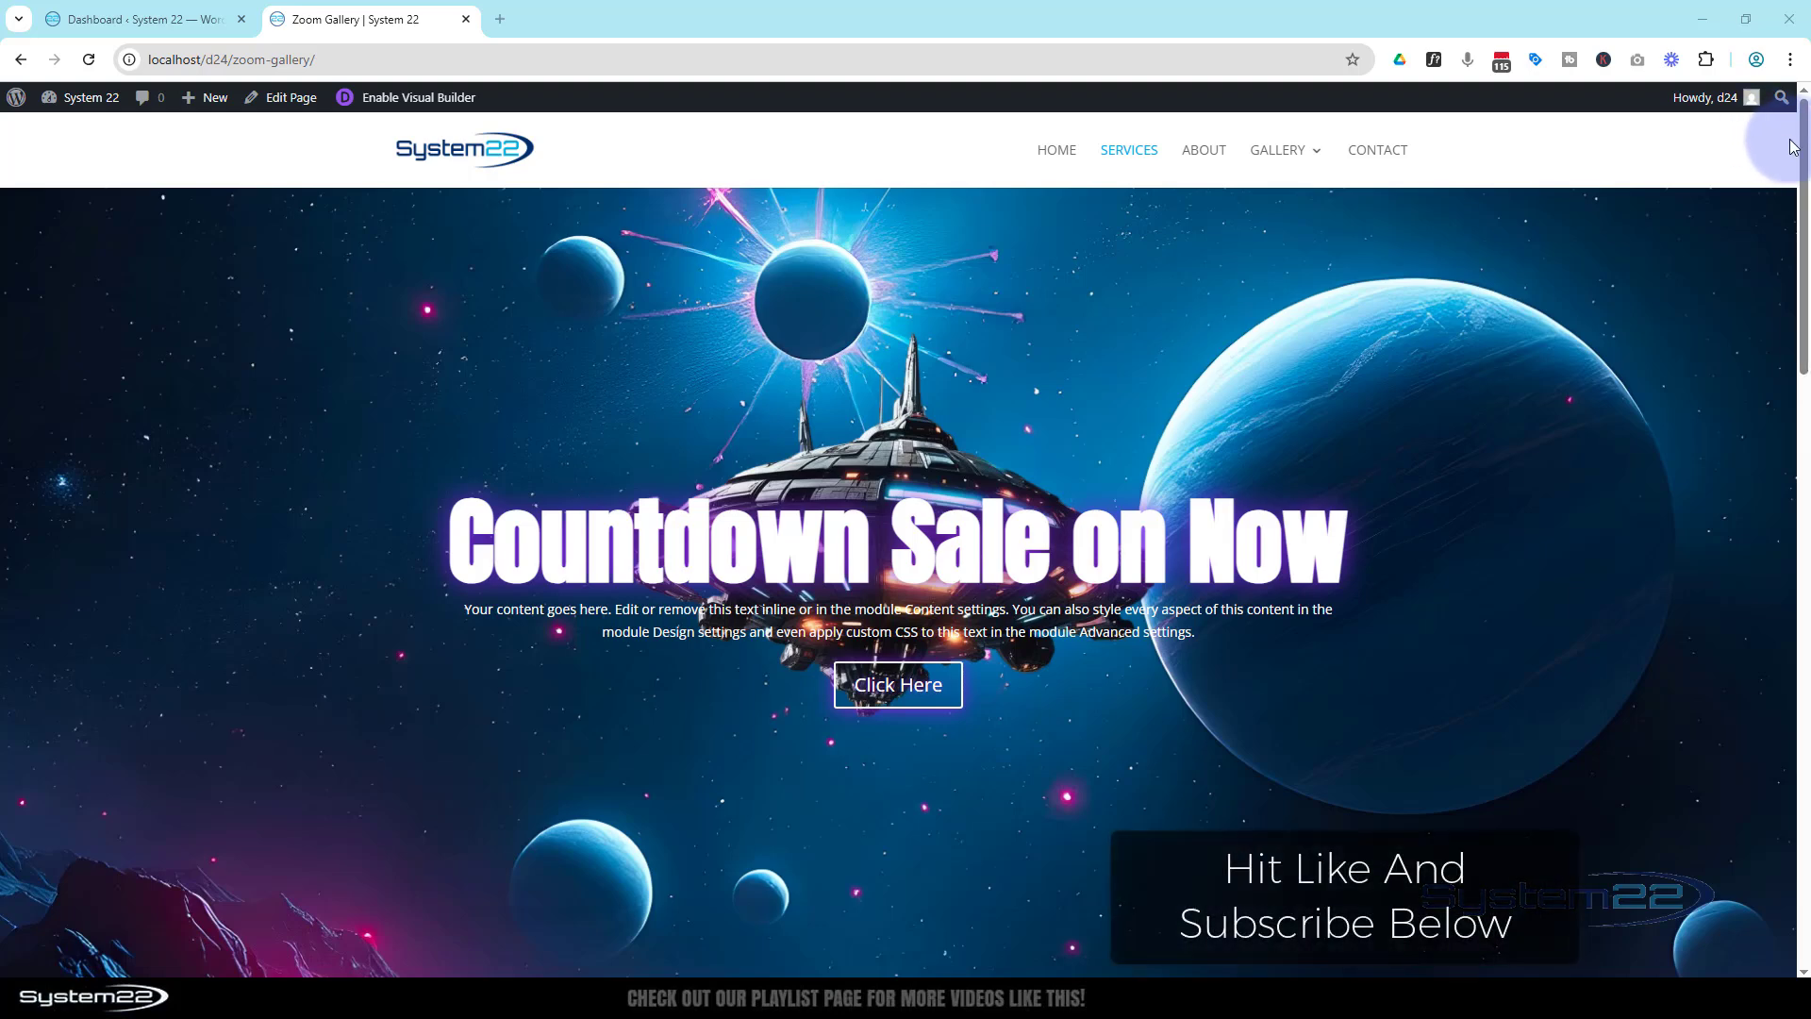
# Look through the Zoom Gallery page from top to bottom, checking how the countdown sale bar behaves
pyautogui.moveTo(1805, 141); pyautogui.dragTo(1806, 339)
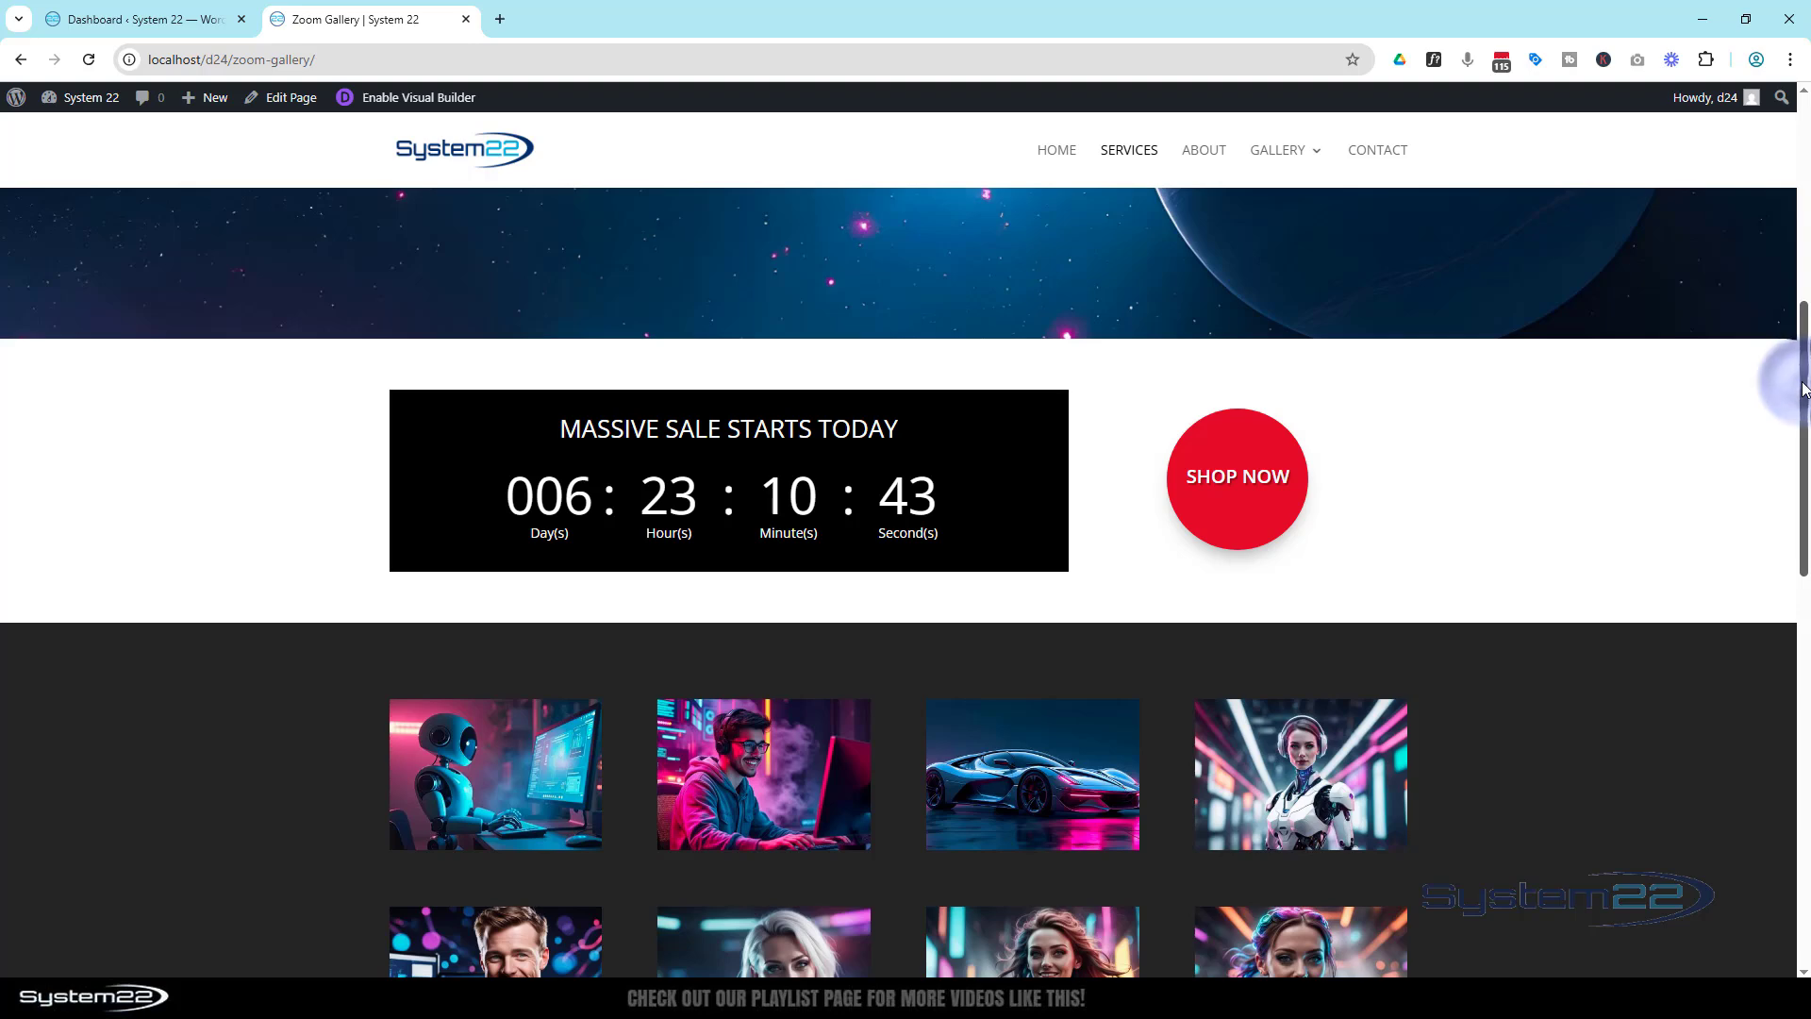
pyautogui.moveTo(1801, 387); pyautogui.dragTo(1732, 802)
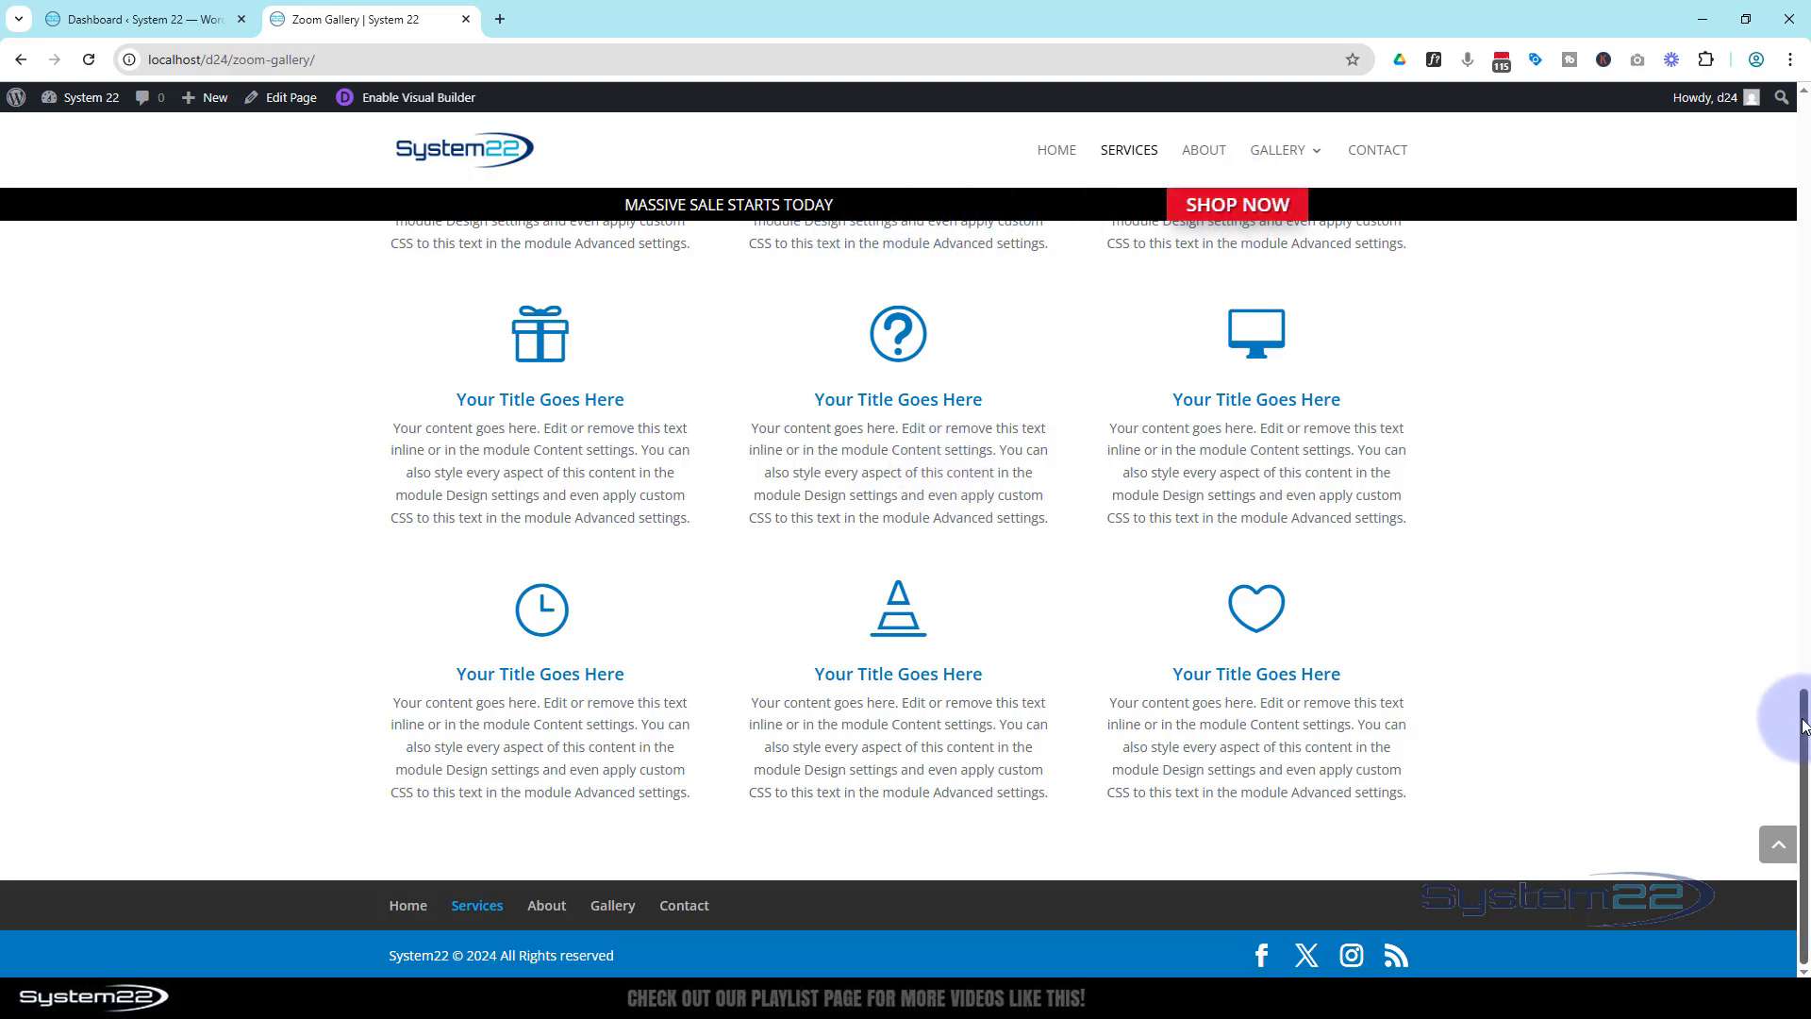
pyautogui.moveTo(1804, 724); pyautogui.dragTo(1715, 225)
pyautogui.scroll(3, 1713, 196)
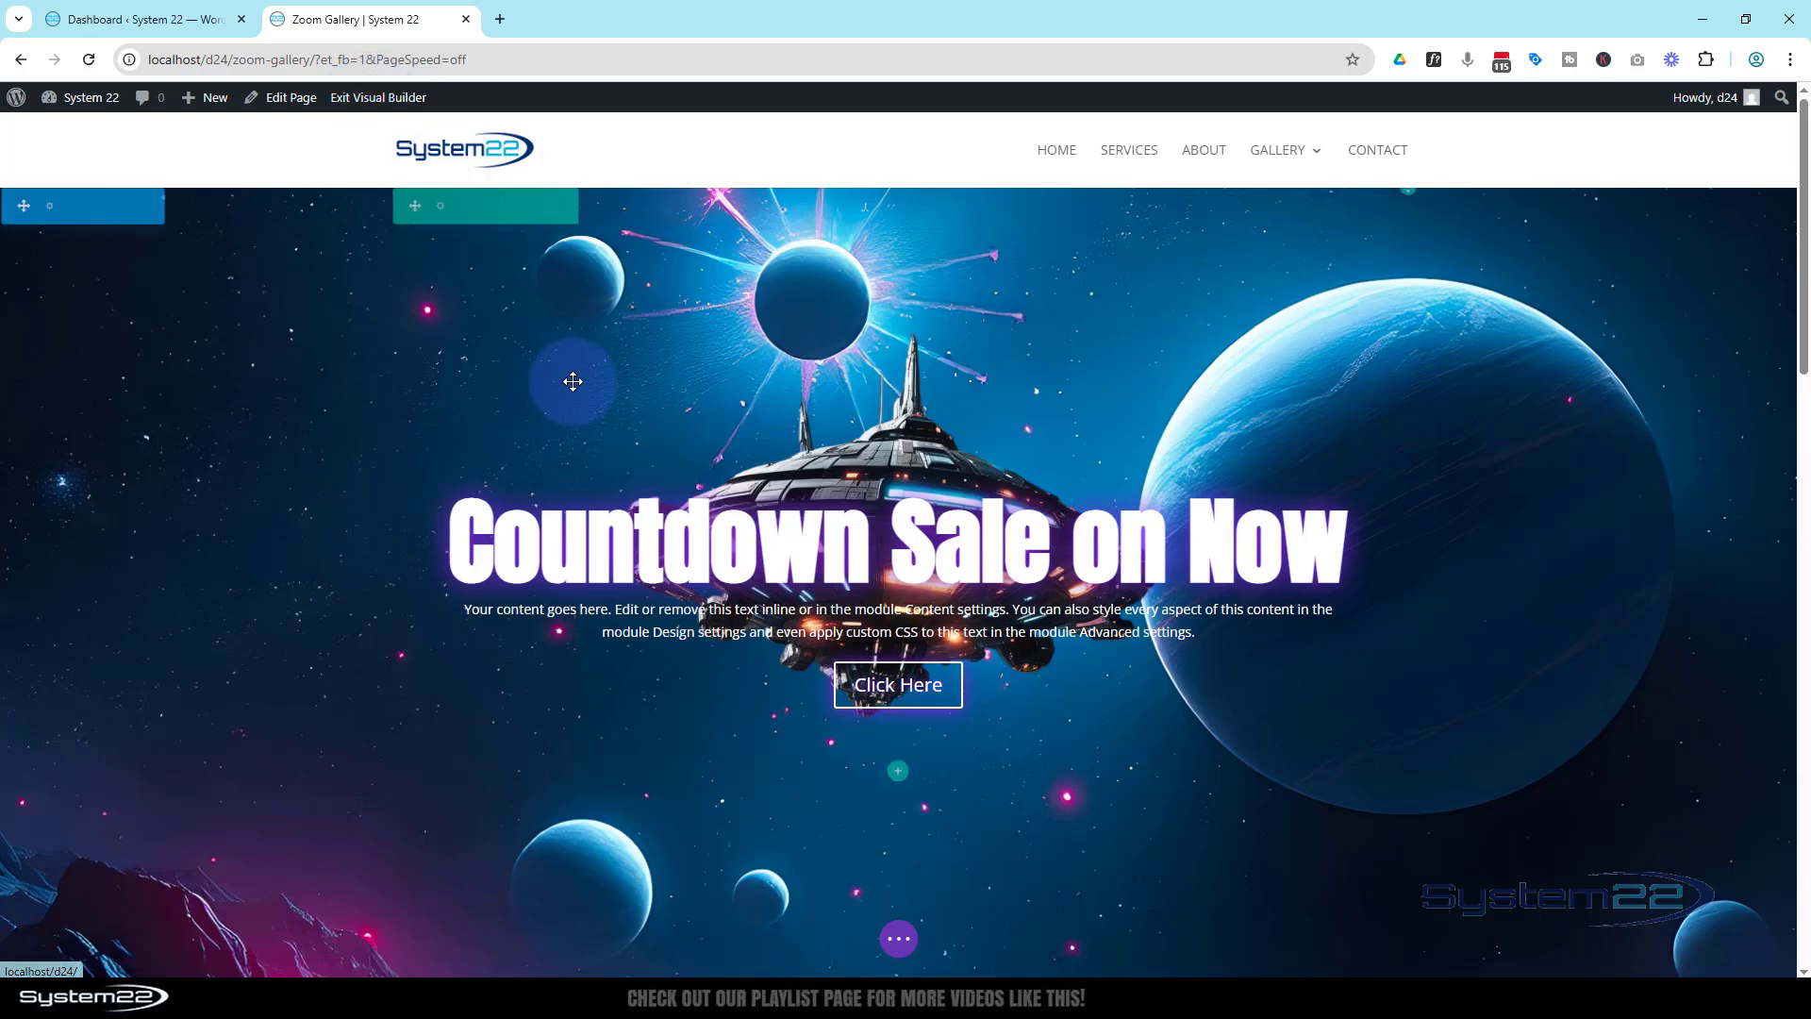
# Delete the existing section containing the countdown timer and the Shop Now button
pyautogui.scroll(-6, 573, 377)
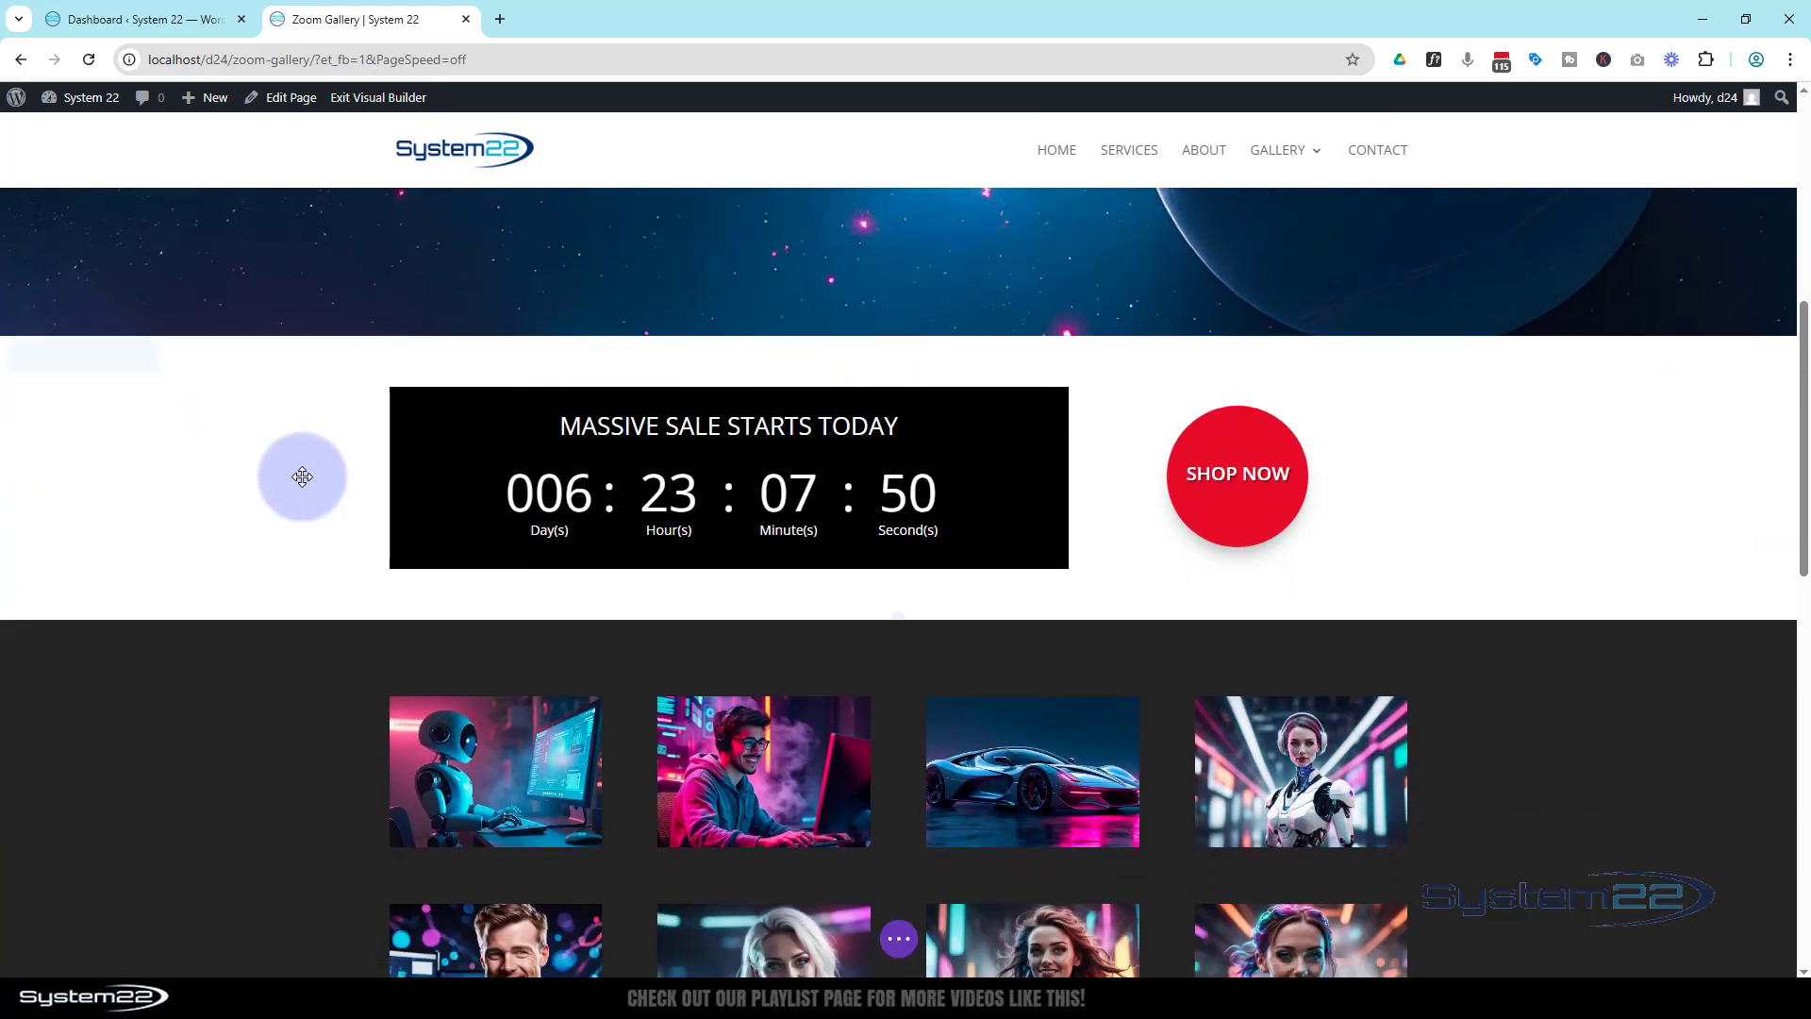
pyautogui.moveTo(291, 477)
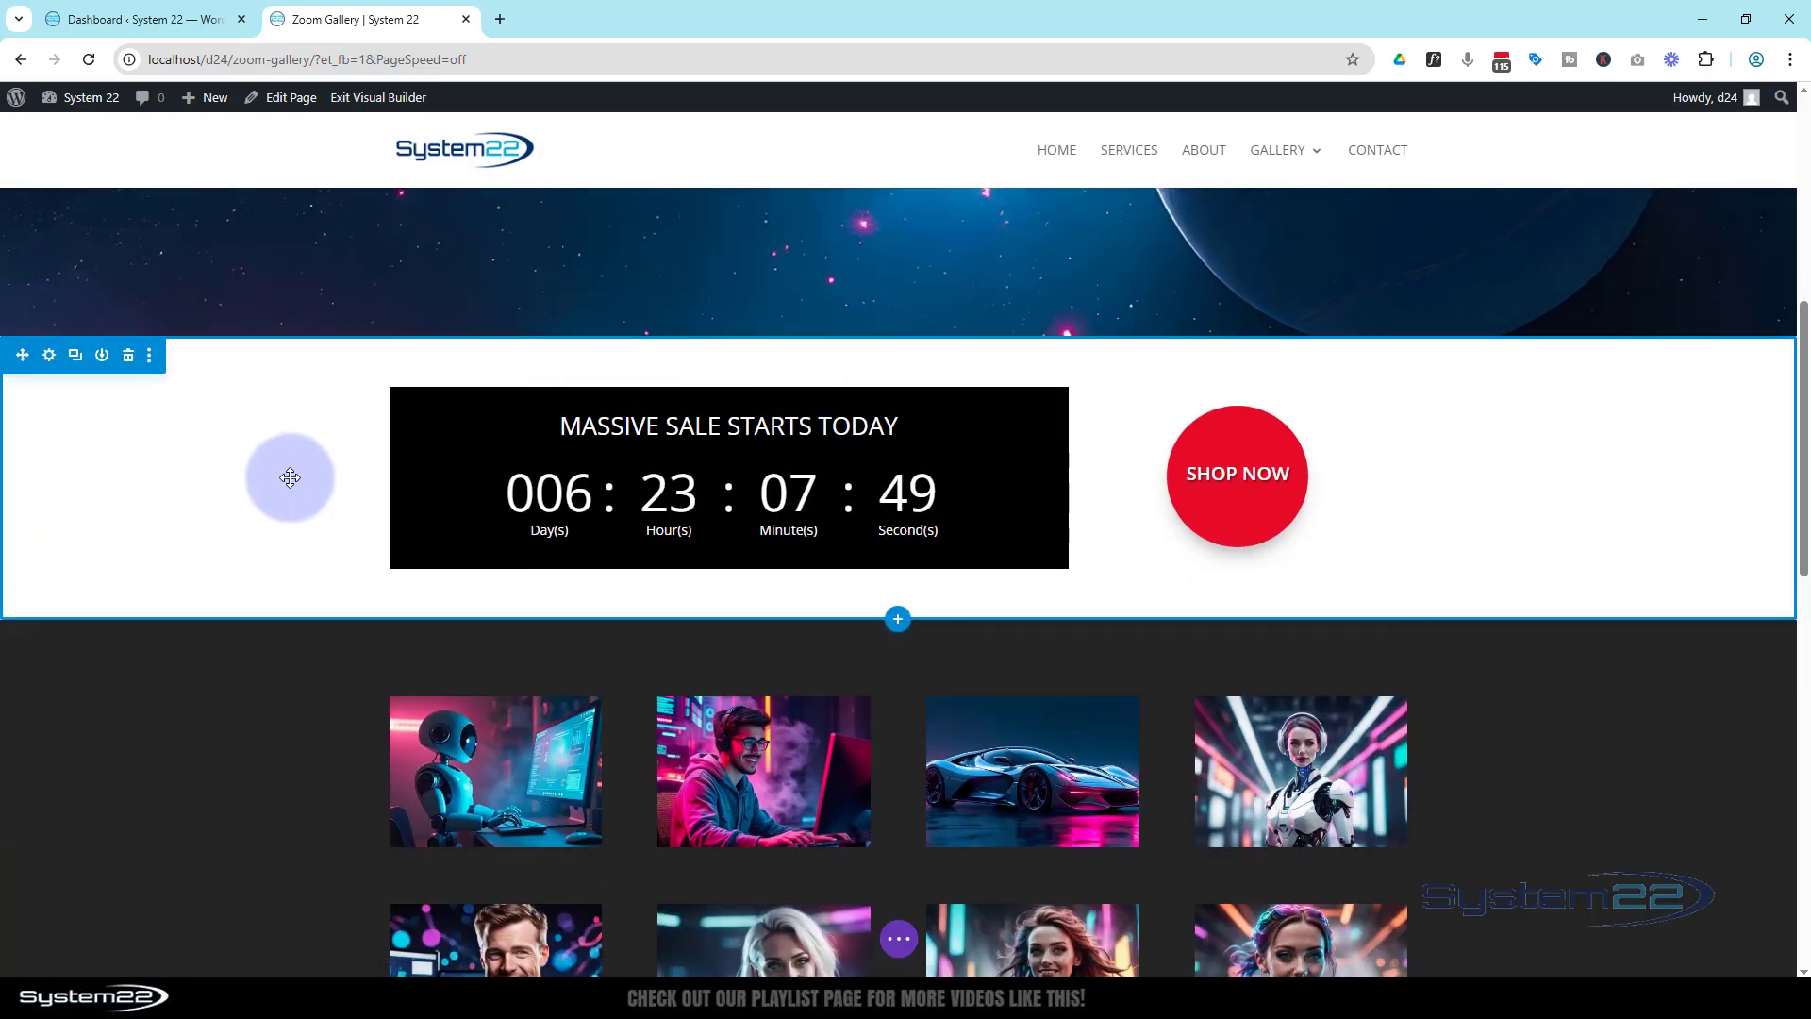
pyautogui.click(129, 356)
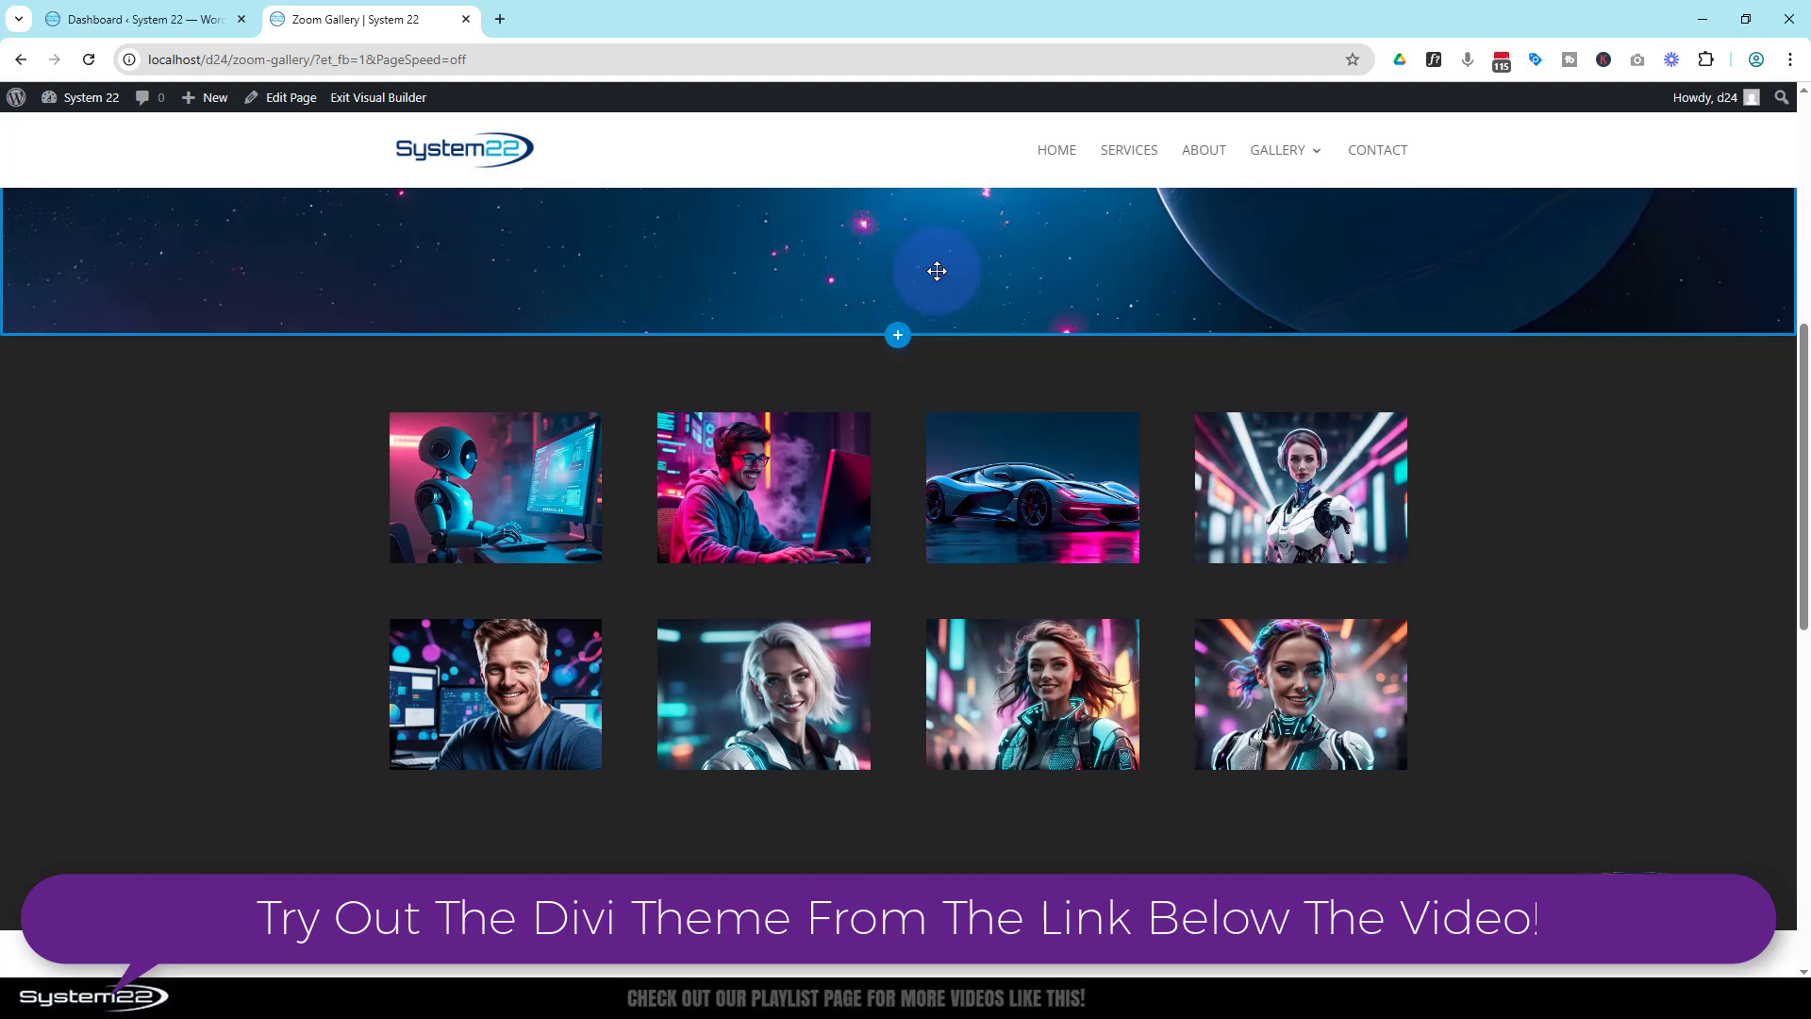
# Insert a regular section below the hero section with a two-thirds and one-third column row
pyautogui.click(899, 337)
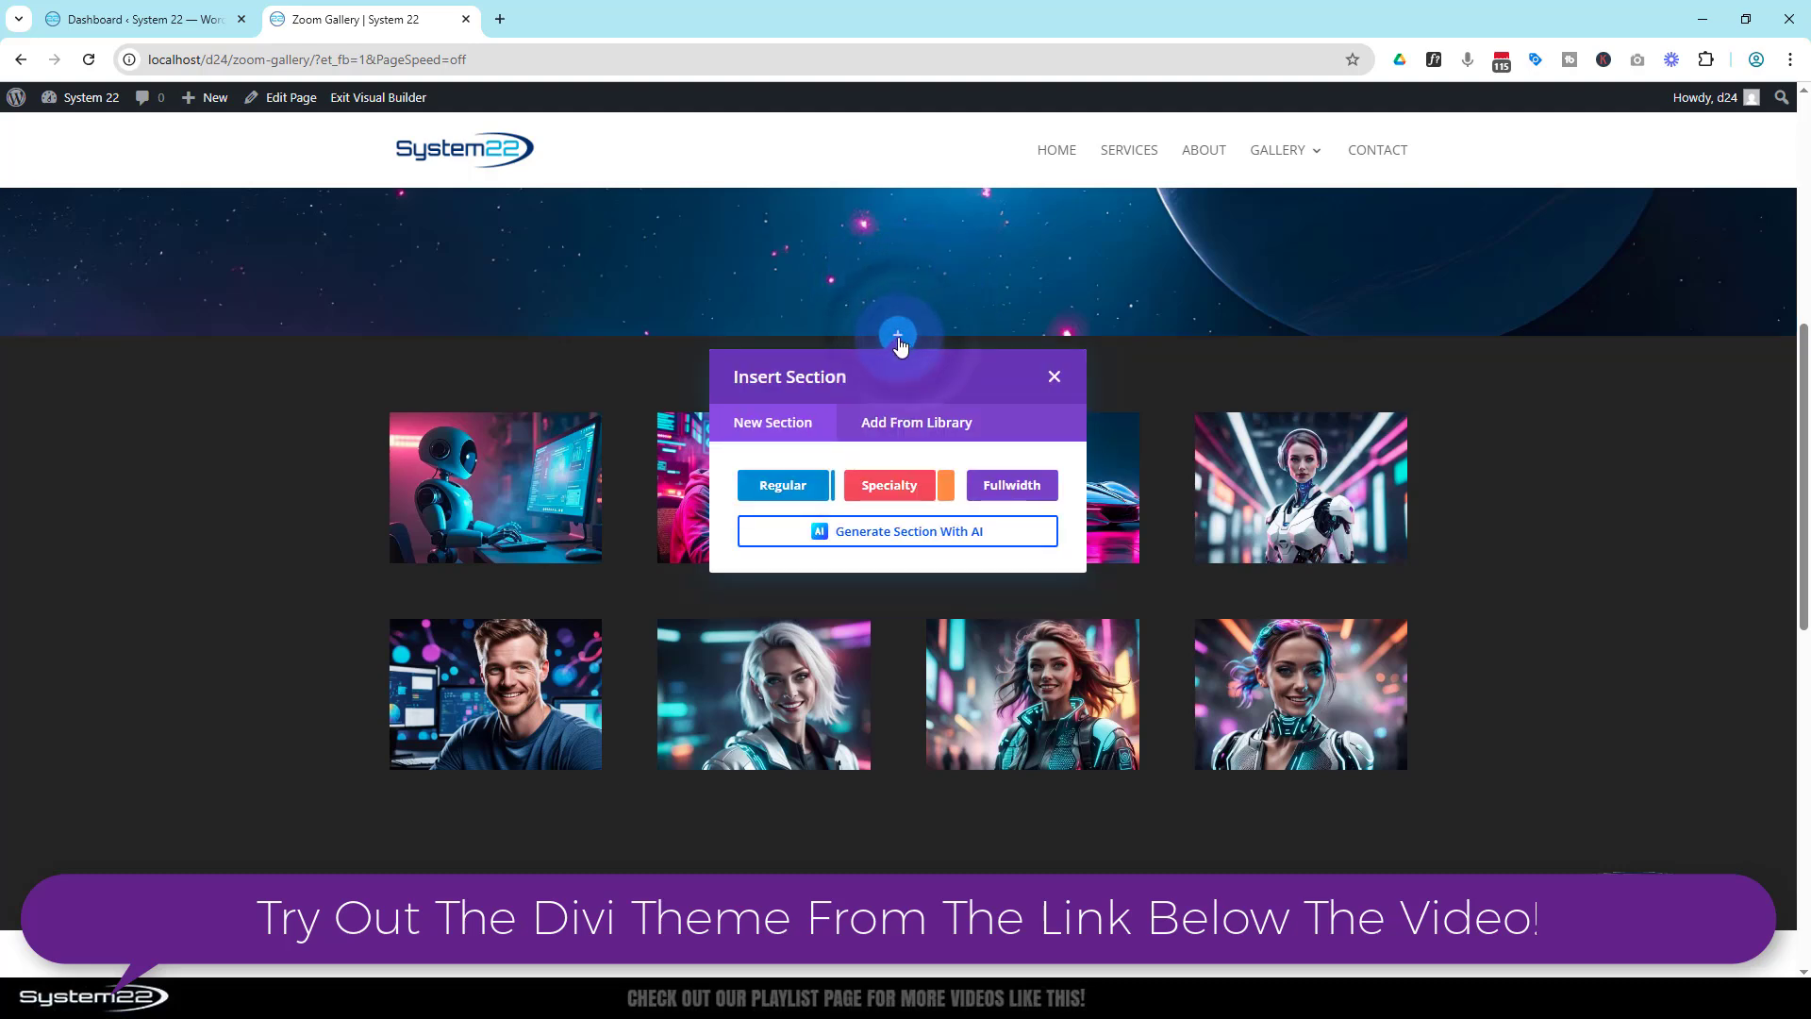
pyautogui.click(786, 486)
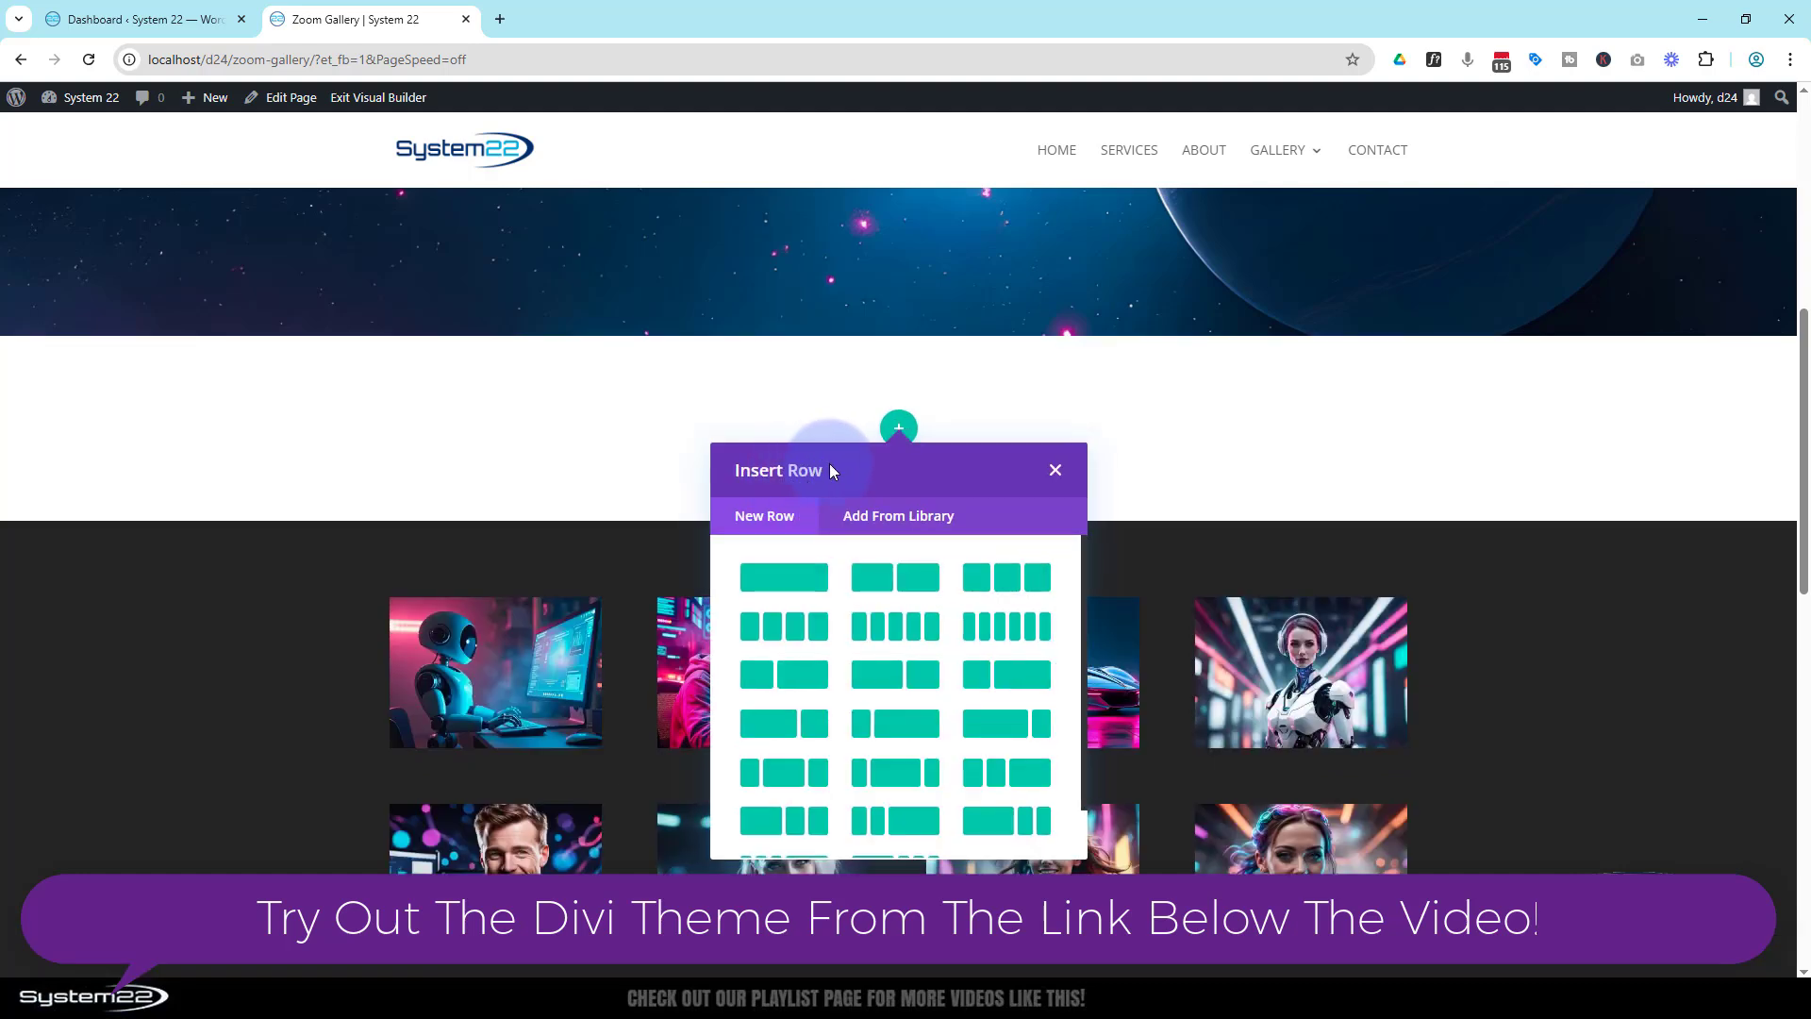
pyautogui.click(782, 727)
# Add a Countdown Timer module to the wider column of the new row
pyautogui.scroll(-3, 719, 647)
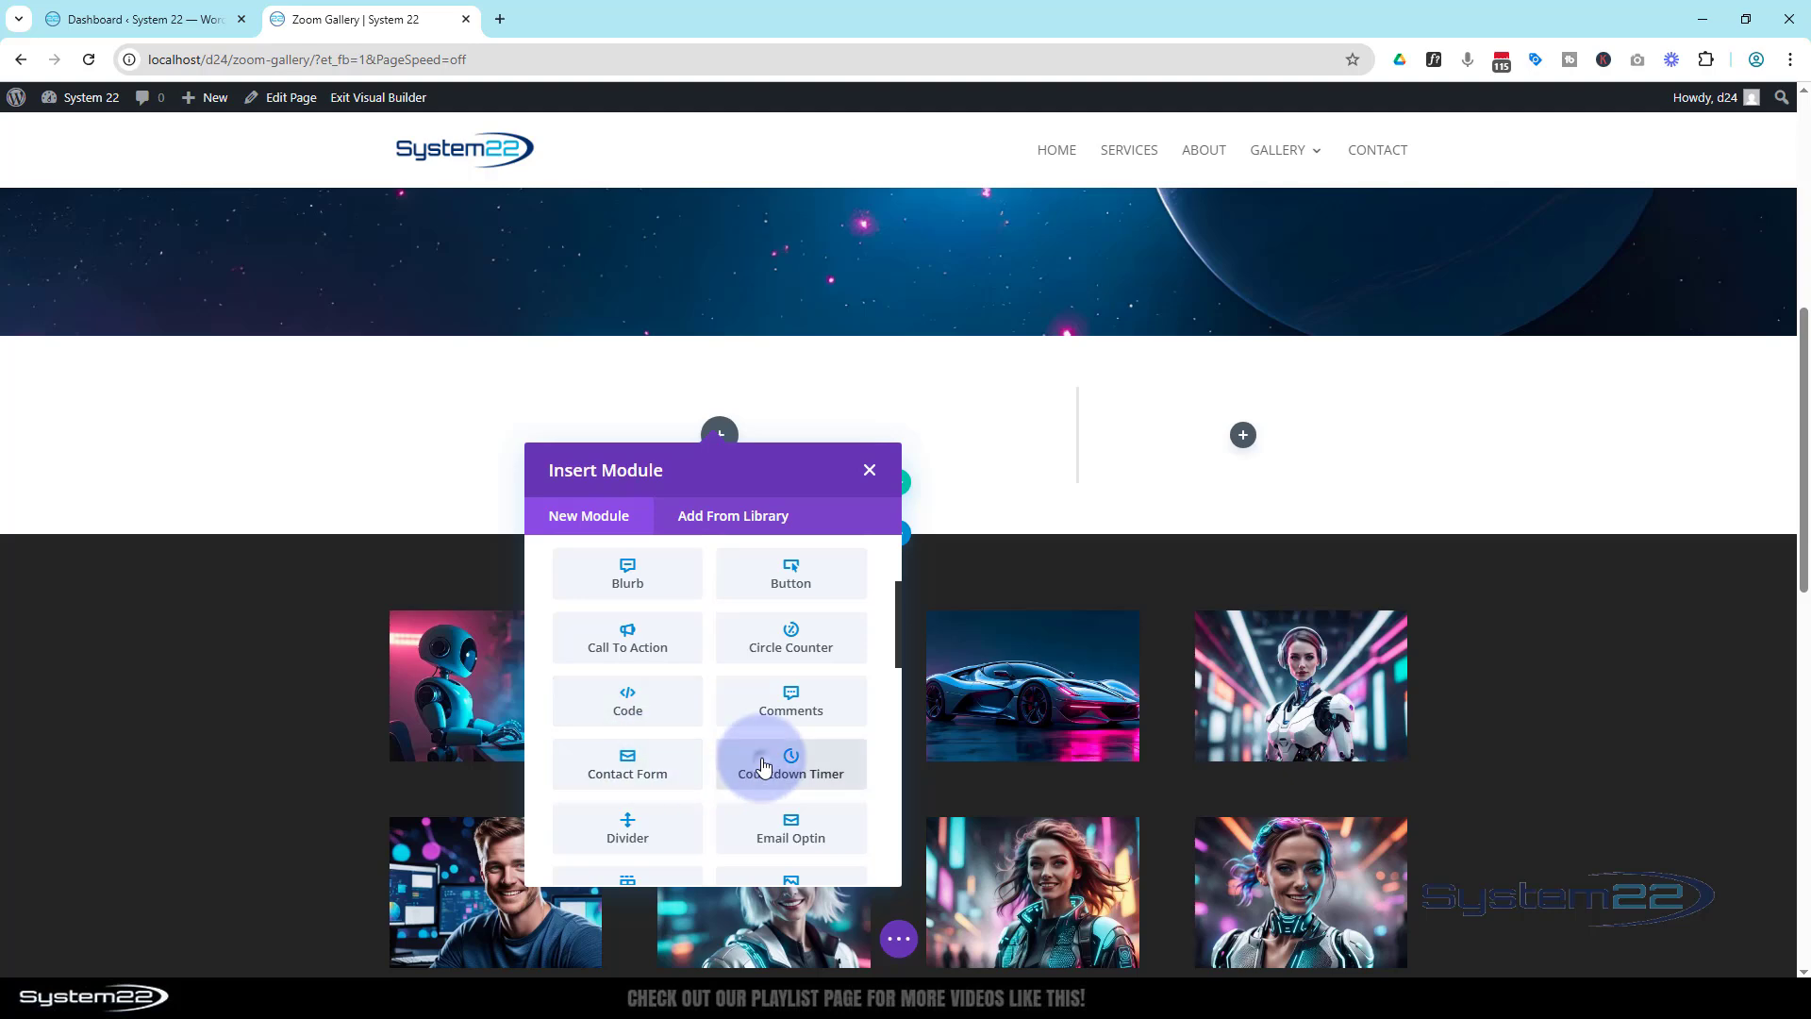
pyautogui.click(765, 764)
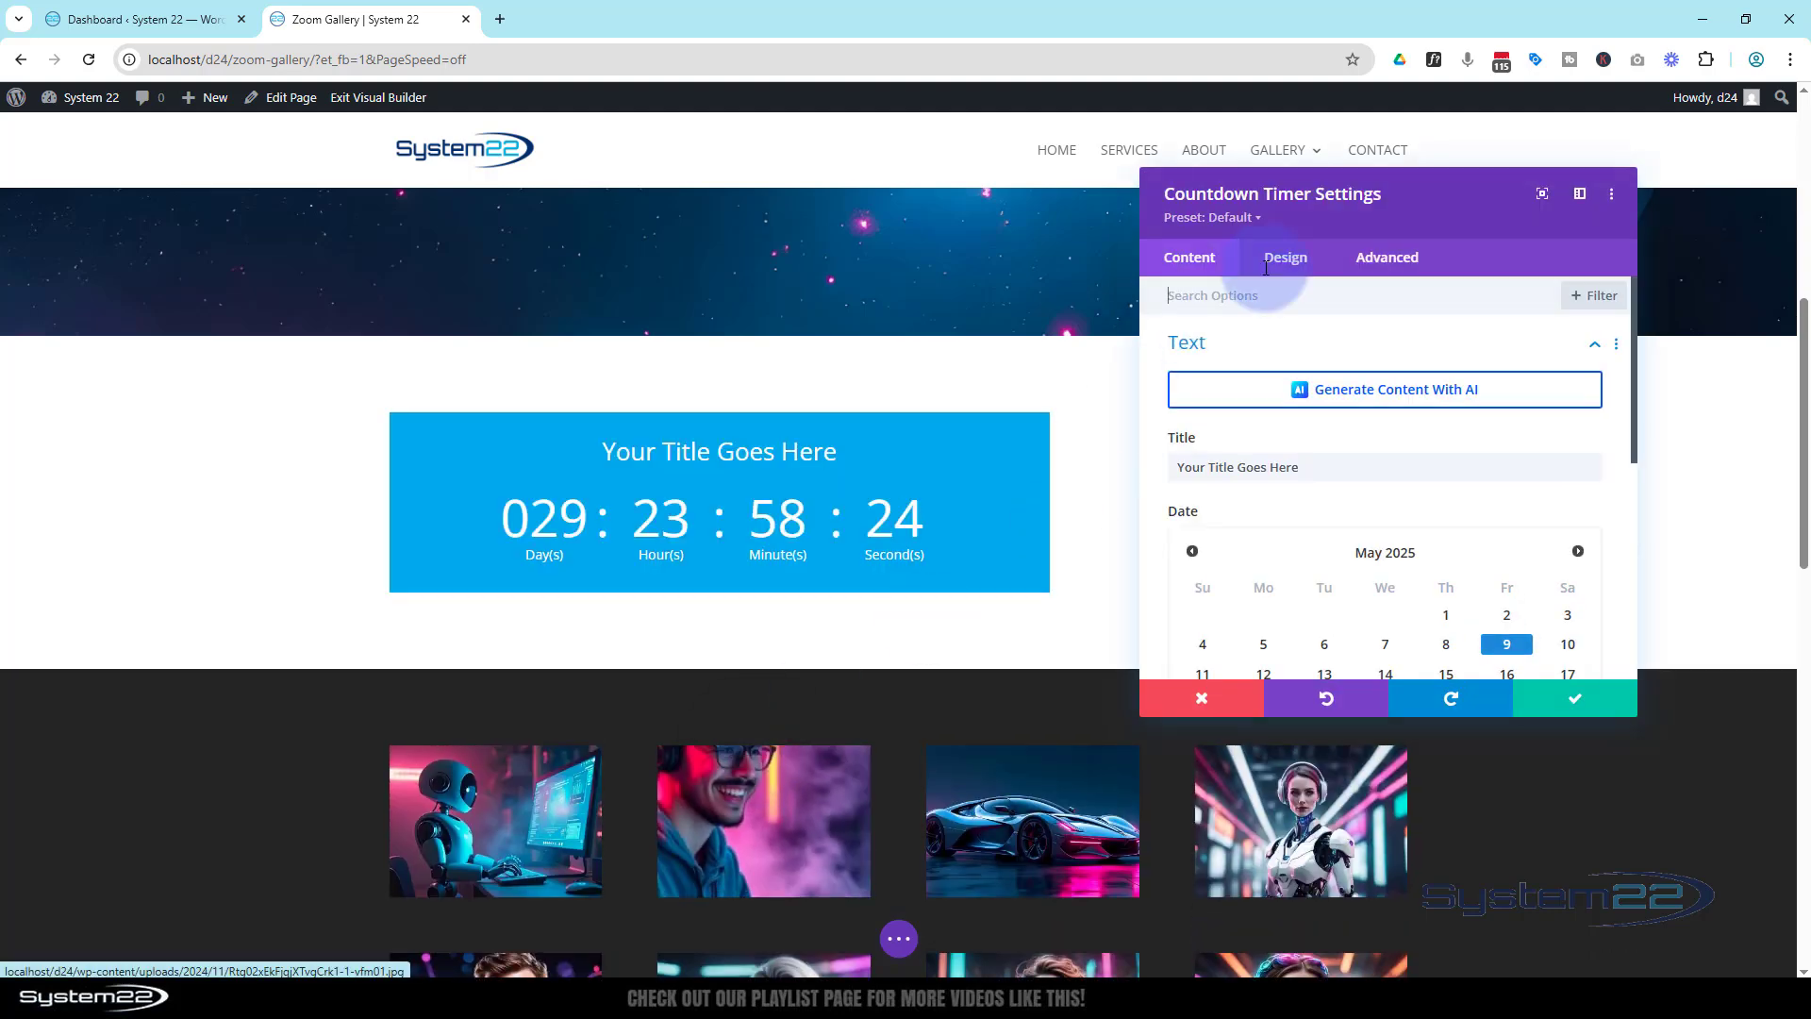
pyautogui.moveTo(1423, 218); pyautogui.dragTo(1141, 357)
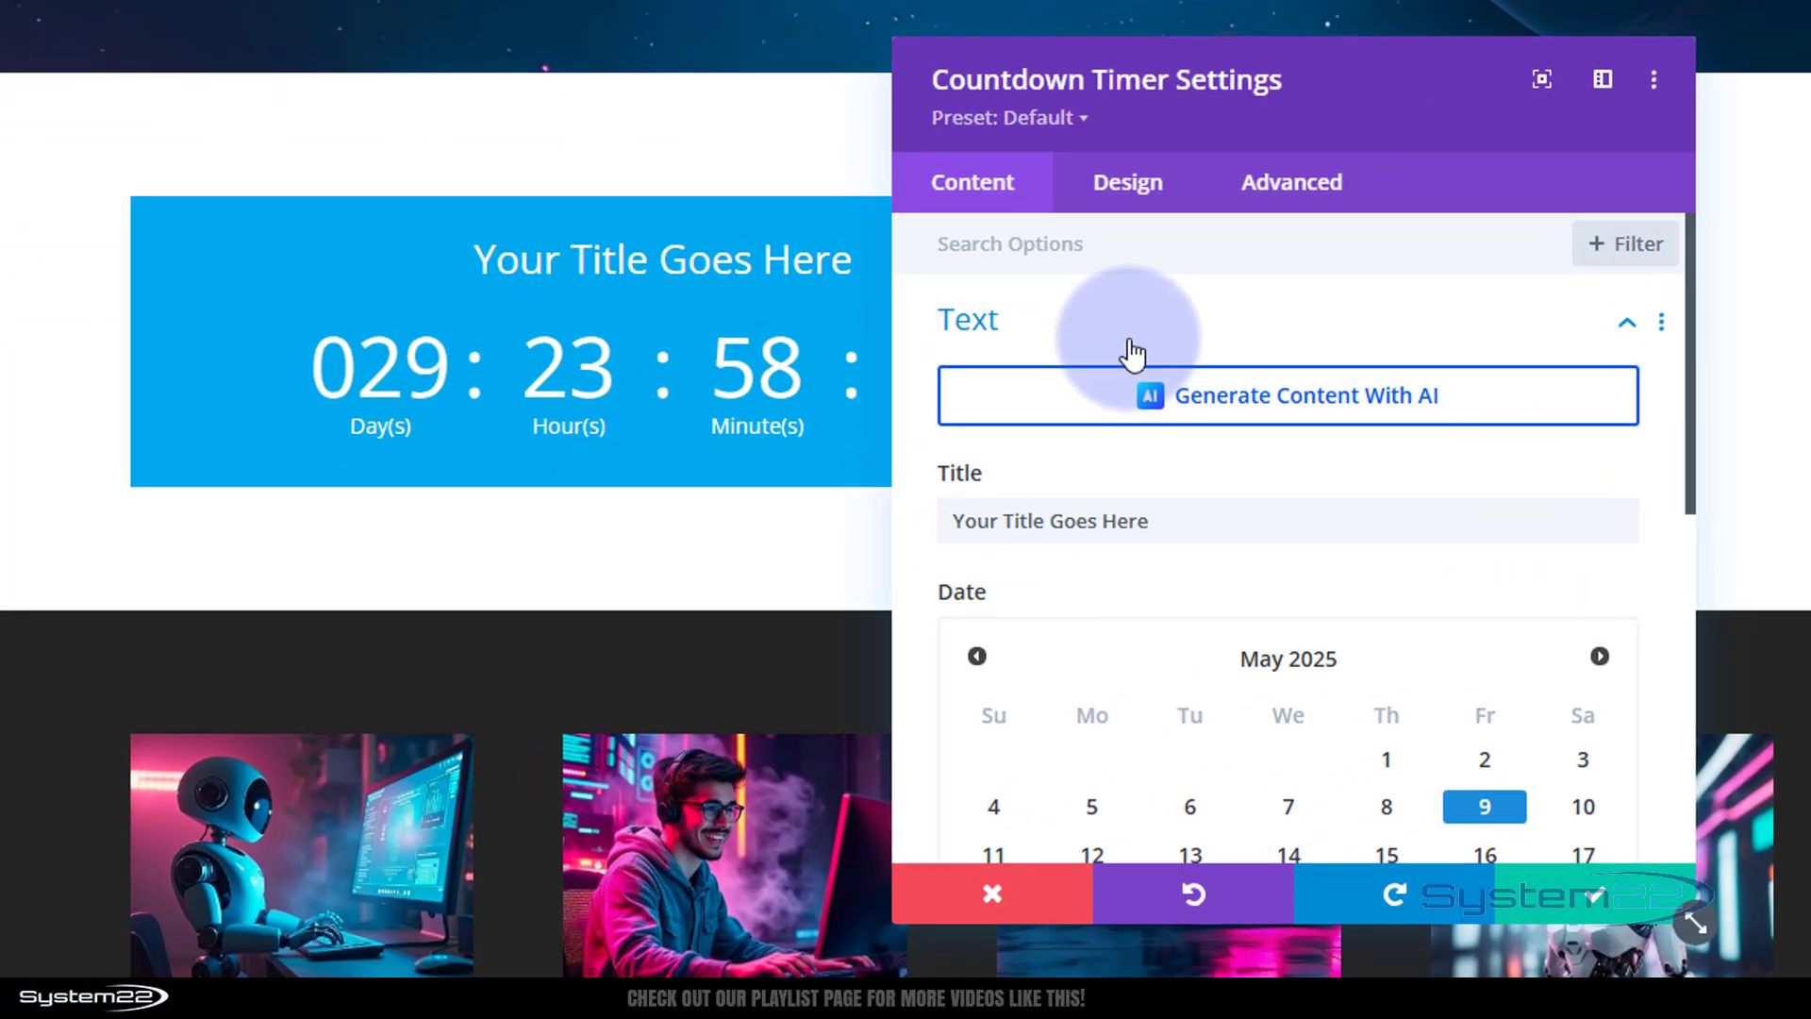
# Set the countdown timer's title to "Massive Sale On Now"
pyautogui.moveTo(1192, 534); pyautogui.dragTo(937, 525)
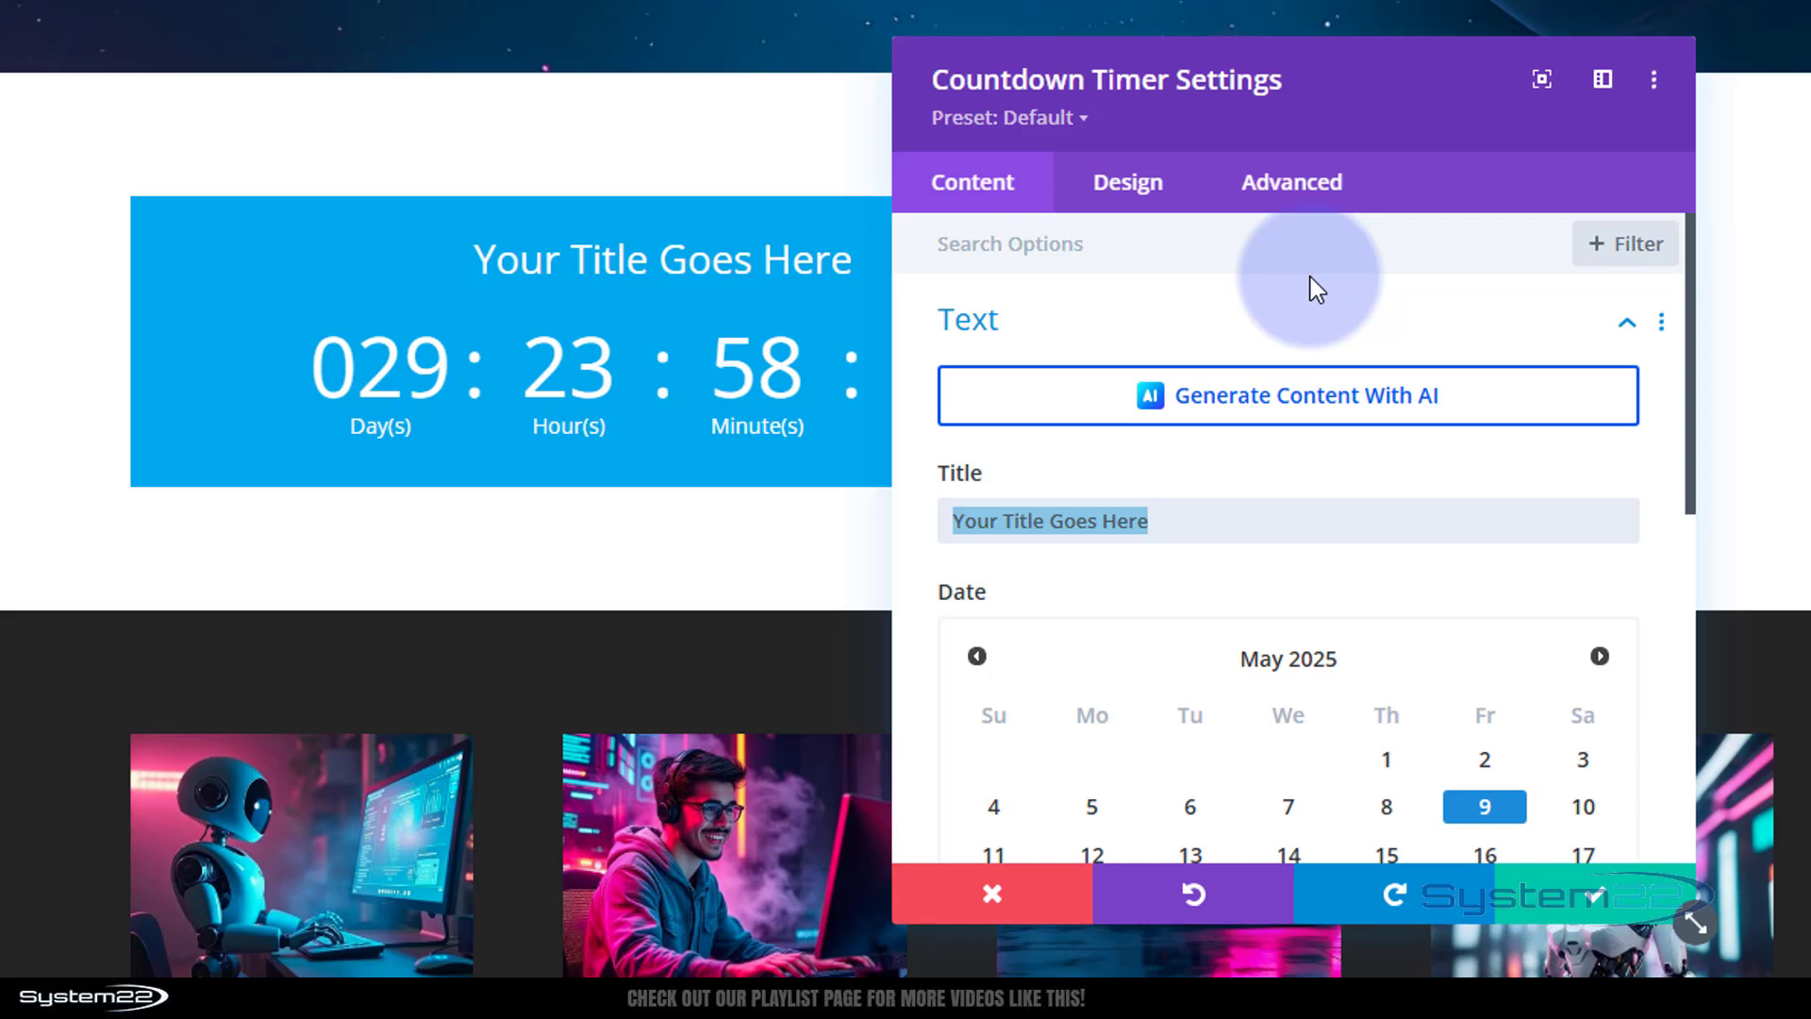
pyautogui.write('Massive Sale')
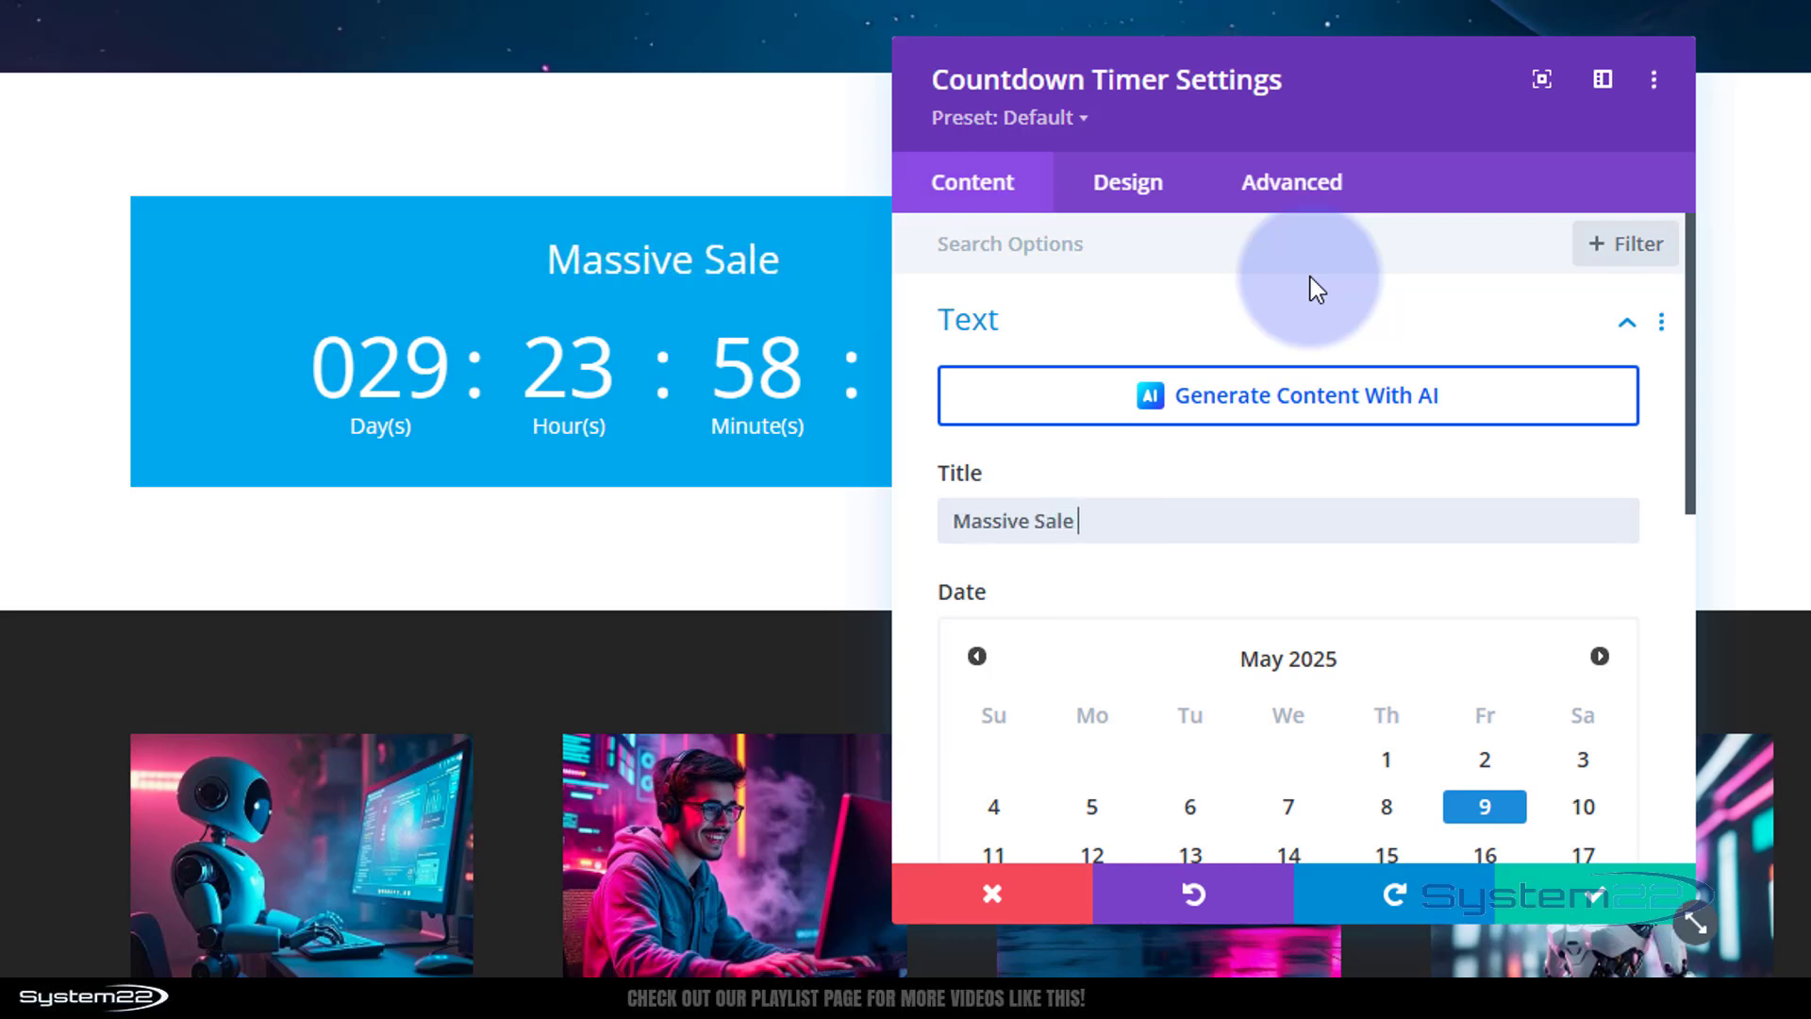
pyautogui.write(' On Now')
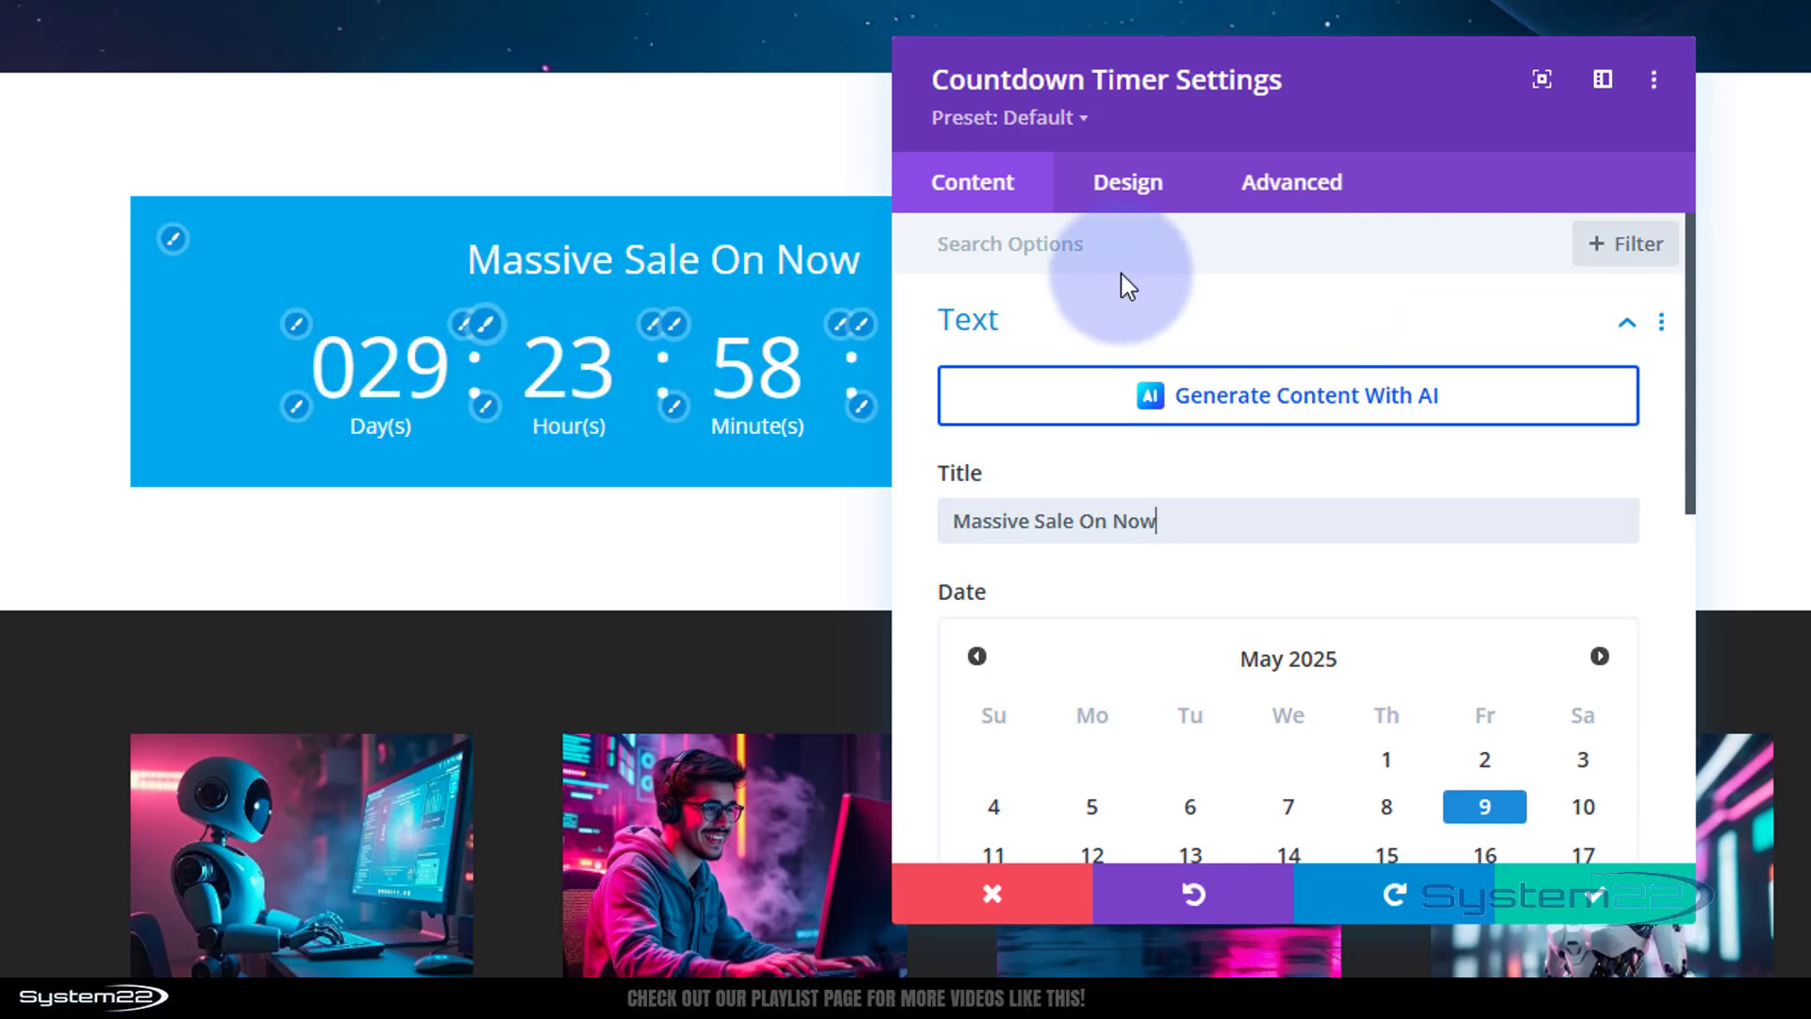
# Set the countdown timer's end date to April 16, 2025
pyautogui.scroll(-5, 1241, 401)
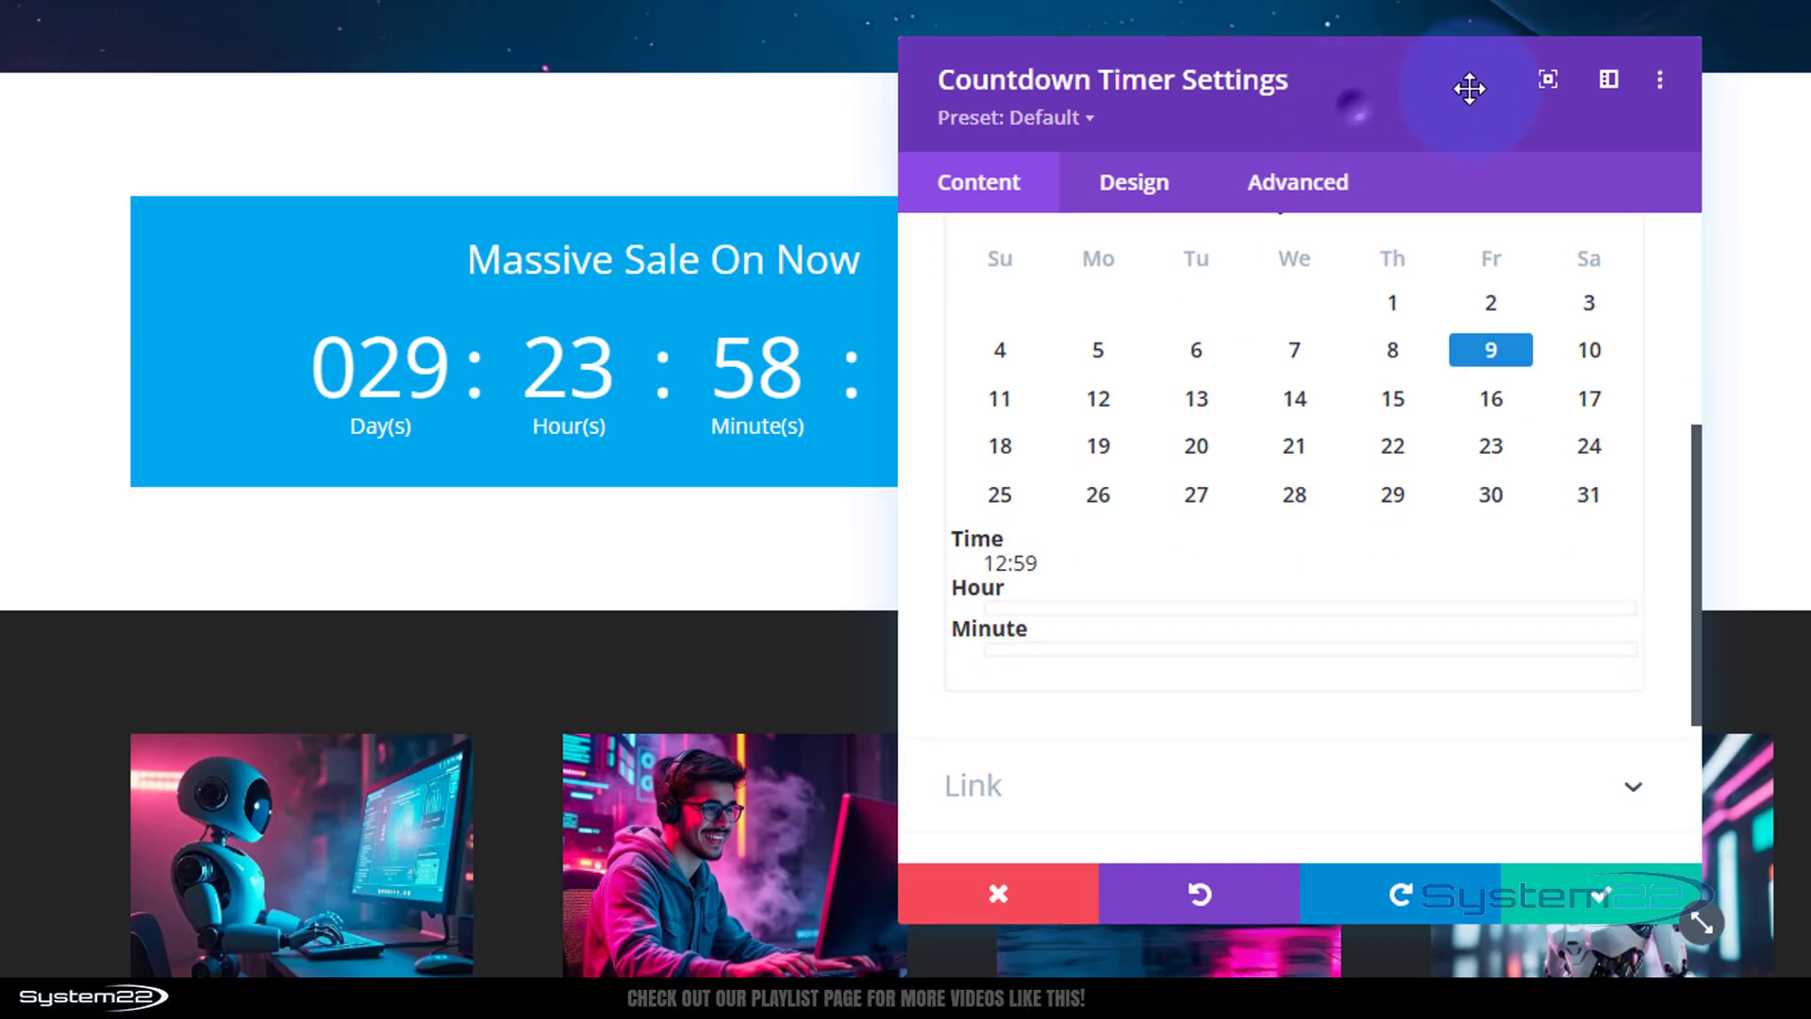
pyautogui.moveTo(1468, 85); pyautogui.dragTo(1516, 40)
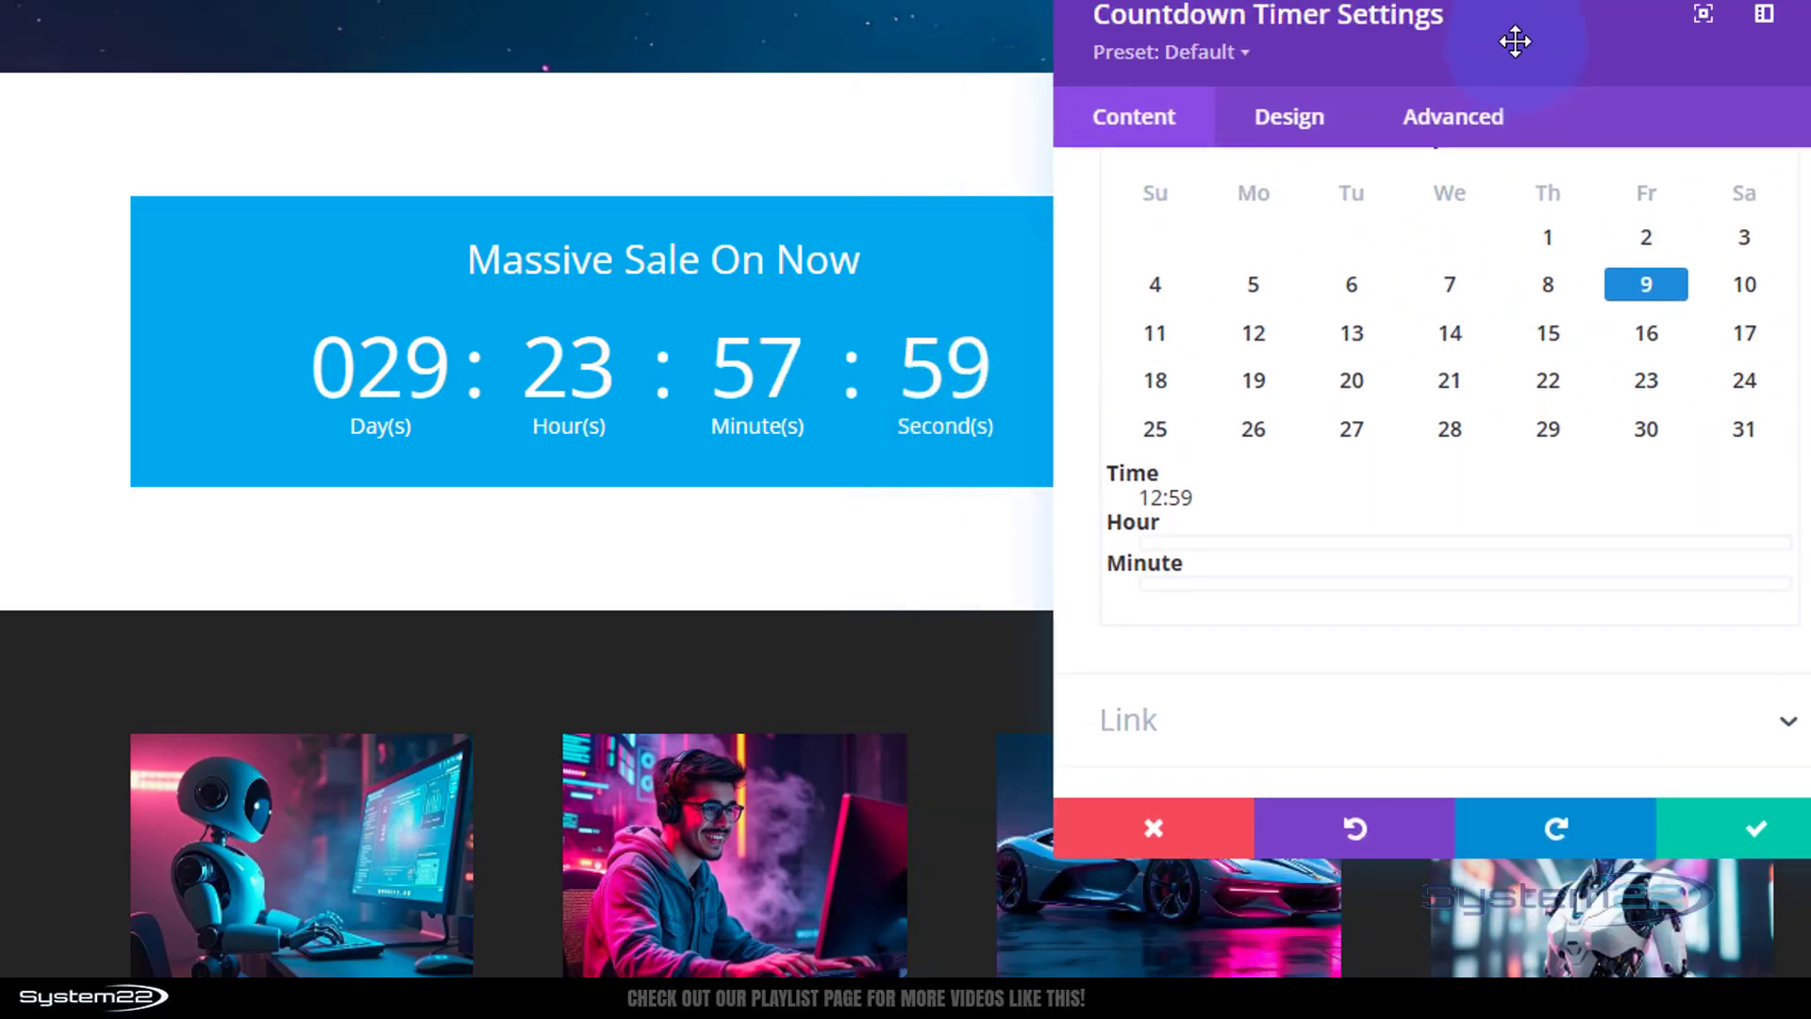
pyautogui.click(1358, 335)
pyautogui.scroll(2, 1405, 311)
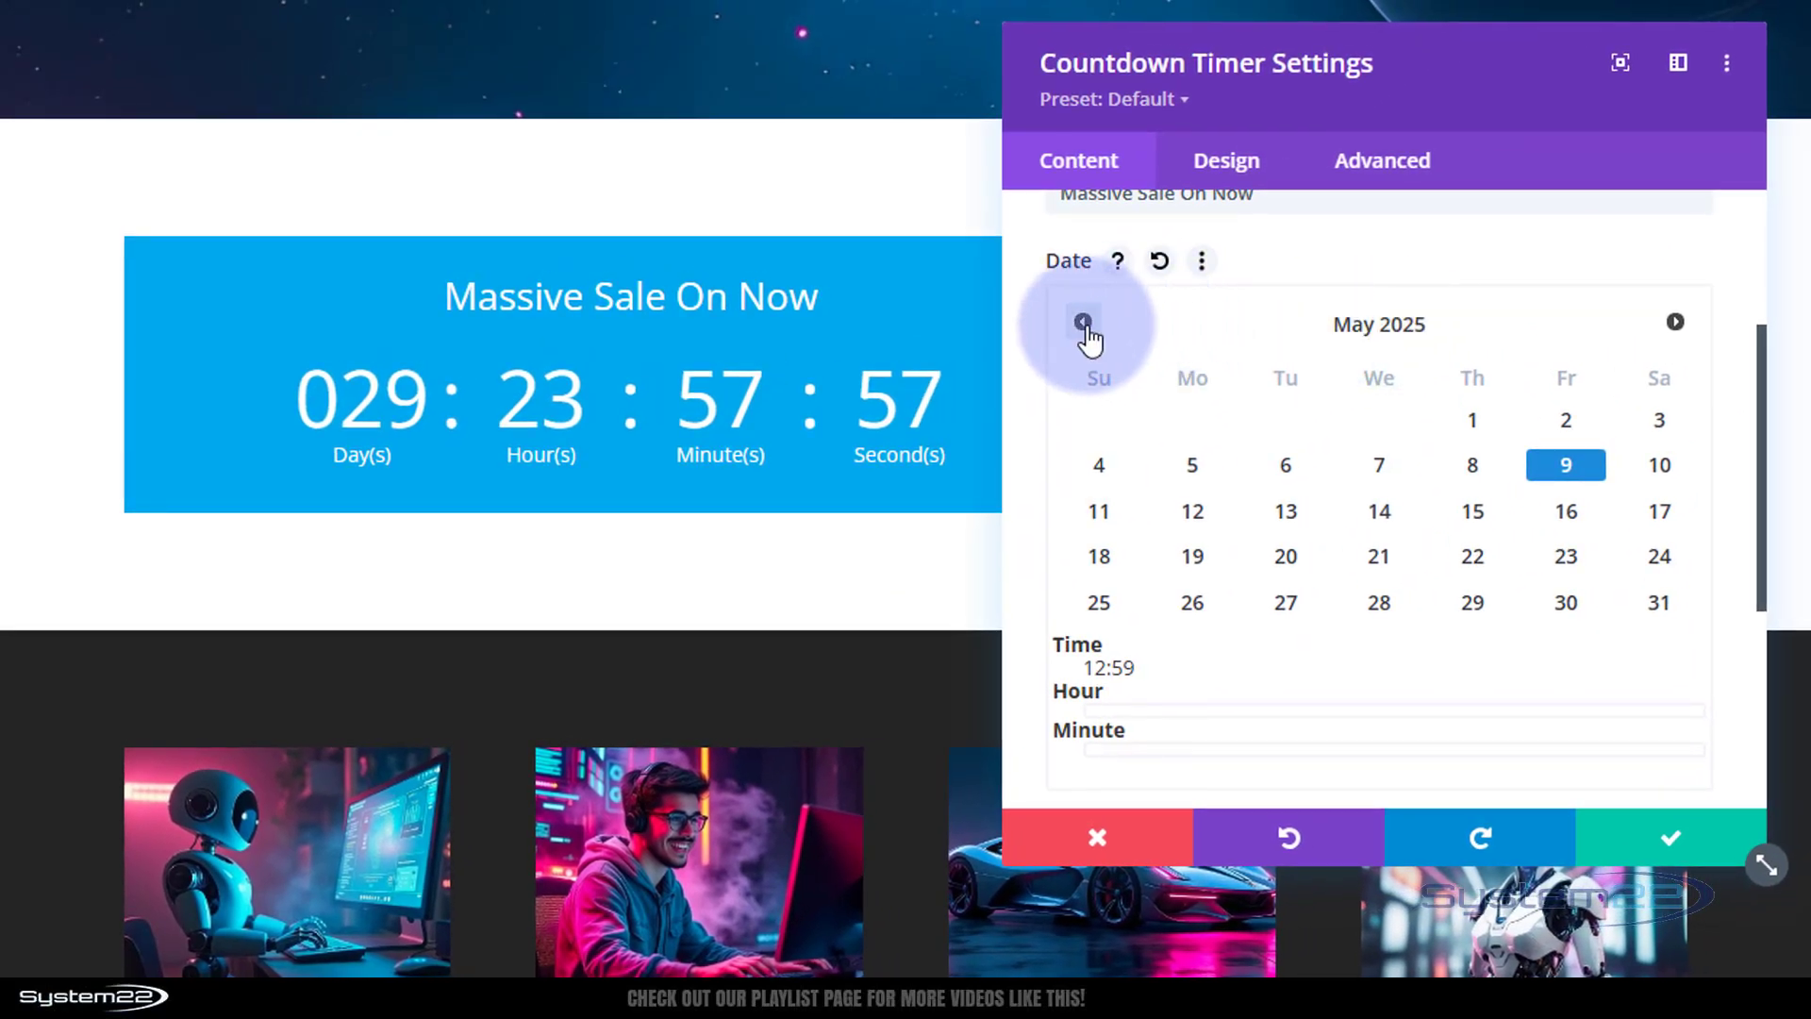
pyautogui.click(1083, 322)
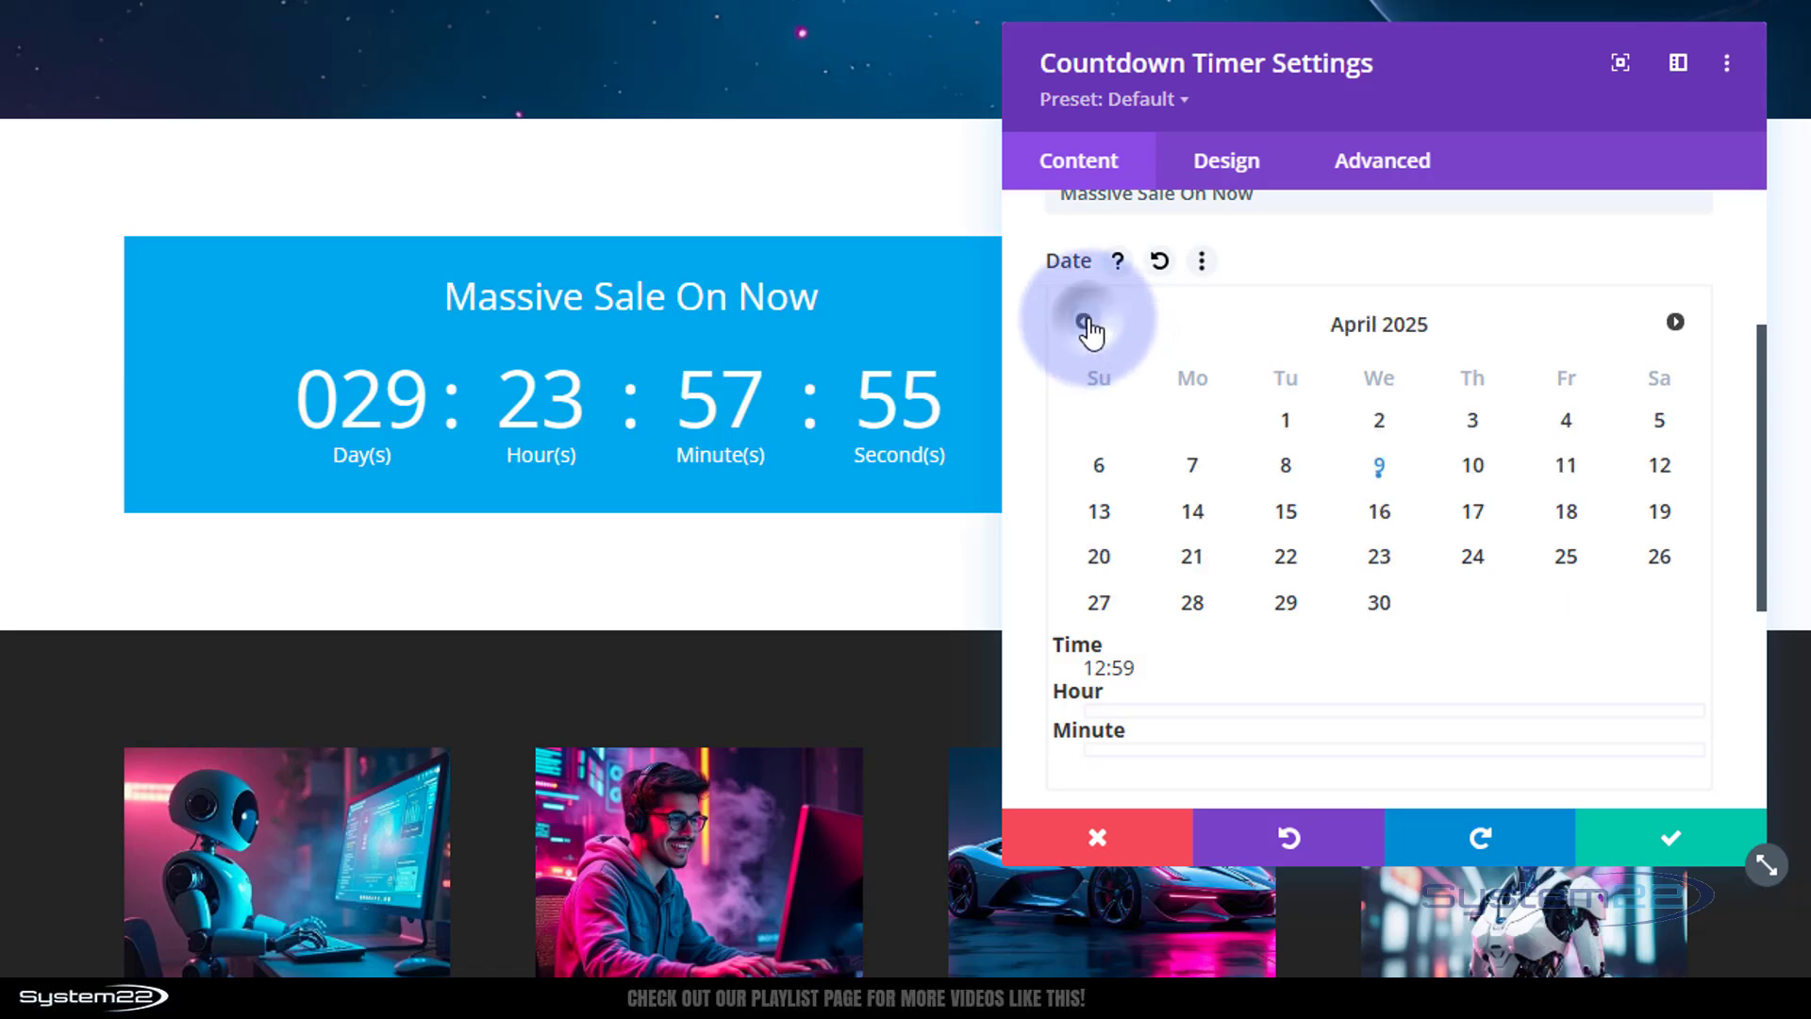
pyautogui.click(1385, 514)
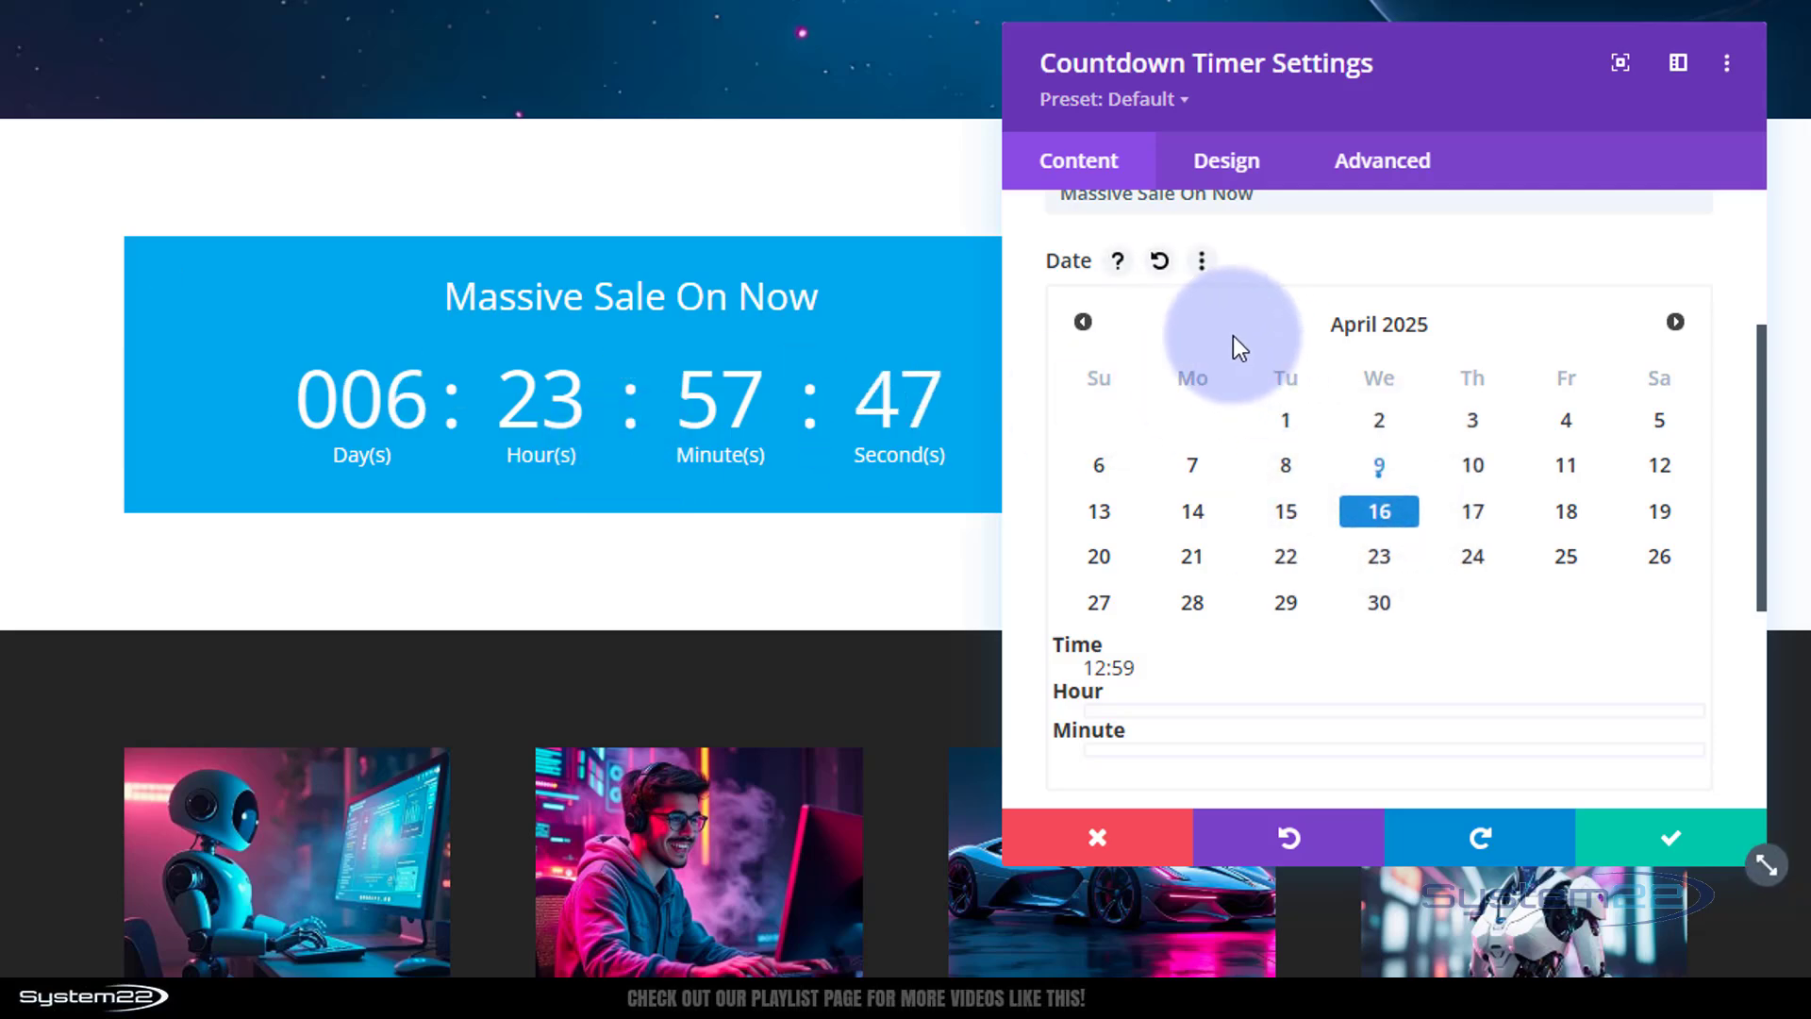
# Lower the hour of the countdown's end time so it reads 00:59
pyautogui.scroll(-3, 1232, 340)
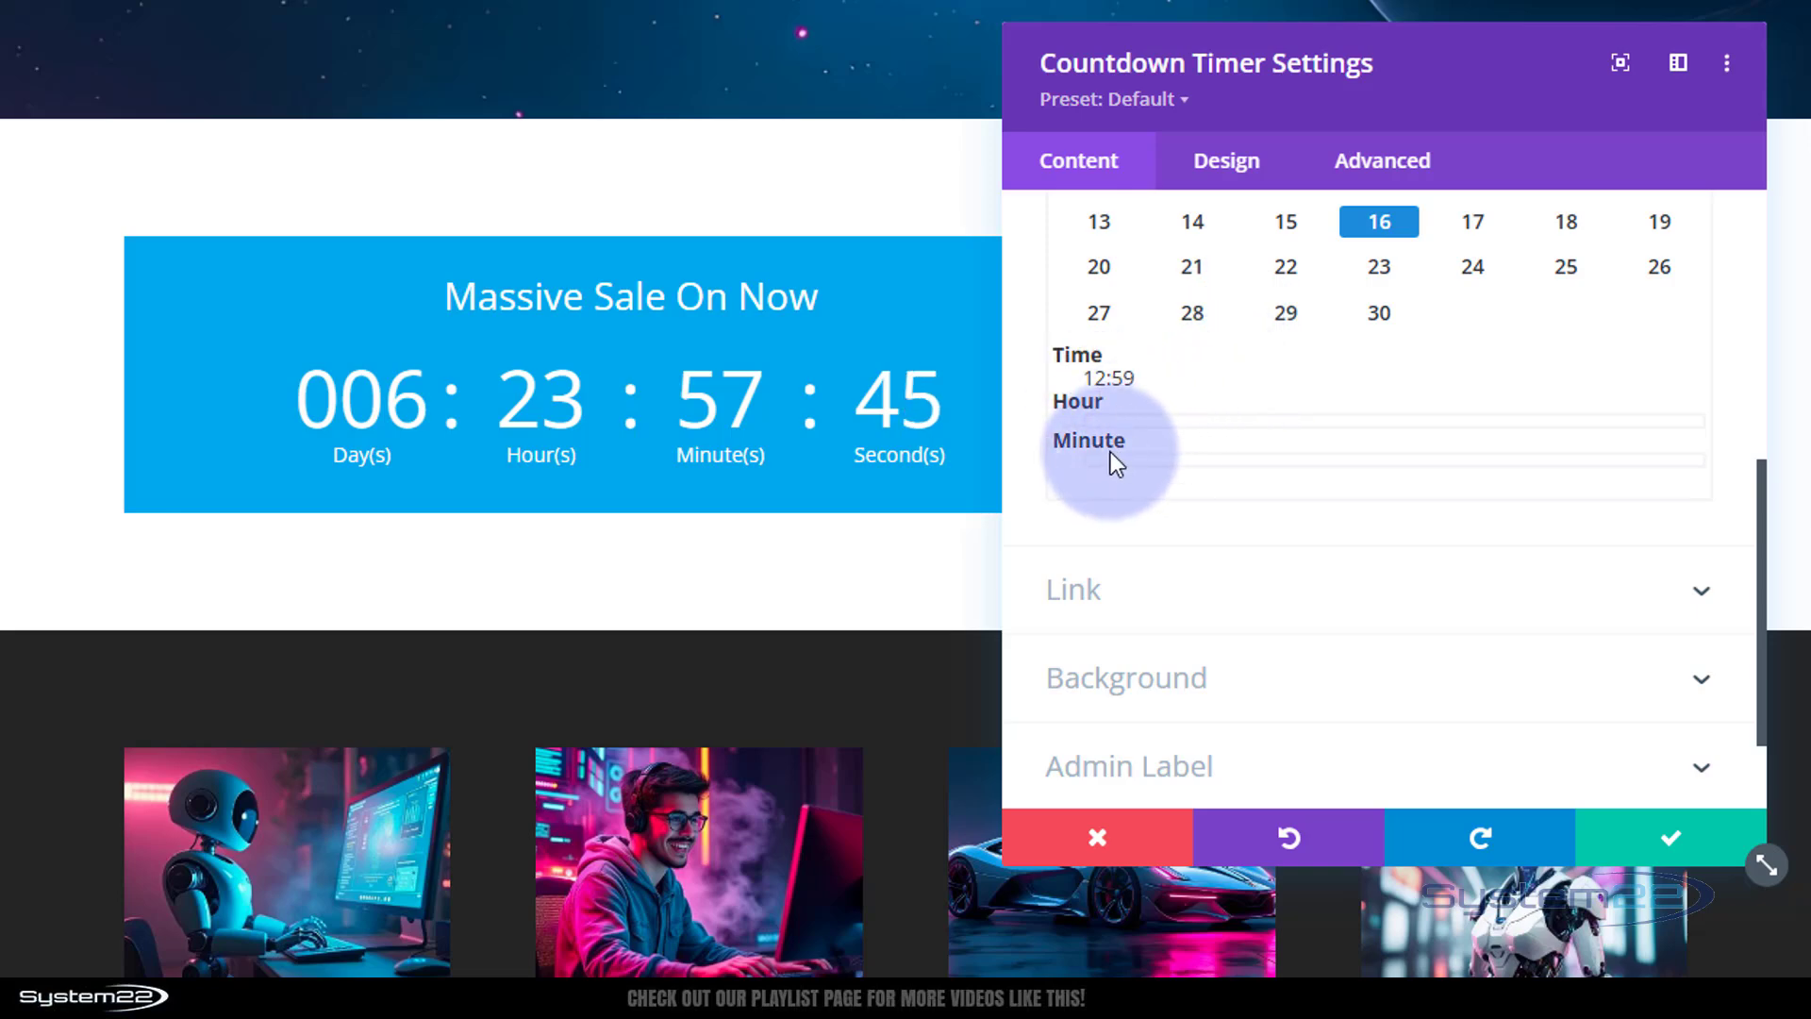
pyautogui.moveTo(1471, 107); pyautogui.dragTo(1288, 110)
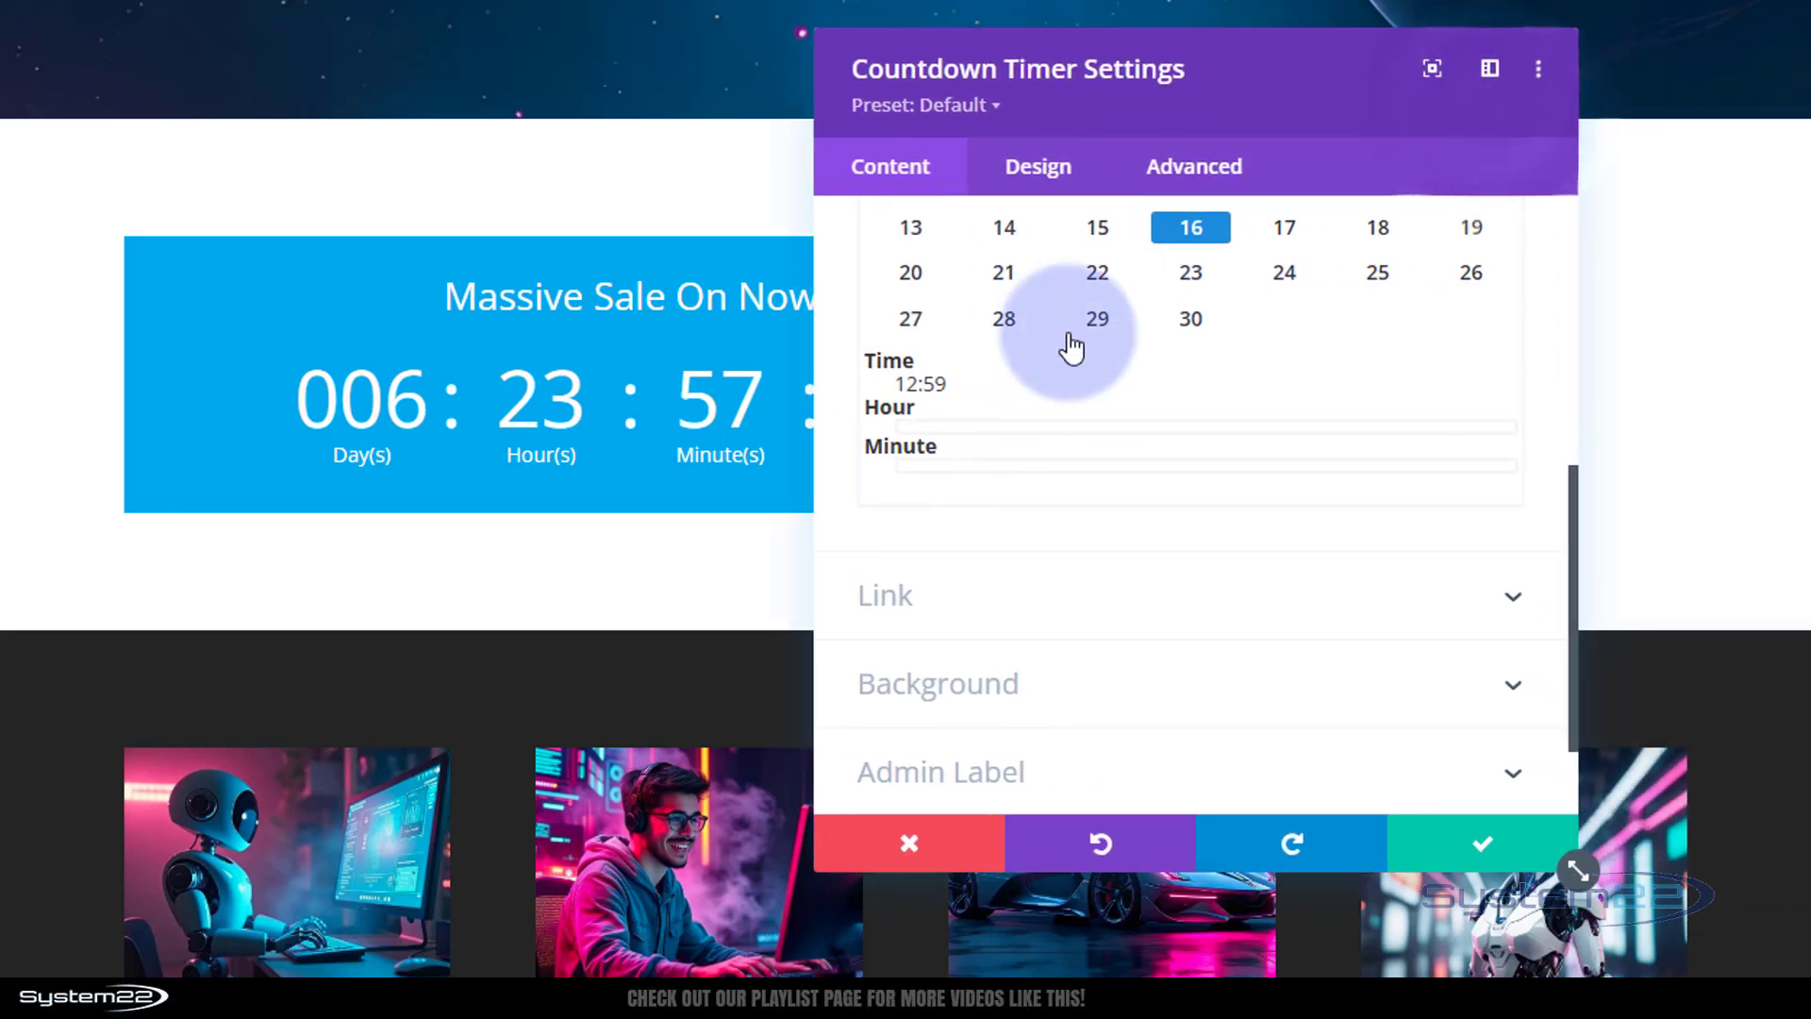
pyautogui.moveTo(965, 419); pyautogui.dragTo(875, 422)
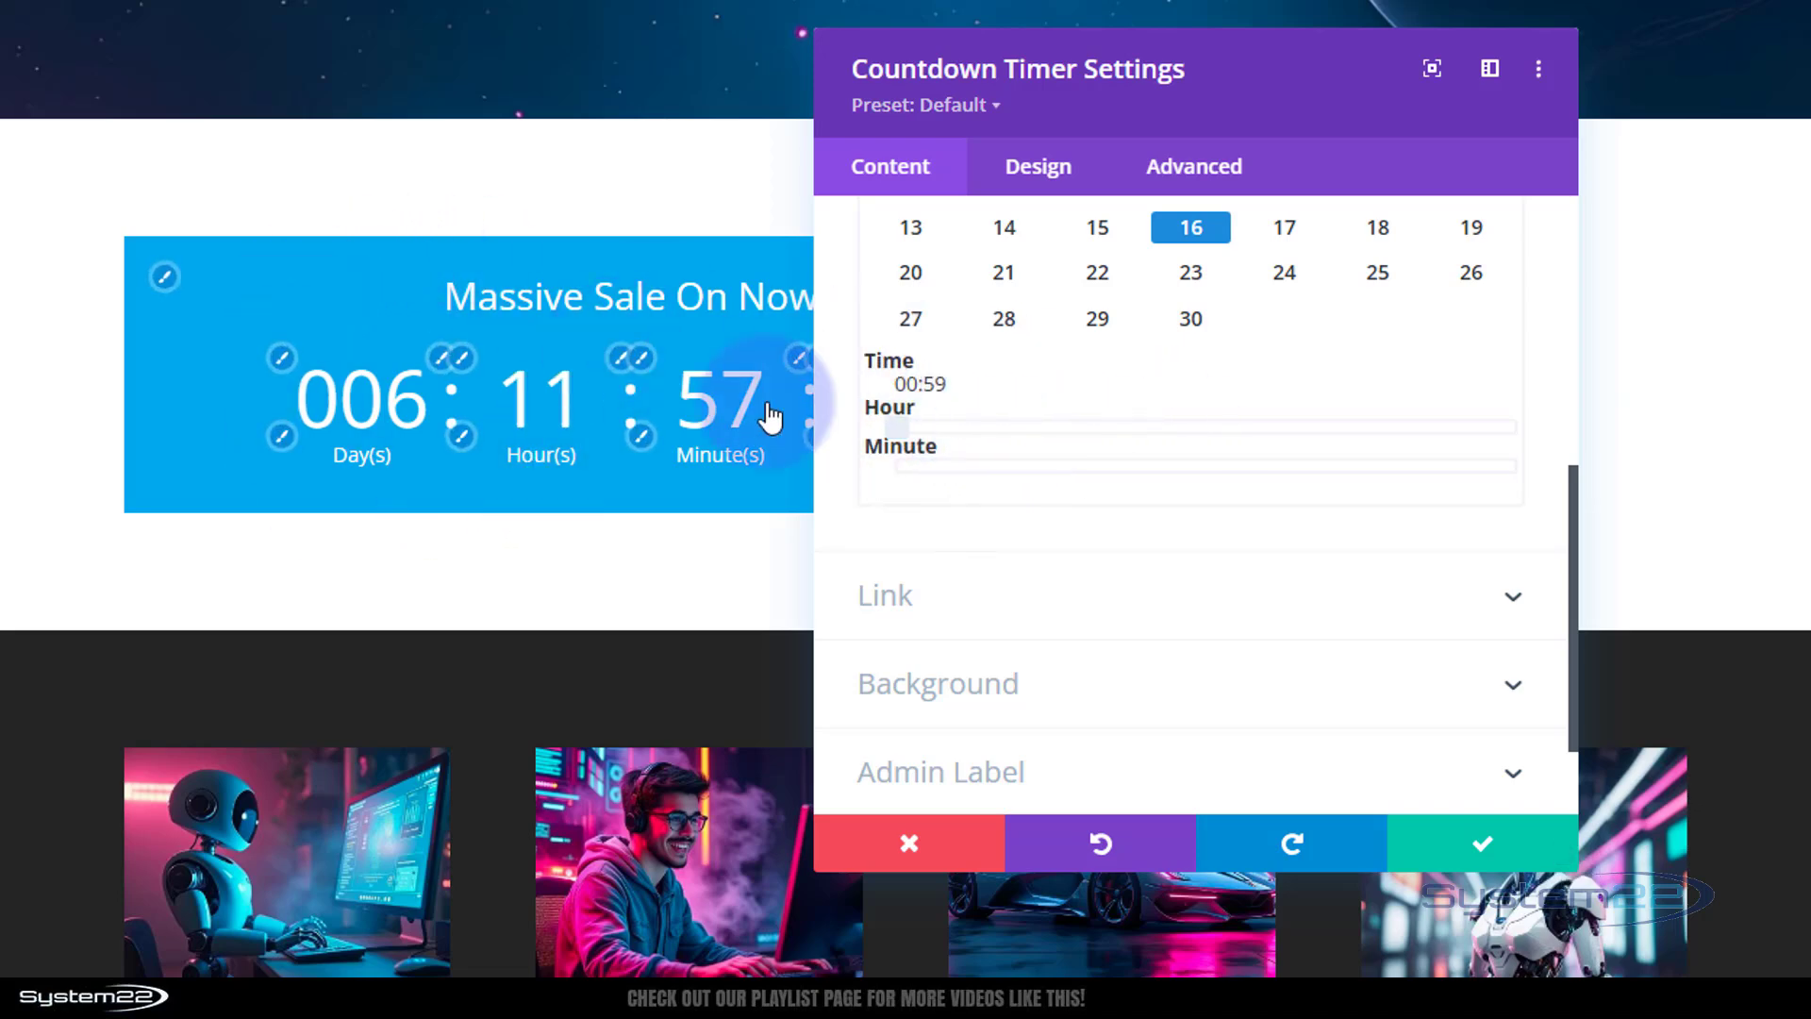
# Examine the timer's module link URL and link target options
pyautogui.click(1005, 604)
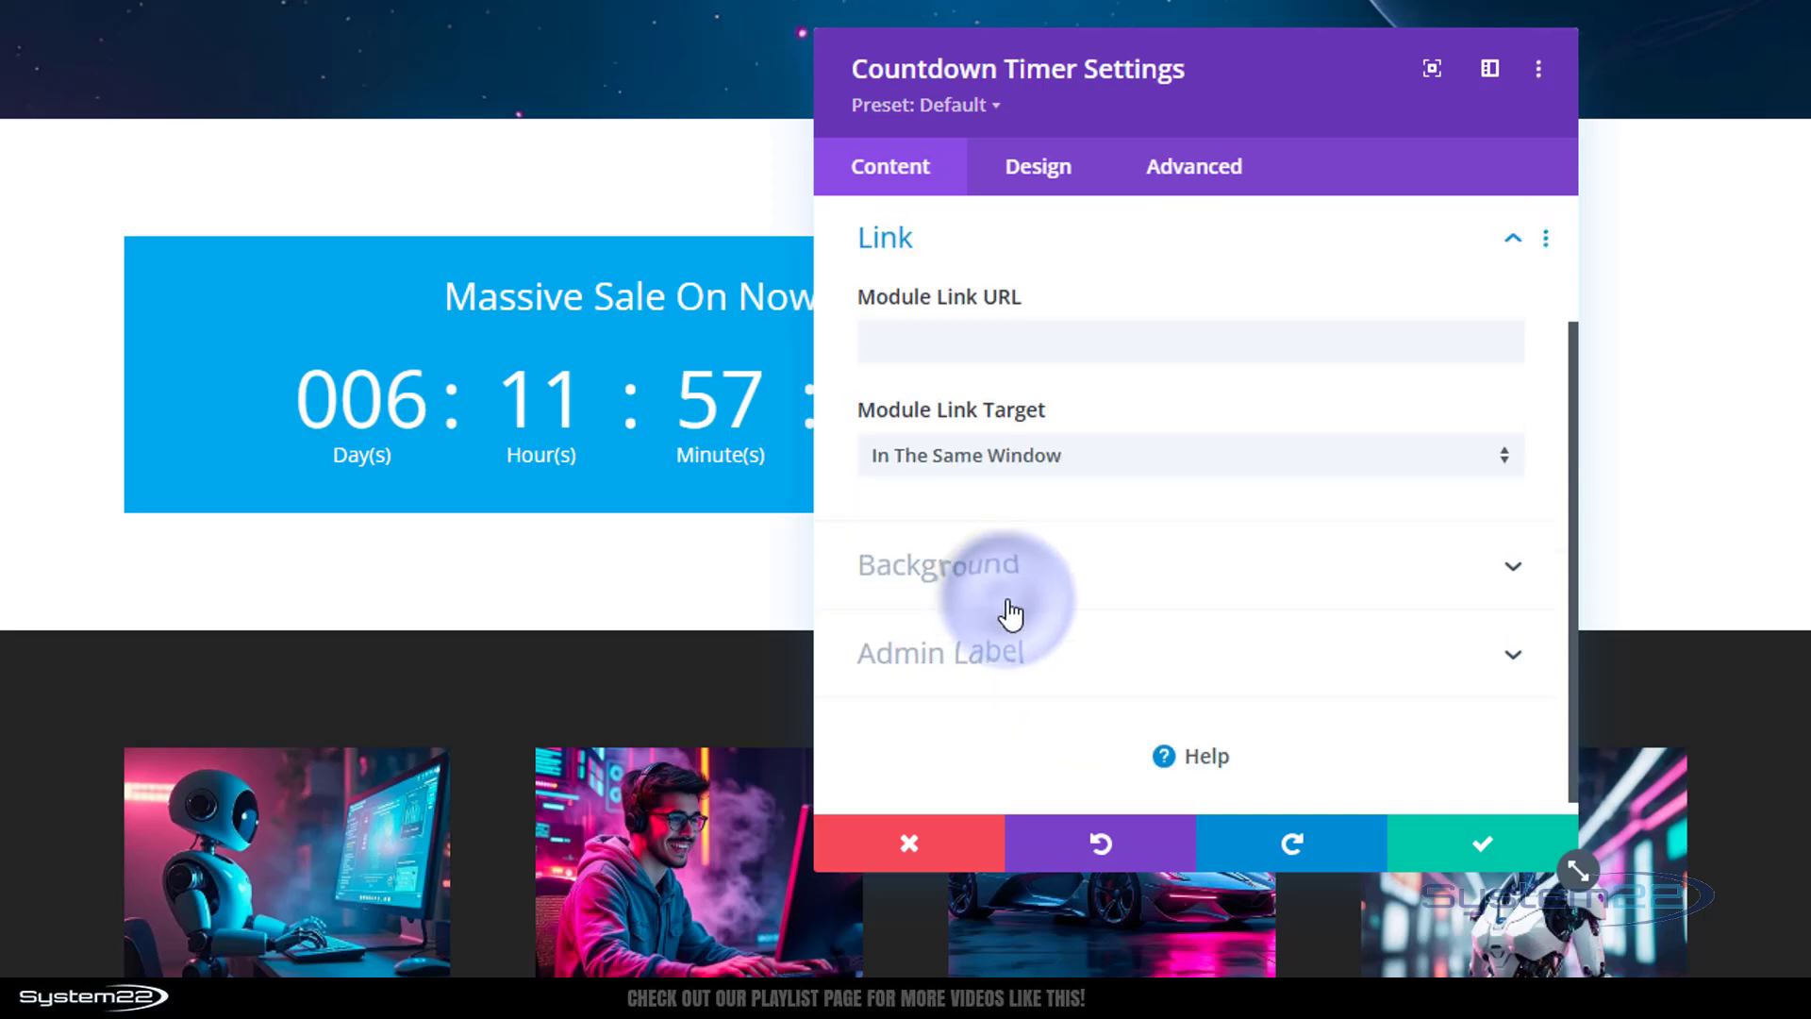
pyautogui.click(946, 344)
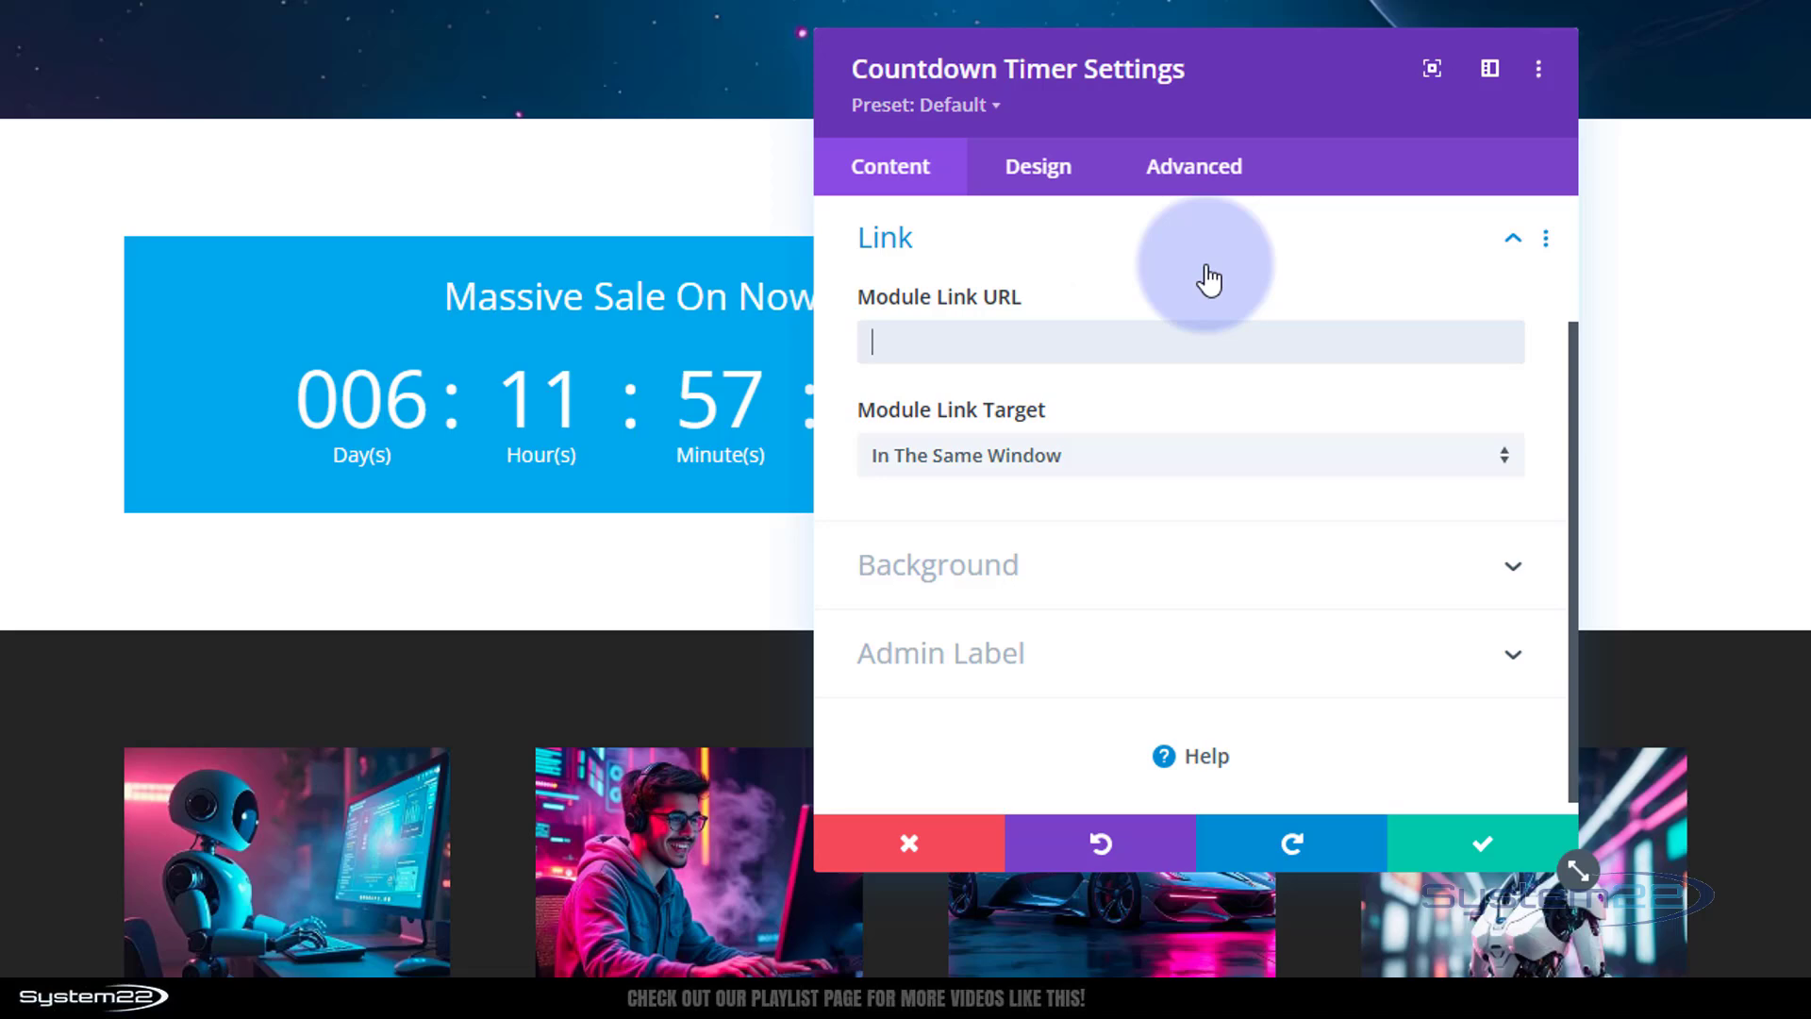
pyautogui.click(1102, 476)
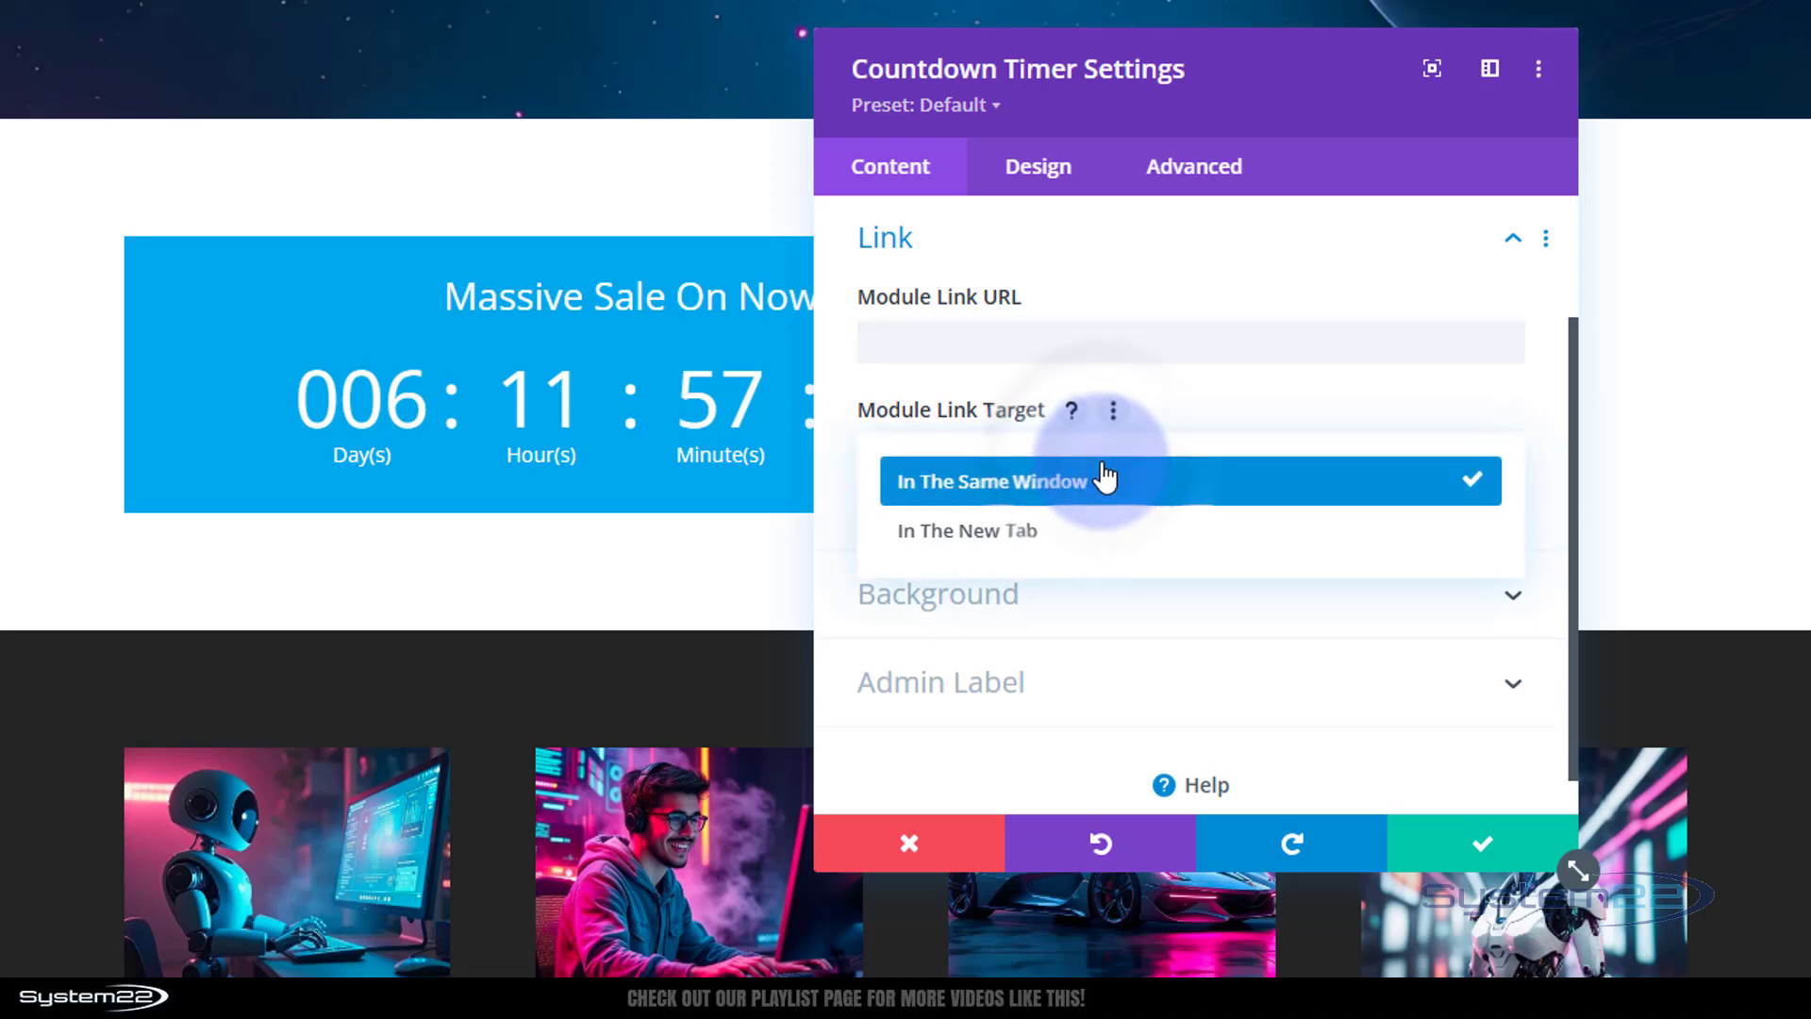
pyautogui.click(844, 475)
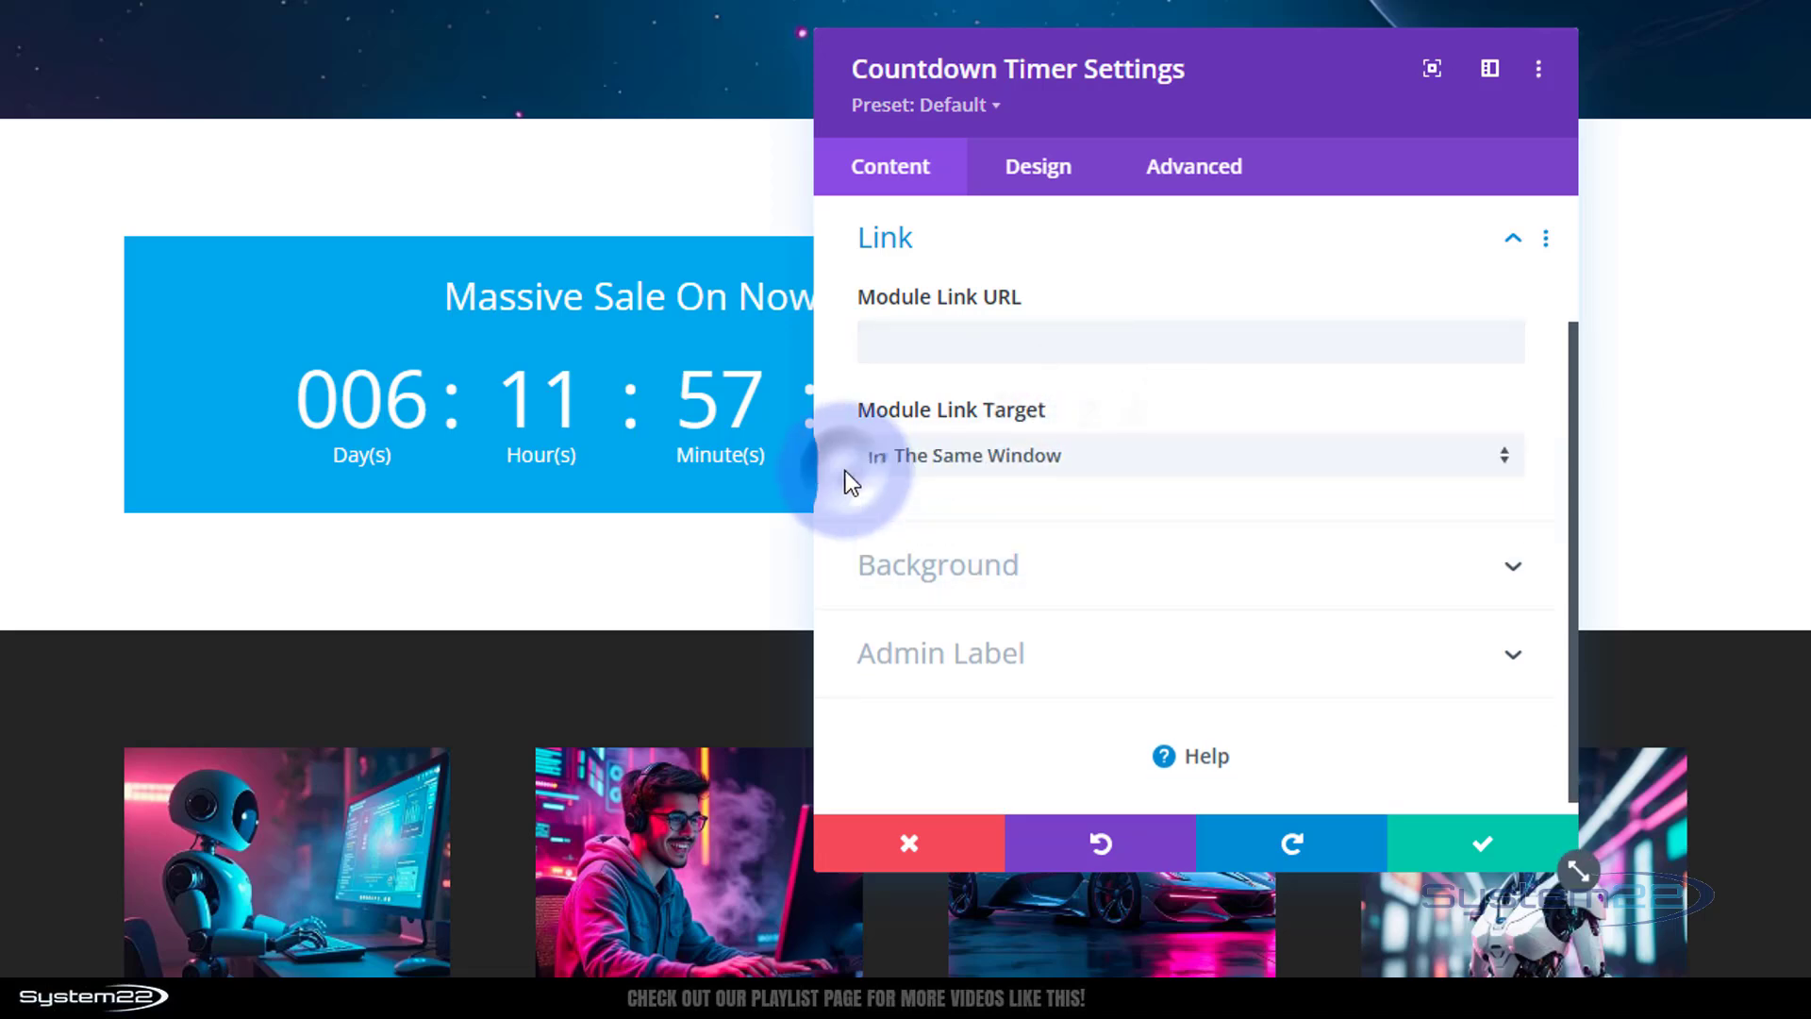
# Change the countdown timer's background color to black and save the module settings
pyautogui.click(1162, 575)
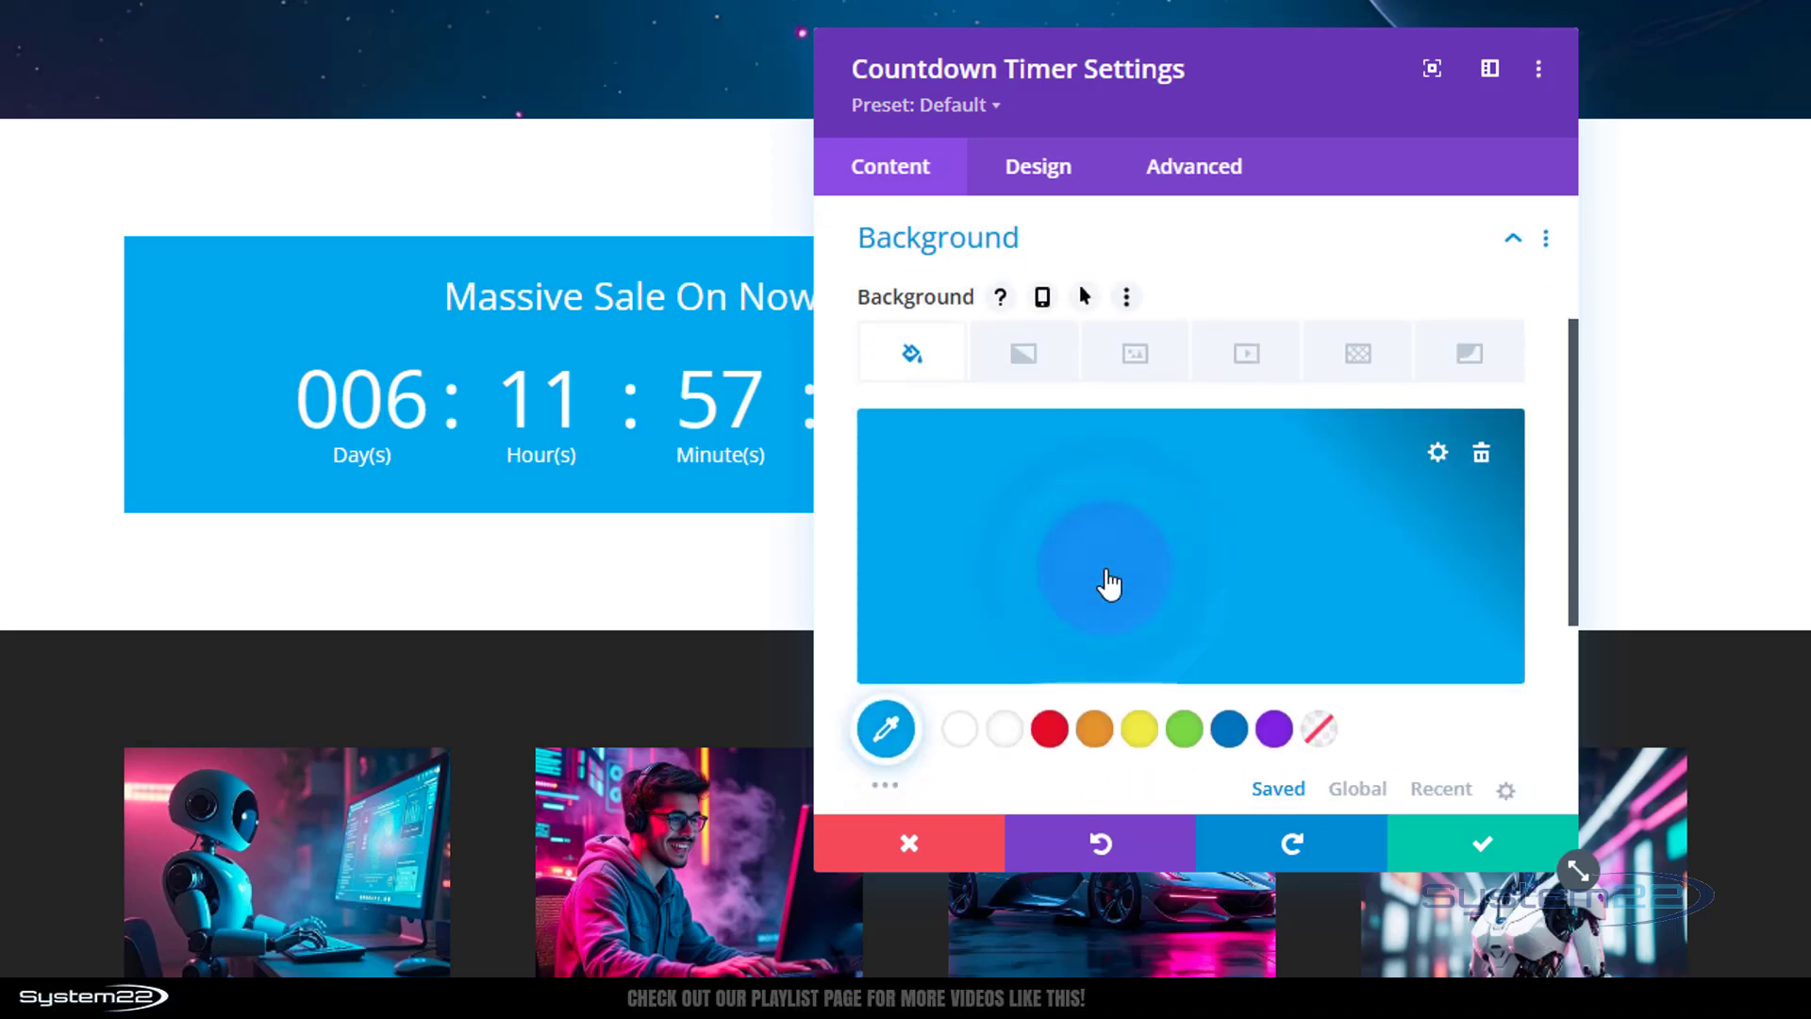
pyautogui.scroll(-3, 1037, 566)
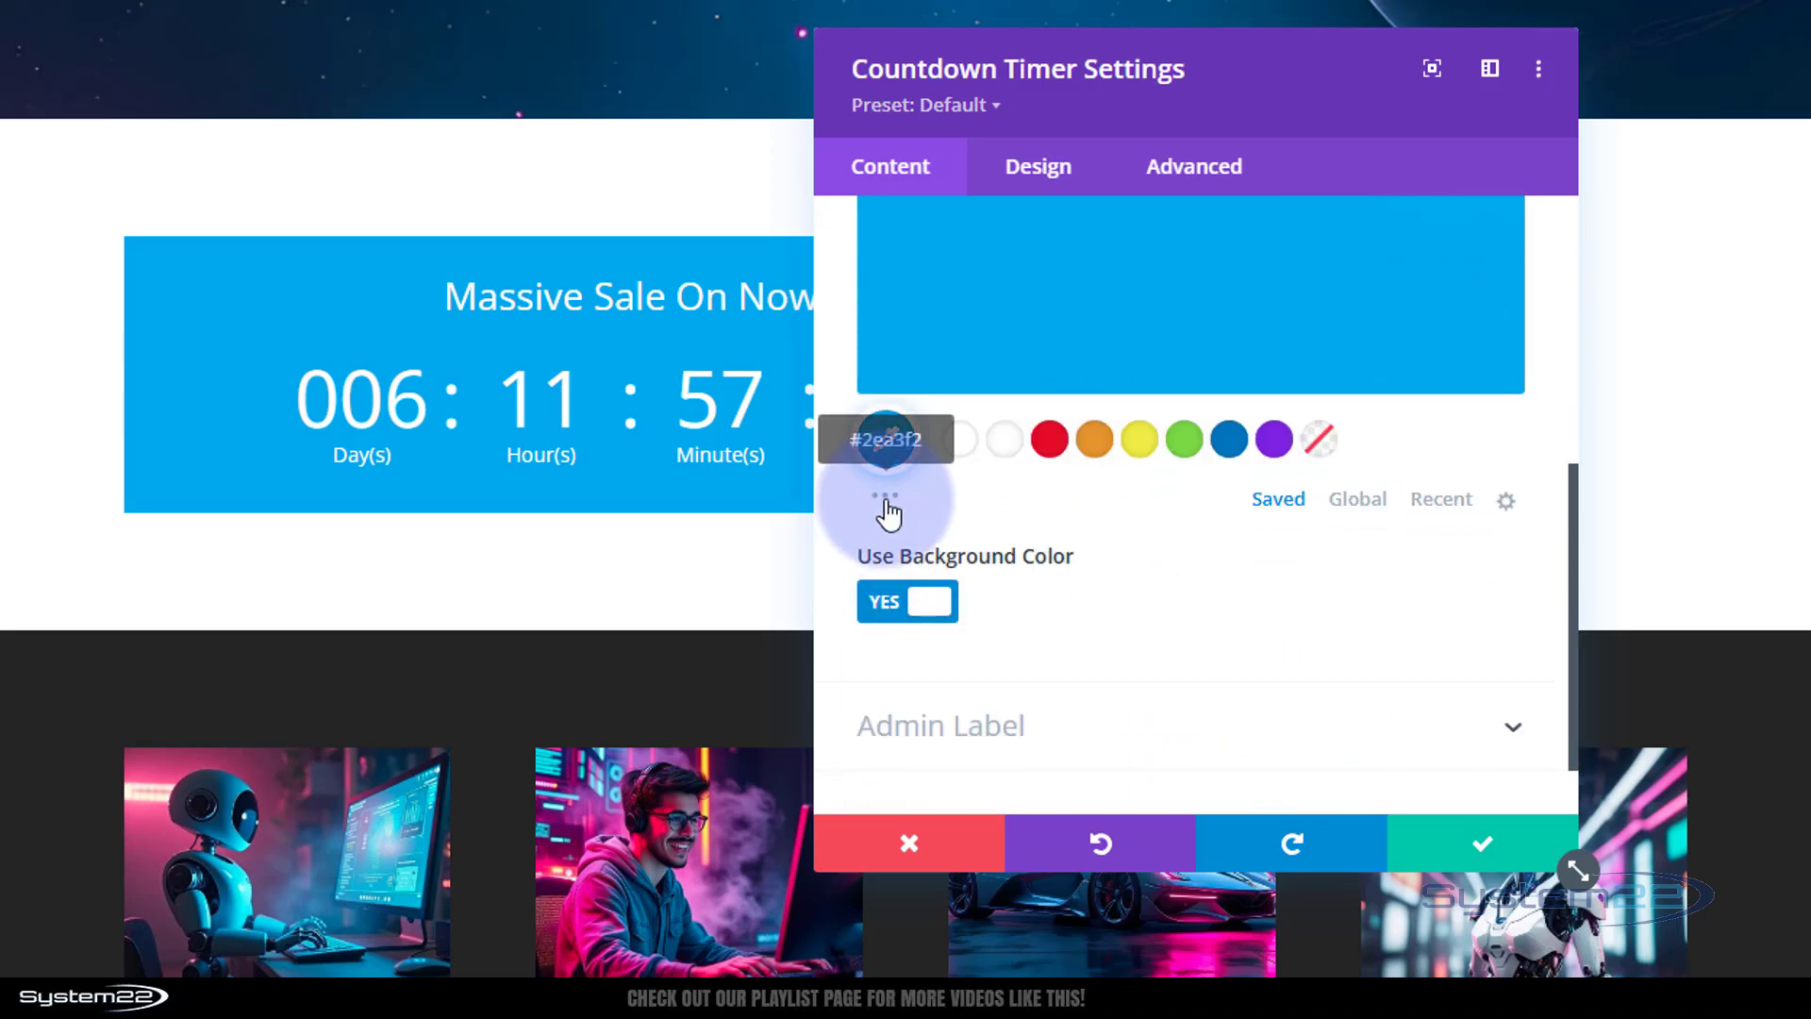
pyautogui.click(884, 507)
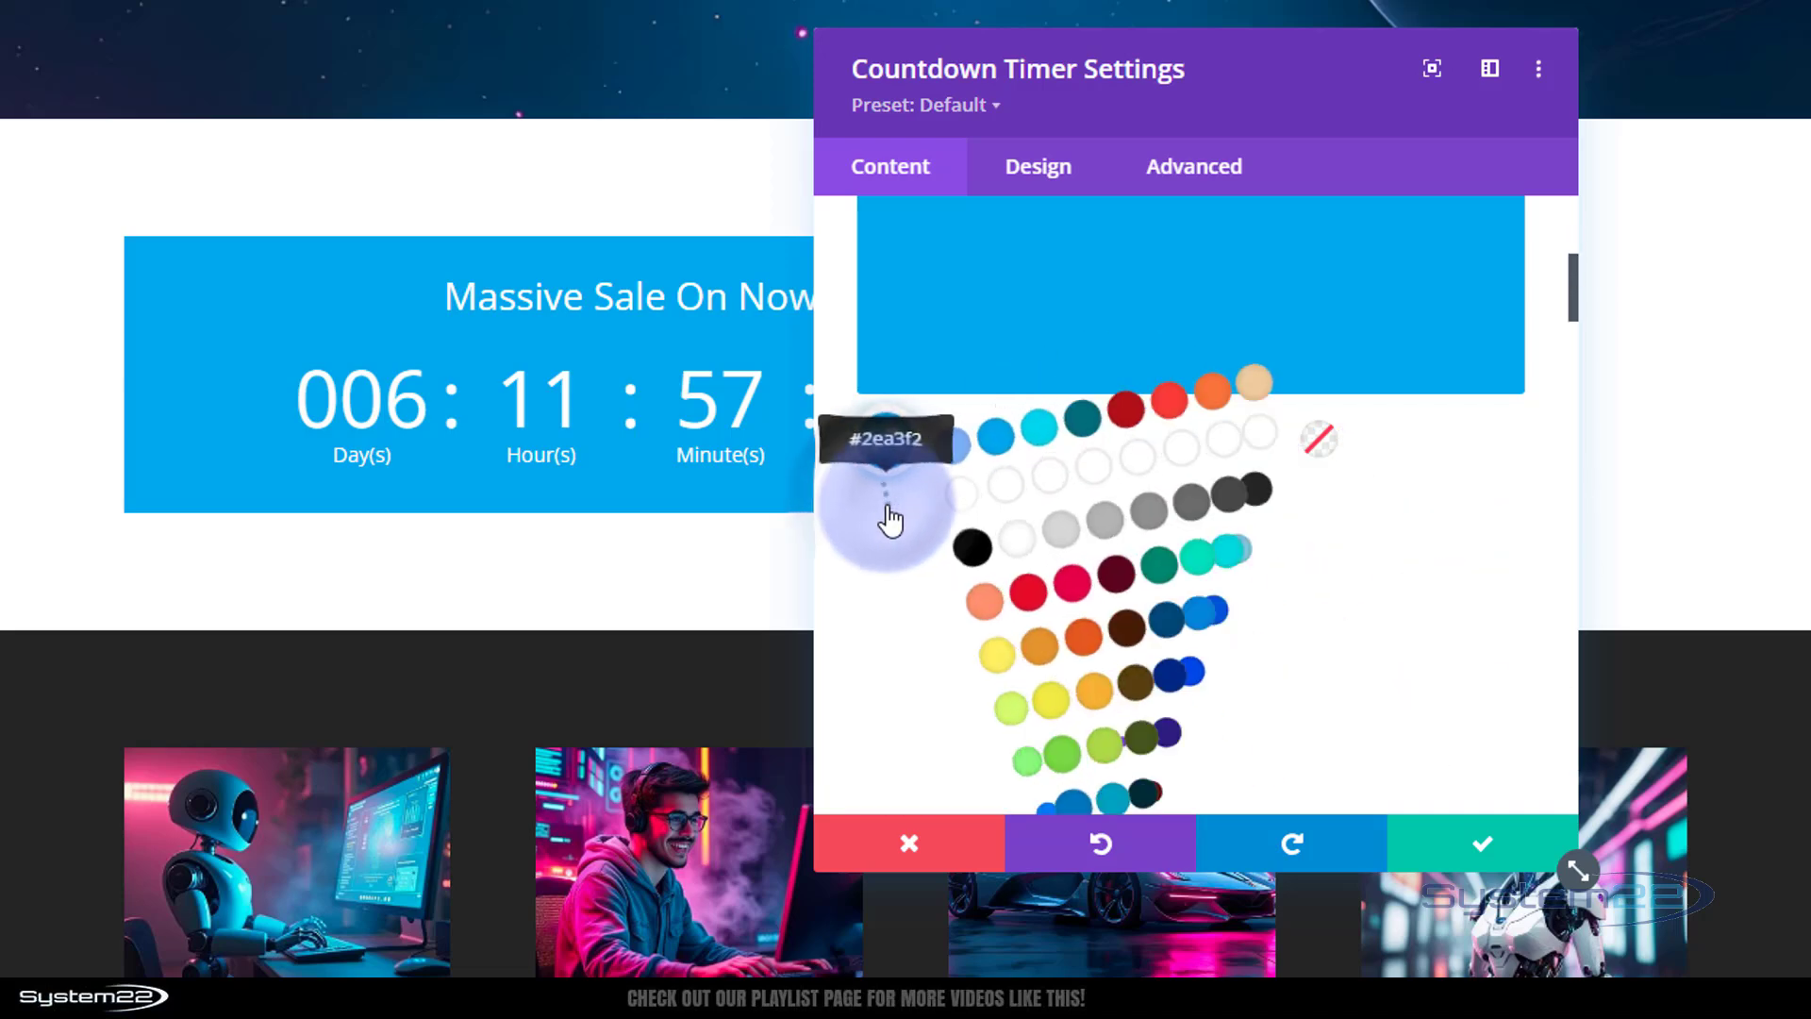
pyautogui.click(962, 547)
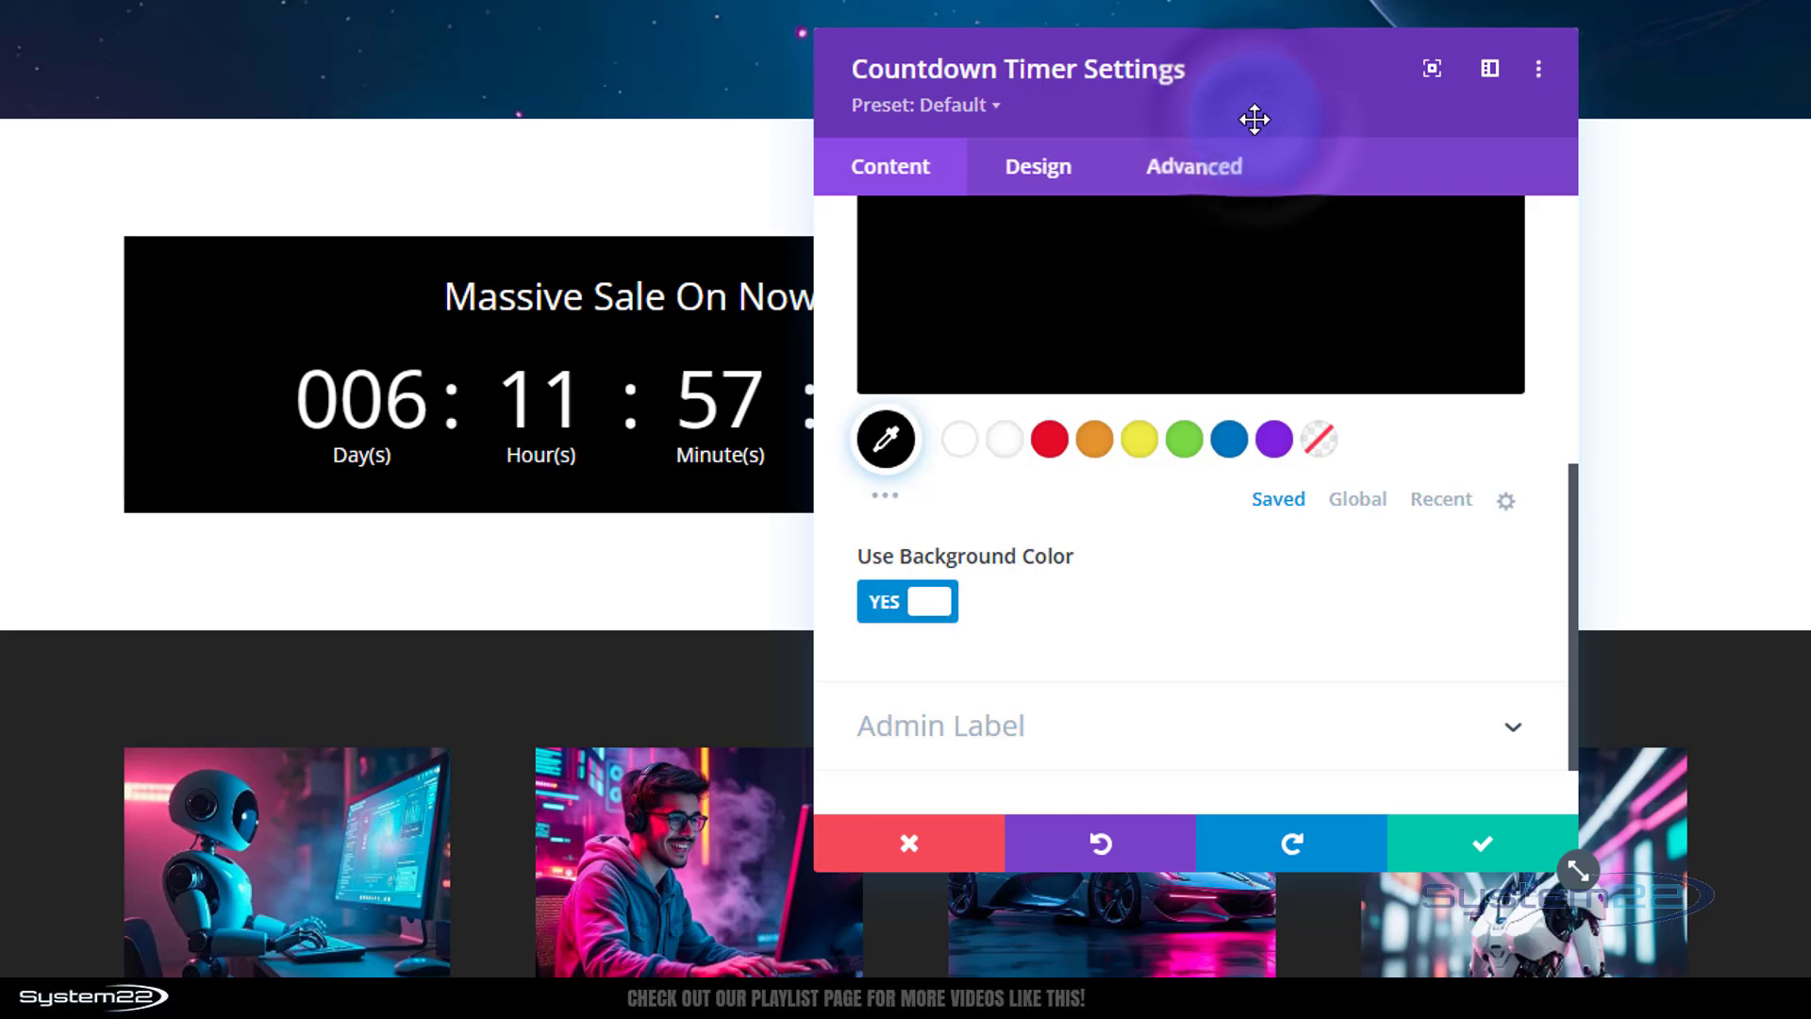
pyautogui.moveTo(1254, 119); pyautogui.dragTo(1707, 136)
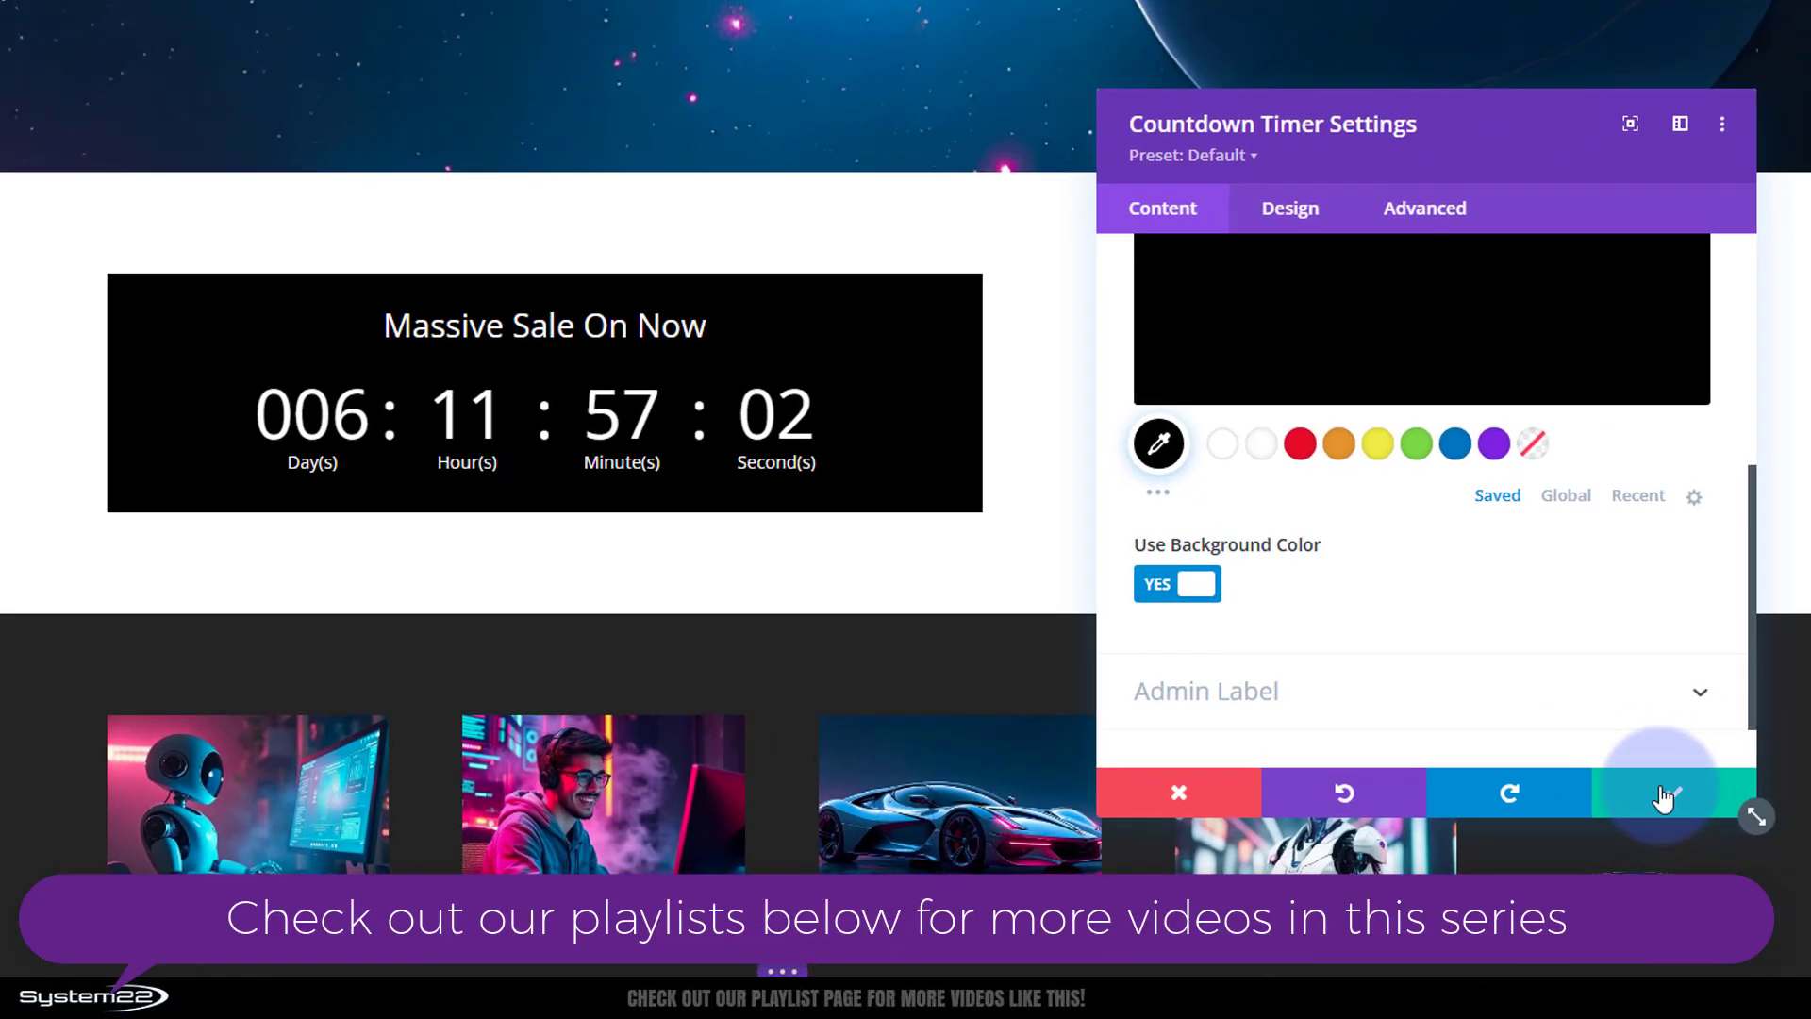
pyautogui.click(1663, 795)
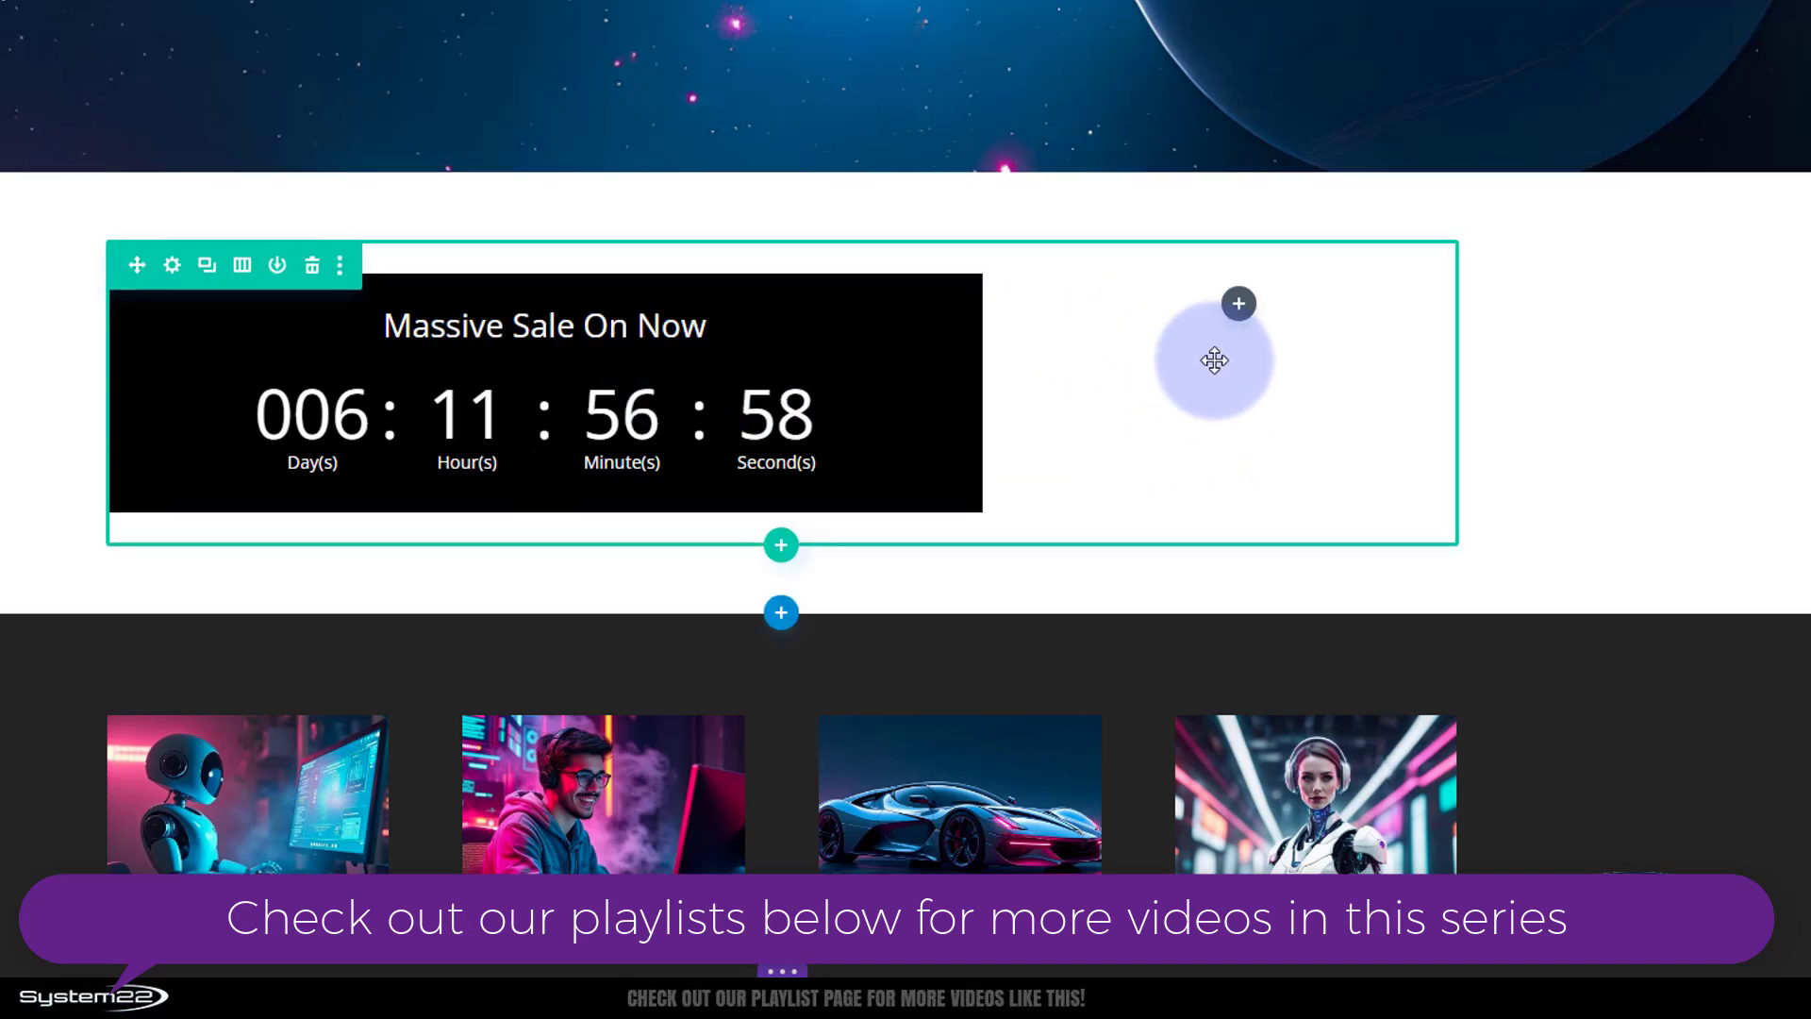
# Insert a Text module in the empty column beside the countdown timer
pyautogui.click(1239, 304)
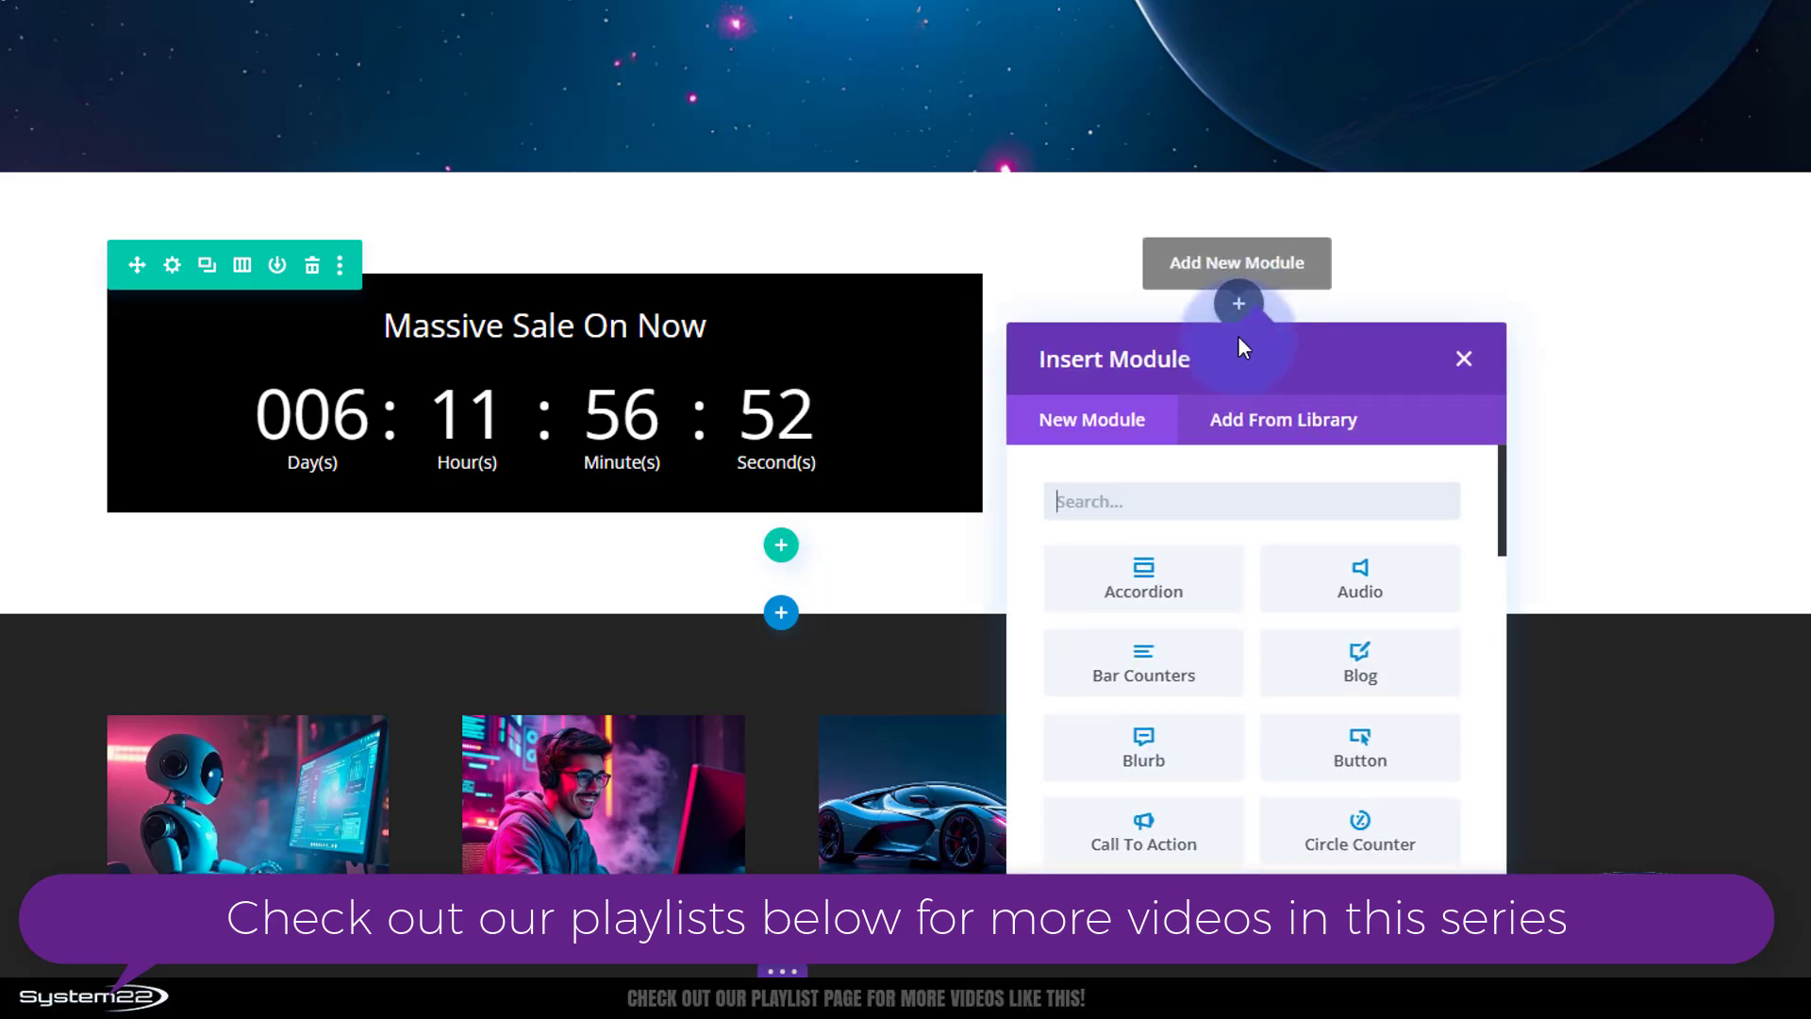
pyautogui.scroll(-2, 1377, 613)
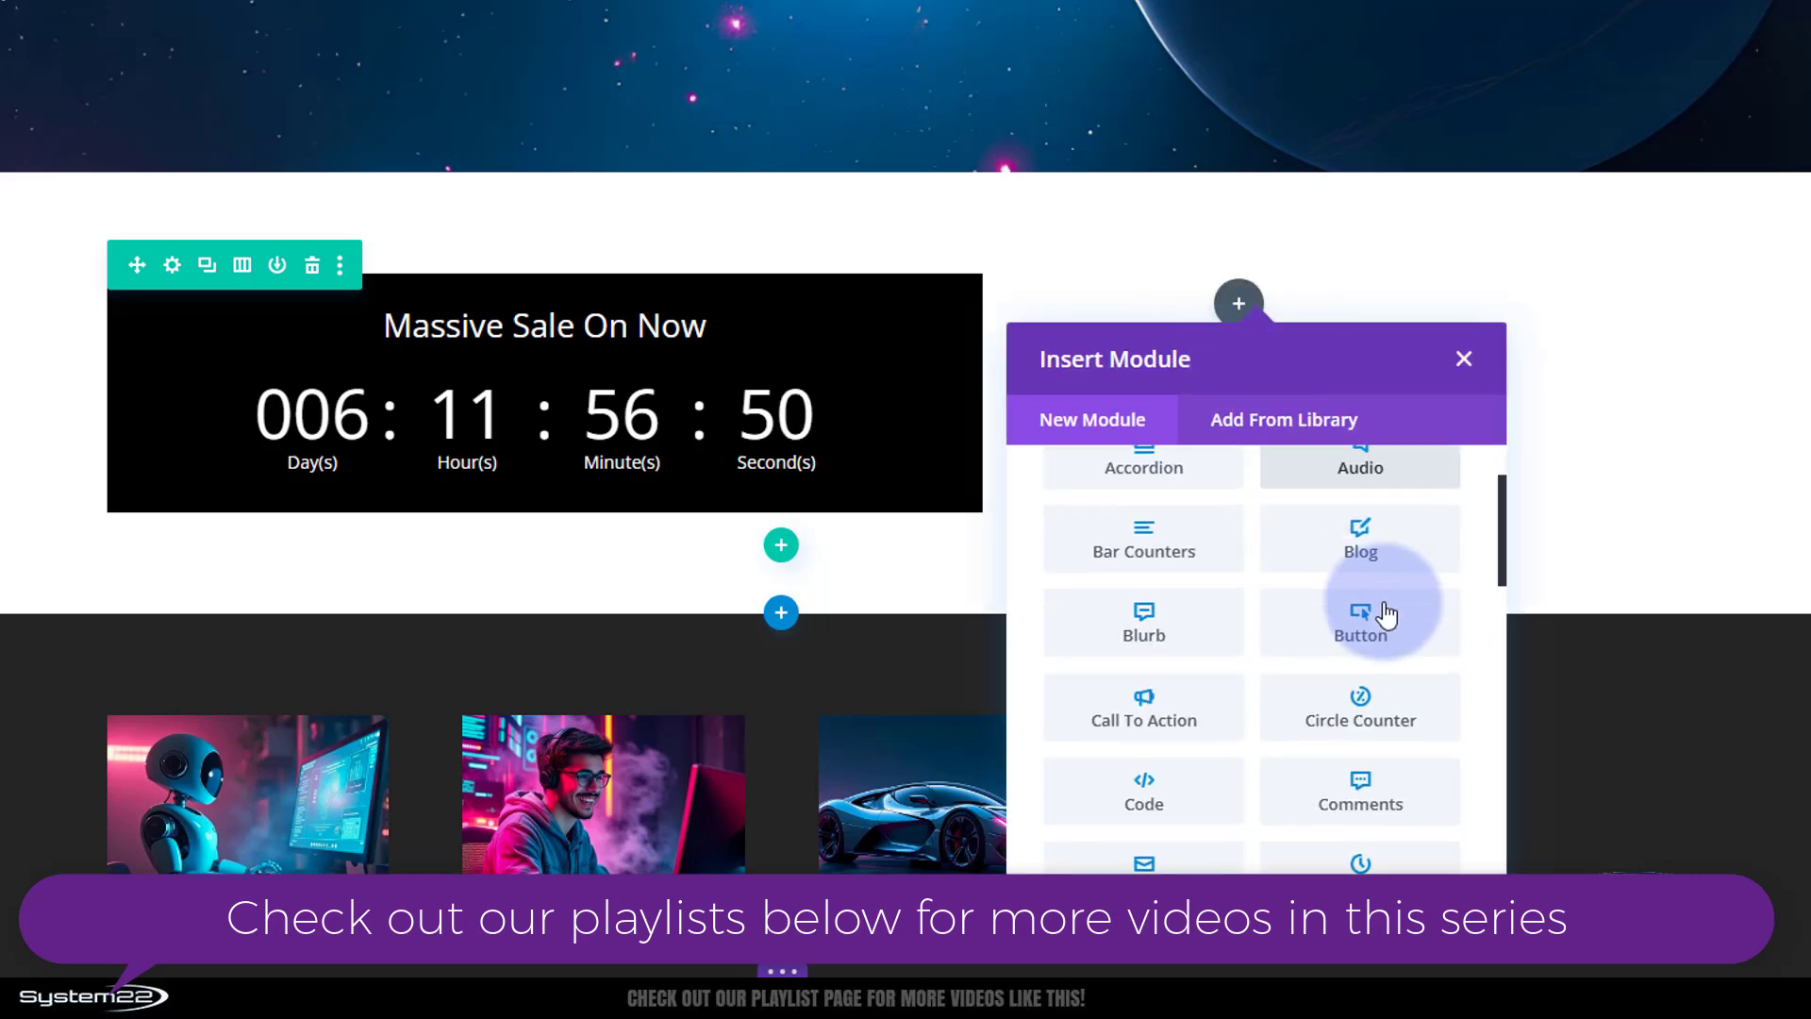
pyautogui.scroll(-15, 1358, 573)
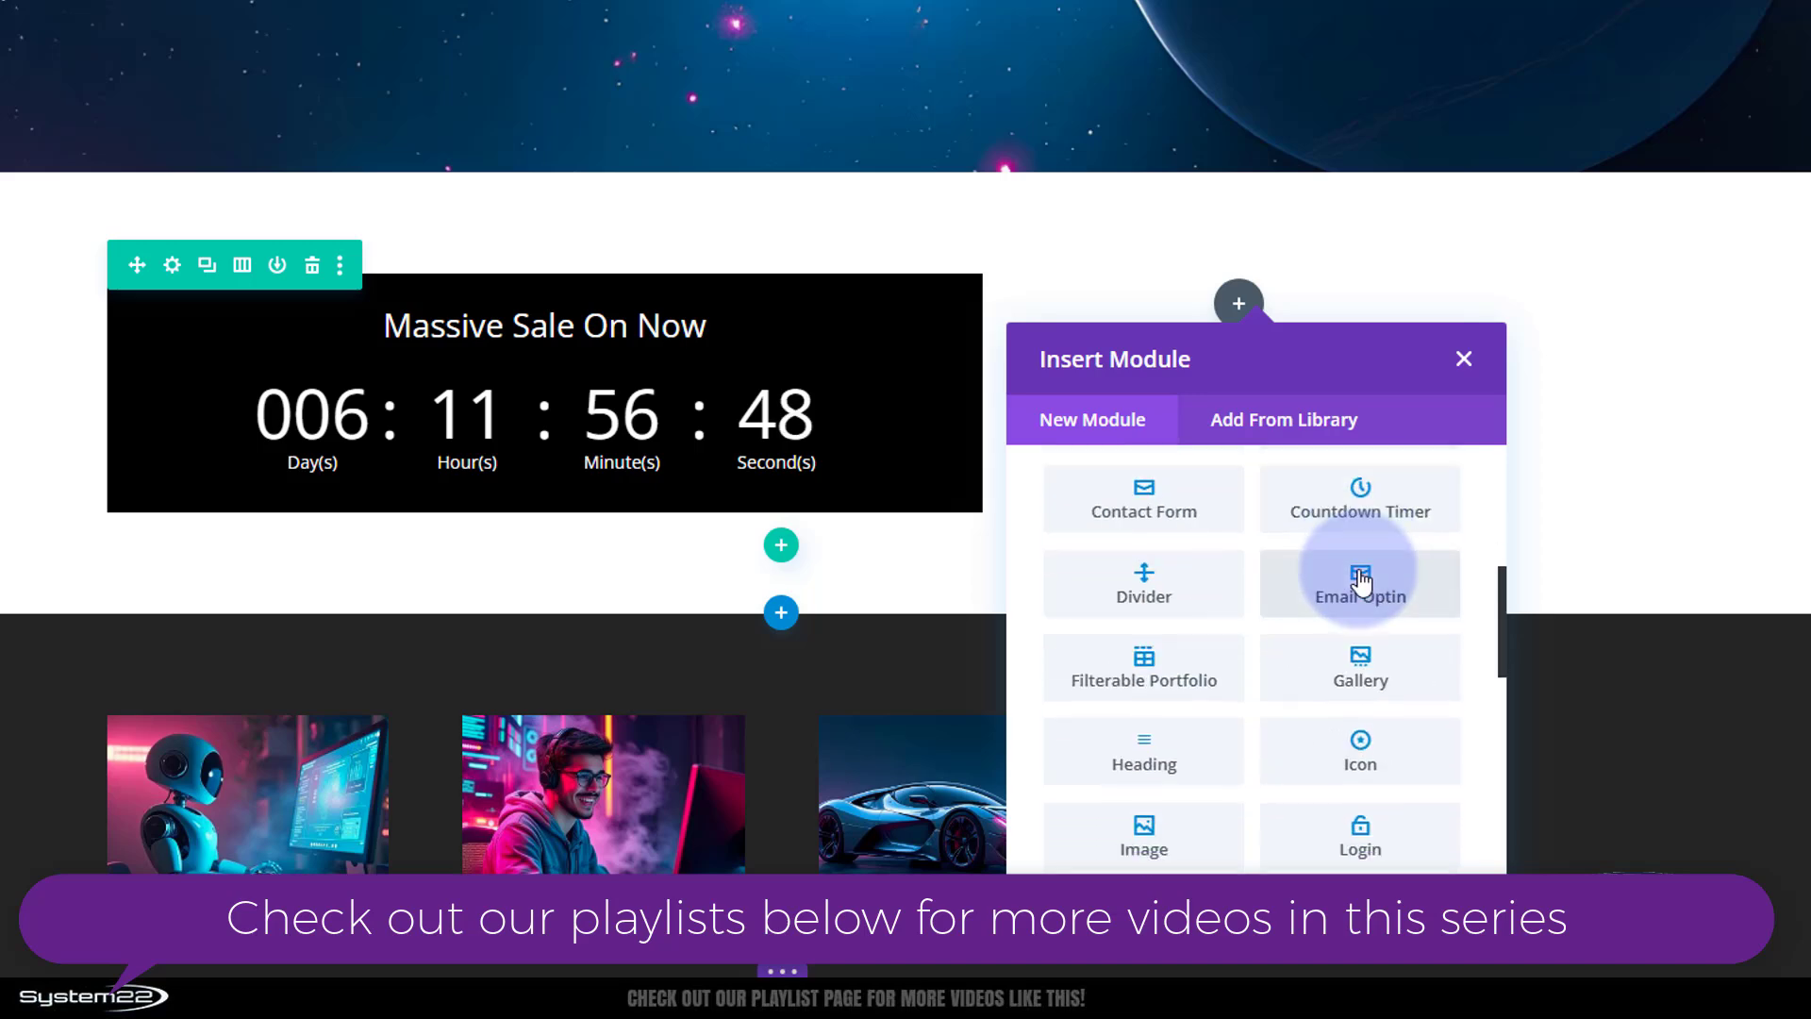
pyautogui.scroll(-2, 1361, 578)
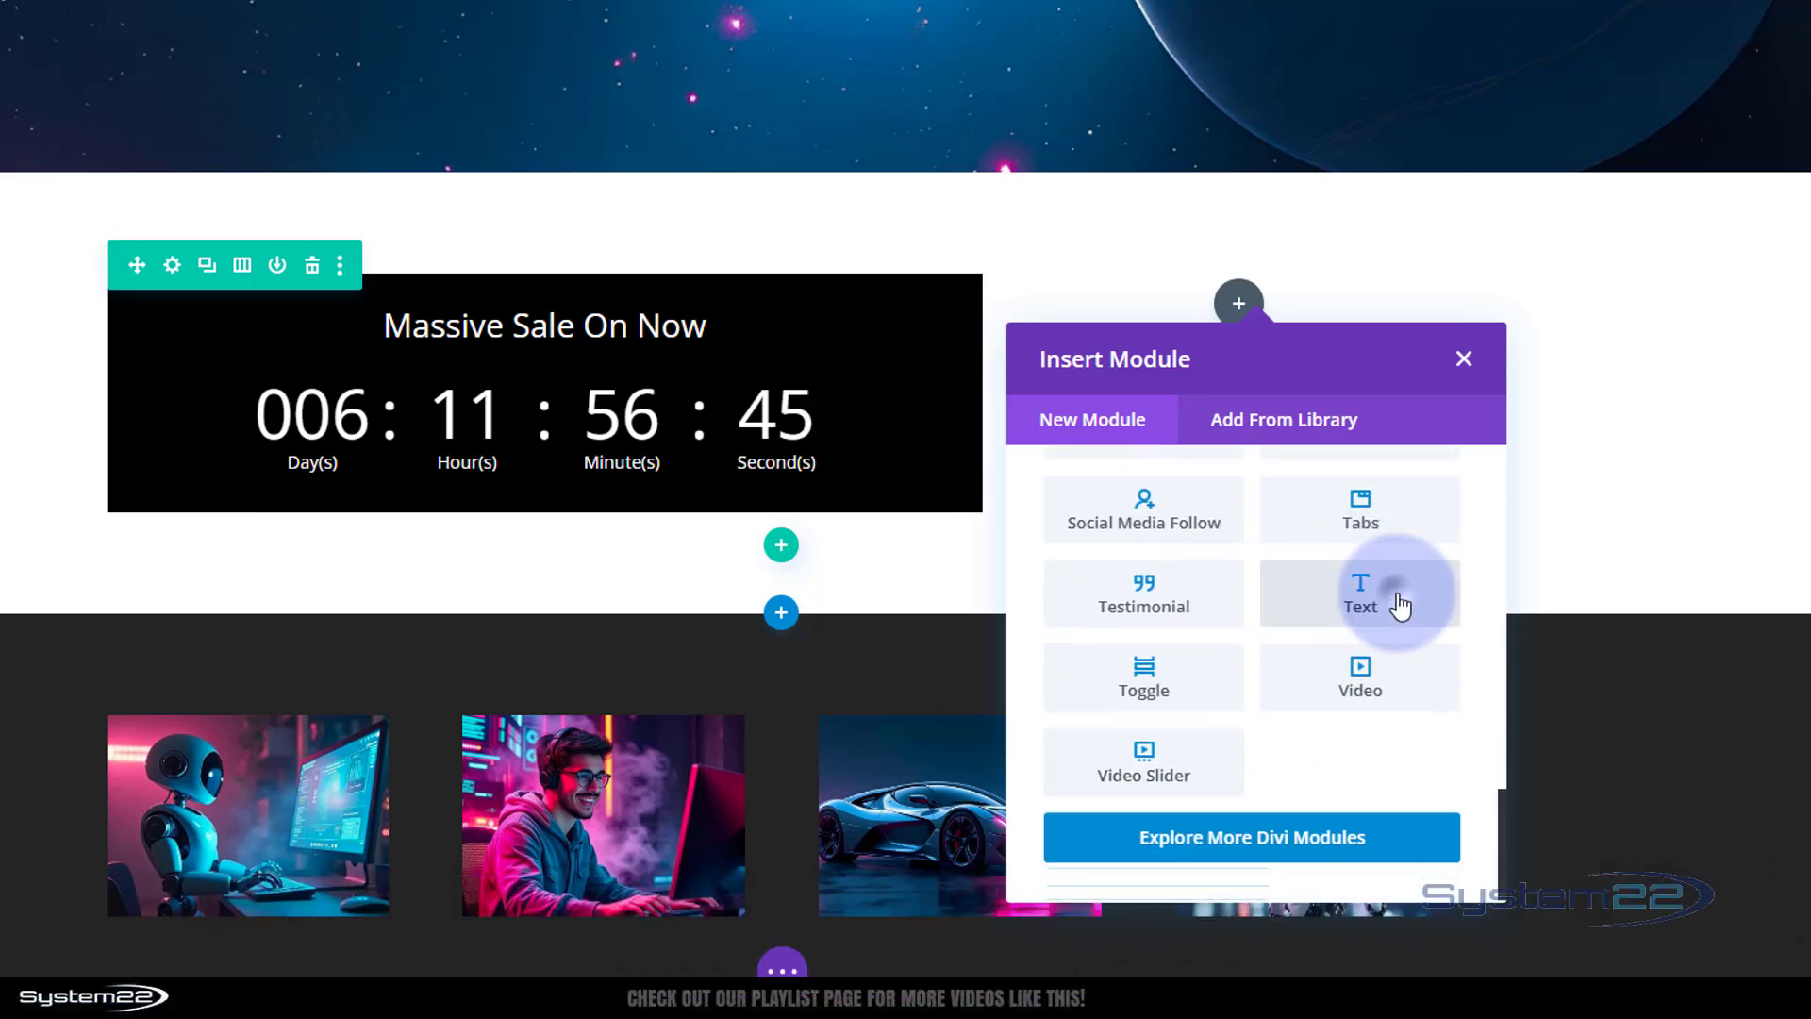
pyautogui.click(1396, 599)
# Replace the Text module's placeholder body with "Shop Now"
pyautogui.scroll(-2, 1396, 598)
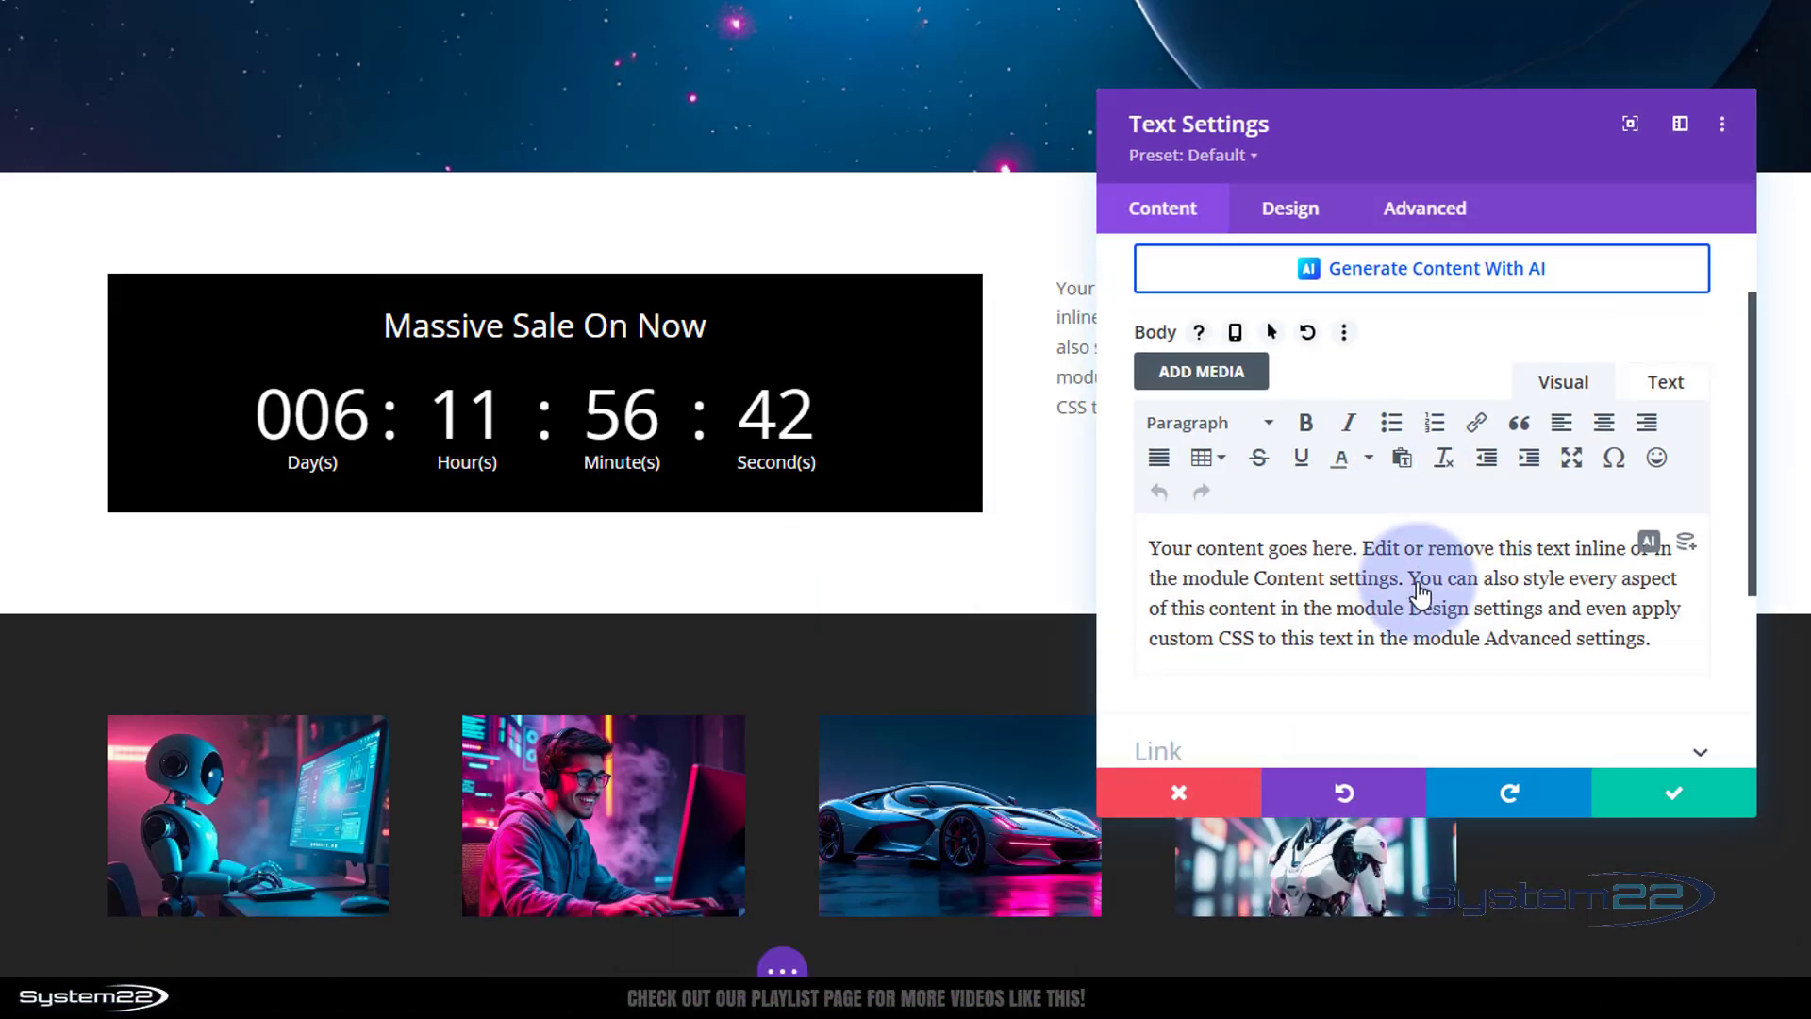
pyautogui.moveTo(1669, 635); pyautogui.dragTo(1123, 521)
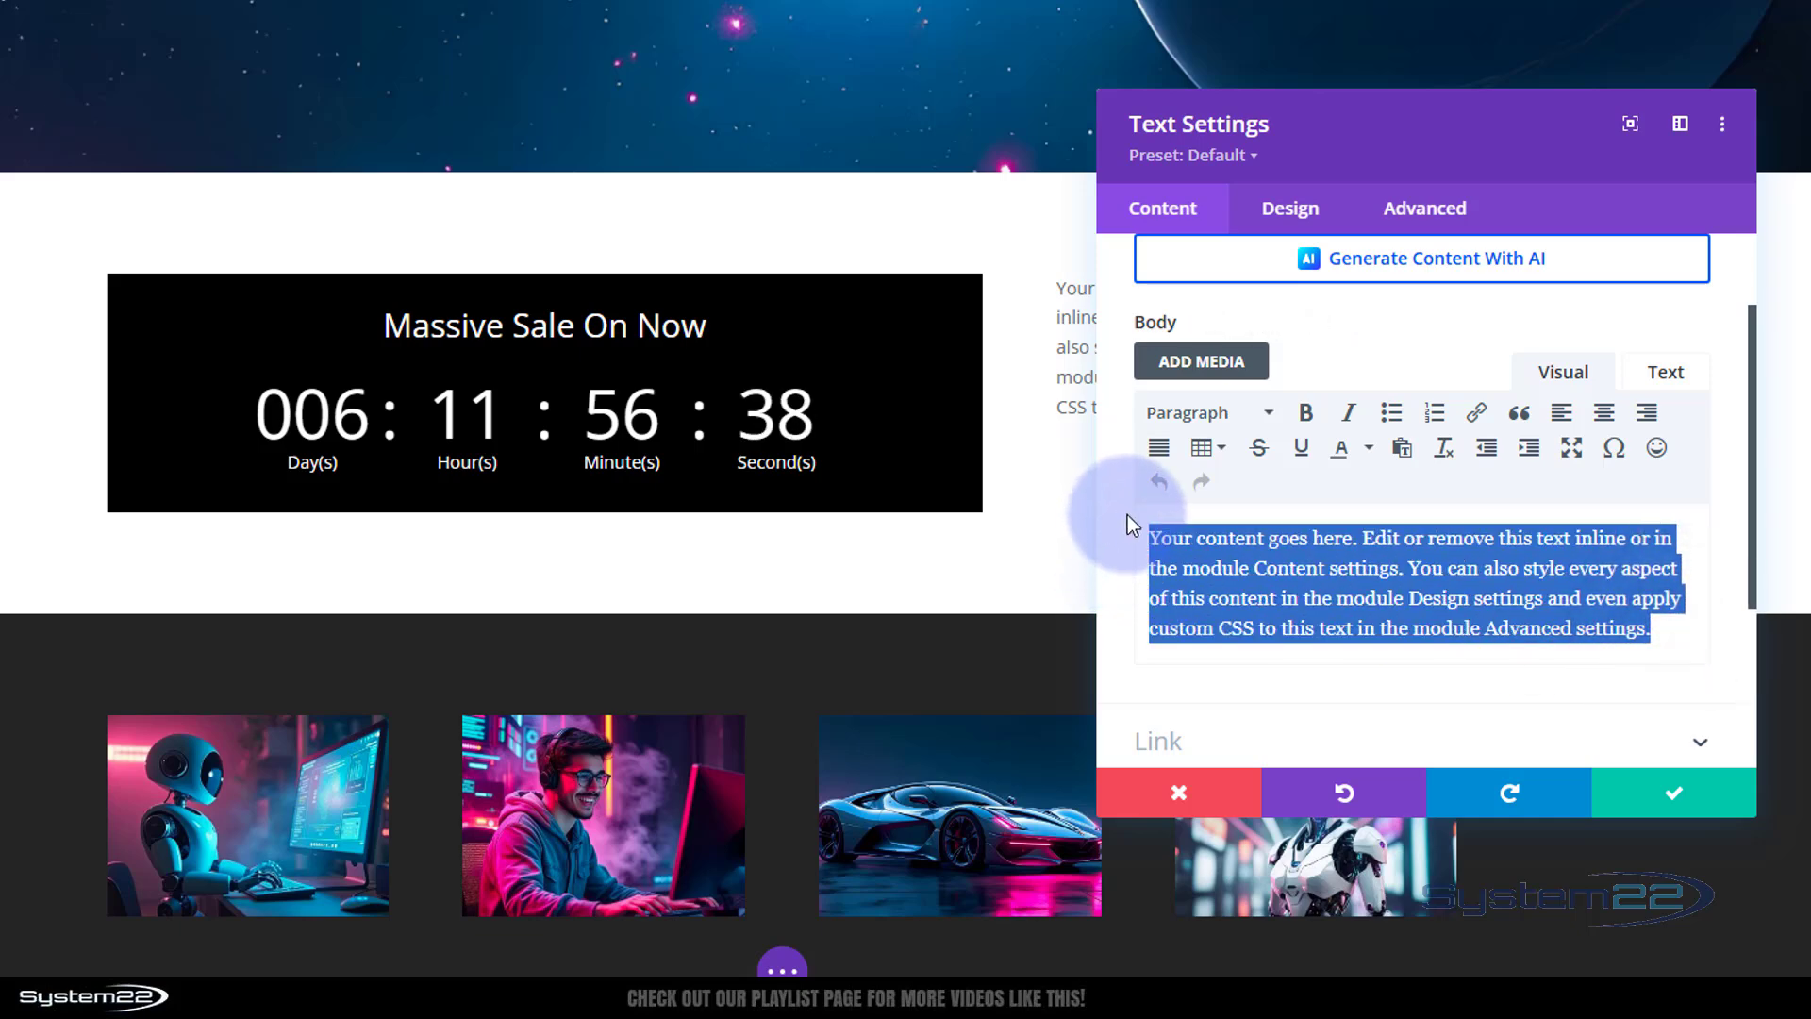
pyautogui.write('Shop Now')
pyautogui.click(1190, 537)
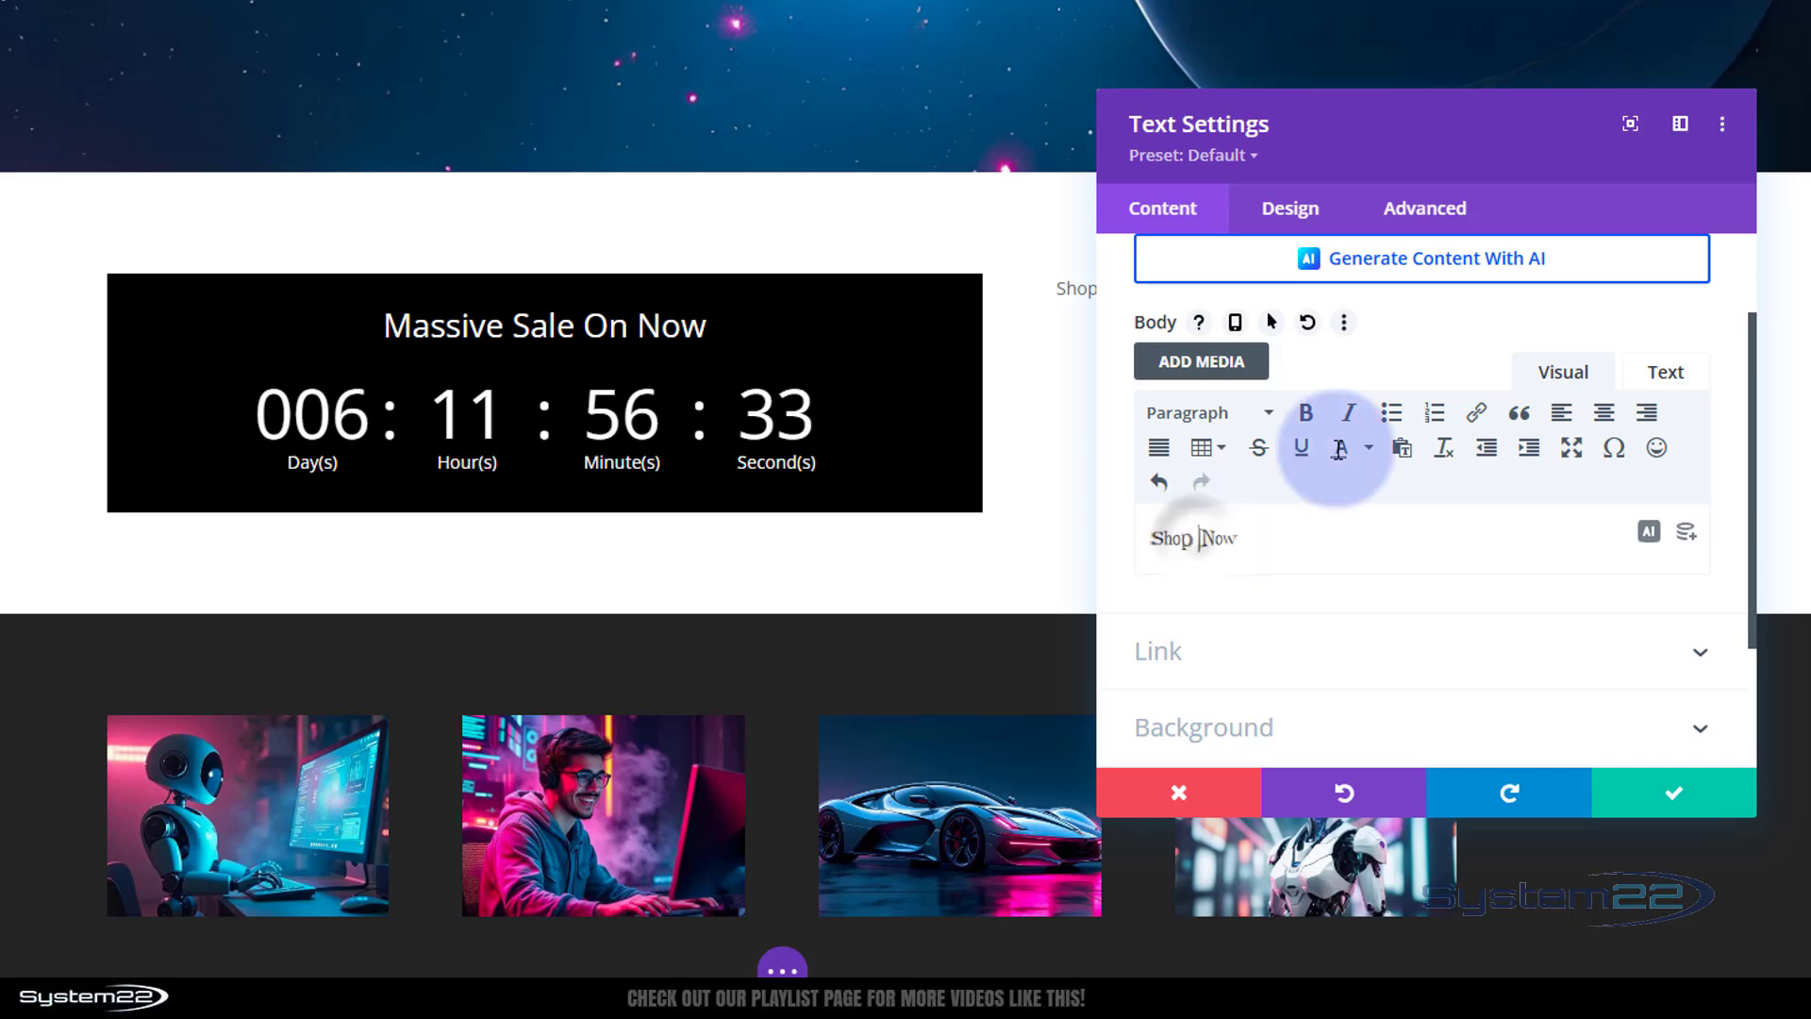
# Set the Shop Now module's link URL to #, with the settings window moved clear of the module
pyautogui.moveTo(1511, 144); pyautogui.dragTo(639, 154)
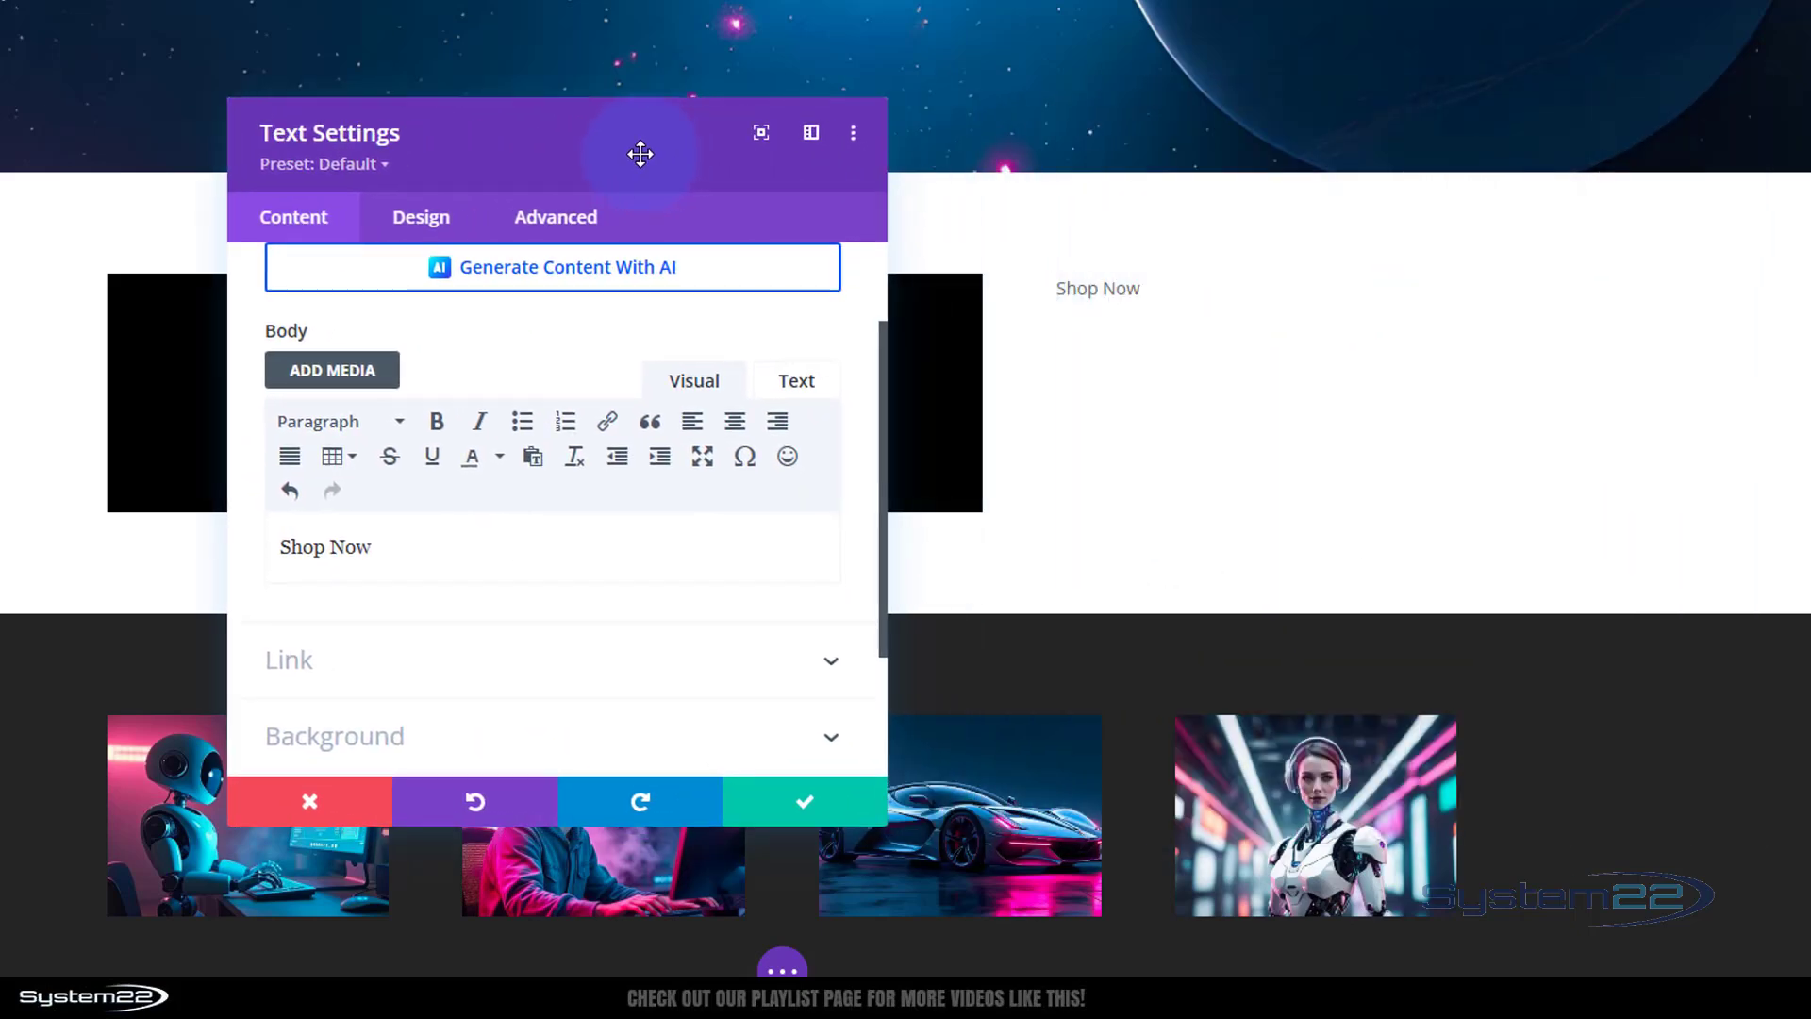
pyautogui.click(473, 659)
pyautogui.click(354, 373)
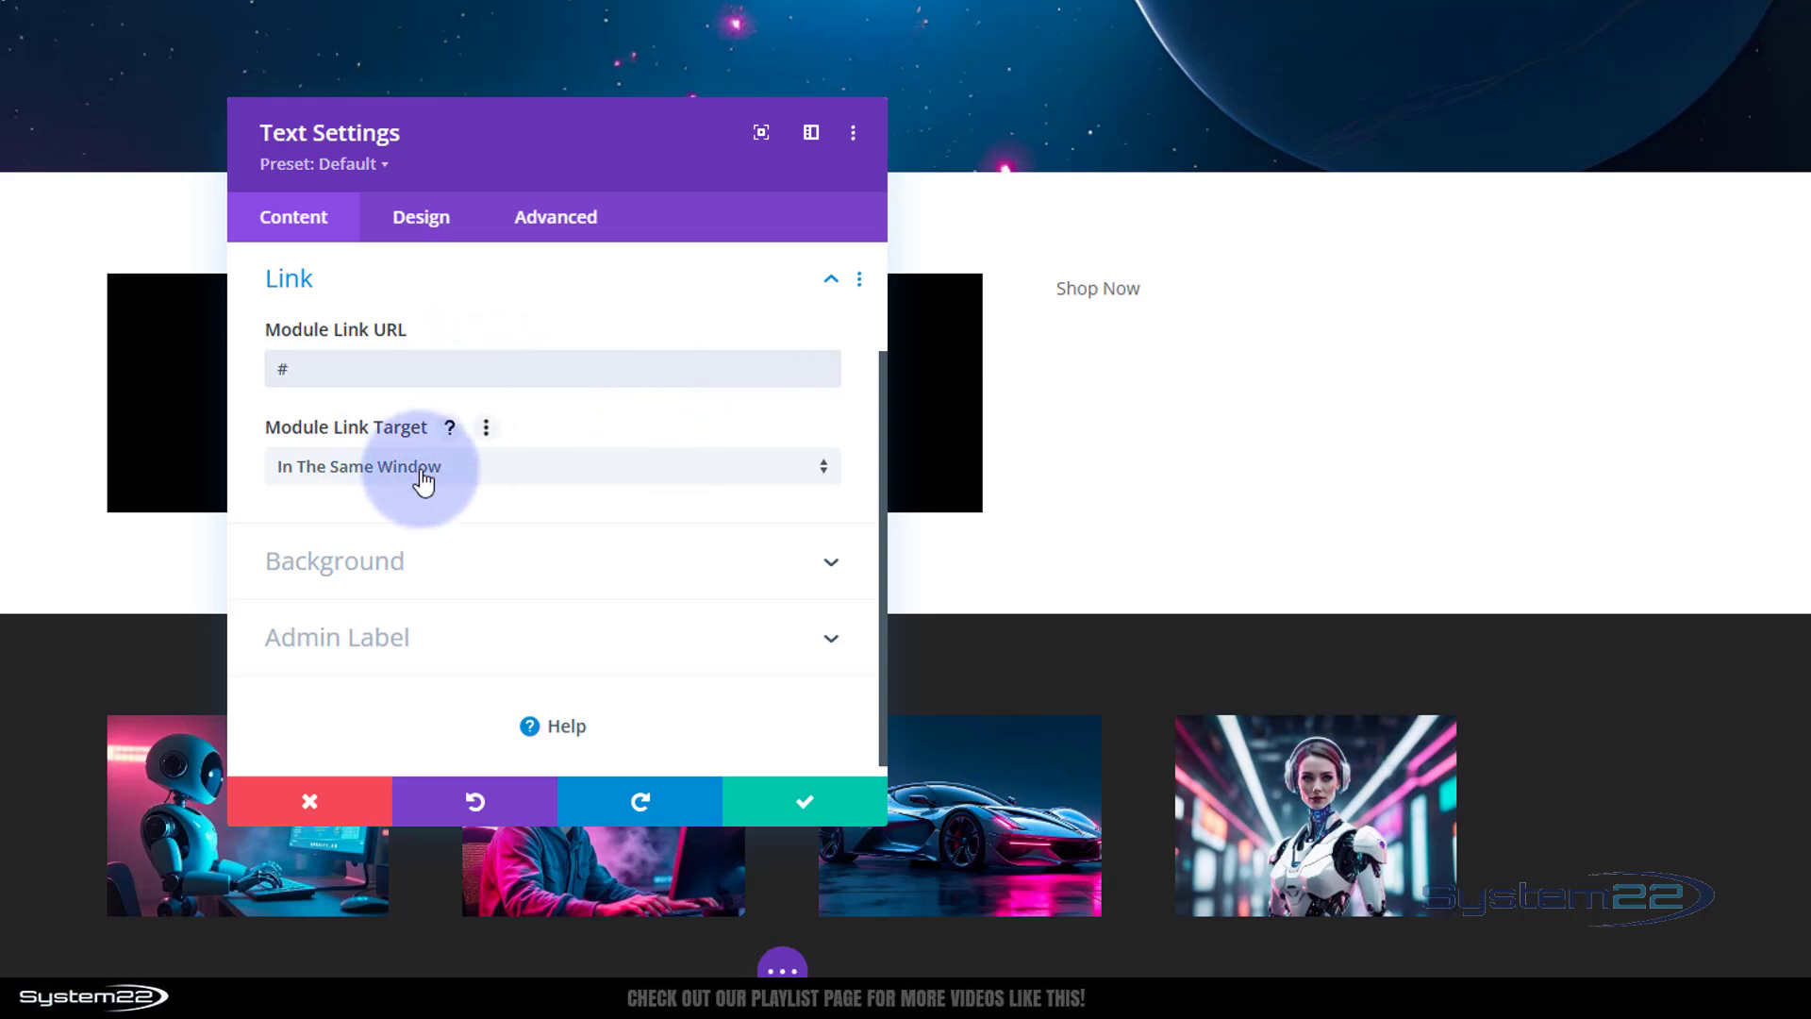
# Give the Shop Now module a red background, with green #7cda24 as its hover background
pyautogui.click(488, 562)
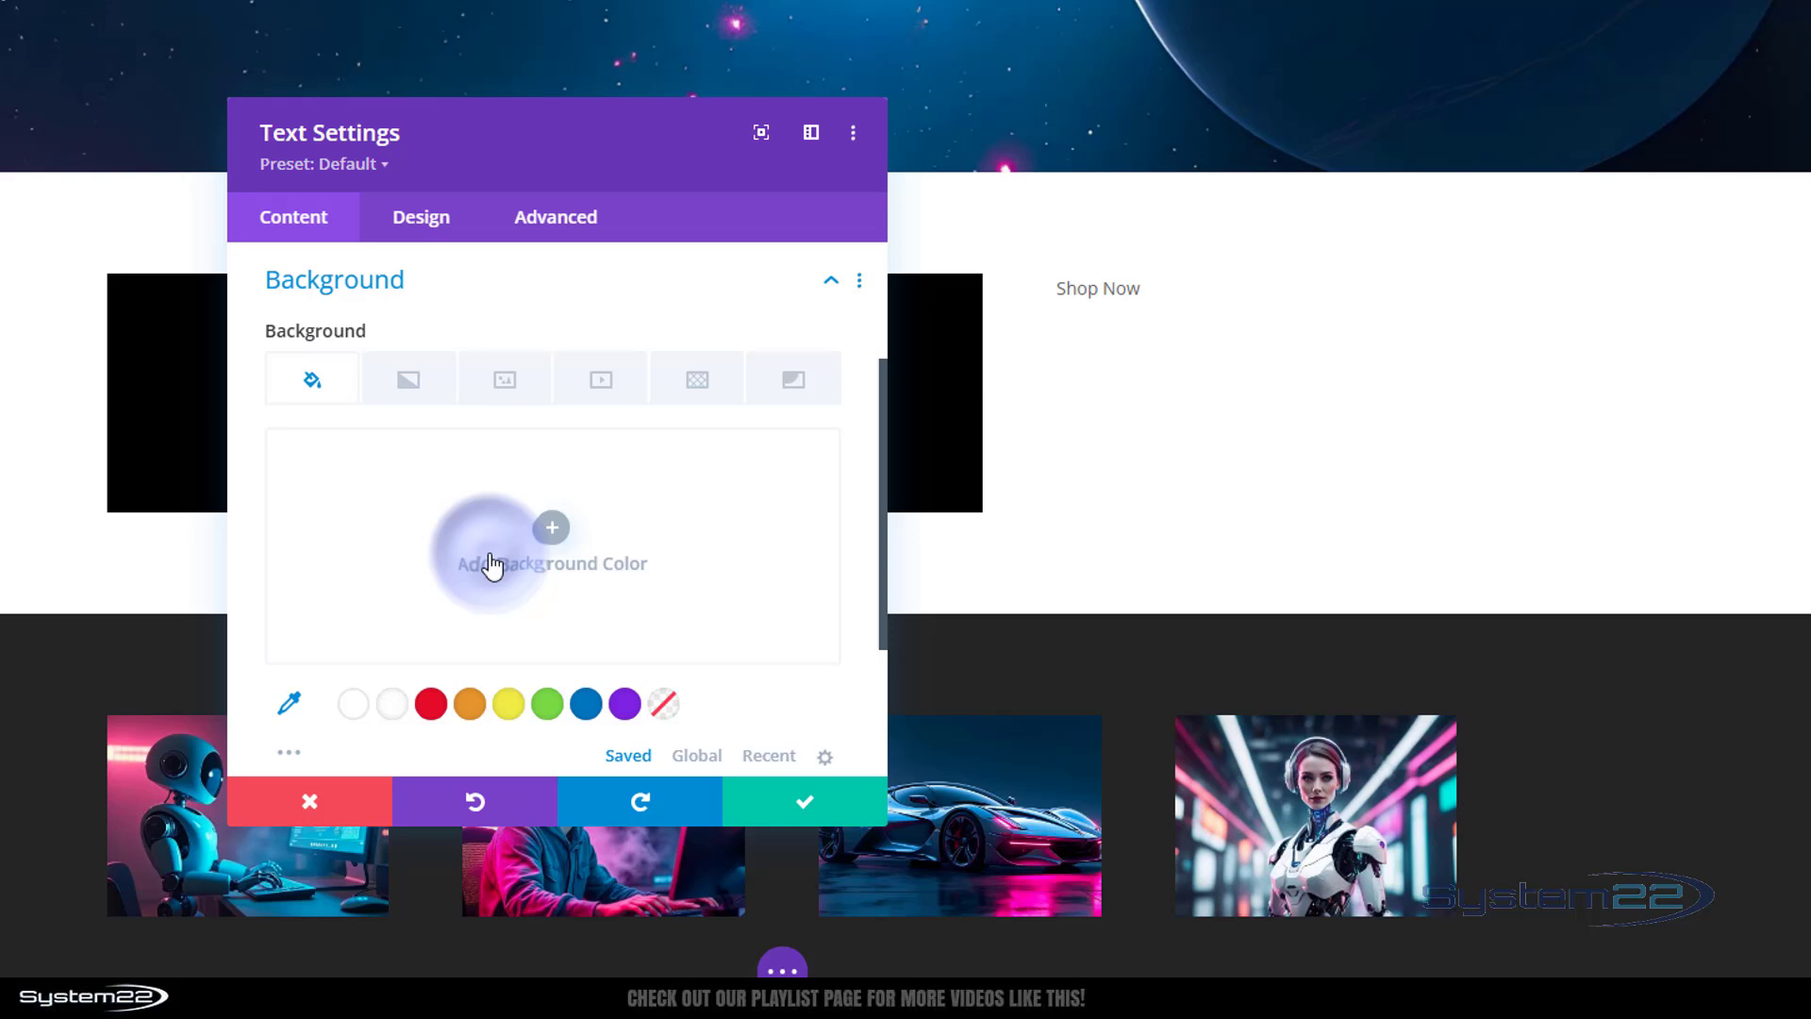
pyautogui.click(434, 703)
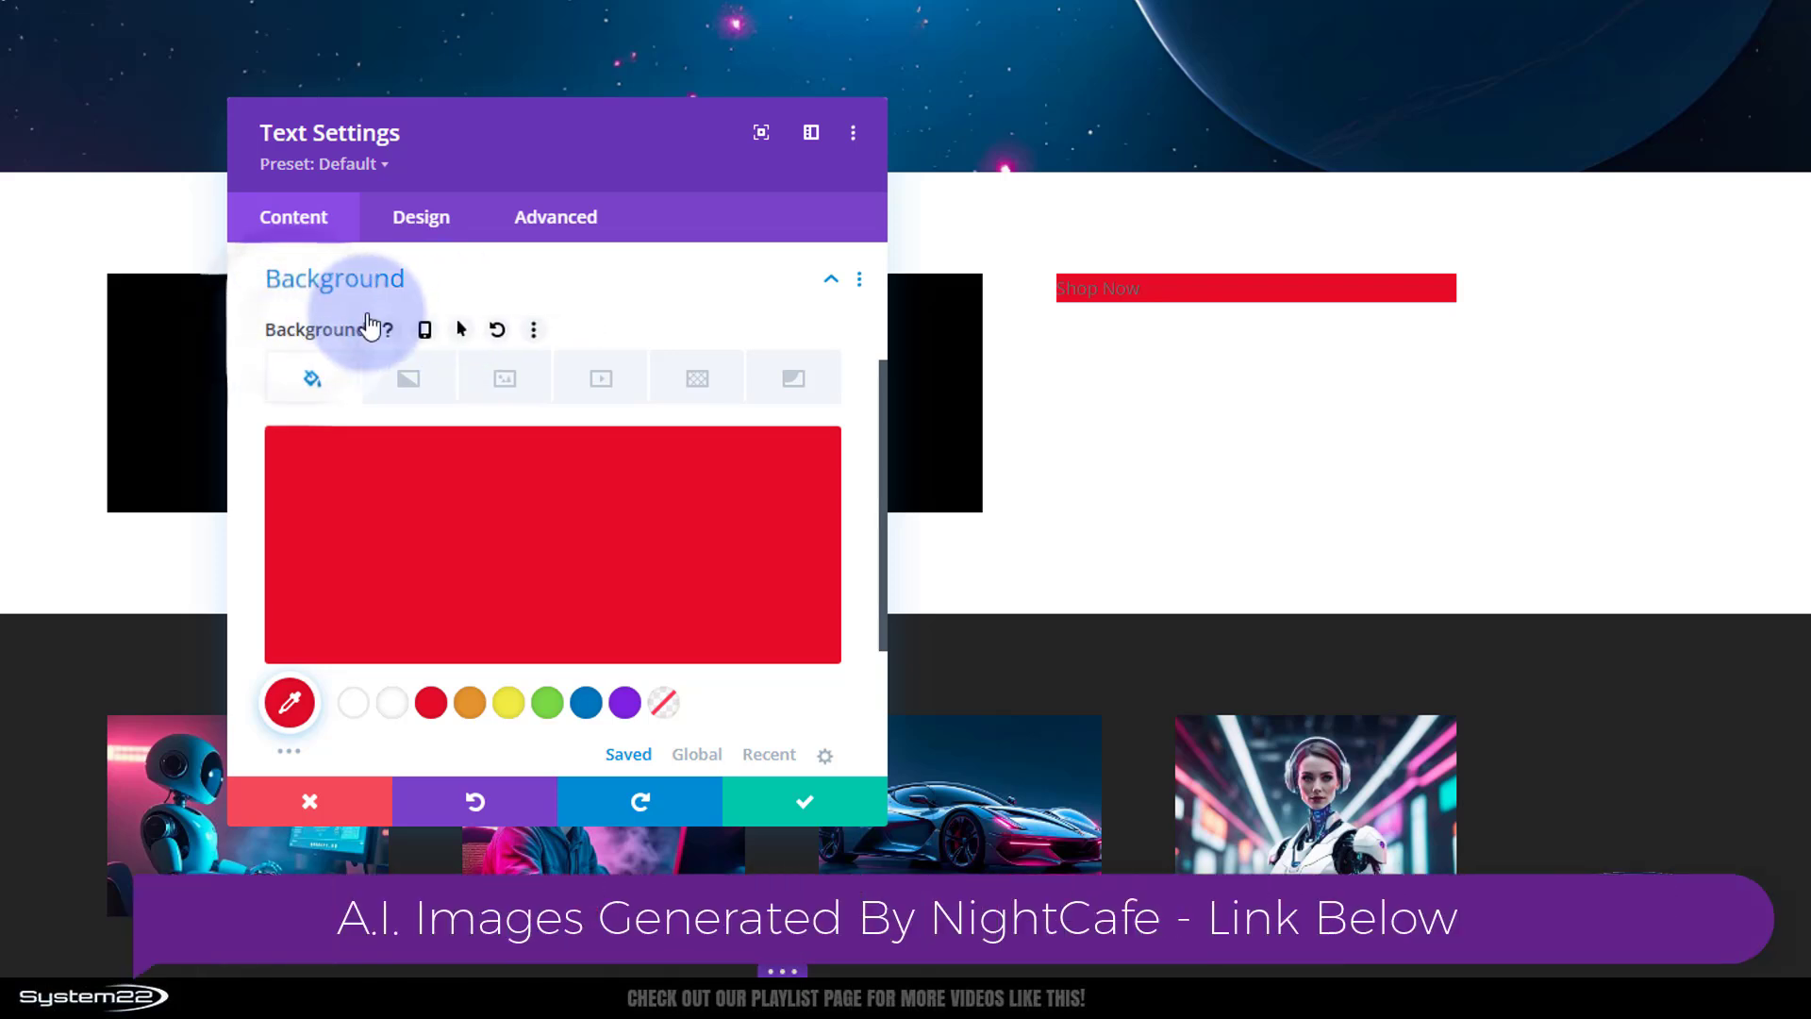
pyautogui.click(462, 332)
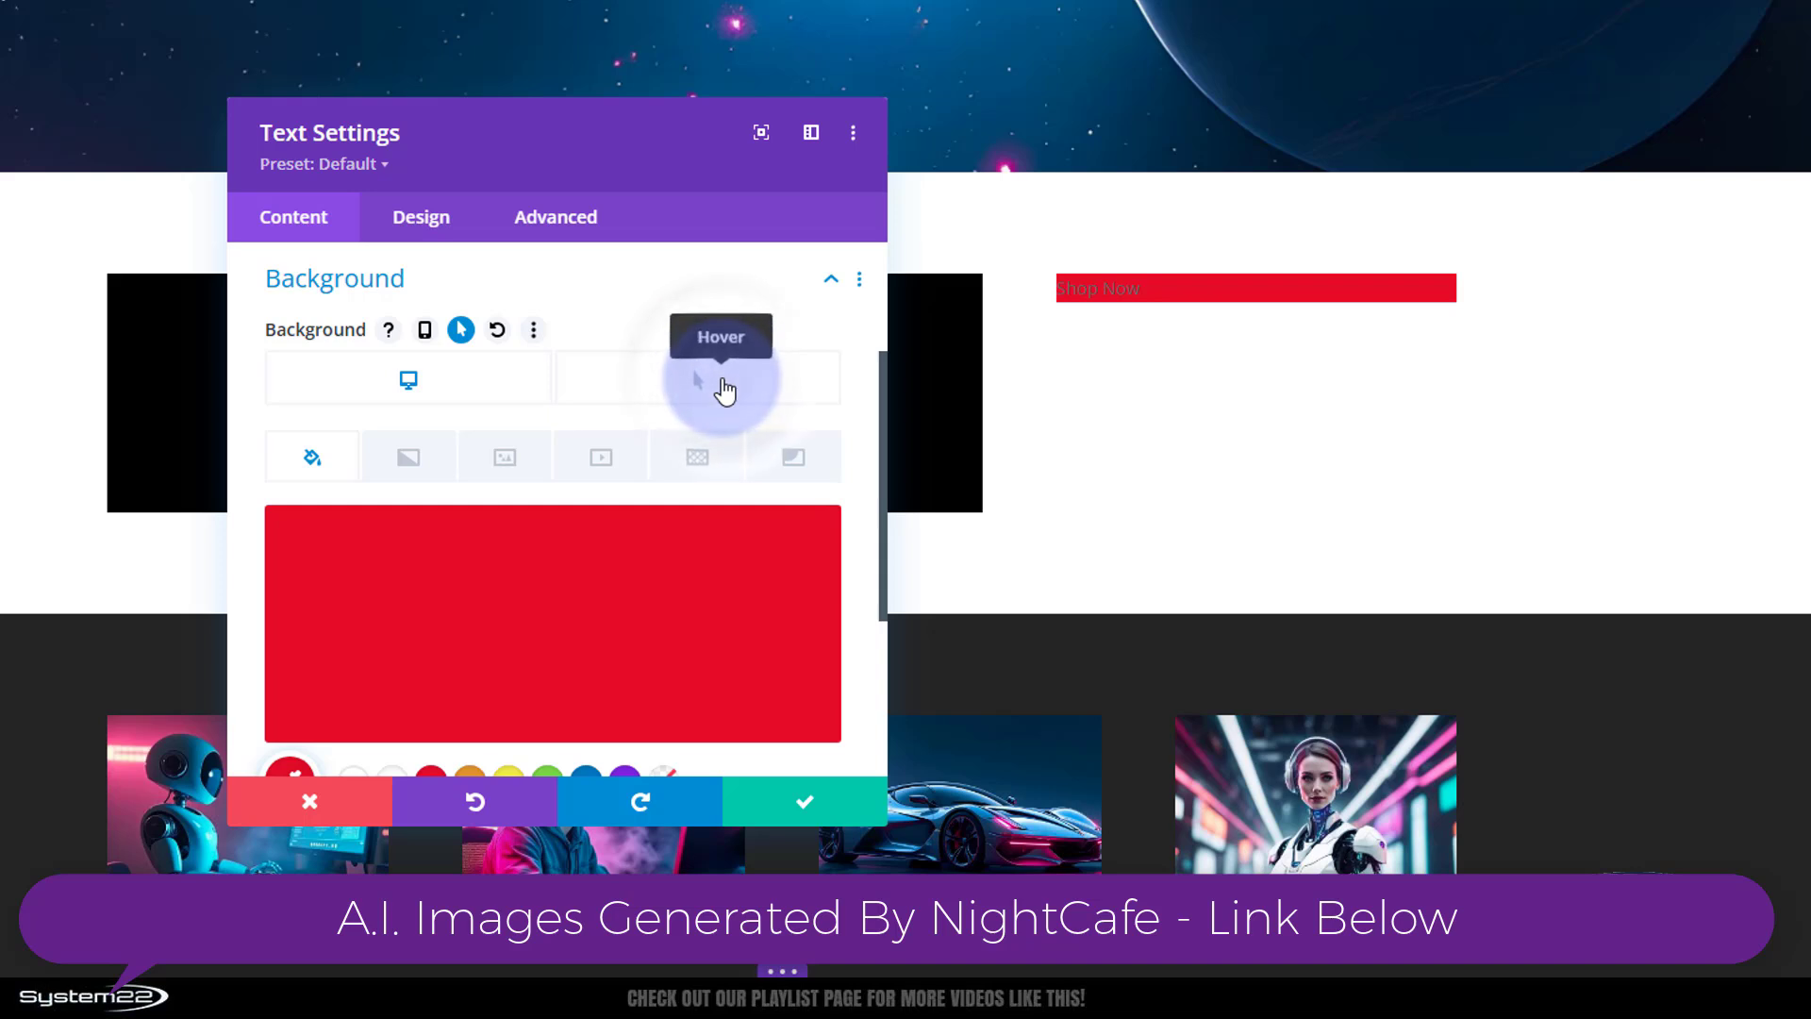
pyautogui.scroll(-3, 724, 389)
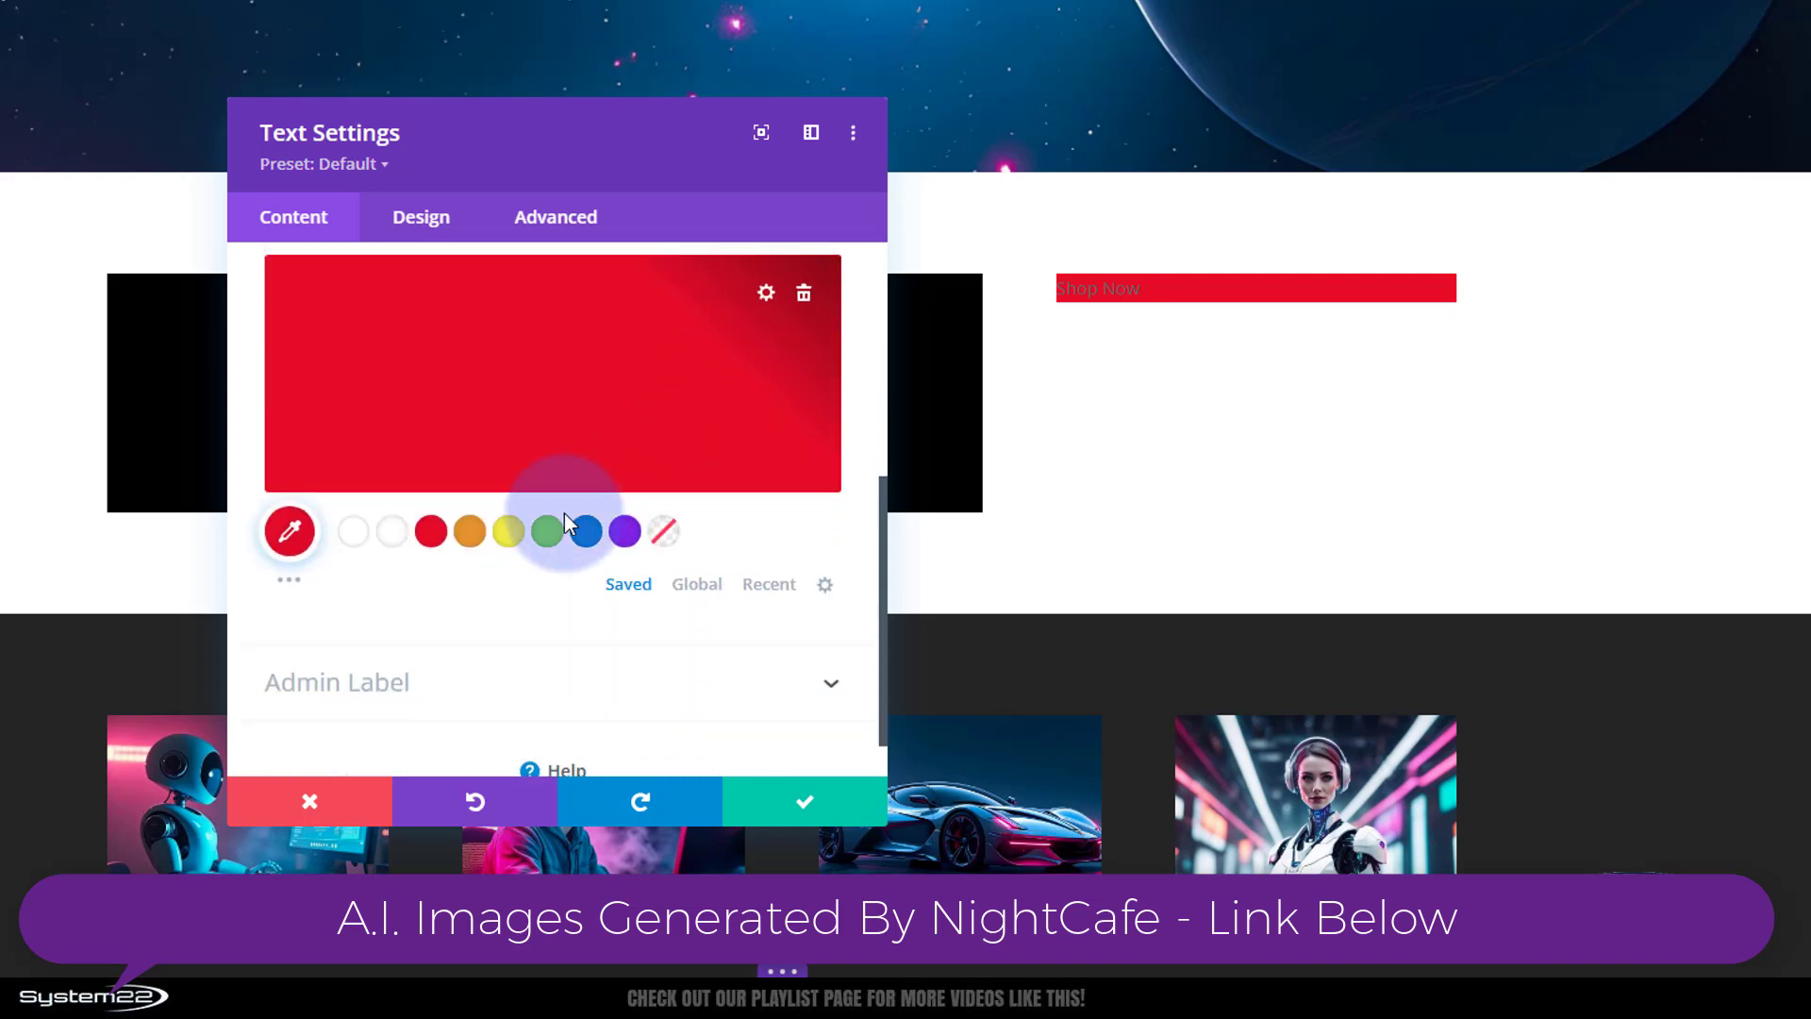
pyautogui.click(548, 533)
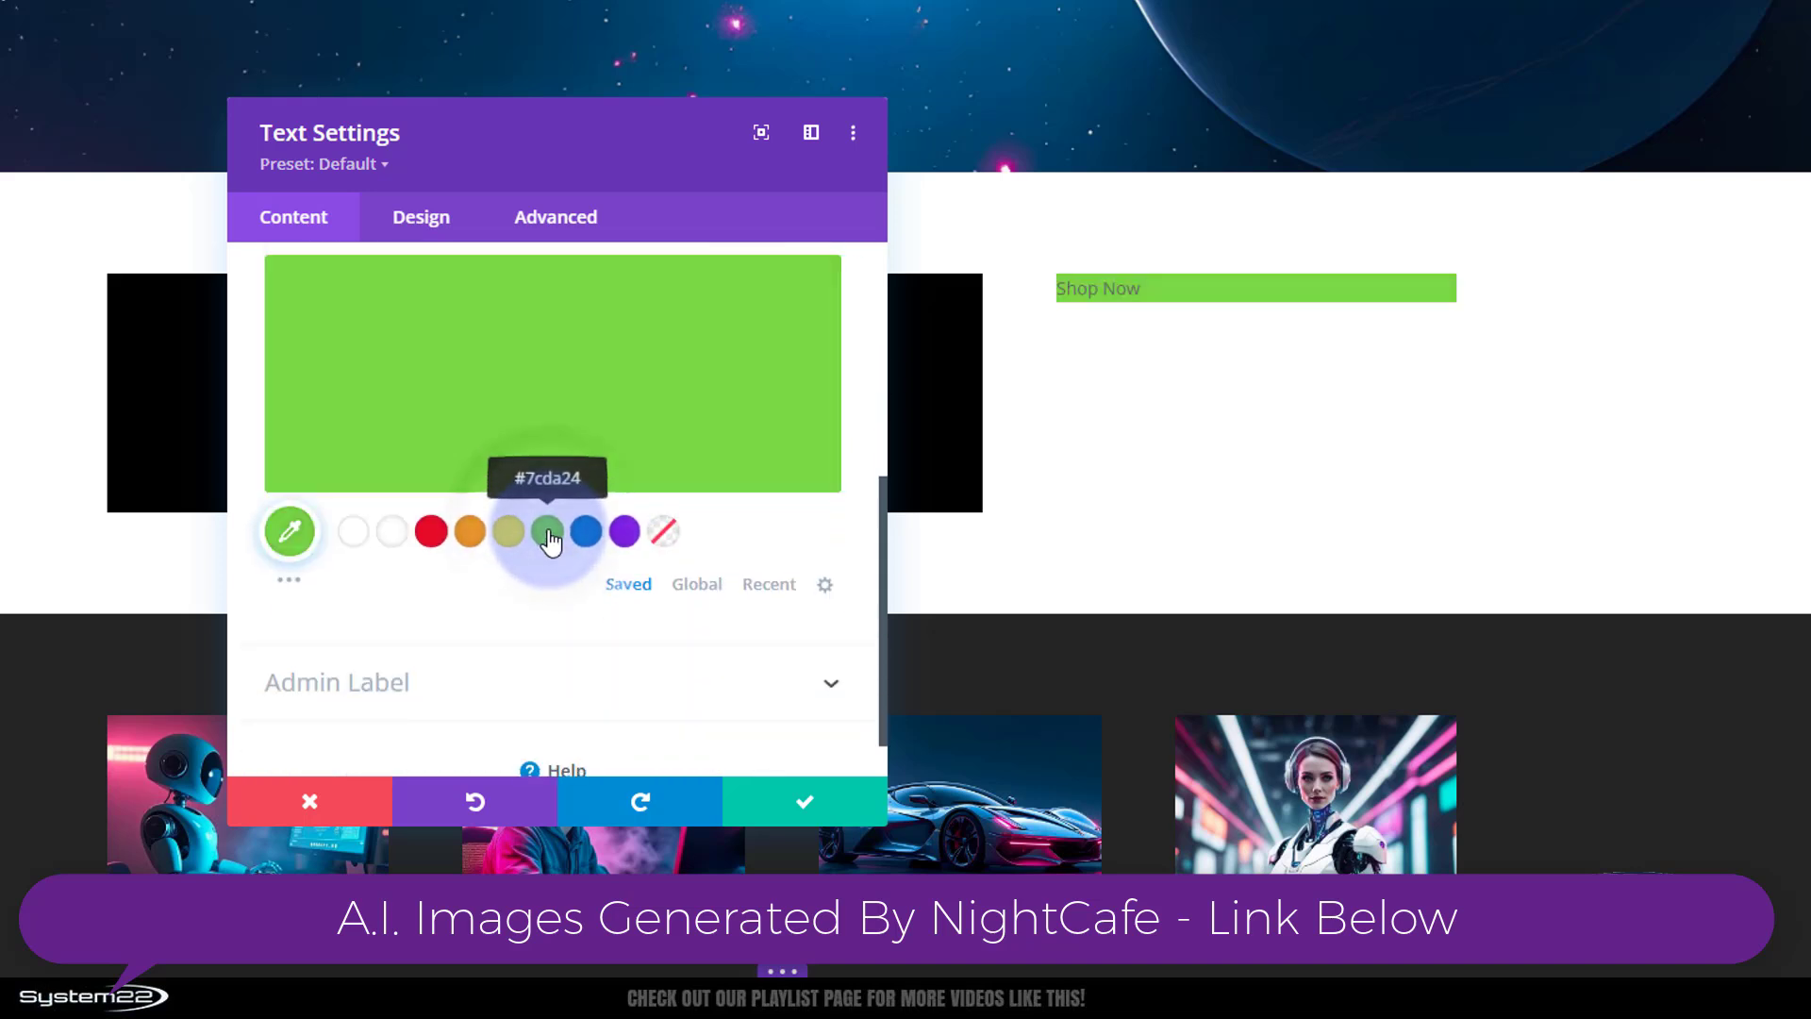
pyautogui.scroll(3, 550, 538)
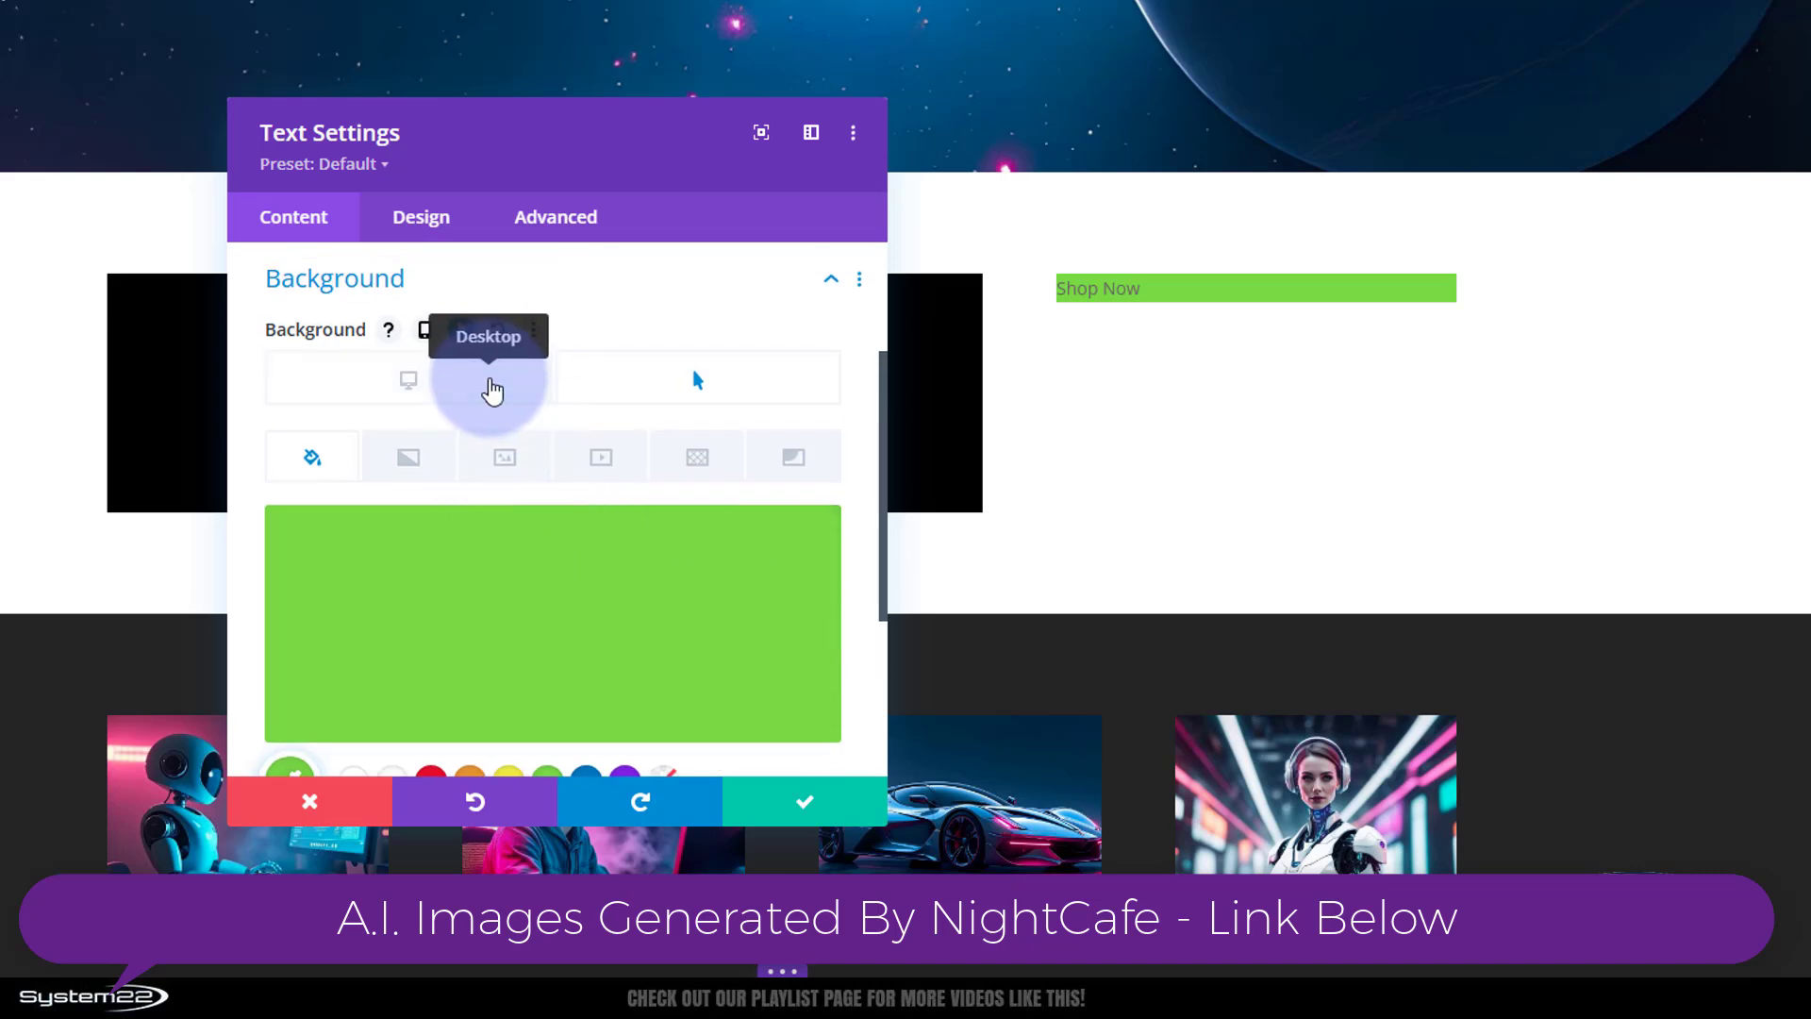
pyautogui.click(492, 390)
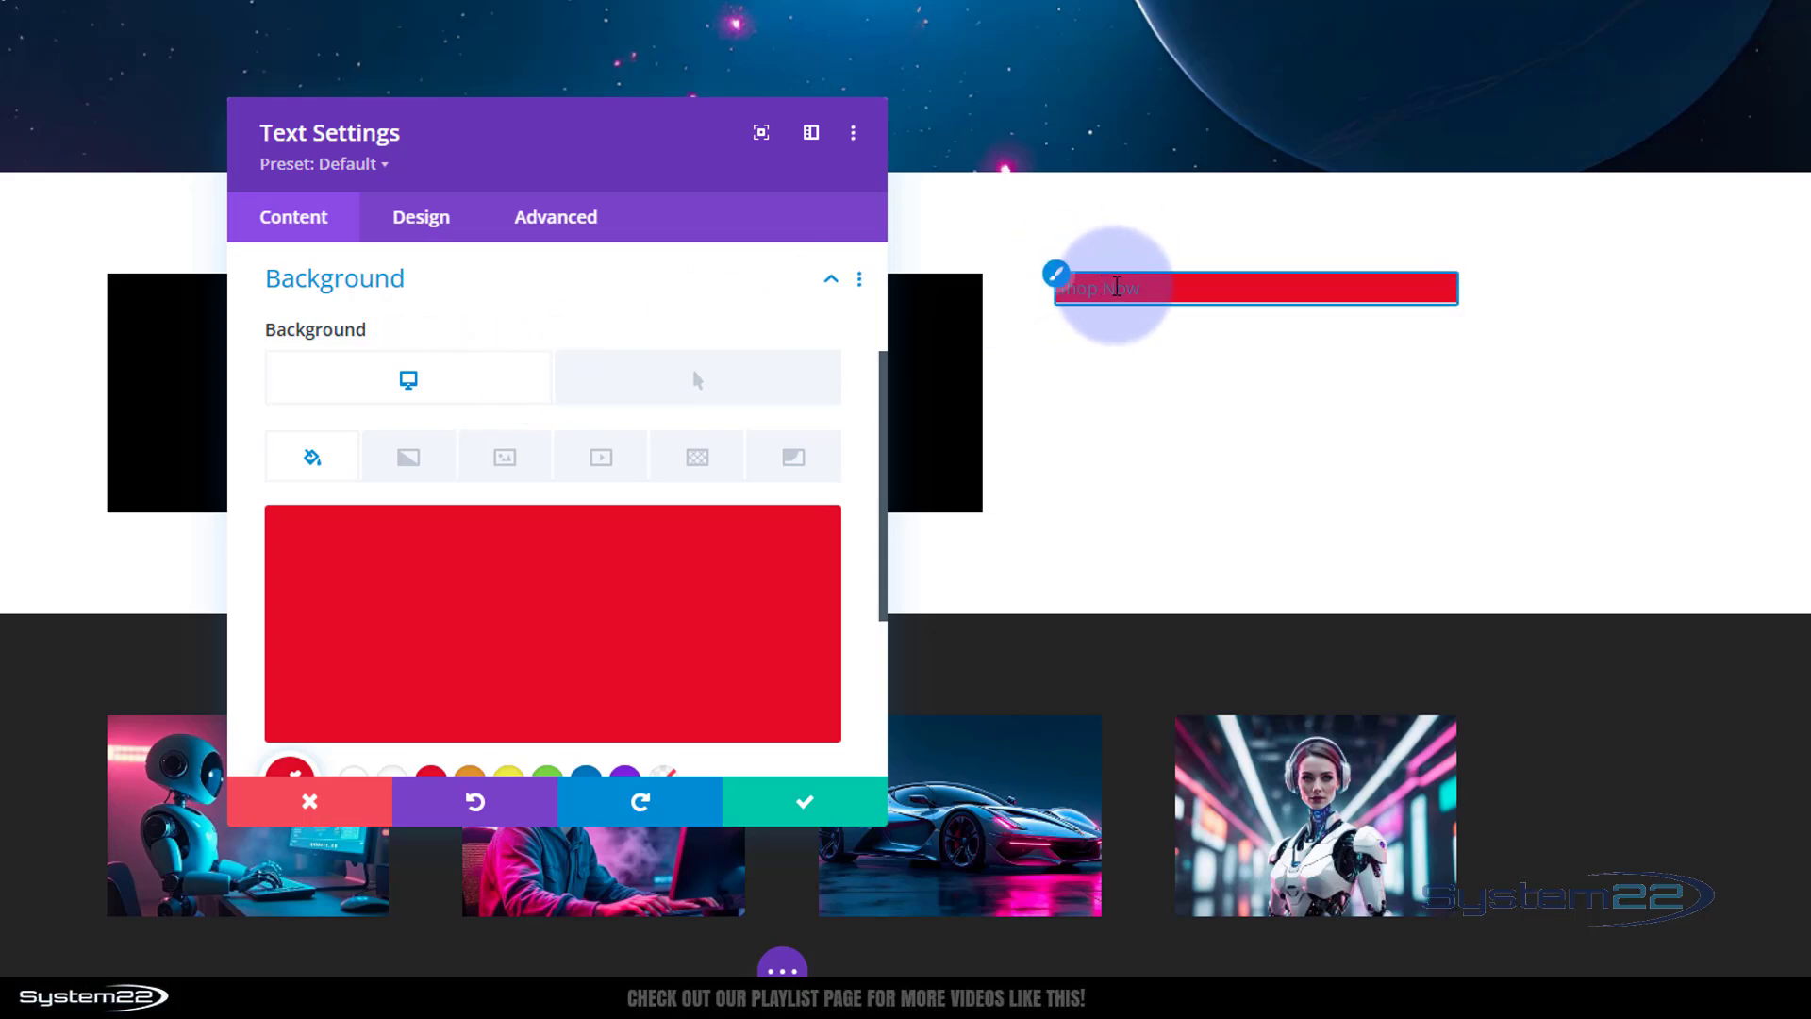
# Make the Shop Now text white and all uppercase
pyautogui.click(1058, 276)
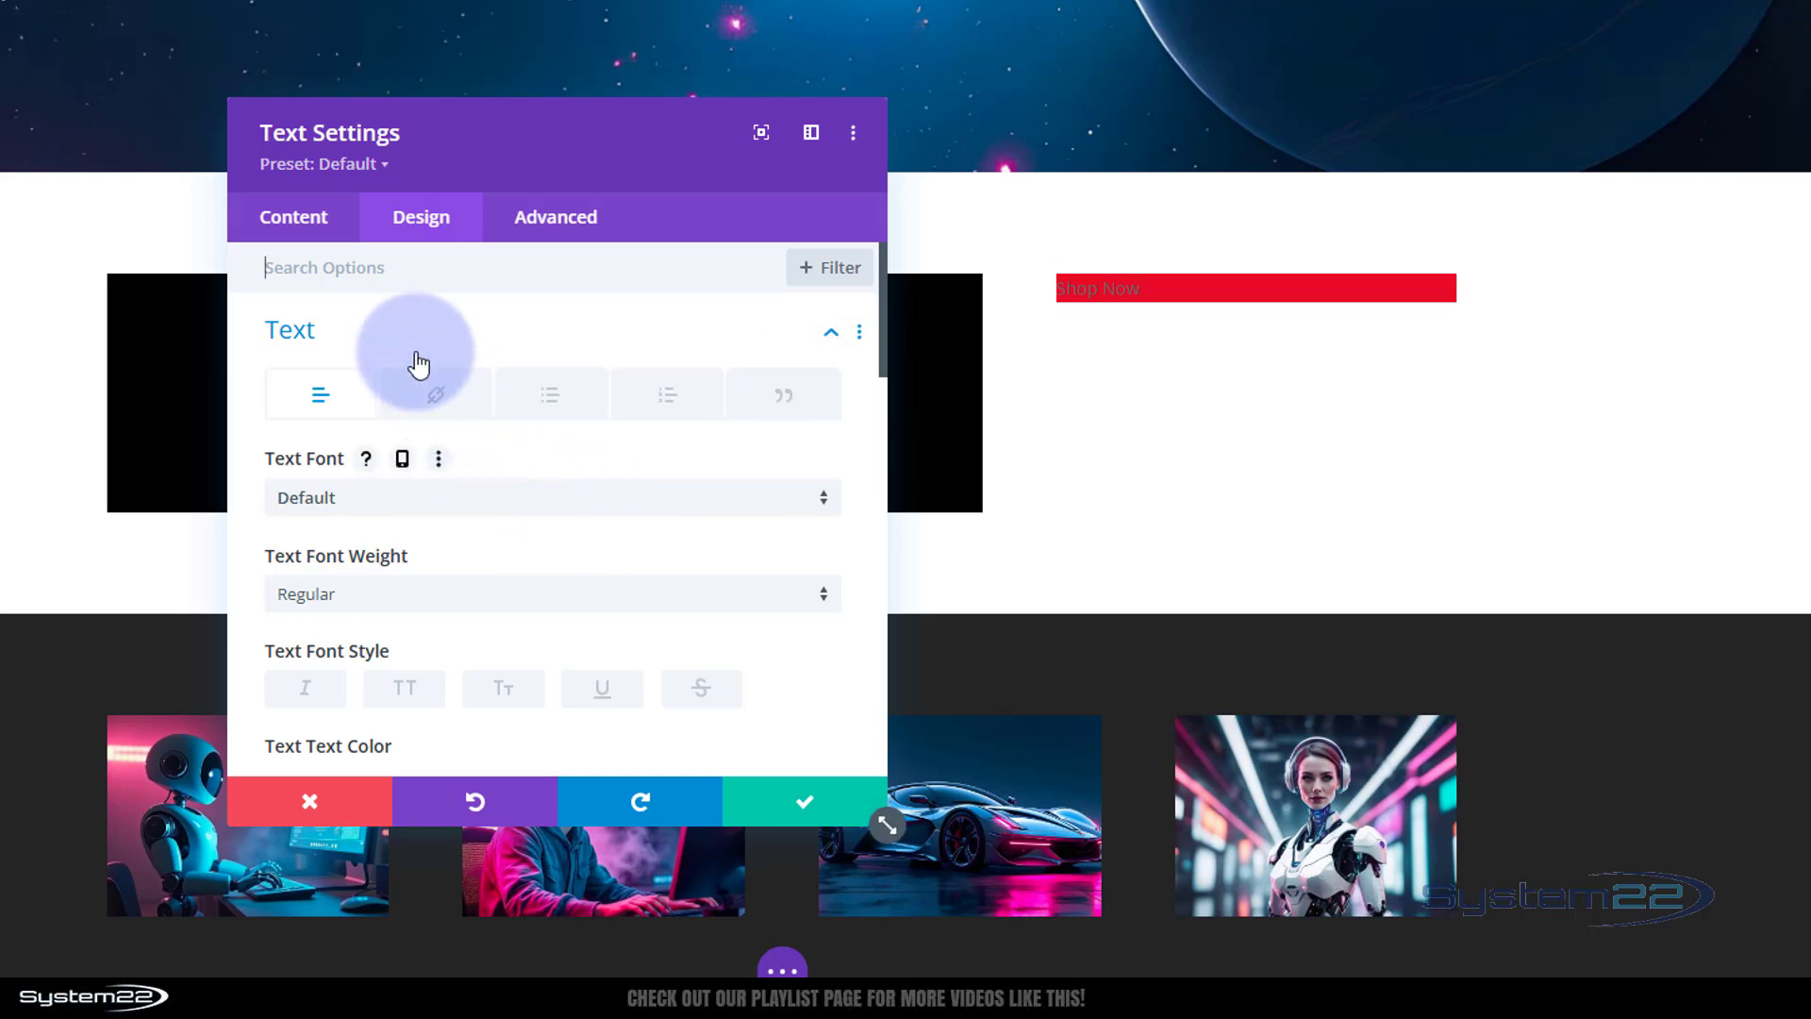
pyautogui.scroll(-2, 606, 421)
pyautogui.scroll(-1, 605, 421)
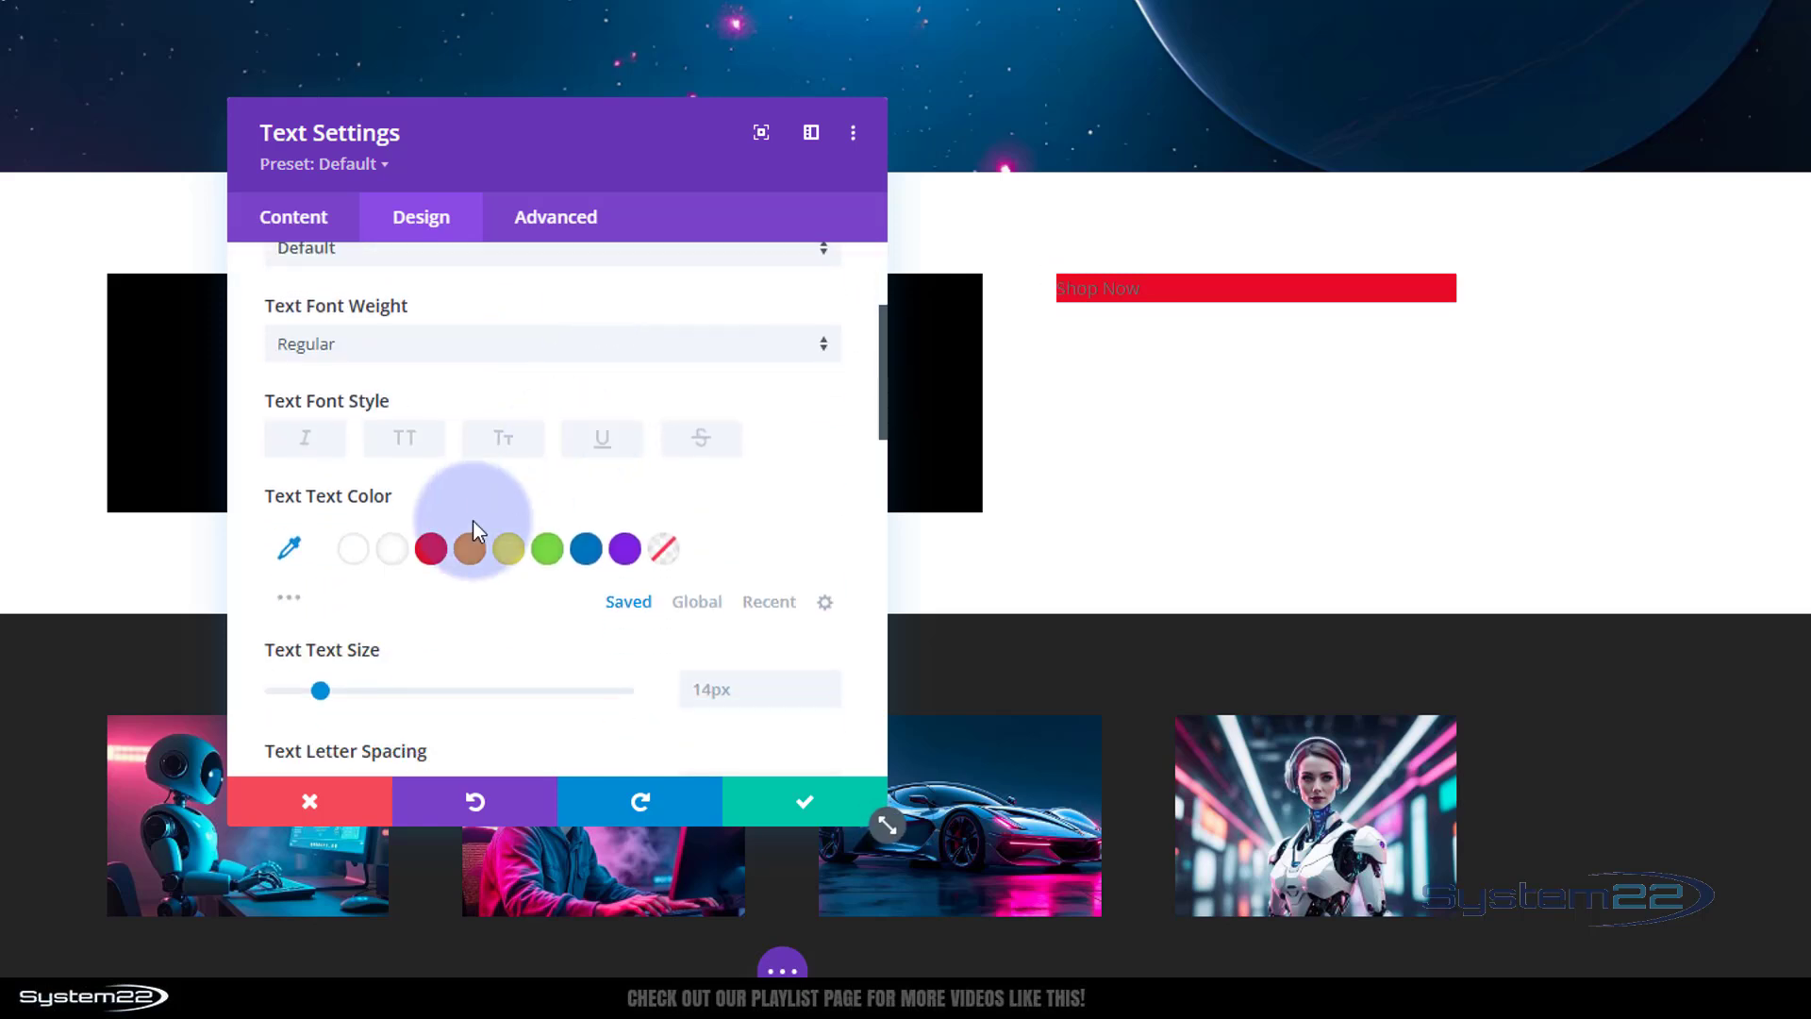
pyautogui.click(393, 549)
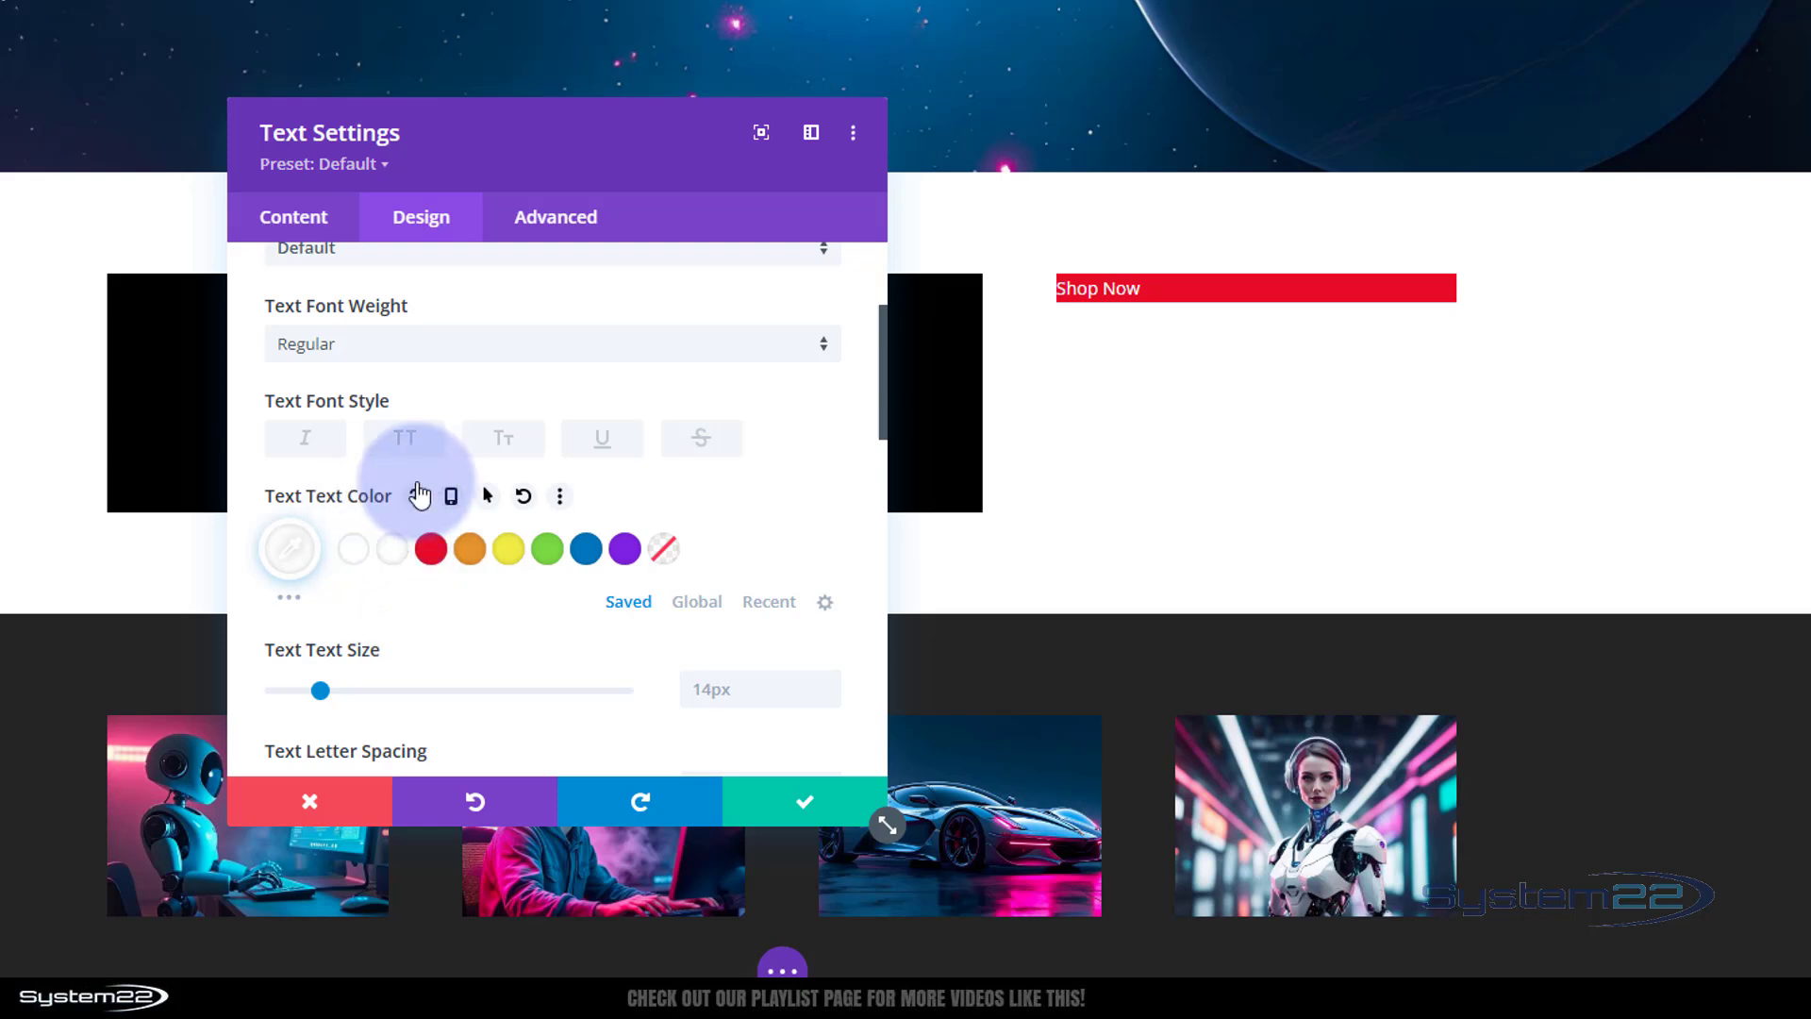
pyautogui.click(408, 441)
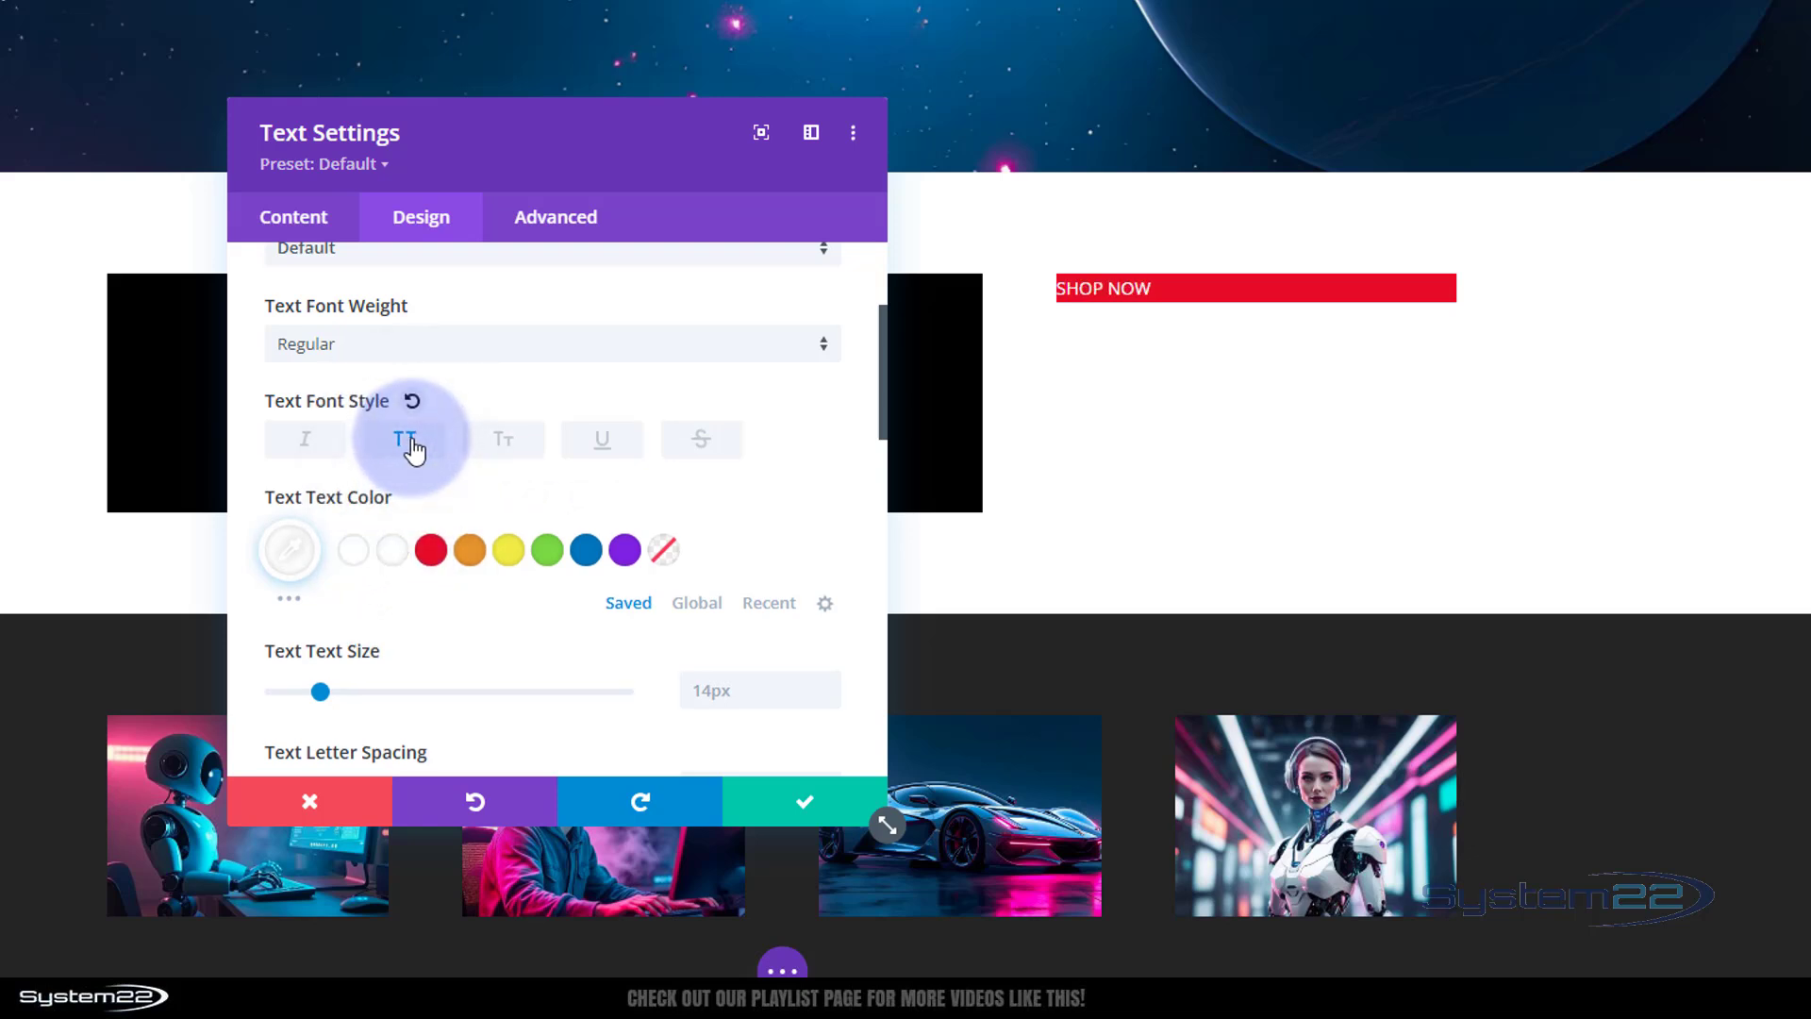
# Set the Shop Now text size to 20px and its font weight to Semi Bold
pyautogui.scroll(-3, 444, 439)
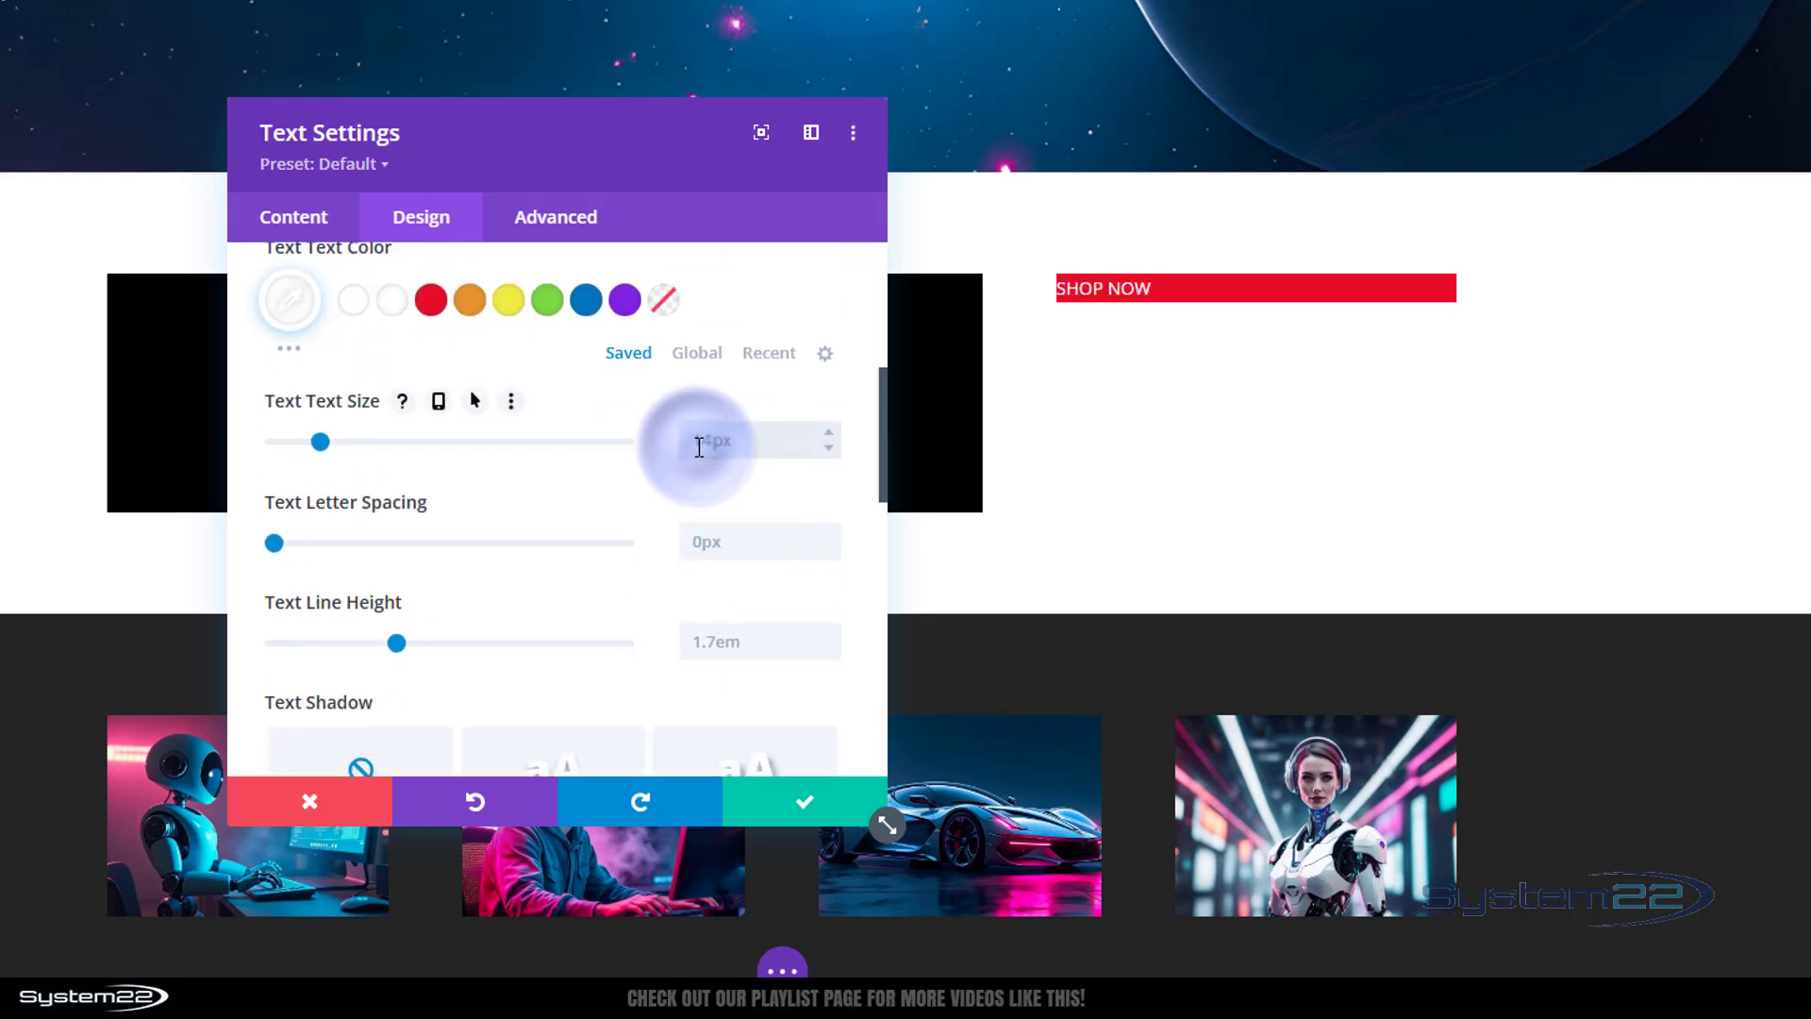
pyautogui.click(699, 448)
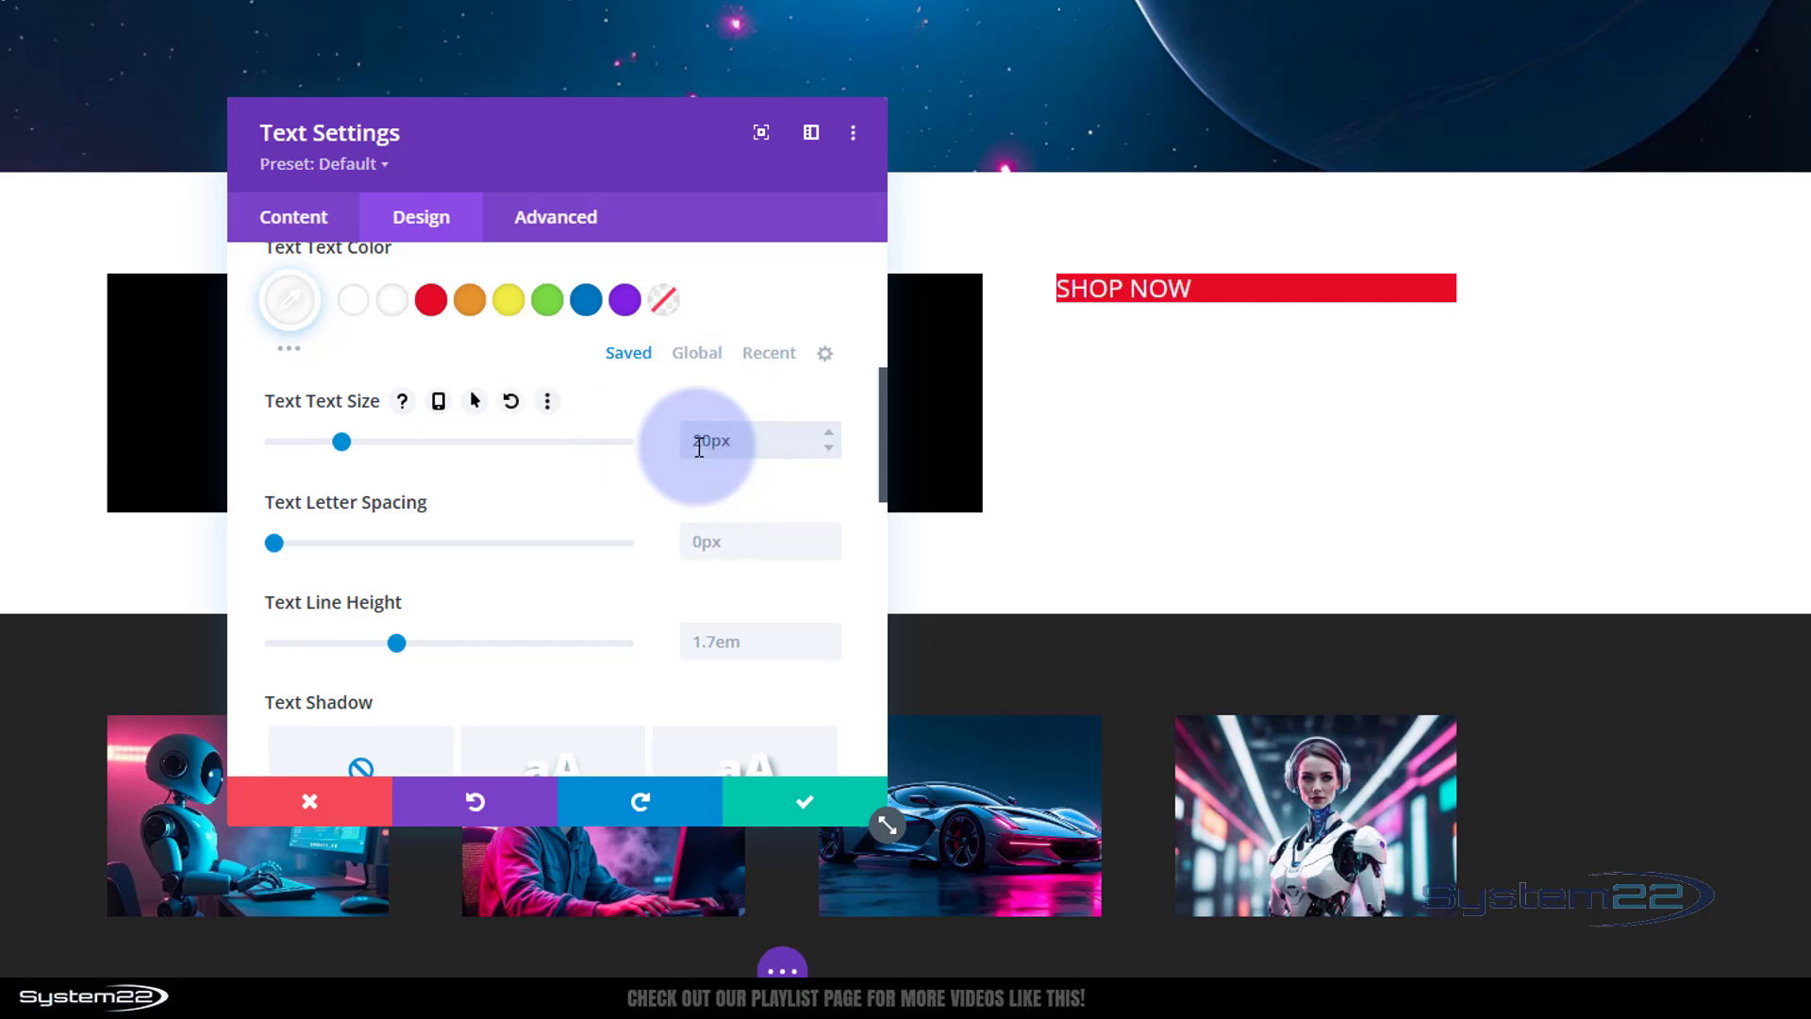
pyautogui.scroll(4, 697, 439)
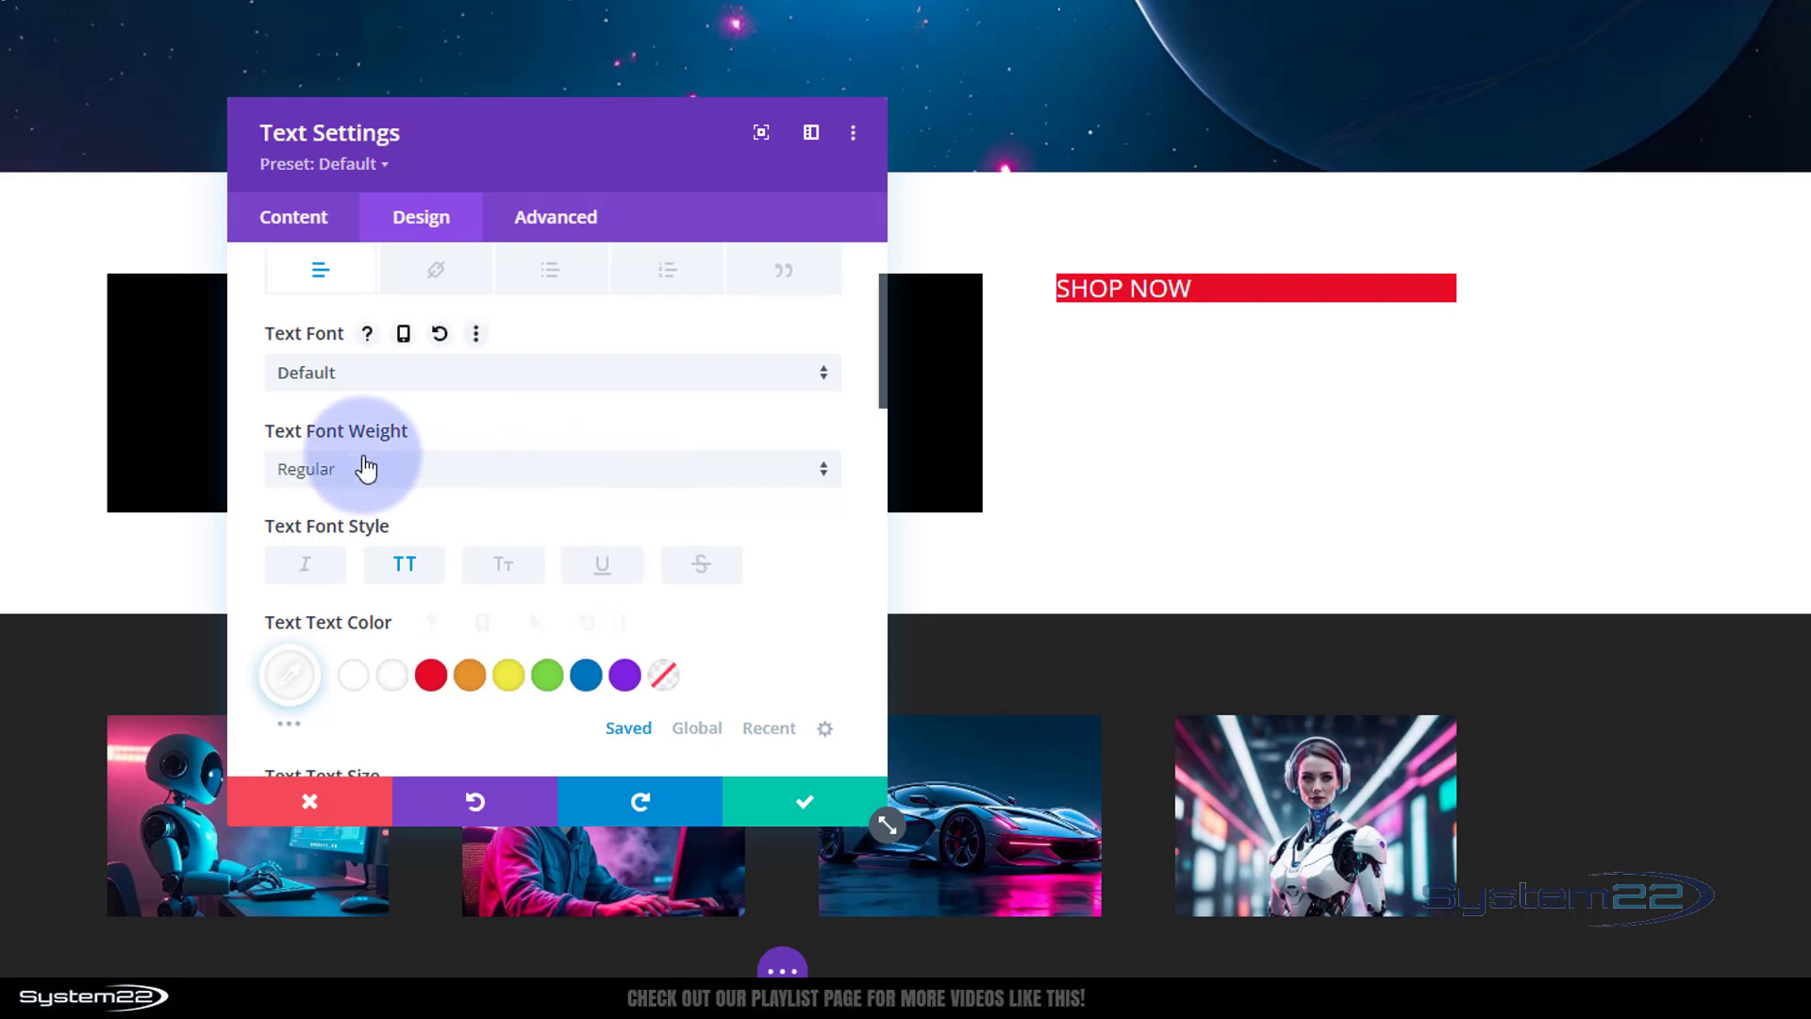
pyautogui.click(398, 478)
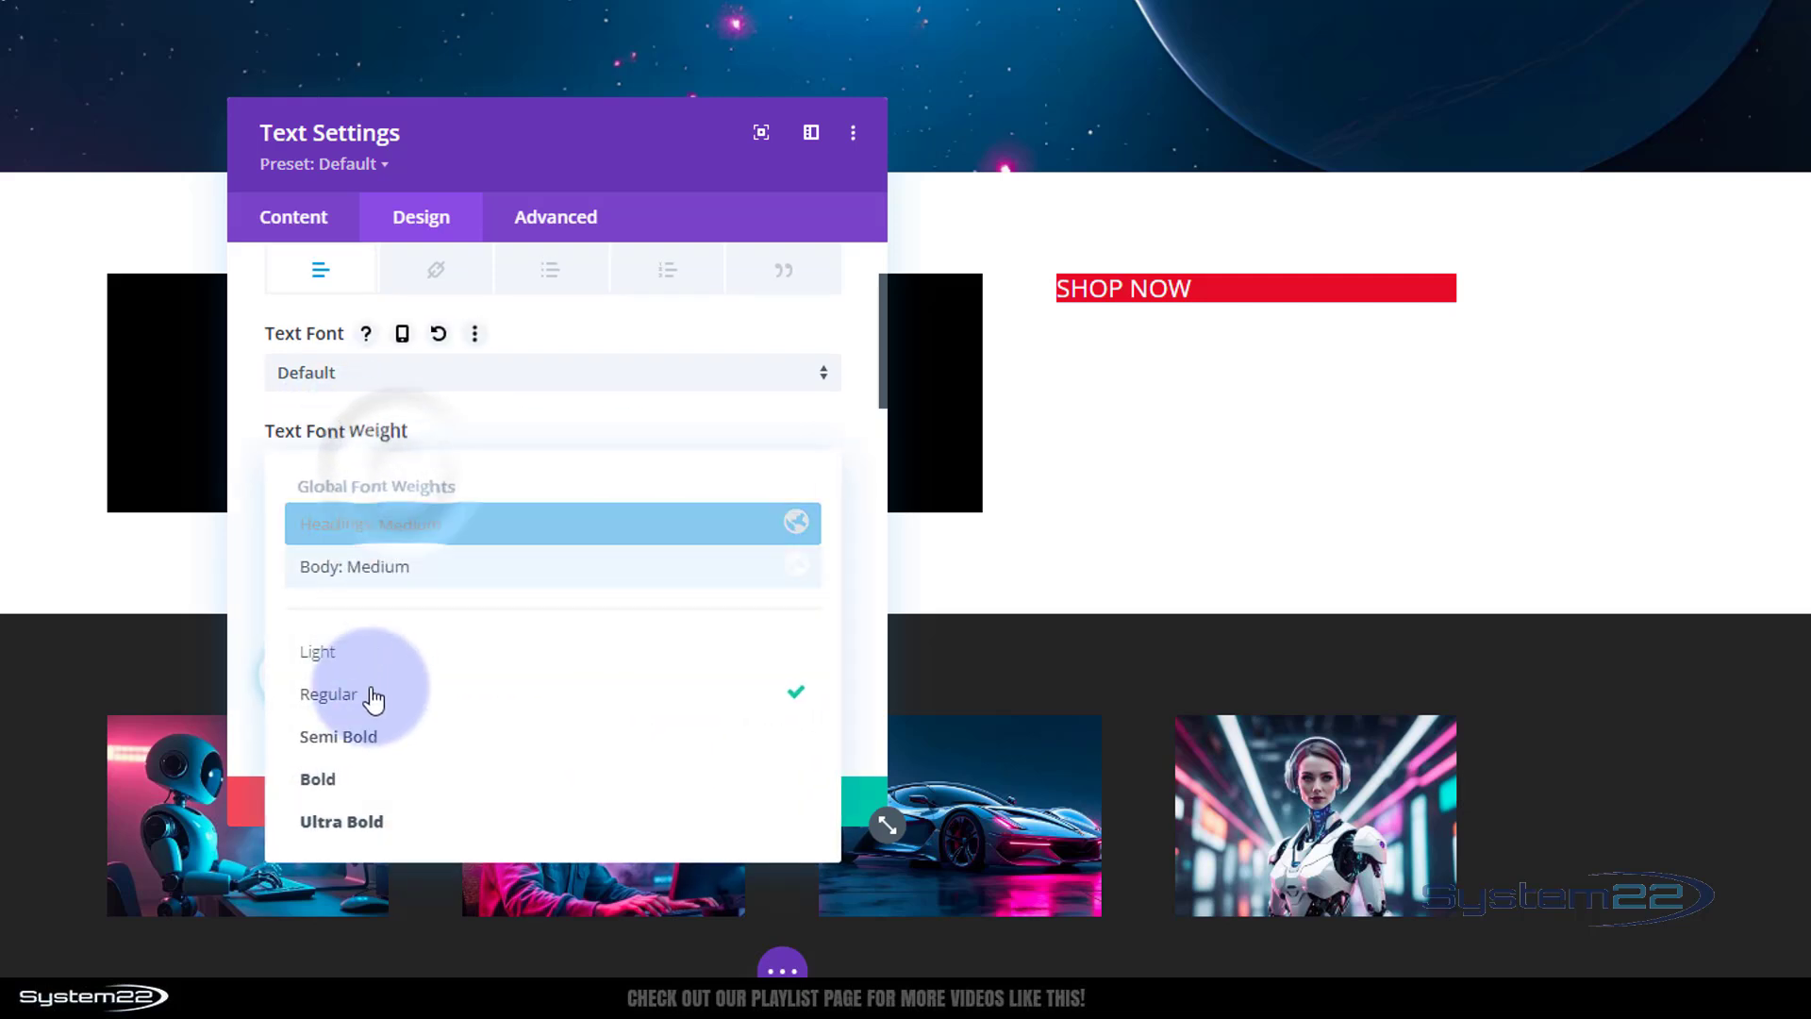
pyautogui.click(364, 737)
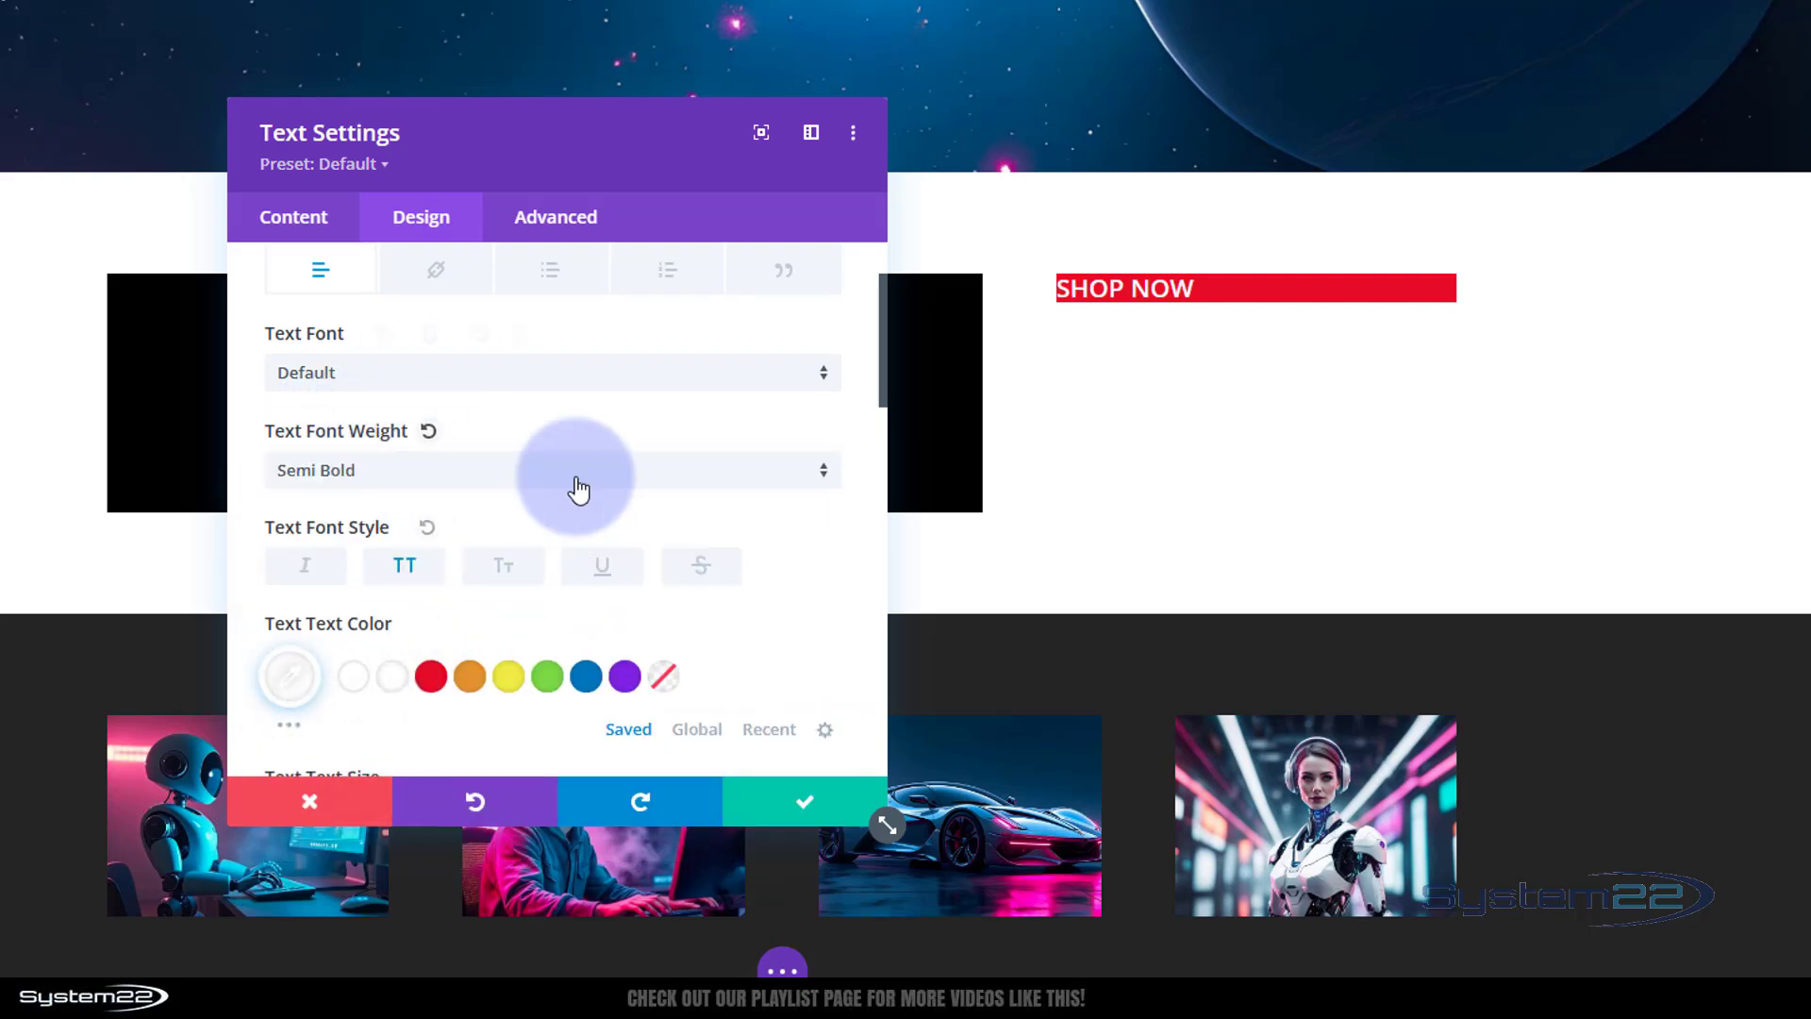
# Apply the text shadow preset with 0.08em horizontal and vertical offsets to Shop Now and center-align the text
pyautogui.scroll(-6, 578, 490)
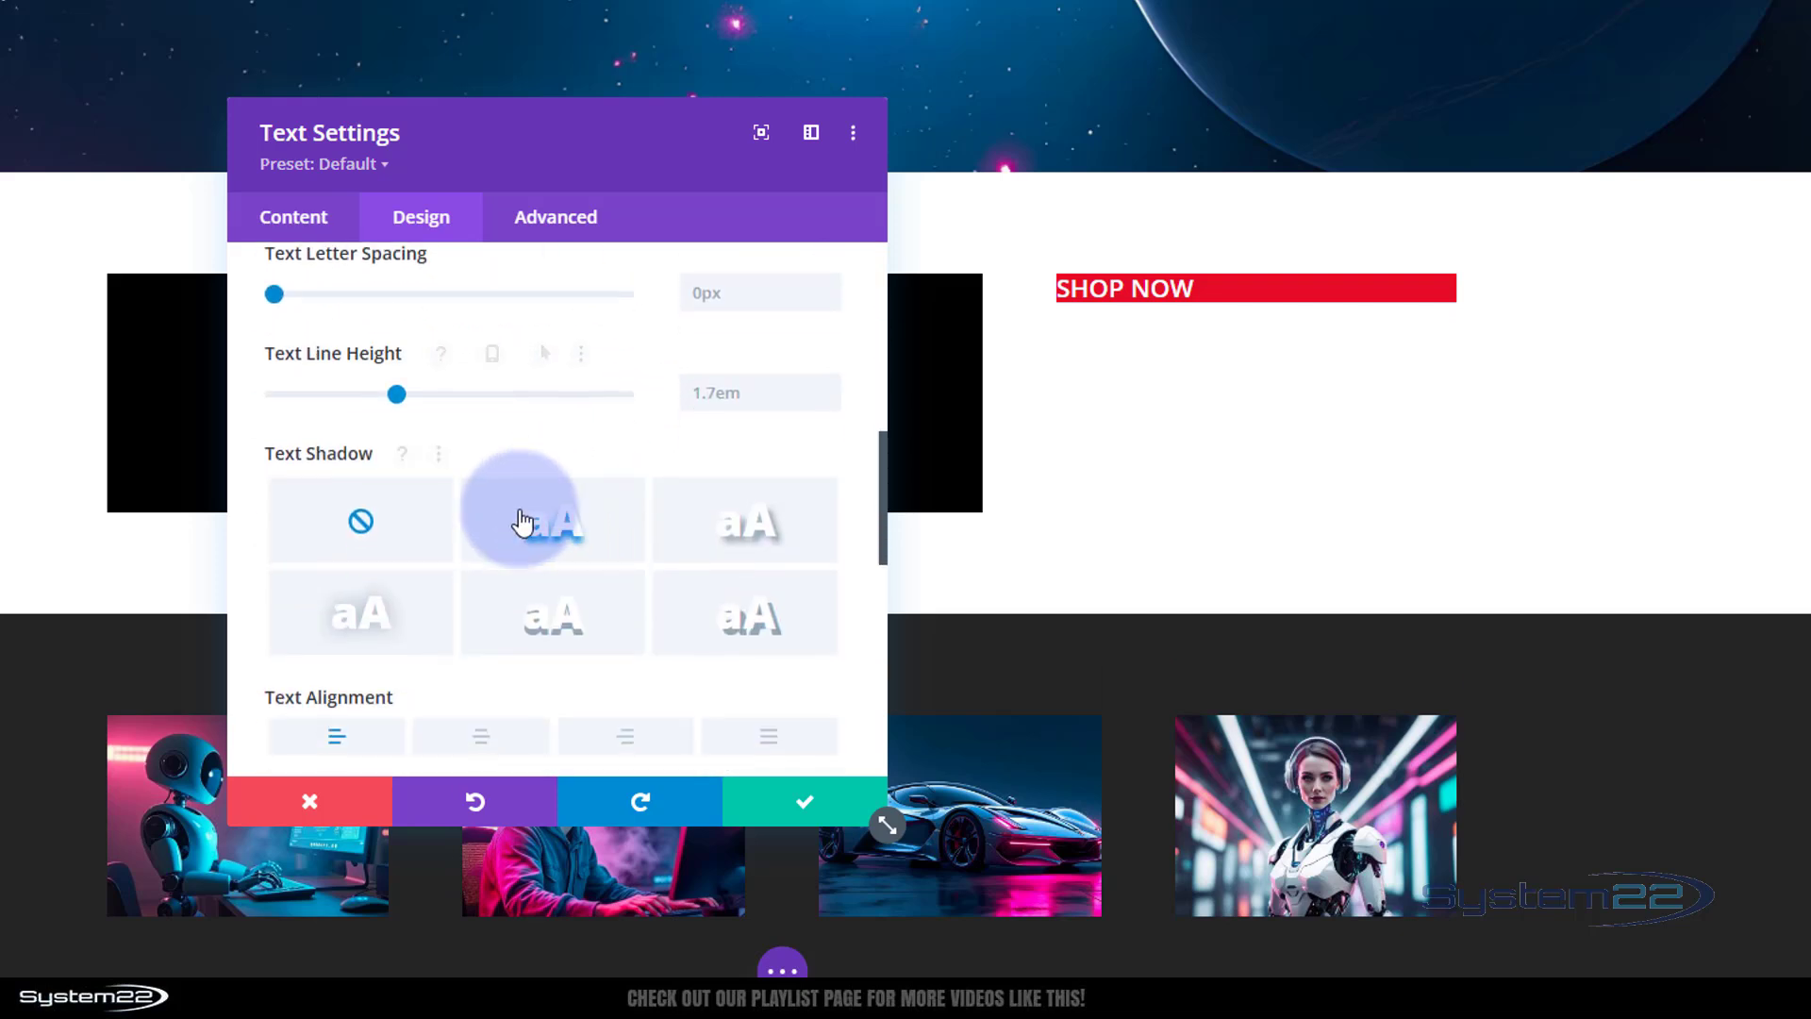
pyautogui.click(733, 545)
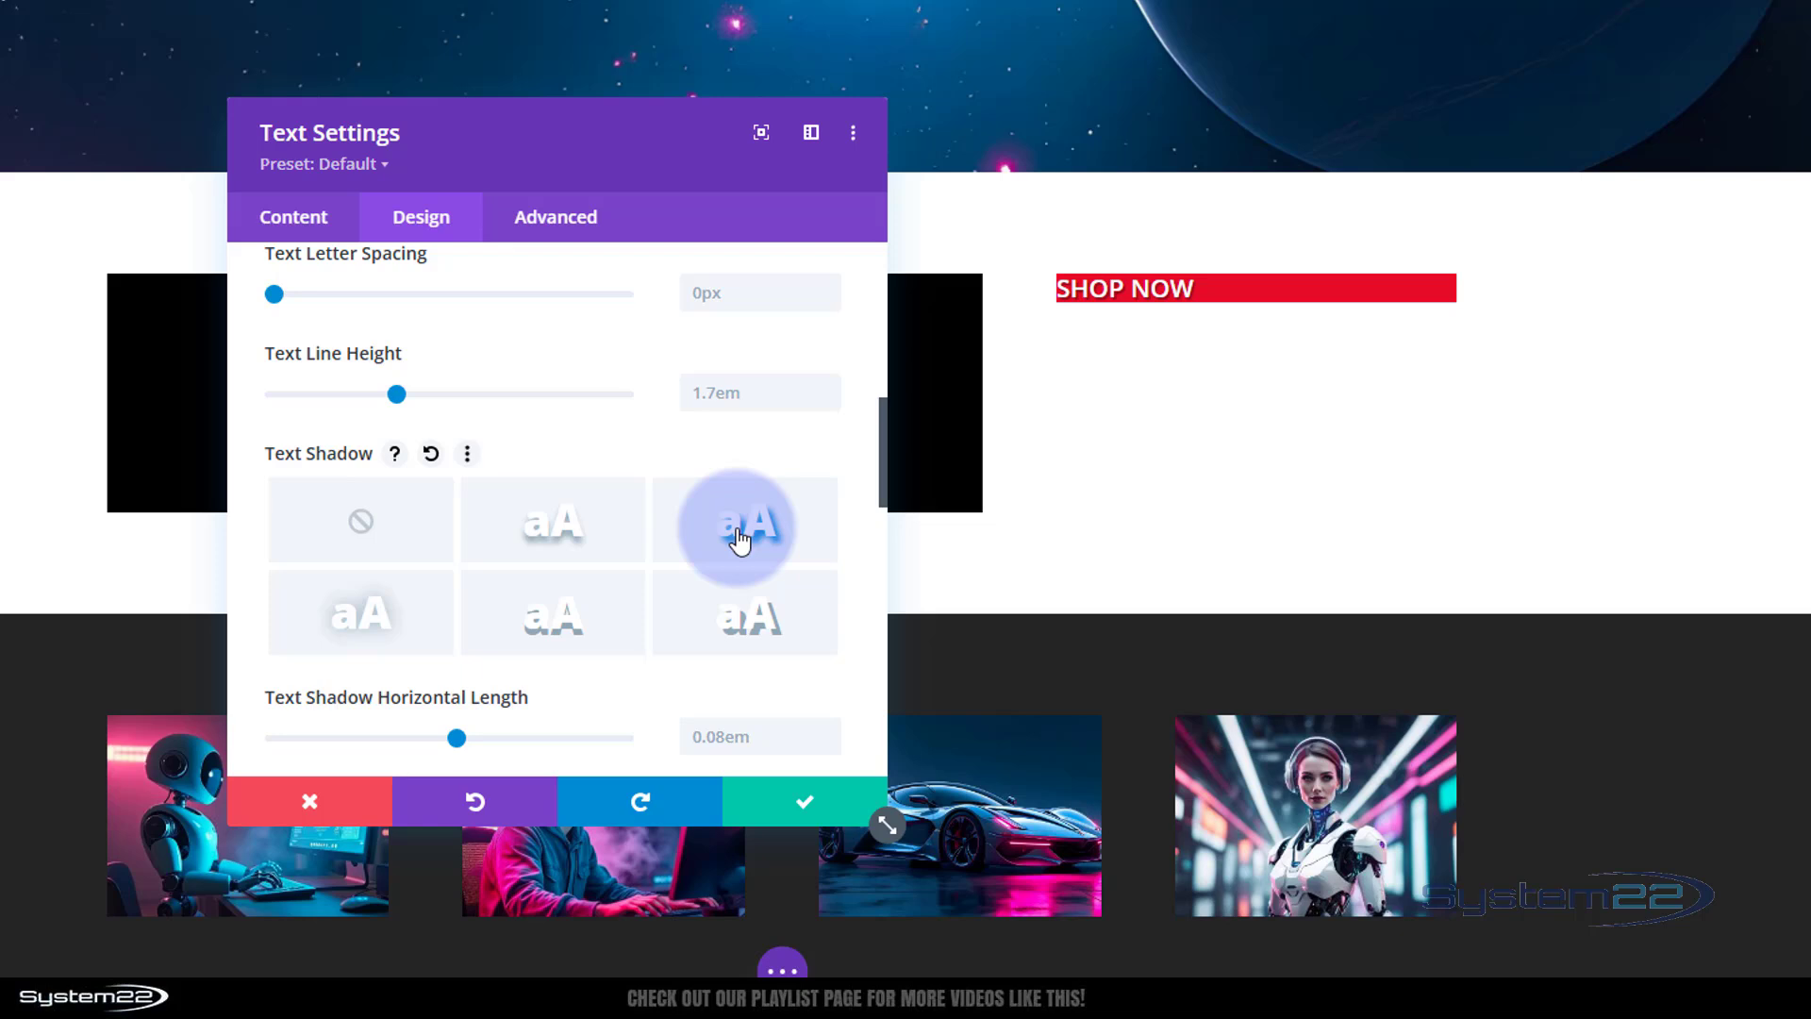
pyautogui.scroll(-3, 686, 464)
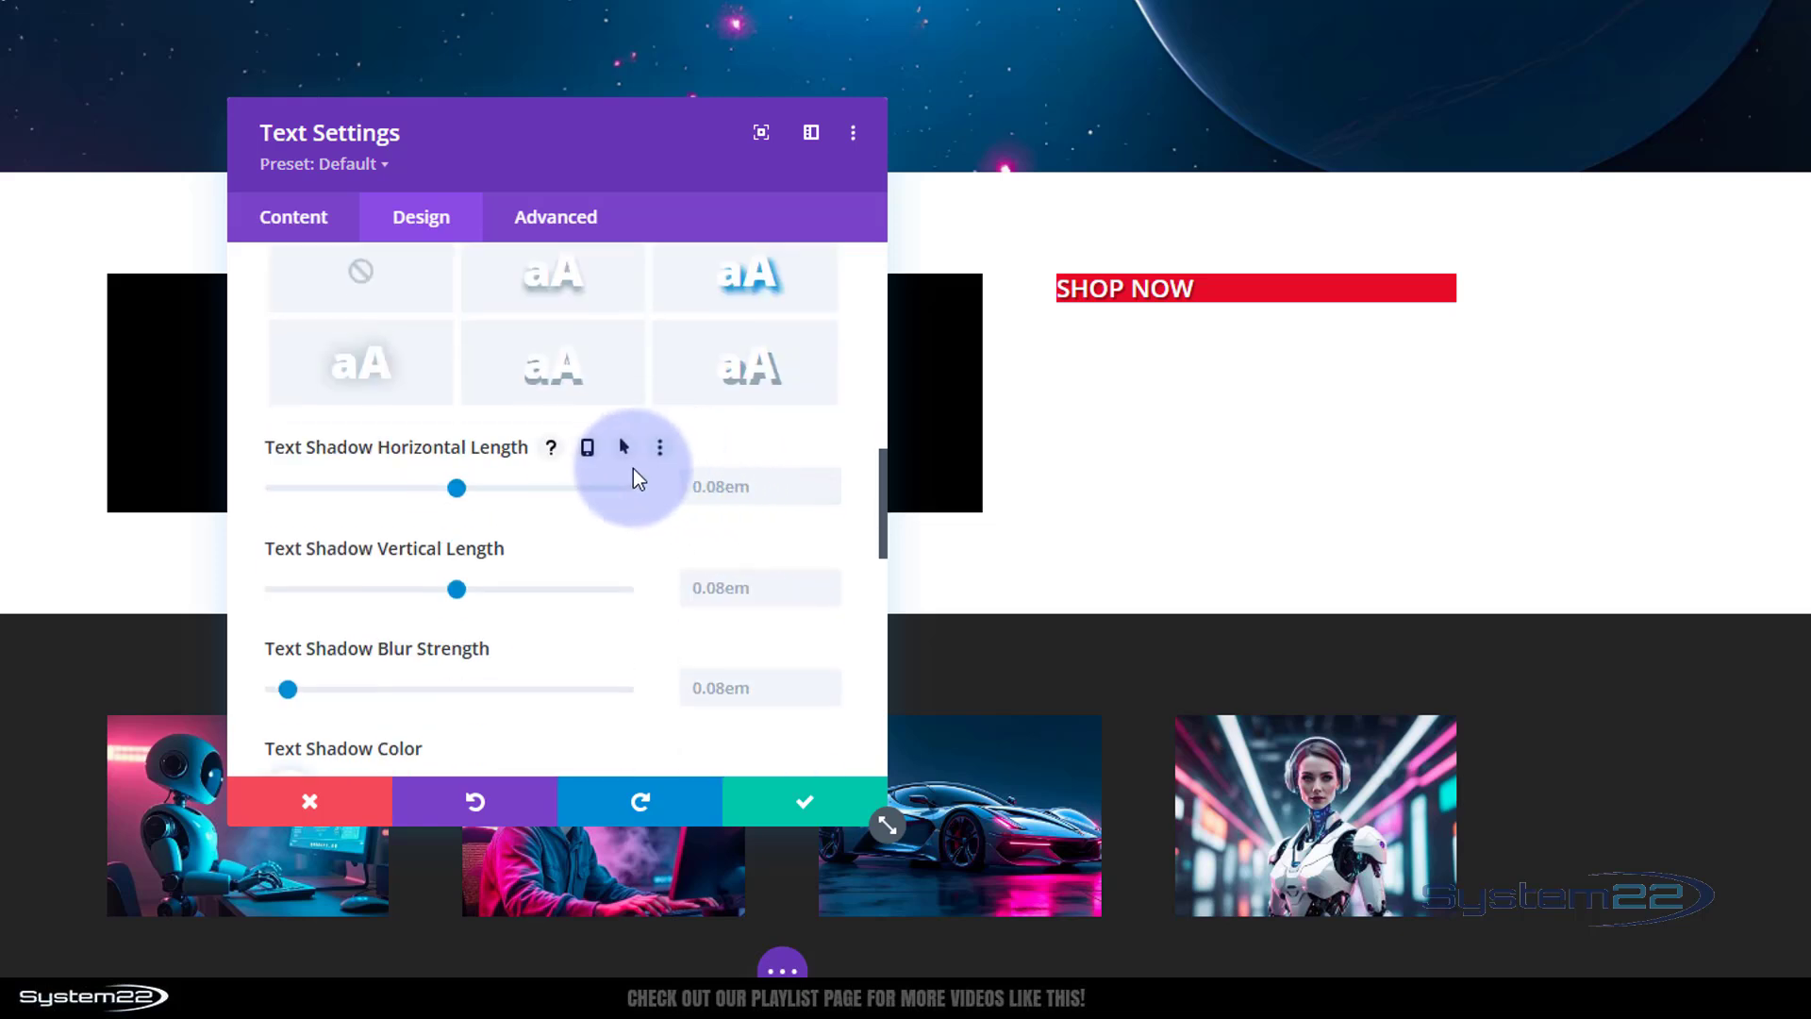
pyautogui.scroll(-5, 632, 471)
pyautogui.click(471, 569)
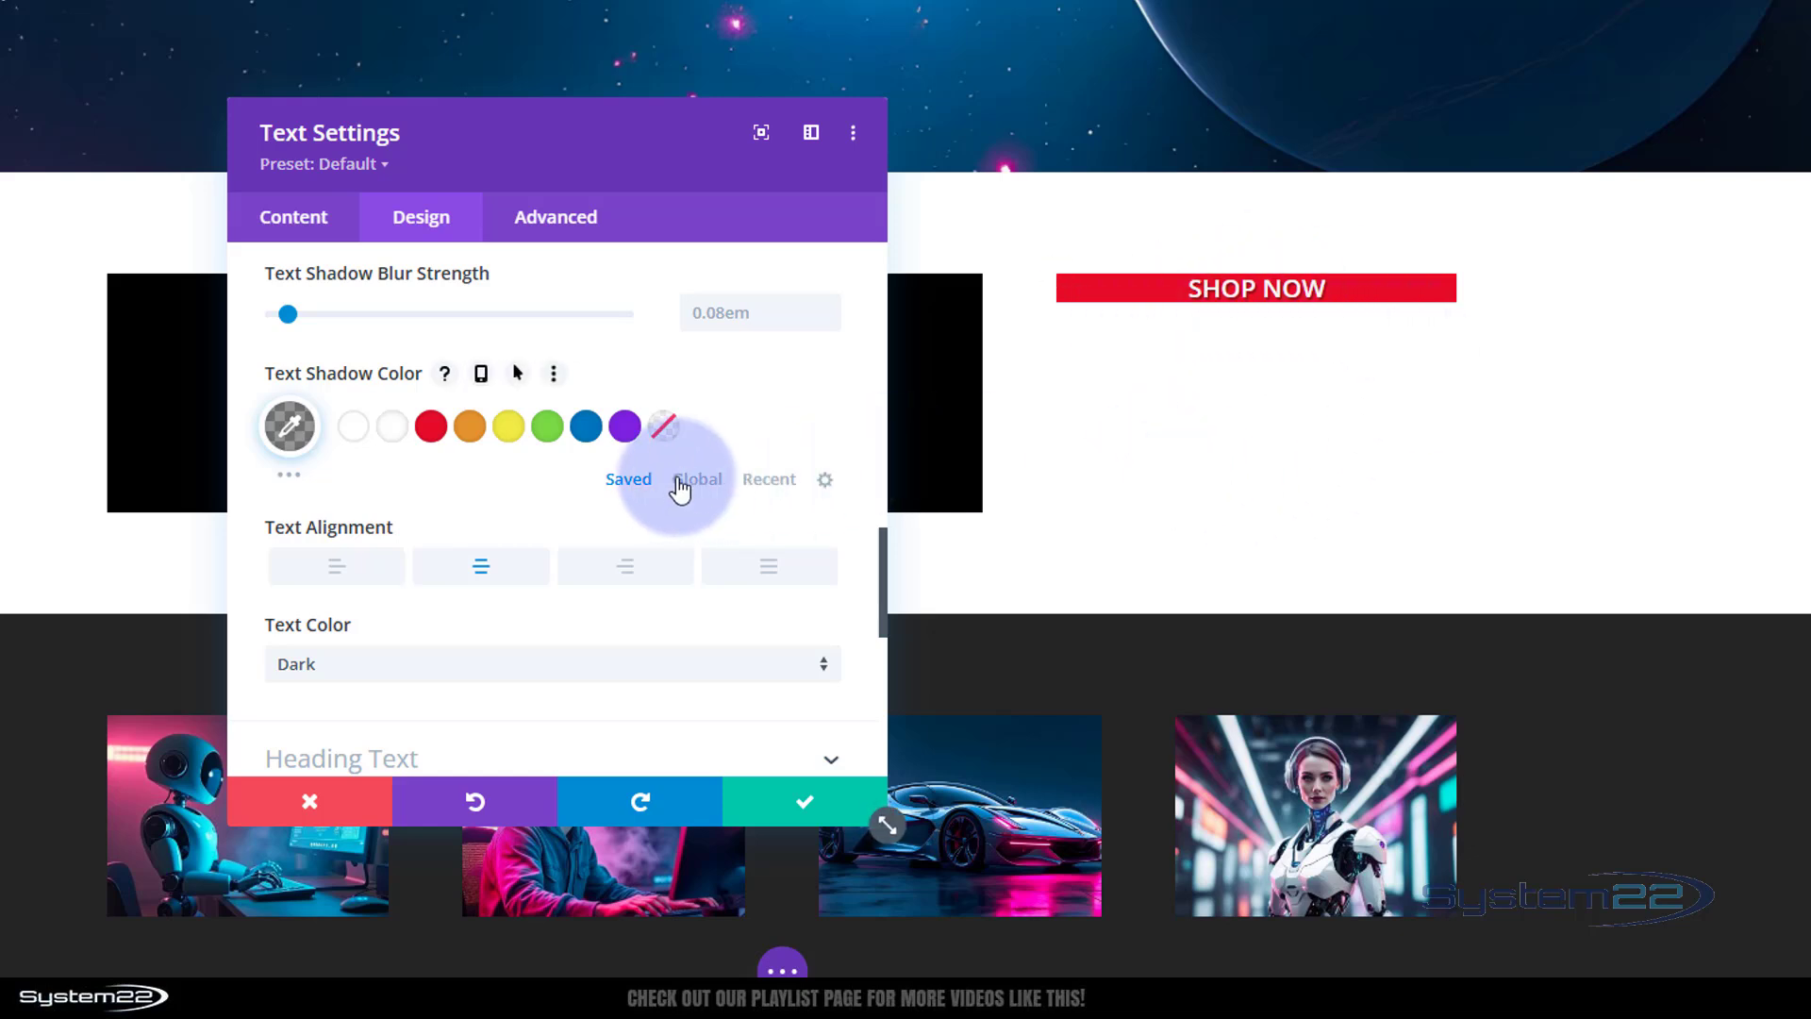
# Set the Shop Now module's width to 150px in its sizing options
pyautogui.scroll(10, 679, 485)
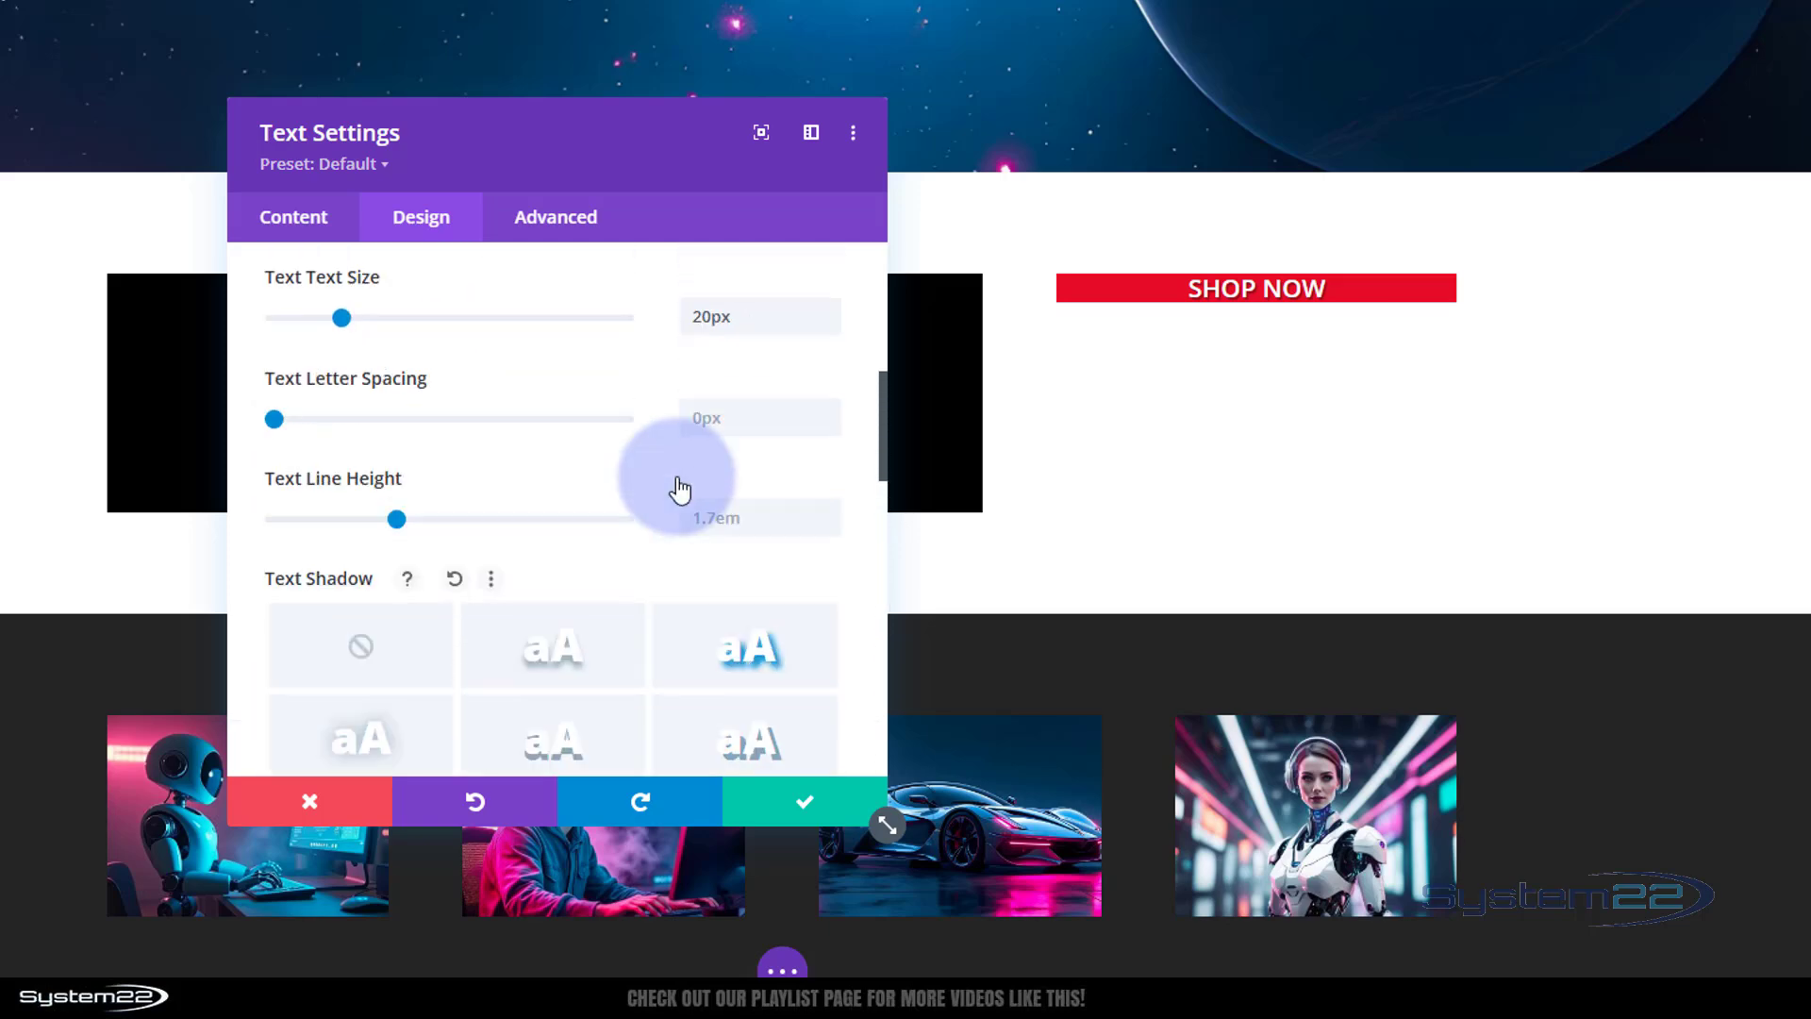
pyautogui.scroll(5, 679, 486)
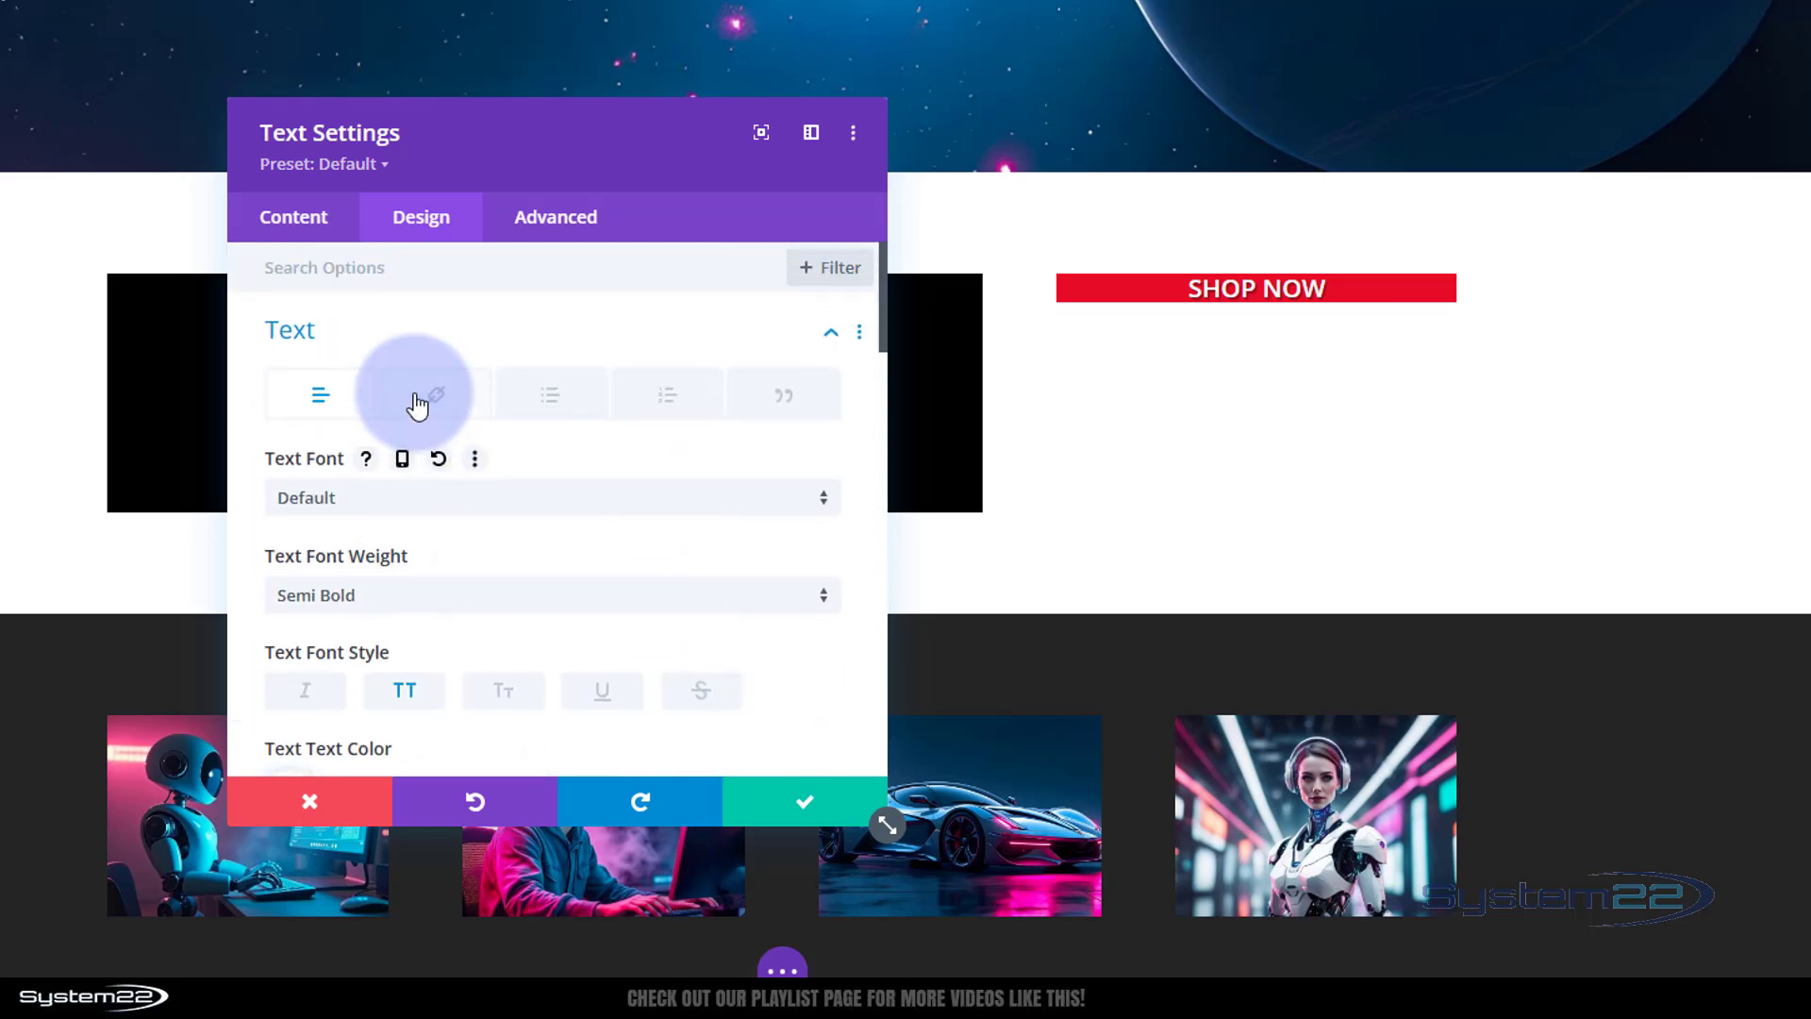
pyautogui.click(391, 342)
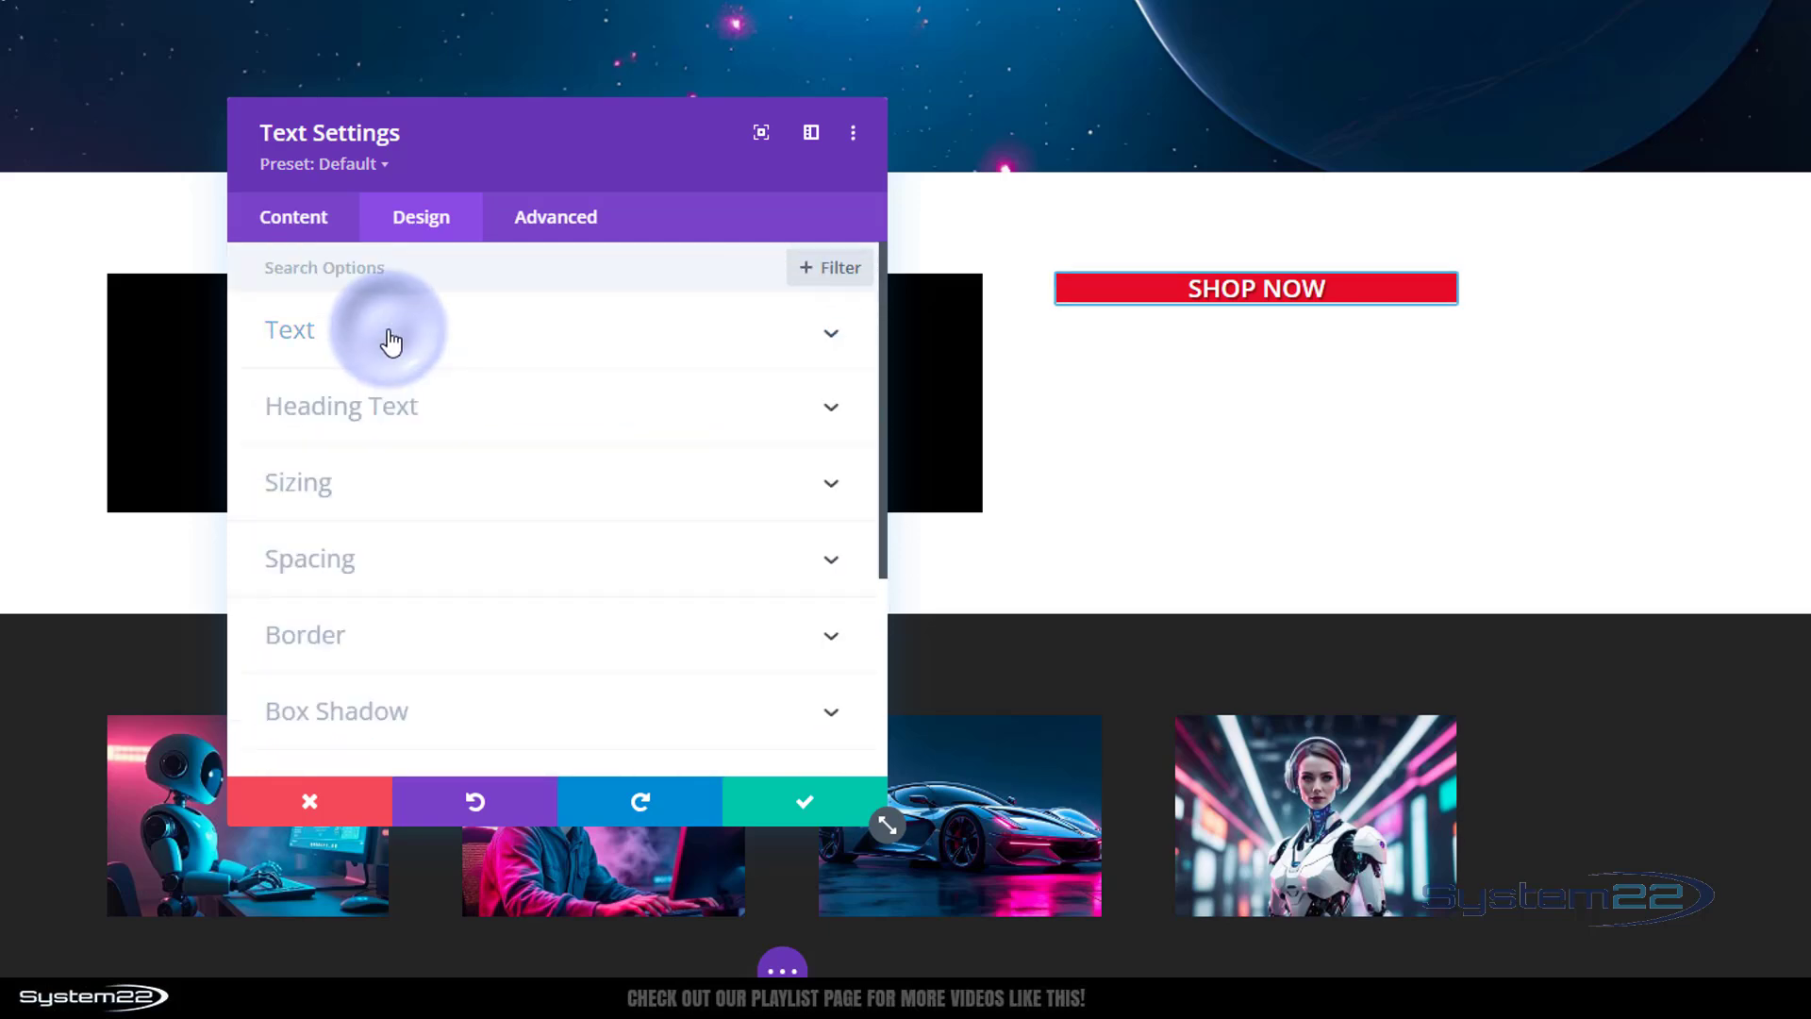
pyautogui.click(447, 482)
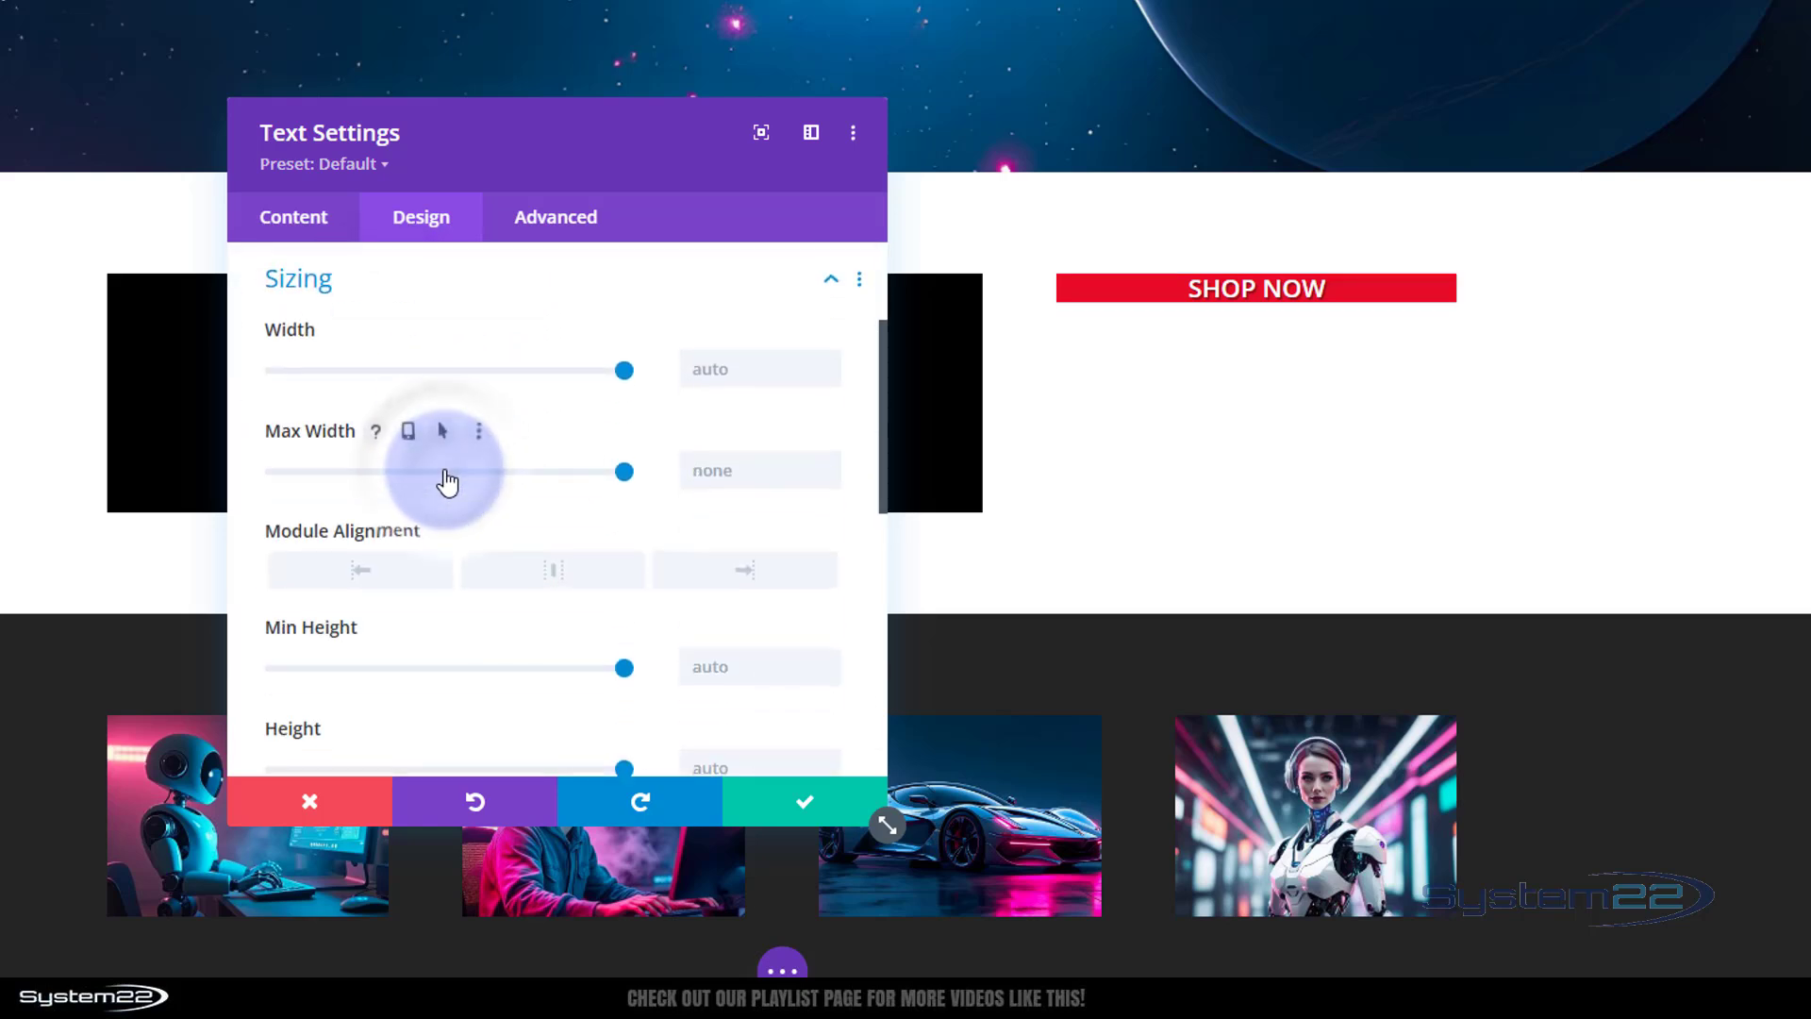
pyautogui.click(701, 370)
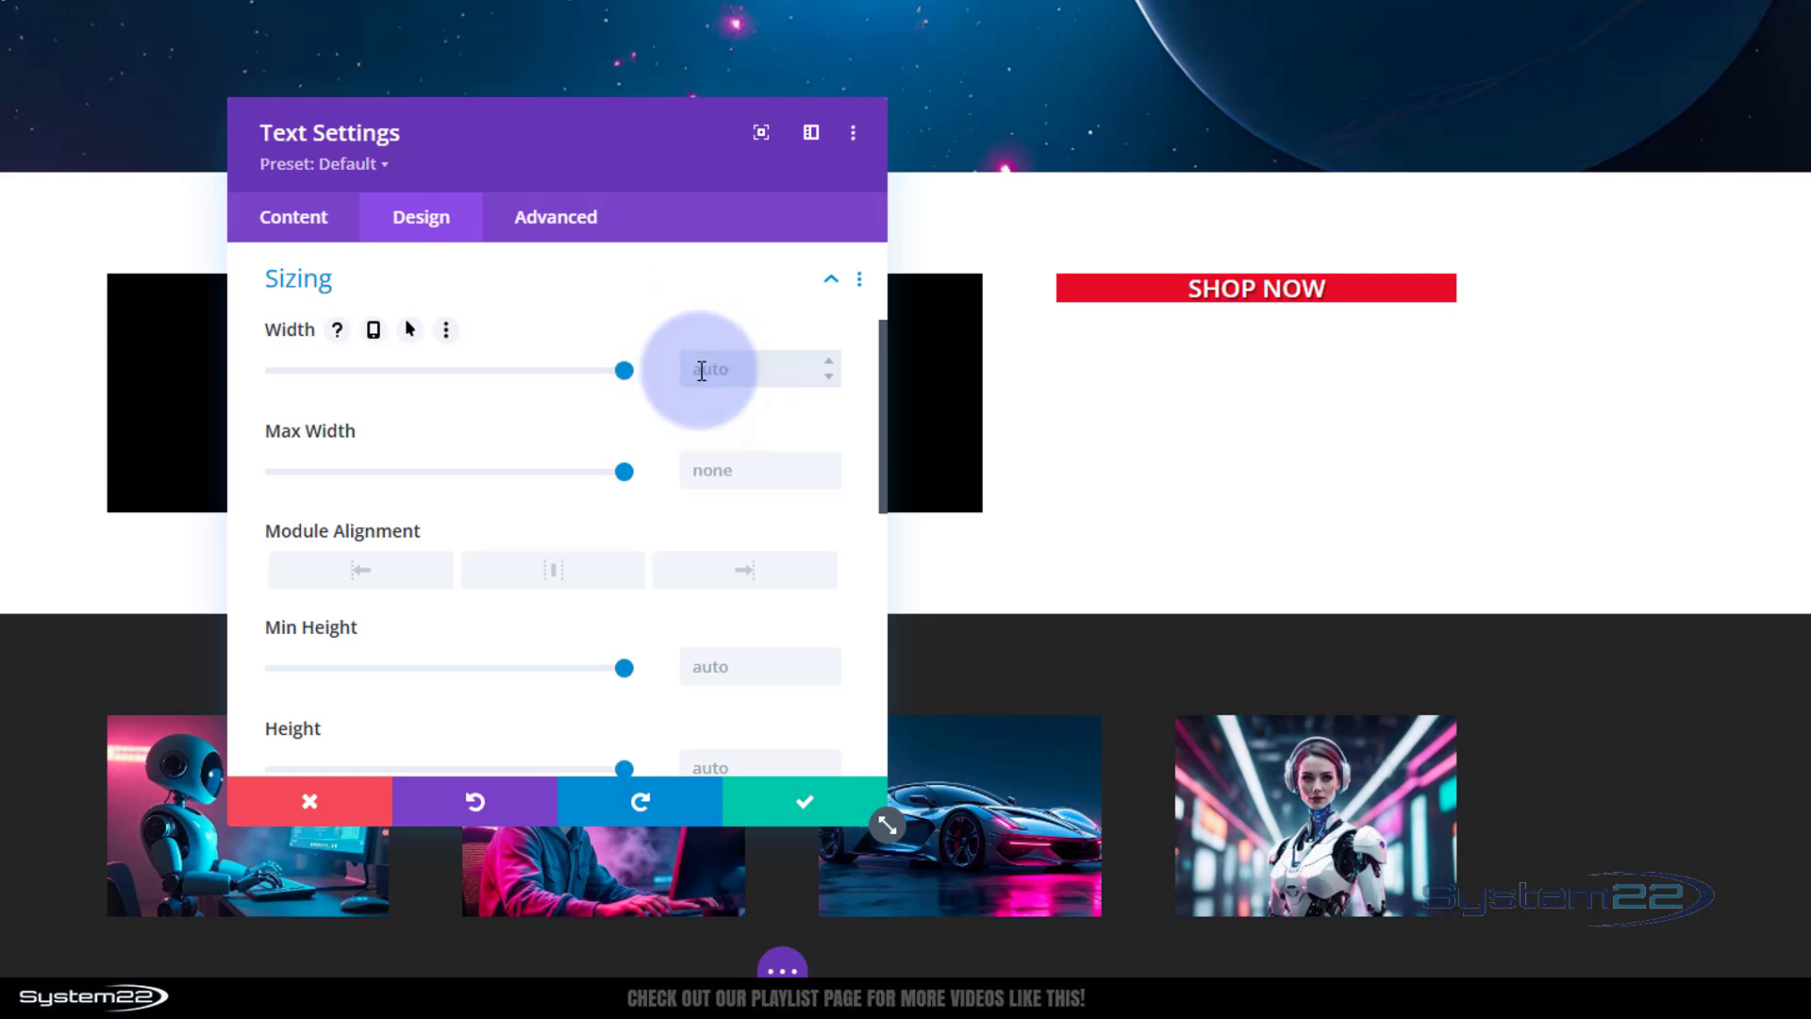
pyautogui.write('150%p')
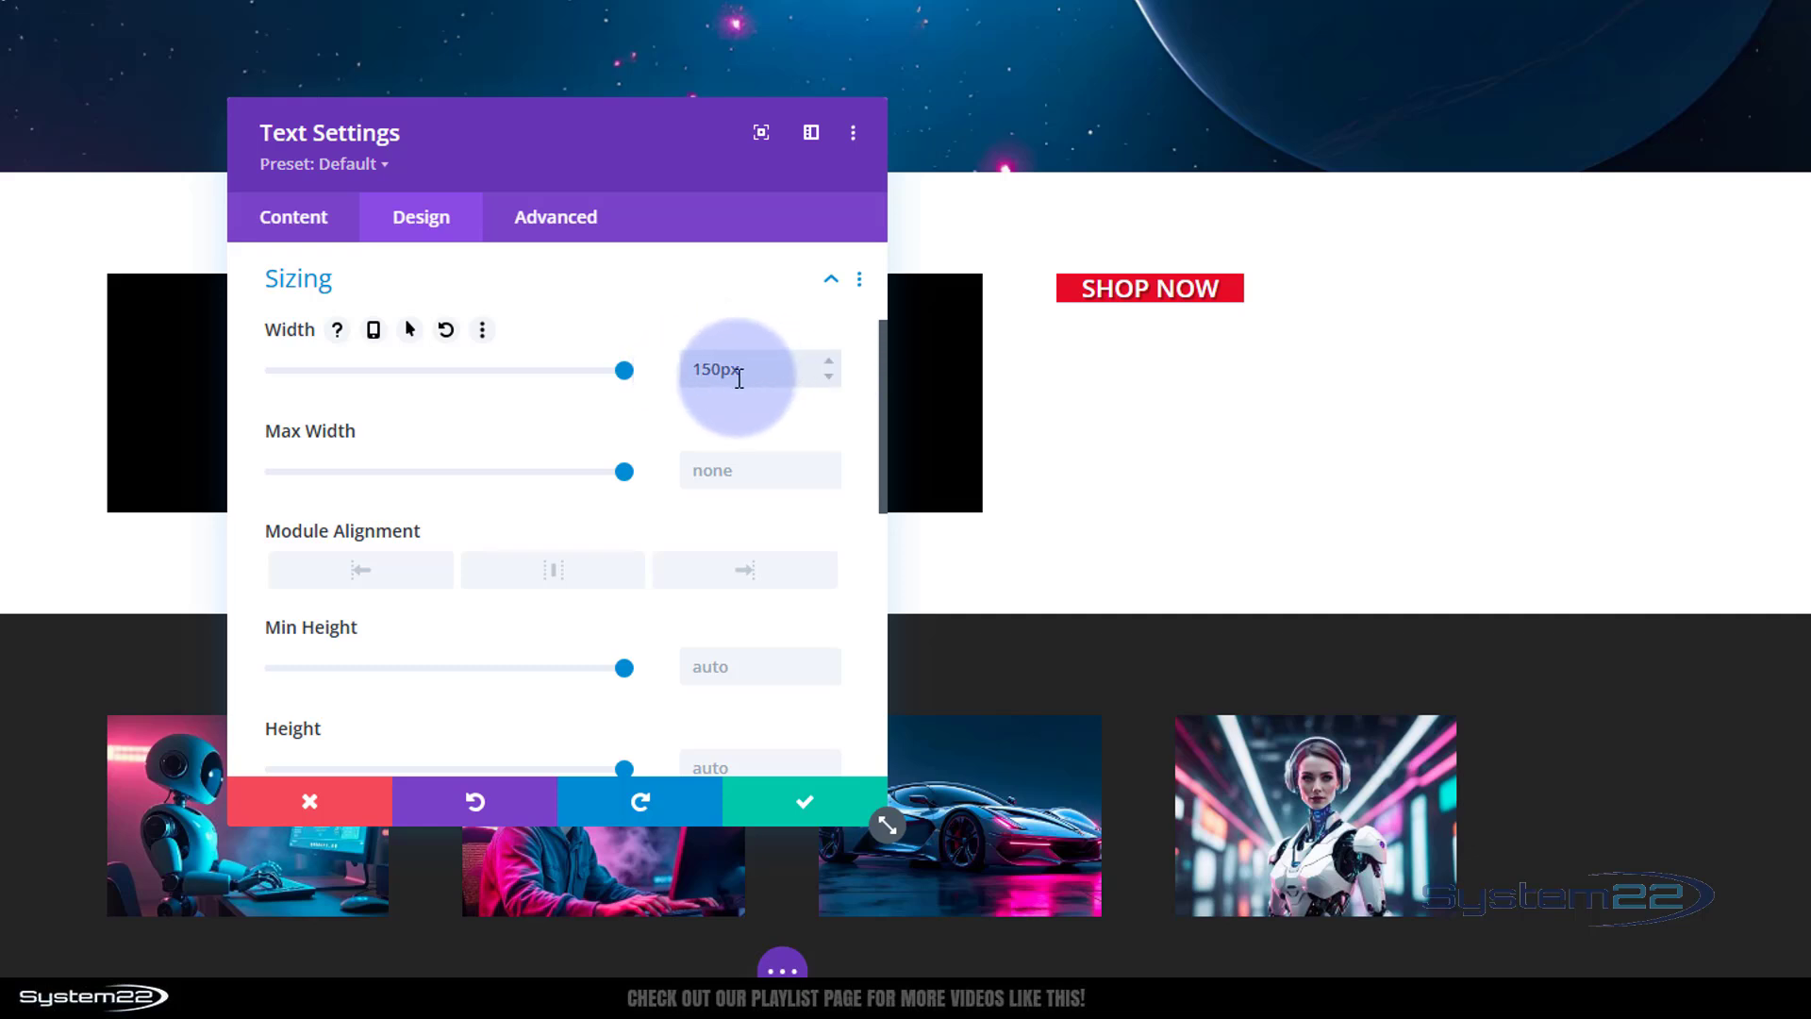
# Set the Shop Now module's height to 150px, matching its width
pyautogui.moveTo(755, 370); pyautogui.dragTo(694, 370)
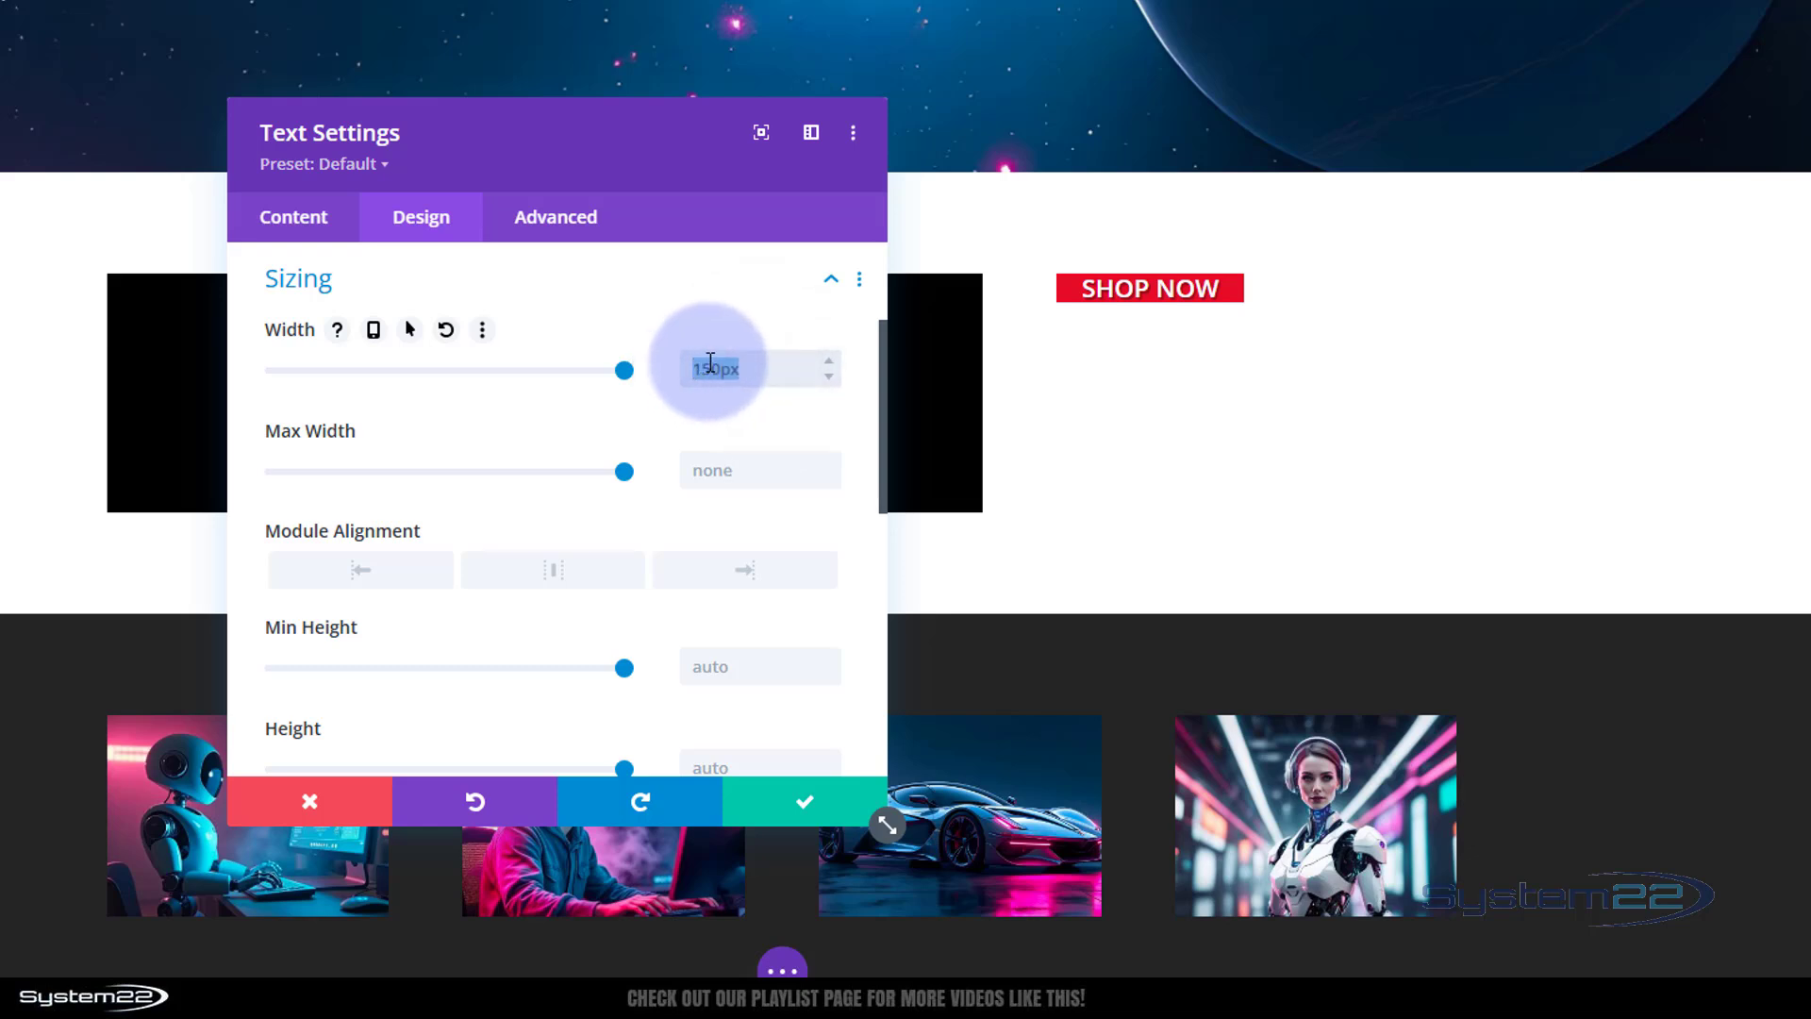
pyautogui.scroll(-3, 710, 364)
pyautogui.click(709, 513)
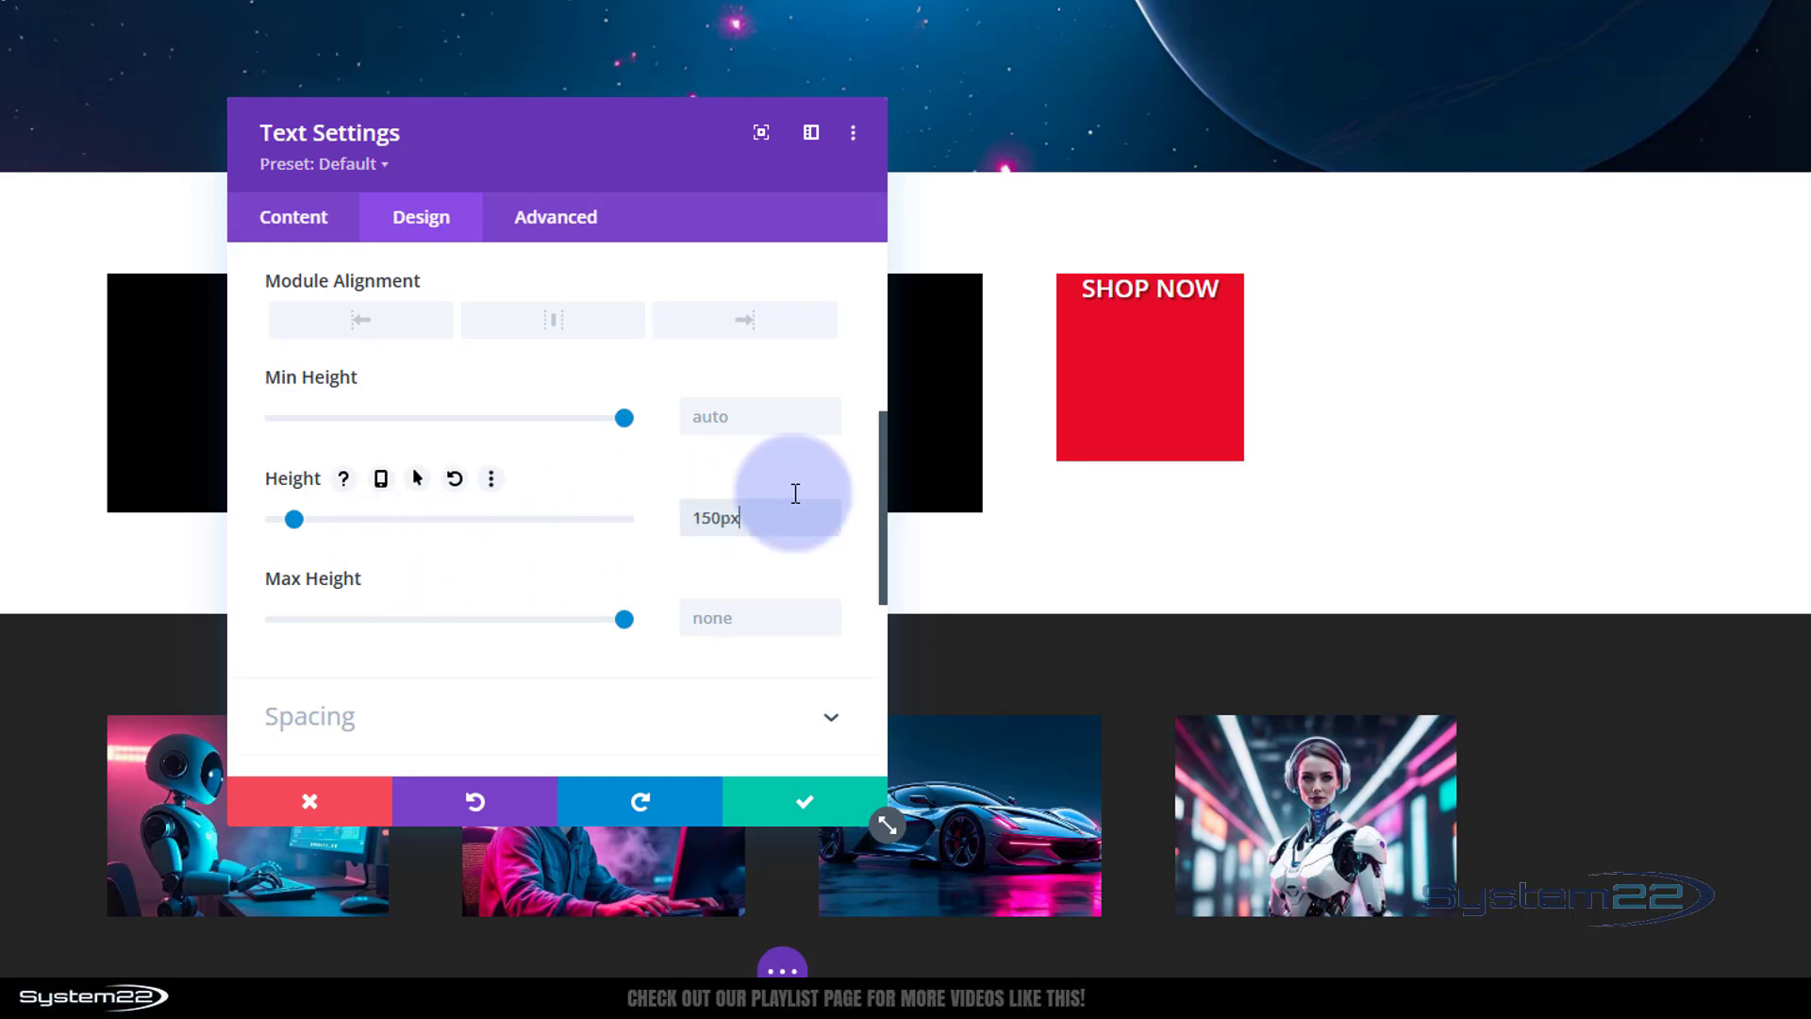
# Give the Shop Now module 60px of top padding and round all four of its corners to 50%
pyautogui.click(501, 729)
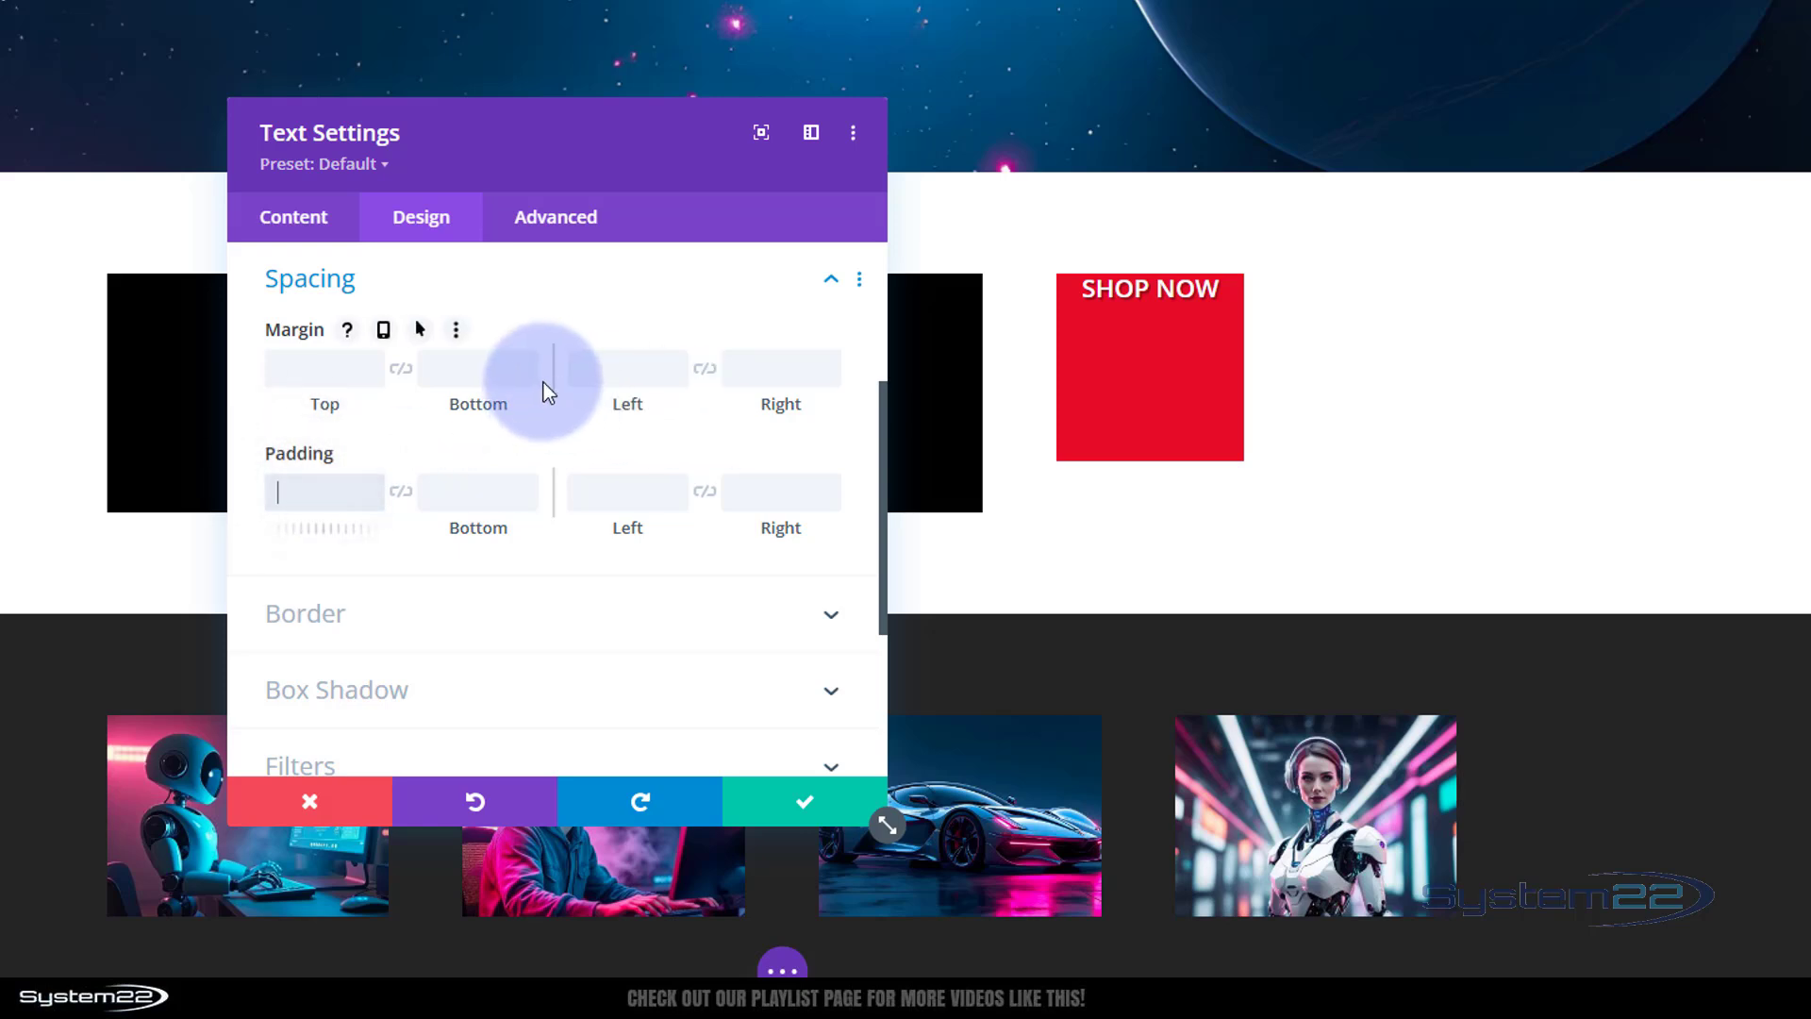
pyautogui.write('60')
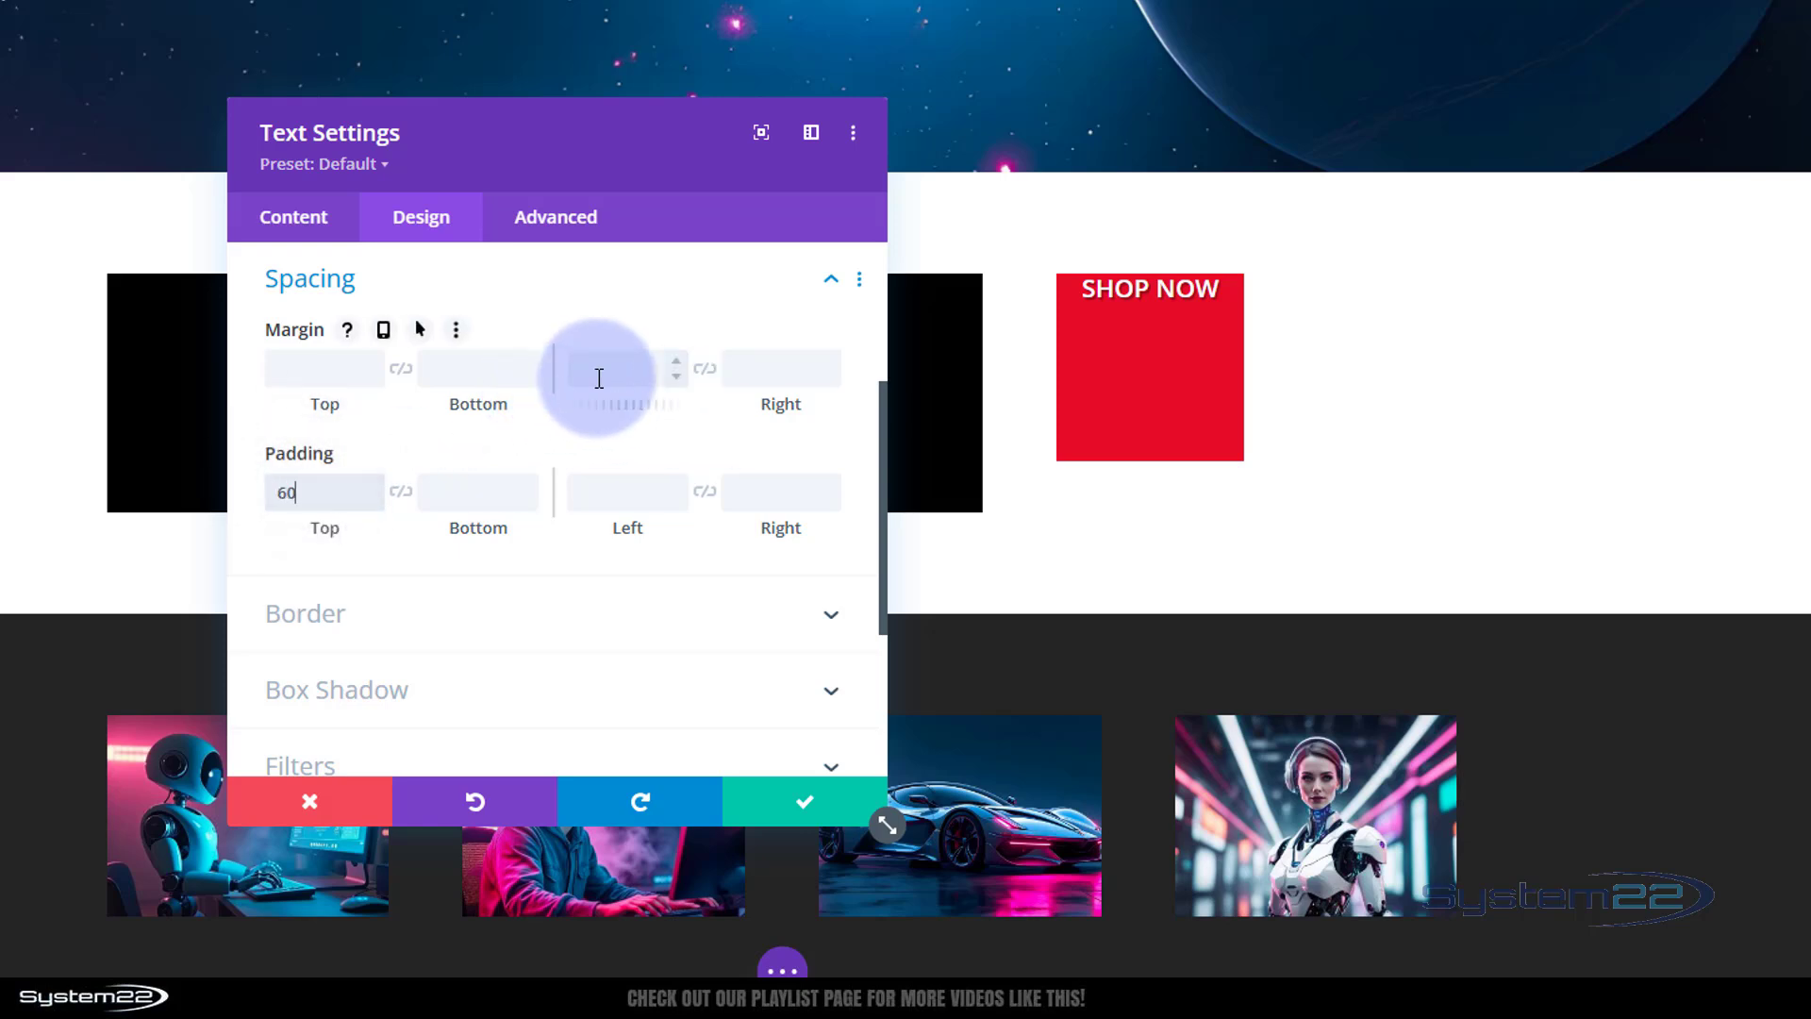
pyautogui.write('px')
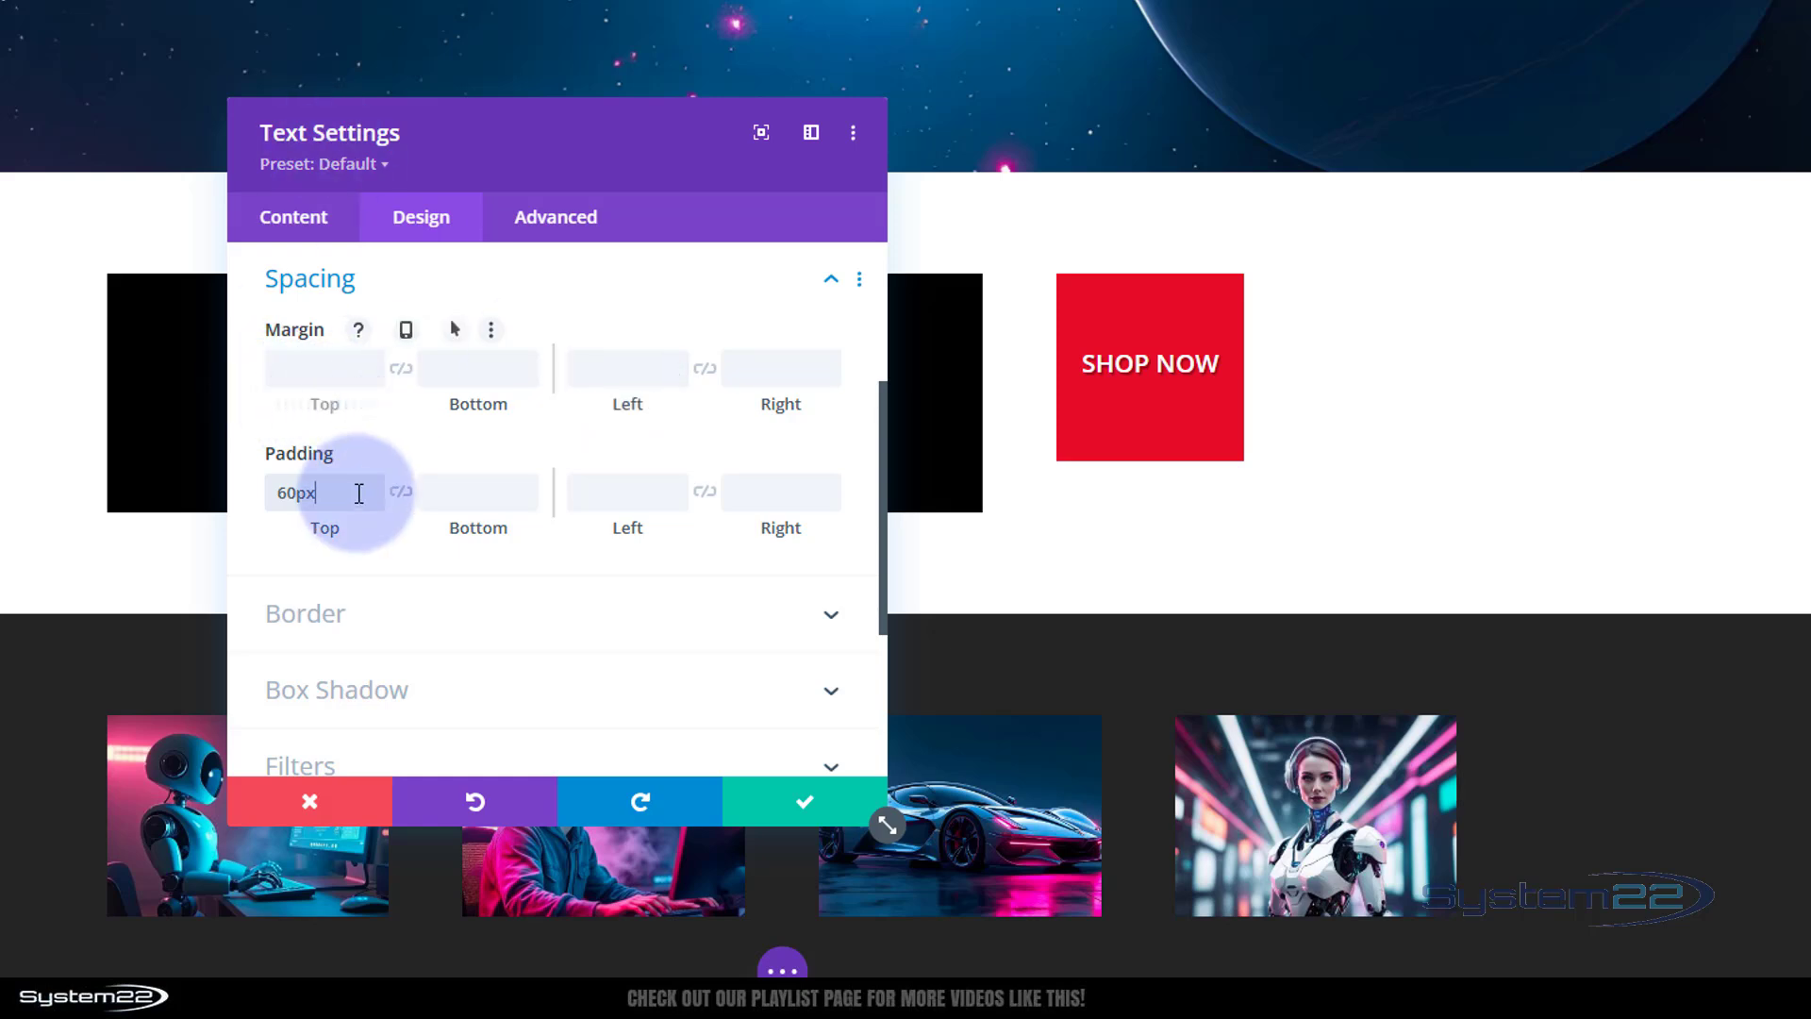
pyautogui.click(375, 500)
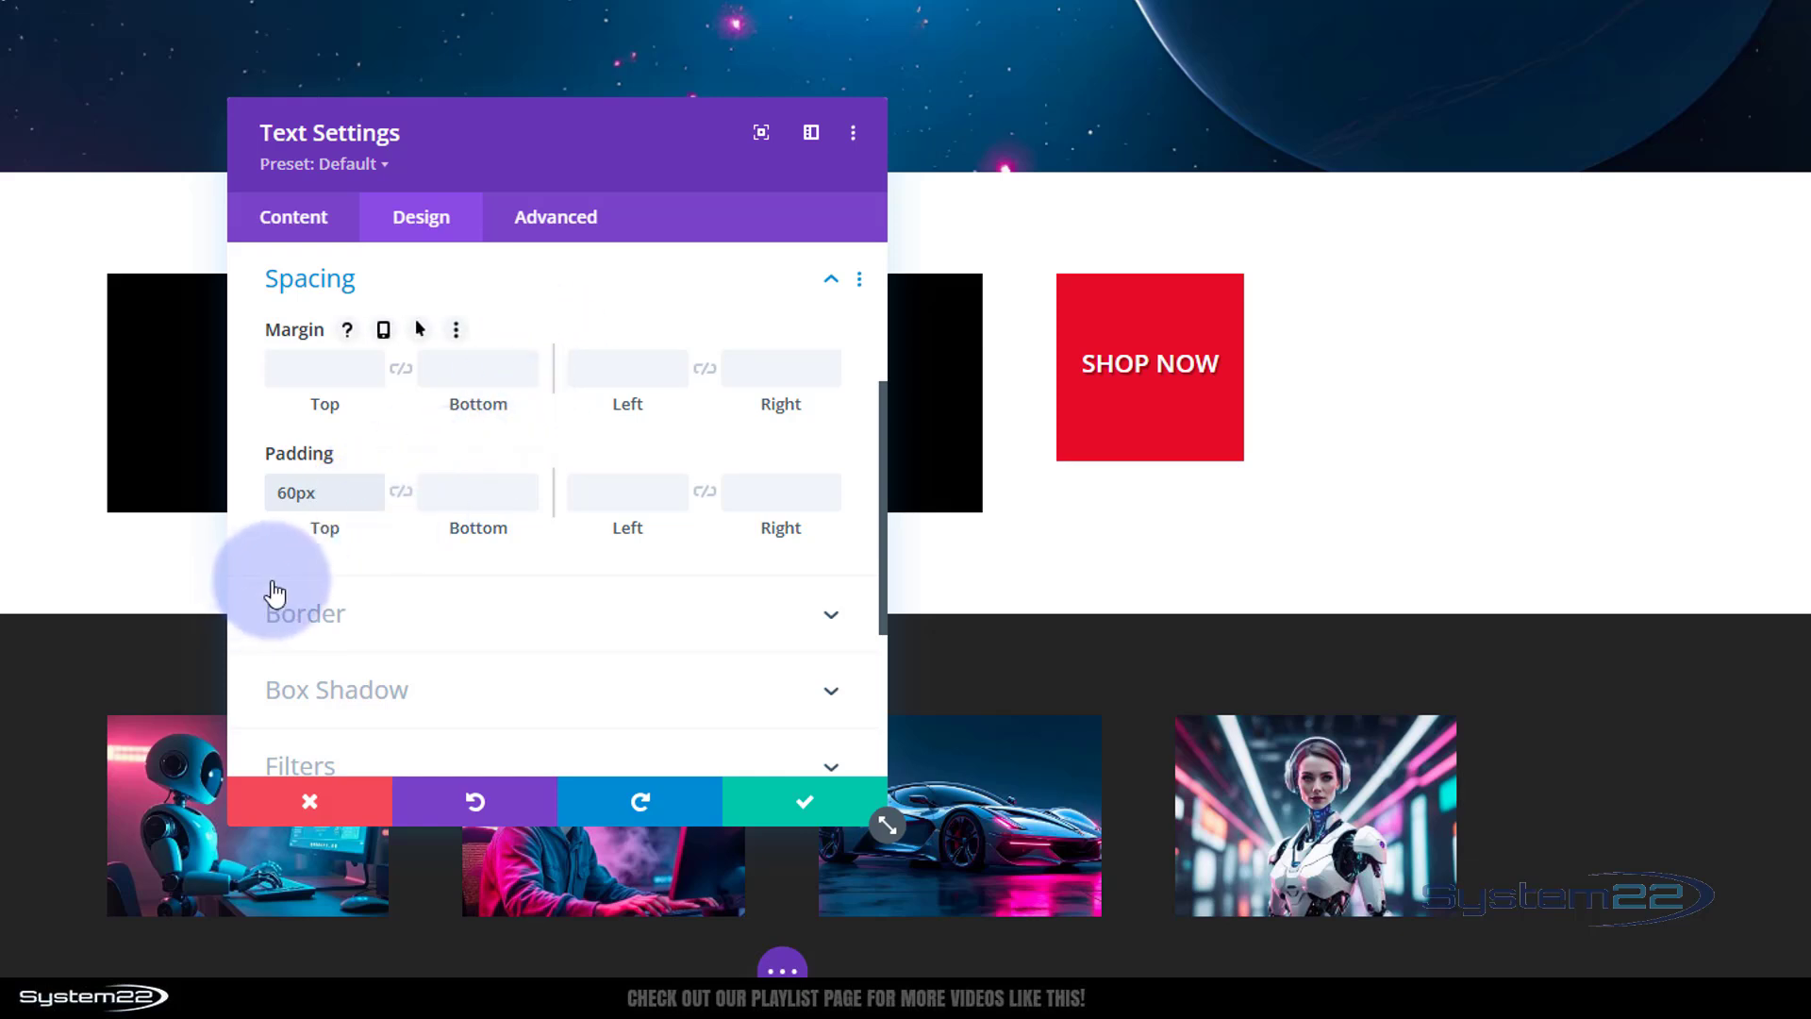
pyautogui.click(383, 616)
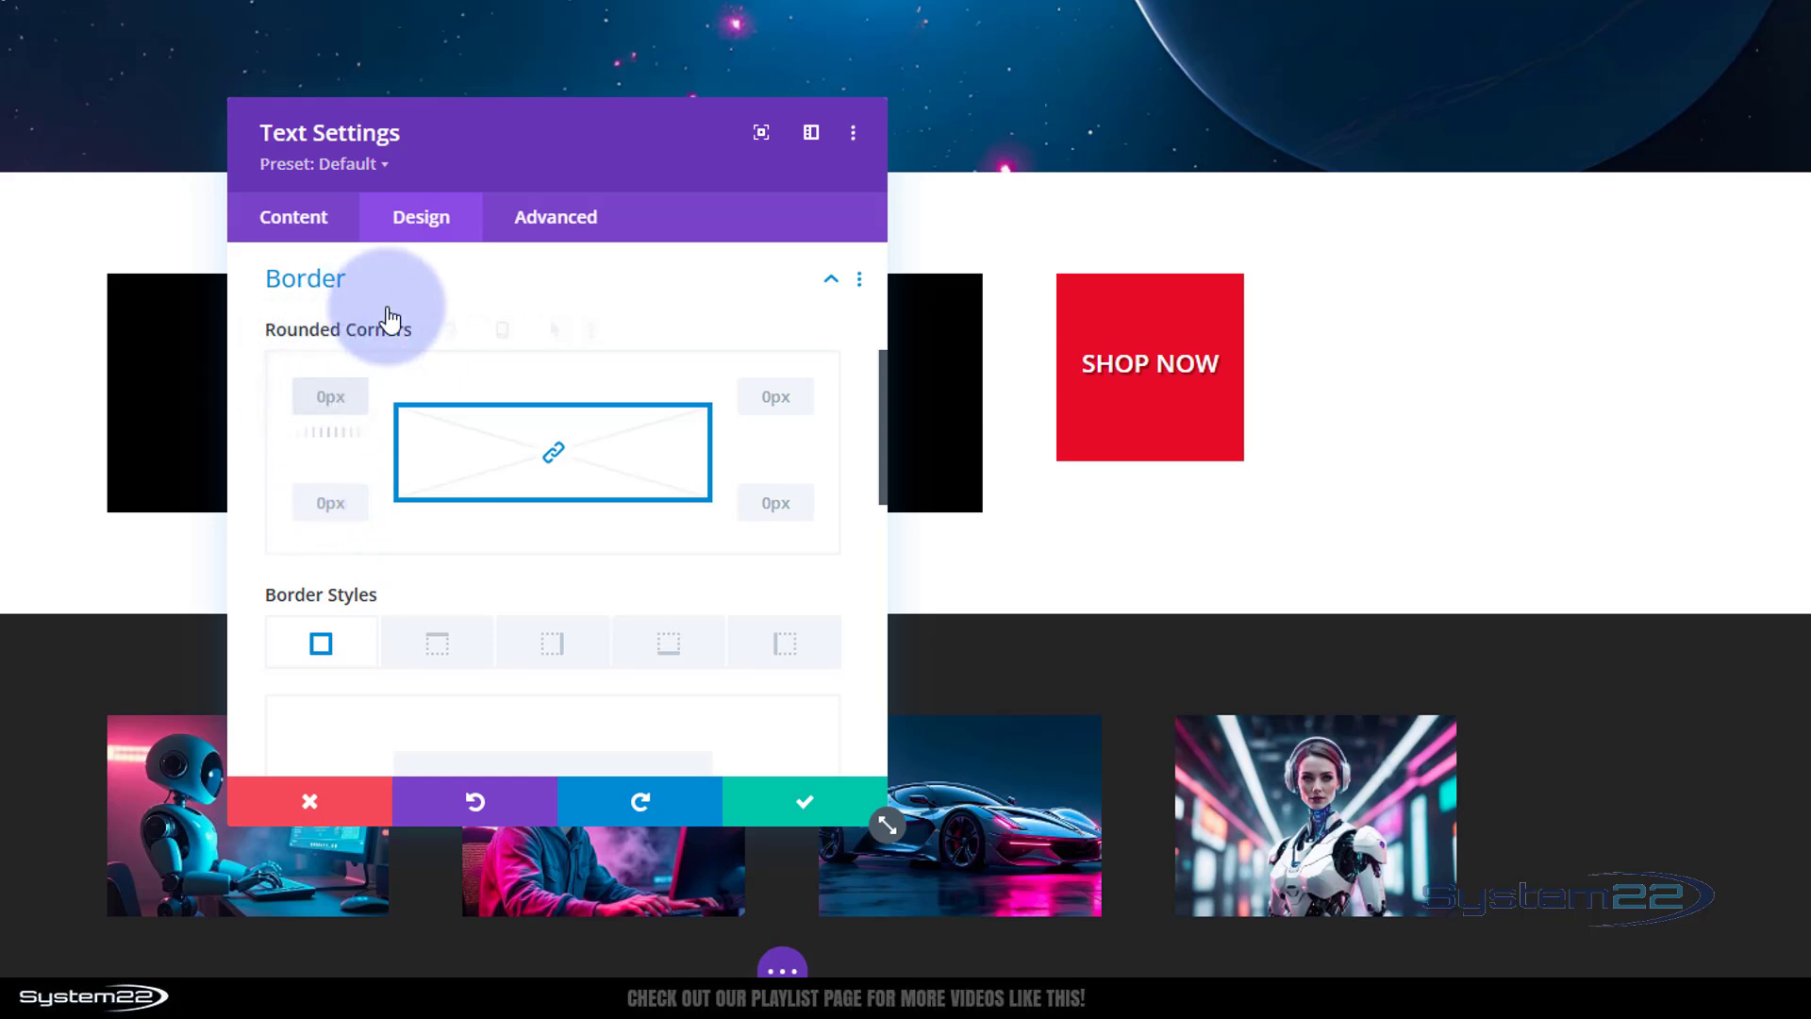
pyautogui.write('px%')
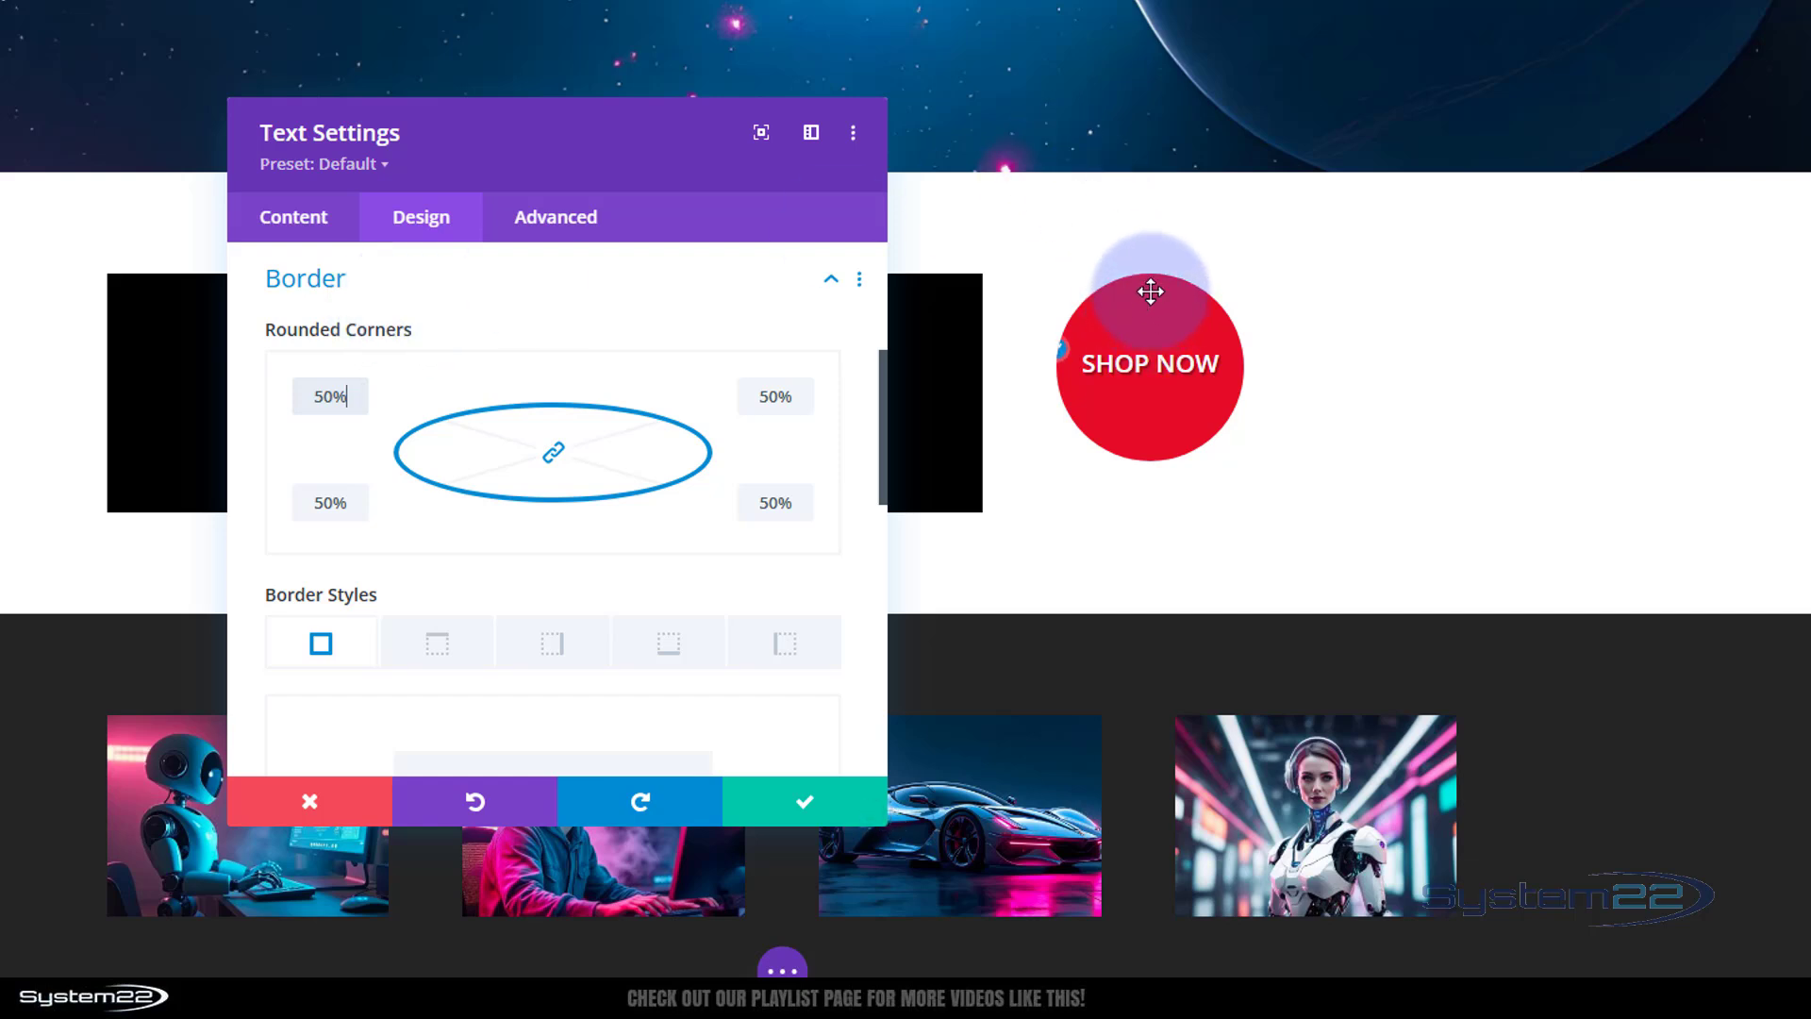
# Add a 20px top margin to the Shop Now module and save its settings
pyautogui.scroll(5, 642, 506)
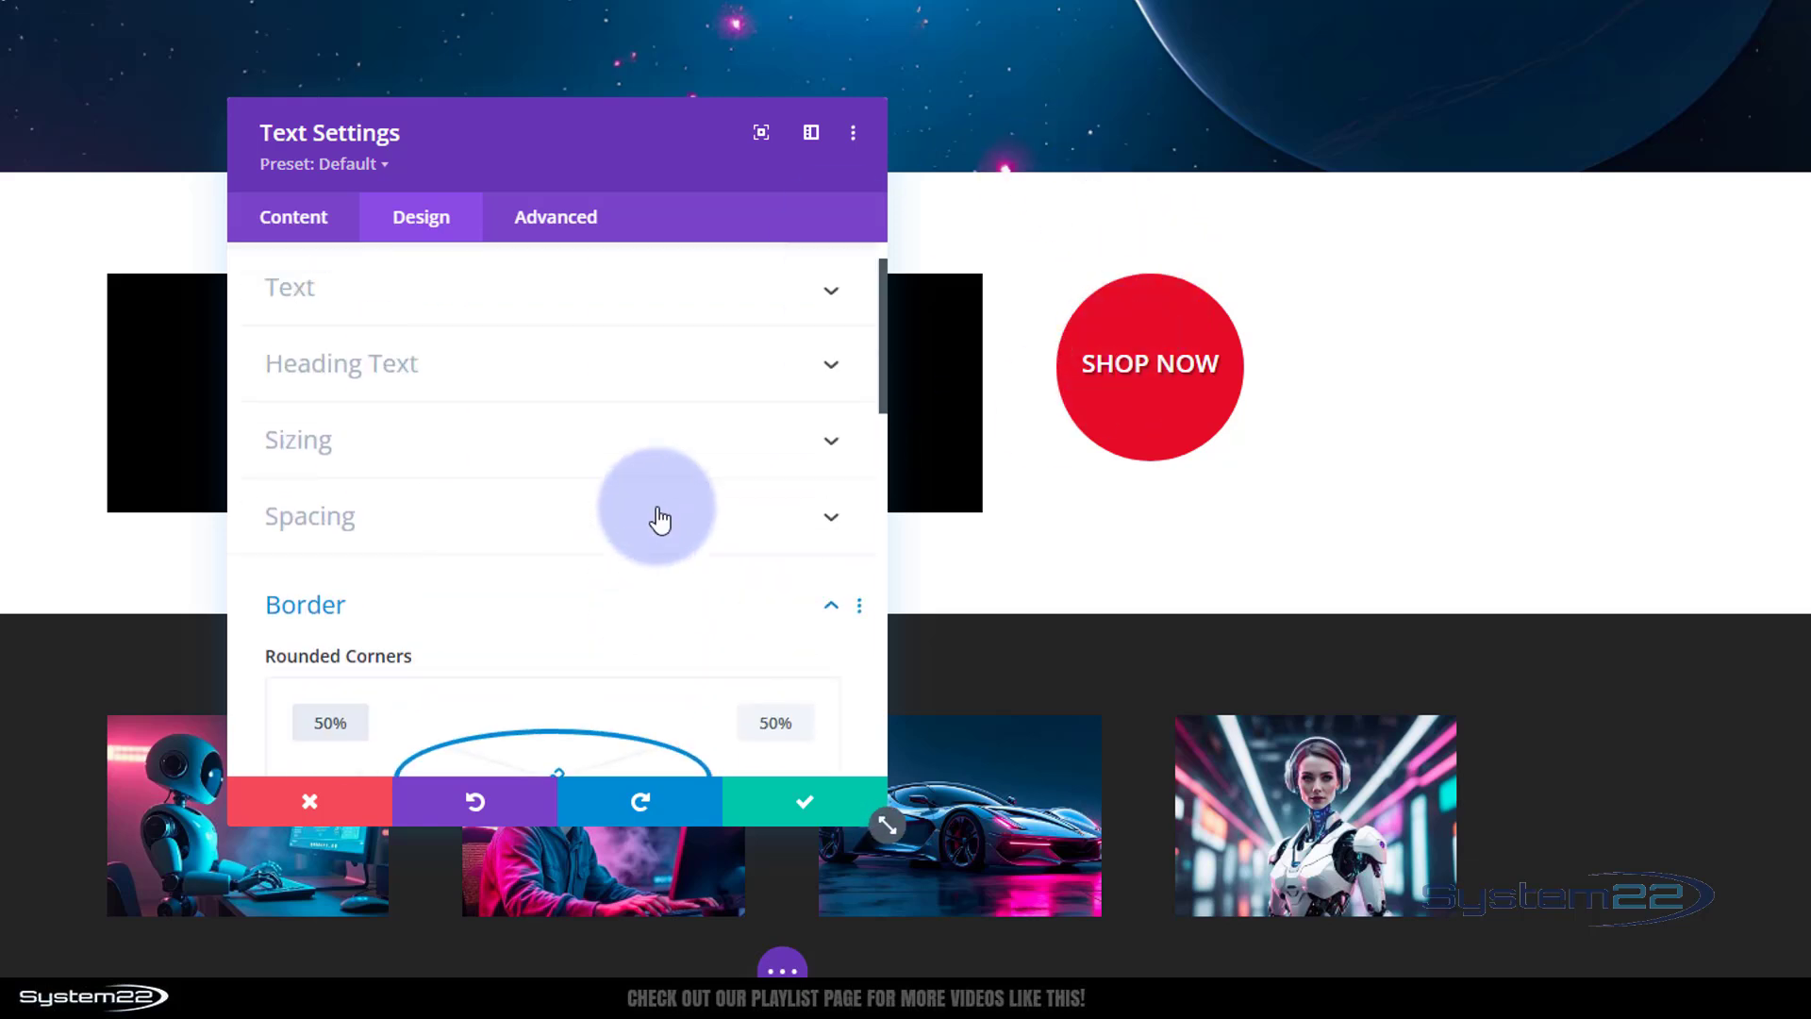
pyautogui.click(525, 562)
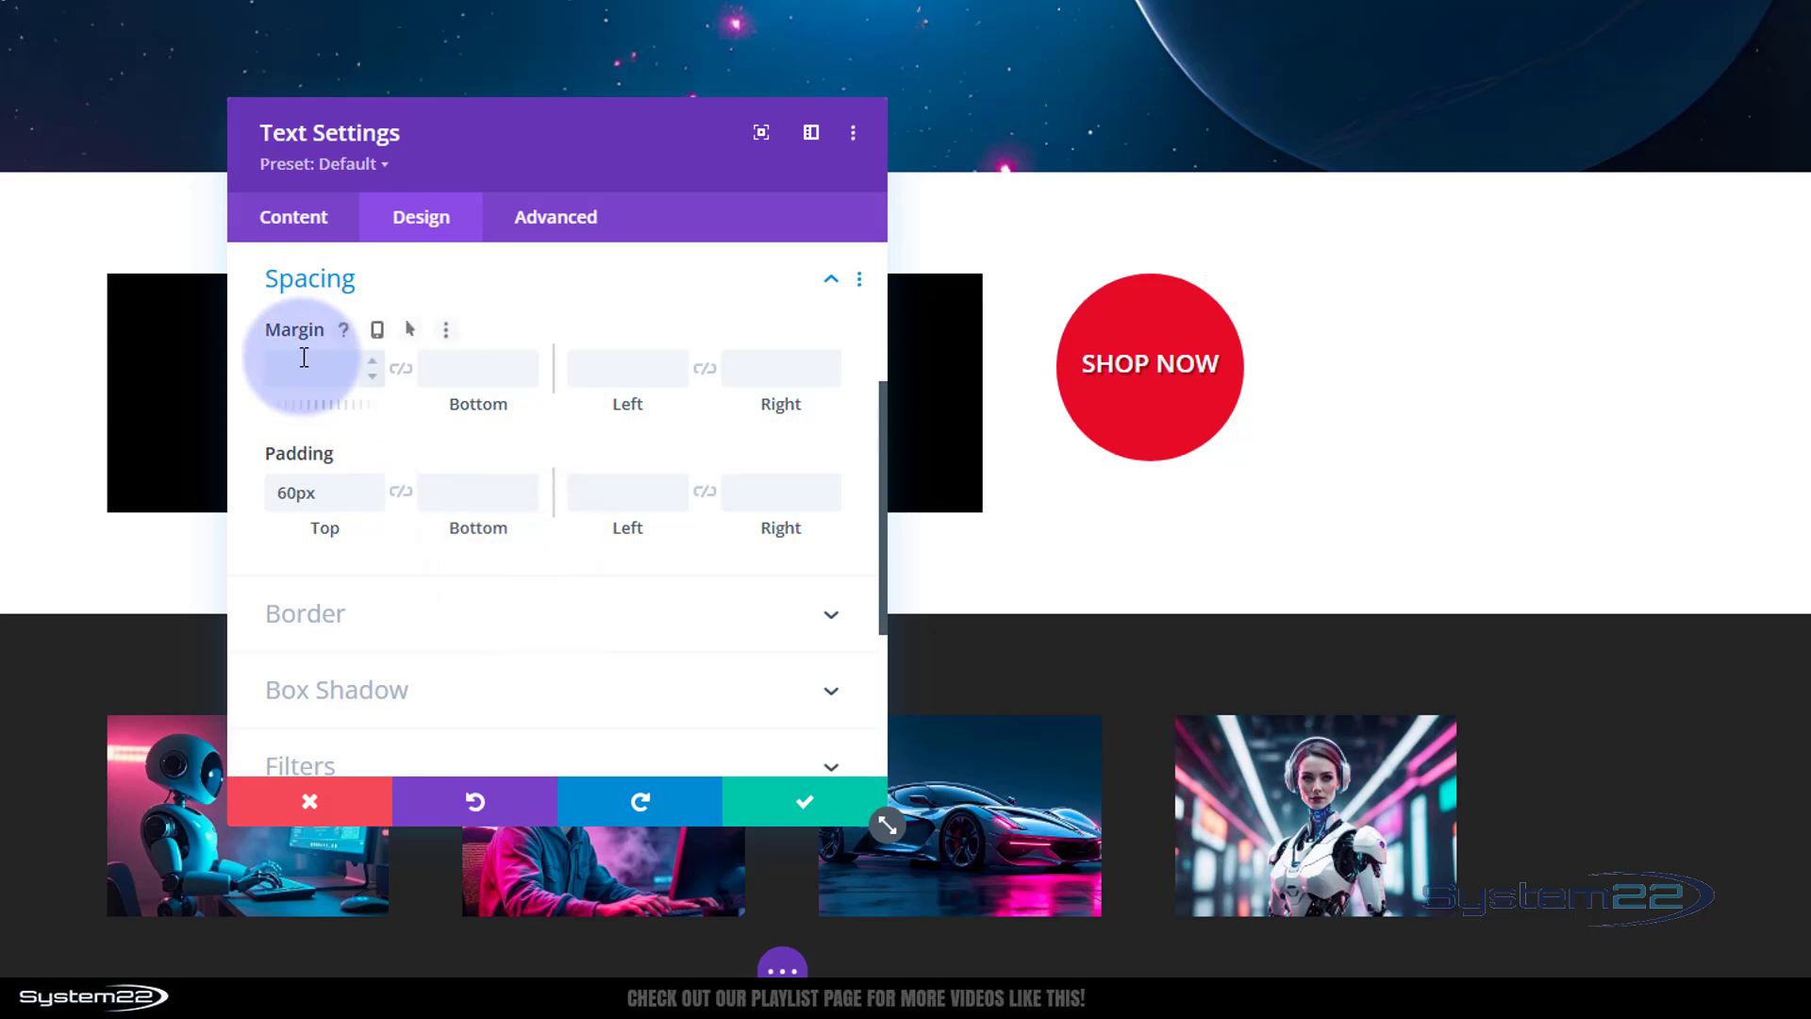
pyautogui.click(302, 356)
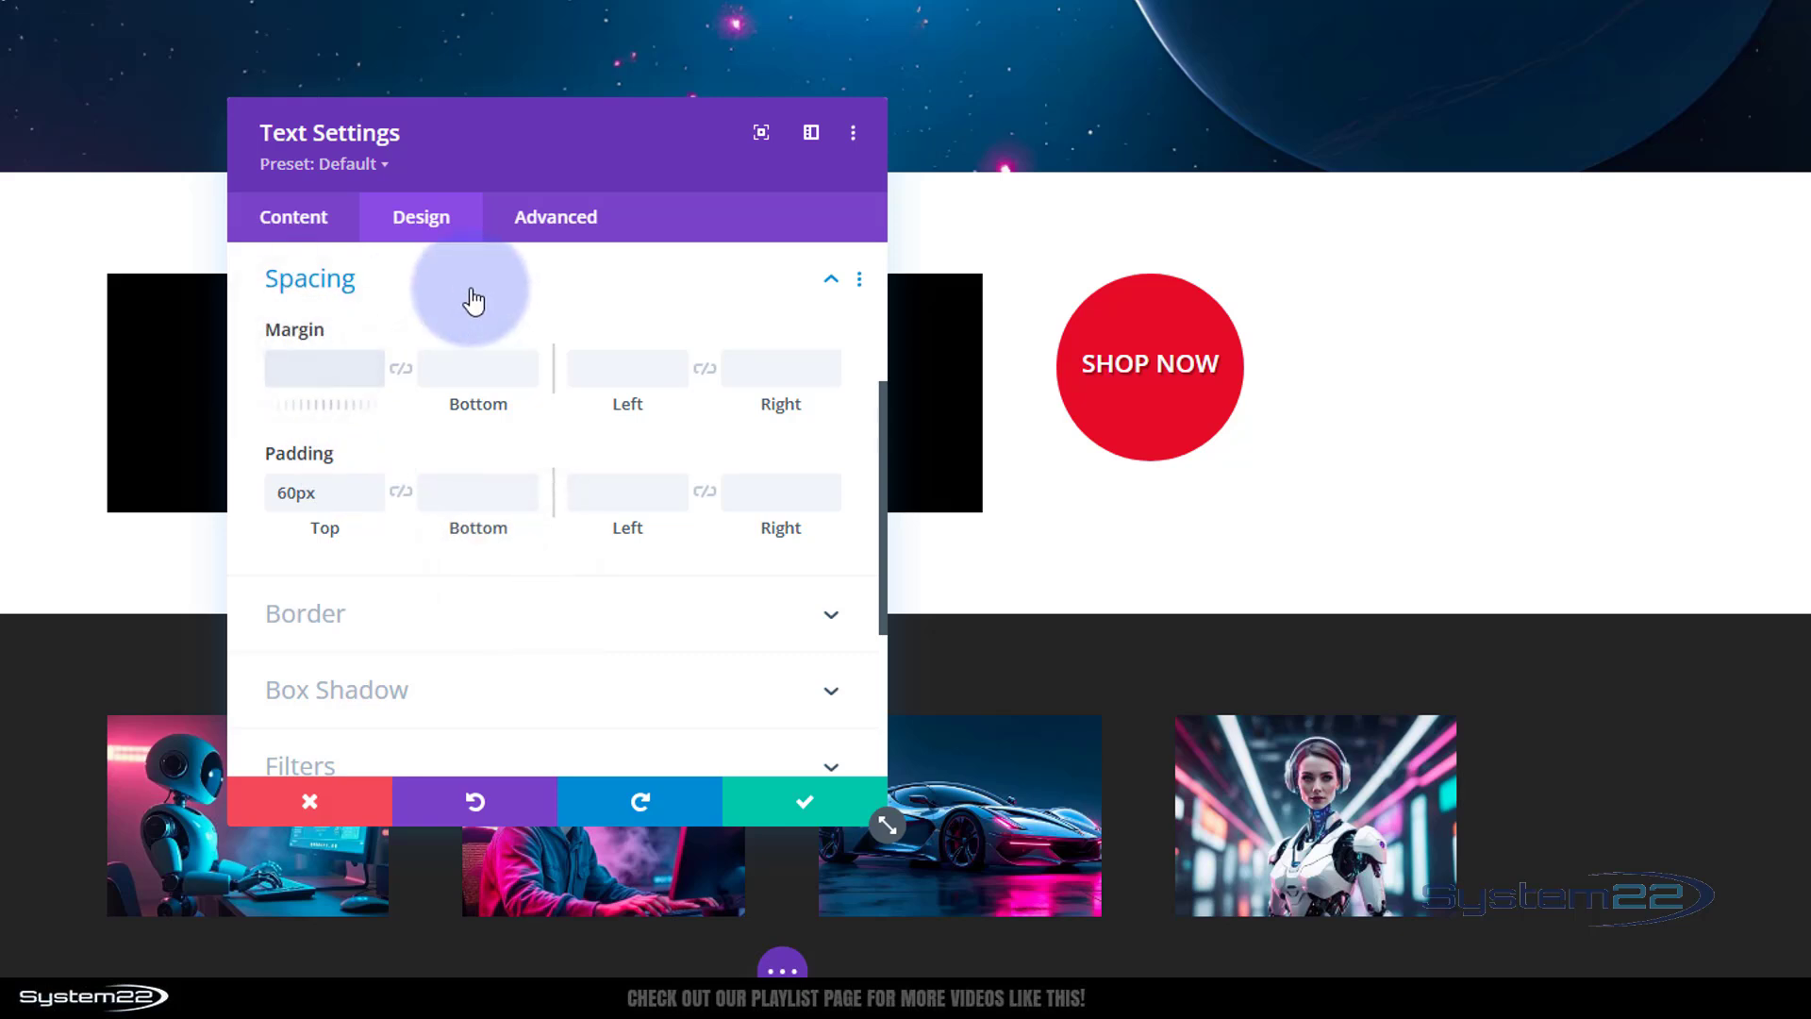
pyautogui.write('20px')
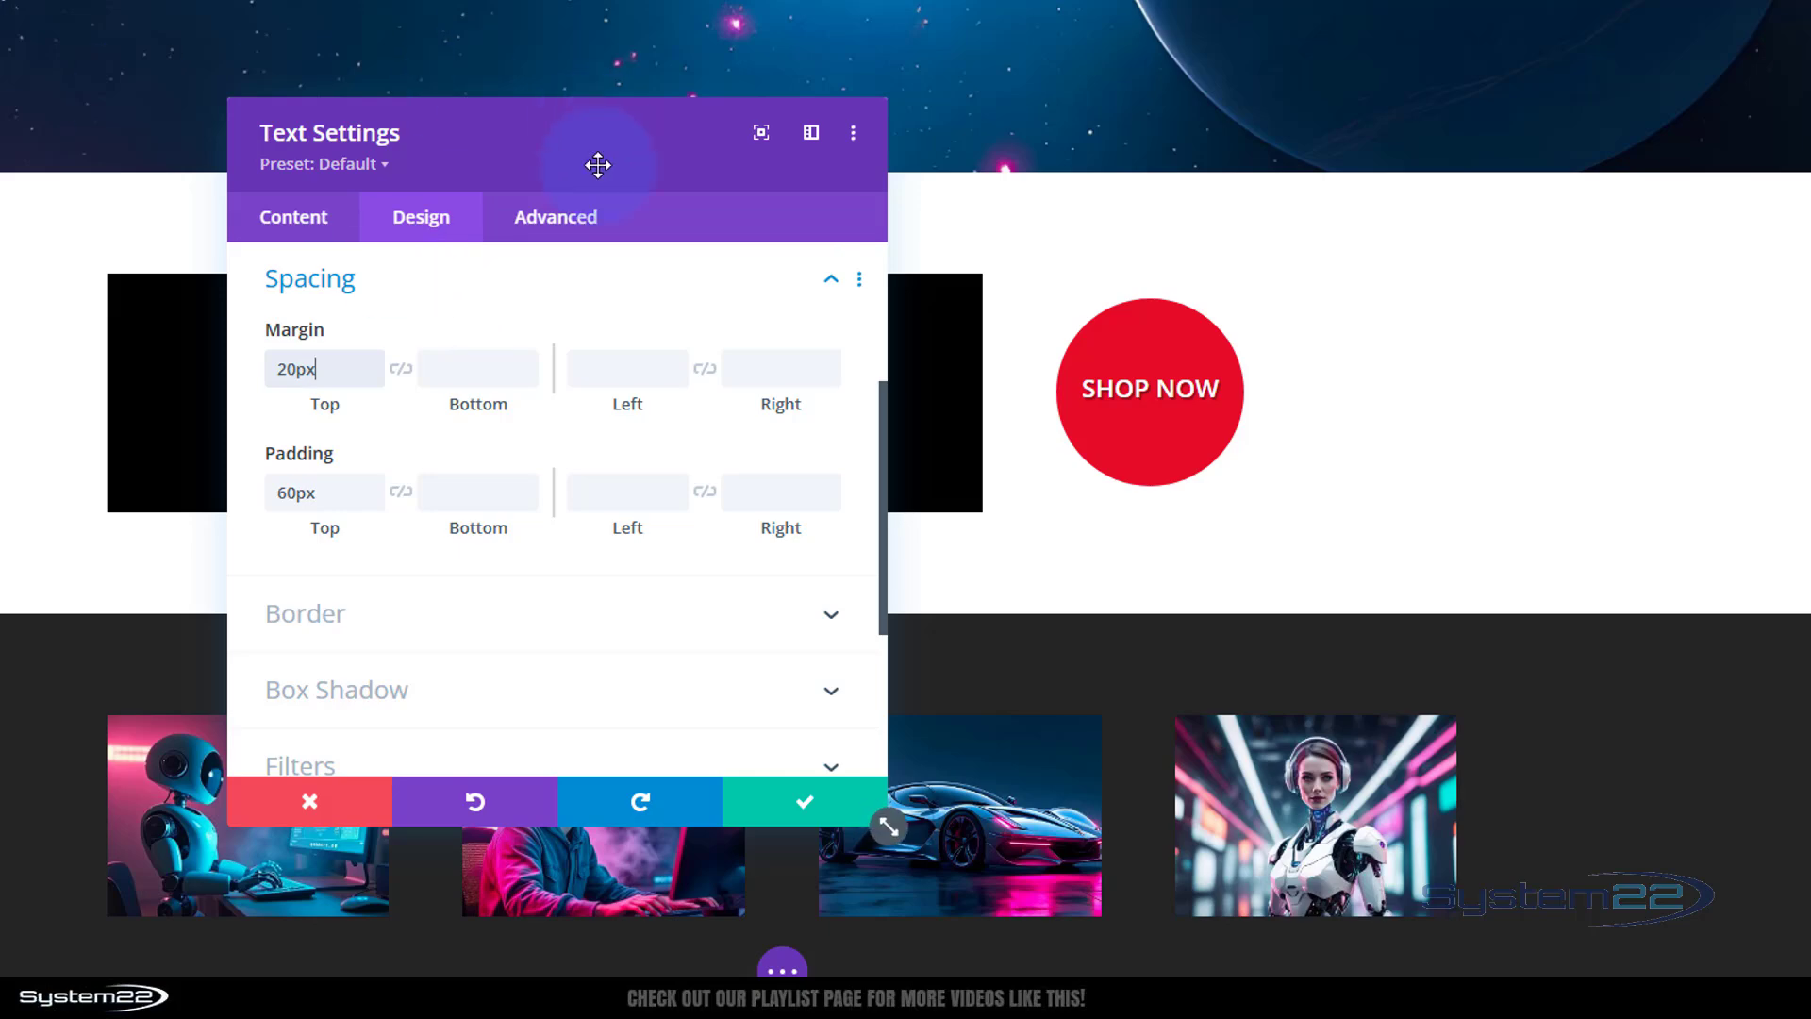
pyautogui.moveTo(596, 162); pyautogui.dragTo(1645, 214)
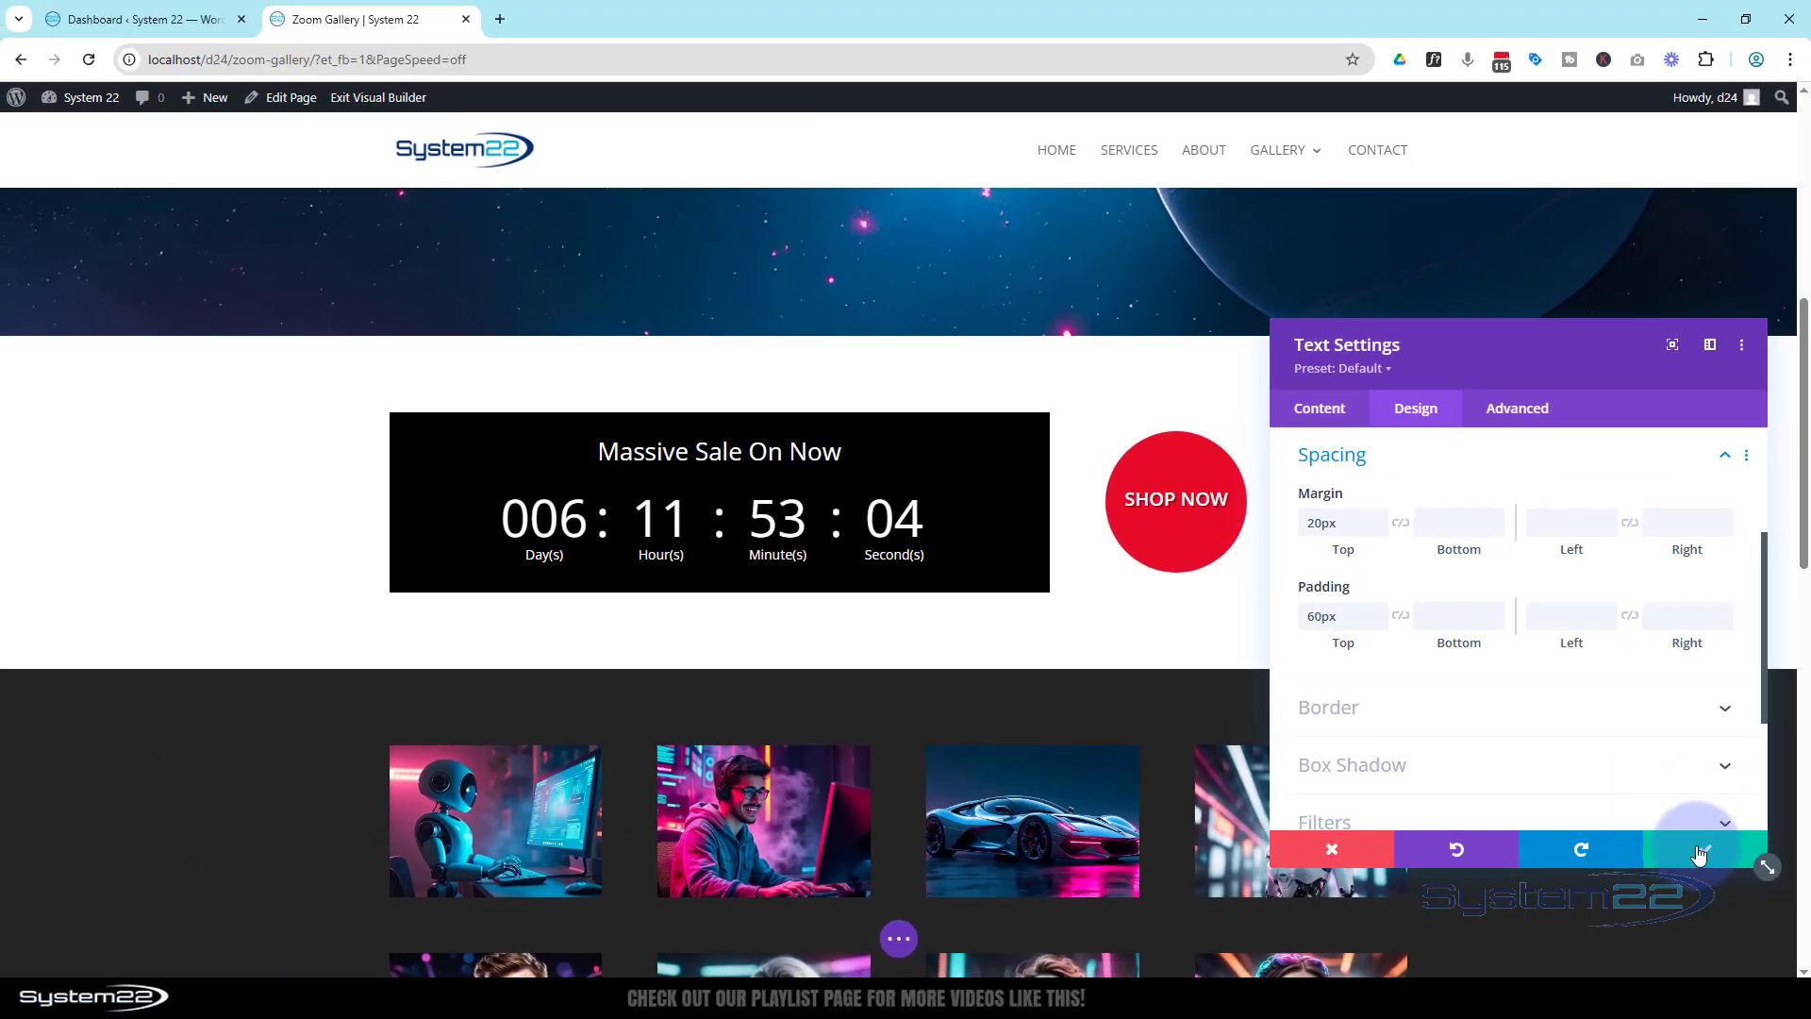
pyautogui.click(1698, 855)
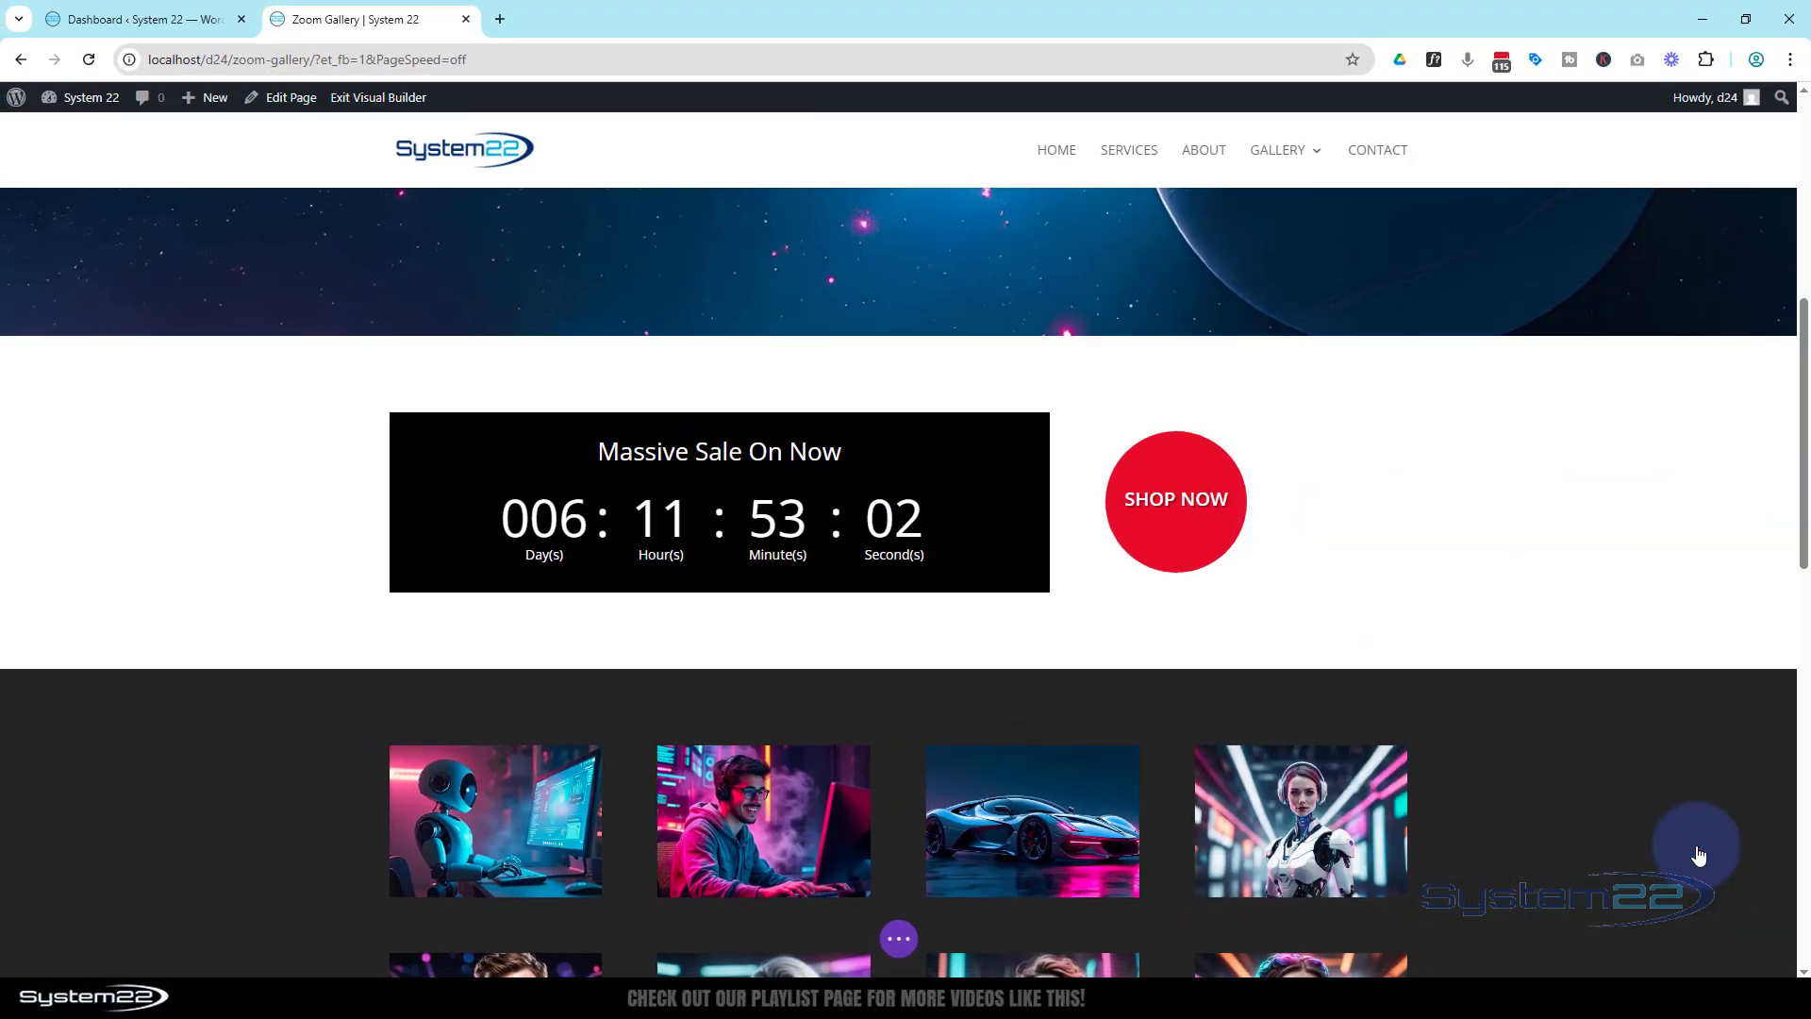
# Enable a custom gutter width of 1 for the row holding the countdown and Shop Now circle, and save the row
pyautogui.moveTo(831, 476)
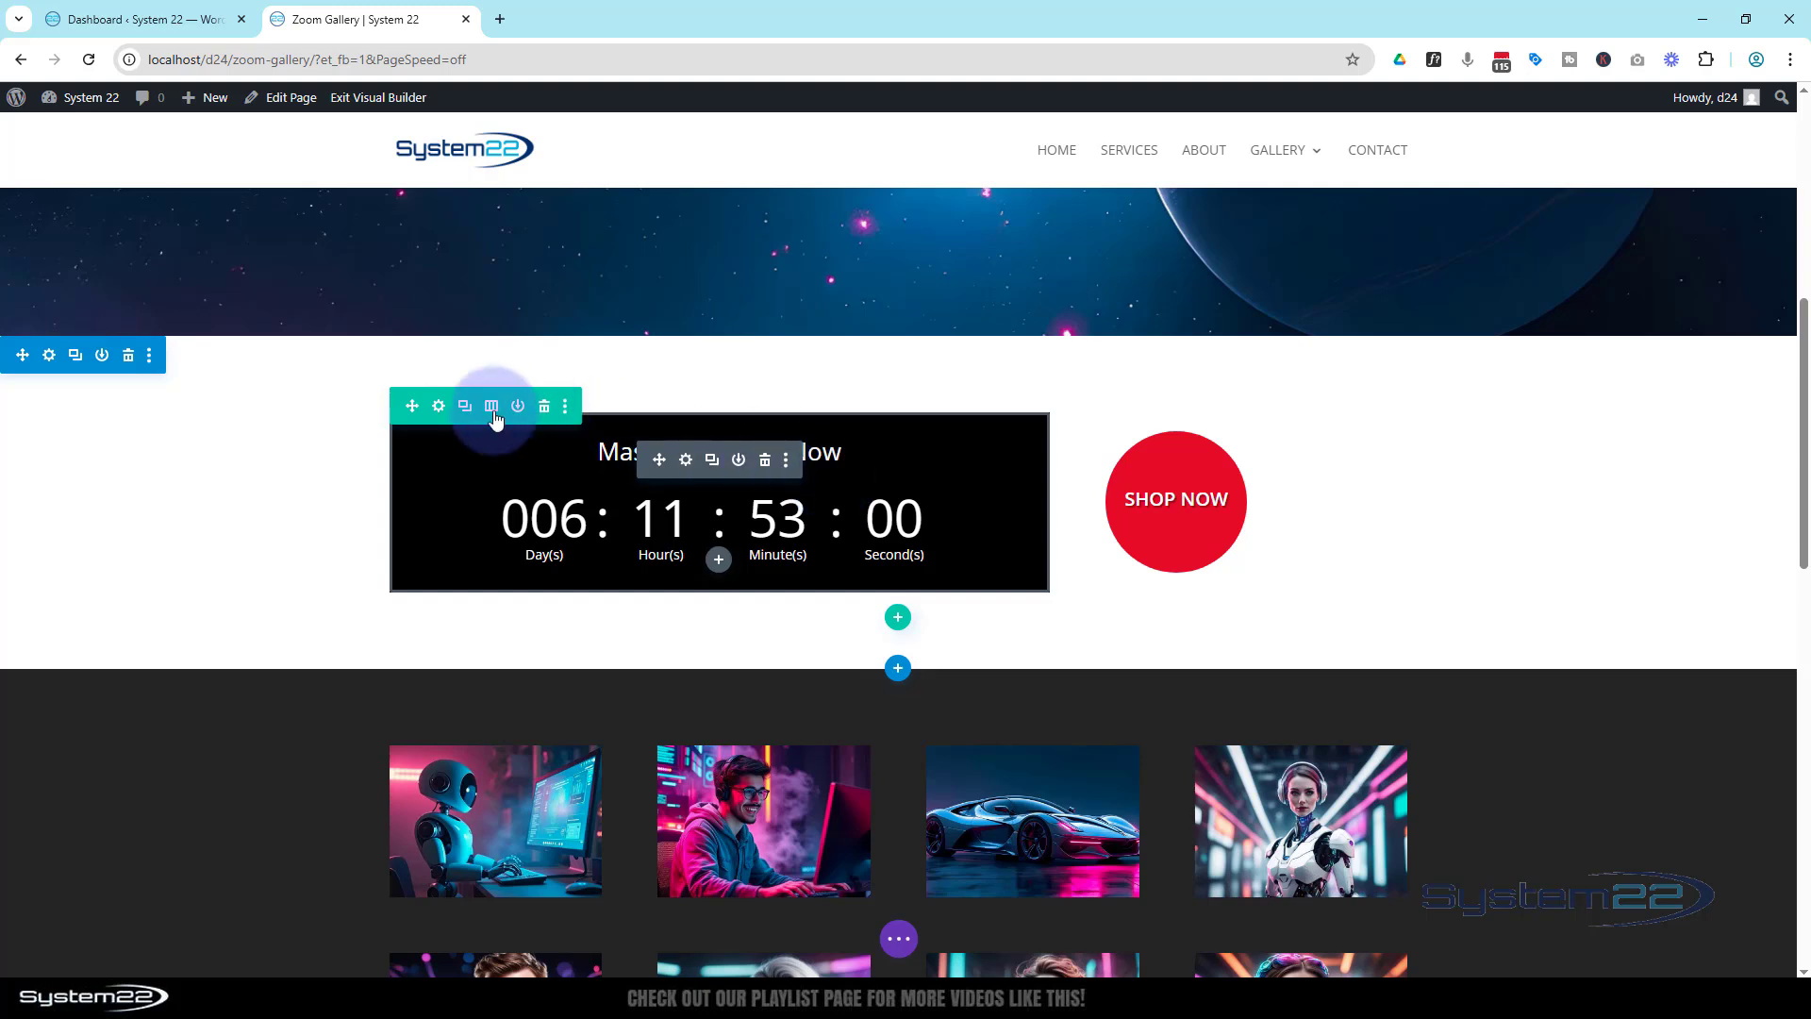
pyautogui.click(439, 406)
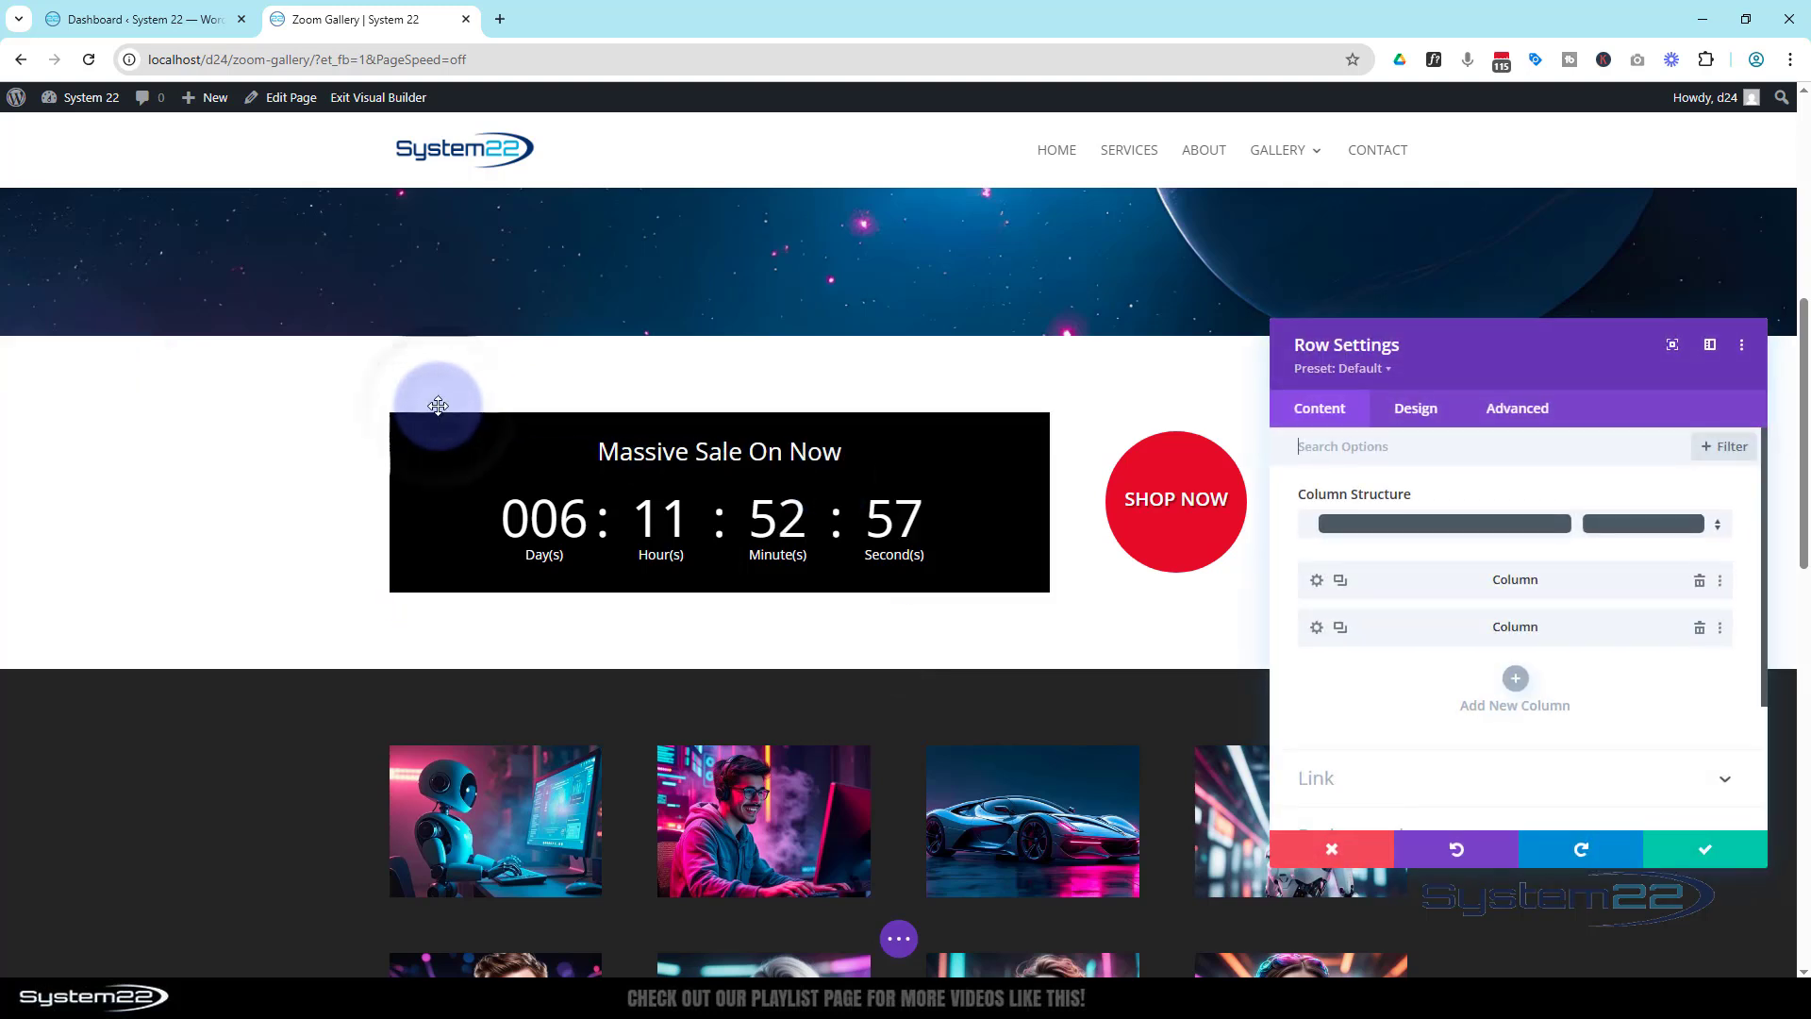
pyautogui.click(1430, 412)
pyautogui.click(1486, 494)
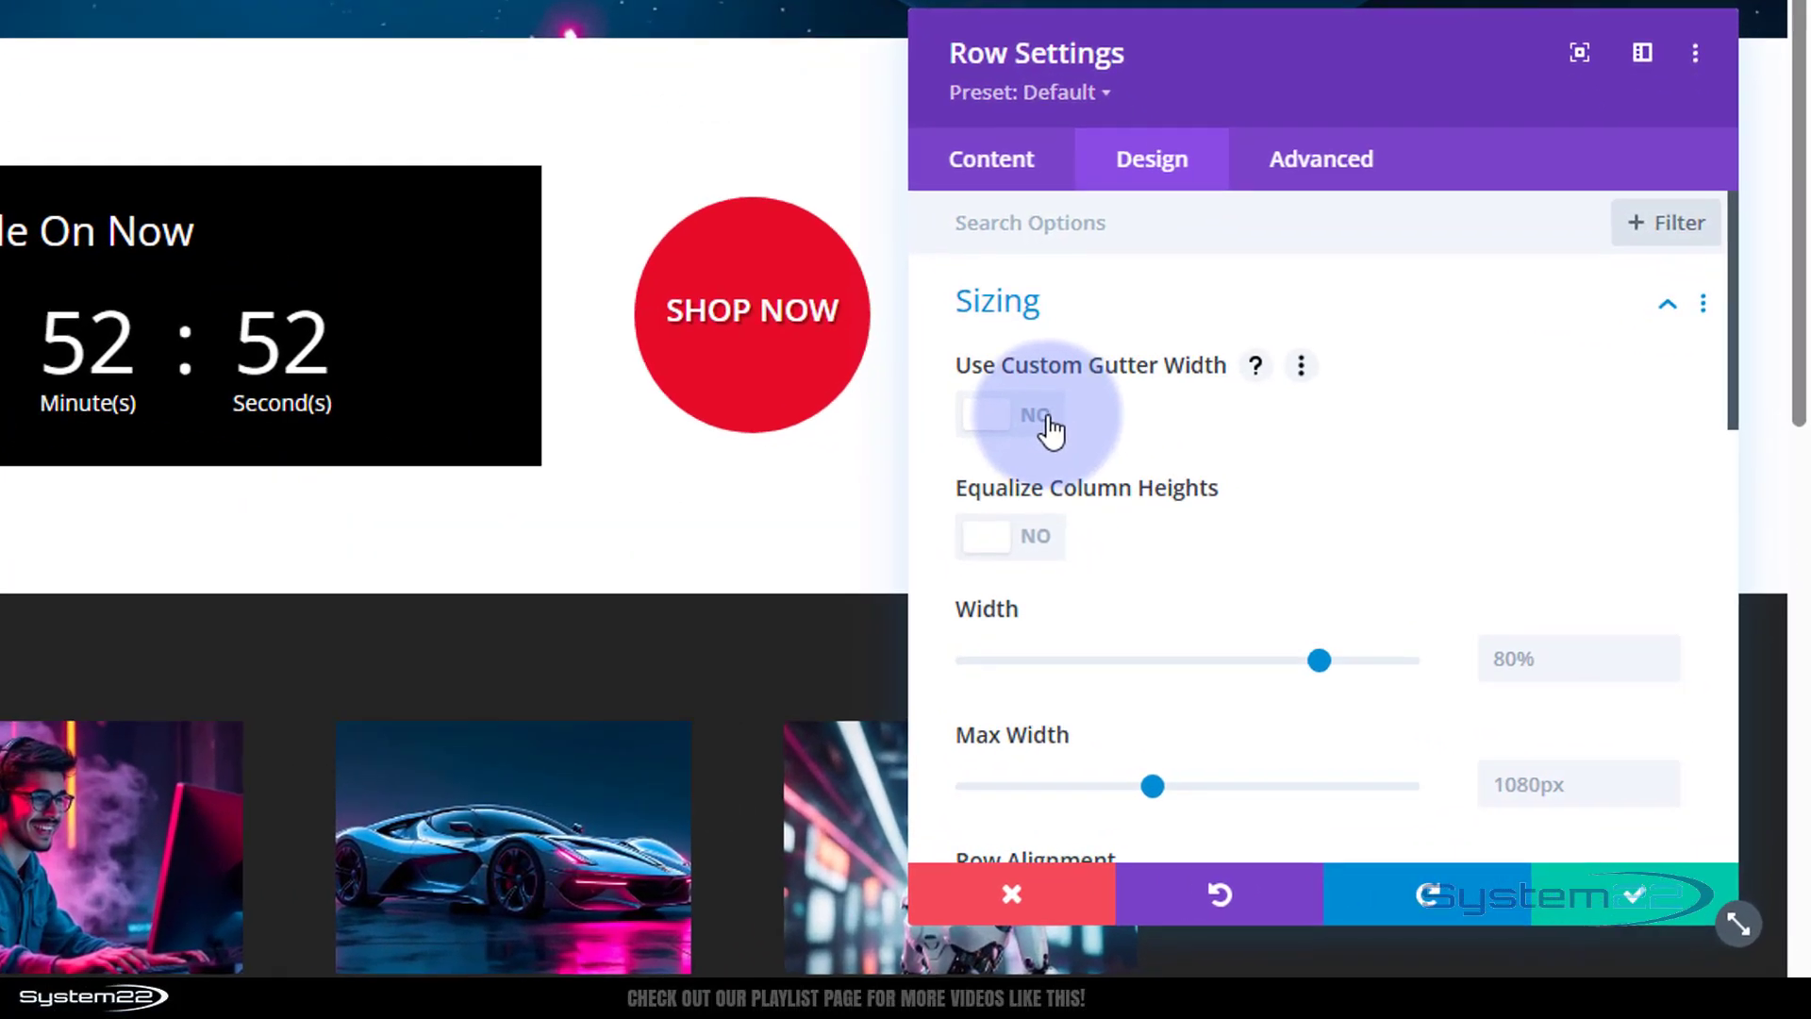
pyautogui.click(1050, 432)
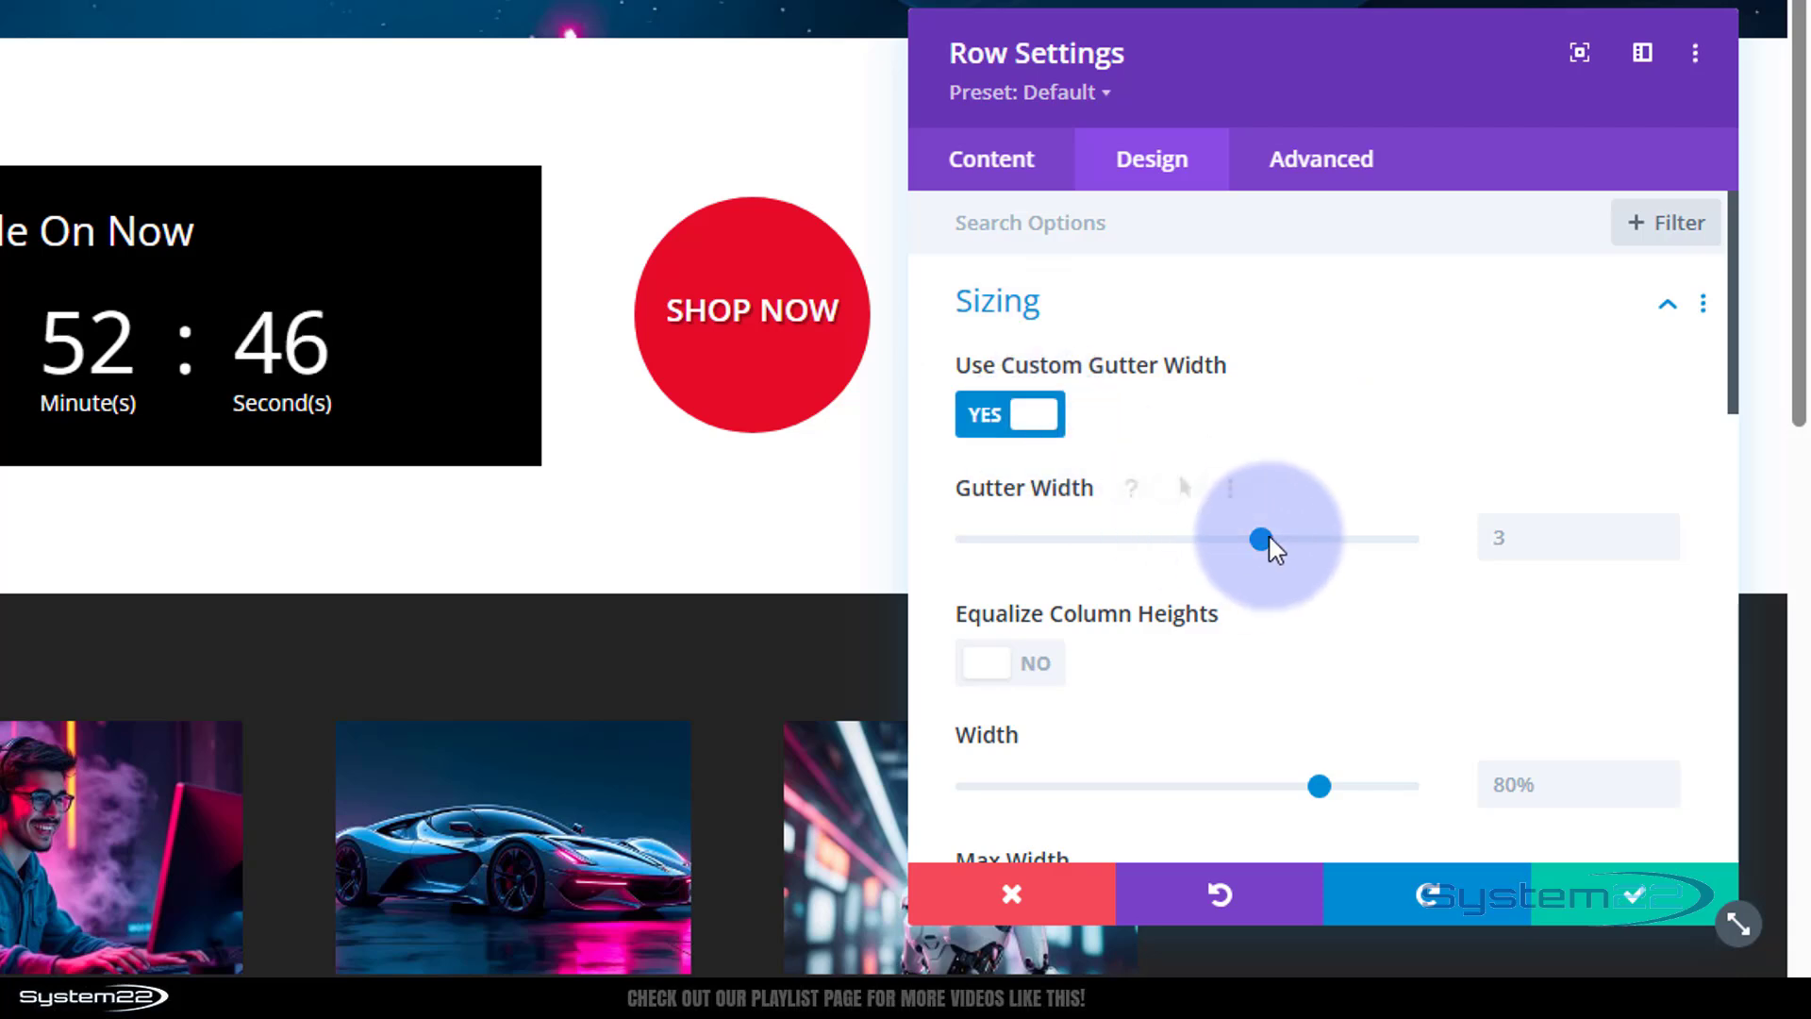
pyautogui.moveTo(1261, 534); pyautogui.dragTo(922, 552)
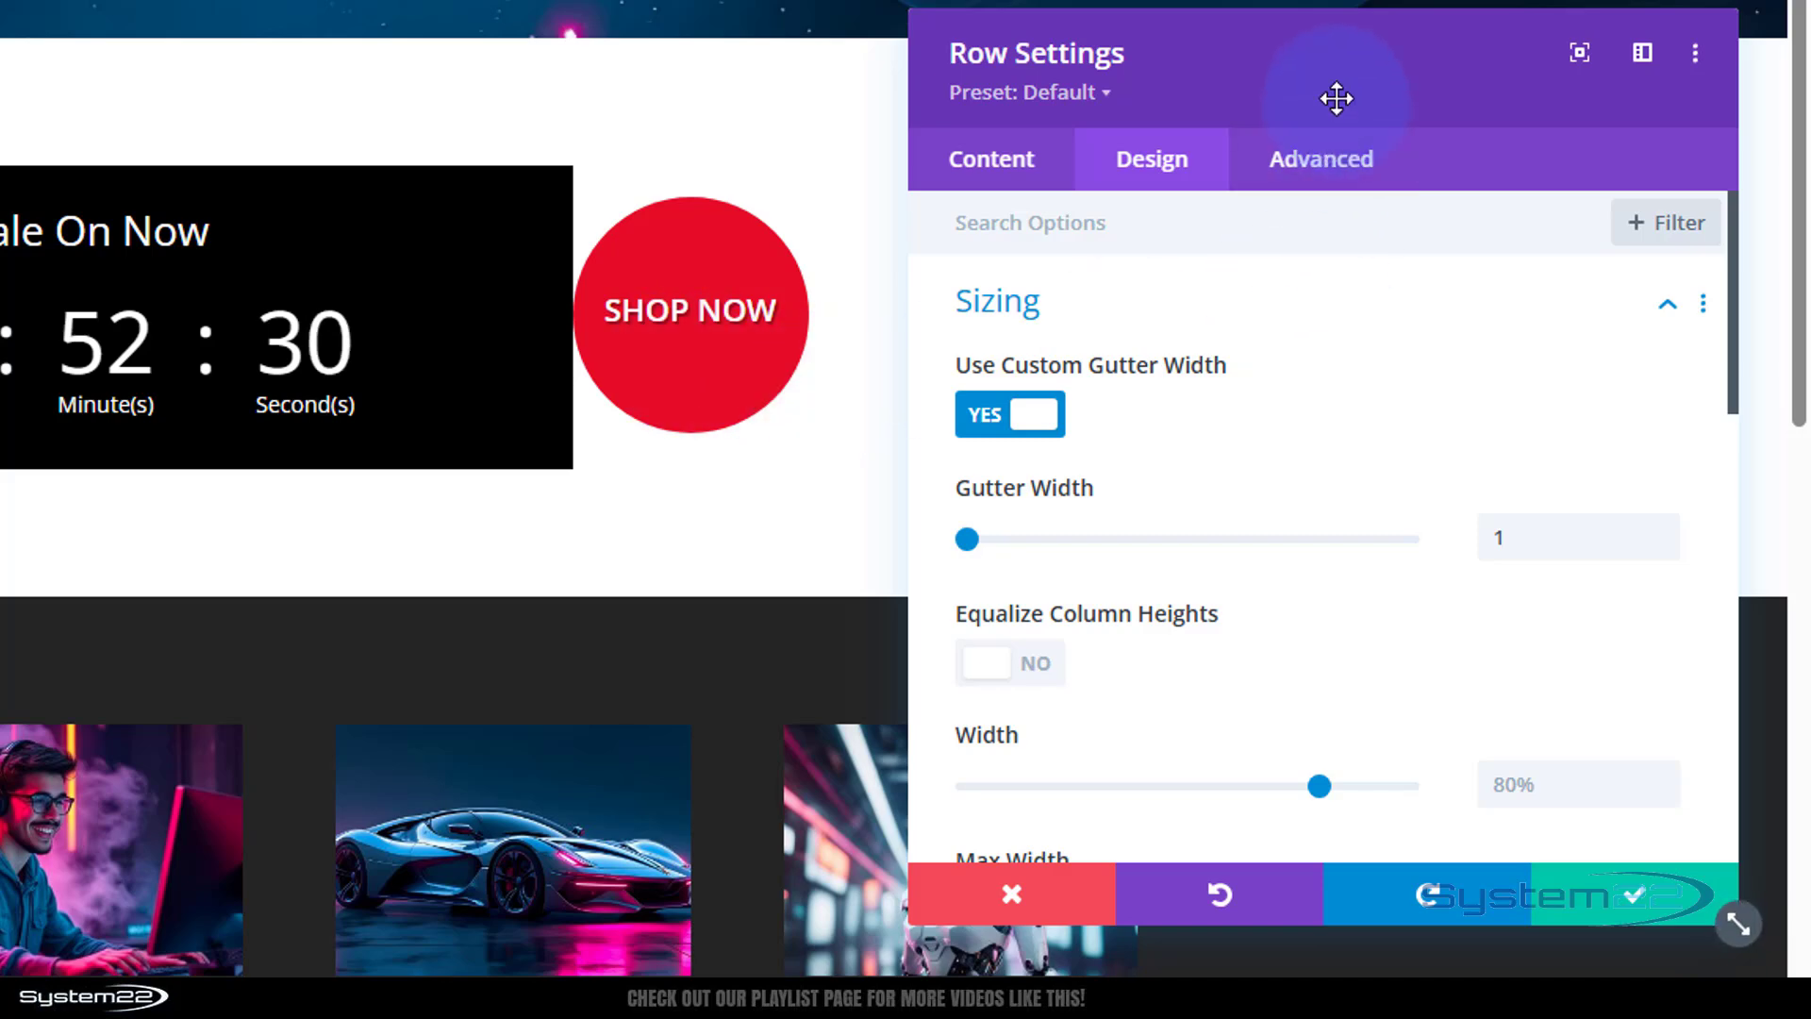
pyautogui.click(1609, 897)
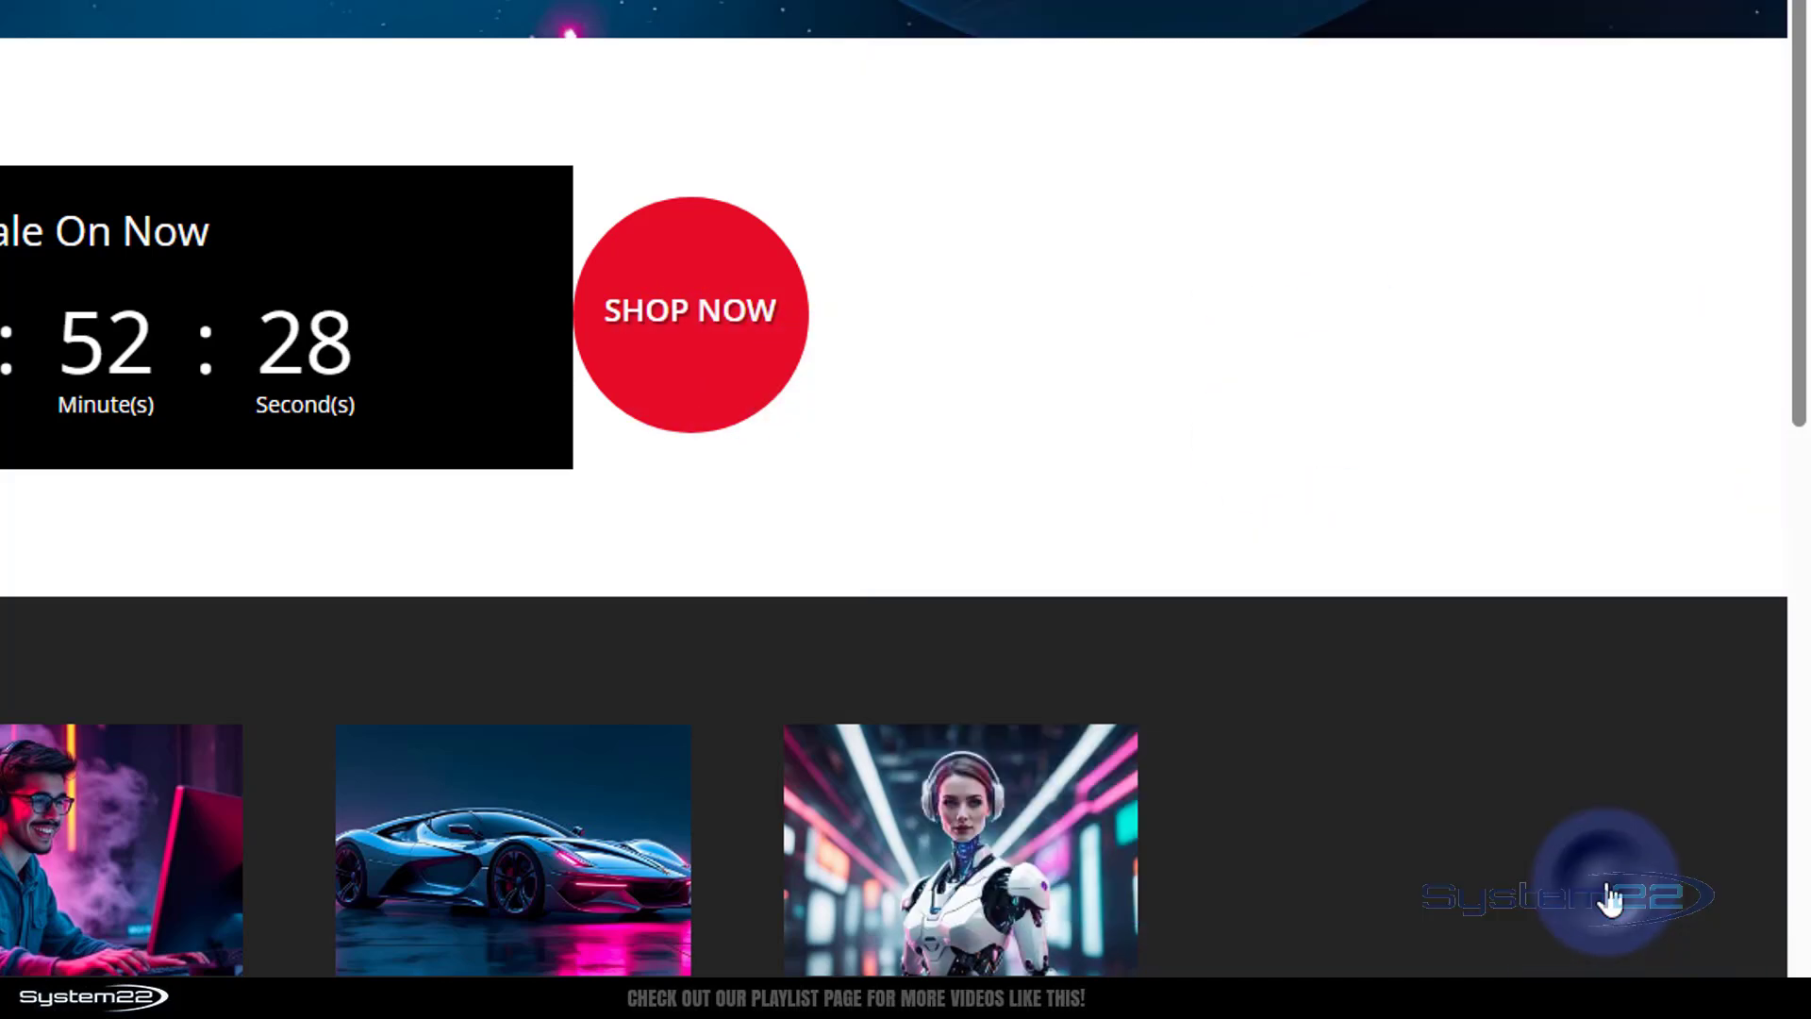
# Set the Shop Now module's alignment to center within its column and save the module
pyautogui.moveTo(707, 337)
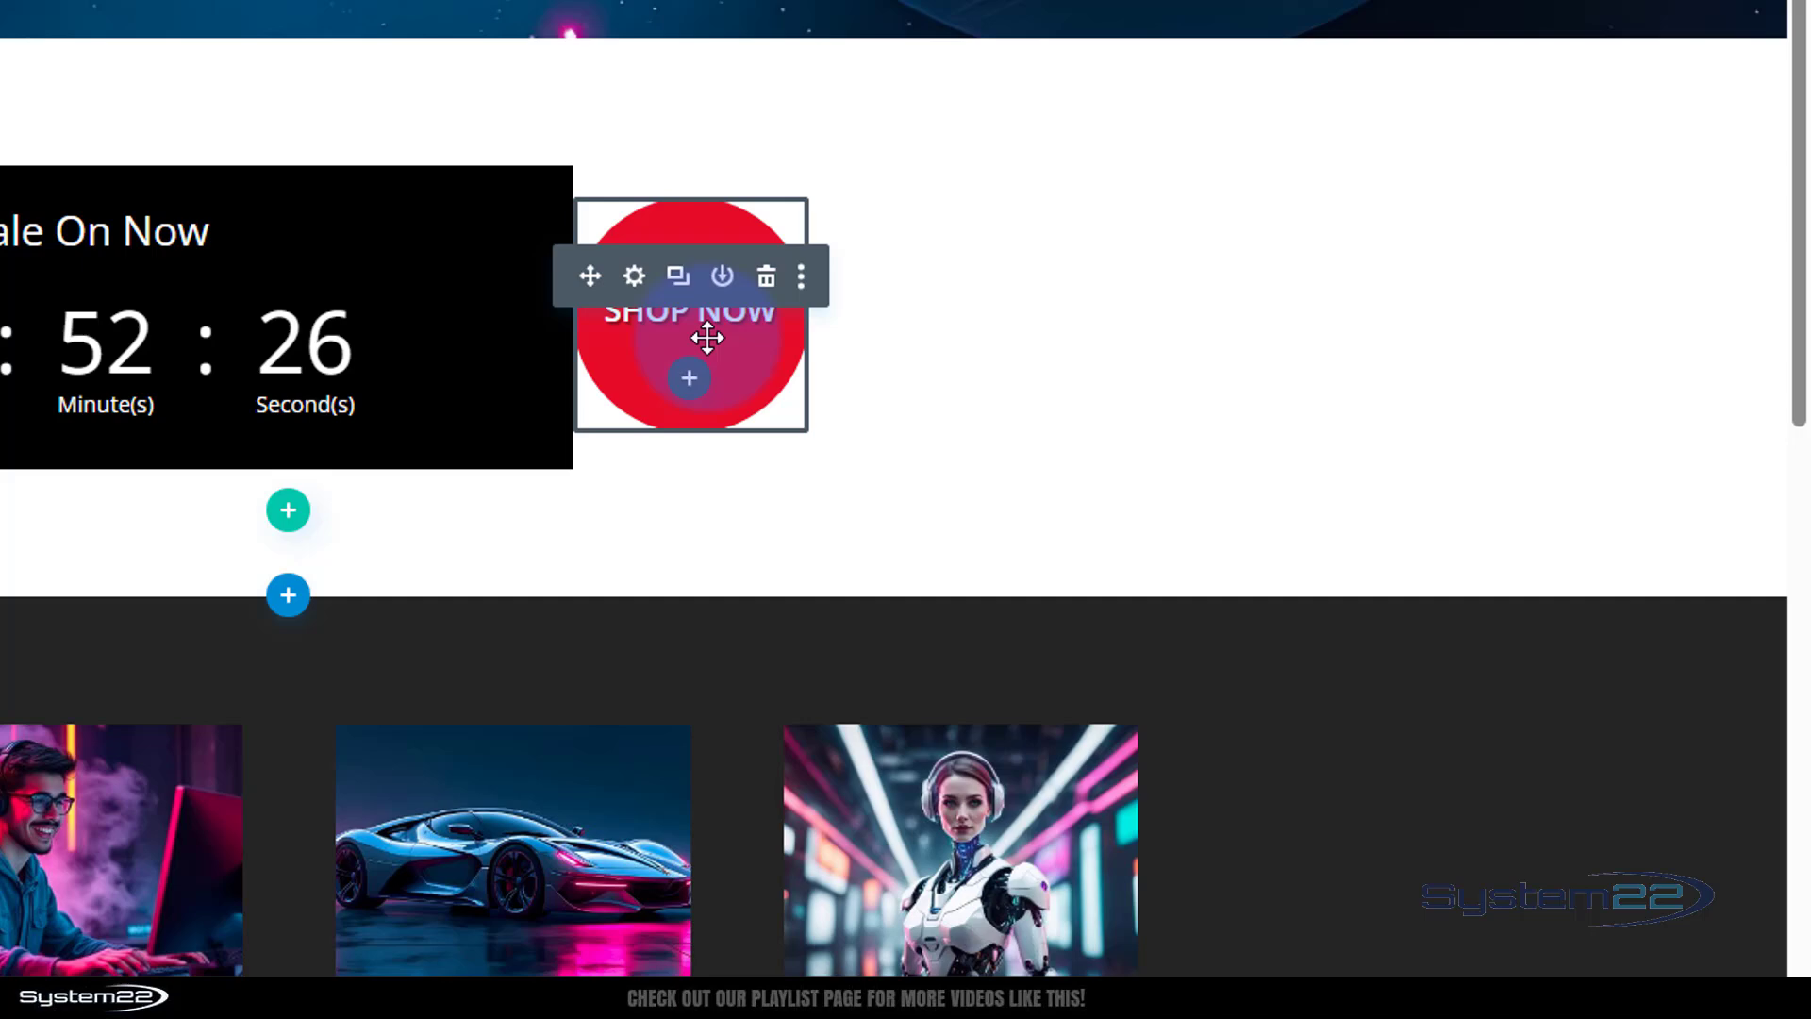
pyautogui.click(634, 279)
pyautogui.click(1166, 176)
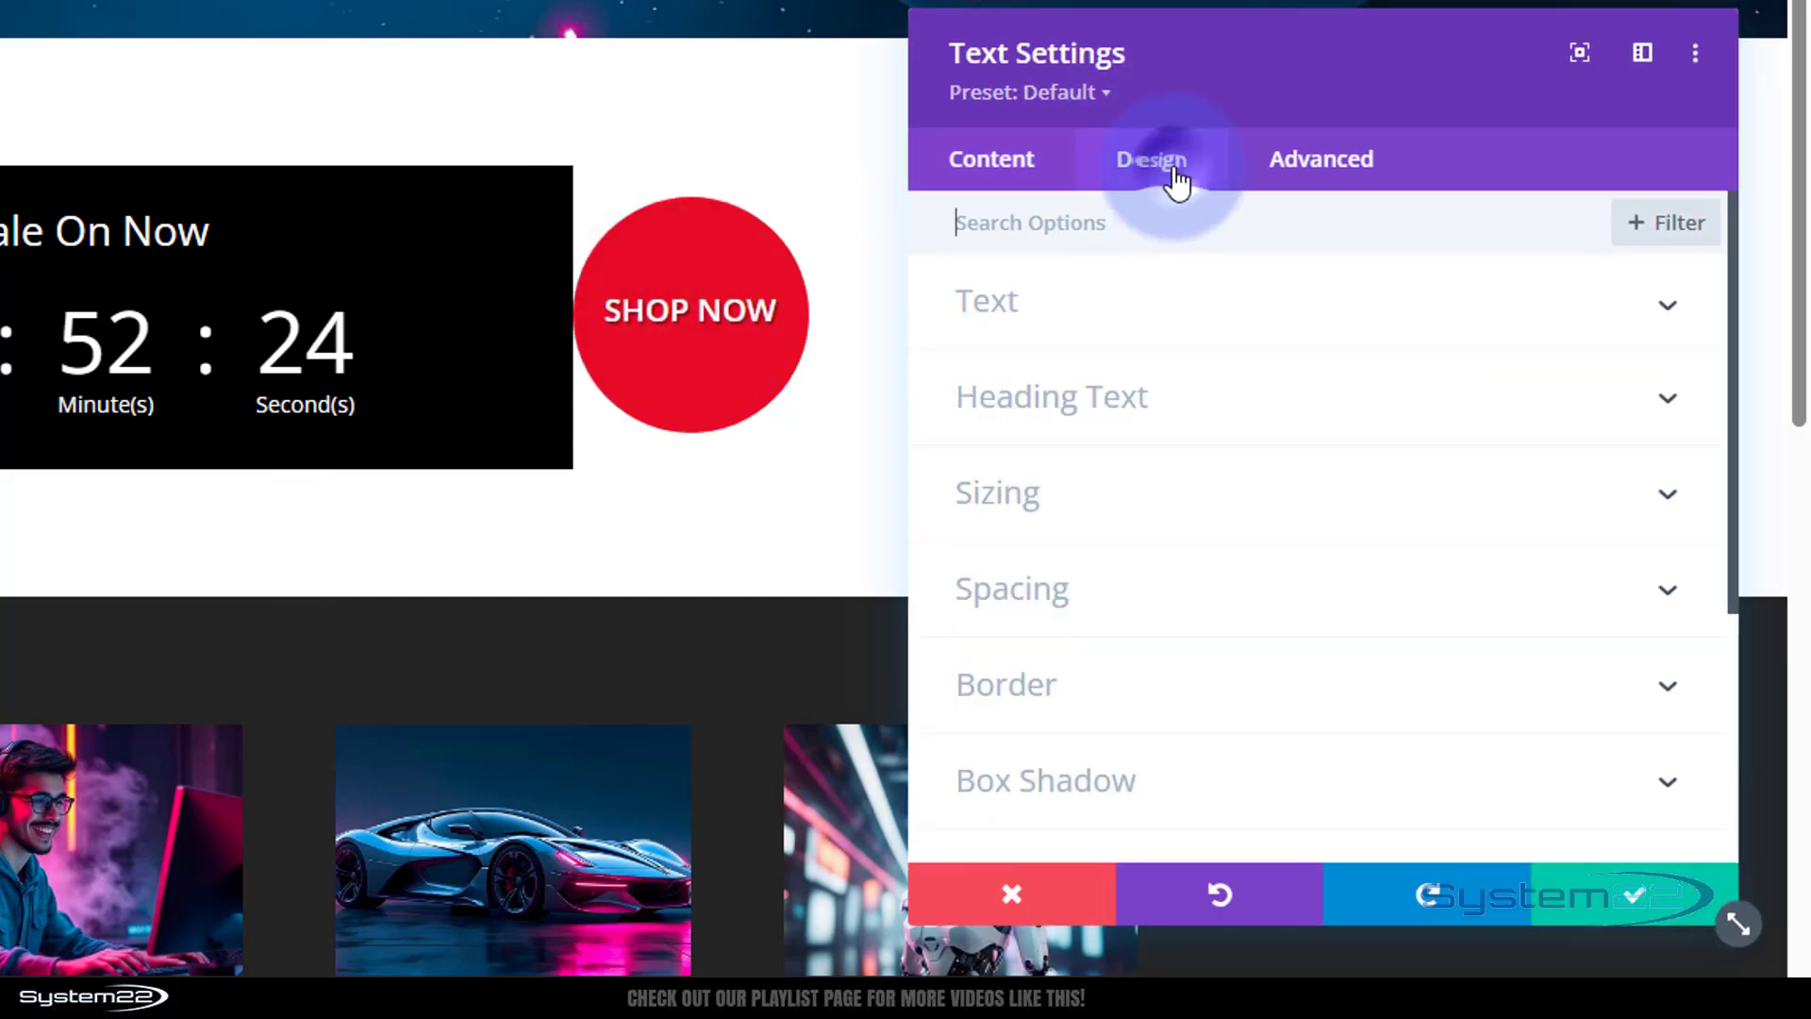
pyautogui.click(1228, 512)
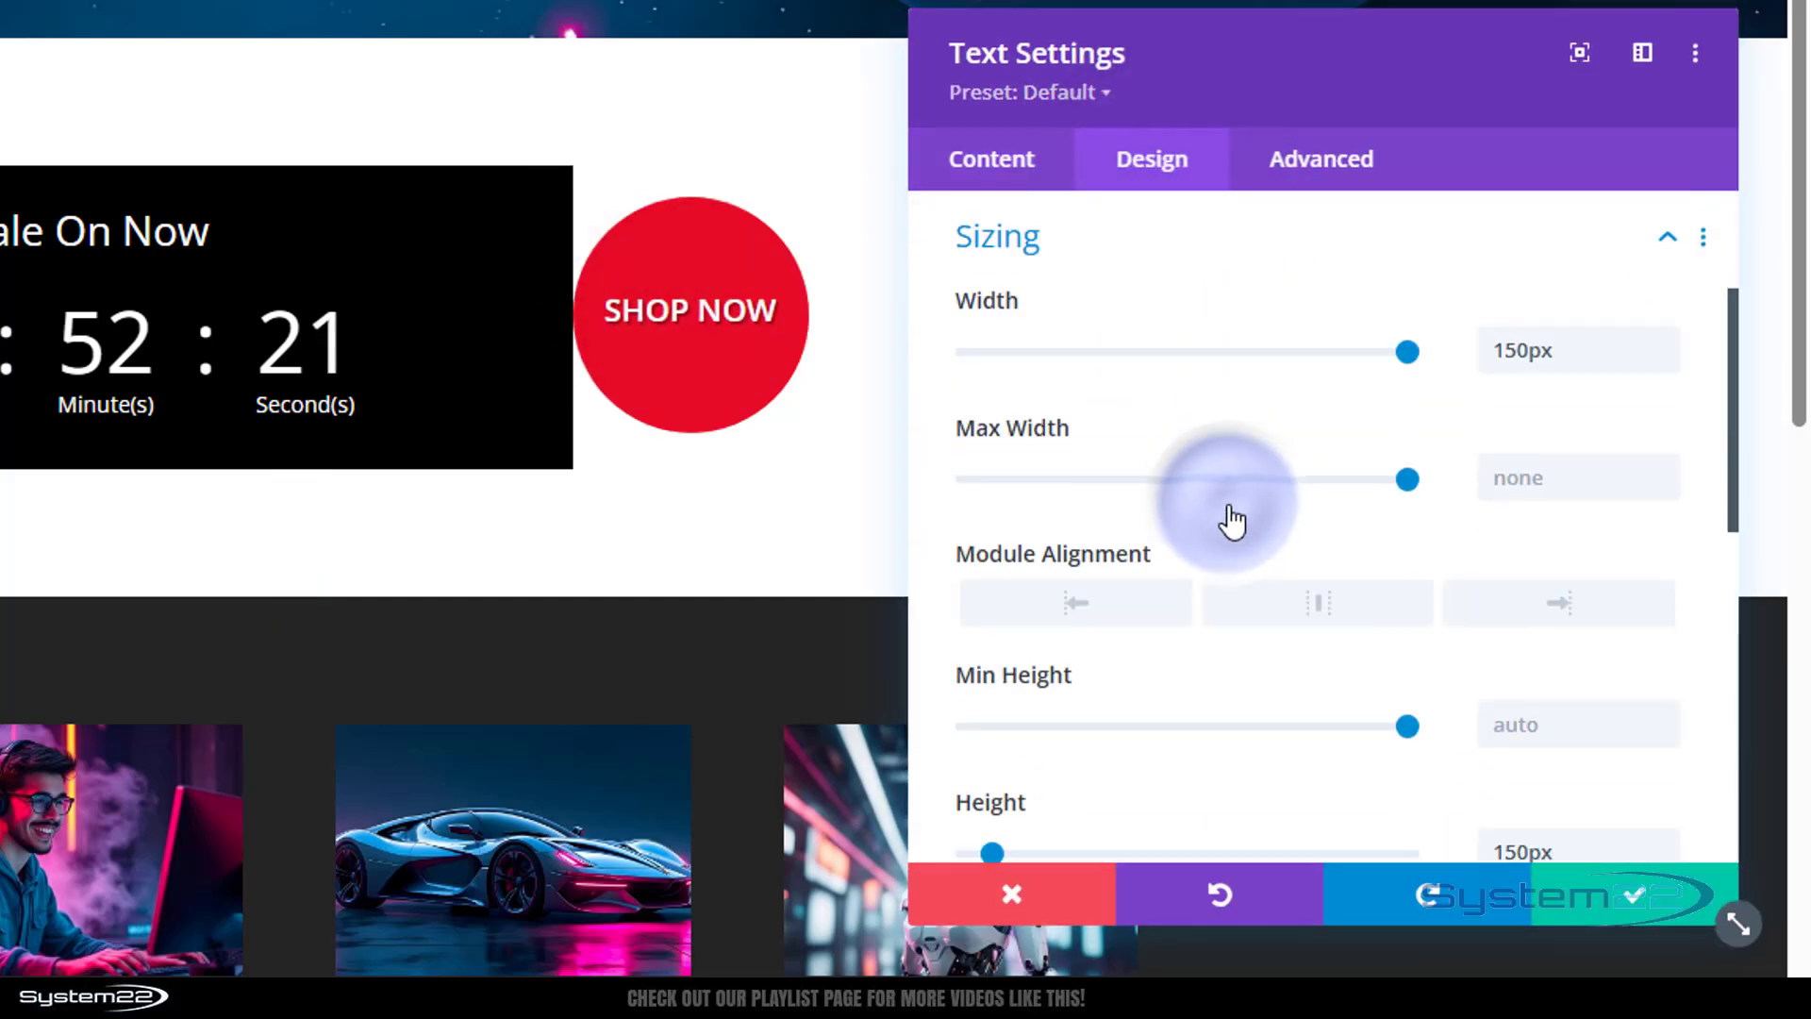
pyautogui.click(1308, 606)
pyautogui.moveTo(1324, 85); pyautogui.dragTo(0, 555)
pyautogui.moveTo(484, 615); pyautogui.dragTo(462, 5)
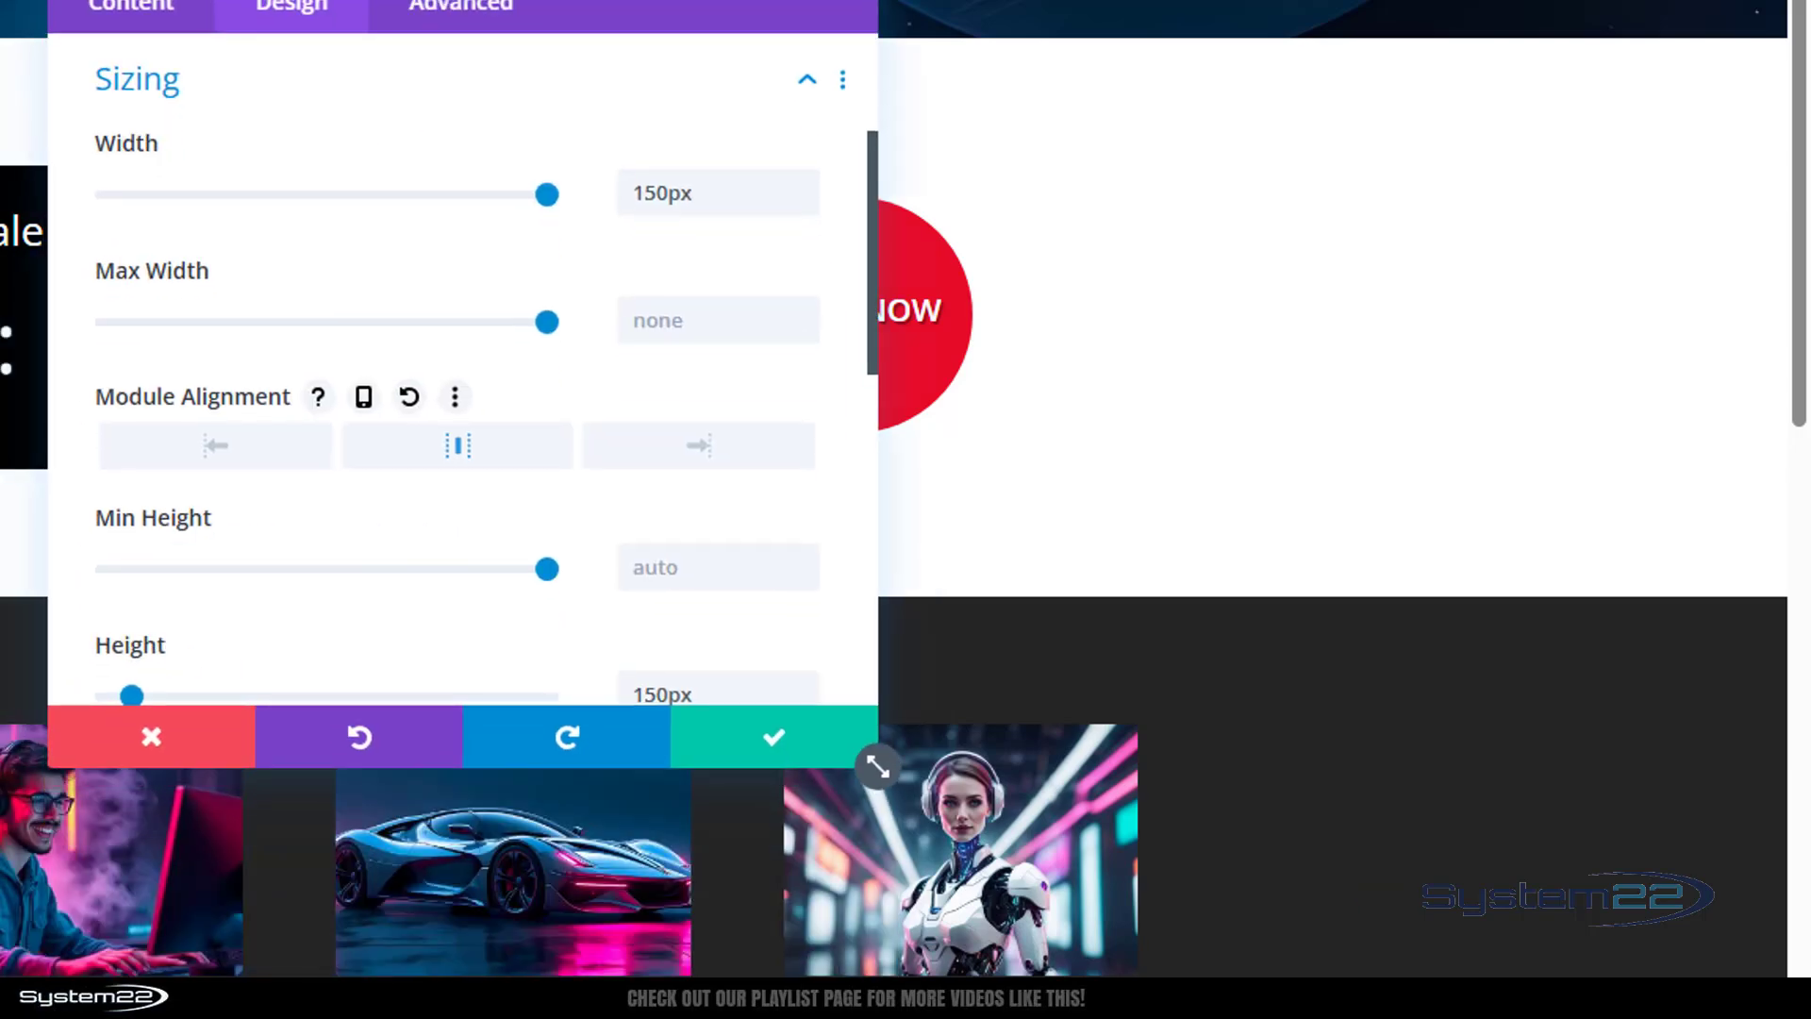
pyautogui.click(823, 745)
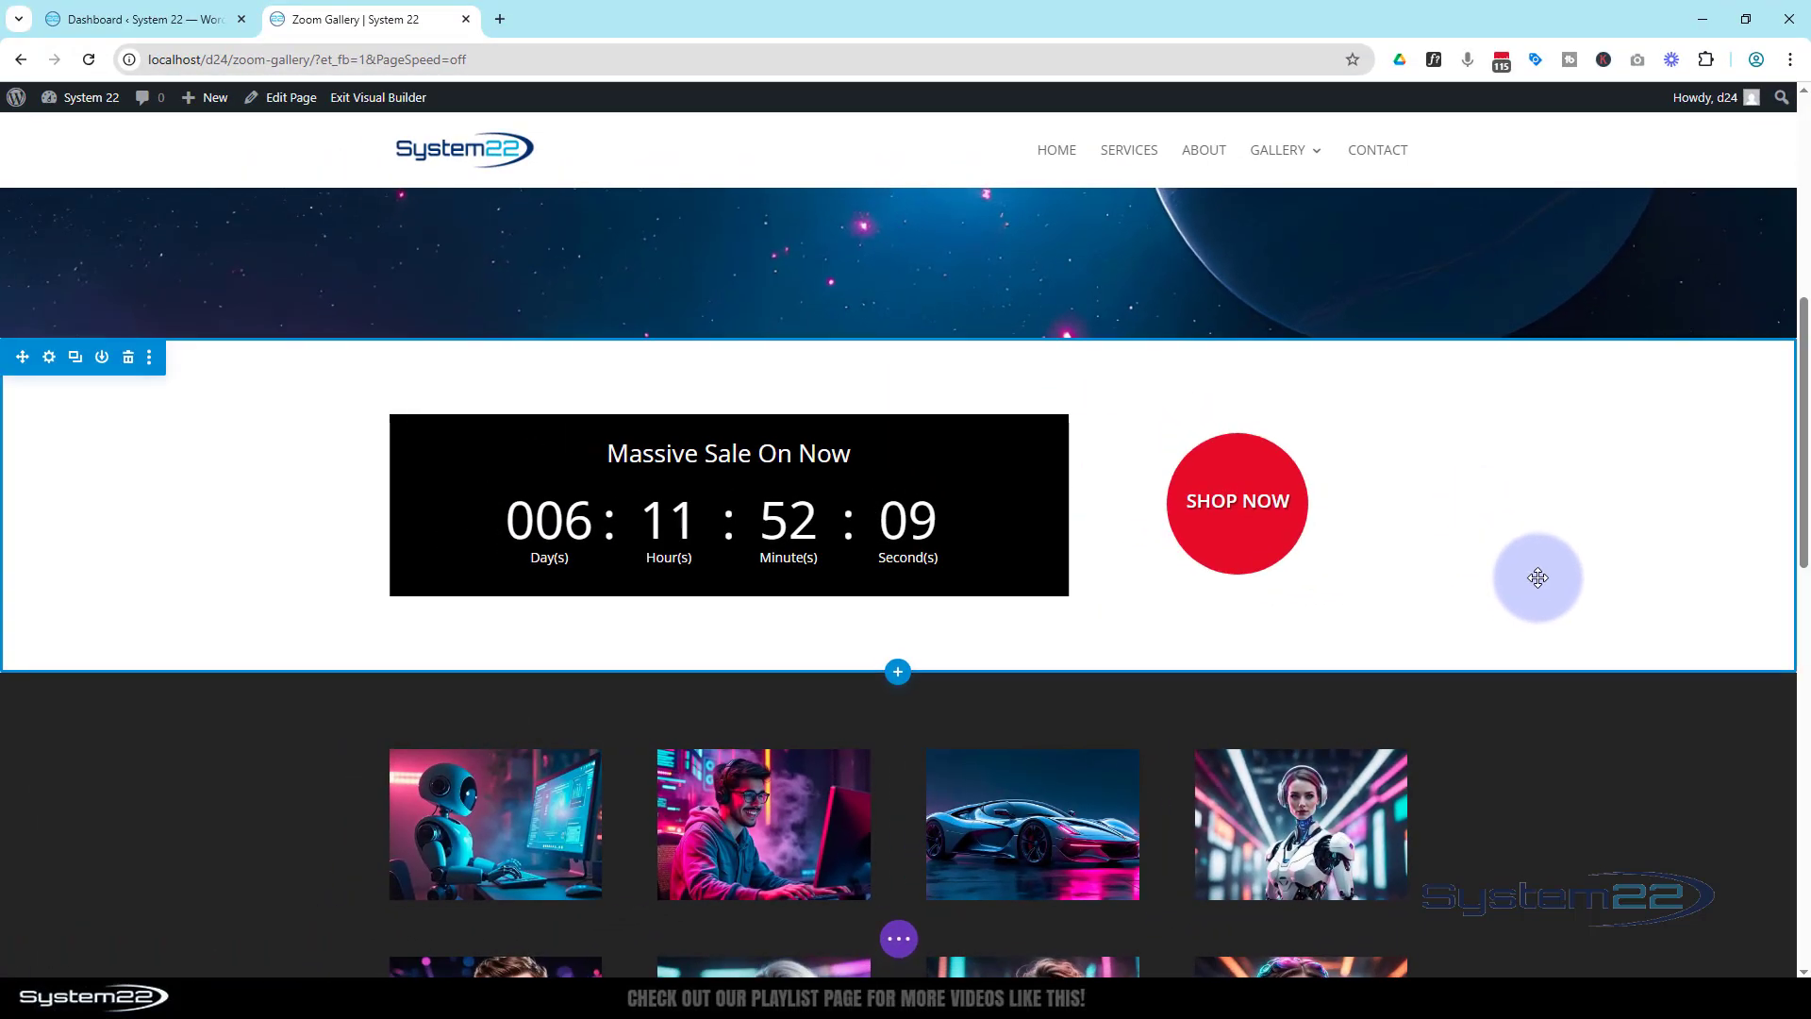
pyautogui.scroll(4, 1537, 577)
pyautogui.scroll(-4, 1544, 562)
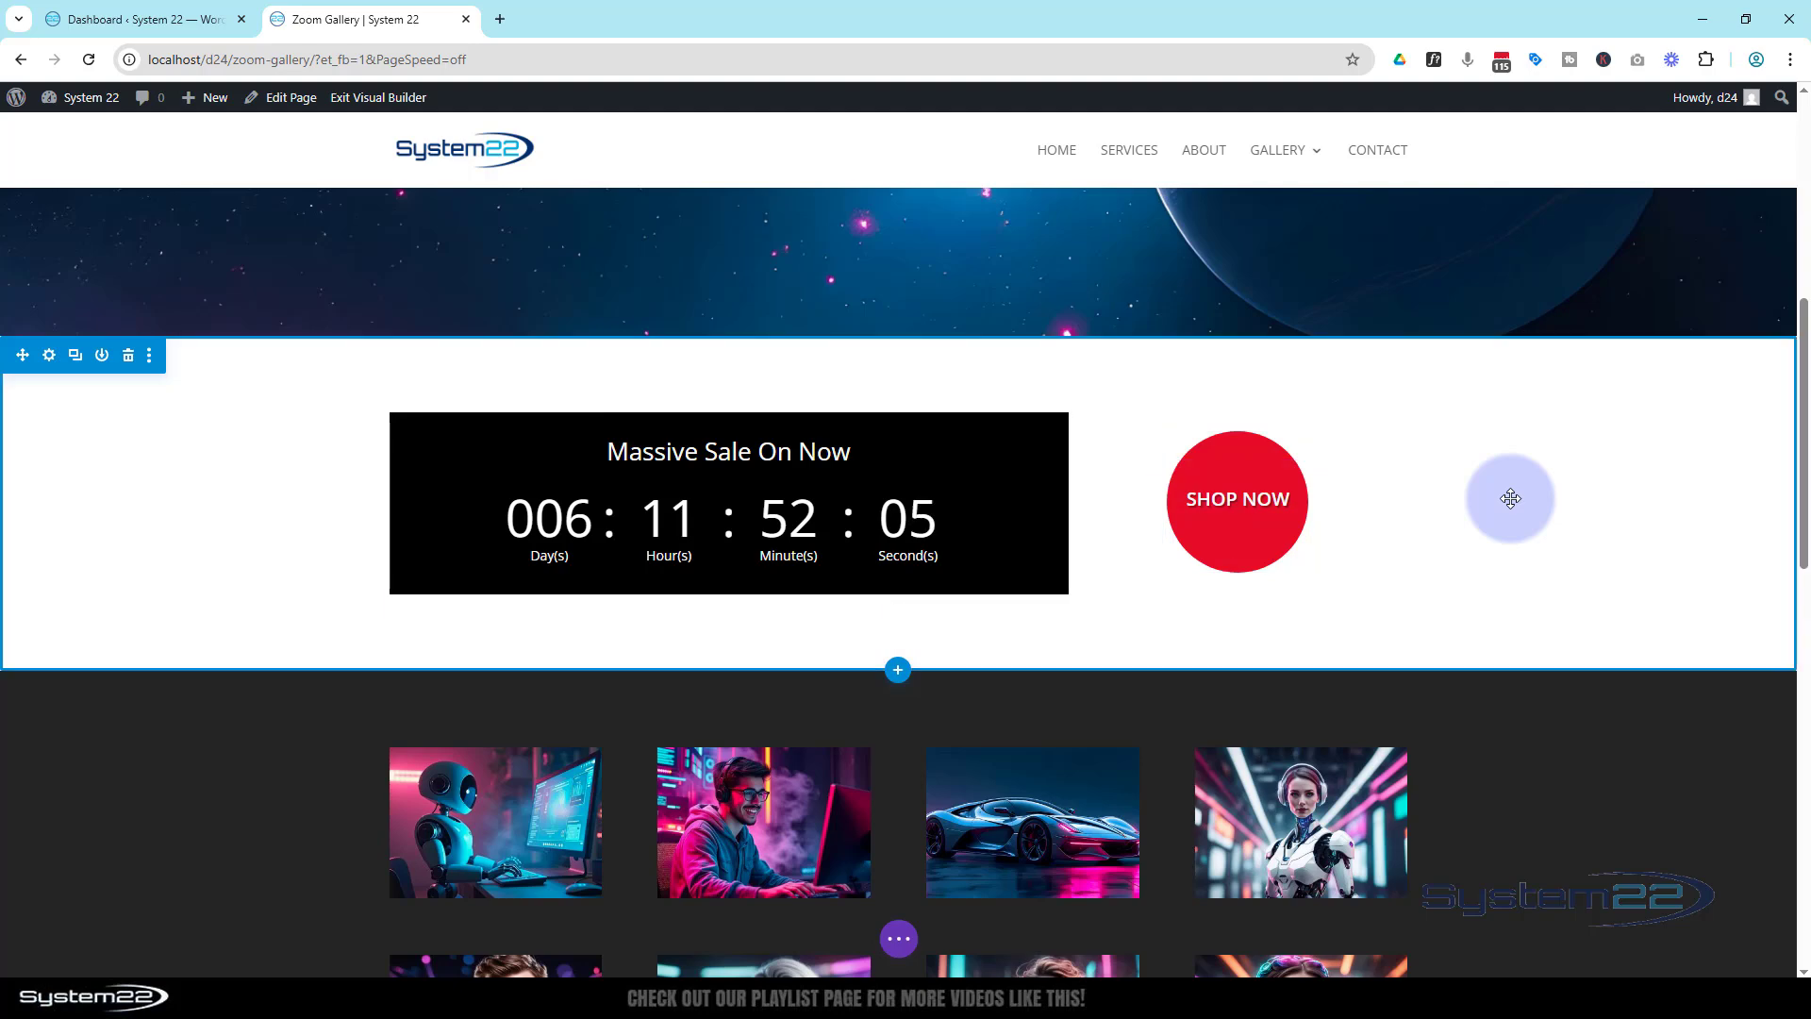
pyautogui.scroll(-5, 1511, 504)
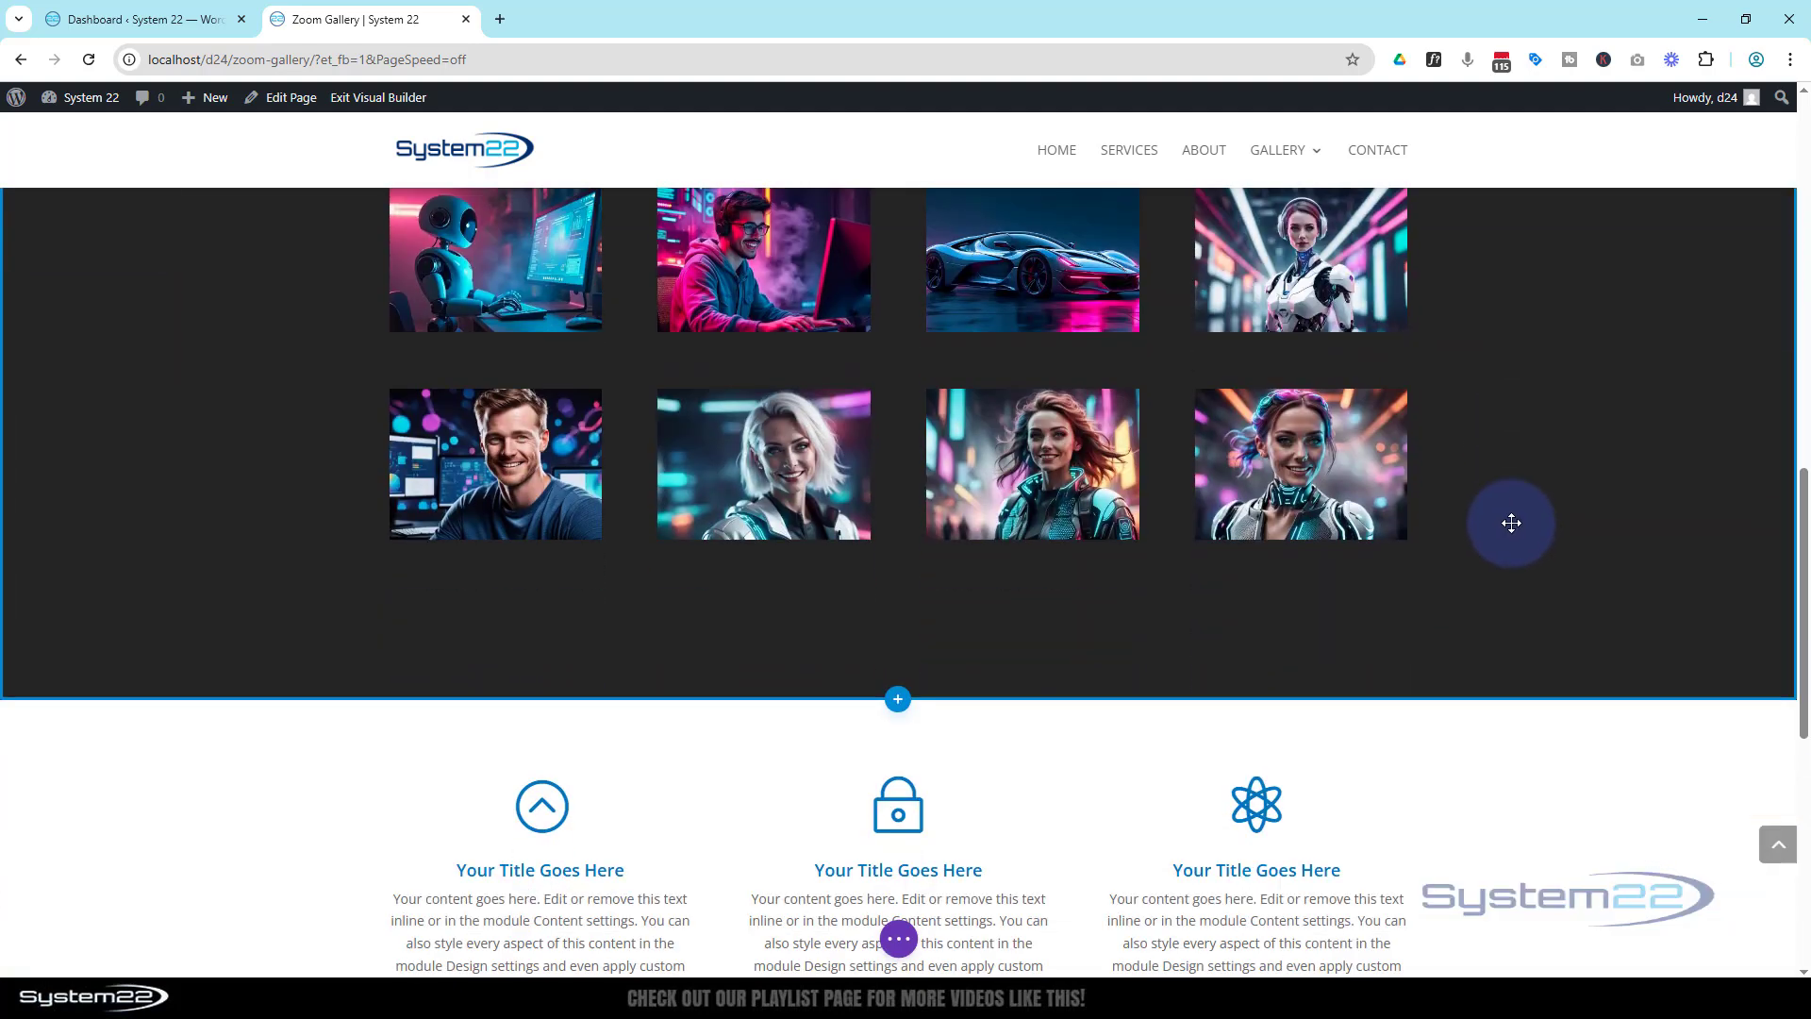
pyautogui.scroll(2, 1511, 523)
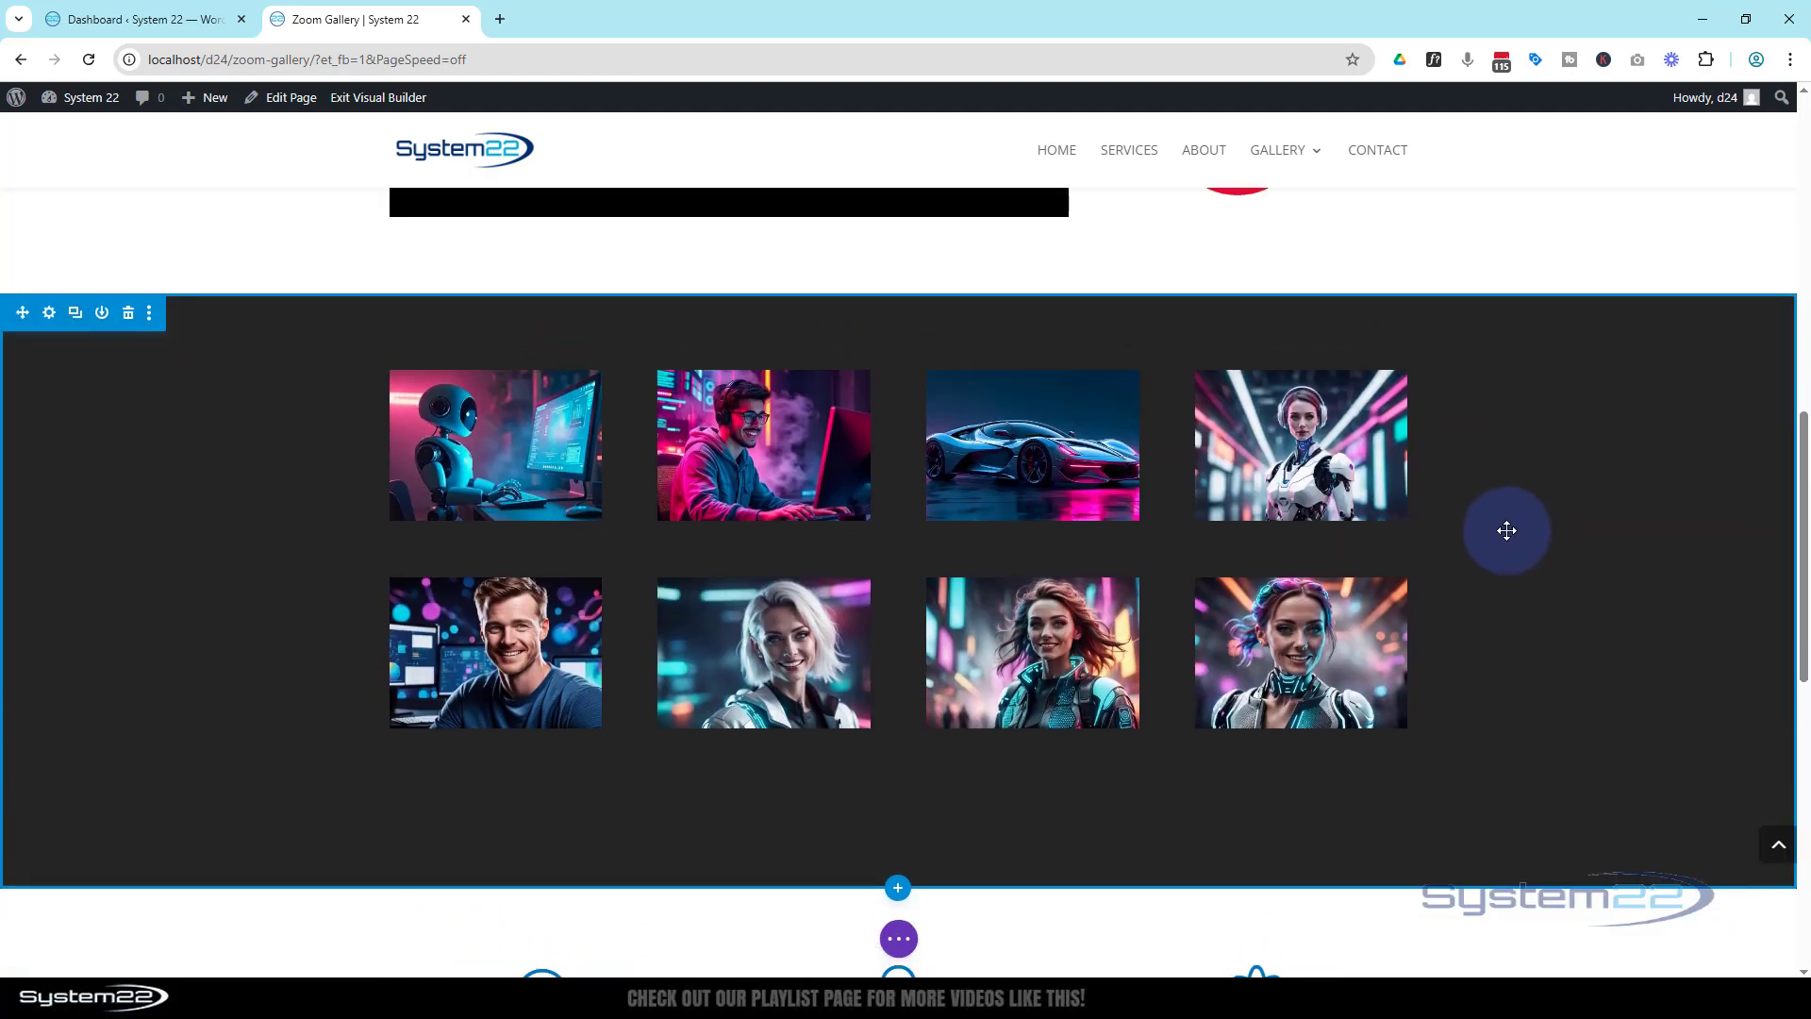
pyautogui.scroll(4, 1507, 531)
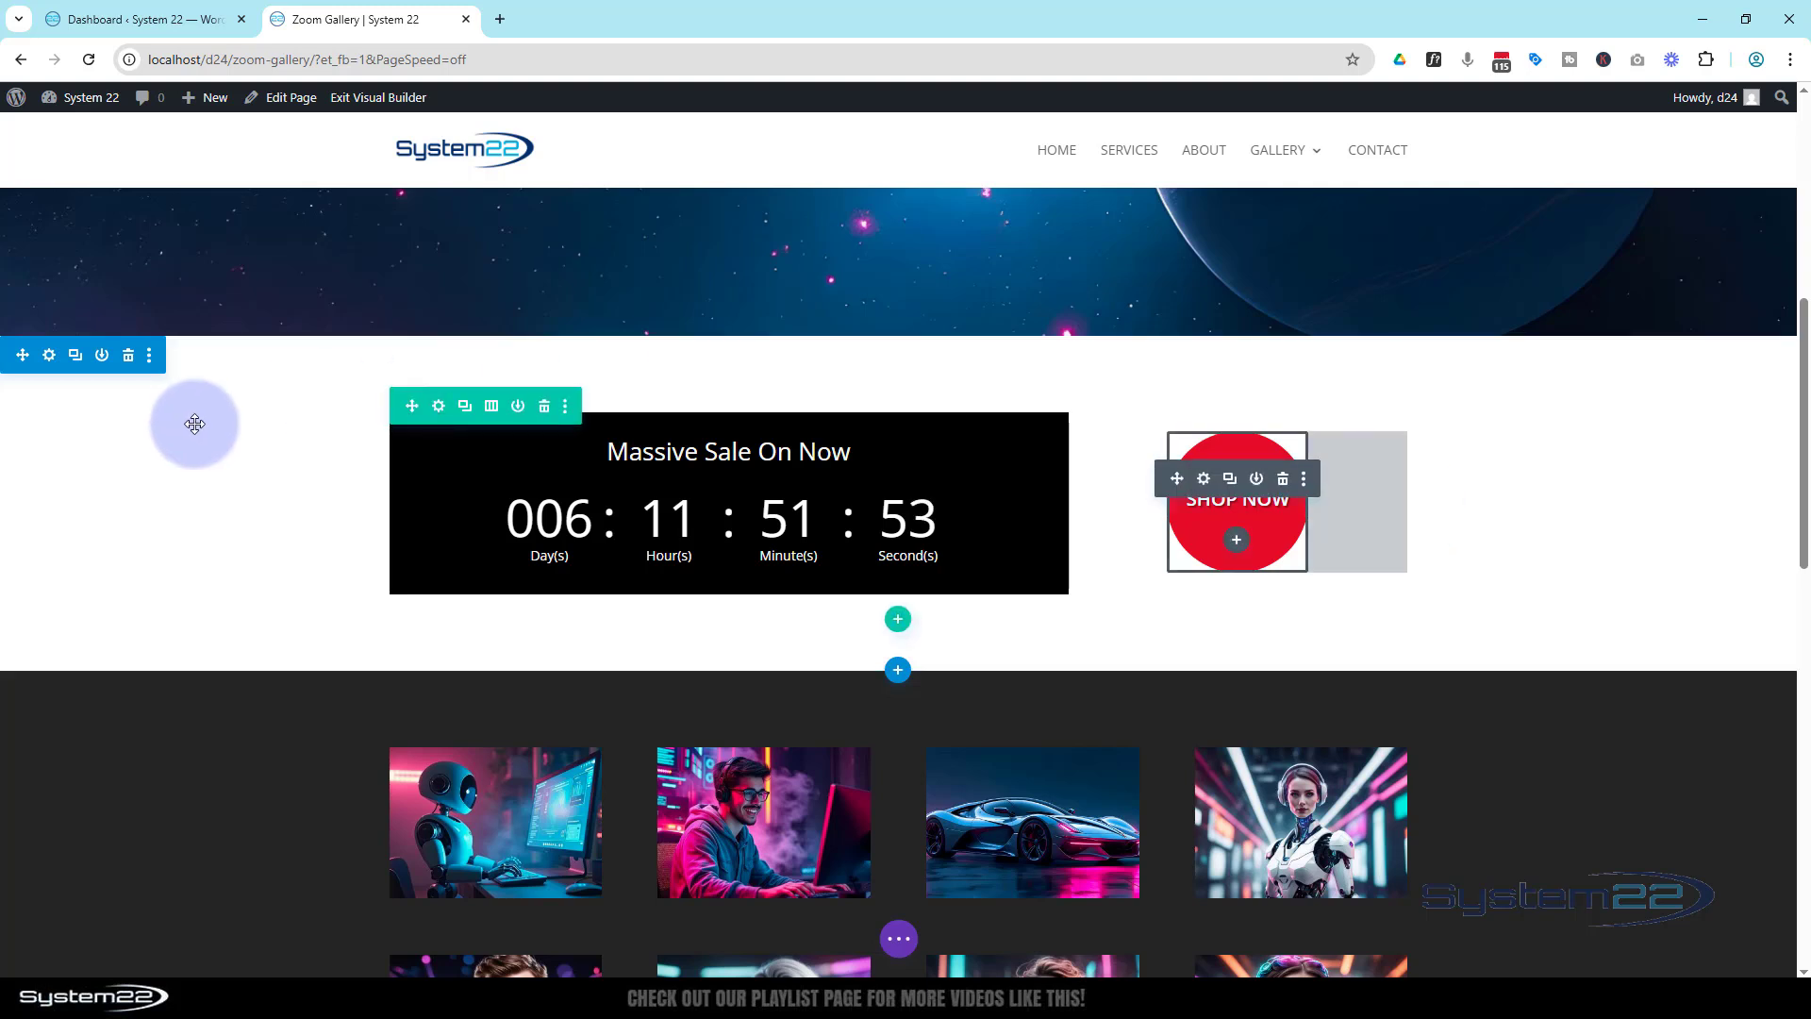
# Set the countdown section's sticky position to Stick to Top in its scroll effects
pyautogui.click(49, 356)
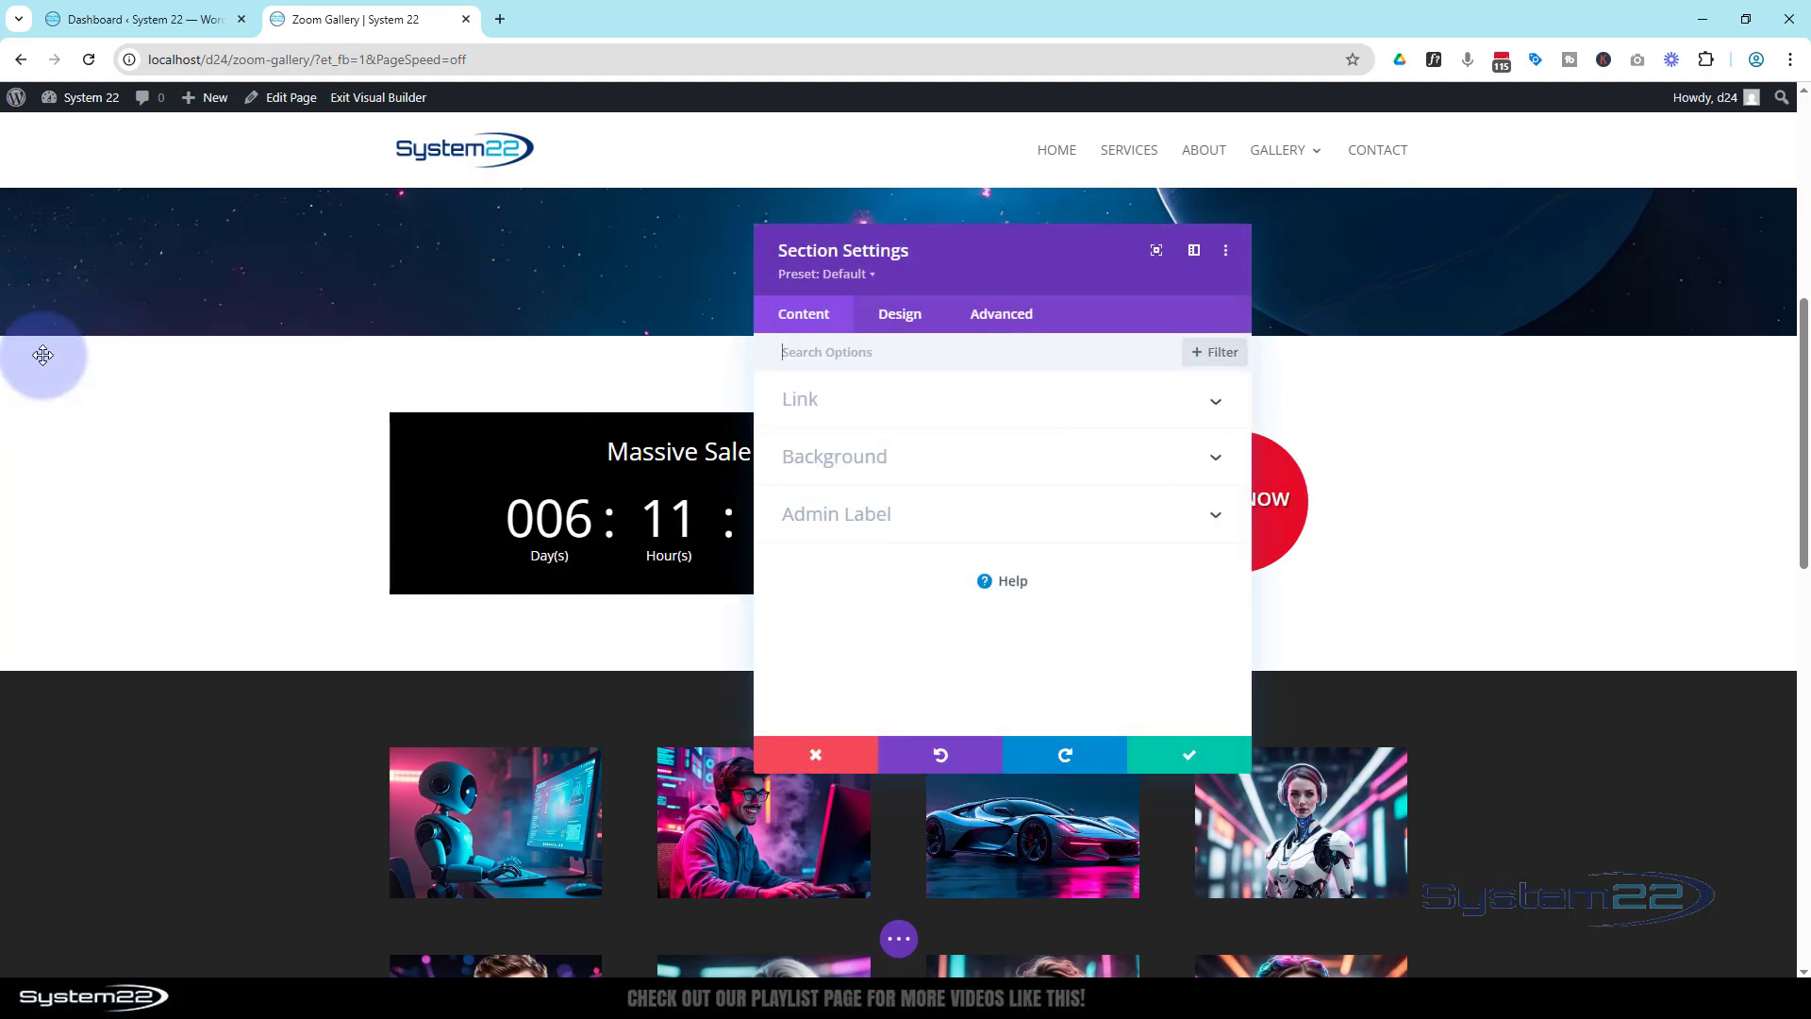
pyautogui.click(934, 323)
pyautogui.click(996, 323)
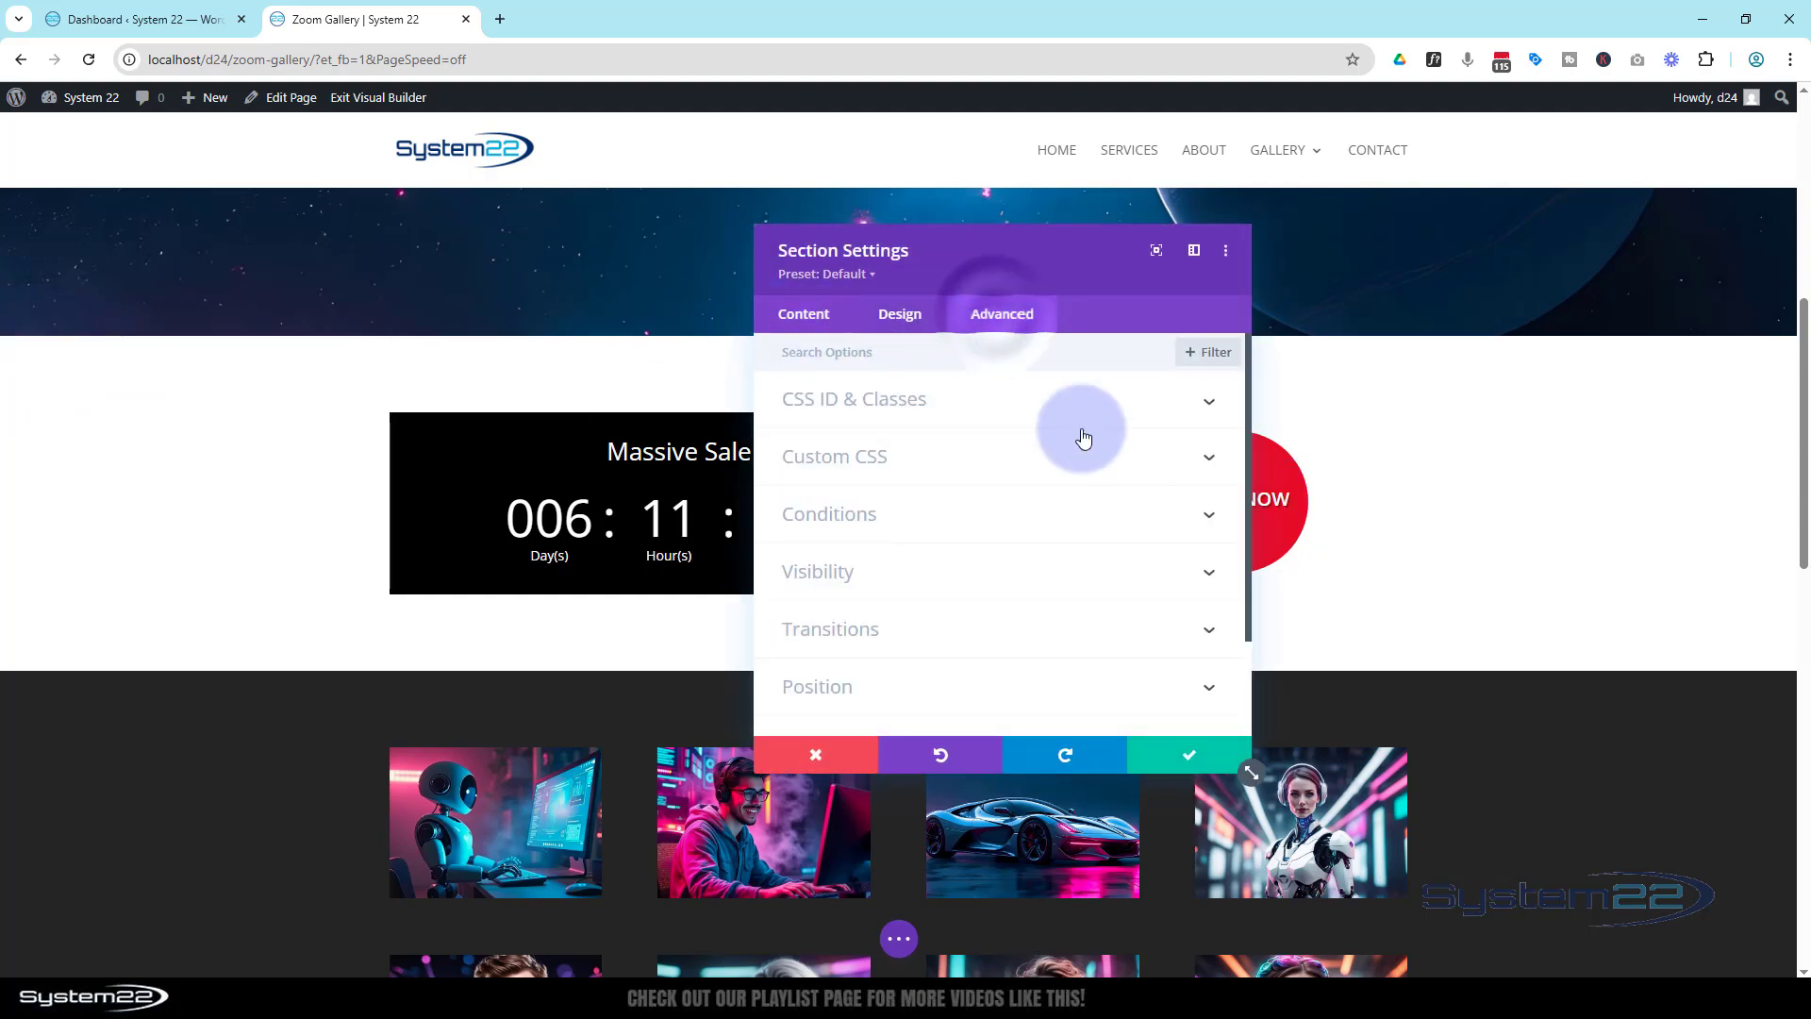
pyautogui.scroll(-2, 1076, 519)
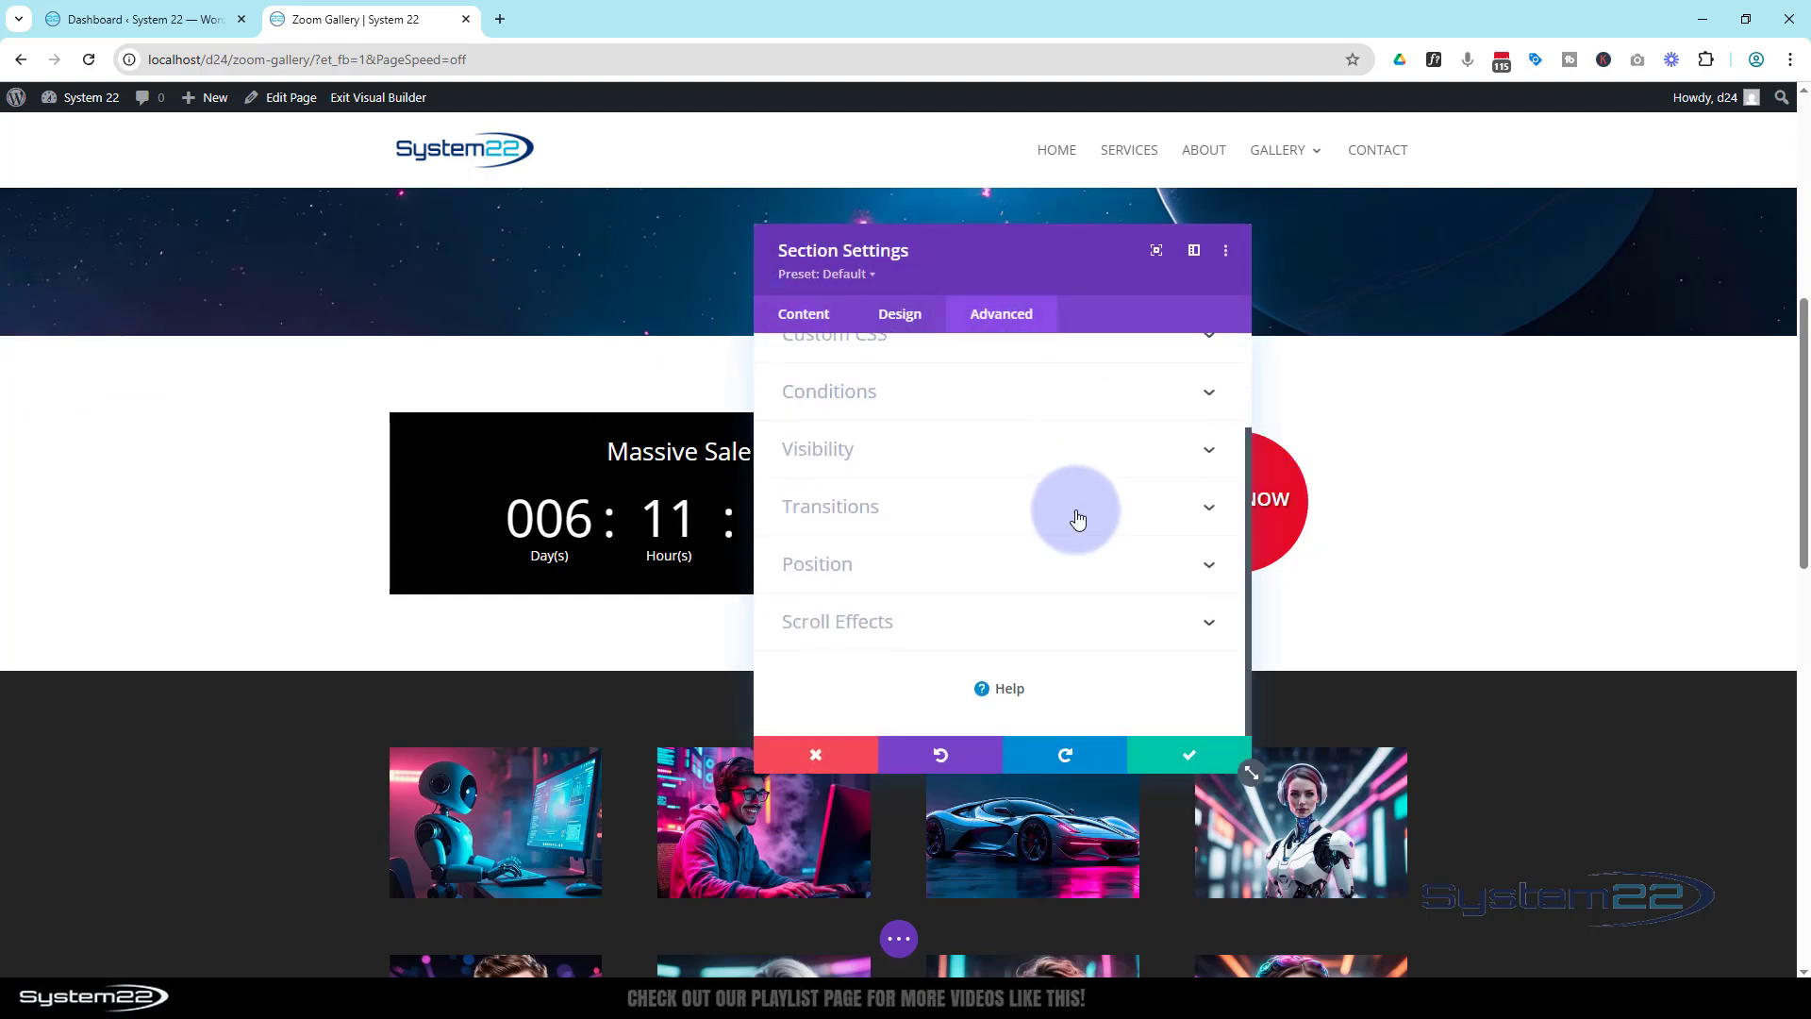
pyautogui.click(958, 623)
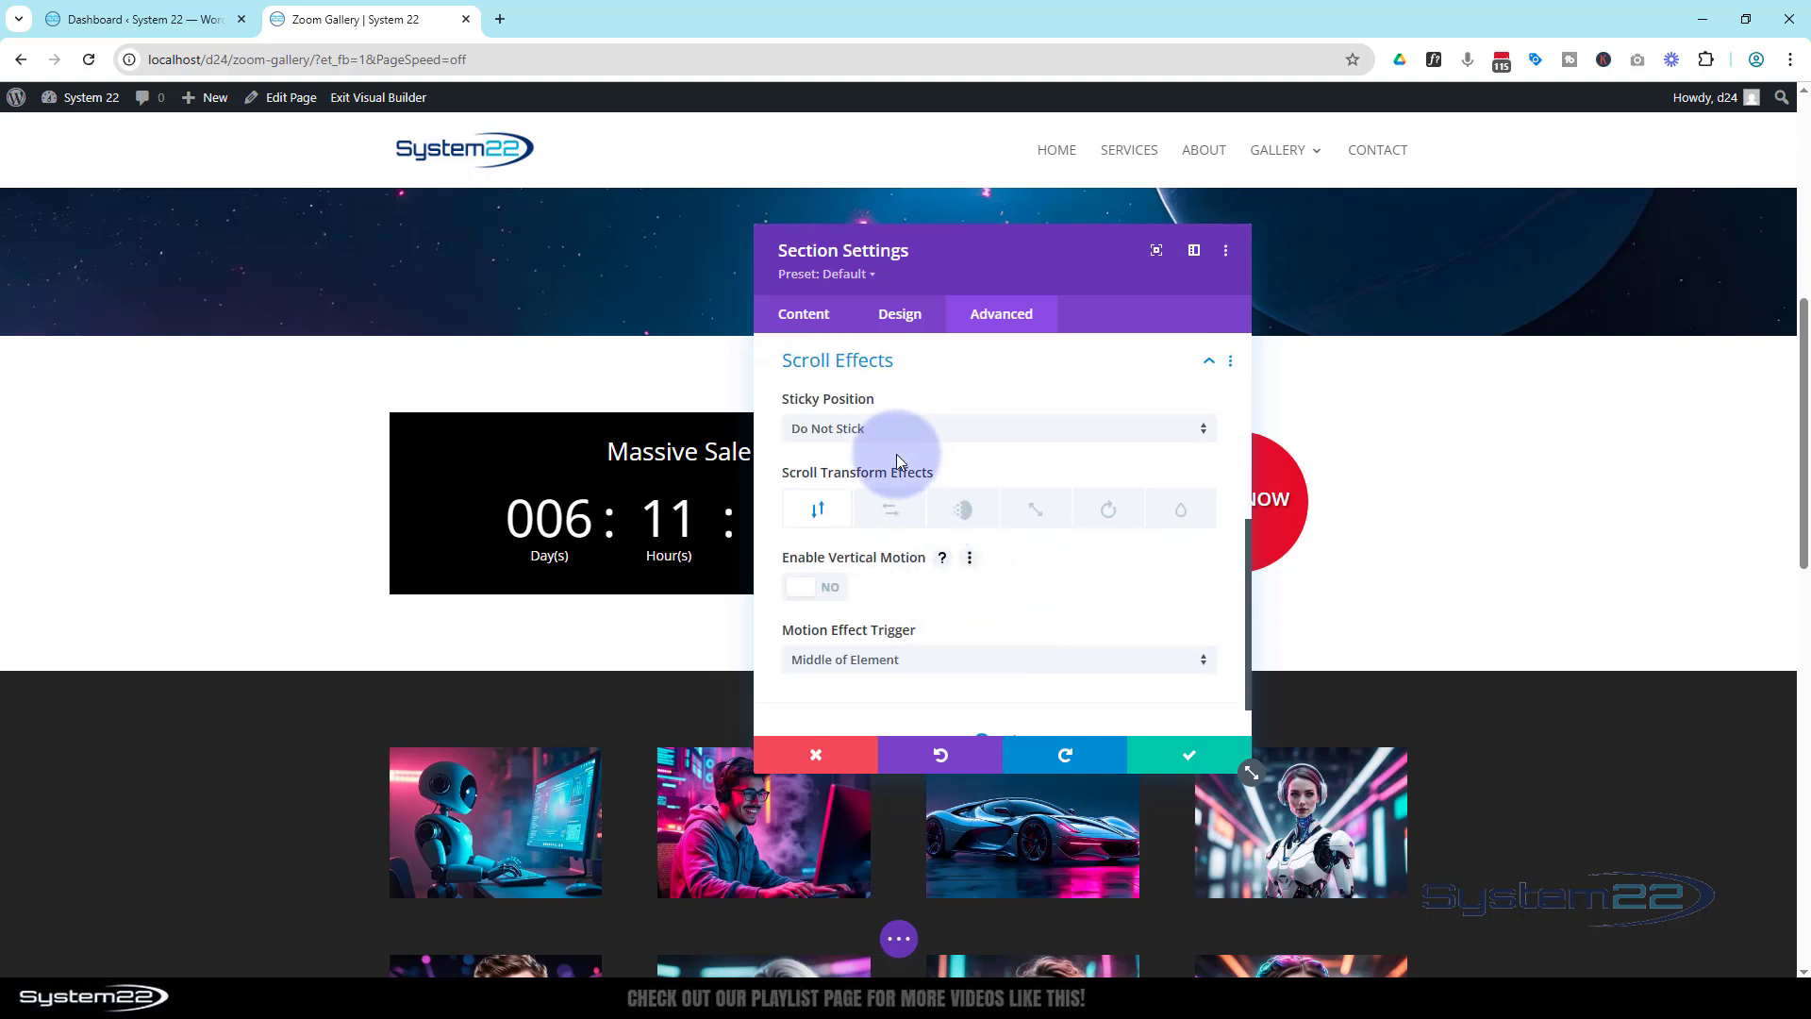
pyautogui.click(917, 438)
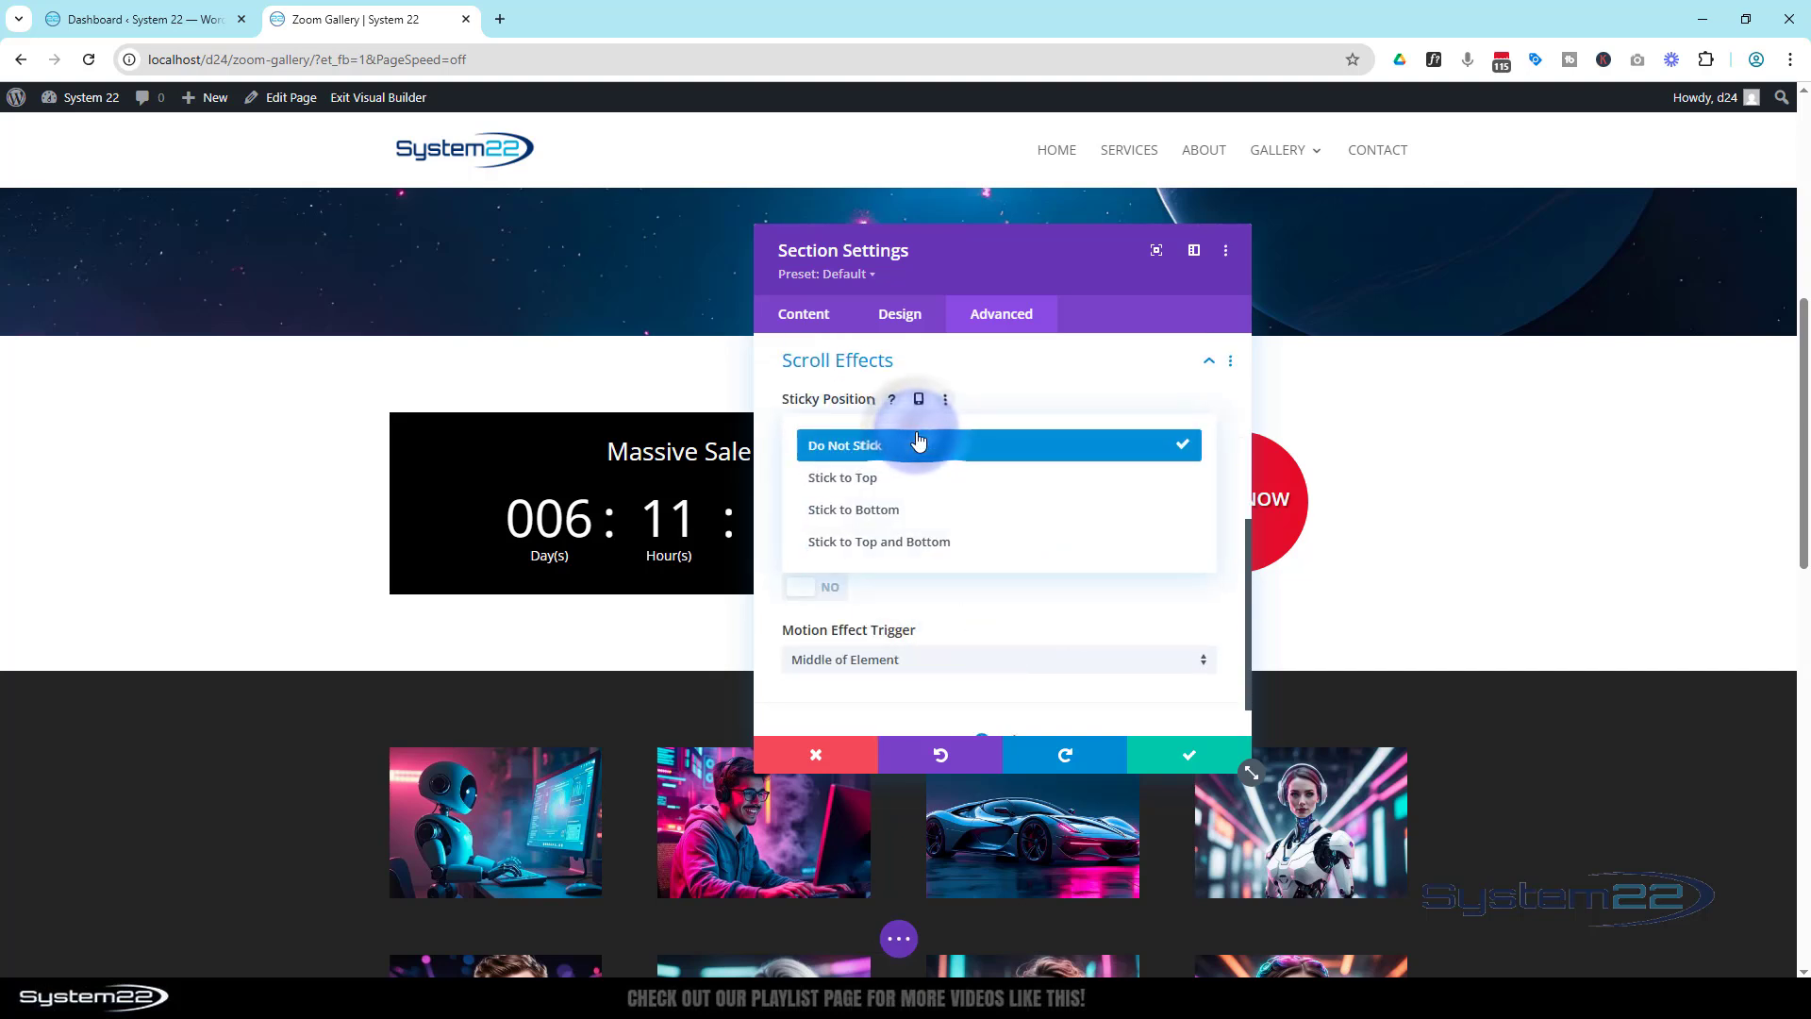
pyautogui.click(880, 481)
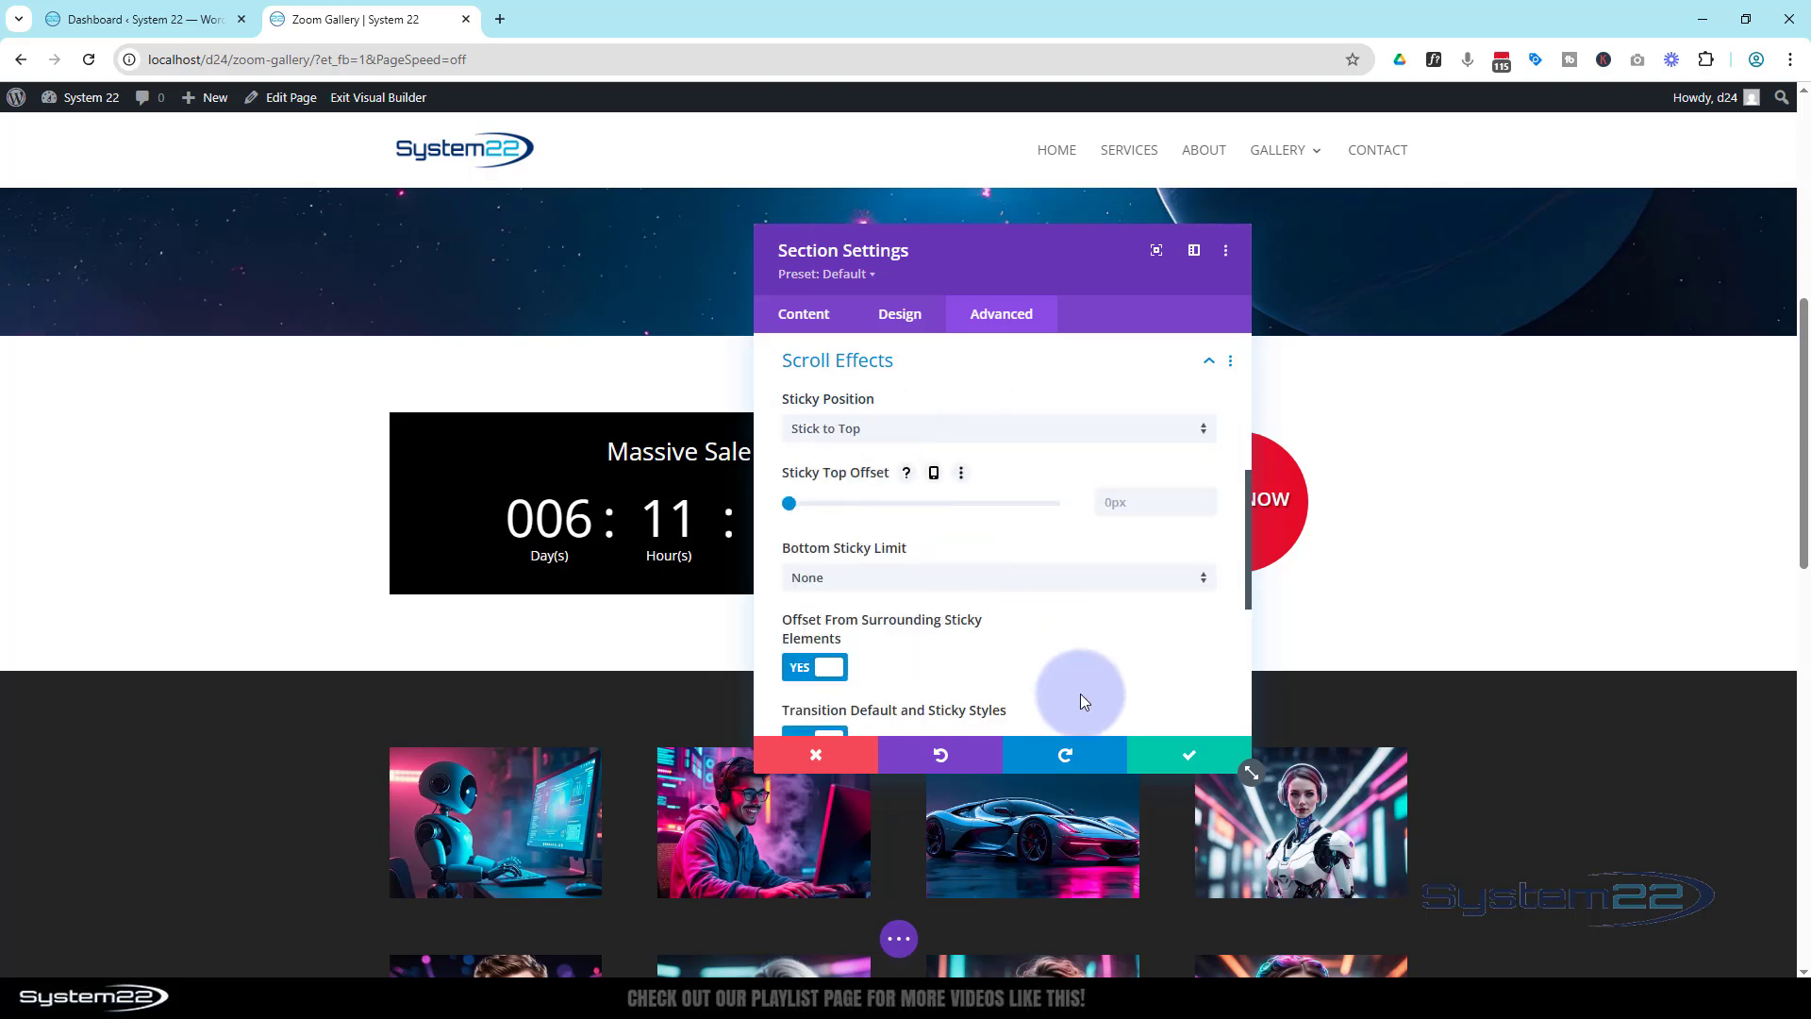
# Save the countdown section's settings and test its sticky behaviour through the length of the page
pyautogui.click(1177, 752)
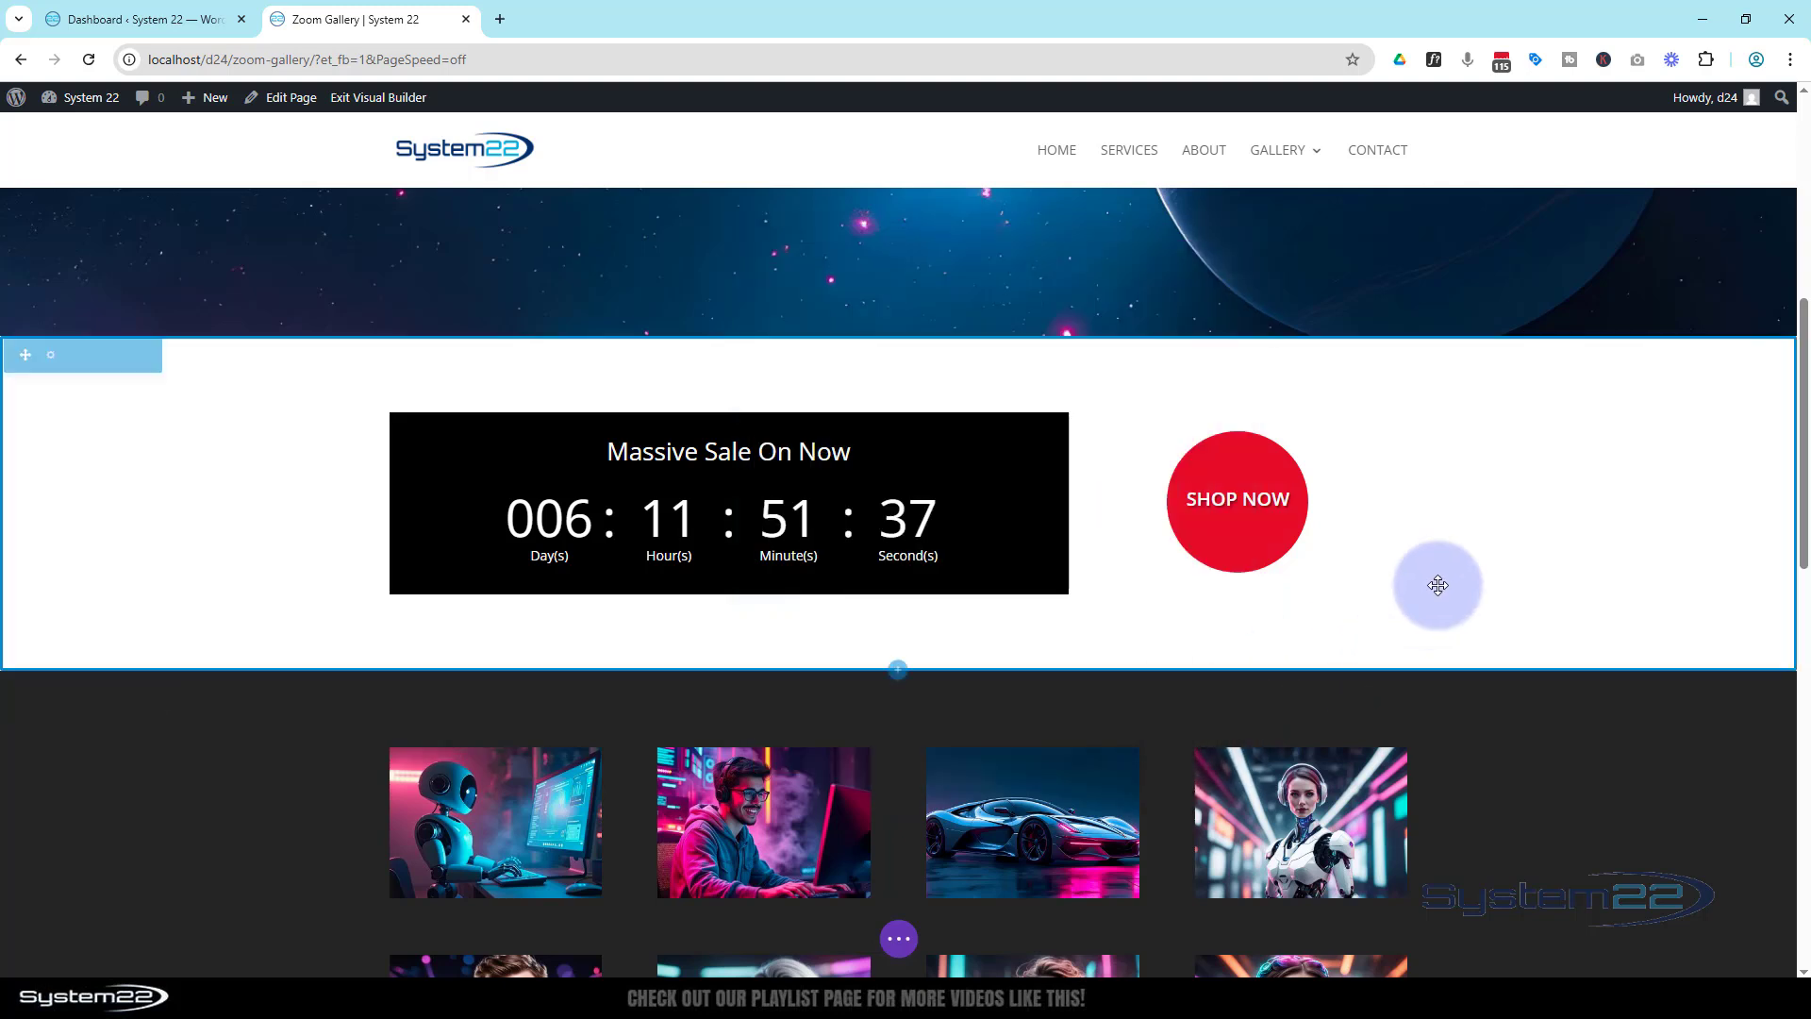
pyautogui.scroll(-2, 1437, 585)
pyautogui.scroll(-5, 1437, 585)
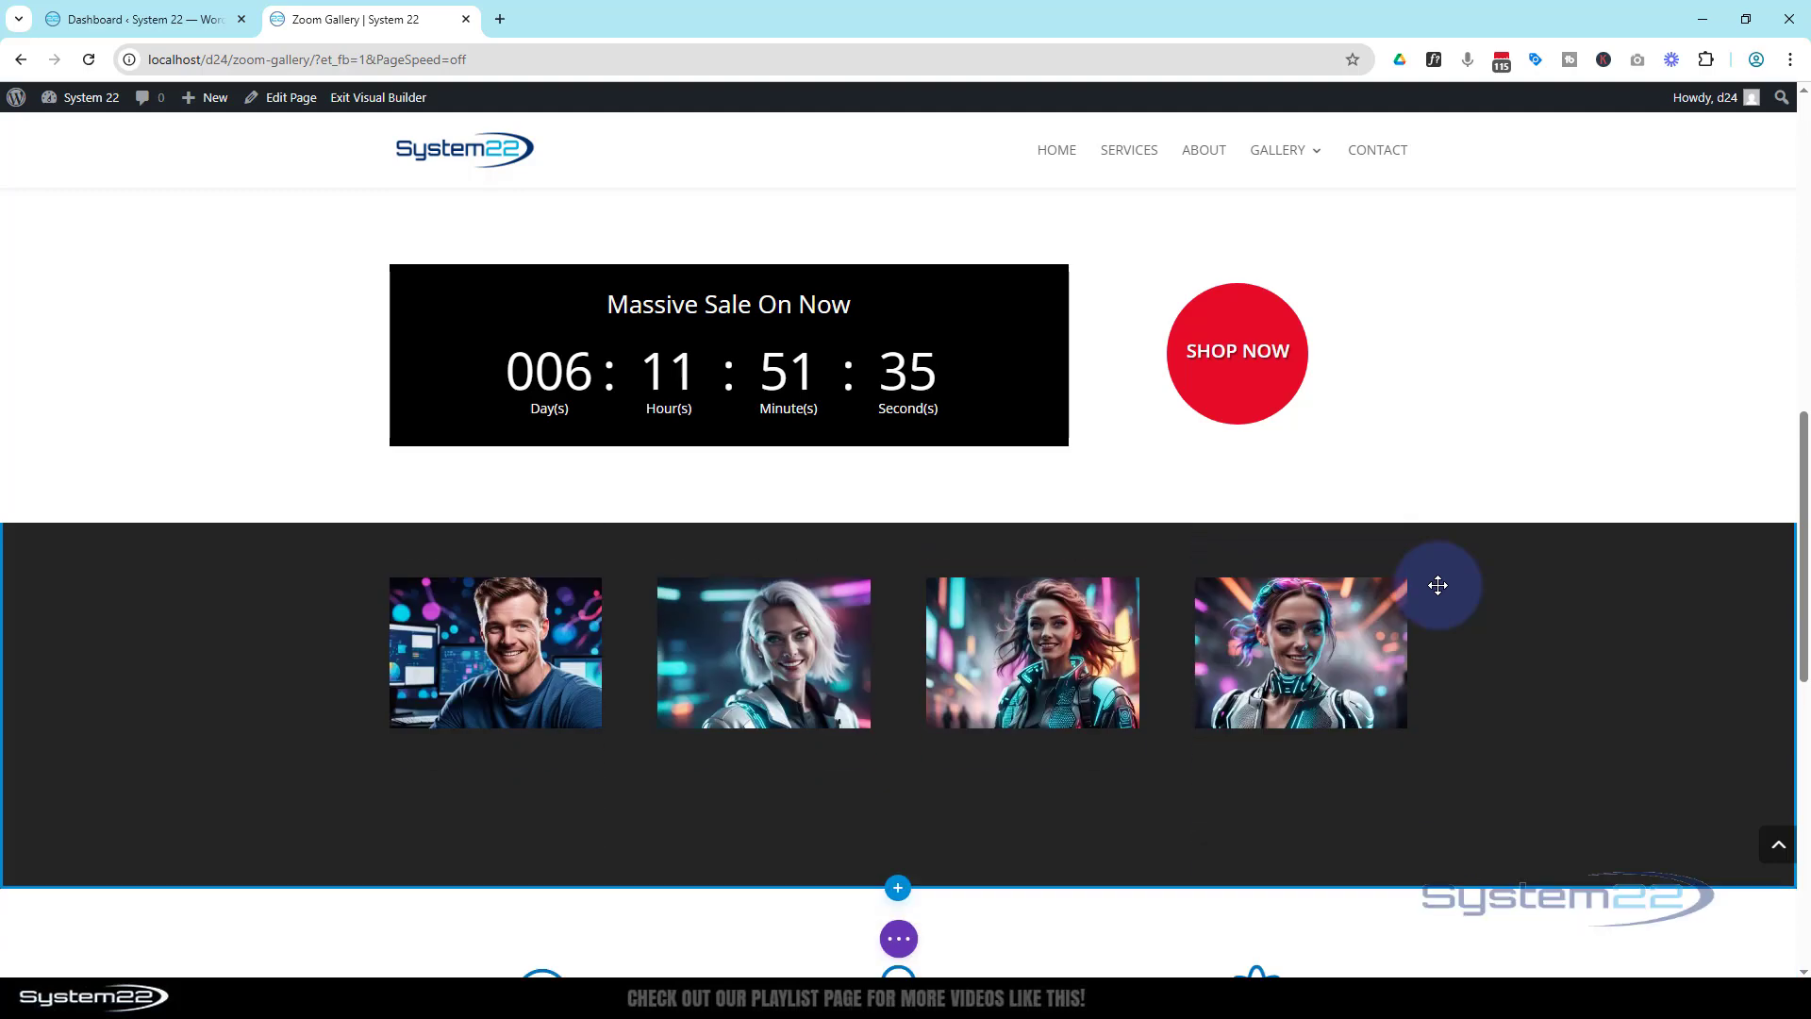
pyautogui.scroll(-5, 1437, 585)
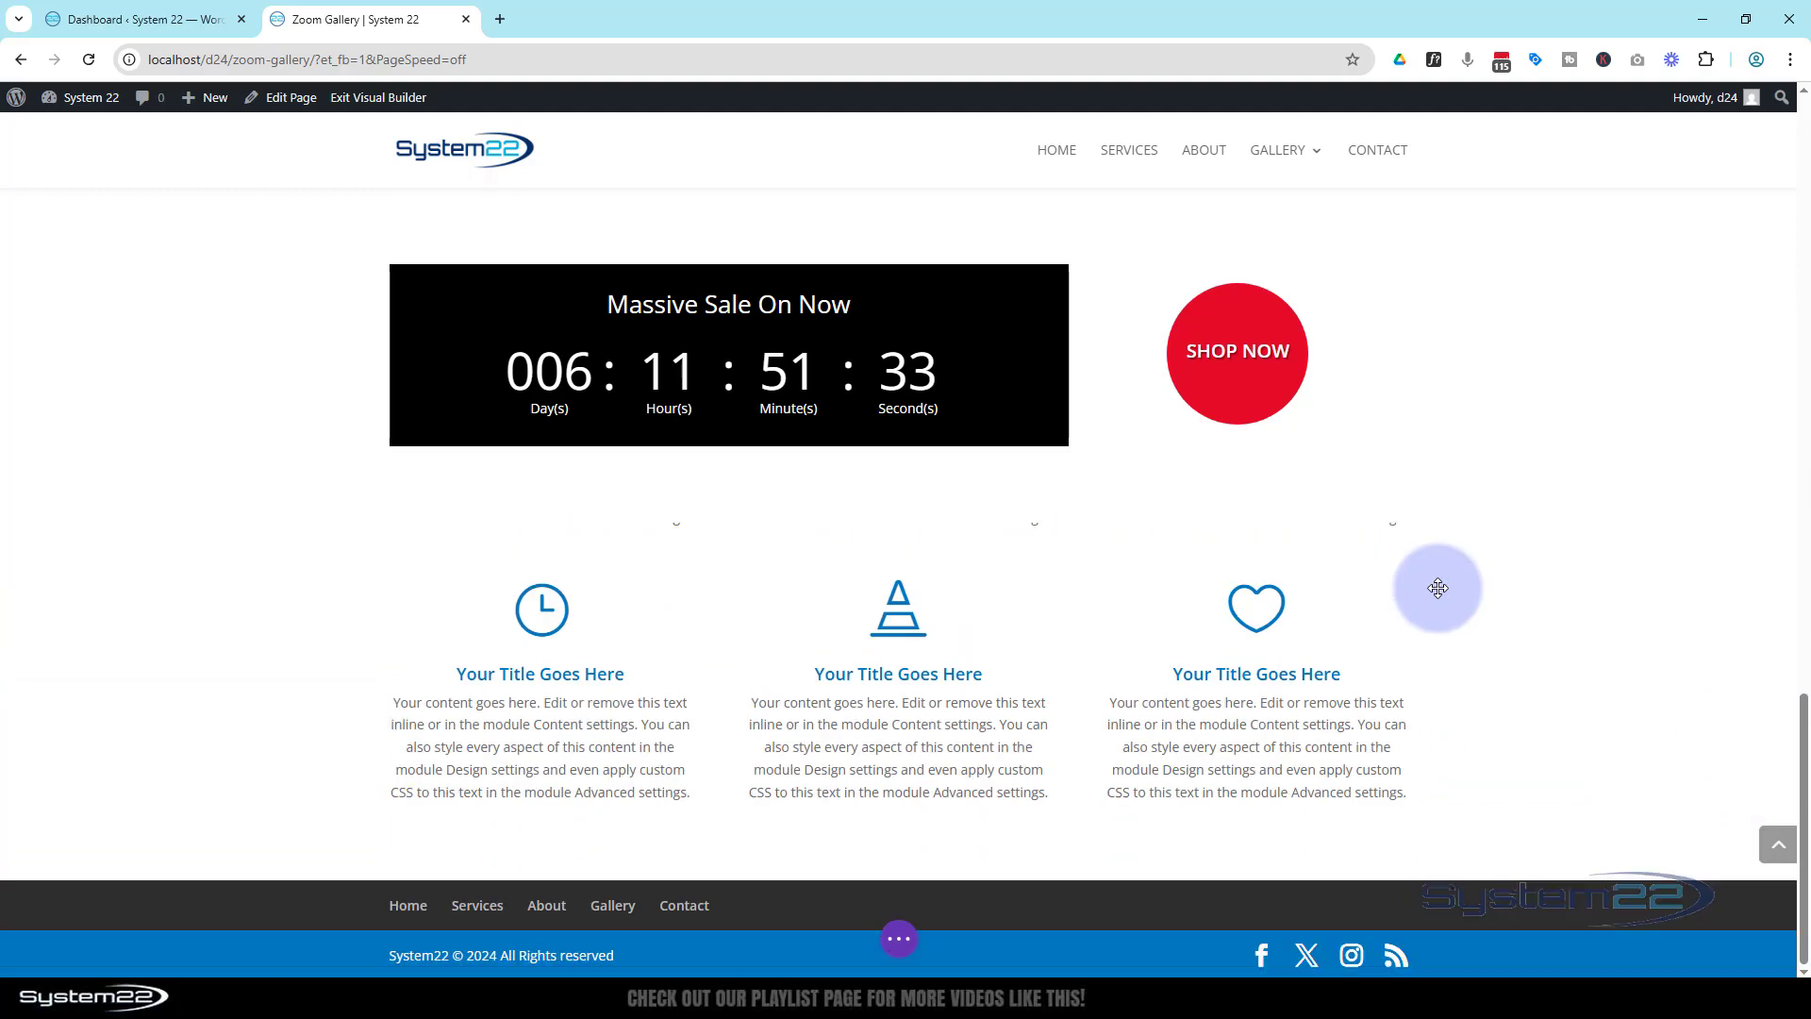
pyautogui.scroll(8, 1437, 592)
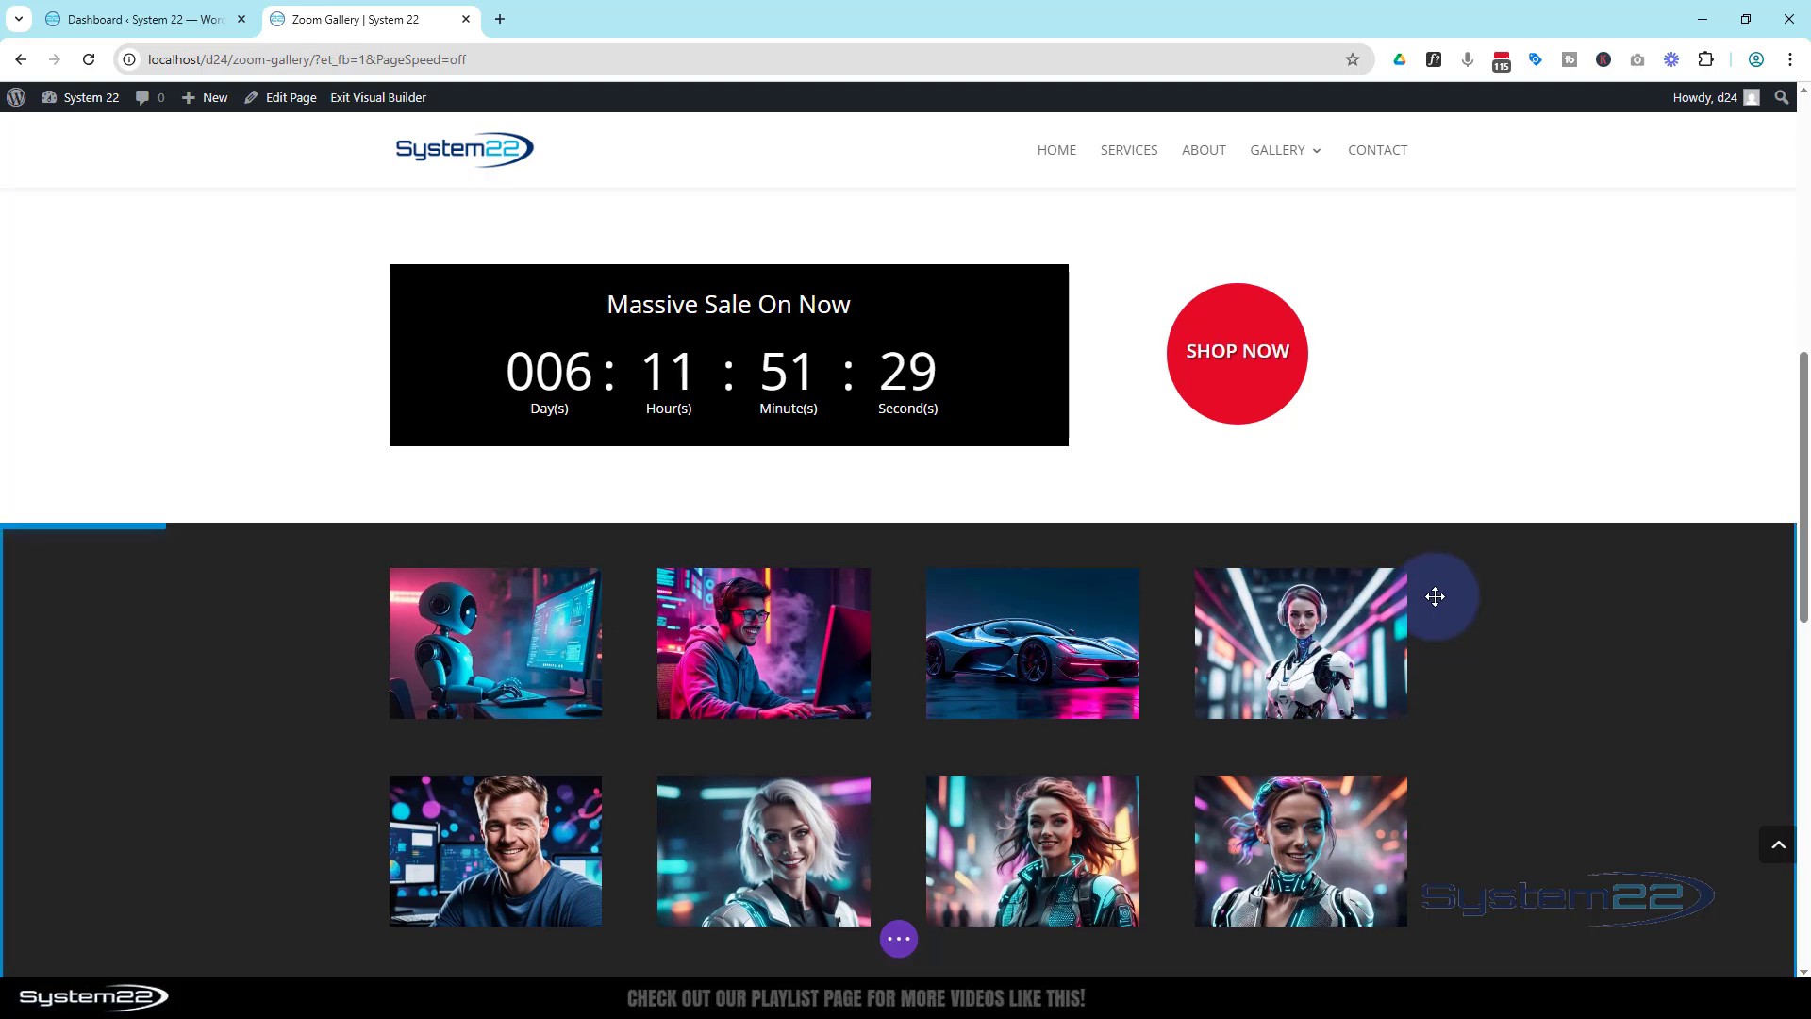
pyautogui.scroll(3, 1434, 596)
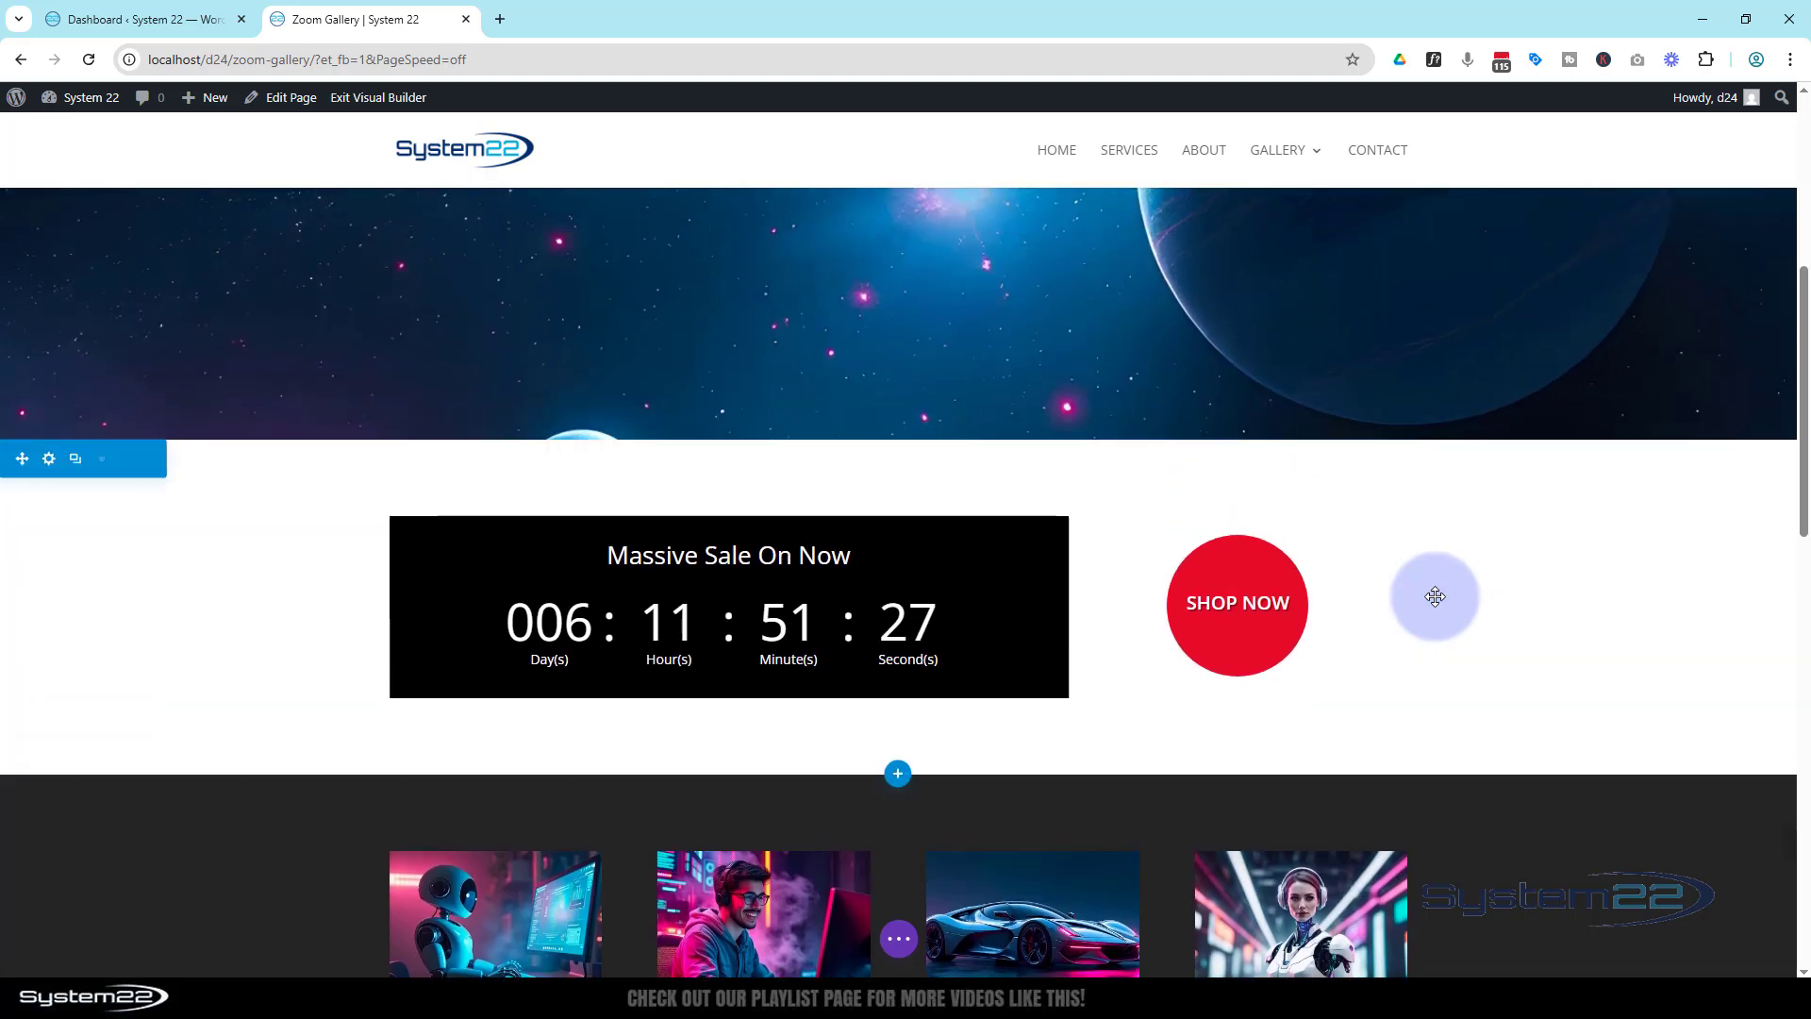
# Set the countdown section's sticky-state padding to 0px for both top and bottom, with the two values linked
pyautogui.click(49, 460)
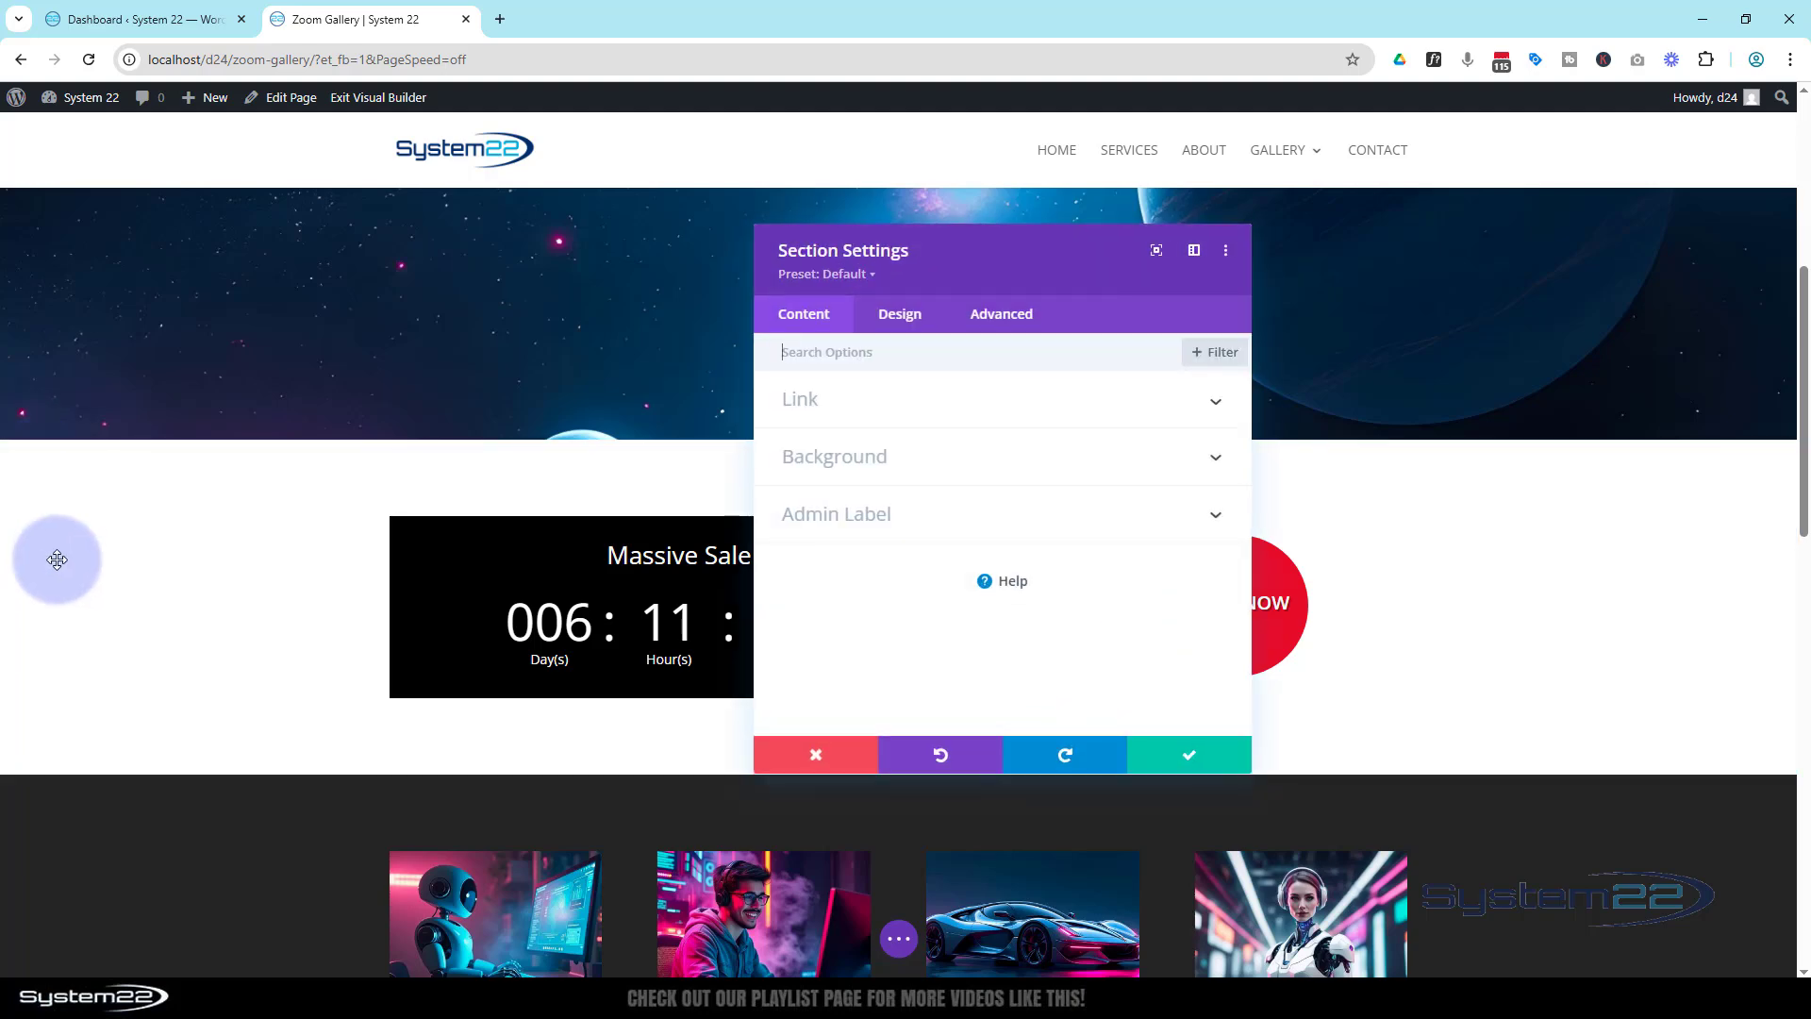
pyautogui.scroll(-2, 59, 556)
pyautogui.scroll(-2, 59, 556)
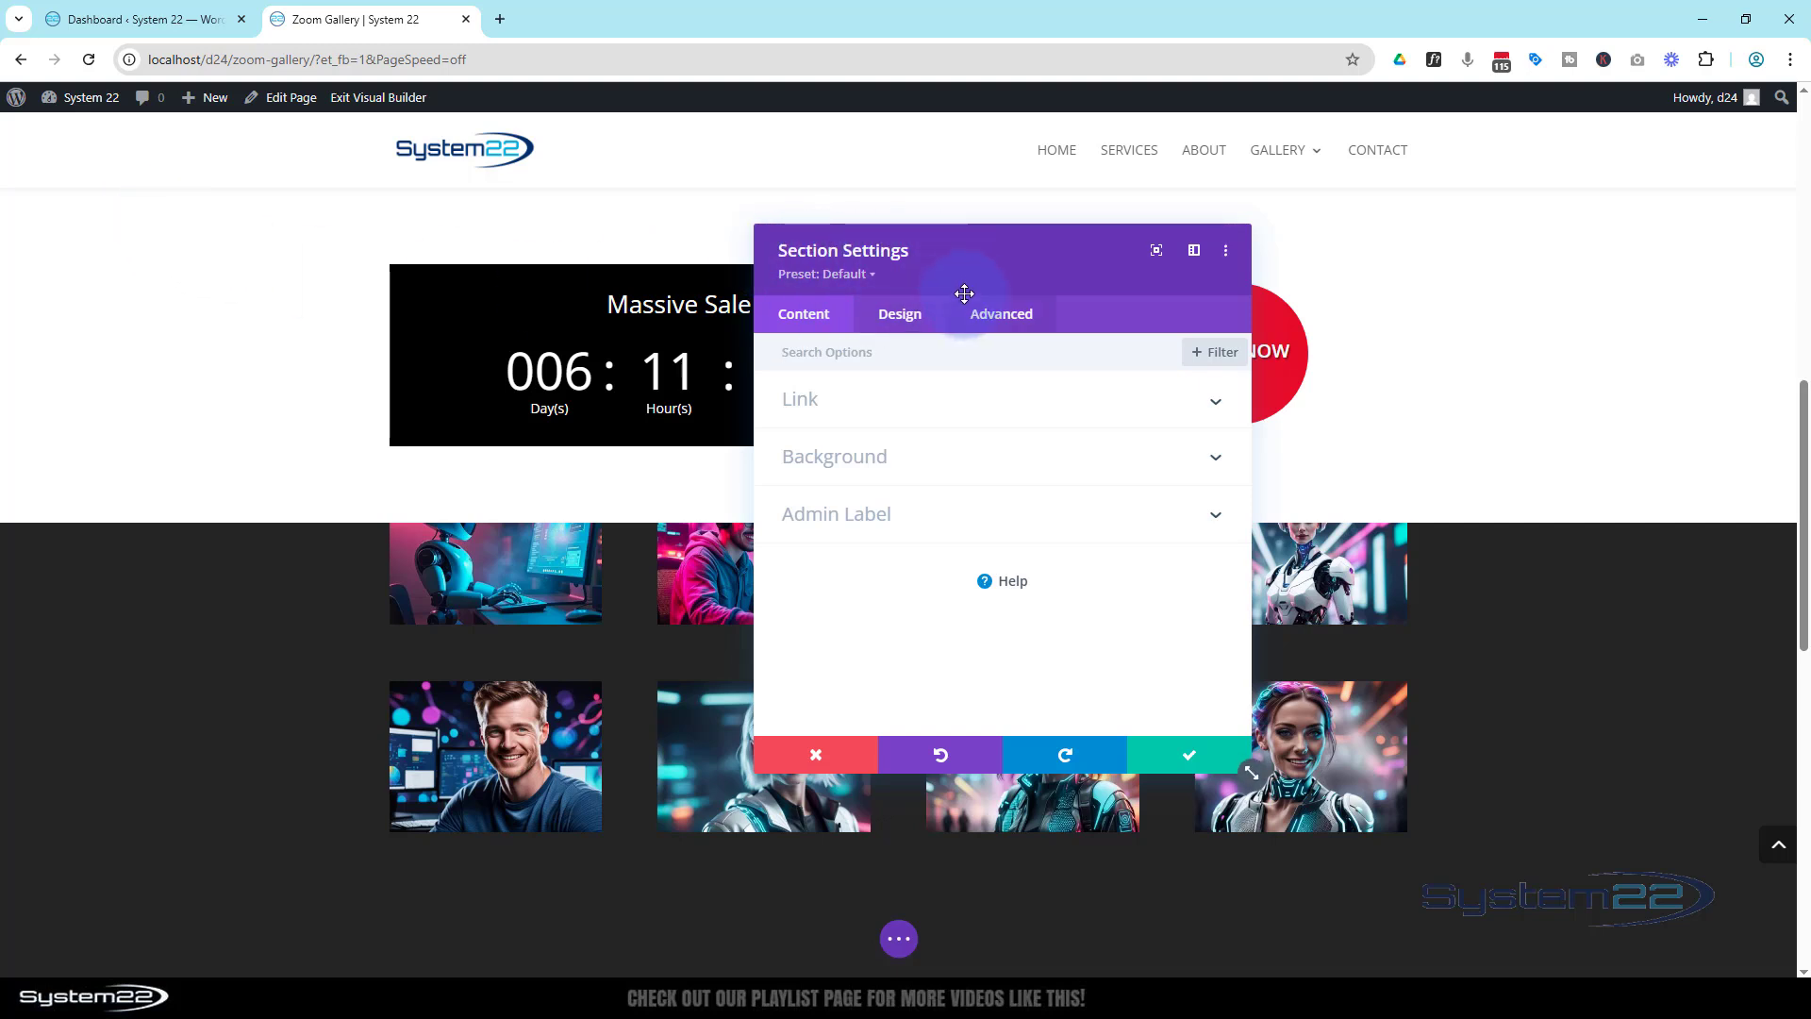
pyautogui.click(917, 317)
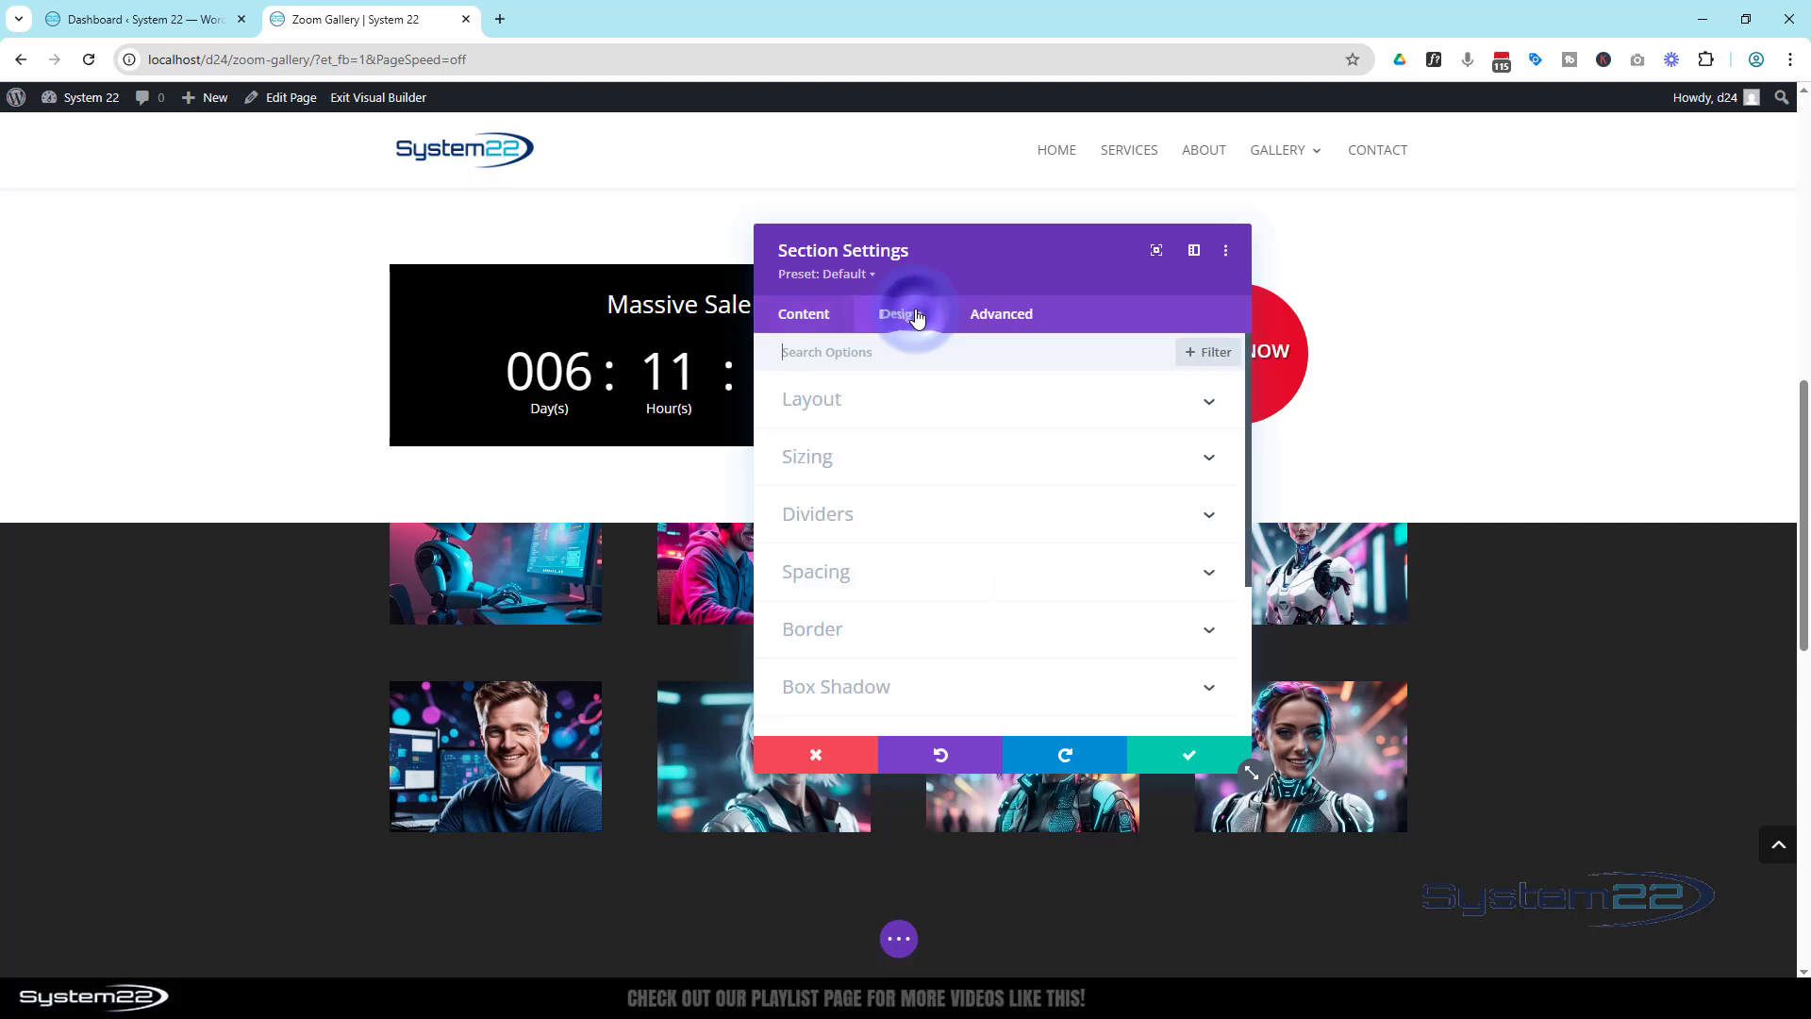
pyautogui.click(910, 586)
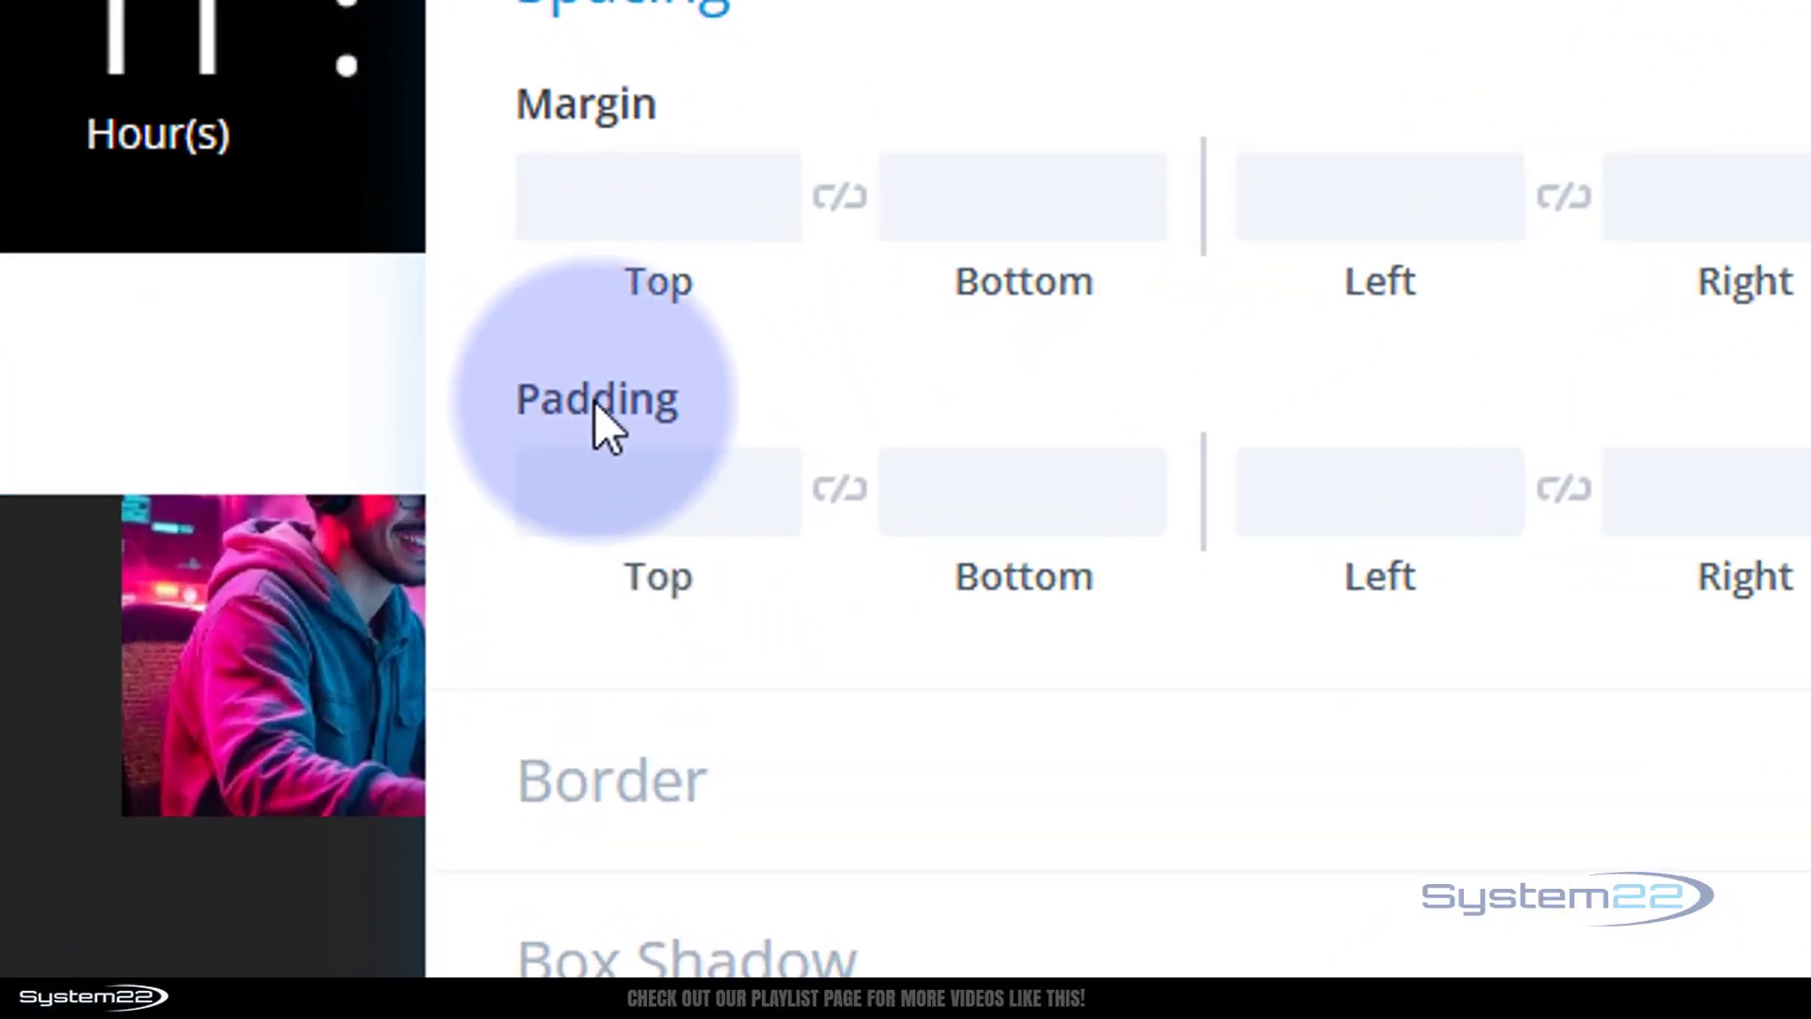
pyautogui.moveTo(809, 492)
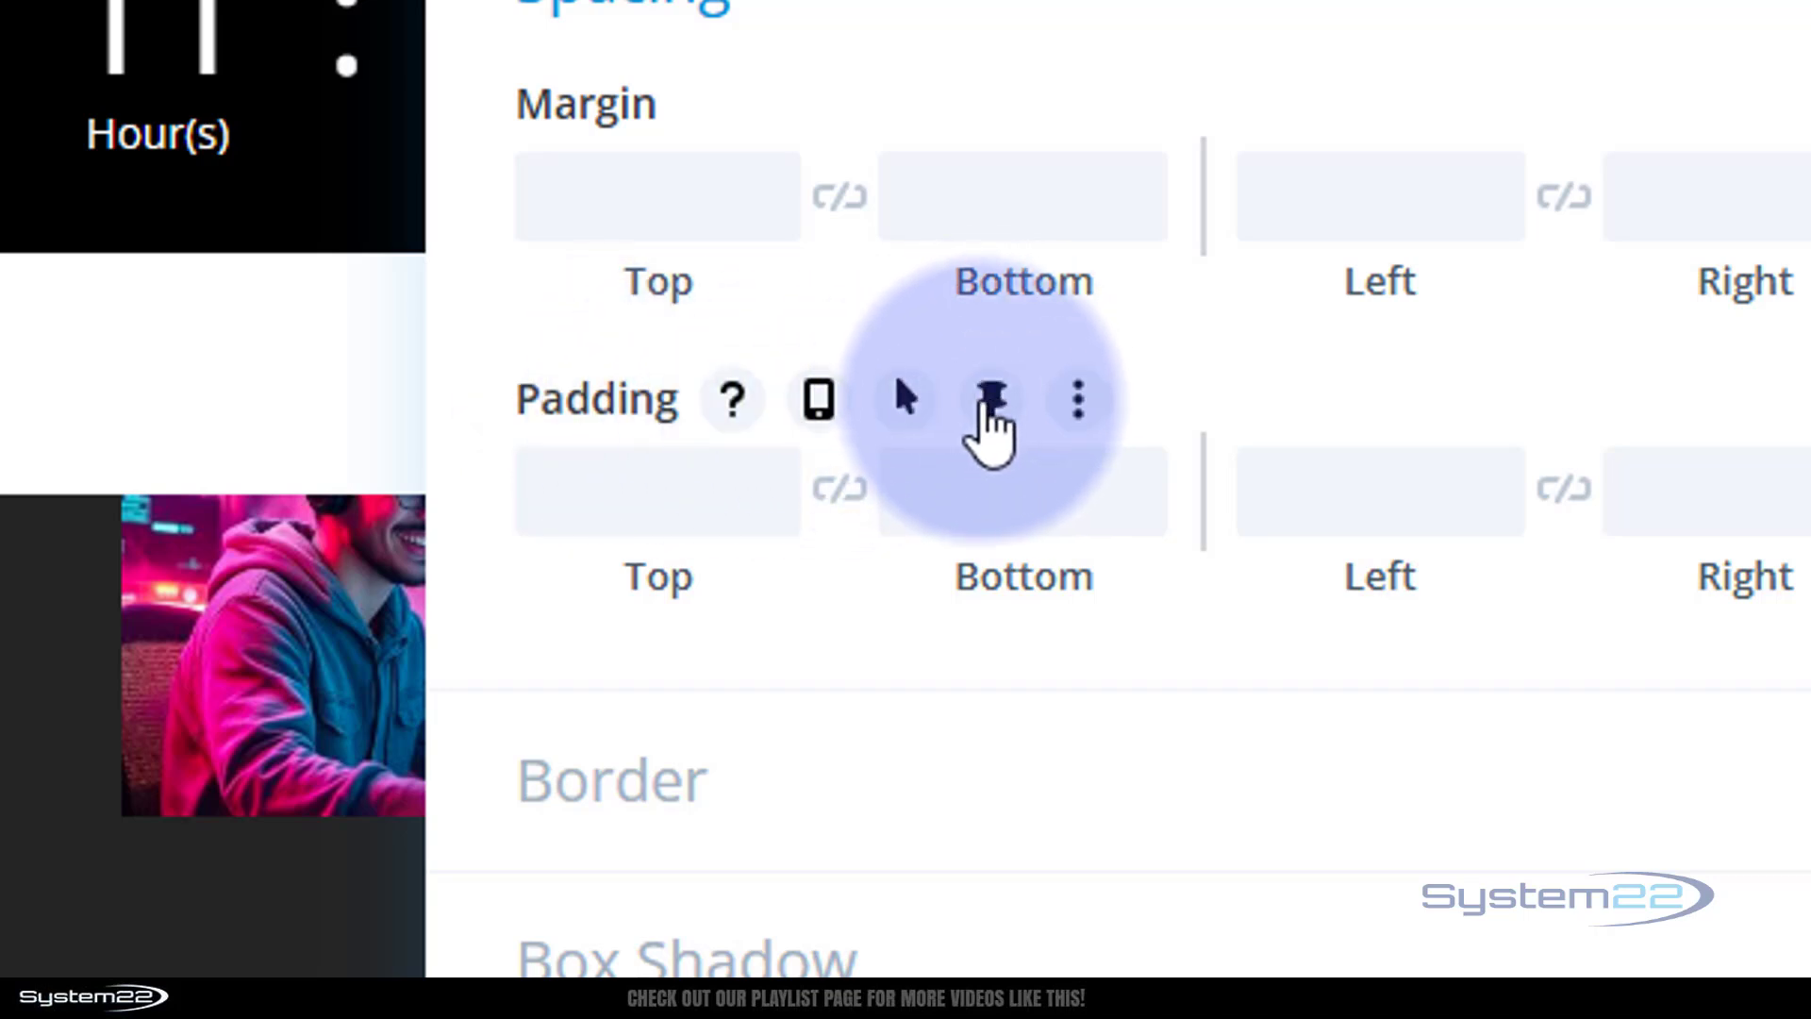
pyautogui.moveTo(635, 115)
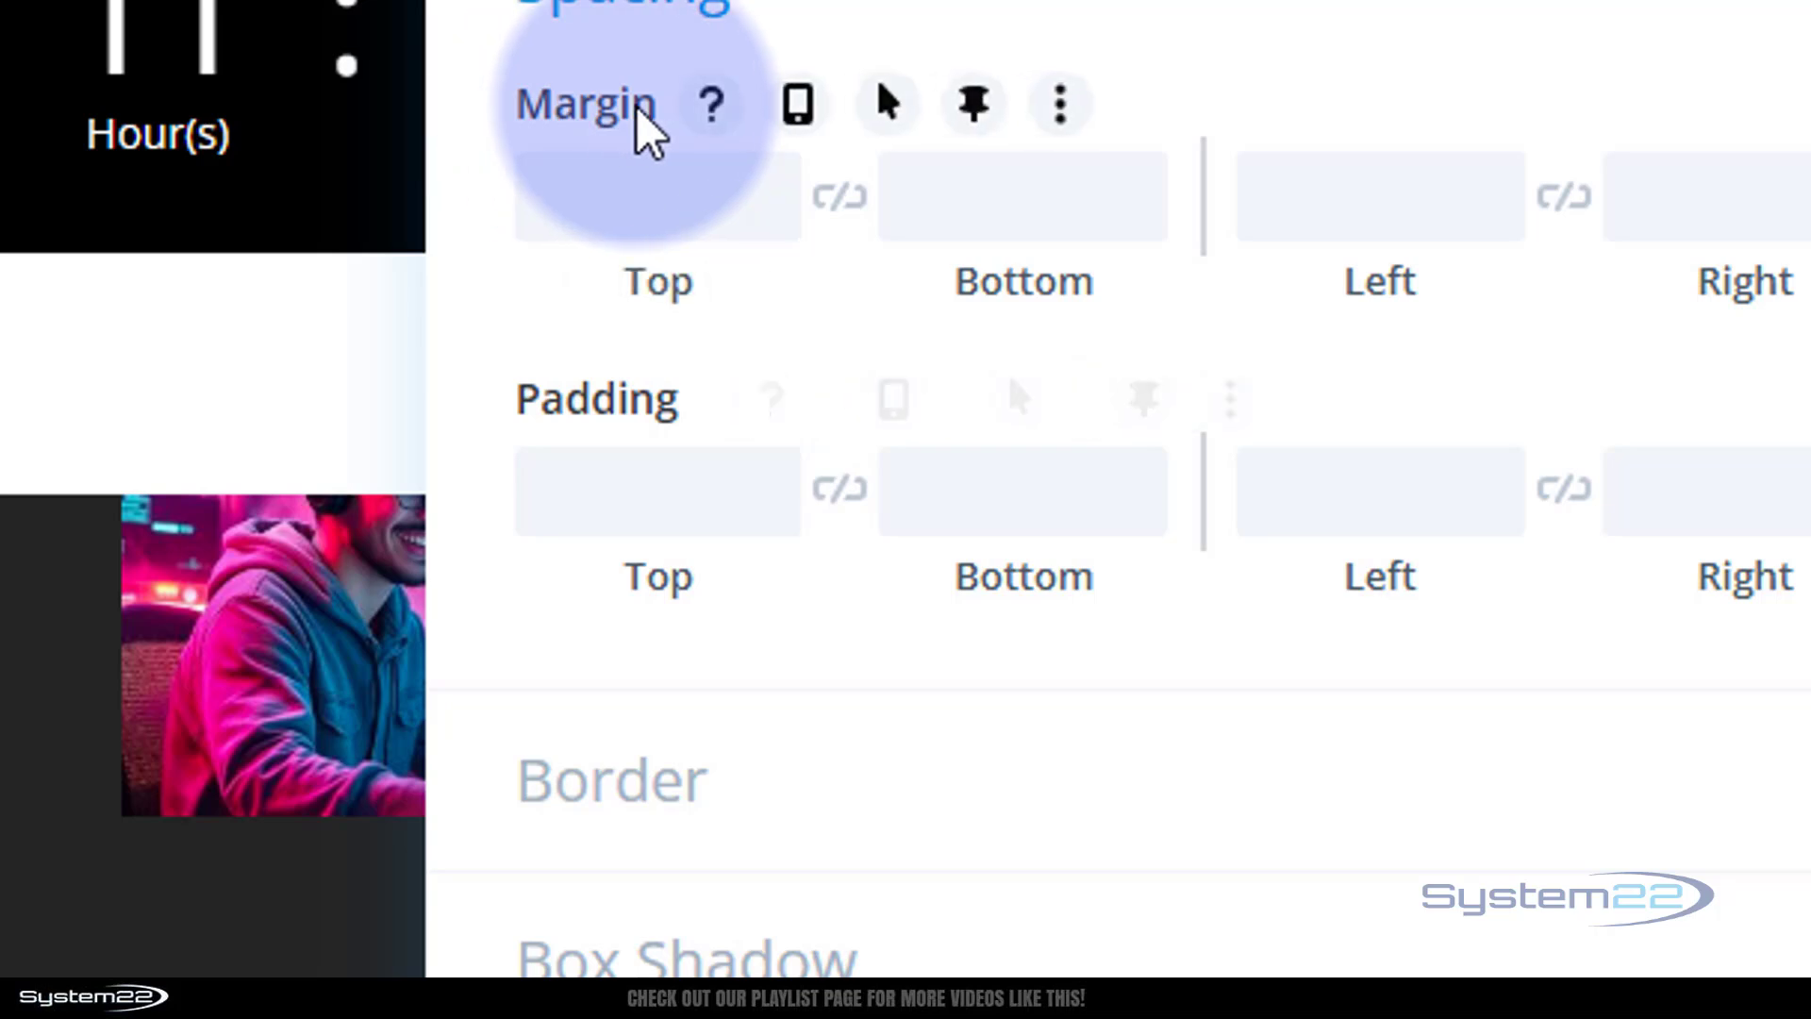
pyautogui.moveTo(614, 401)
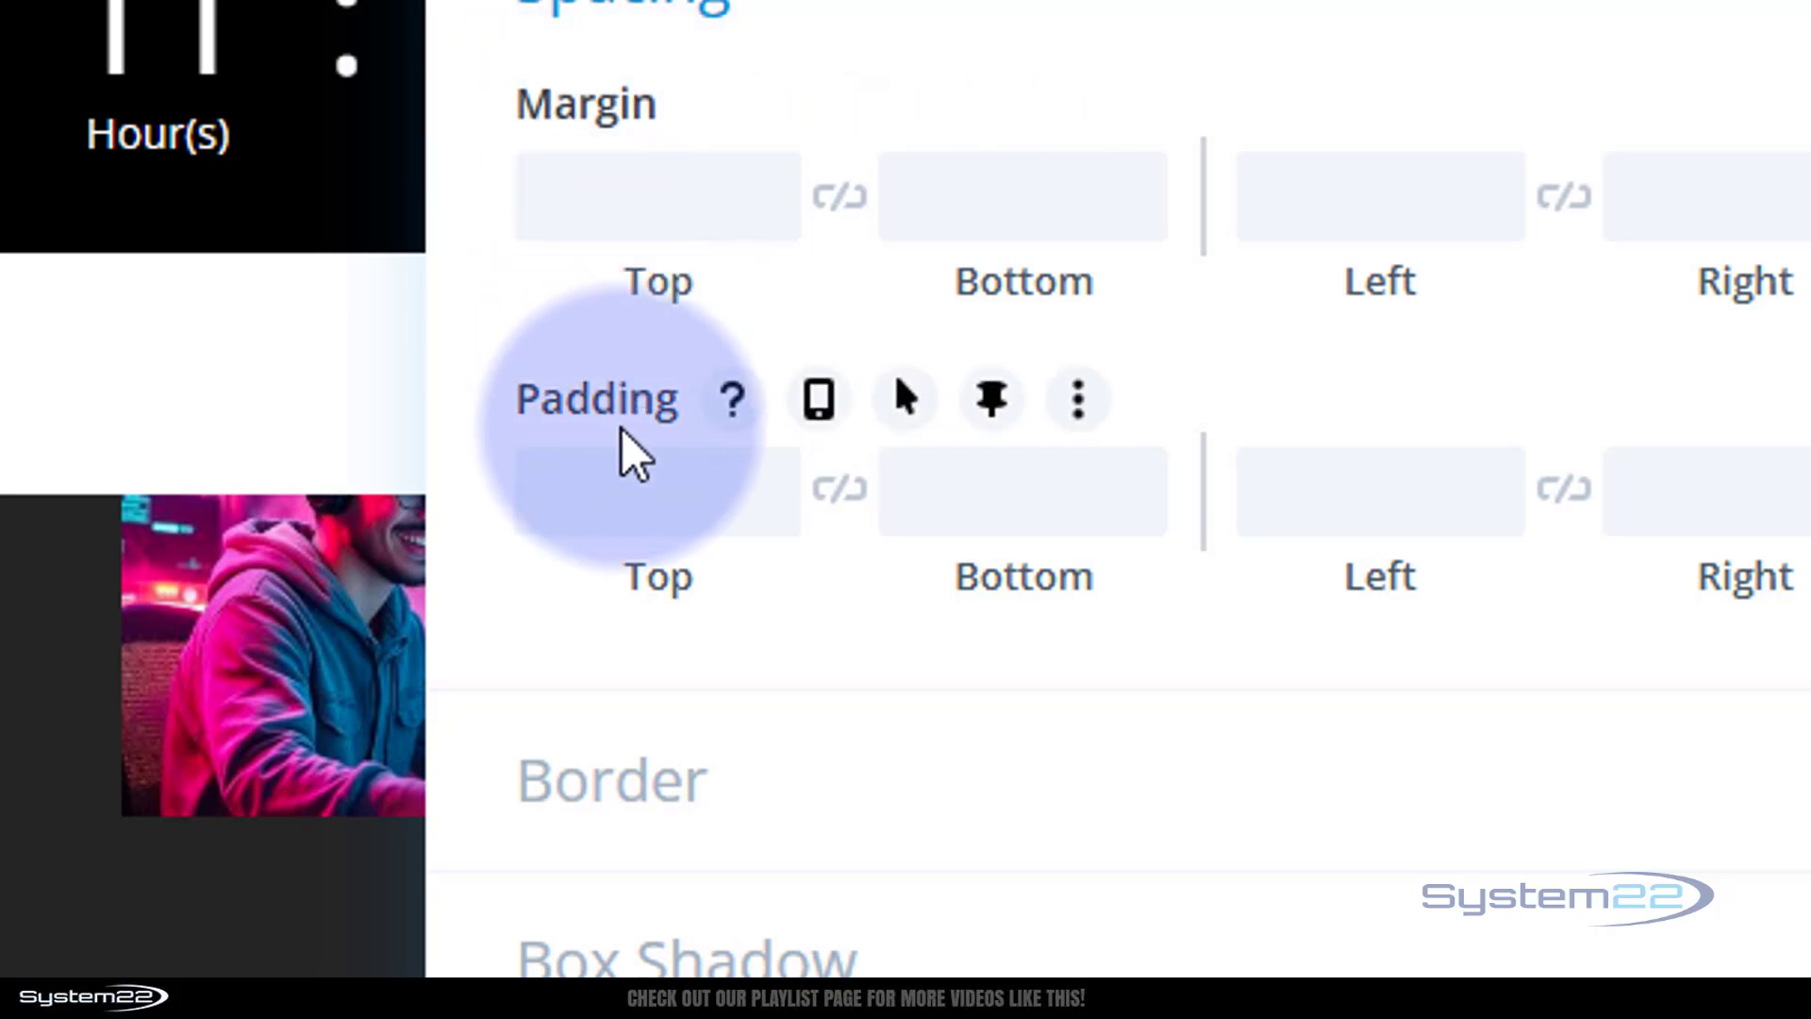
pyautogui.click(992, 397)
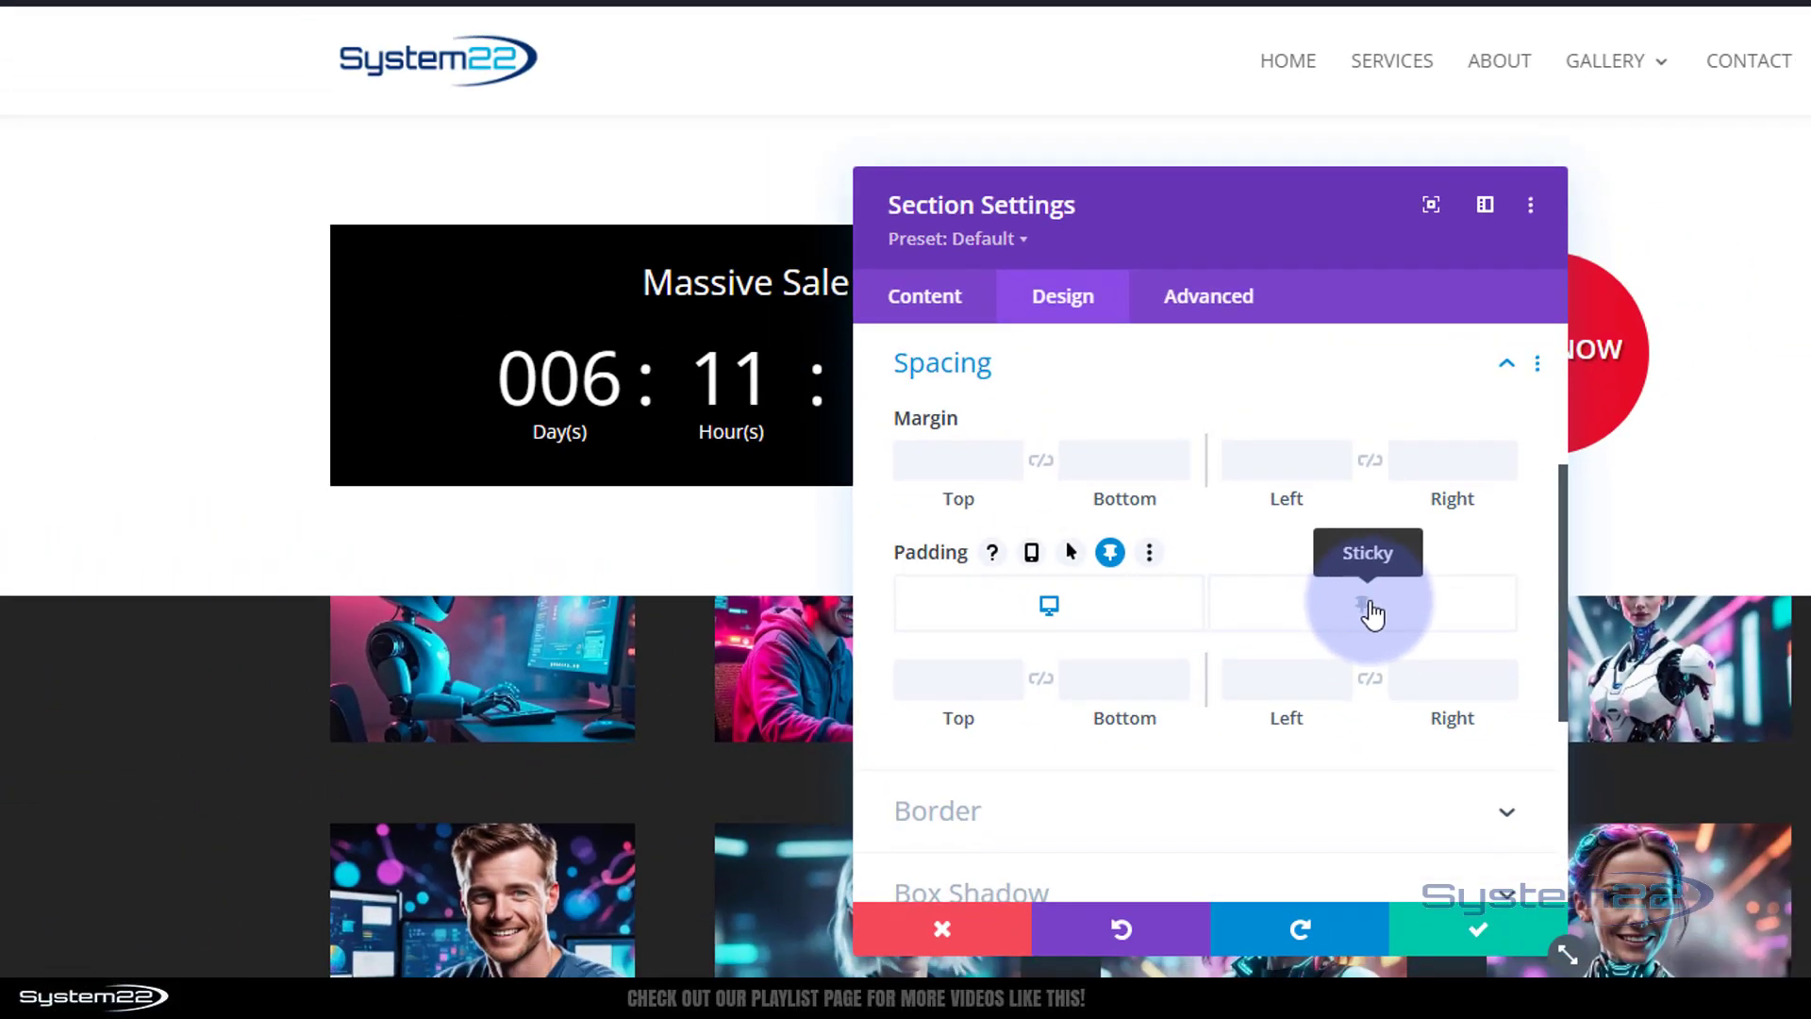
pyautogui.click(1377, 604)
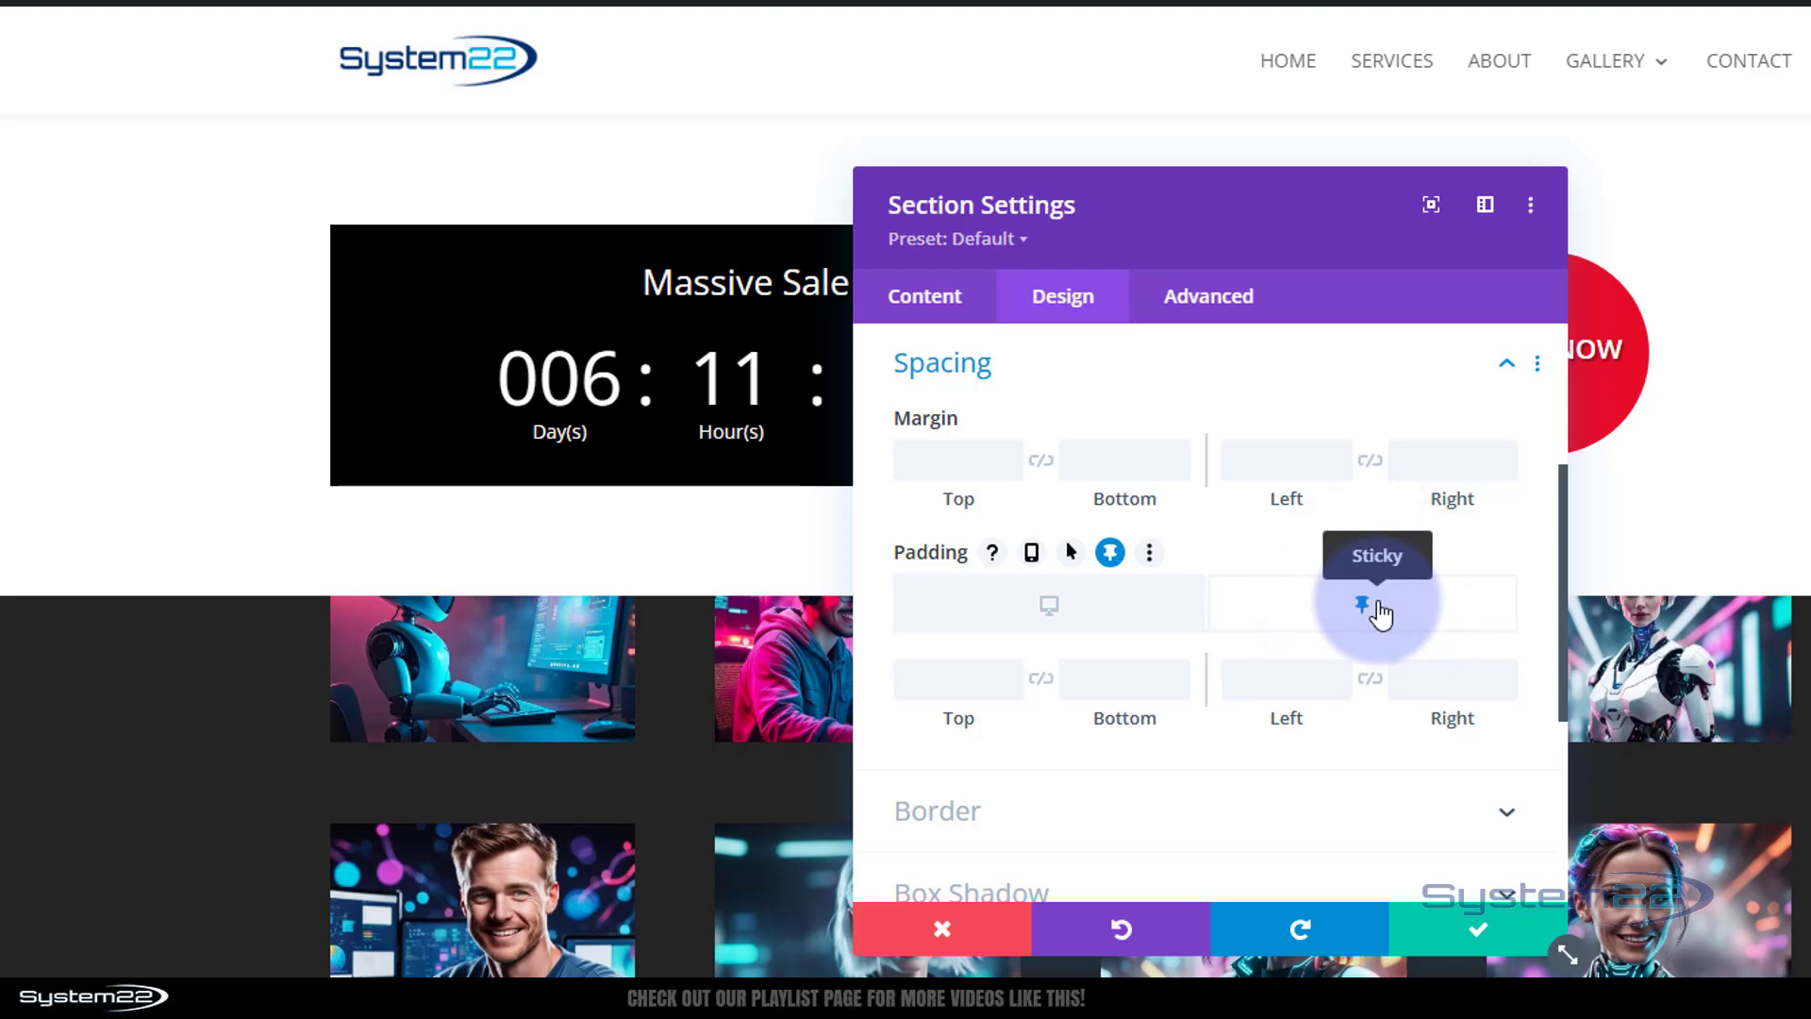
pyautogui.click(979, 670)
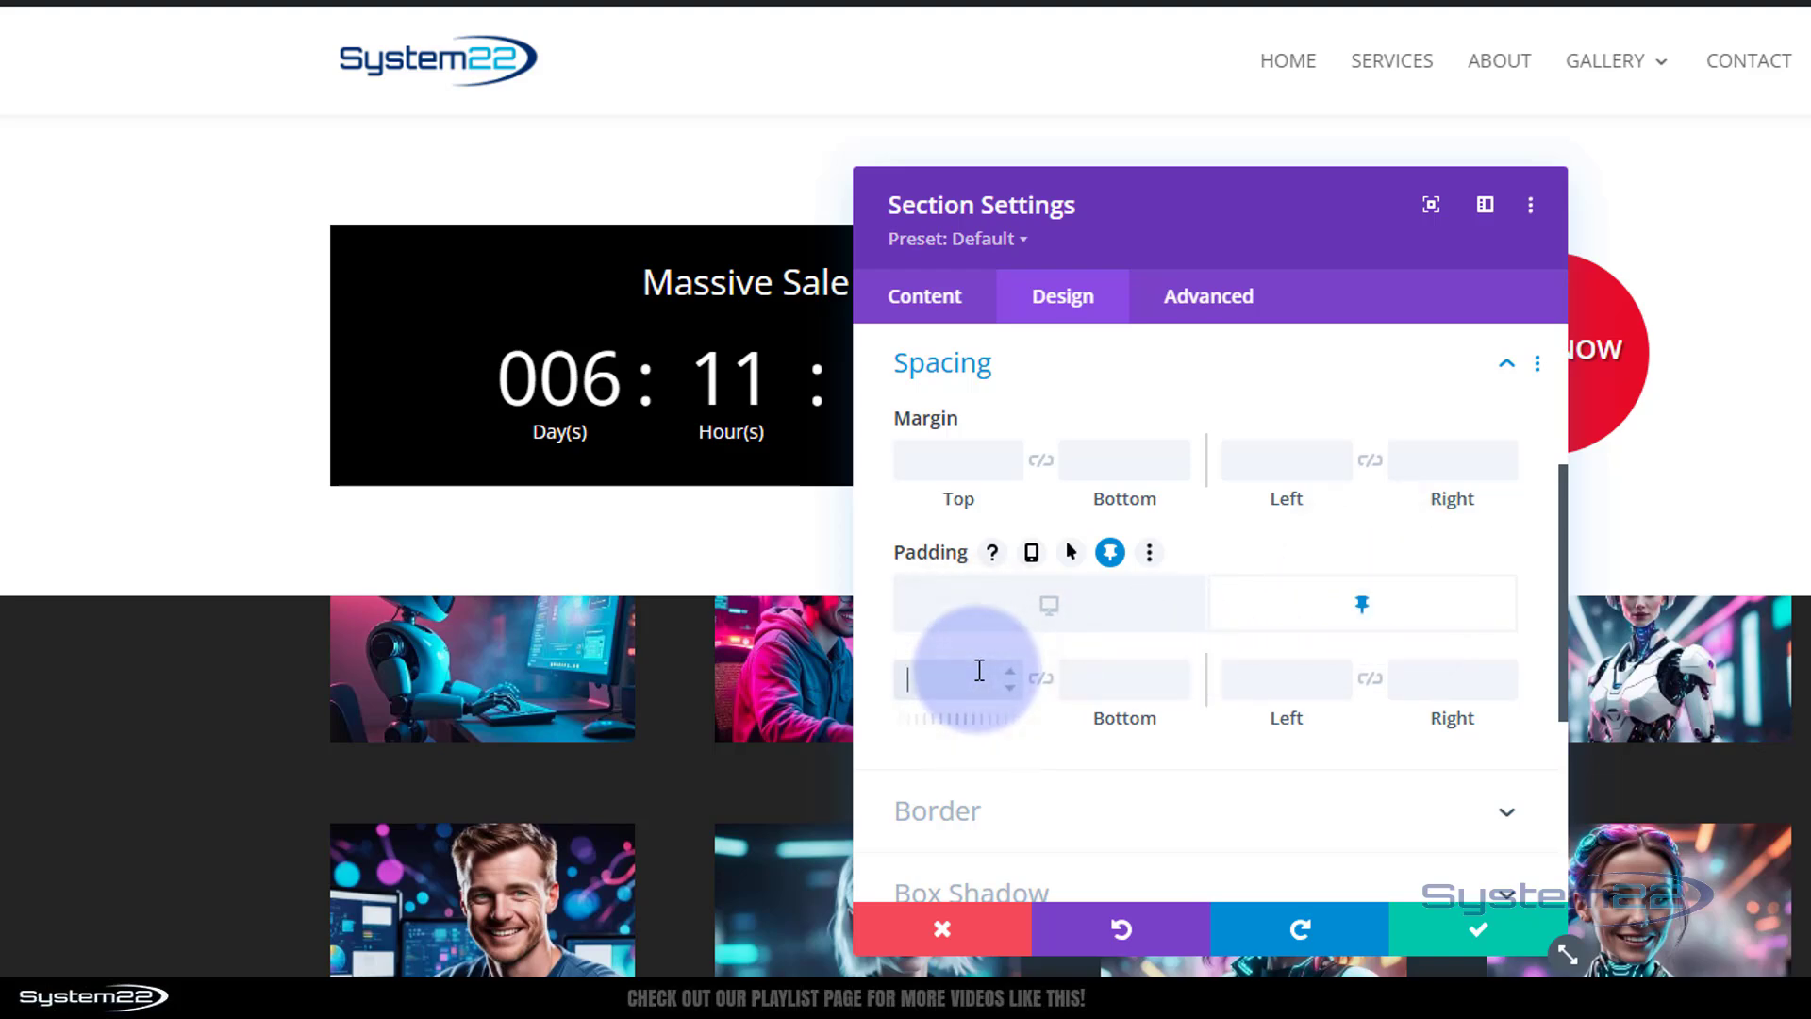
pyautogui.write('0')
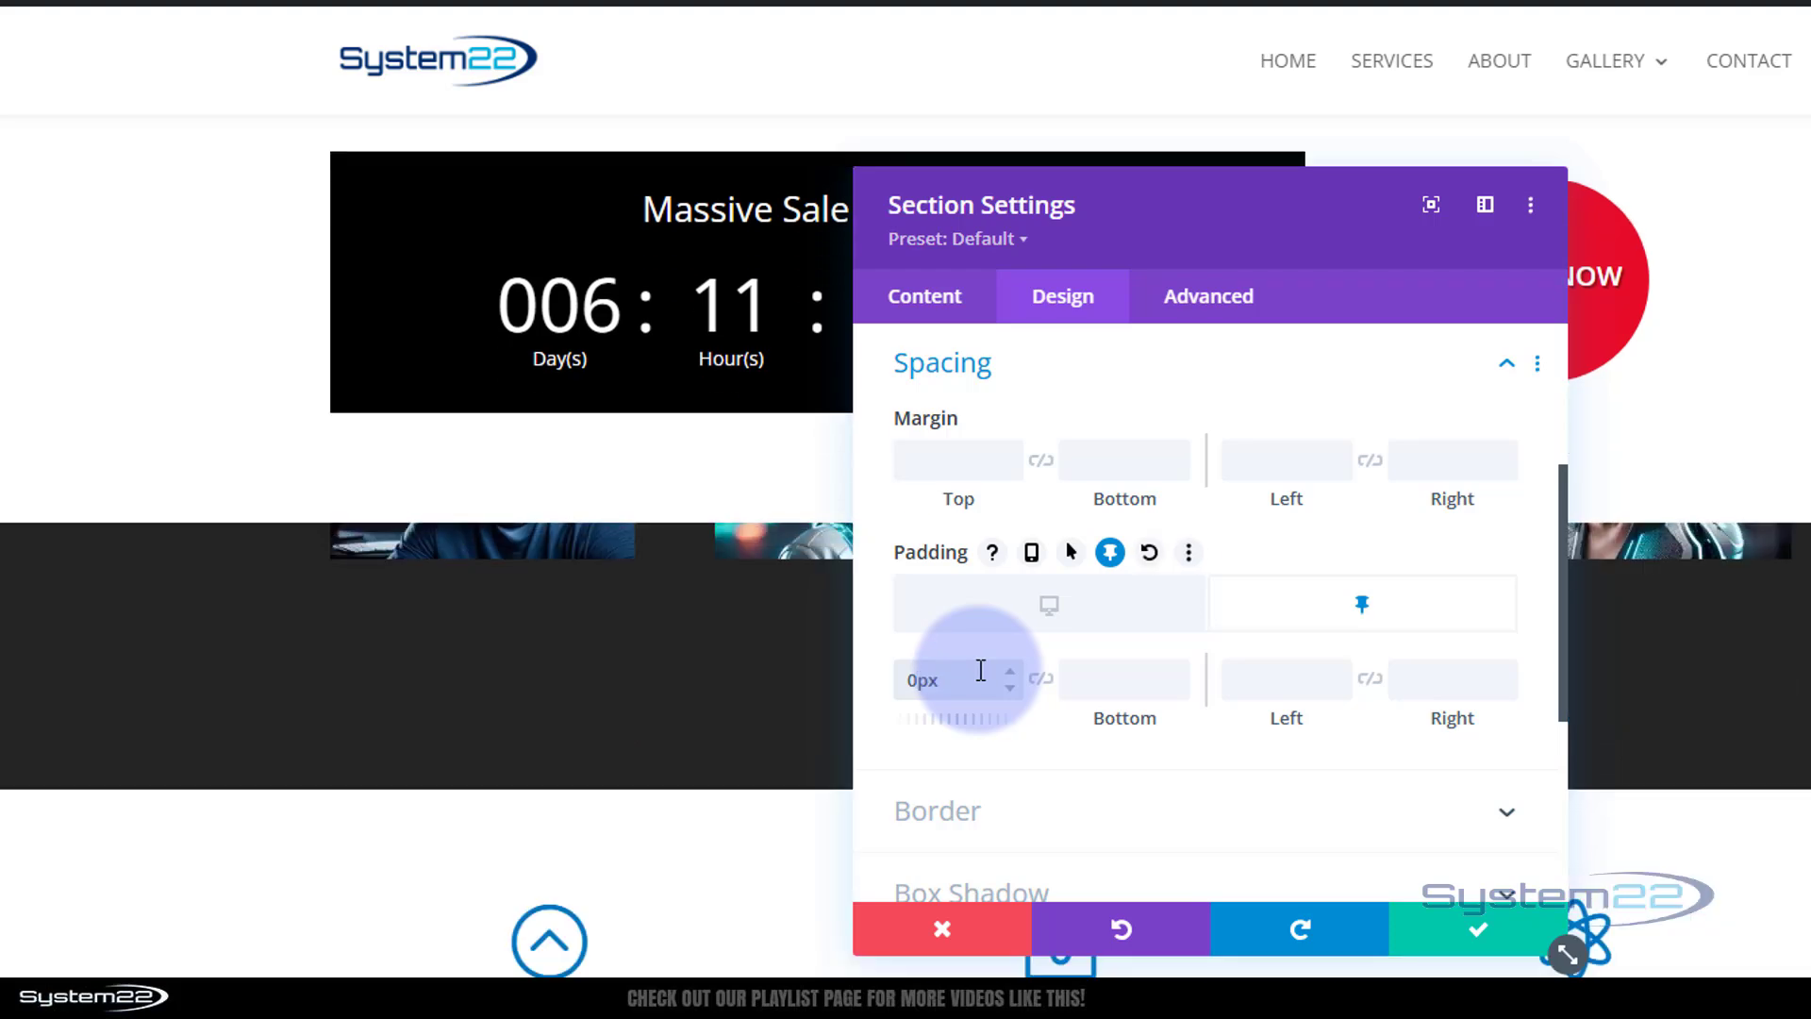
pyautogui.click(1041, 679)
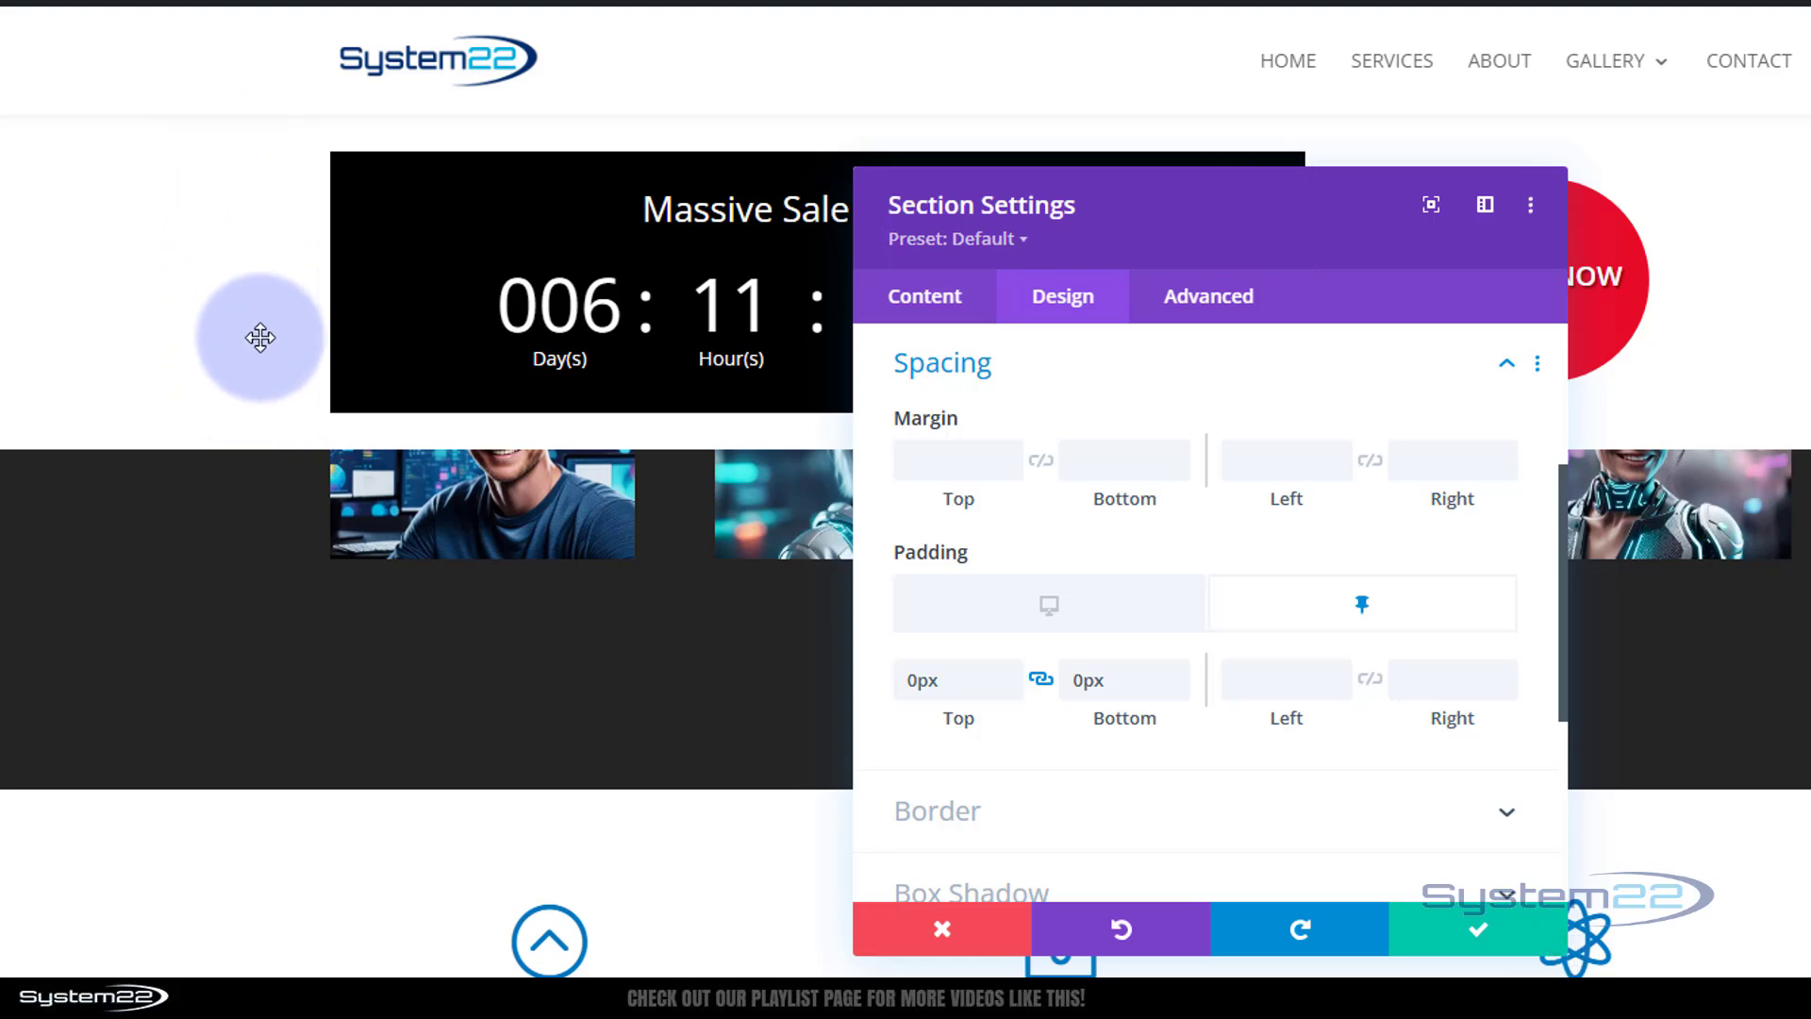
# Give the countdown section a black background color for its sticky state
pyautogui.click(931, 307)
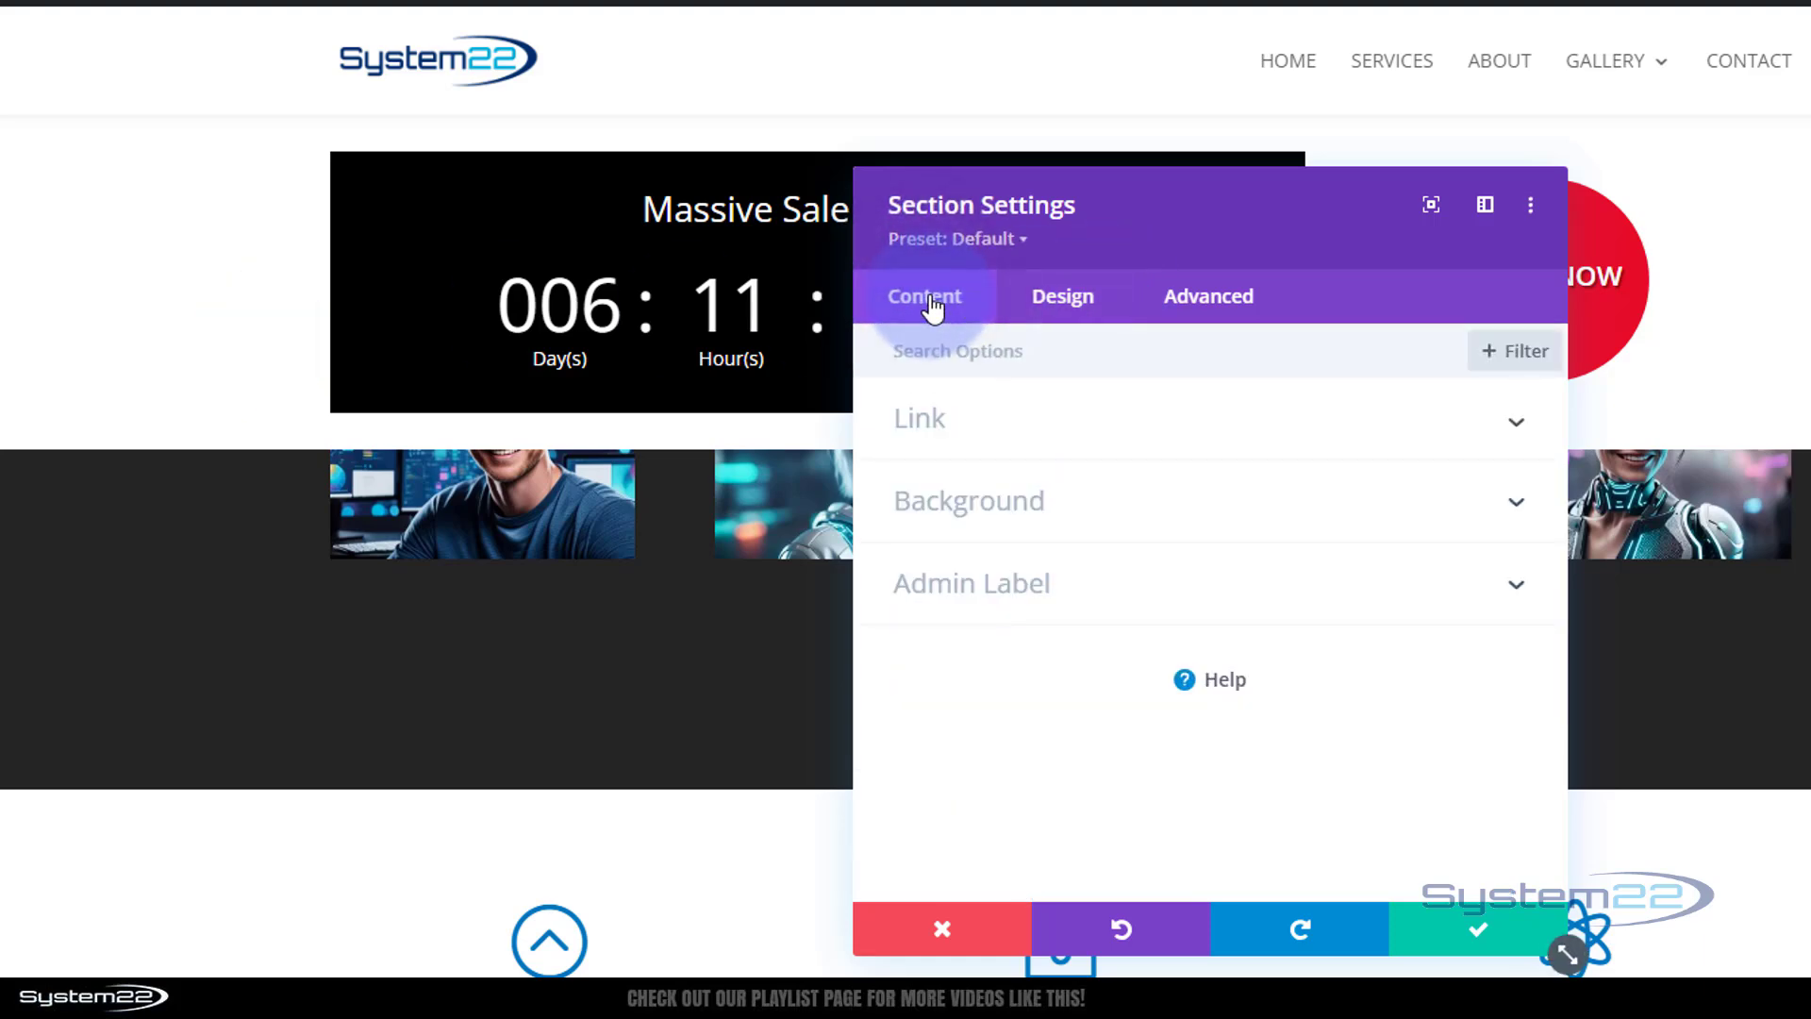
pyautogui.click(1174, 519)
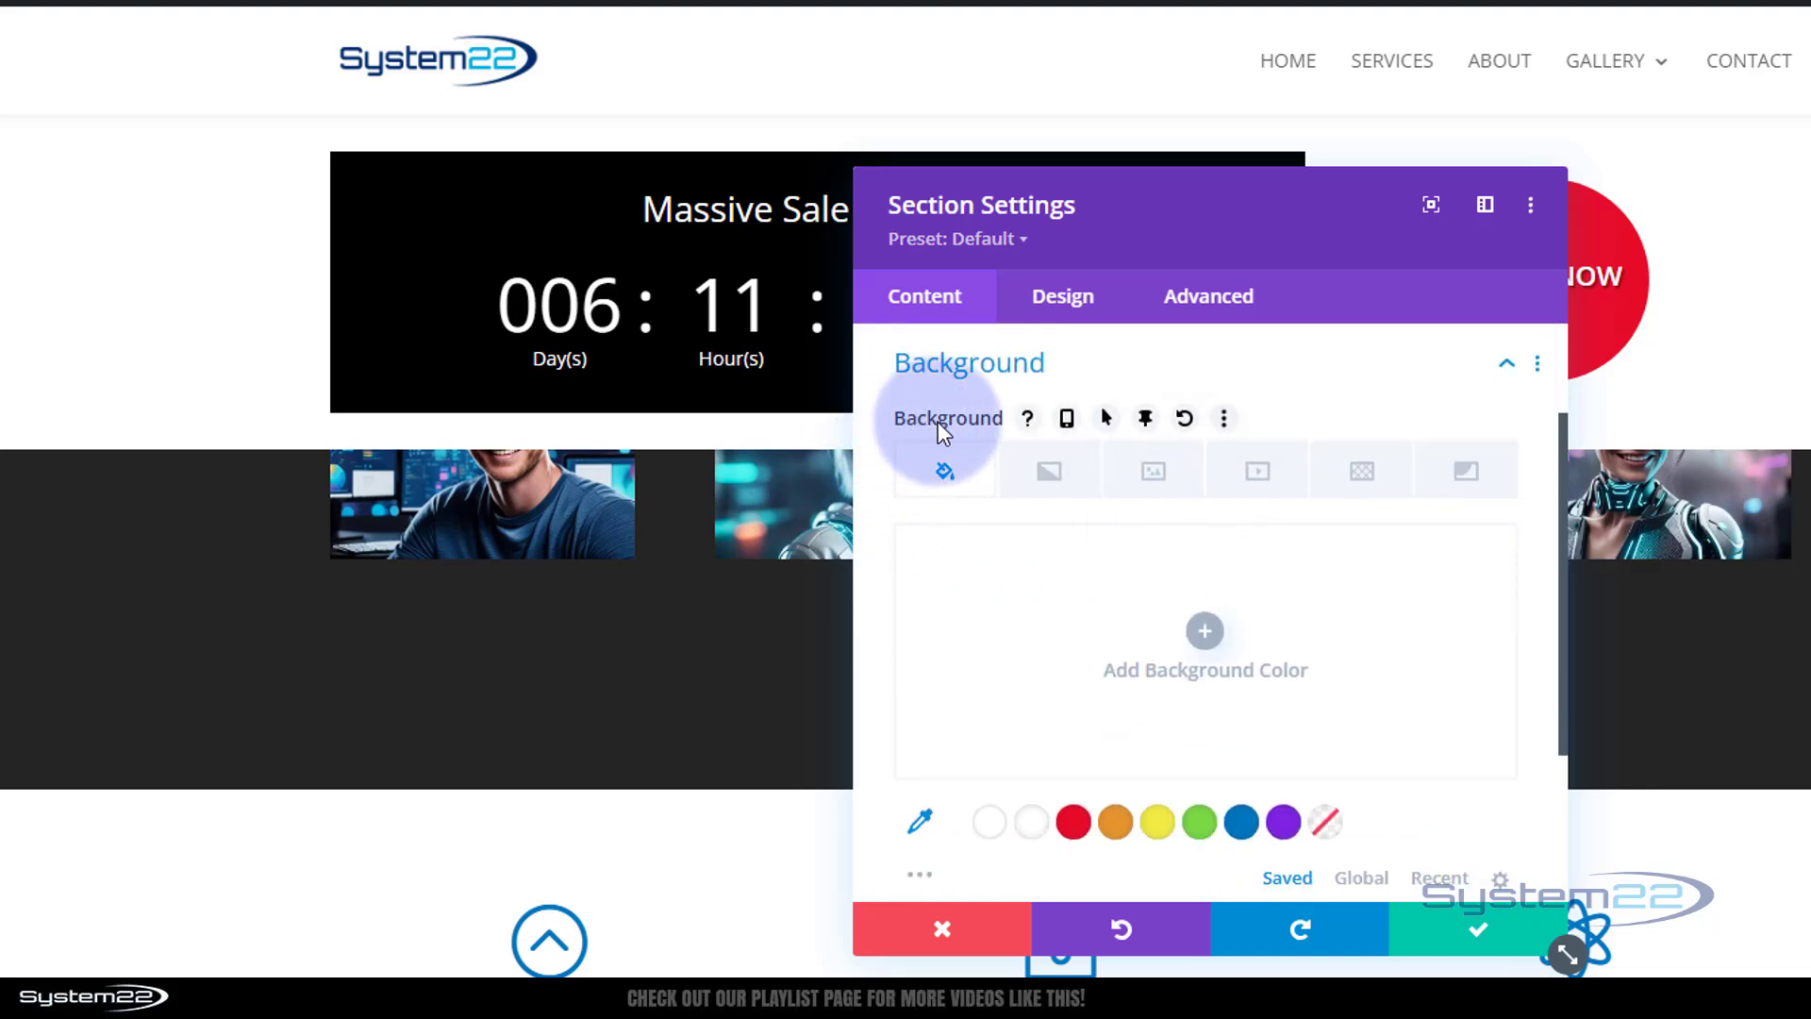
pyautogui.click(1145, 418)
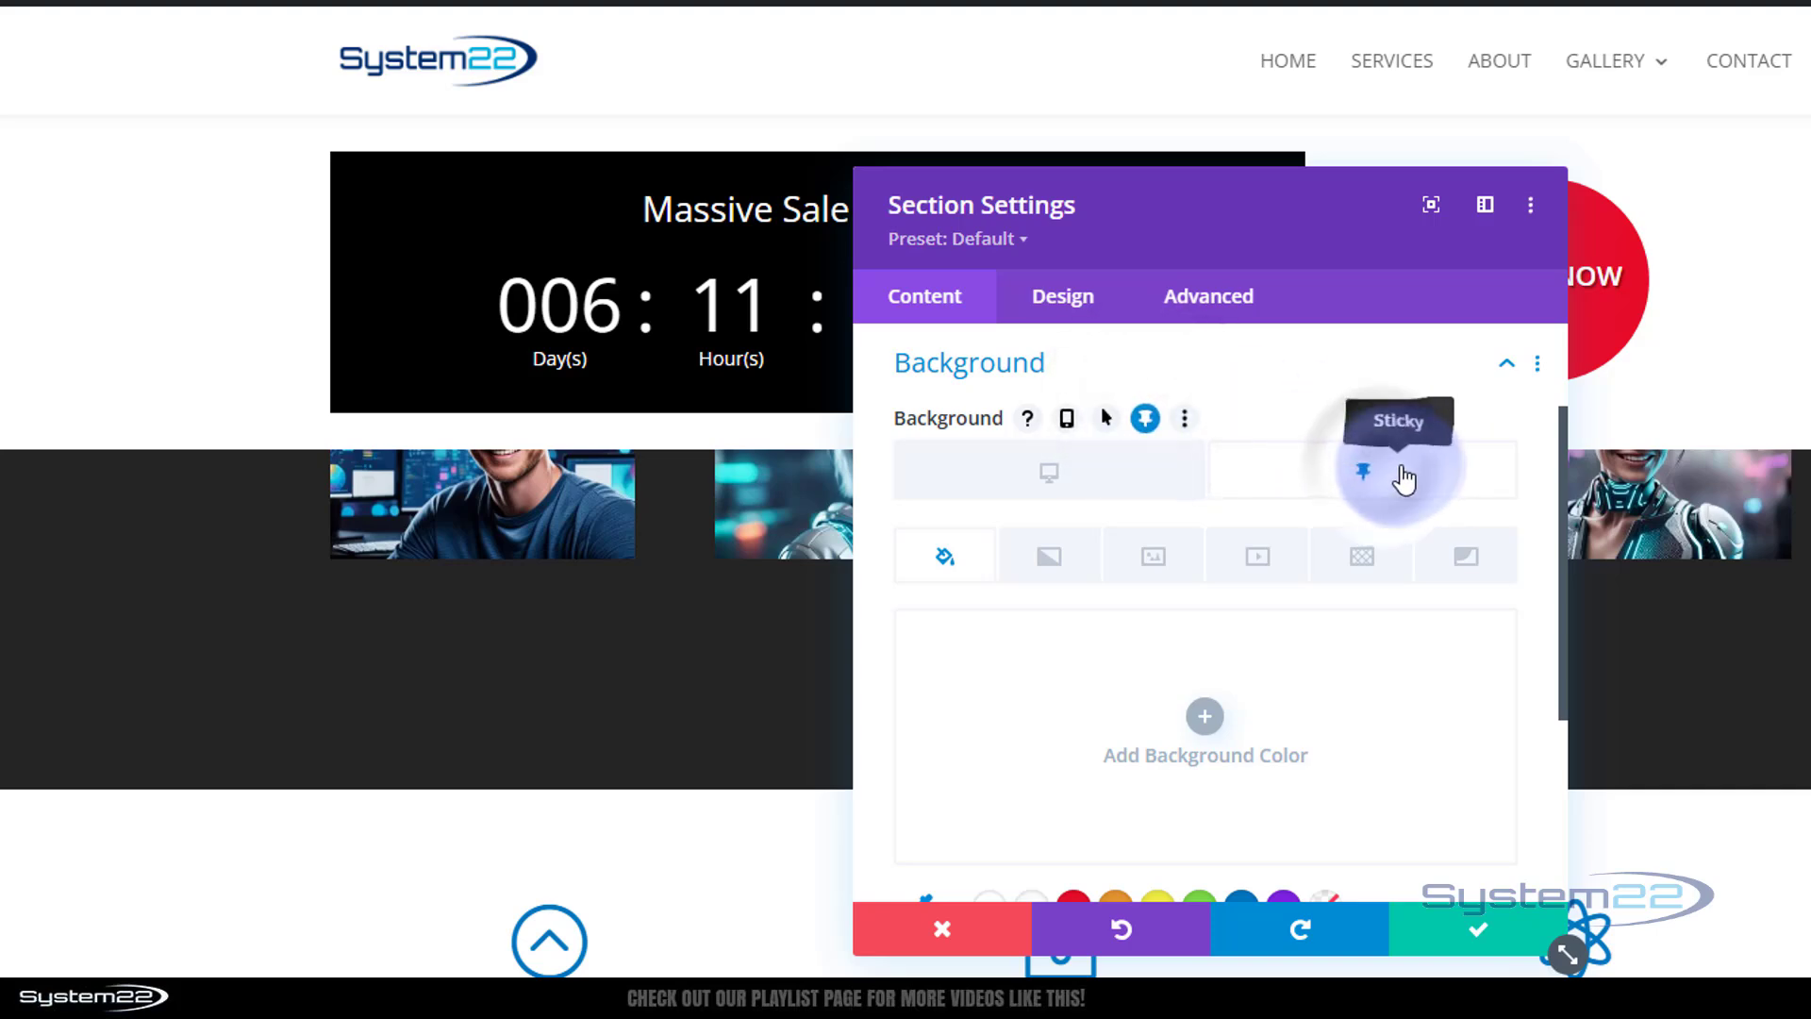
pyautogui.scroll(-3, 1403, 387)
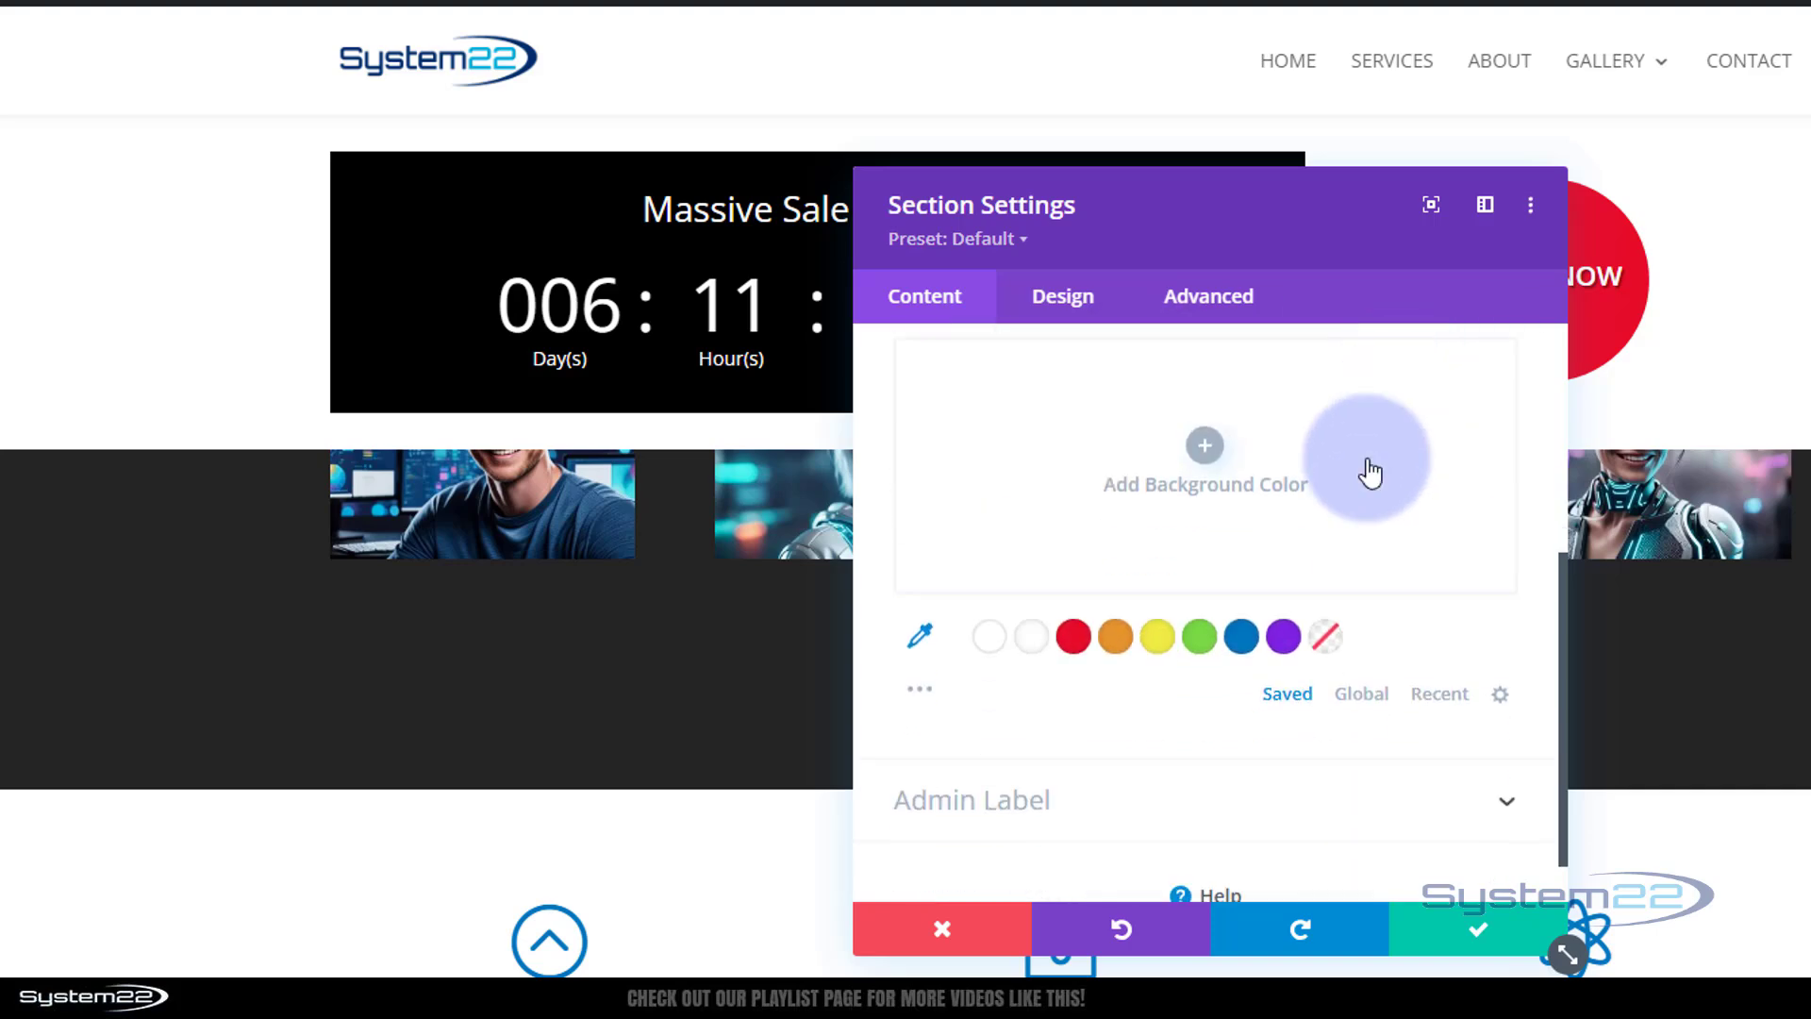
pyautogui.click(937, 688)
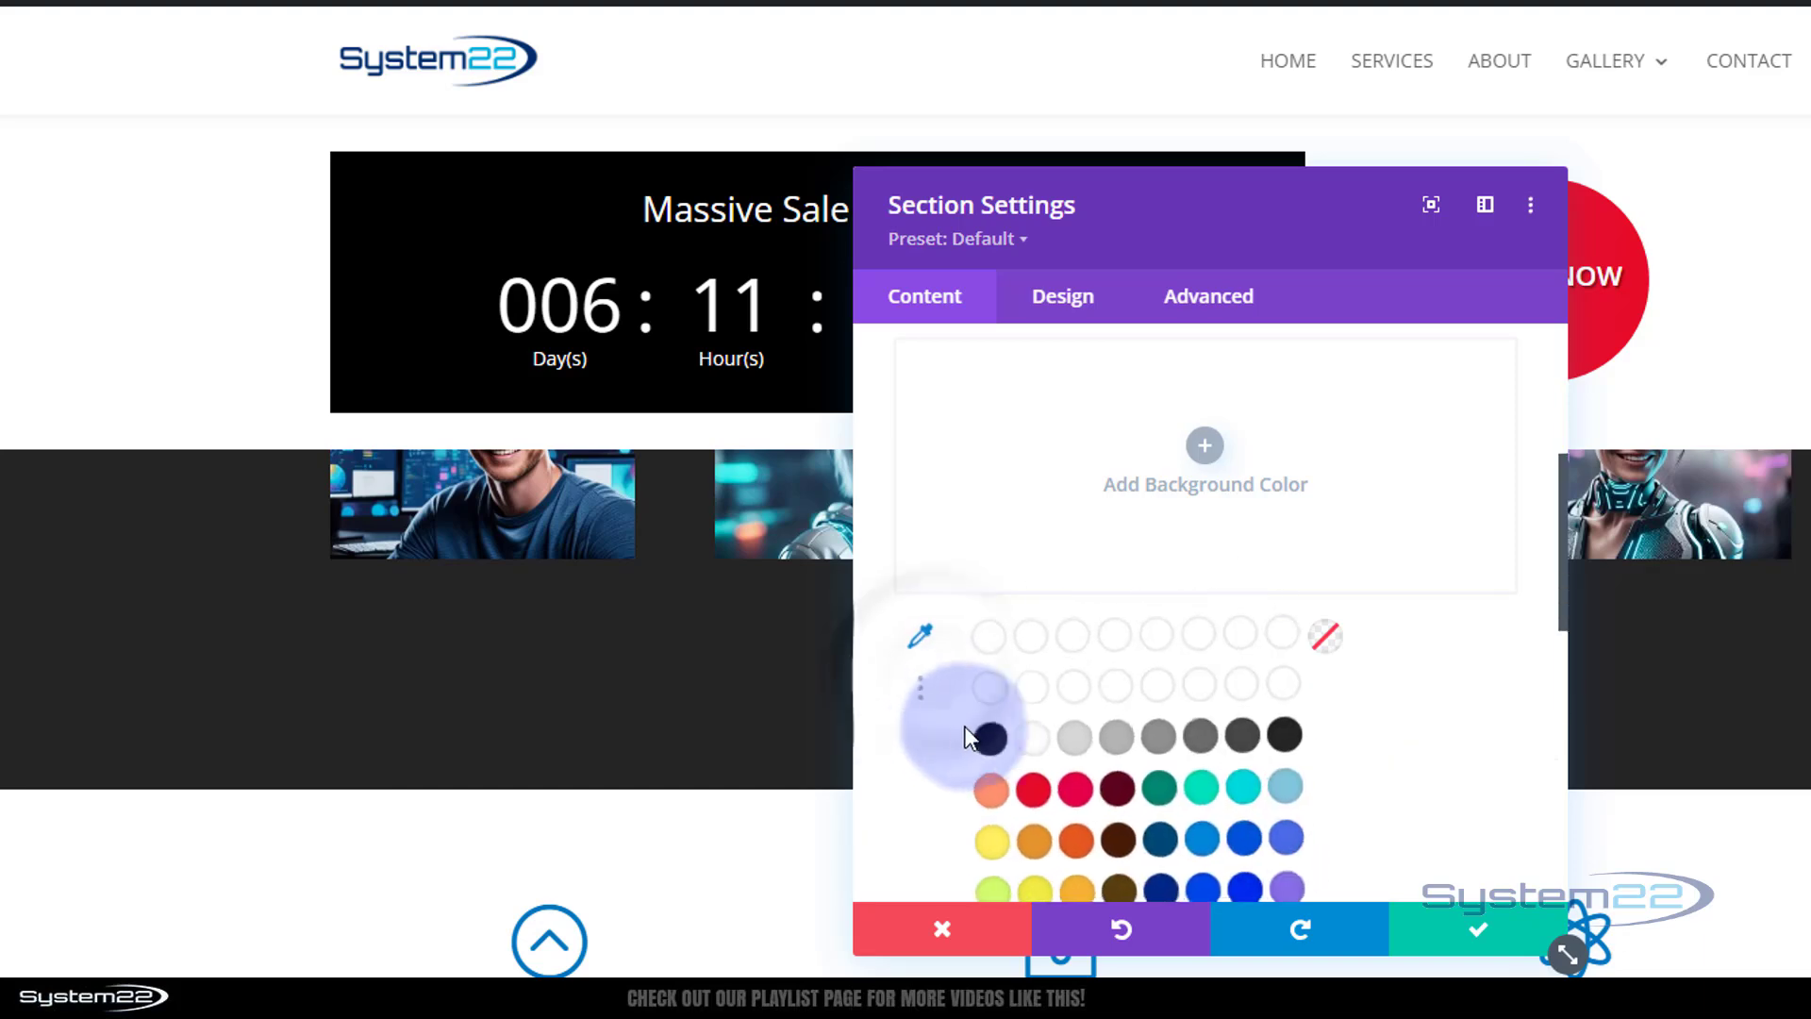
pyautogui.click(989, 744)
pyautogui.scroll(2, 1023, 717)
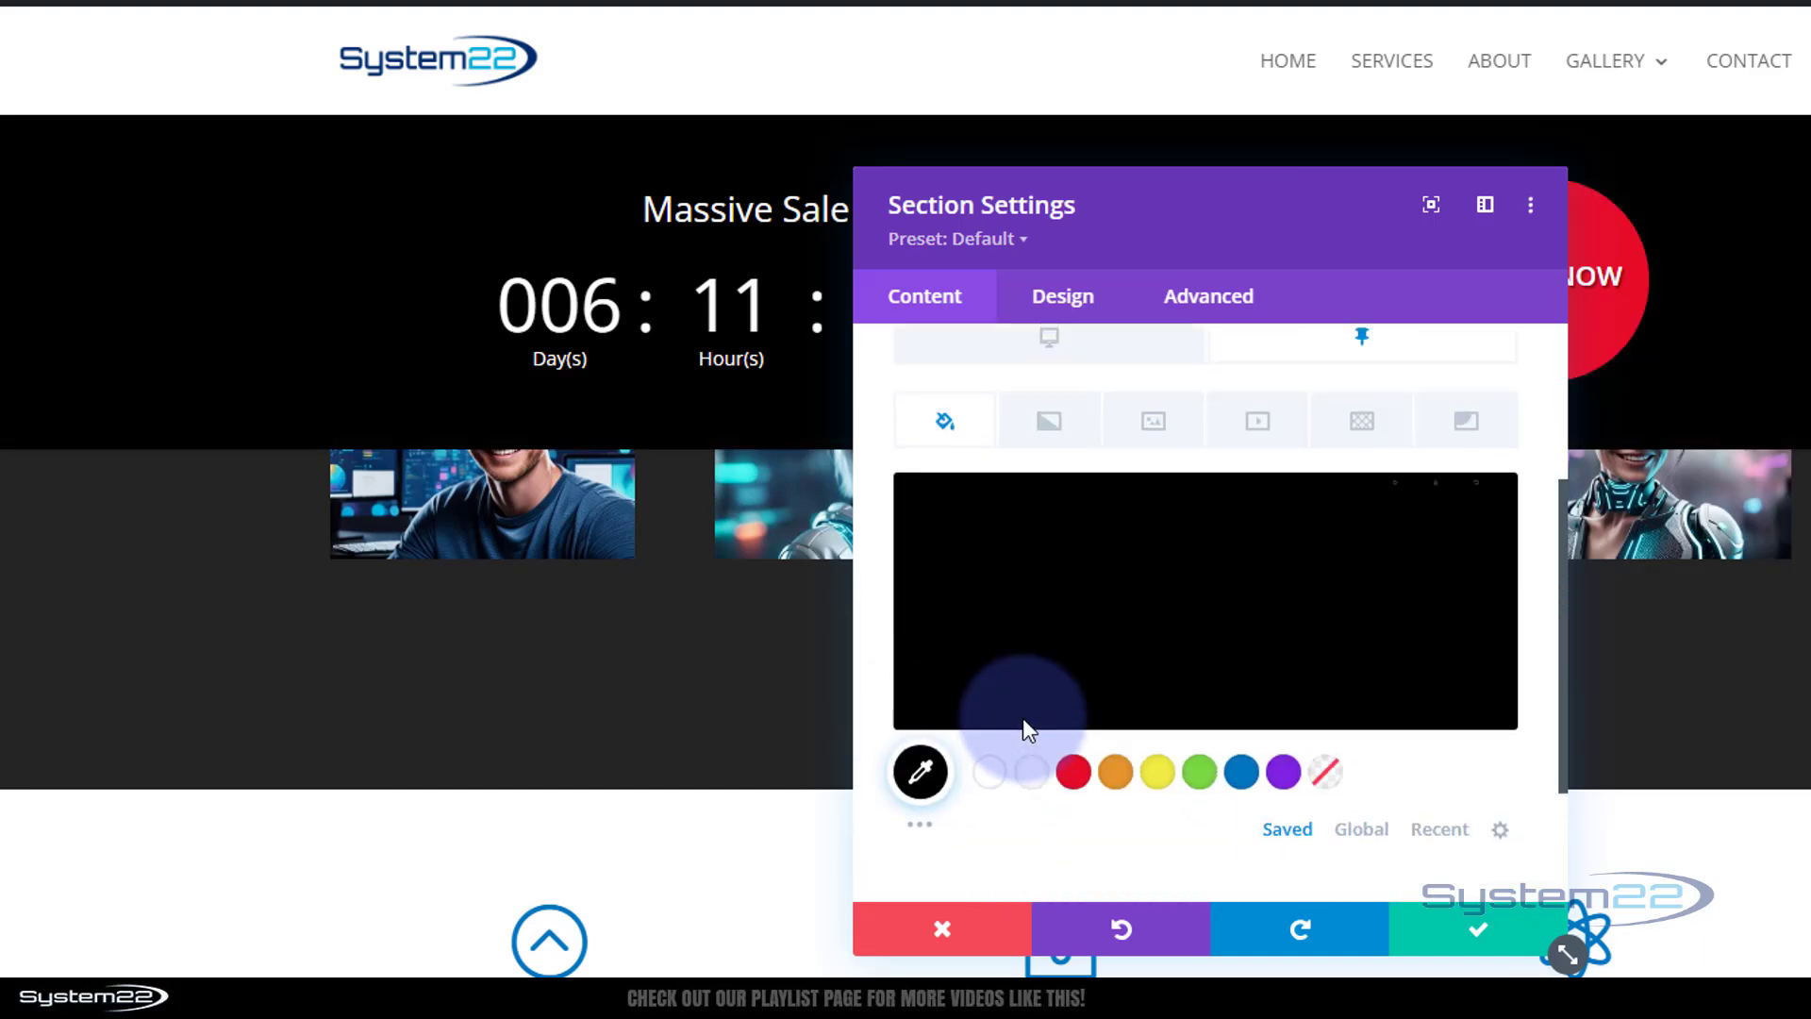
# Set the section's default desktop background color to white, check the sticky transition on the page, and save the section
pyautogui.click(1062, 351)
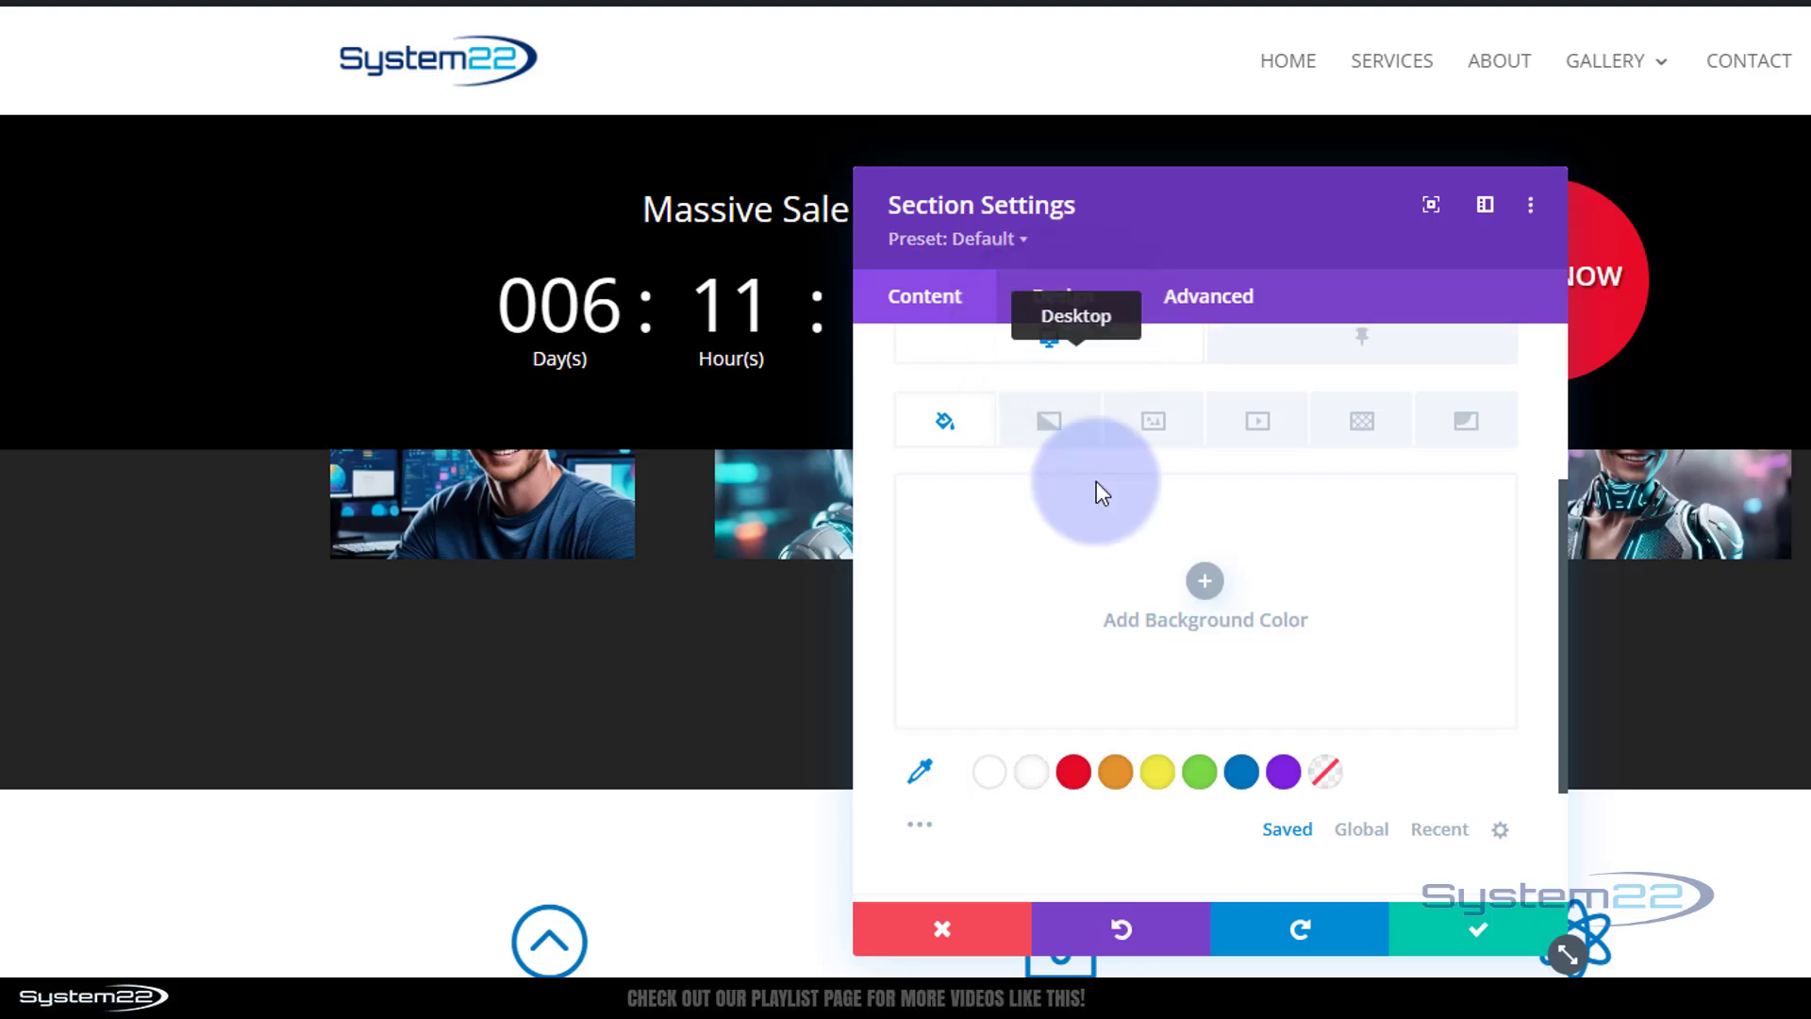
pyautogui.click(1038, 783)
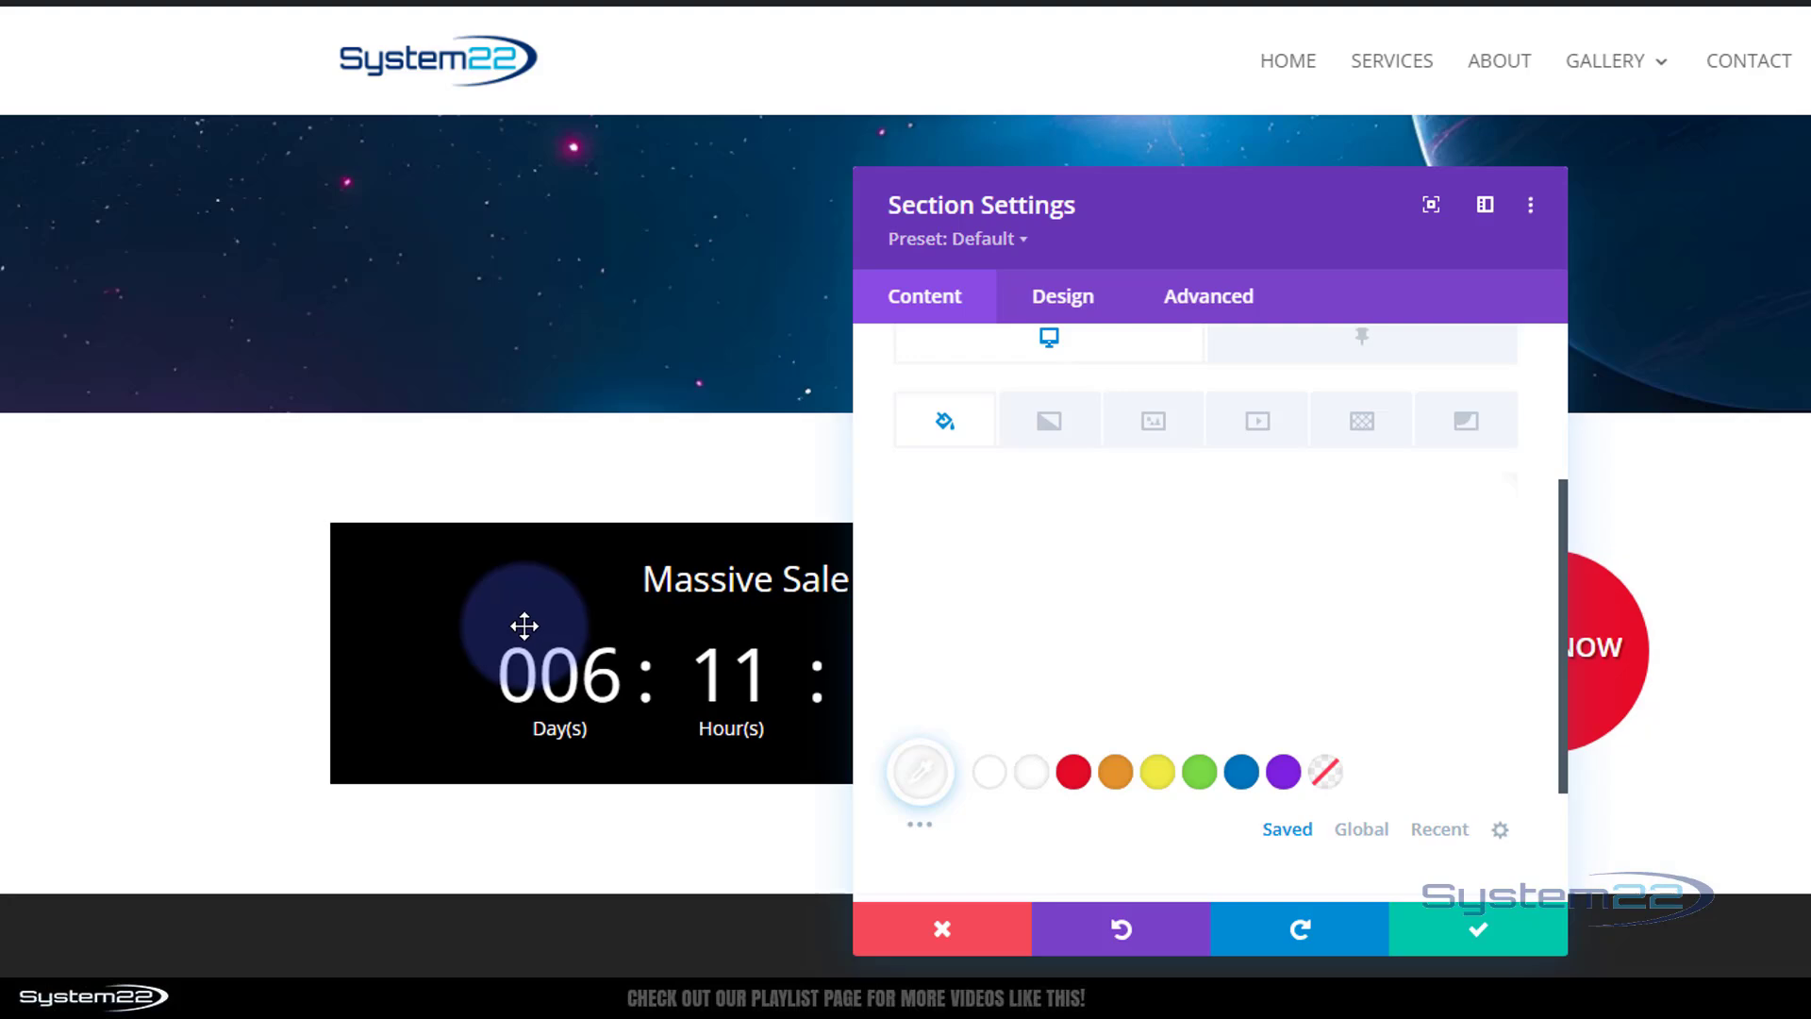
pyautogui.scroll(-5, 524, 625)
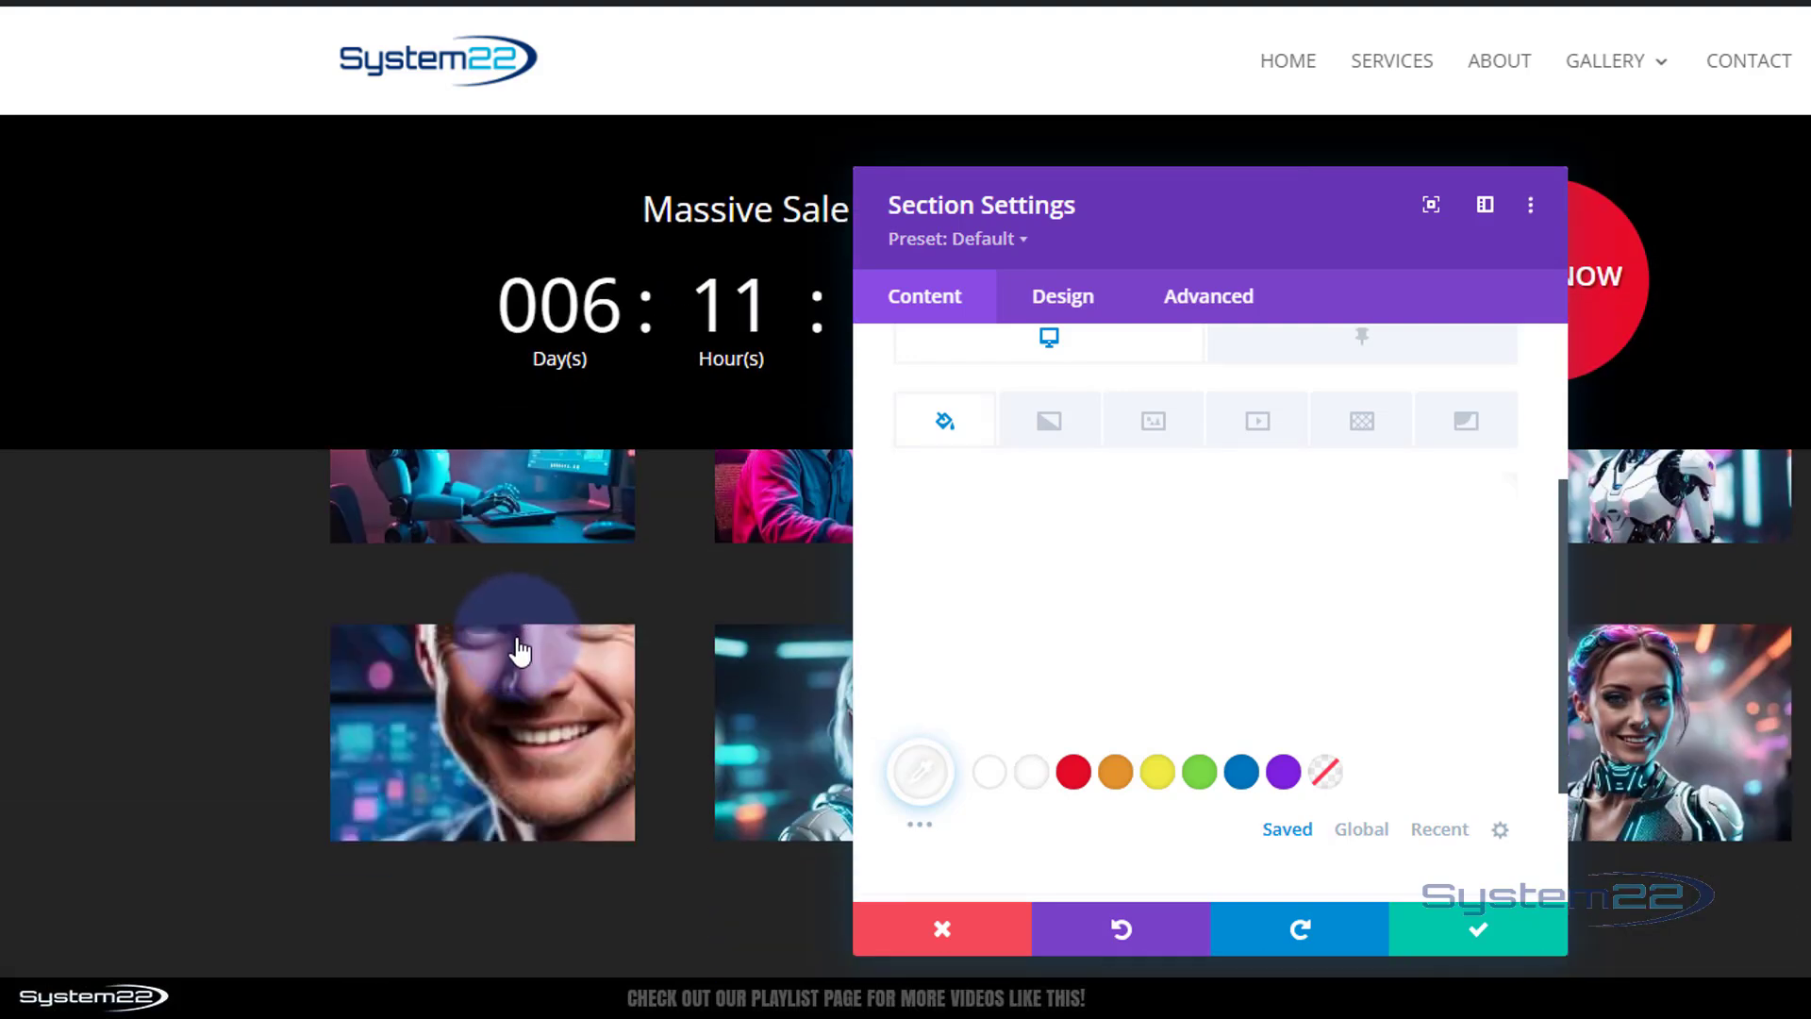
pyautogui.click(1475, 932)
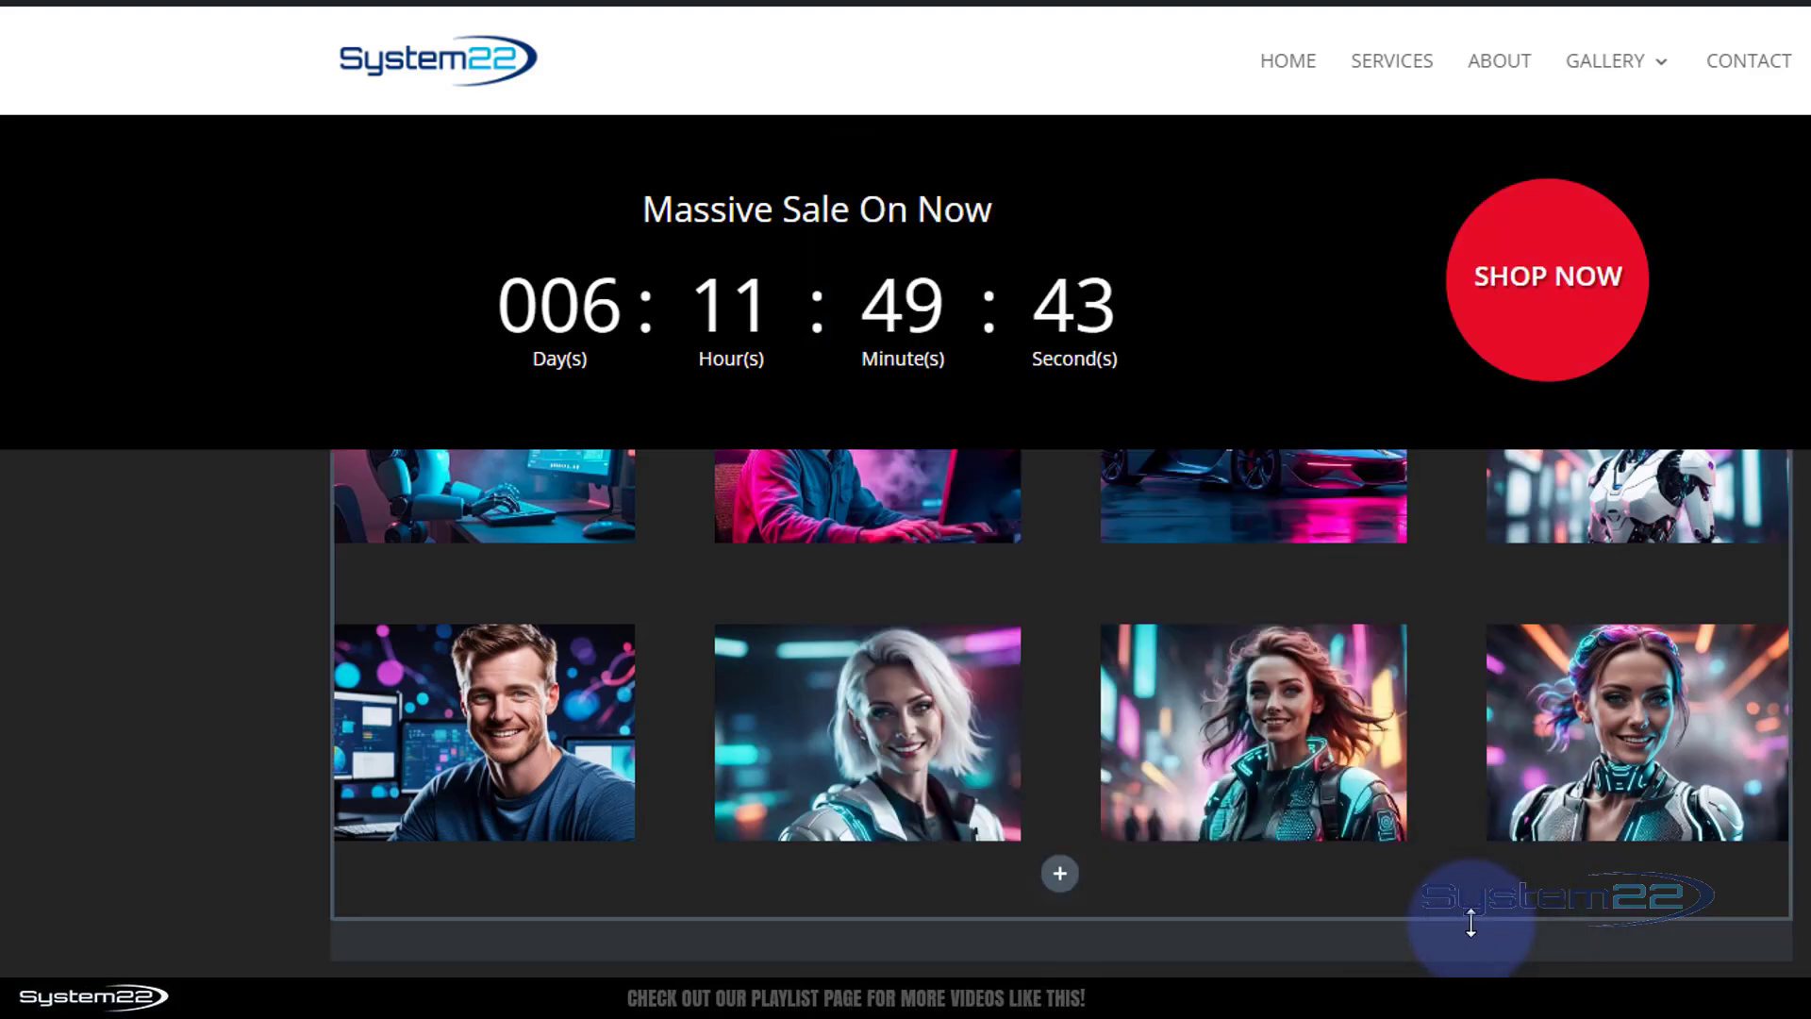
# Open the countdown timer's custom CSS fields for its individual module elements
pyautogui.click(771, 220)
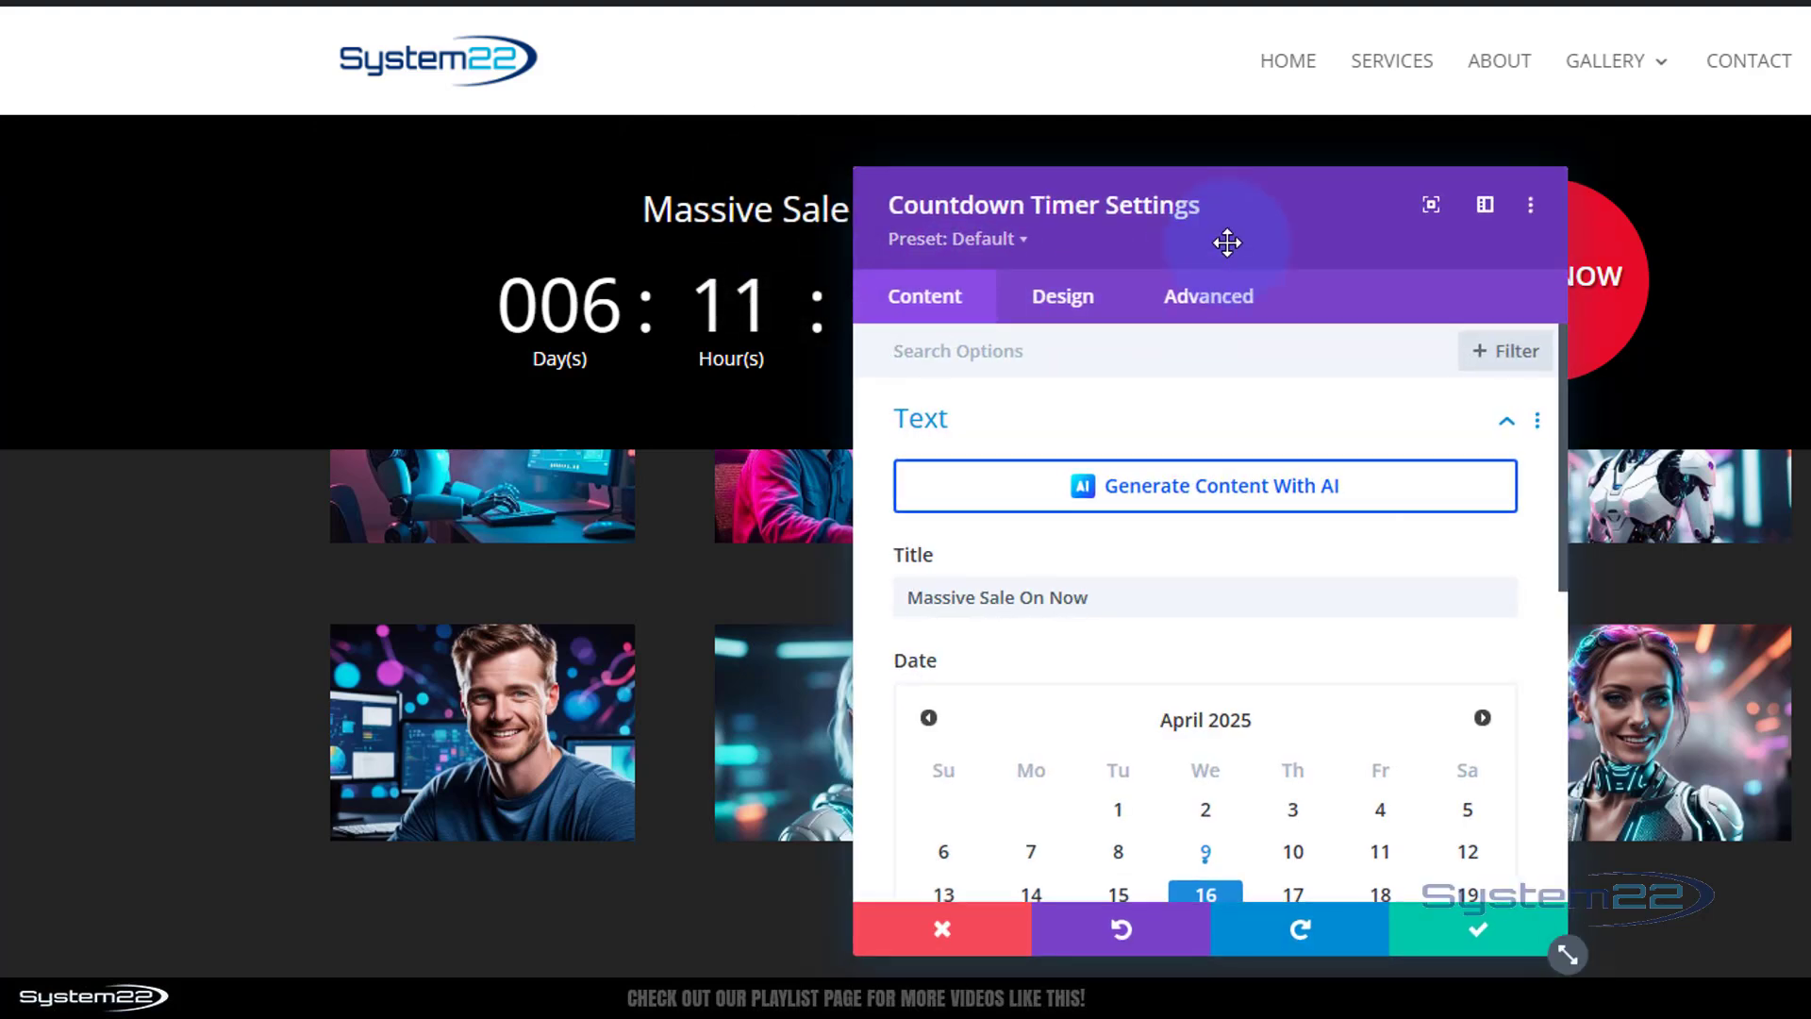
pyautogui.moveTo(1258, 219); pyautogui.dragTo(1572, 161)
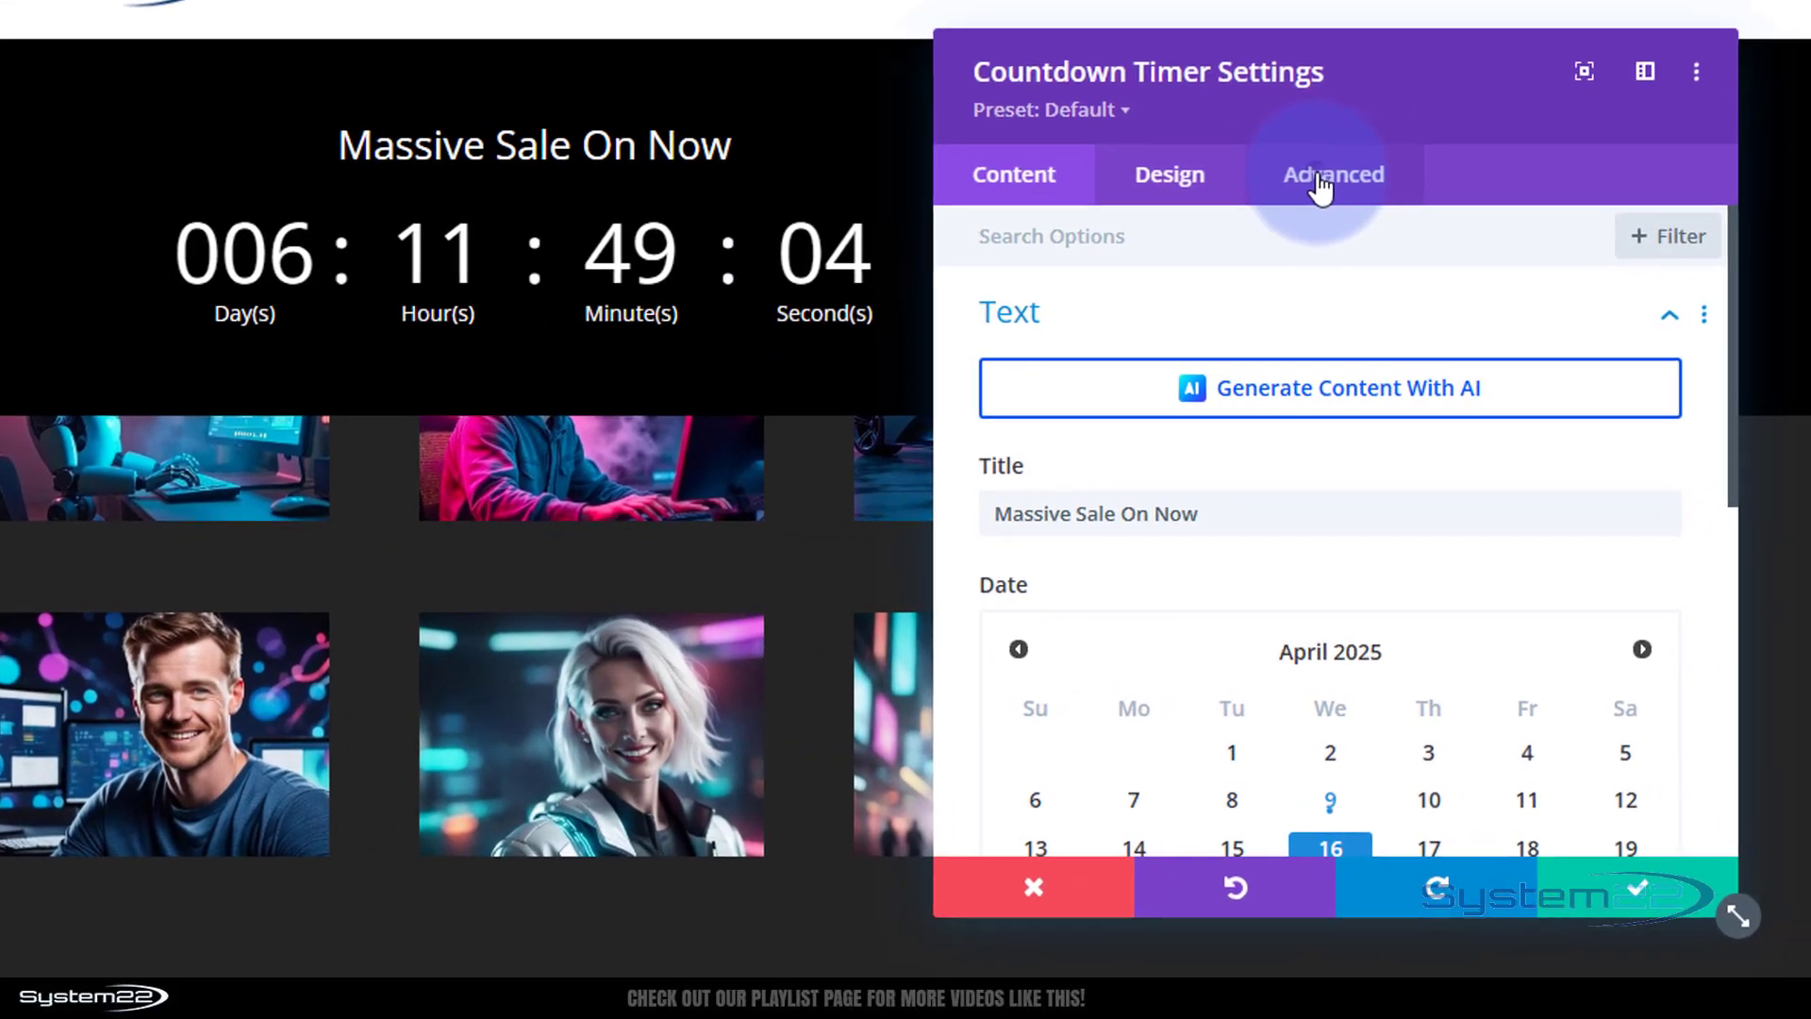
pyautogui.click(1321, 189)
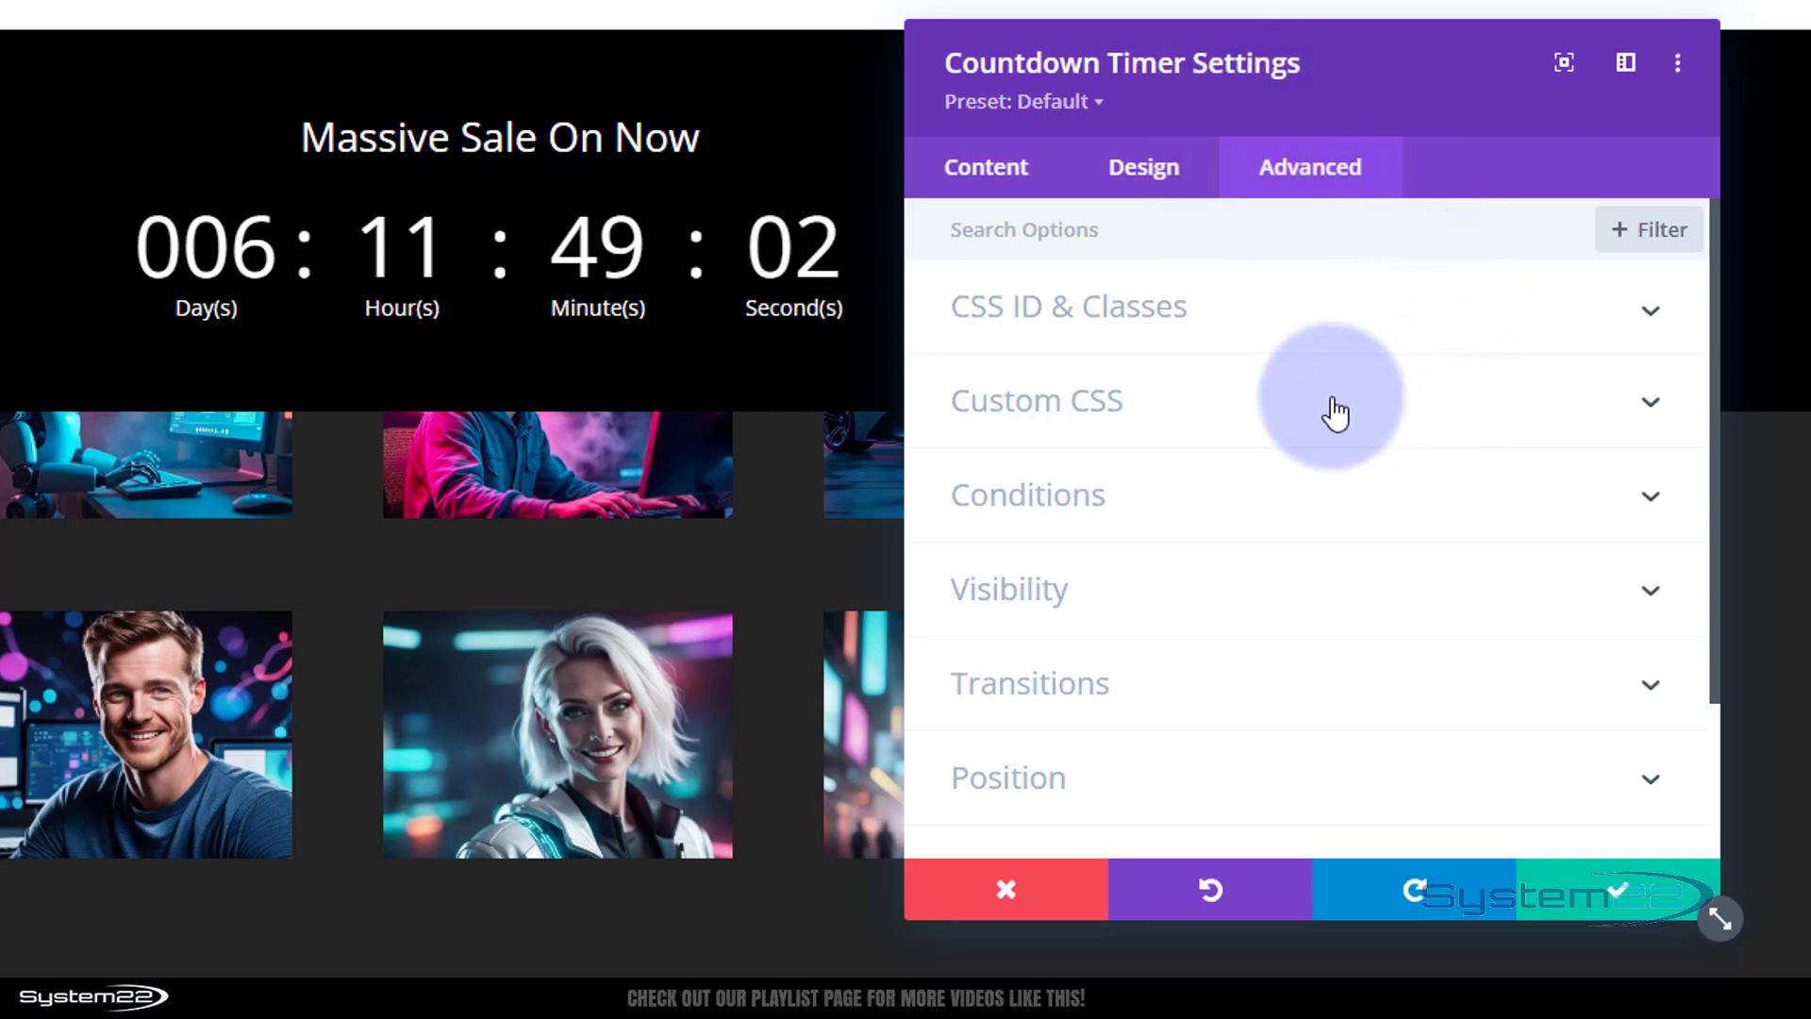
pyautogui.click(1334, 400)
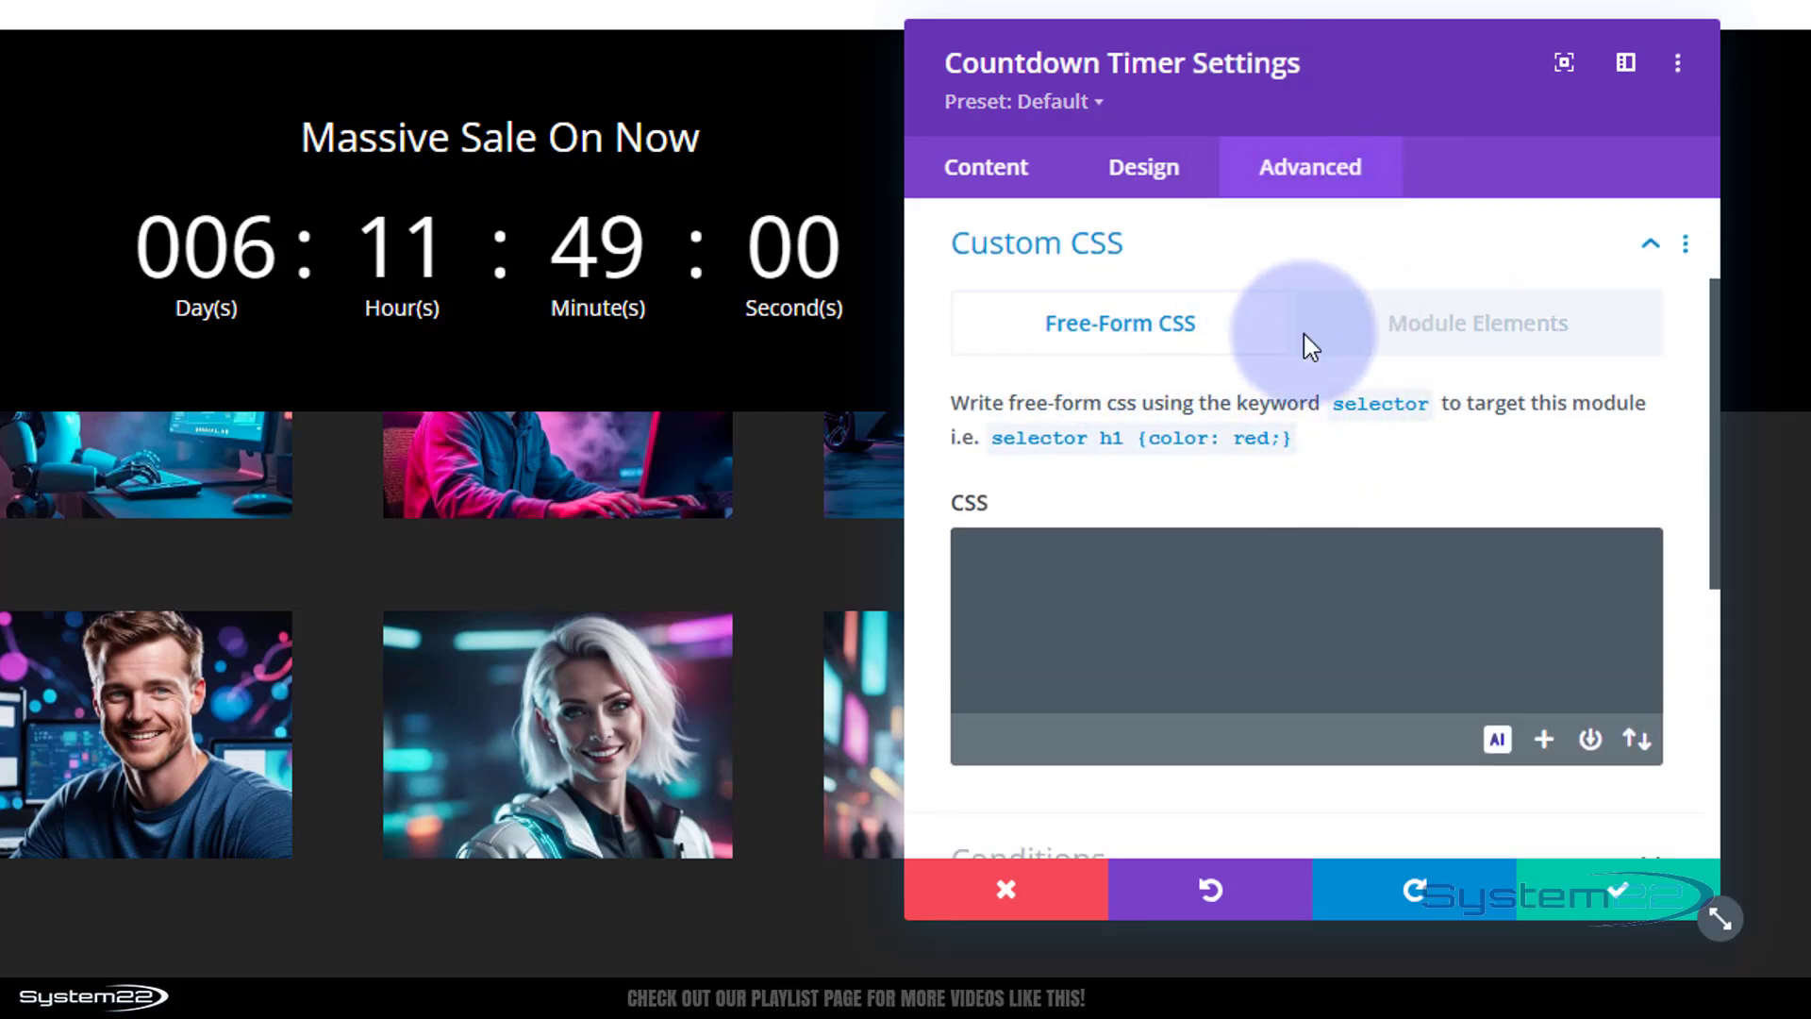
pyautogui.click(1399, 345)
pyautogui.scroll(-10, 1292, 472)
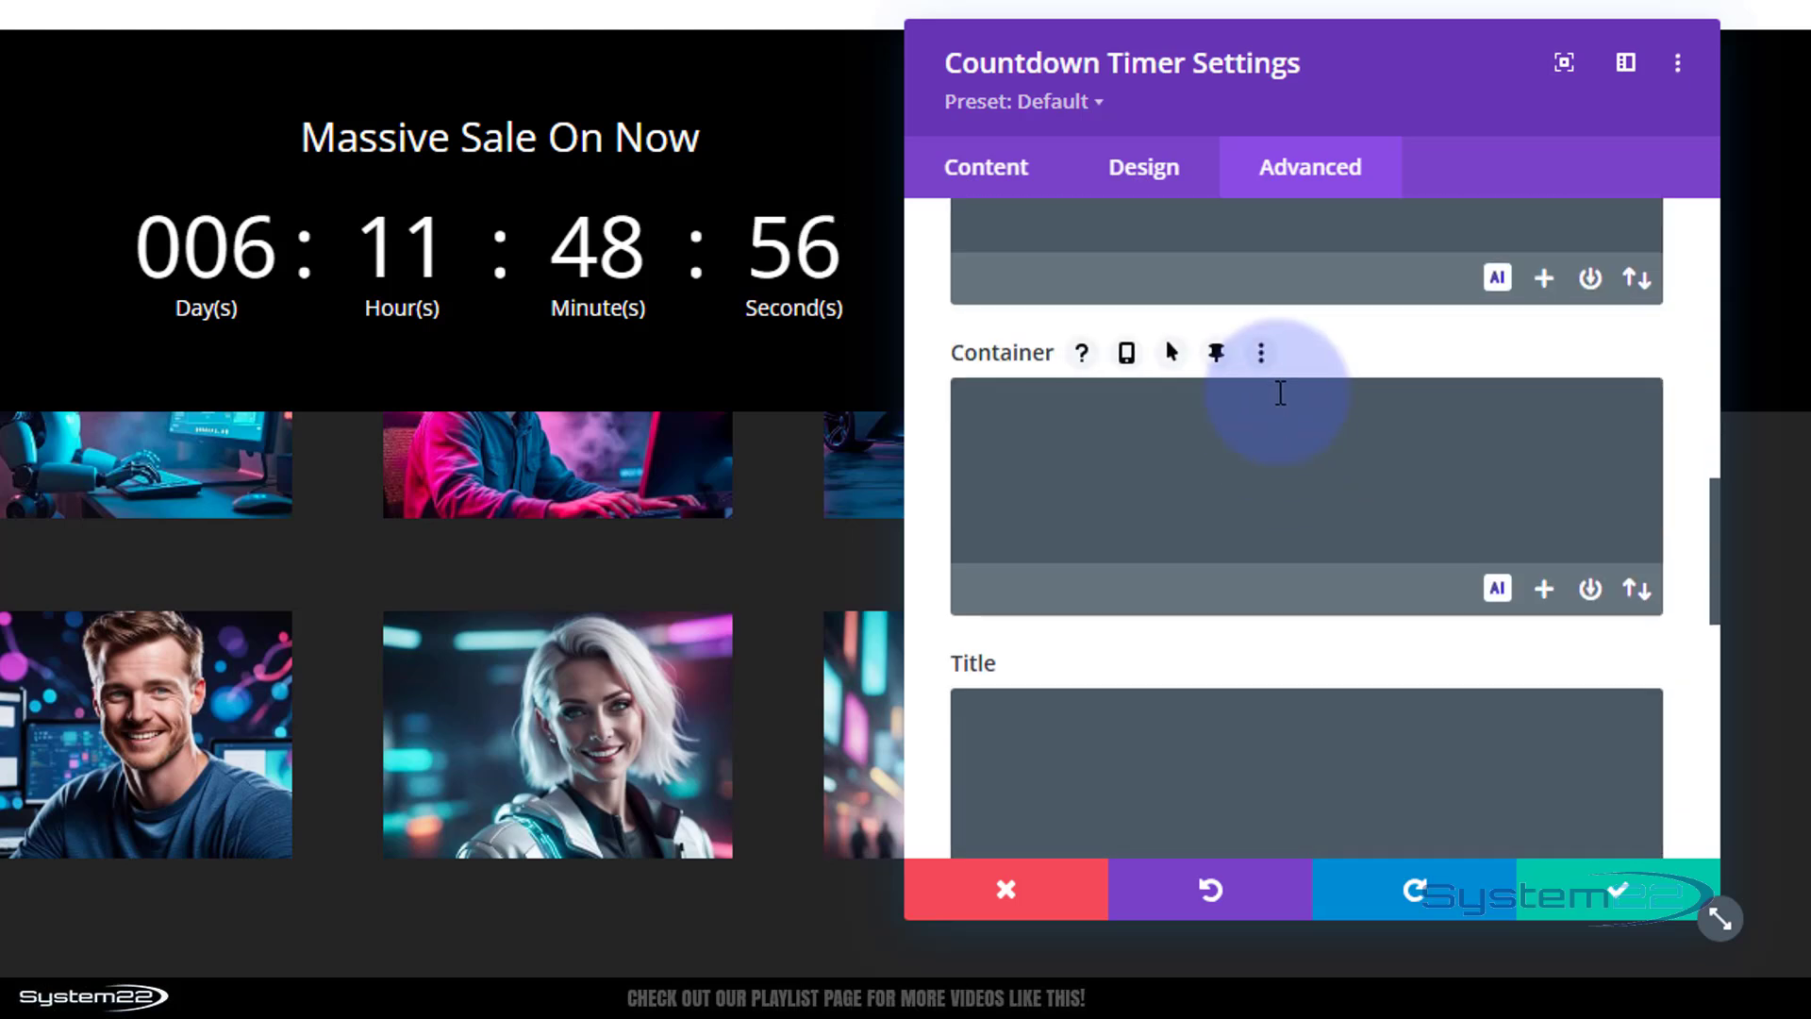
# Add the custom CSS display:none to the countdown's Timer Section for the sticky state only, and save the module
pyautogui.moveTo(1354, 89); pyautogui.dragTo(1222, 79)
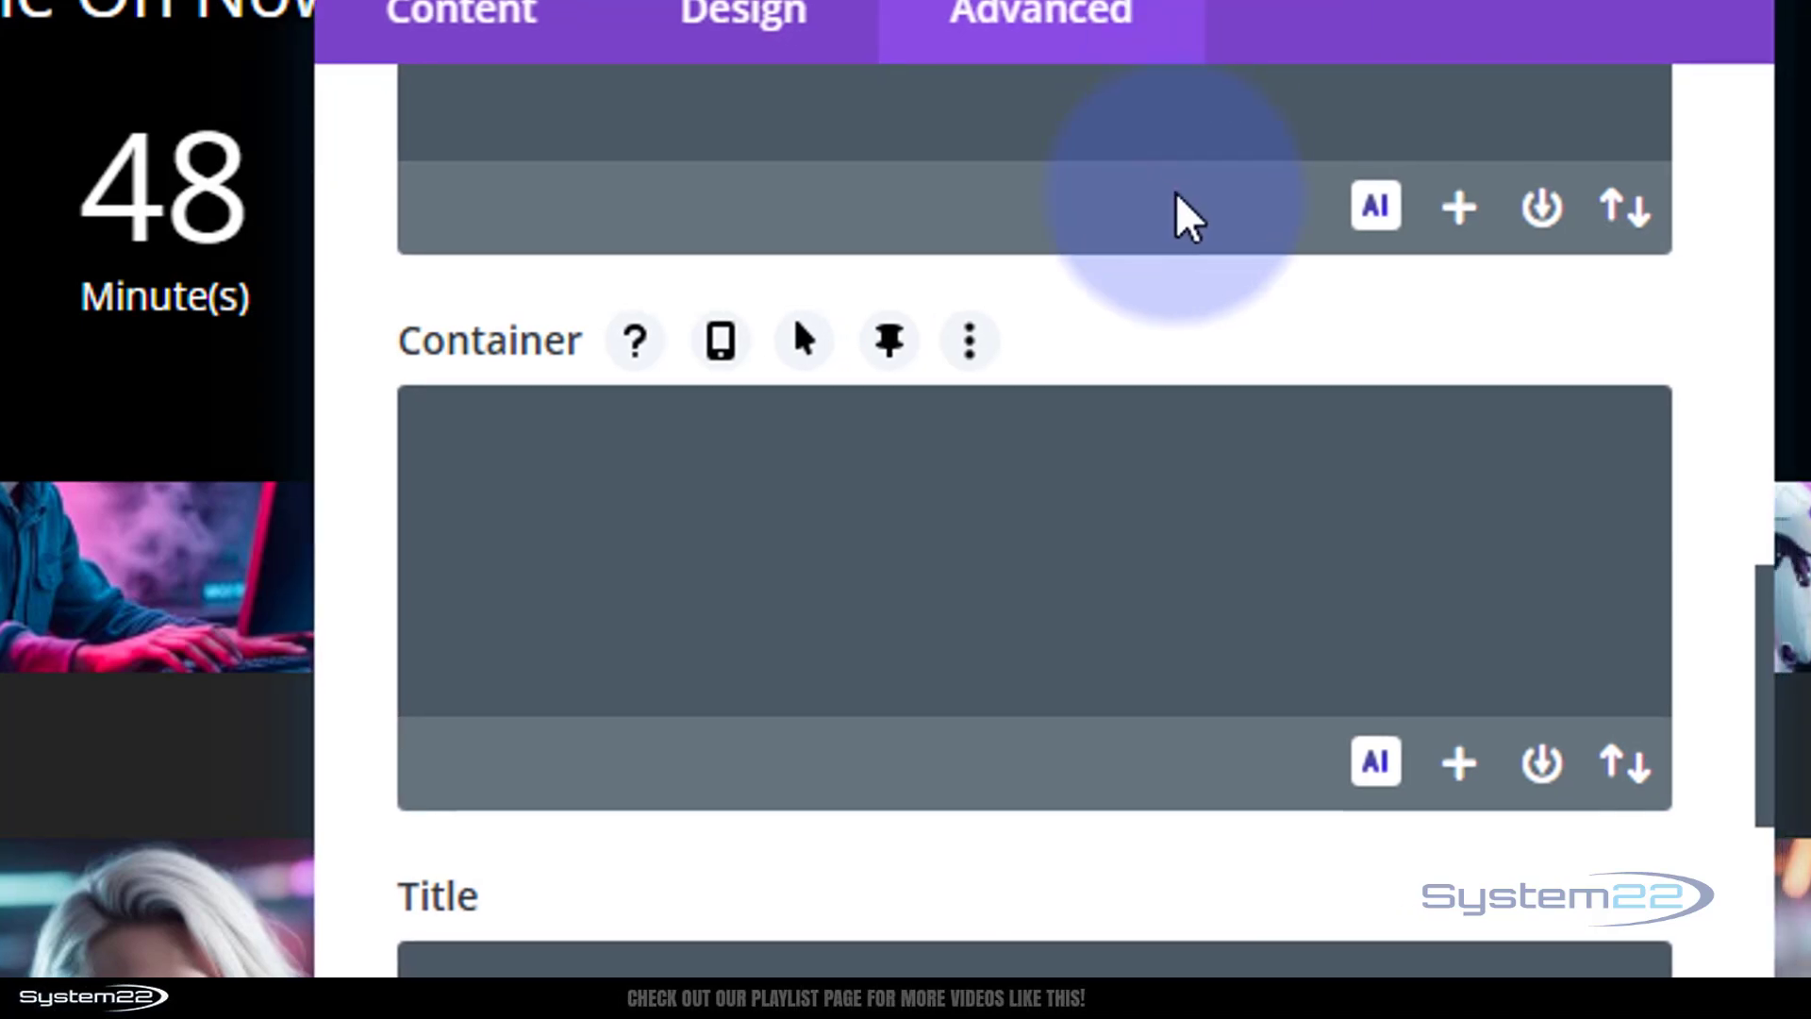
pyautogui.scroll(-5, 1175, 198)
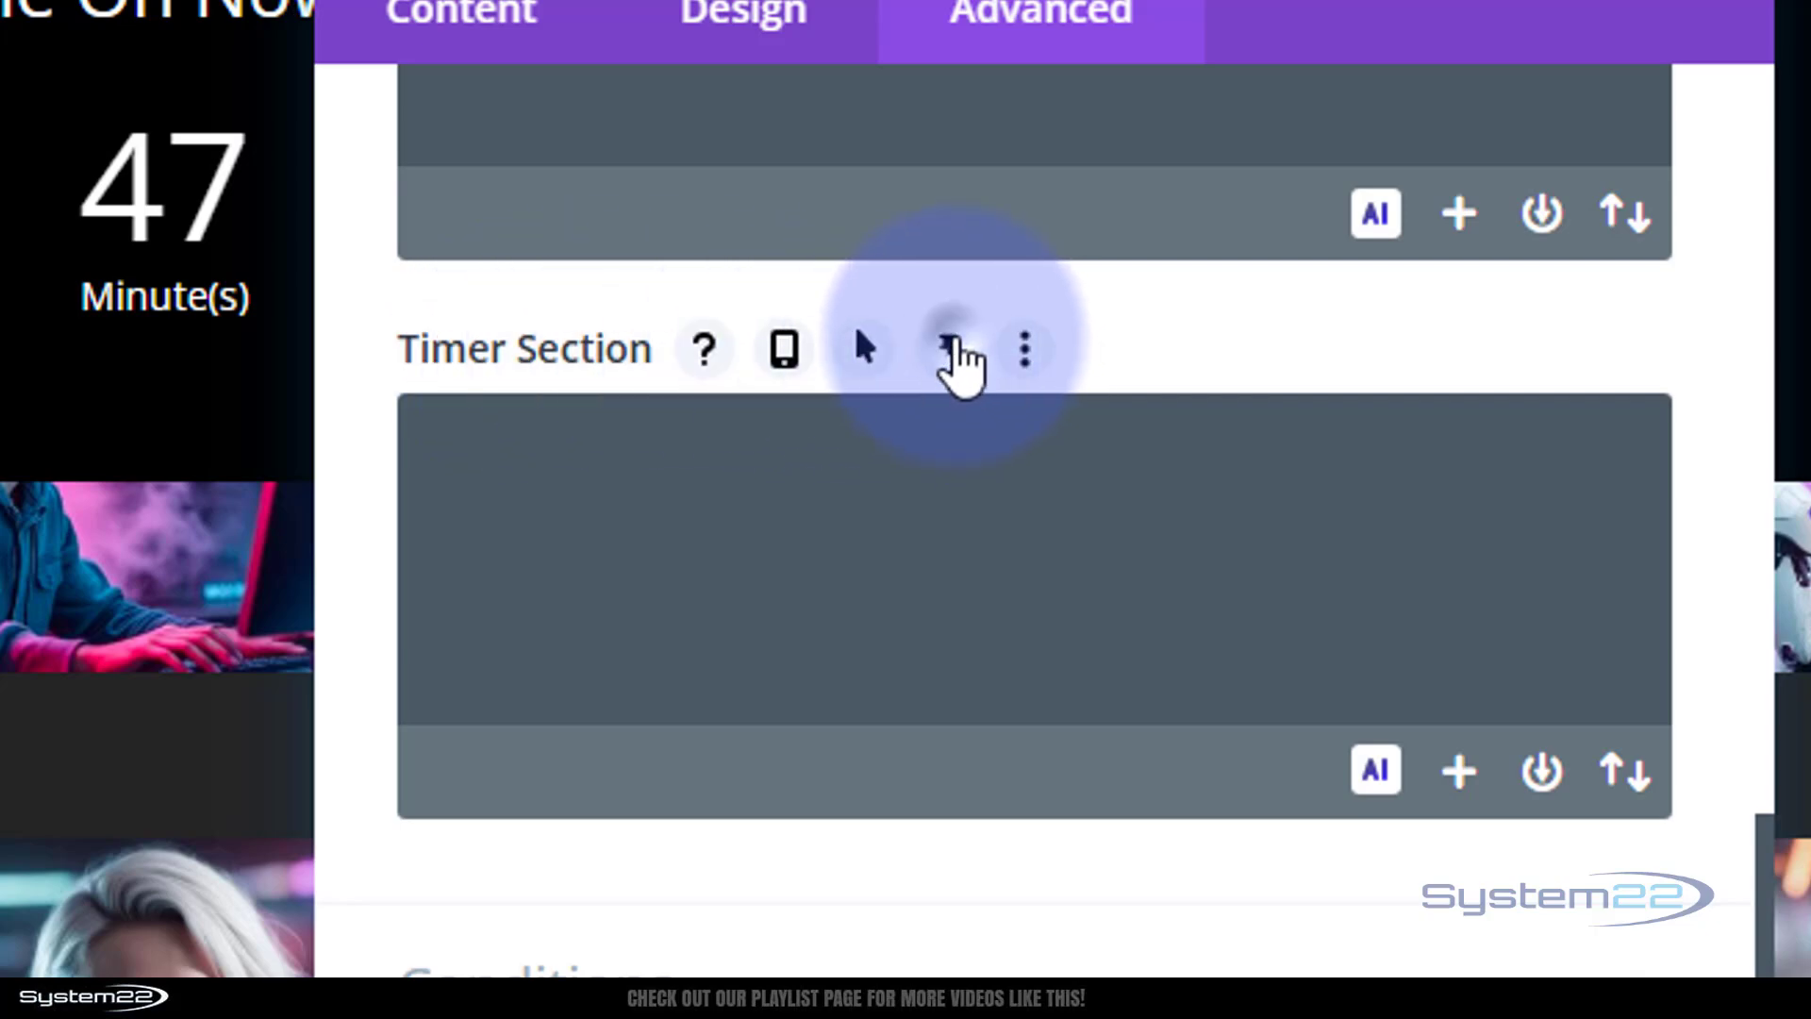
pyautogui.click(946, 351)
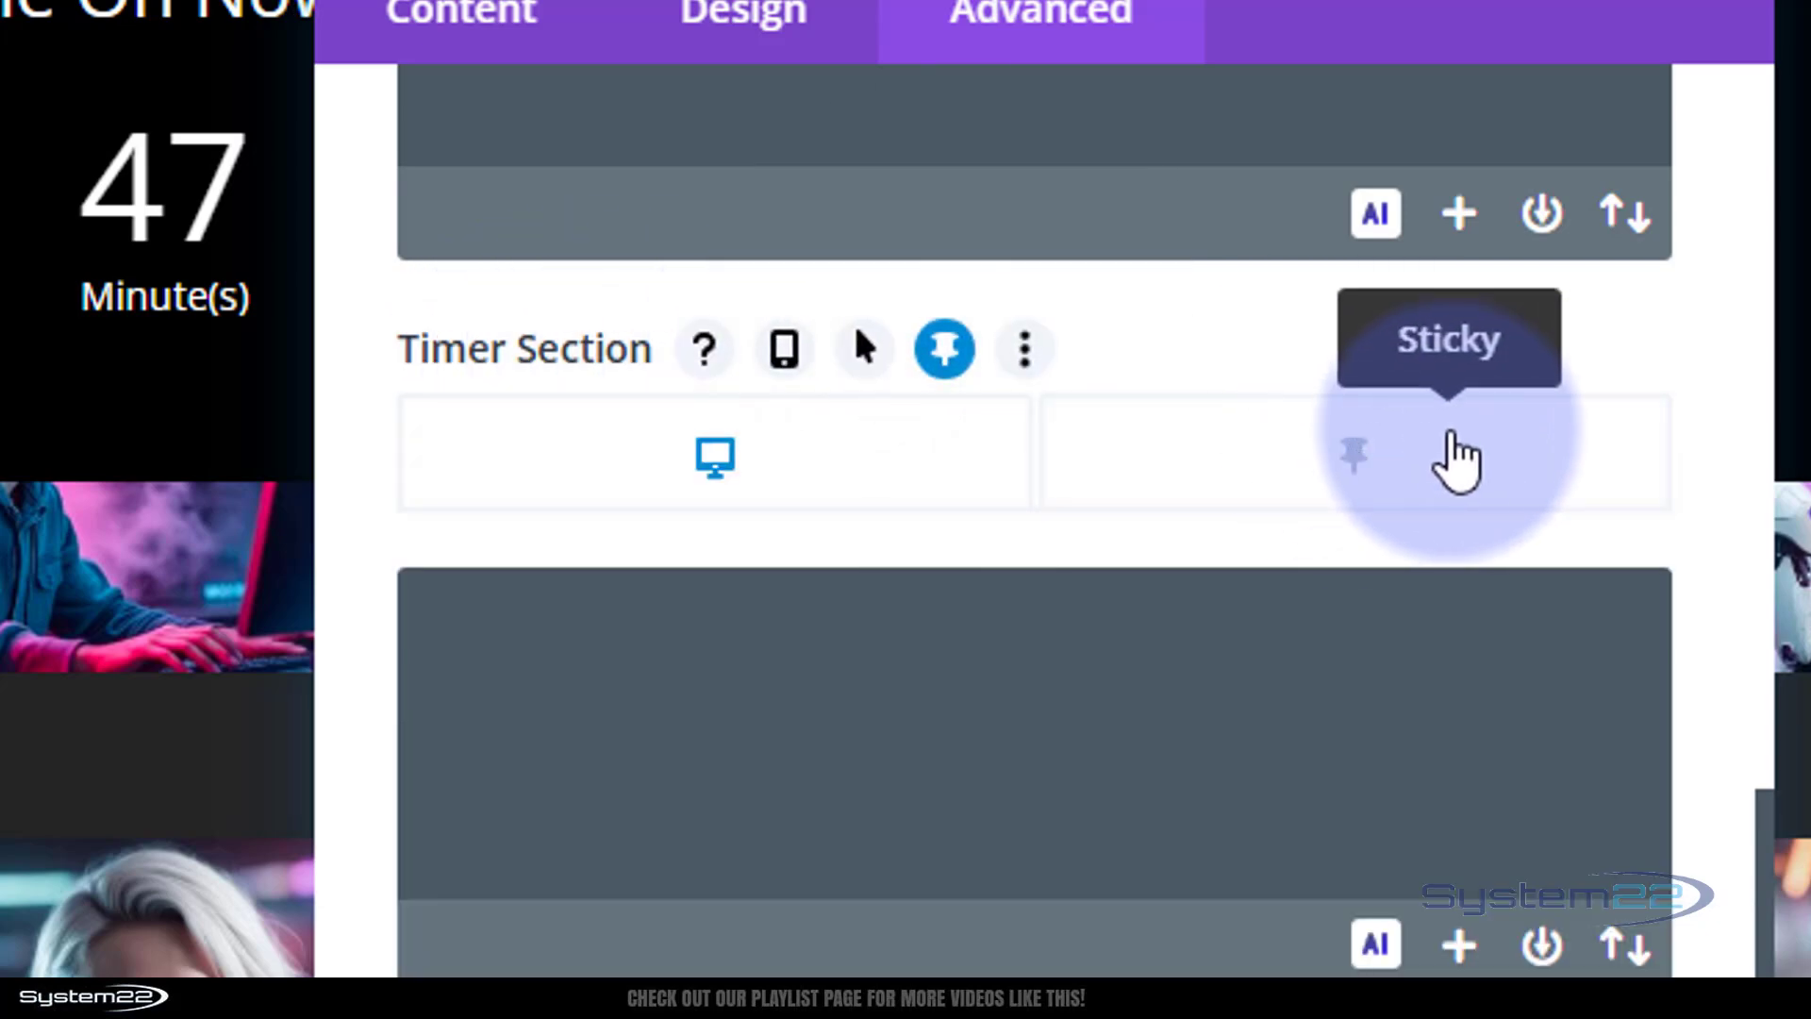
pyautogui.click(1460, 460)
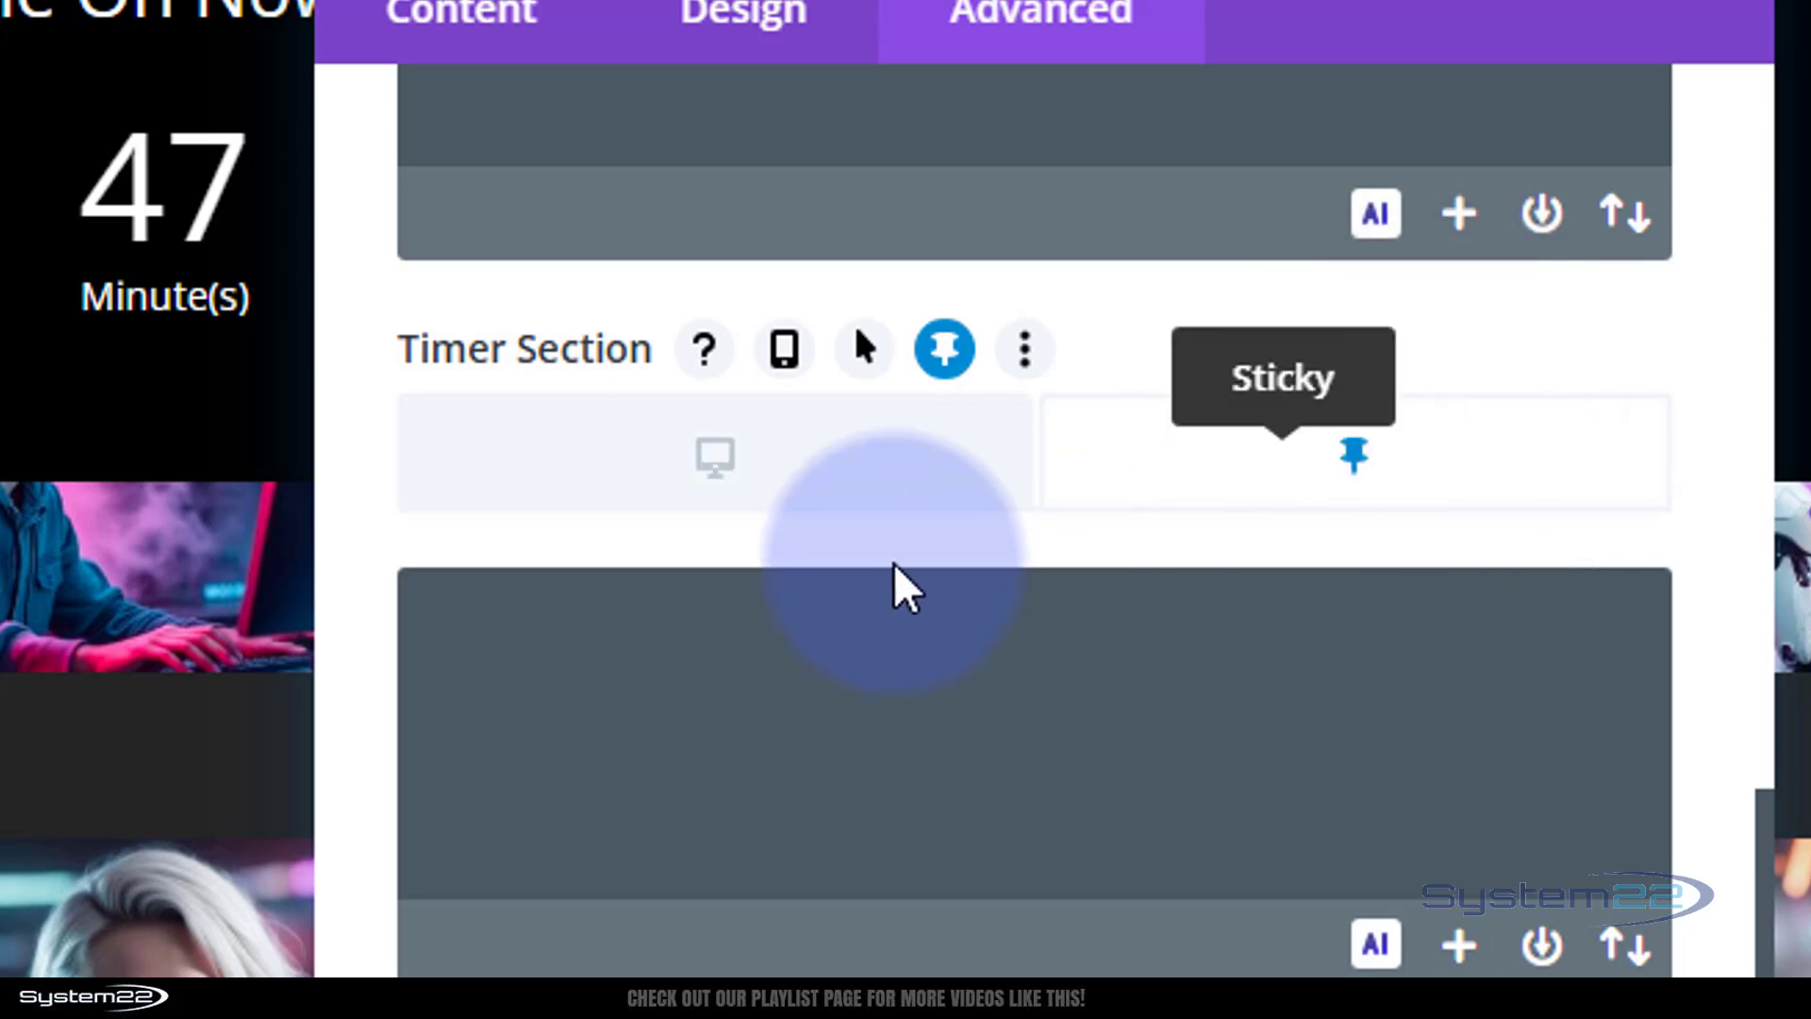
pyautogui.click(549, 639)
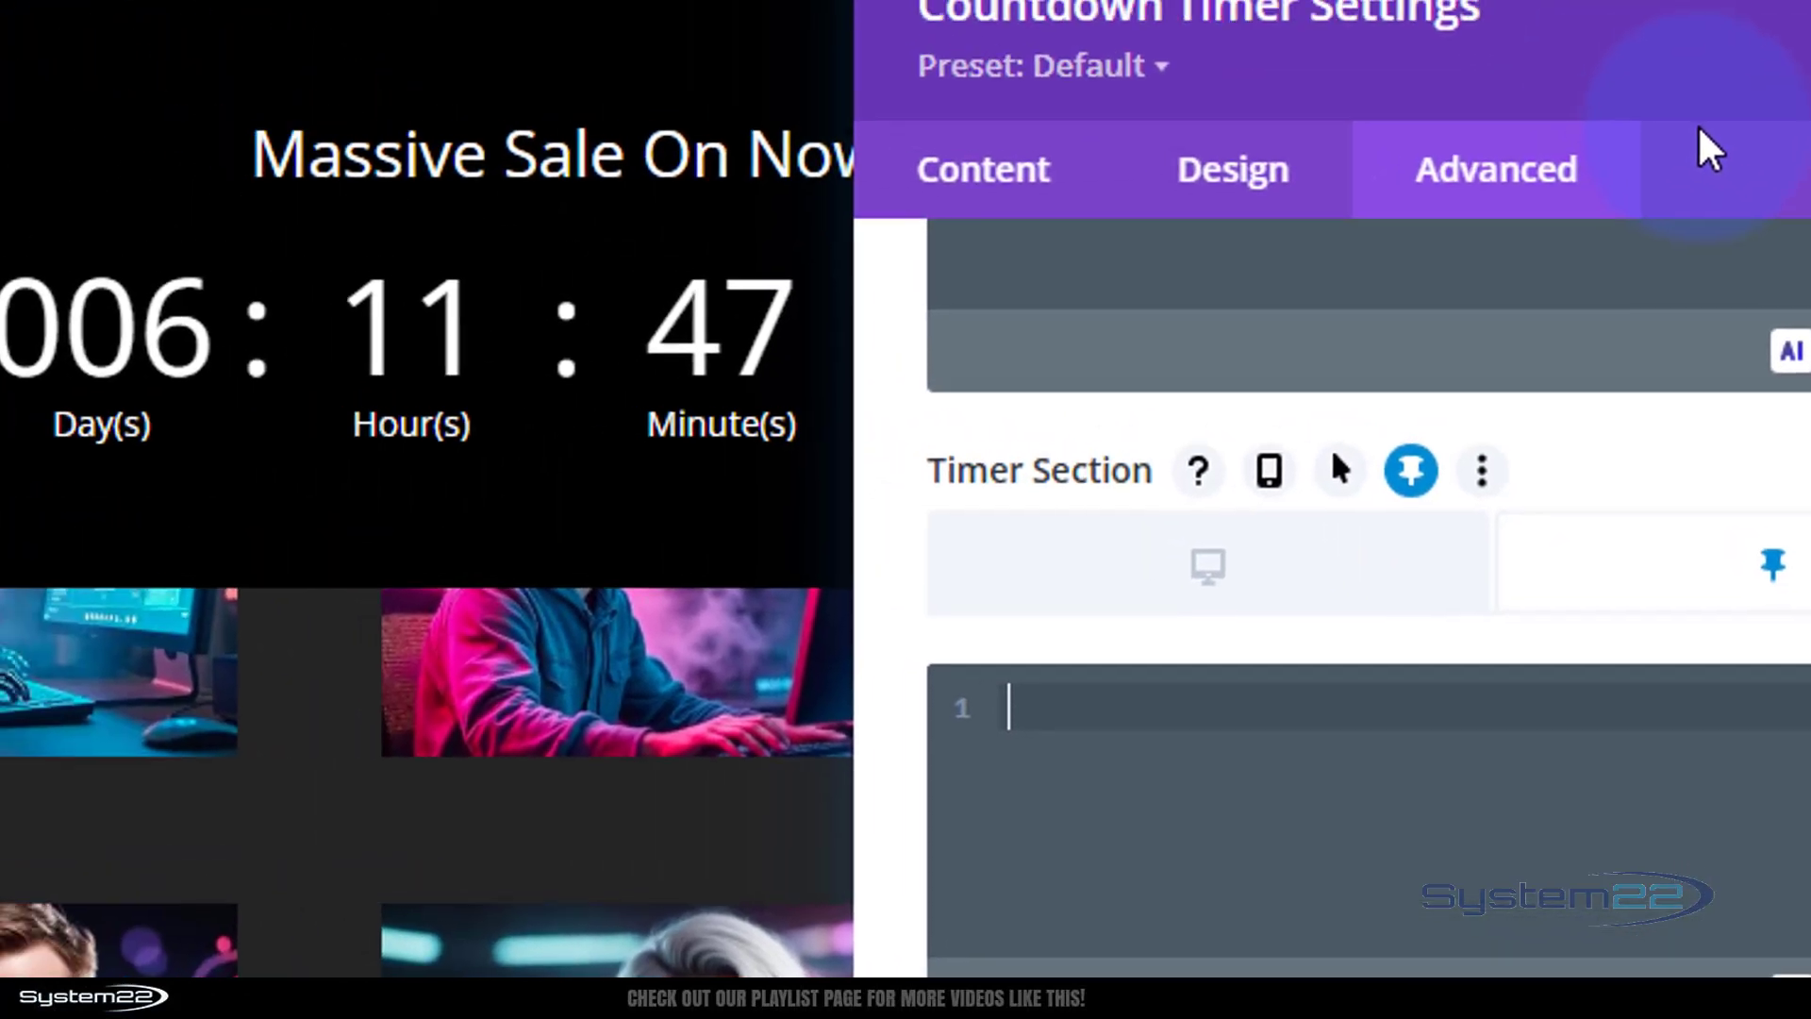
pyautogui.write('dis')
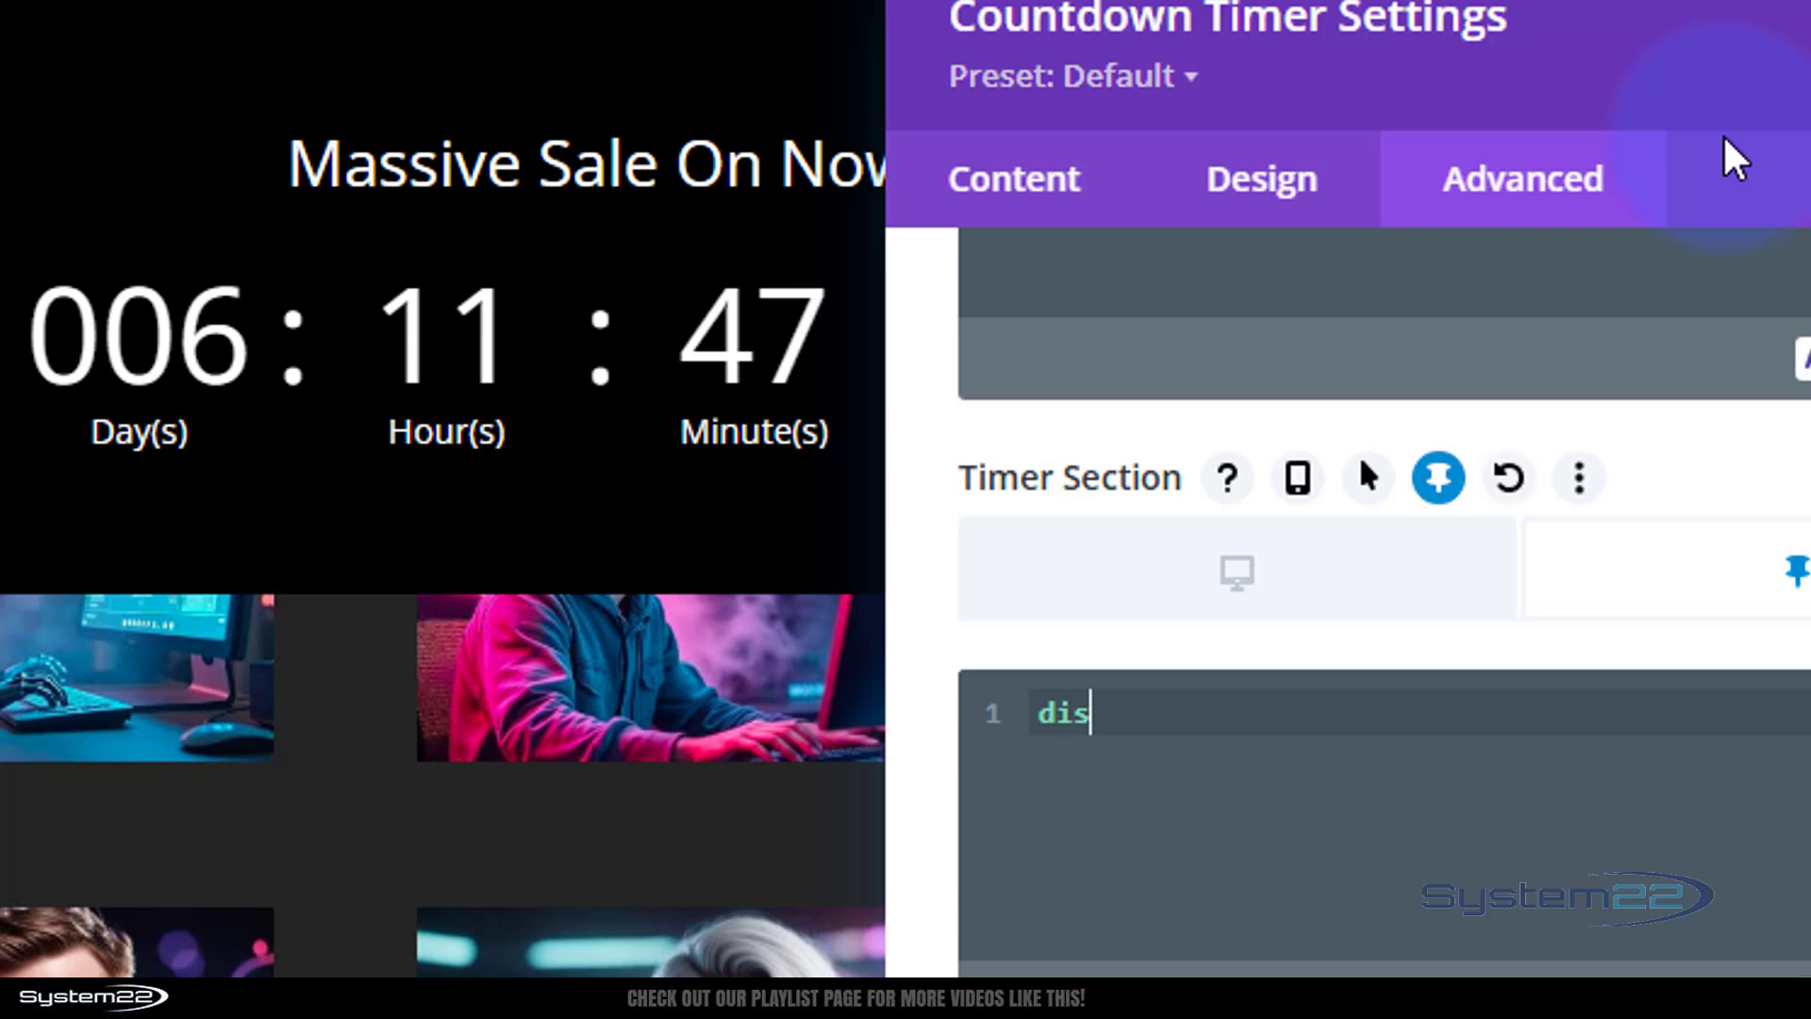
pyautogui.write('play:none')
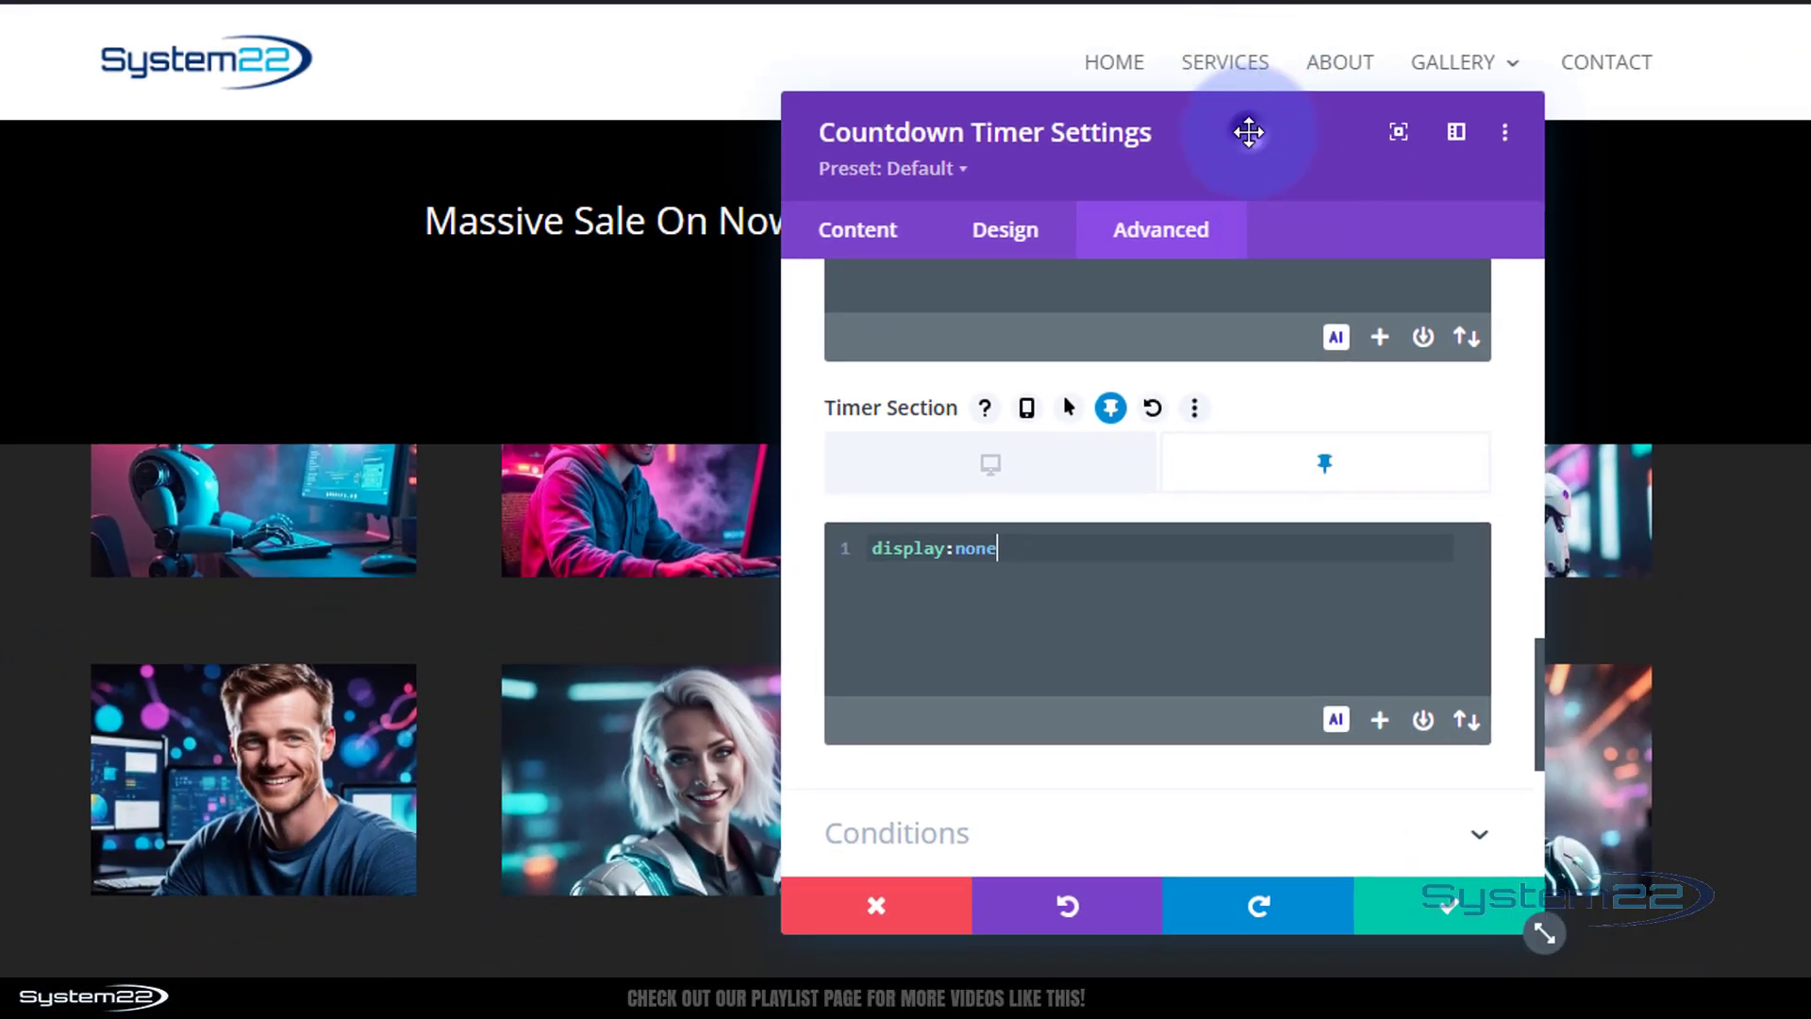
pyautogui.moveTo(1247, 132); pyautogui.dragTo(1337, 104)
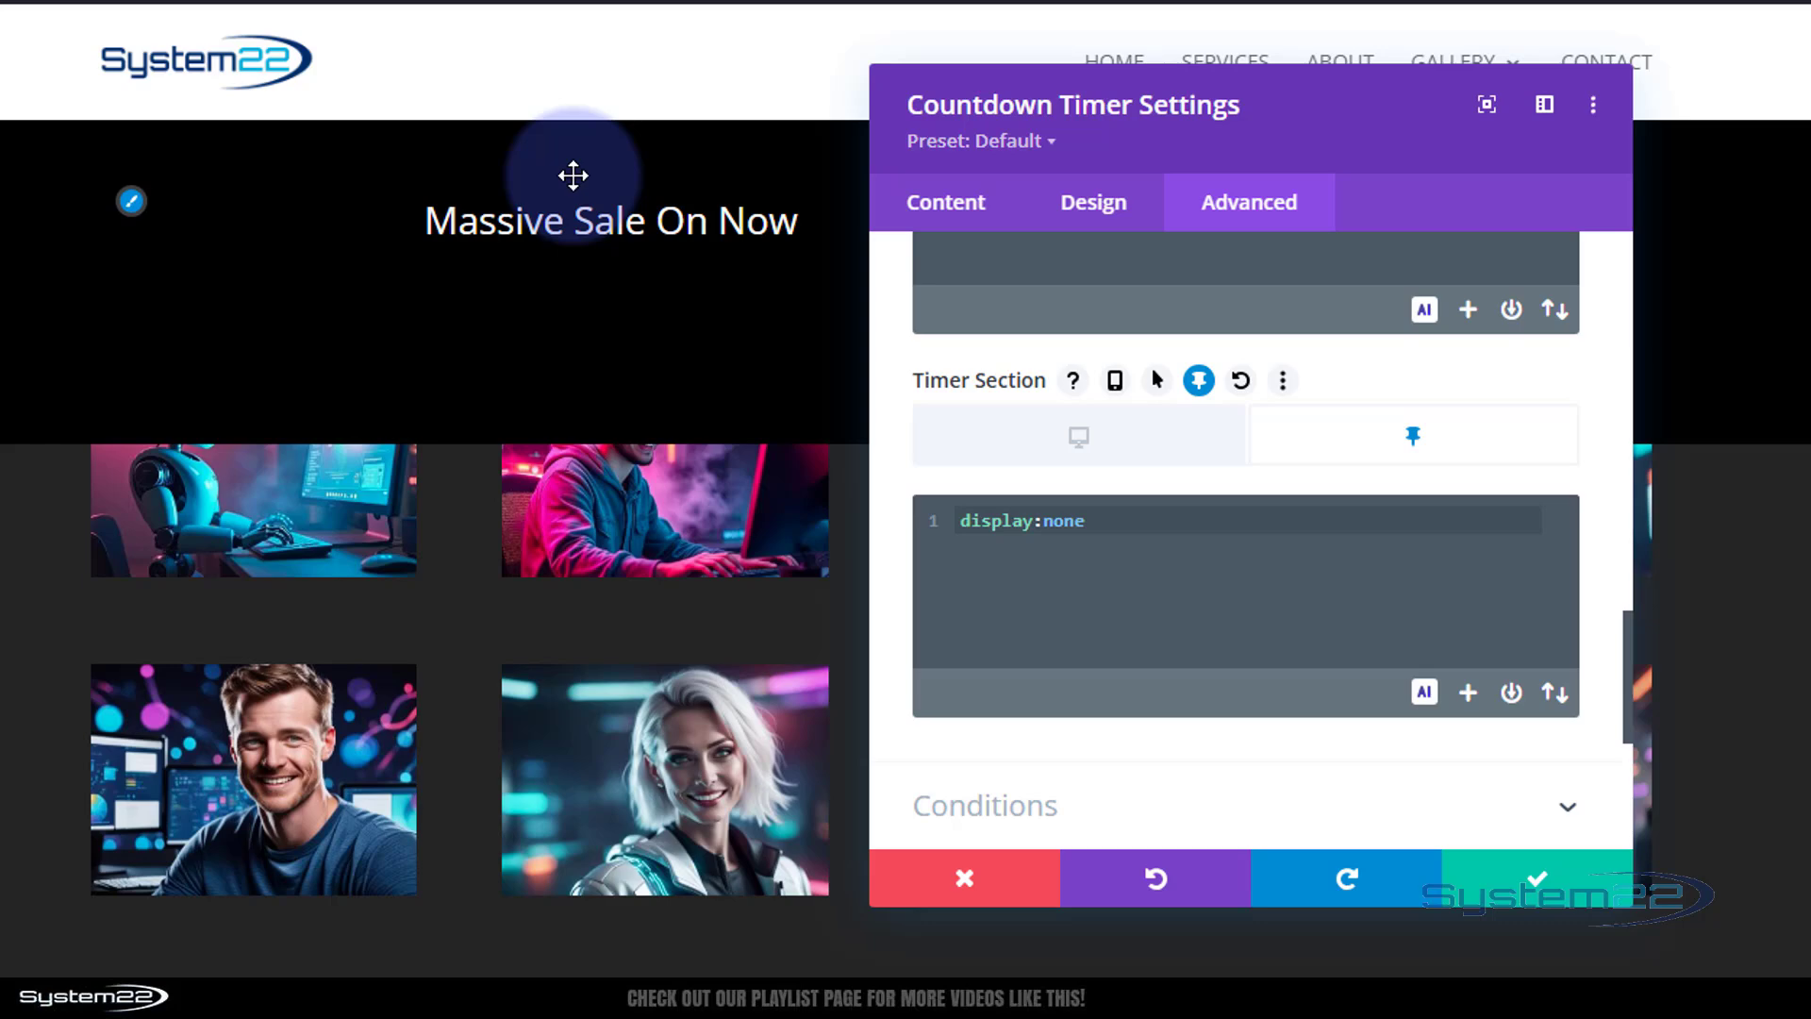
pyautogui.click(1533, 884)
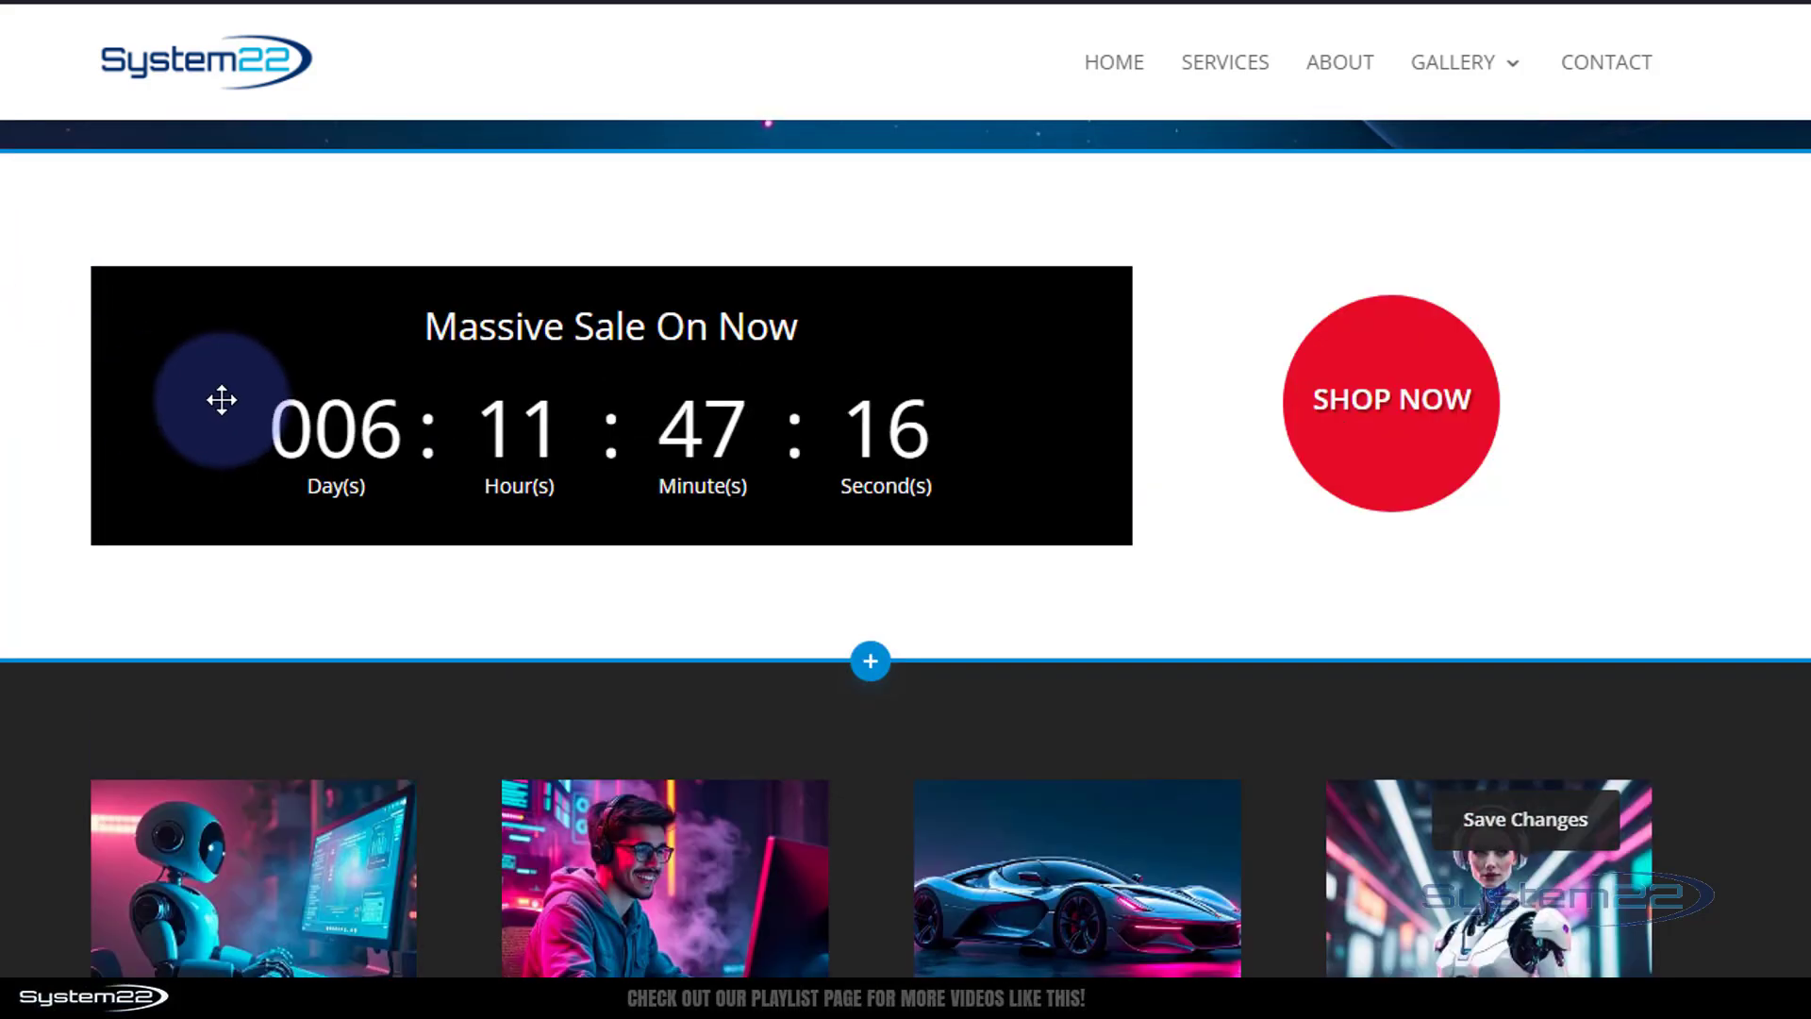
# Set the countdown row's top and bottom padding to 0px with the two values linked, and save the row
pyautogui.click(168, 257)
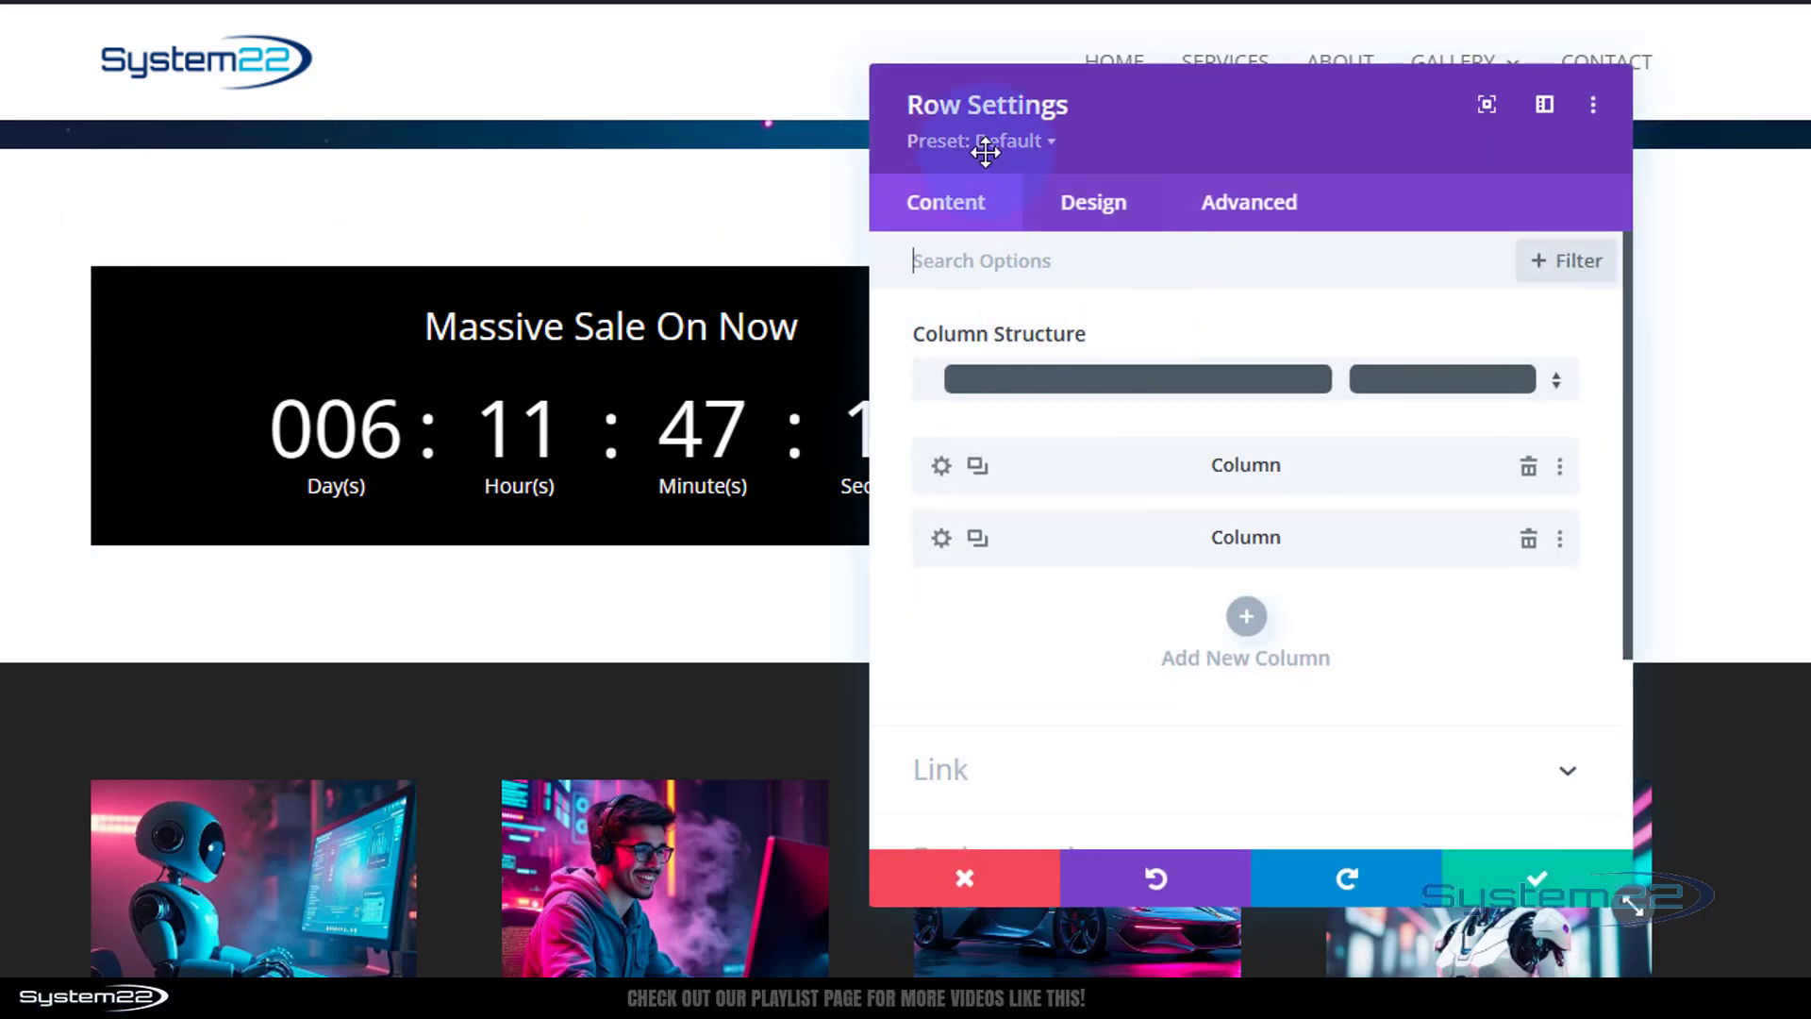
pyautogui.click(1113, 205)
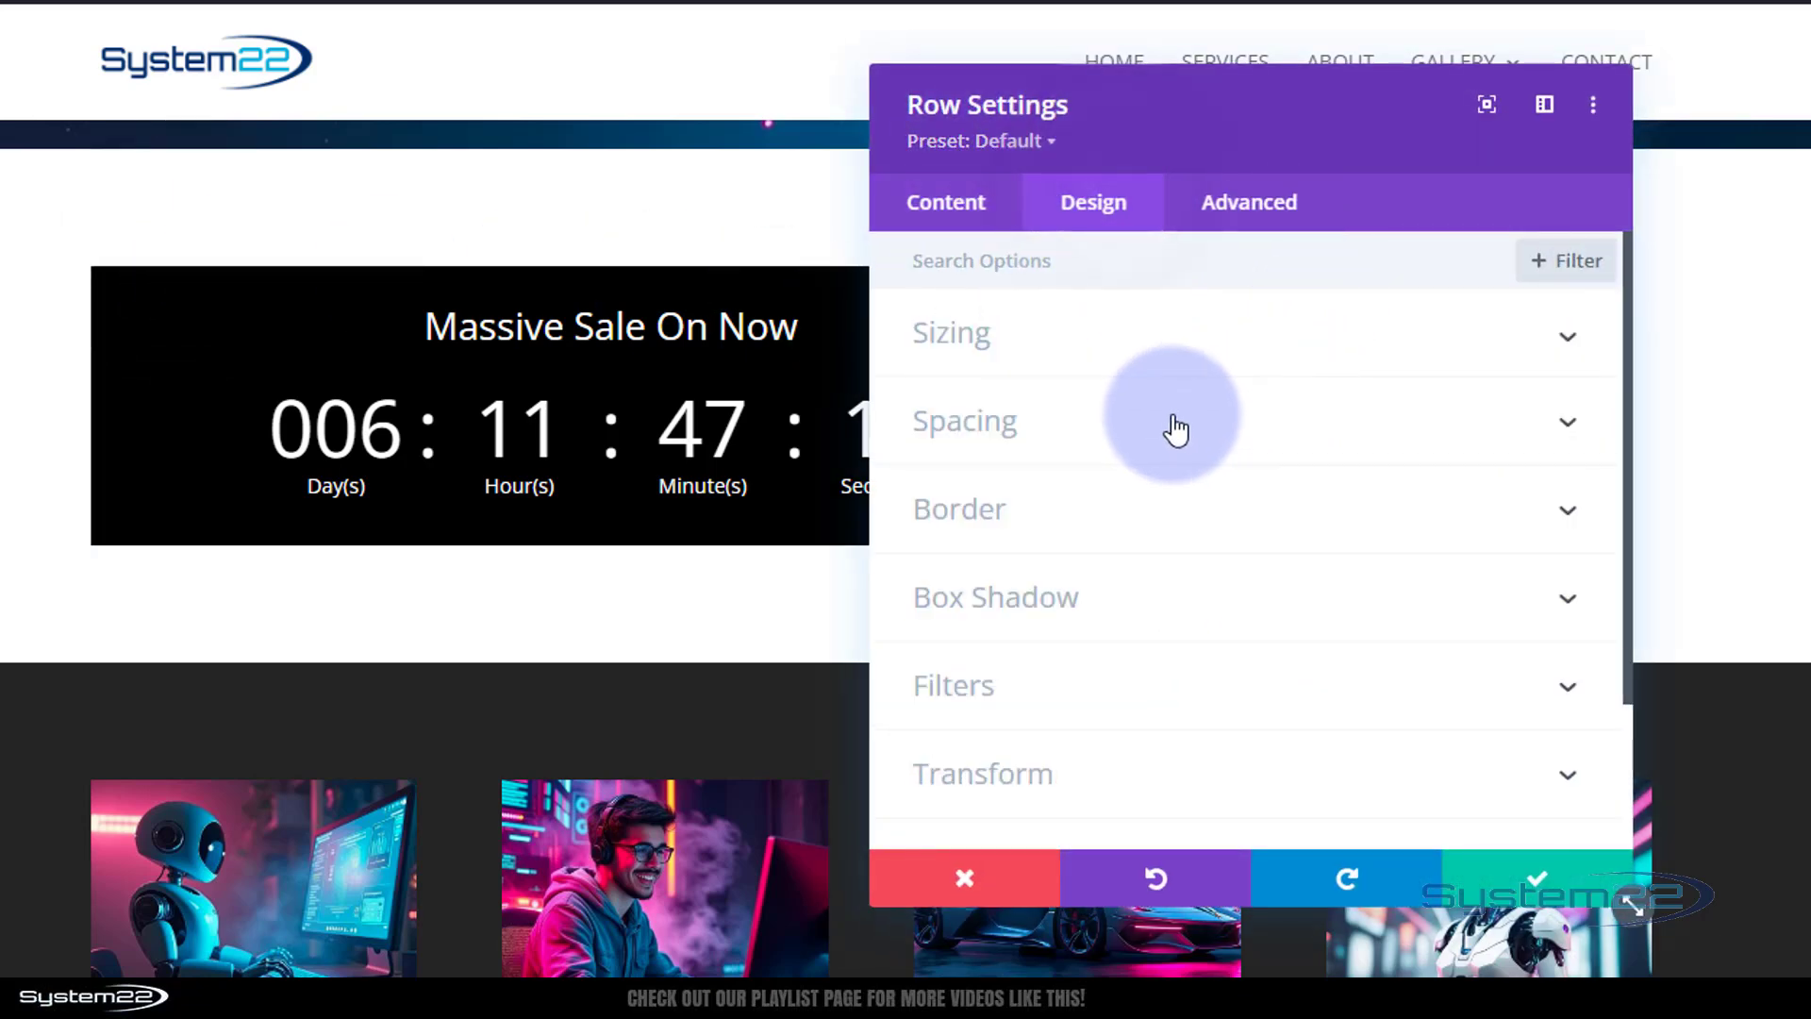
pyautogui.click(1172, 424)
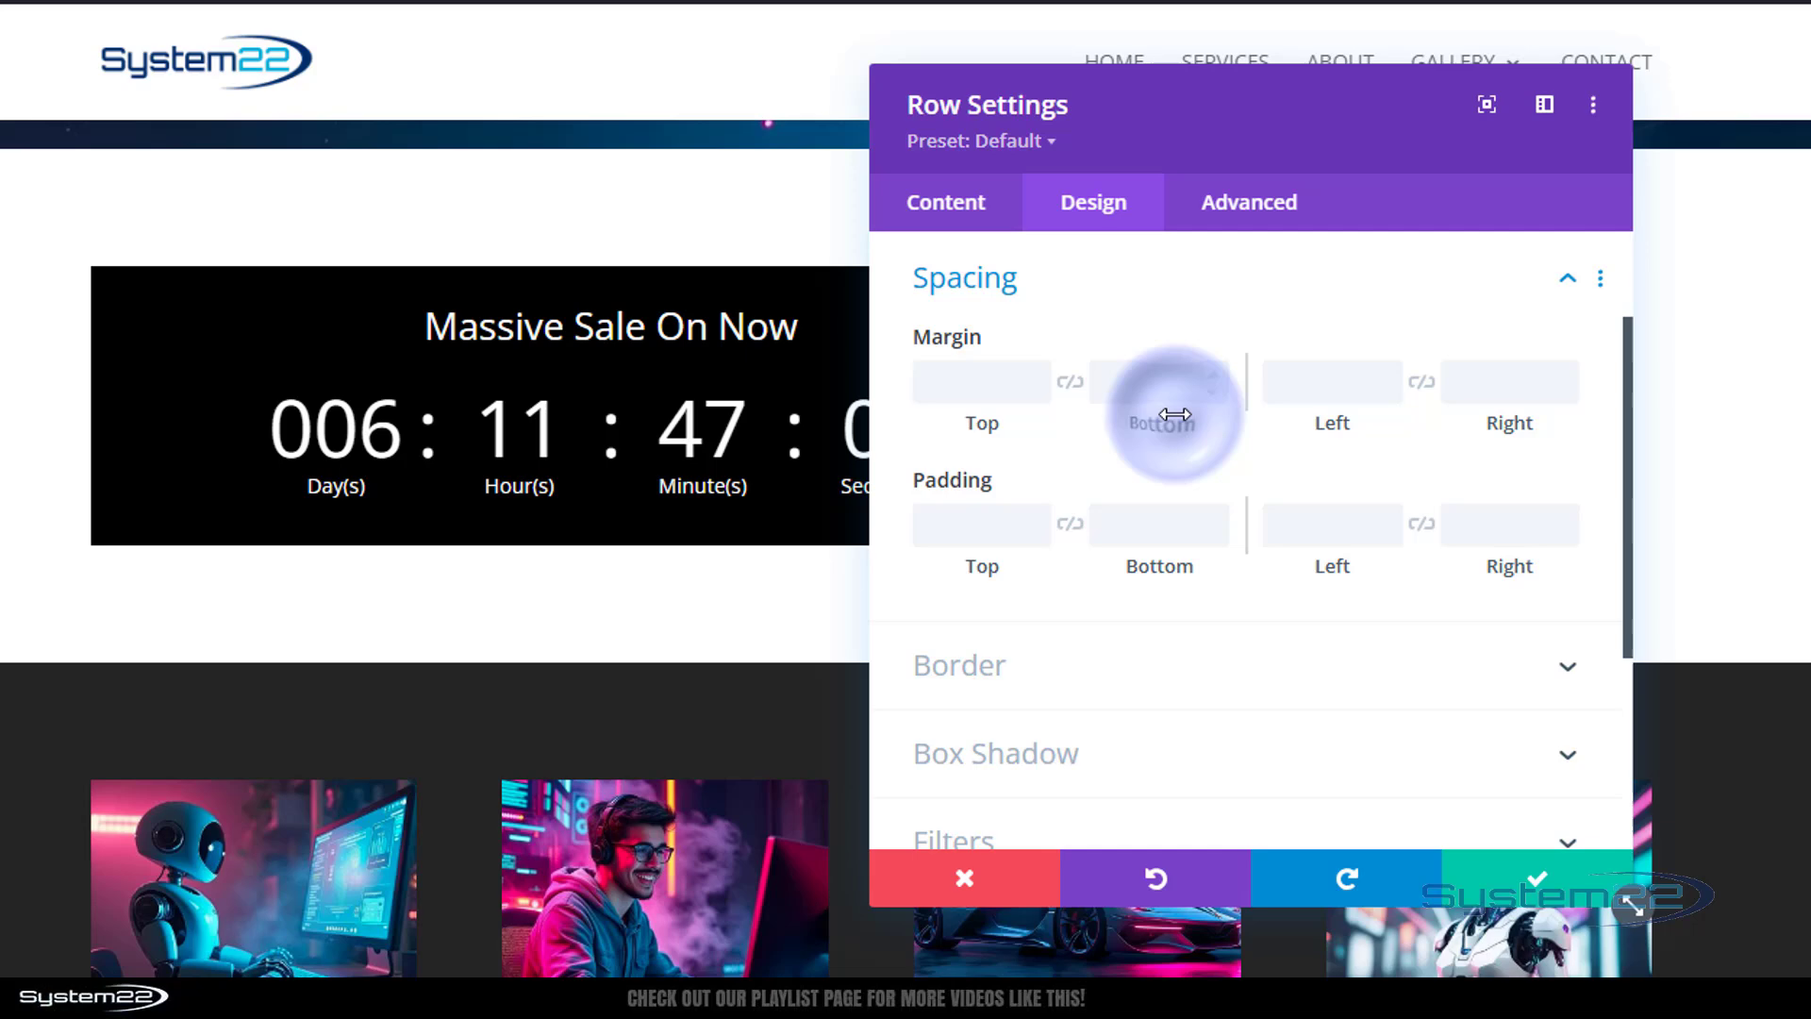
pyautogui.click(998, 518)
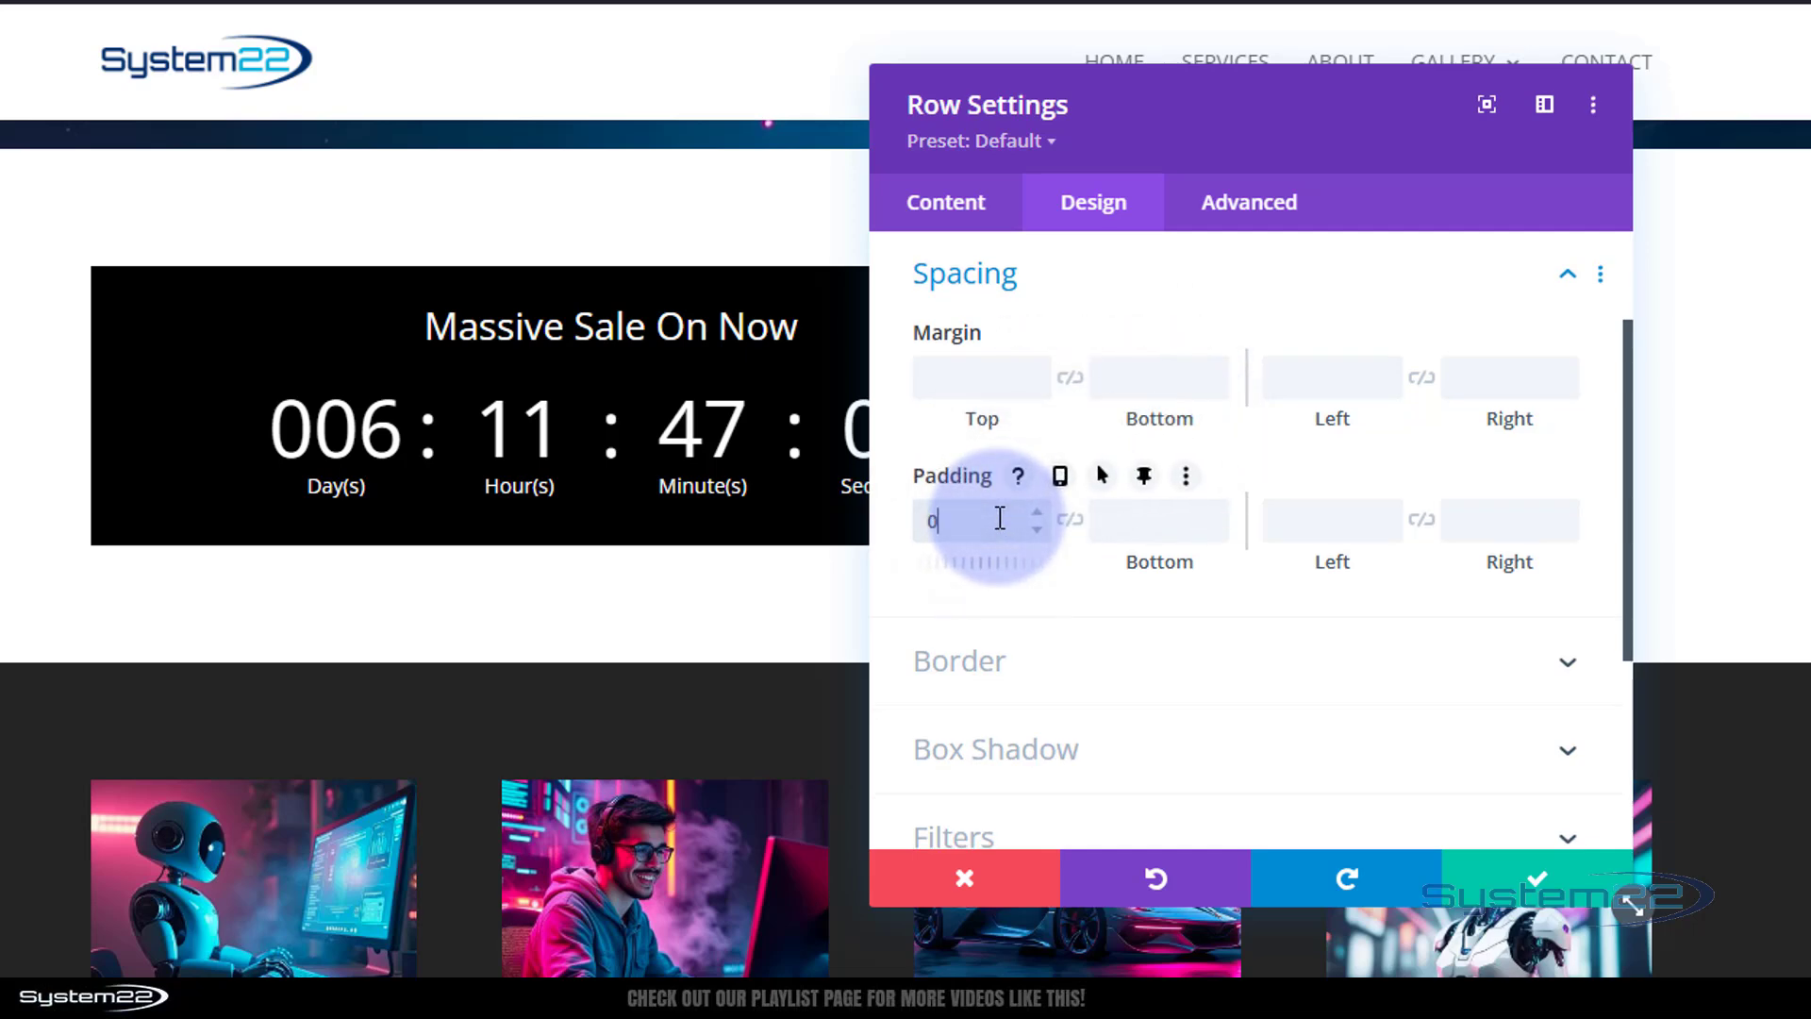
pyautogui.write('0px')
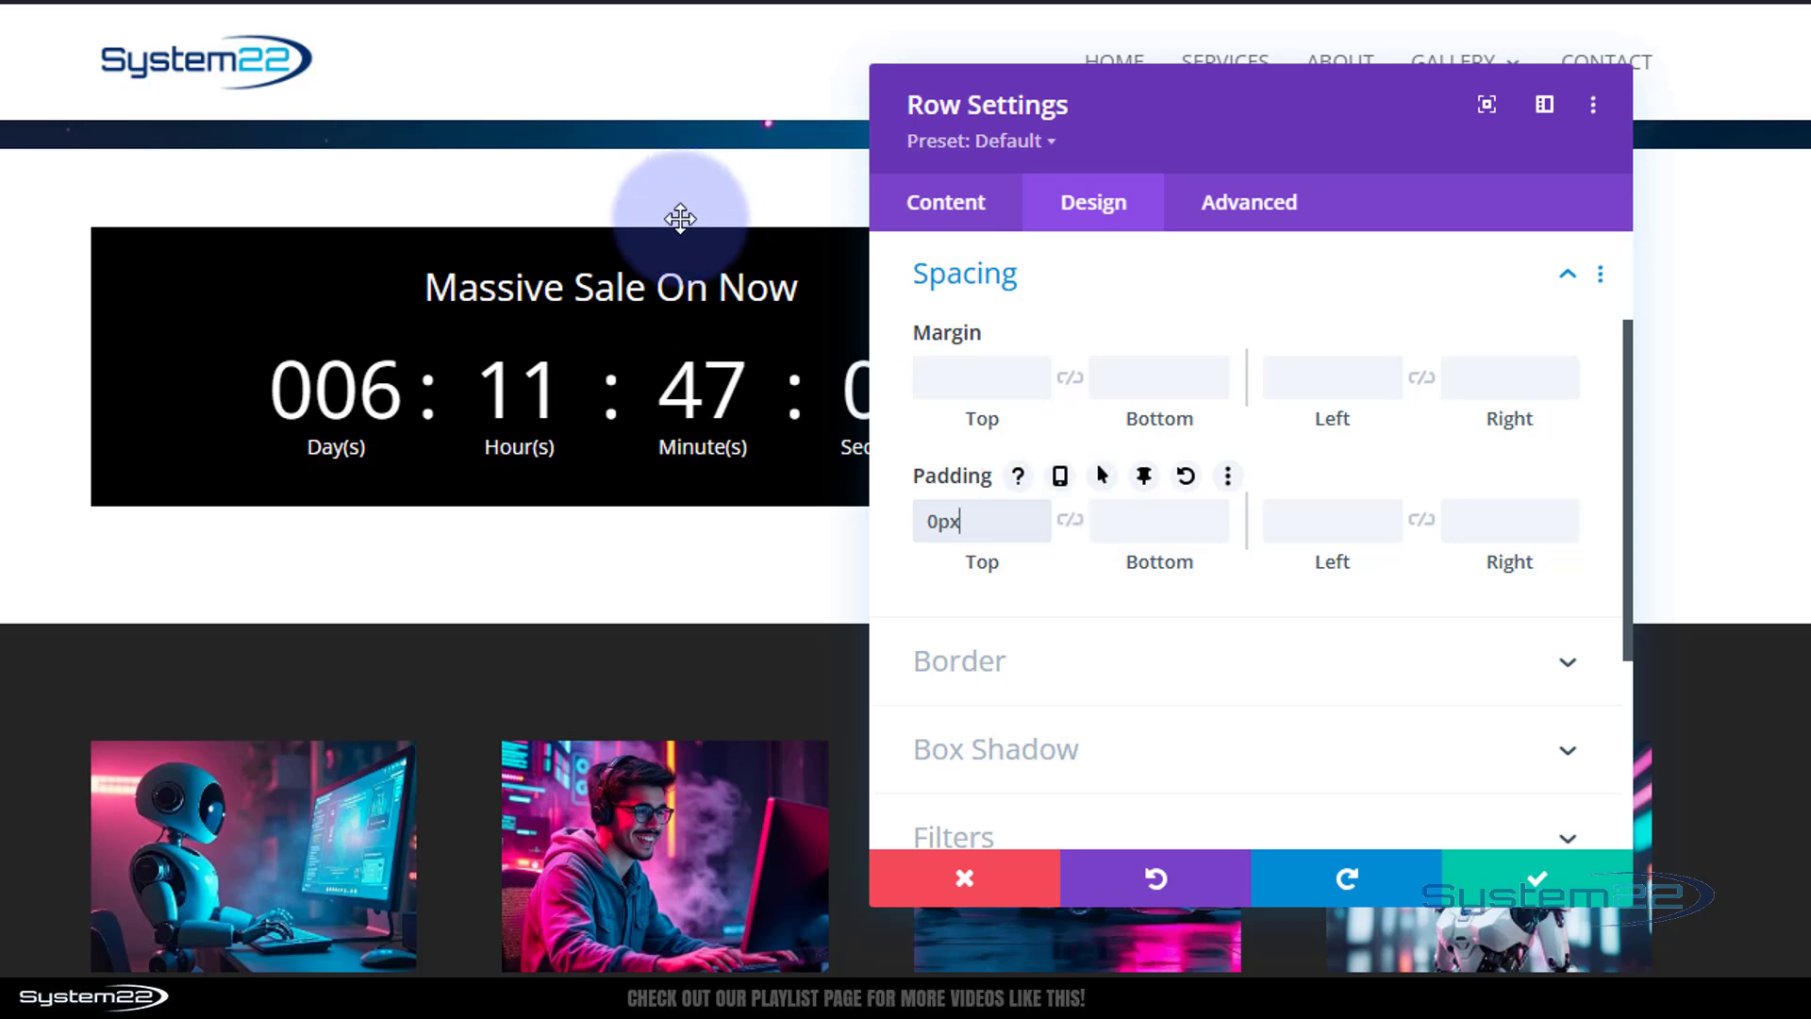
pyautogui.click(1074, 521)
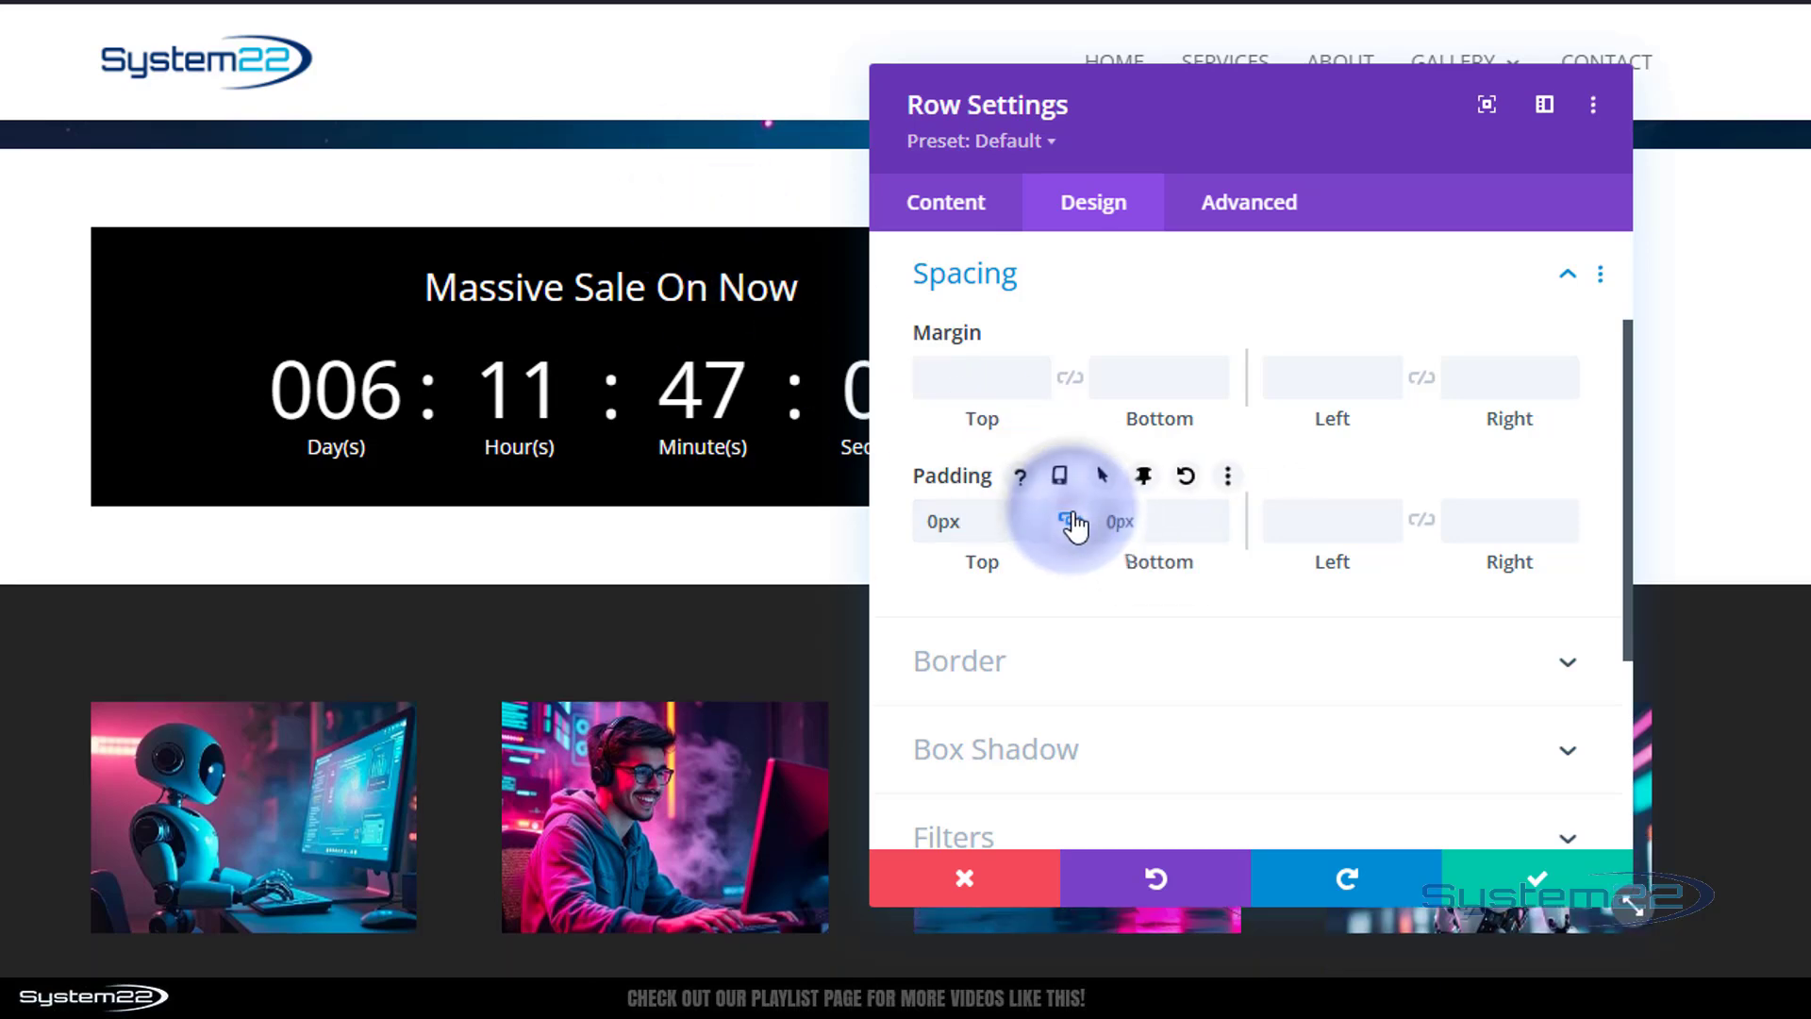
pyautogui.click(1557, 882)
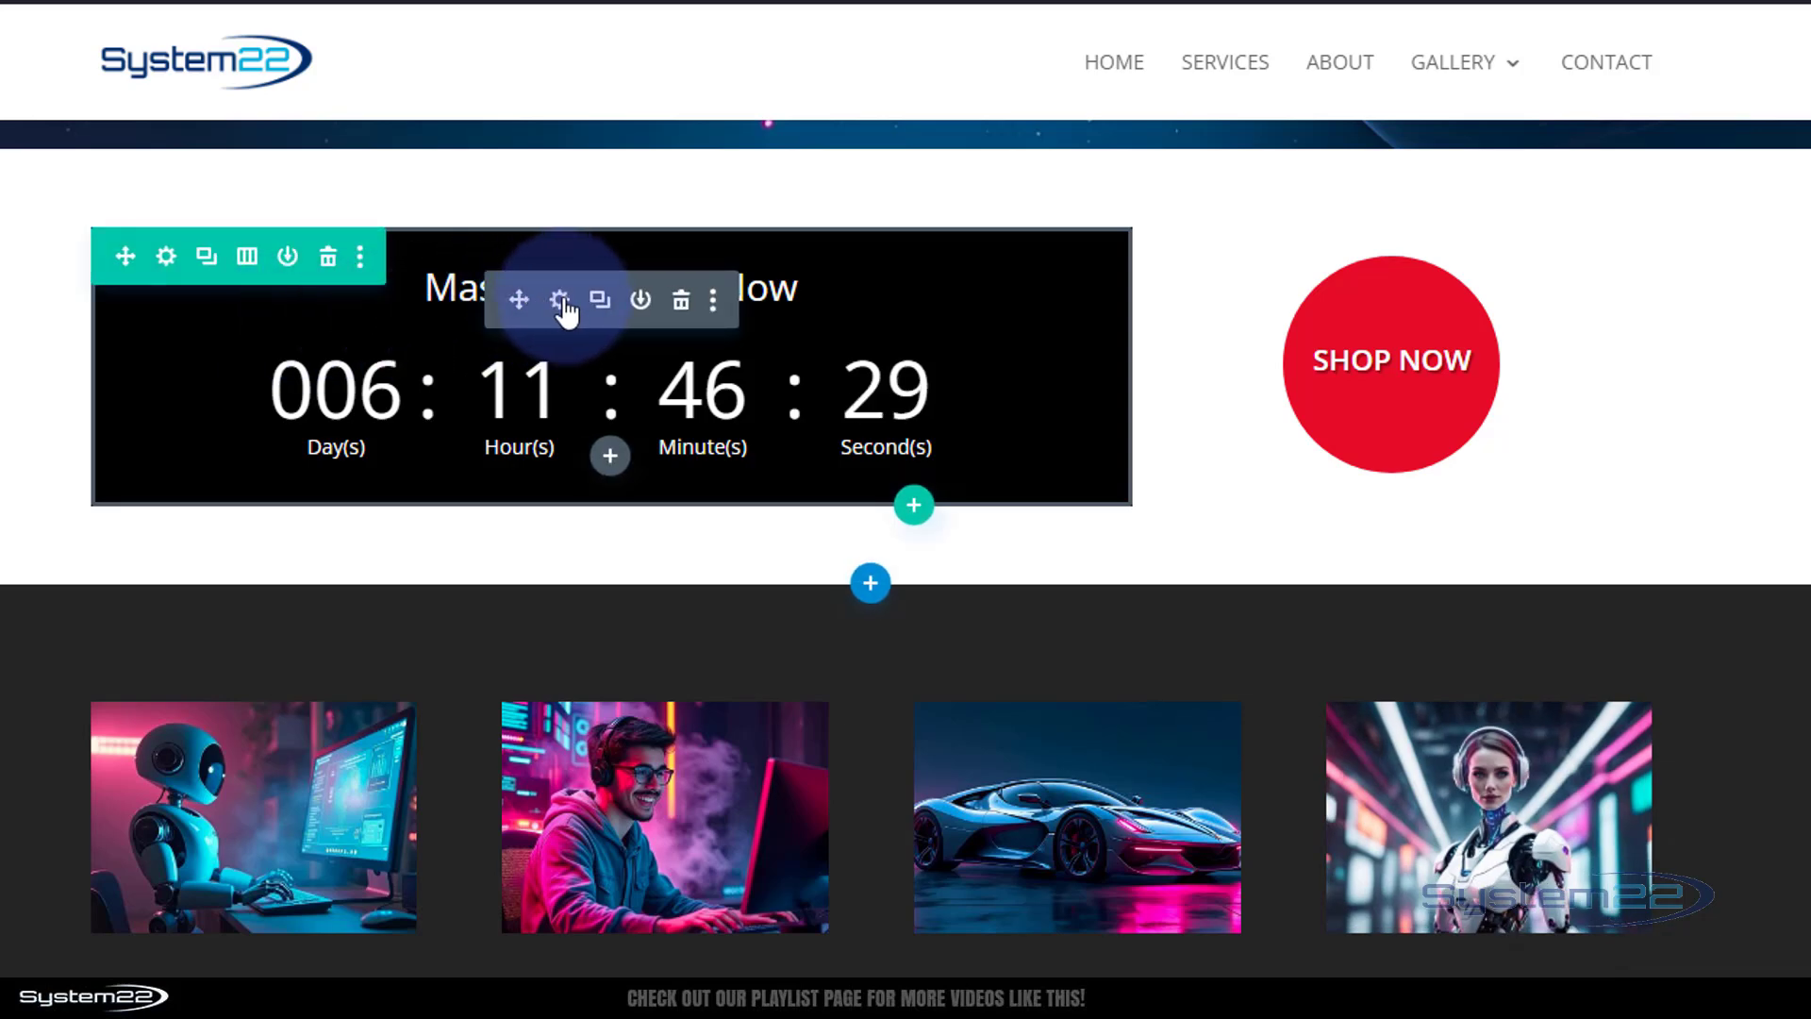
# Change the countdown timer's background color to the saved blue and check it in the sticky bar
pyautogui.click(561, 302)
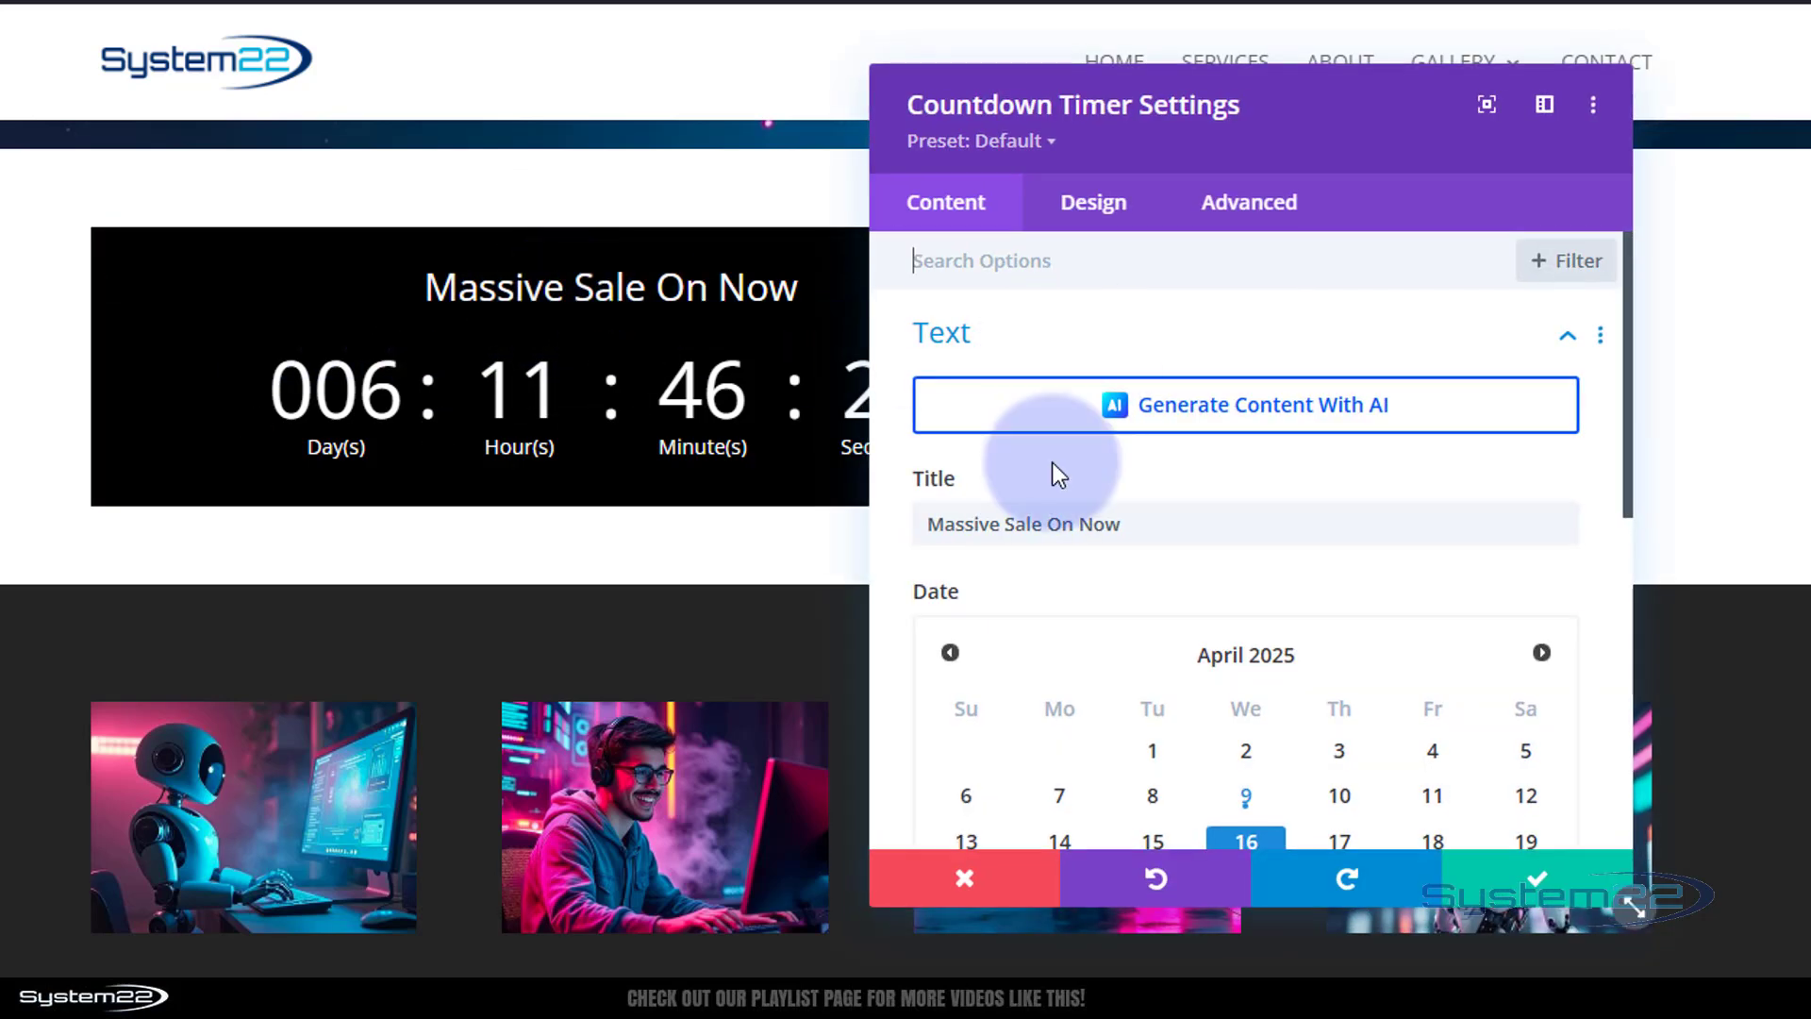
pyautogui.scroll(-10, 1056, 471)
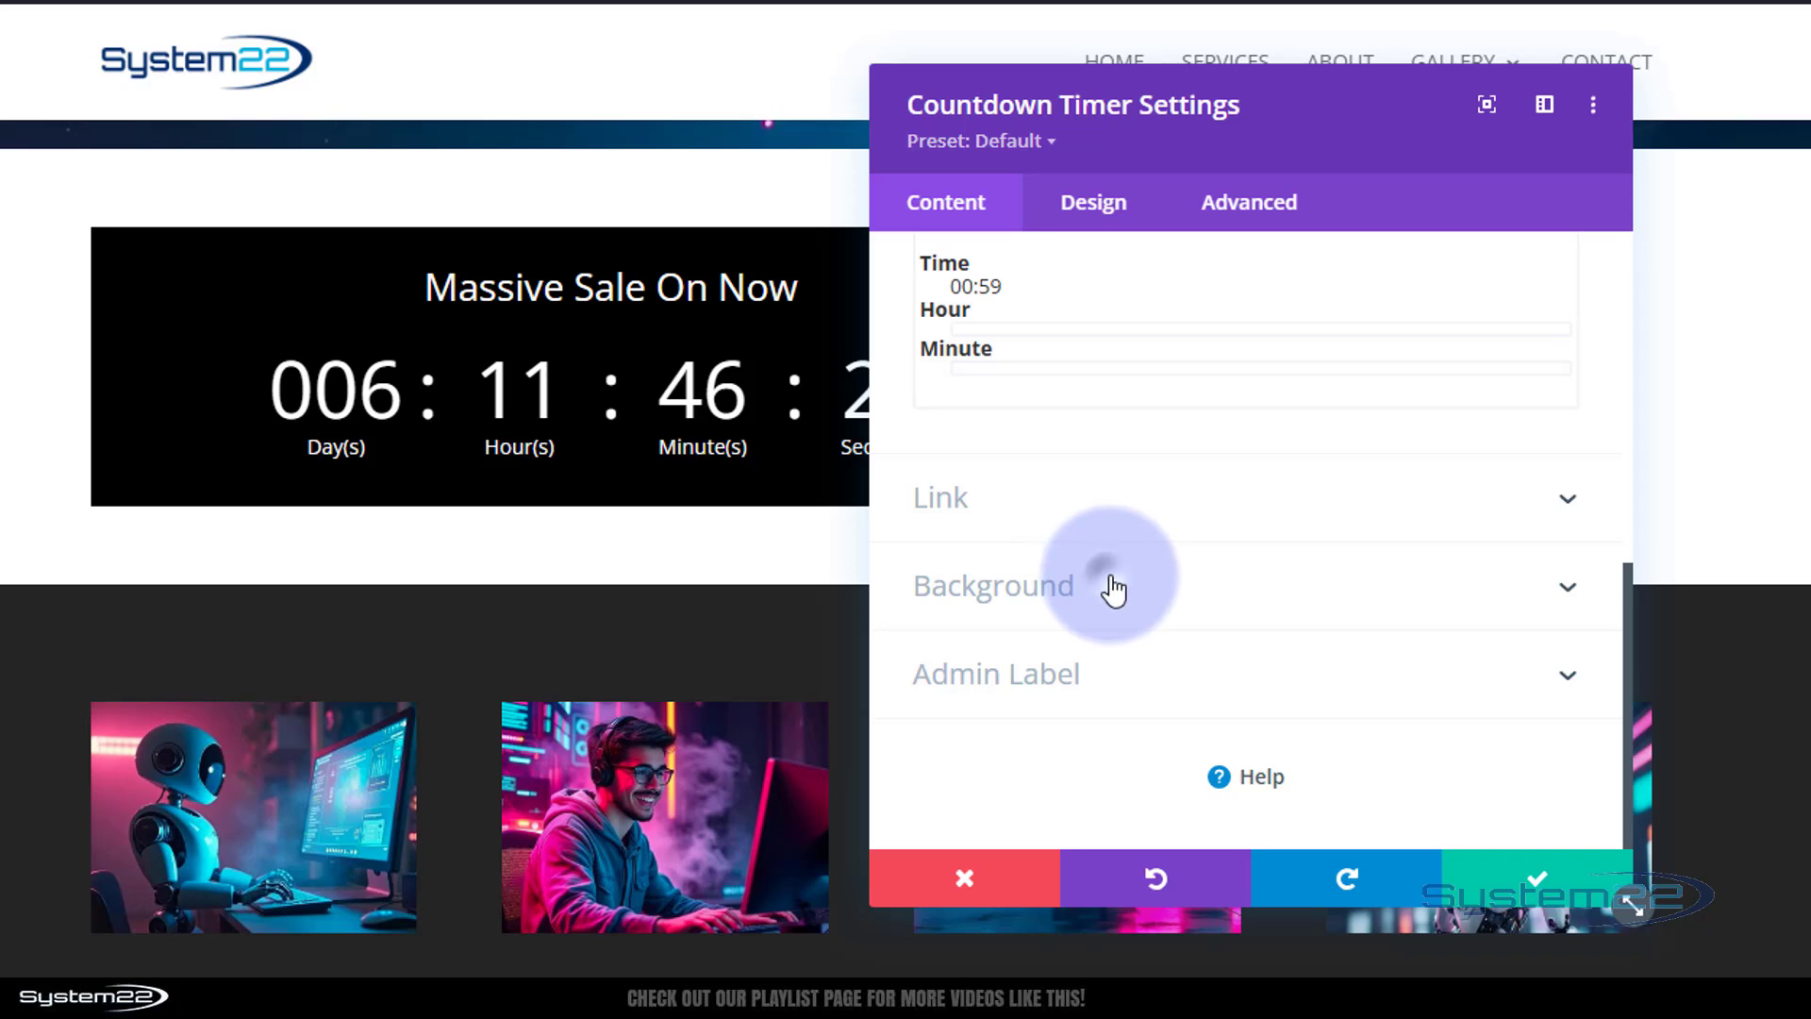
pyautogui.click(1113, 589)
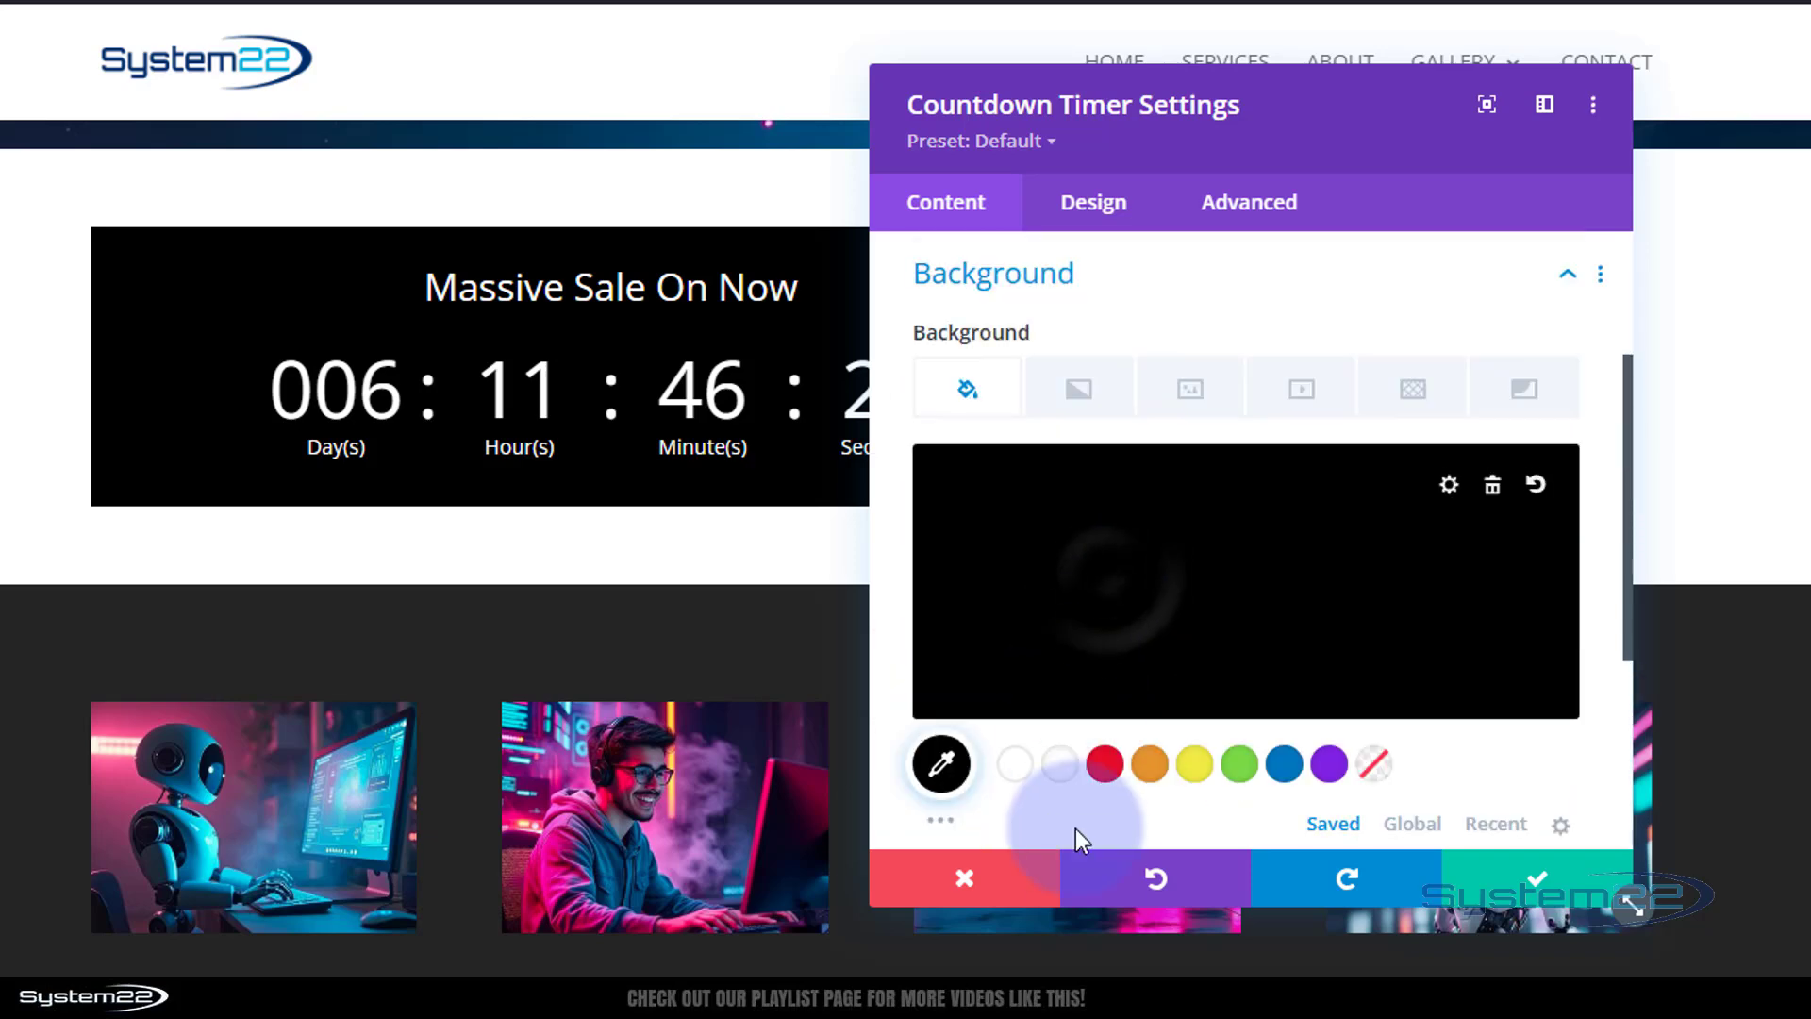
pyautogui.click(1285, 766)
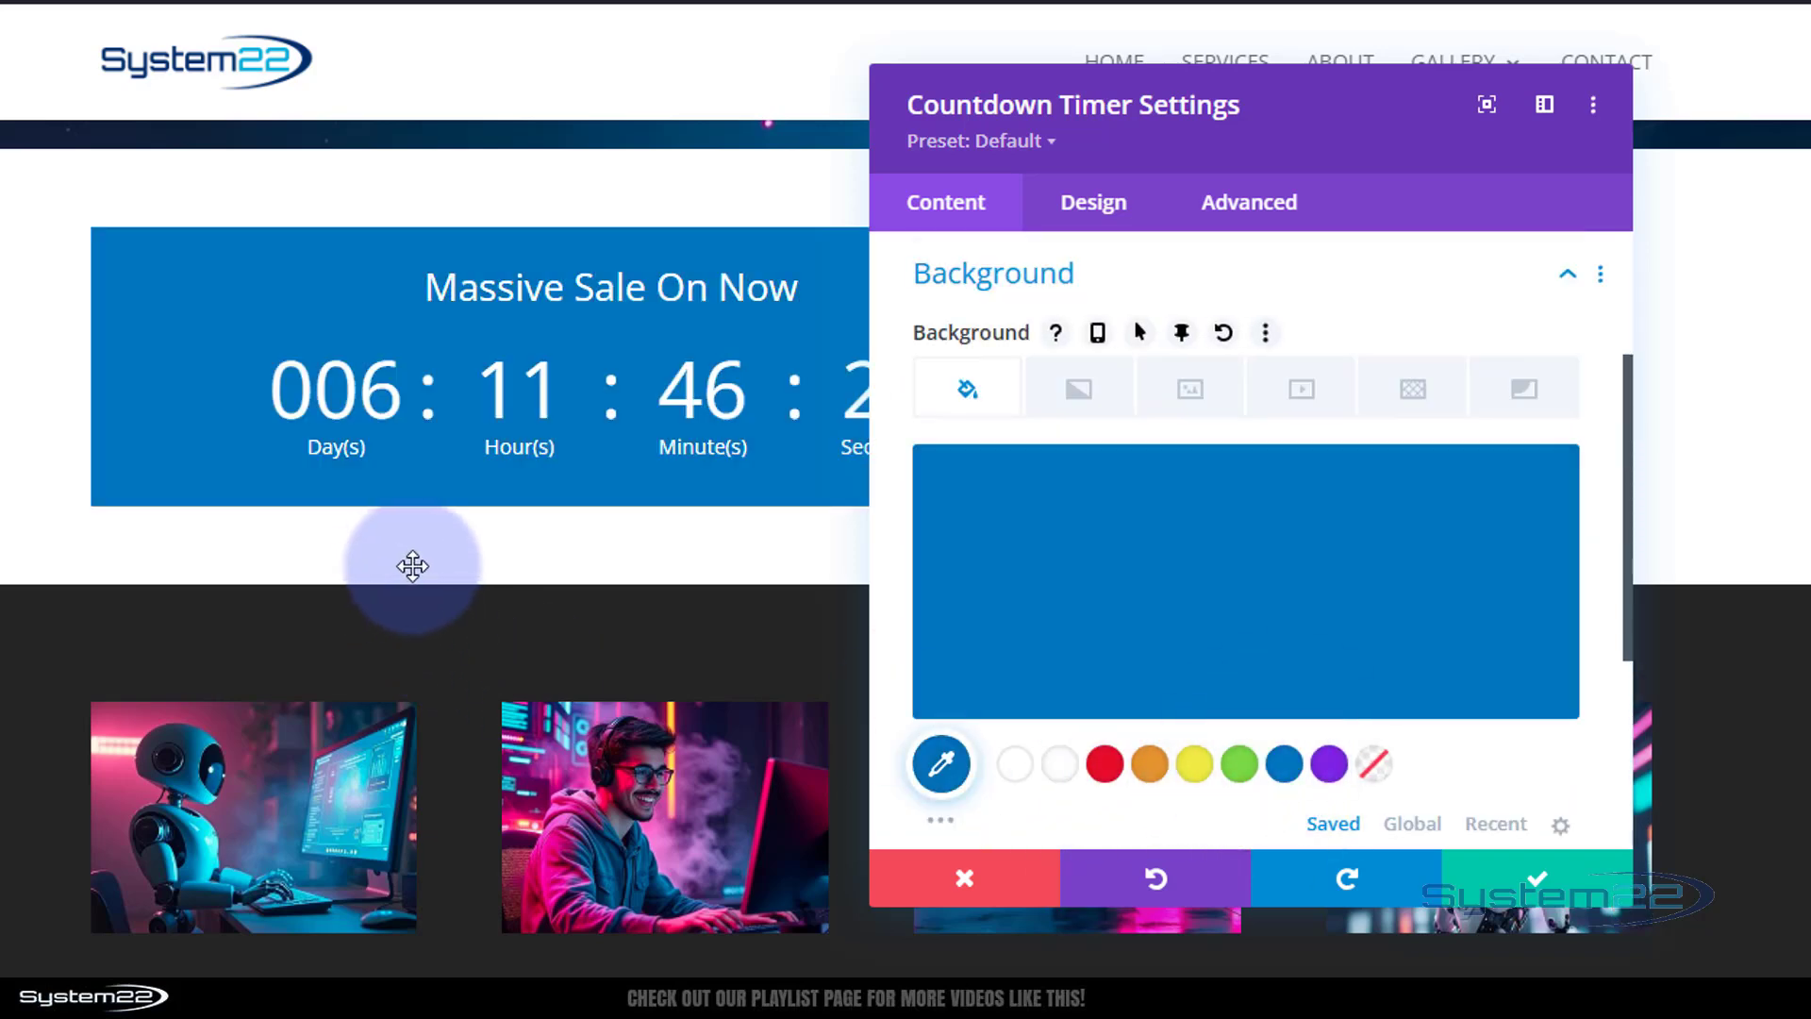
pyautogui.scroll(-5, 412, 571)
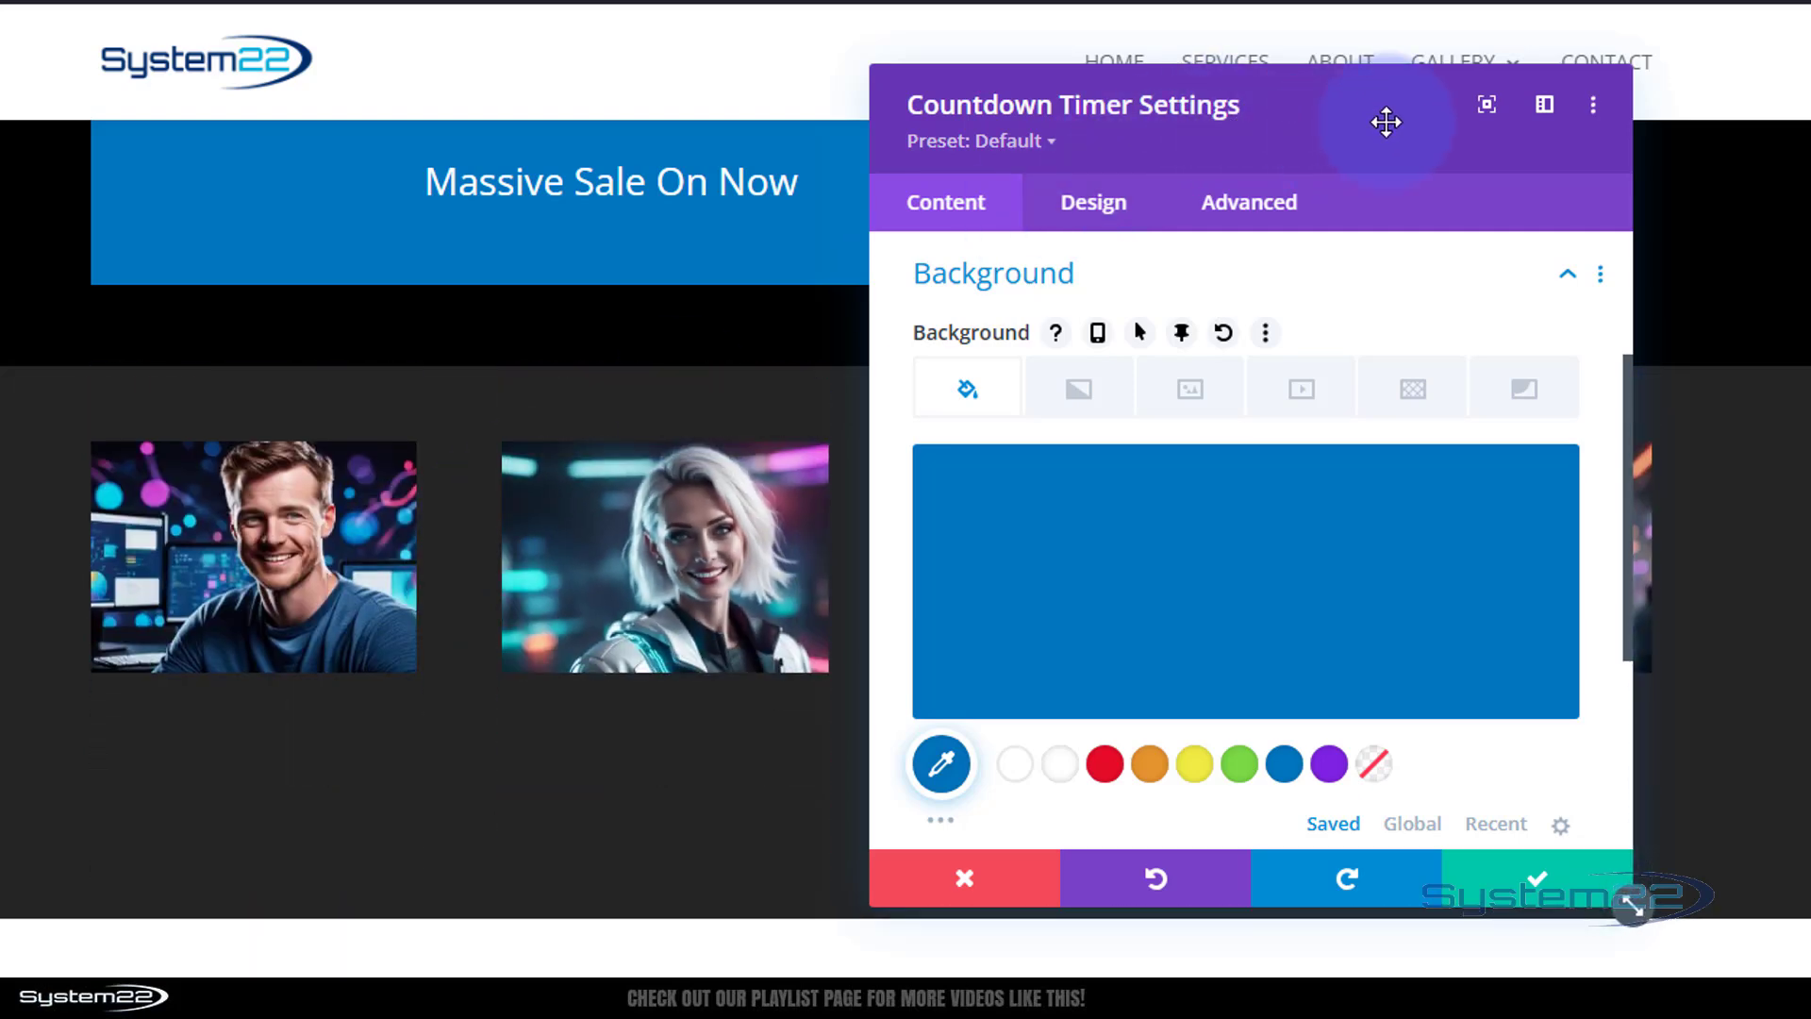
pyautogui.moveTo(1317, 110); pyautogui.dragTo(1425, 20)
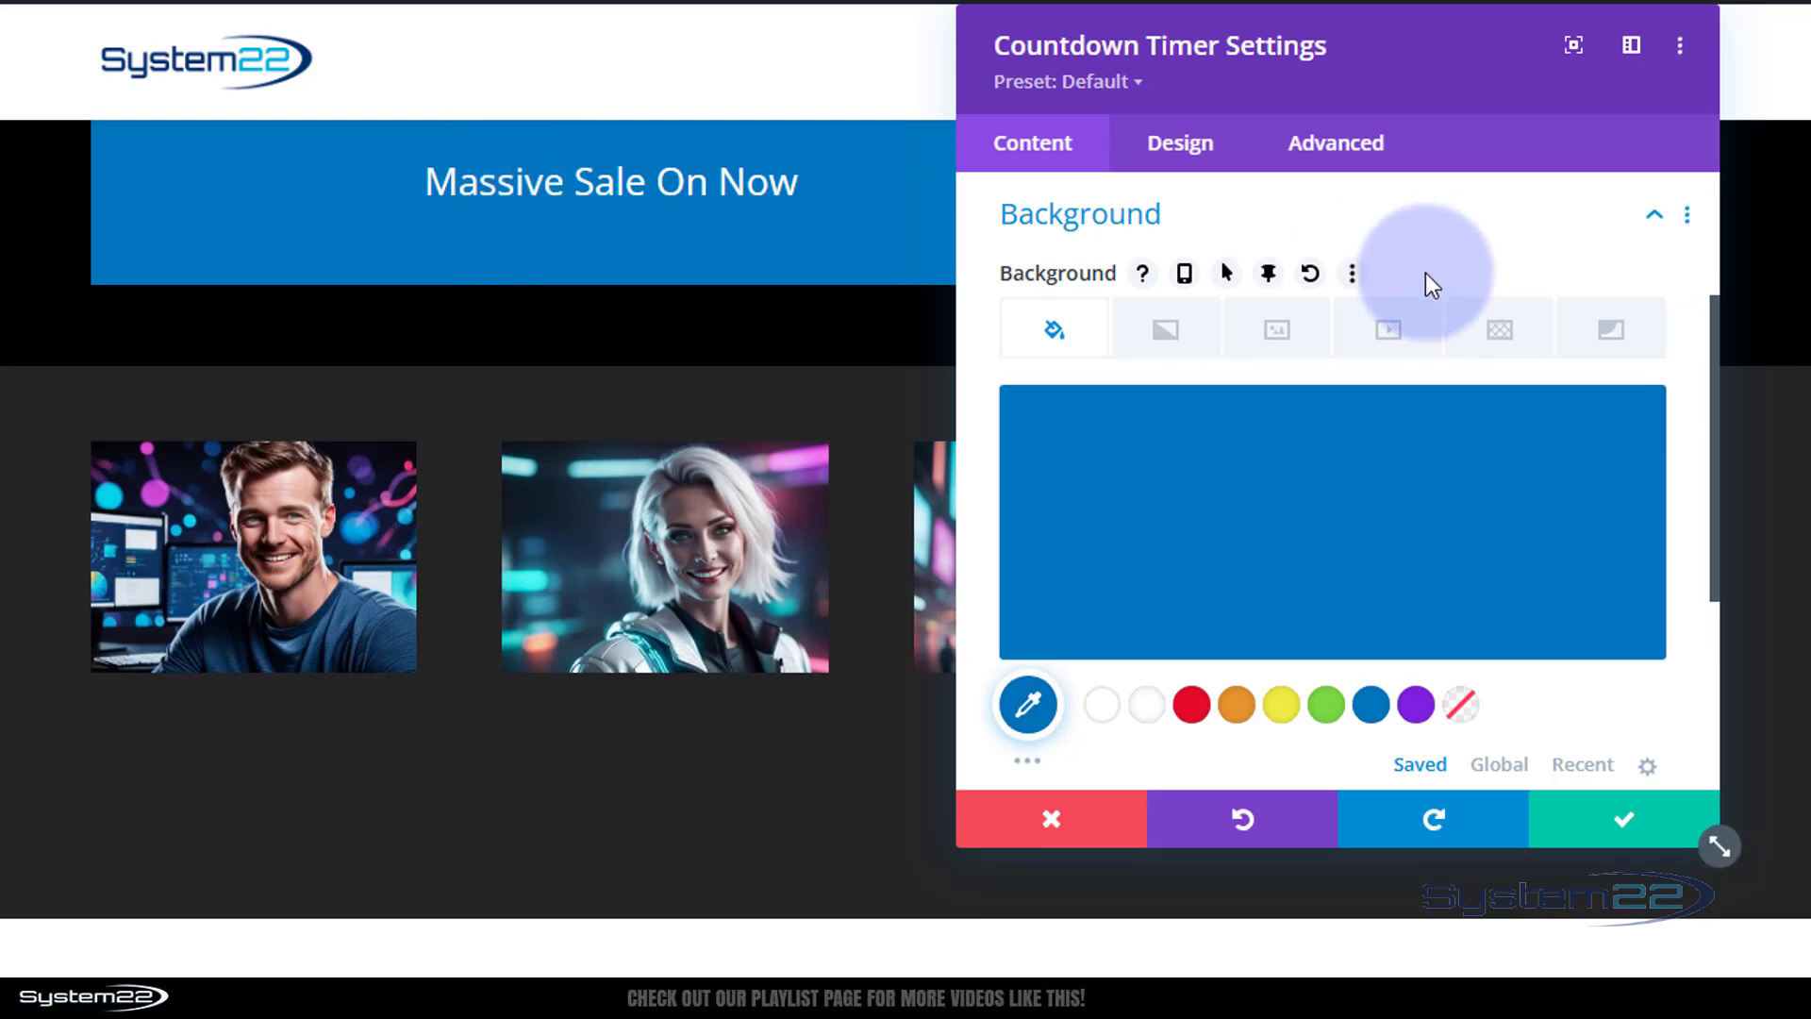
# Set the countdown title's font style to all uppercase in its title text design settings
pyautogui.click(1198, 161)
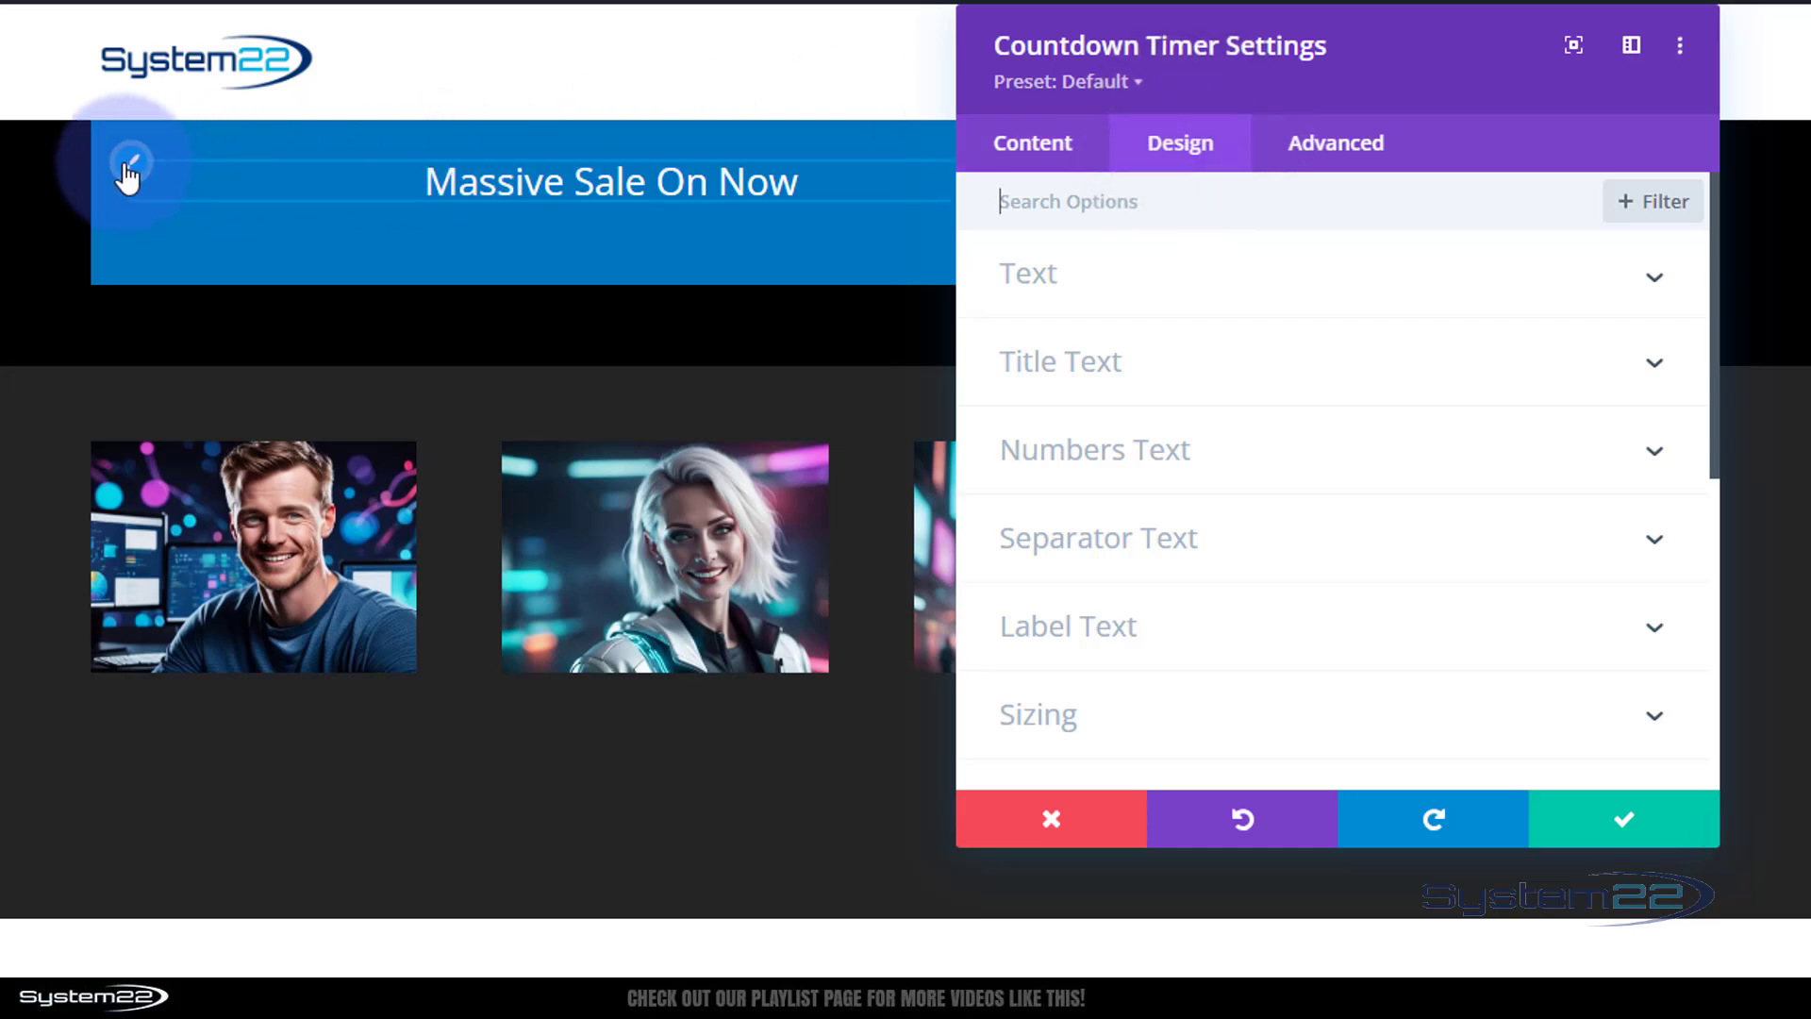
pyautogui.click(127, 165)
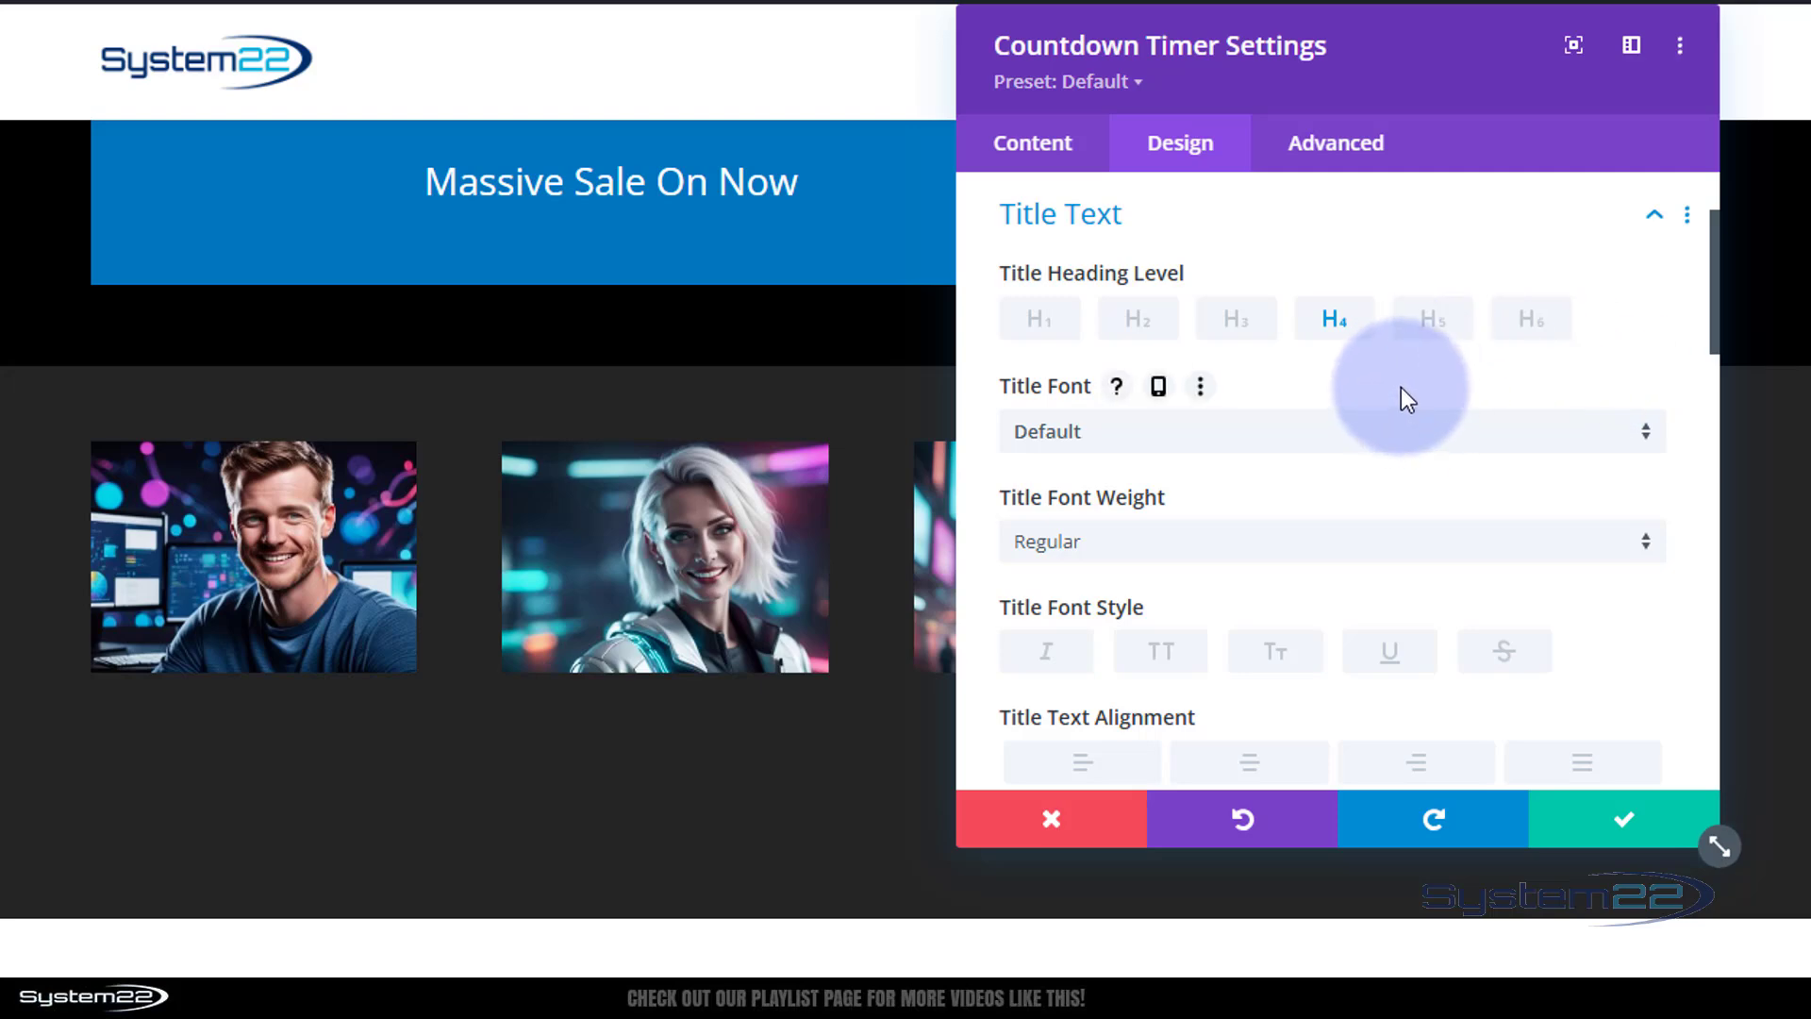
pyautogui.scroll(-1, 1400, 387)
pyautogui.scroll(-2, 1402, 391)
pyautogui.scroll(-3, 1412, 390)
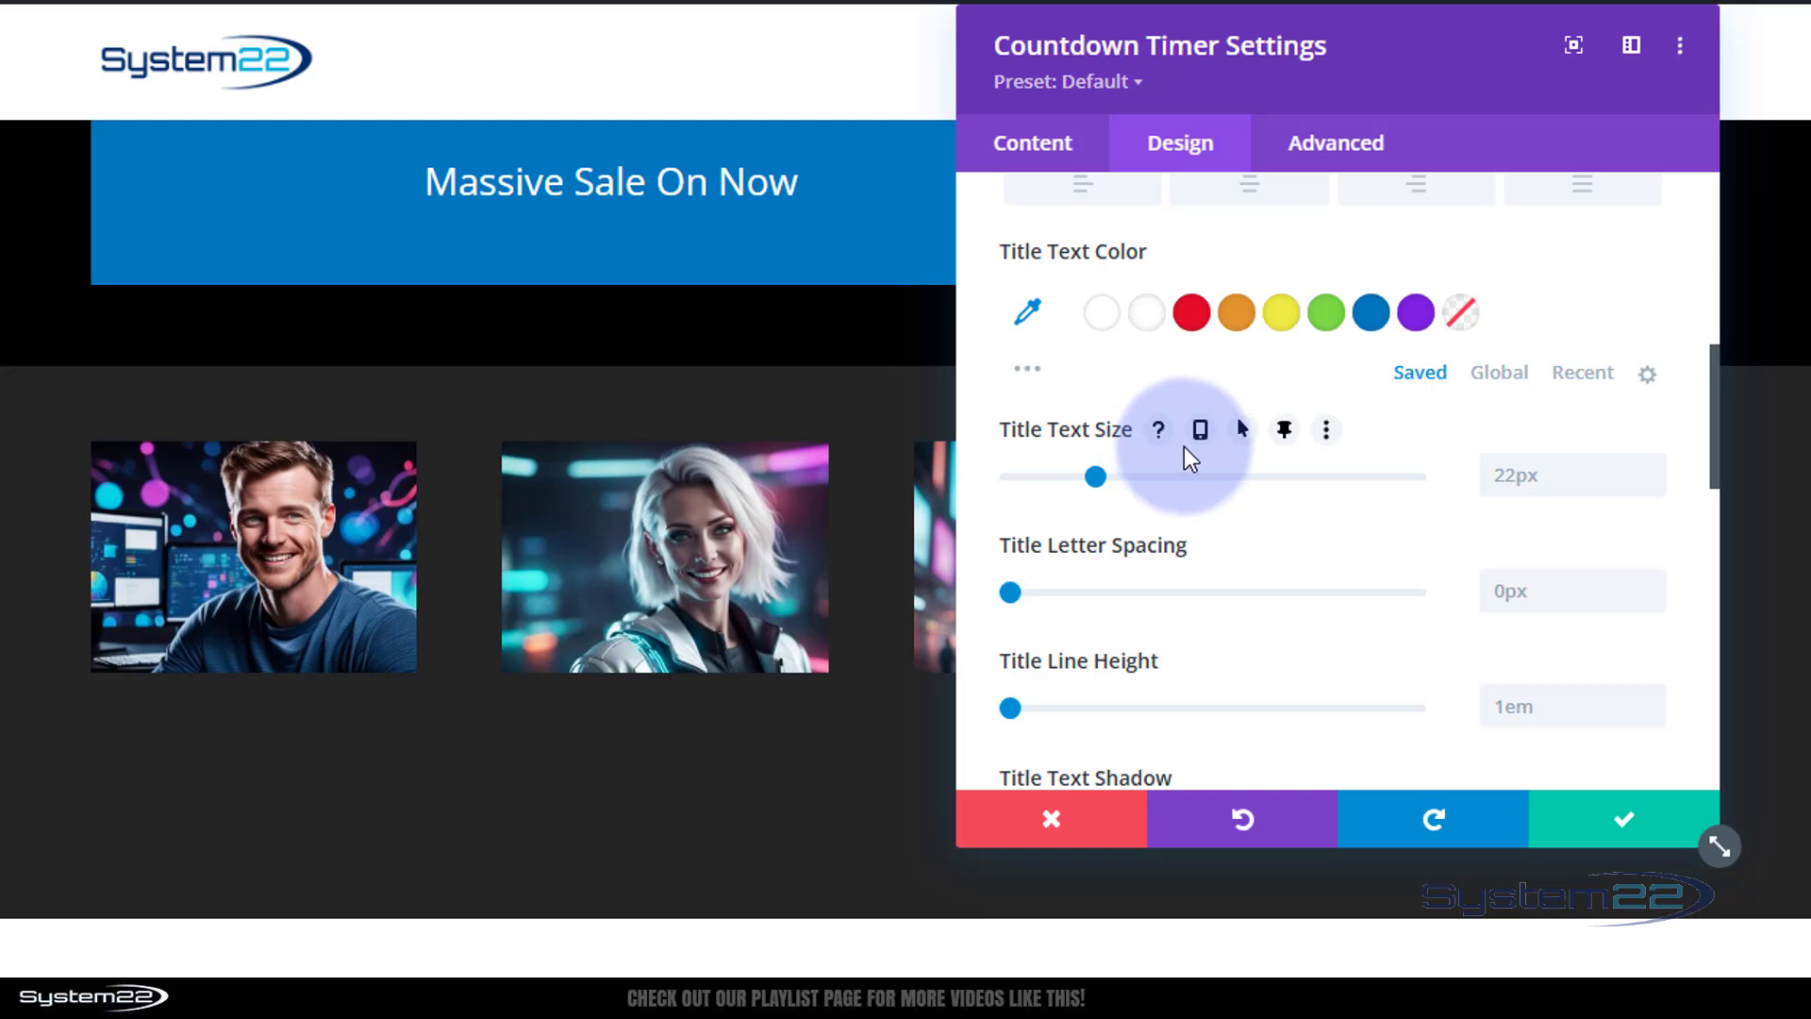
pyautogui.scroll(3, 1186, 450)
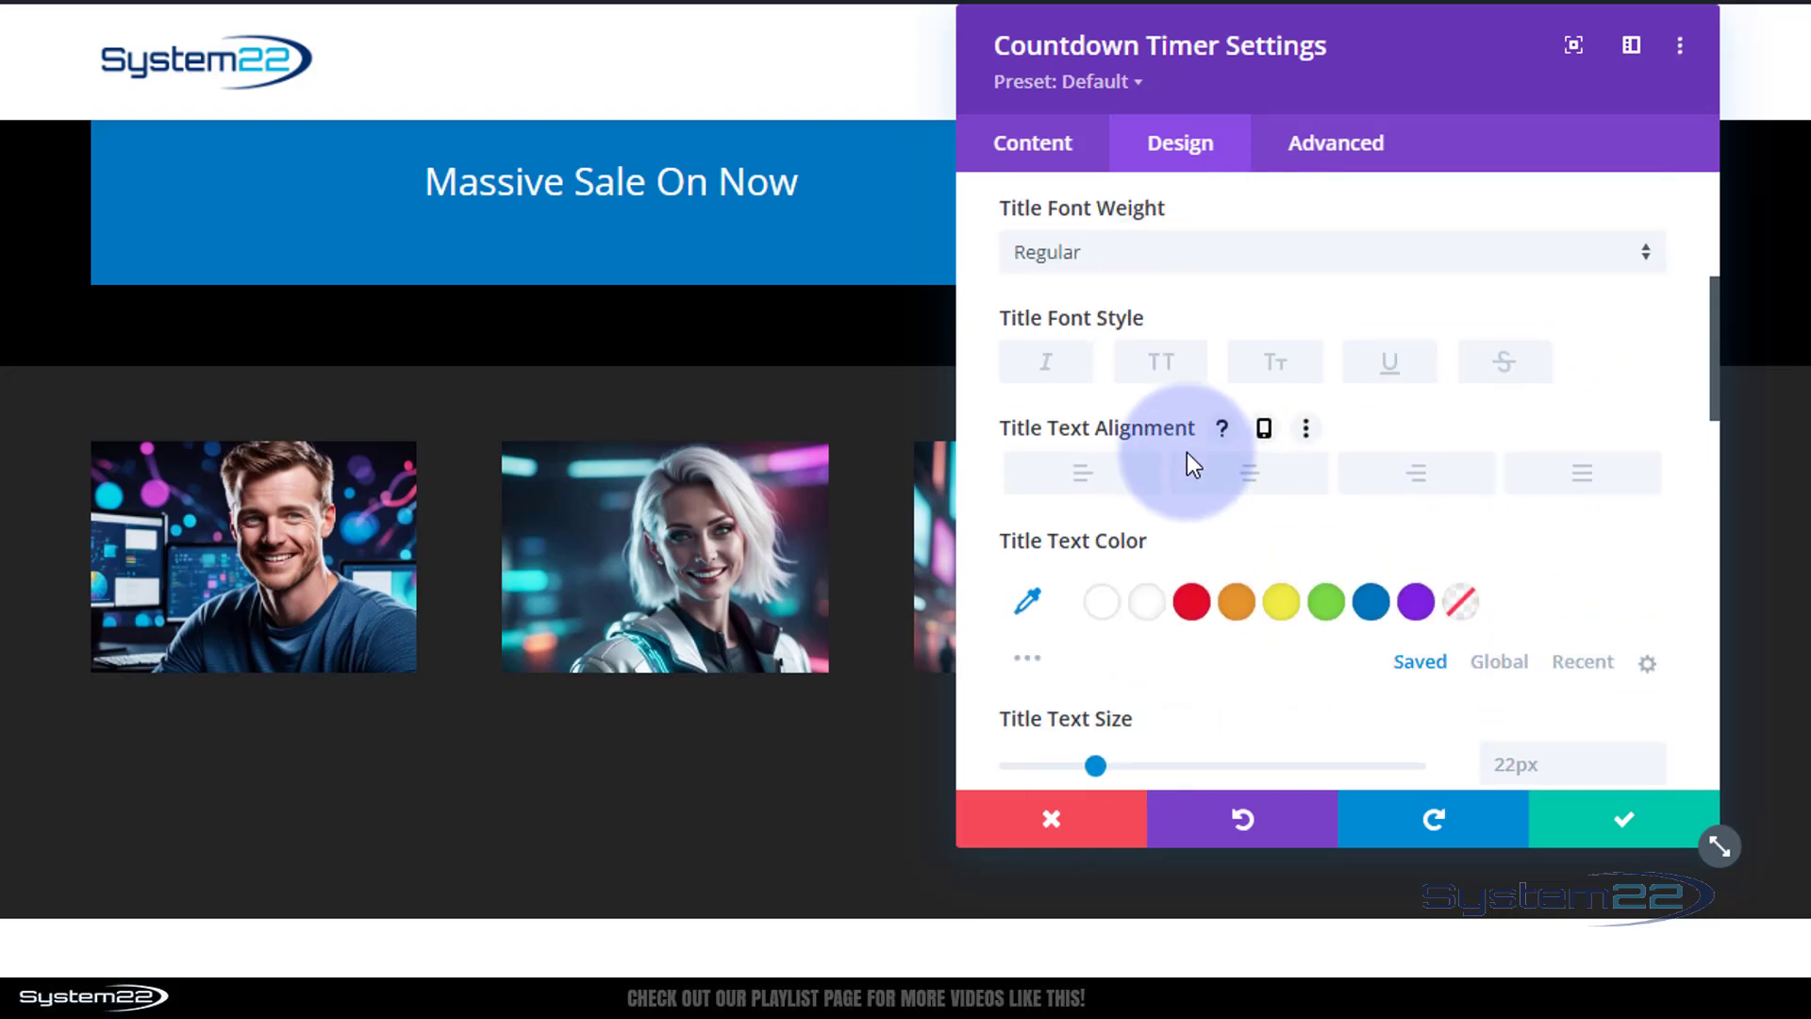
pyautogui.click(1179, 368)
# Set the countdown title's text size to 16px for the sticky state only
pyautogui.scroll(-3, 1194, 383)
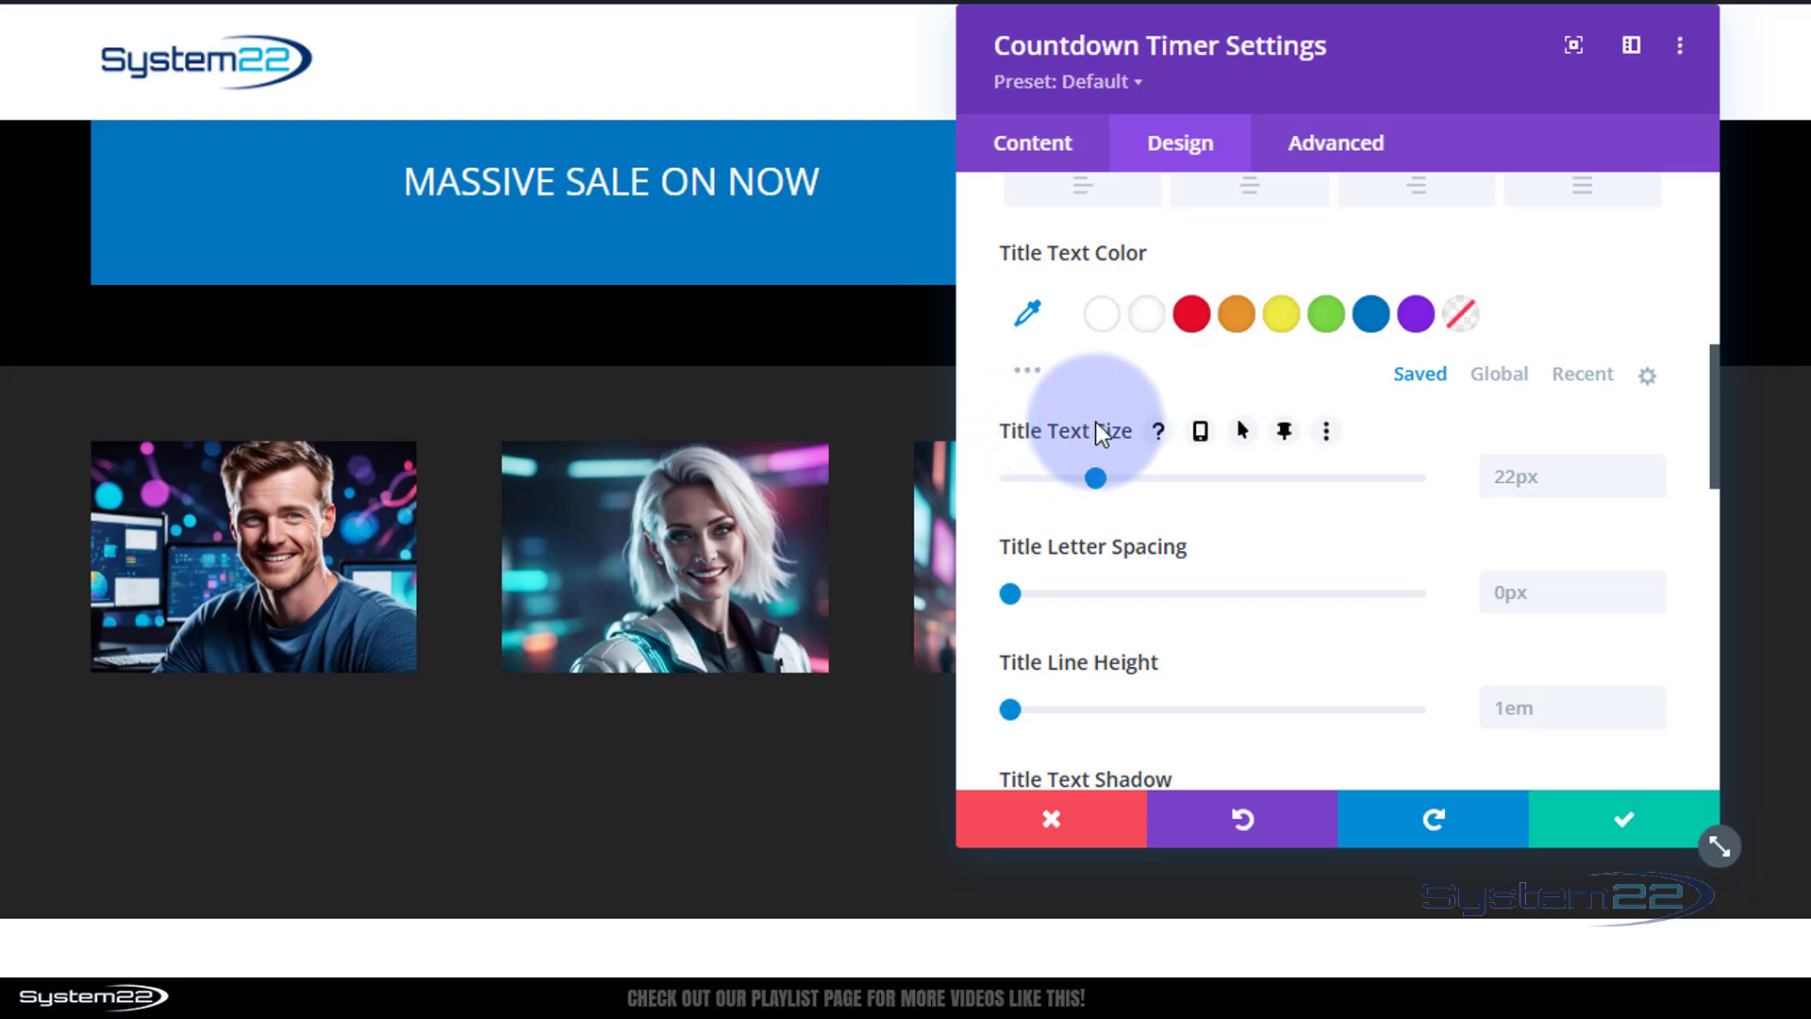
pyautogui.click(1284, 432)
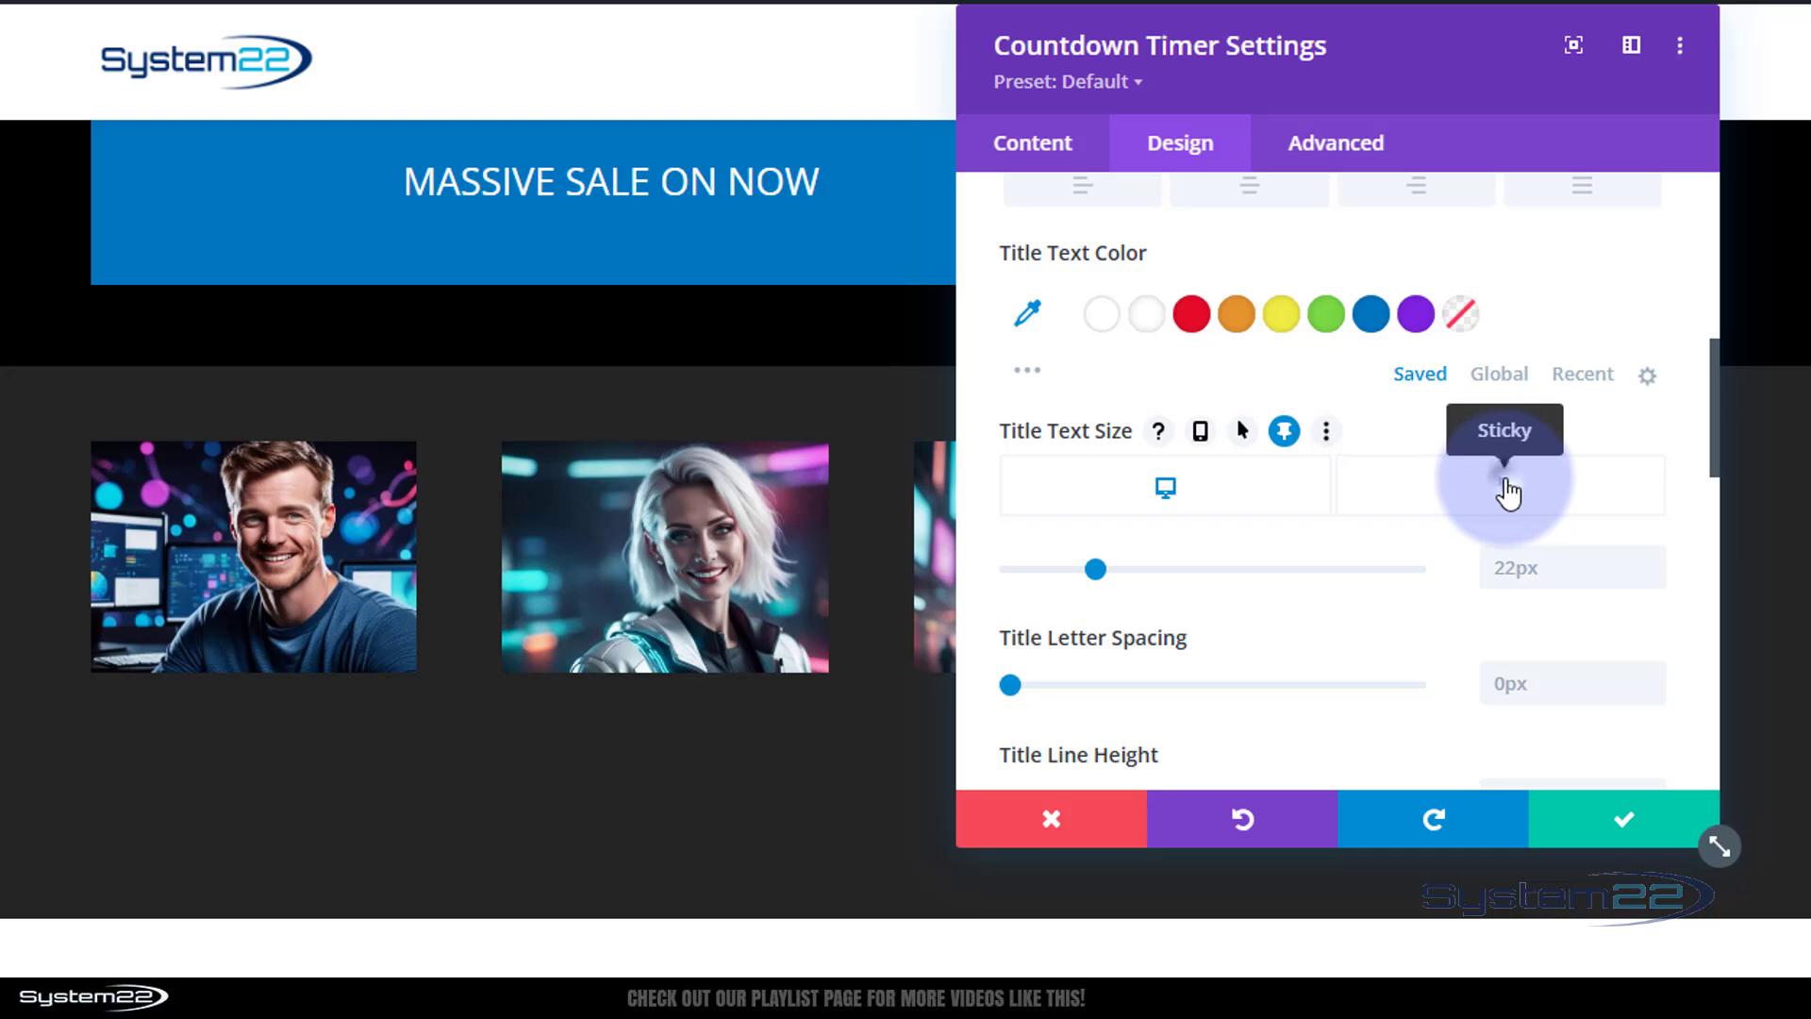
pyautogui.click(1508, 489)
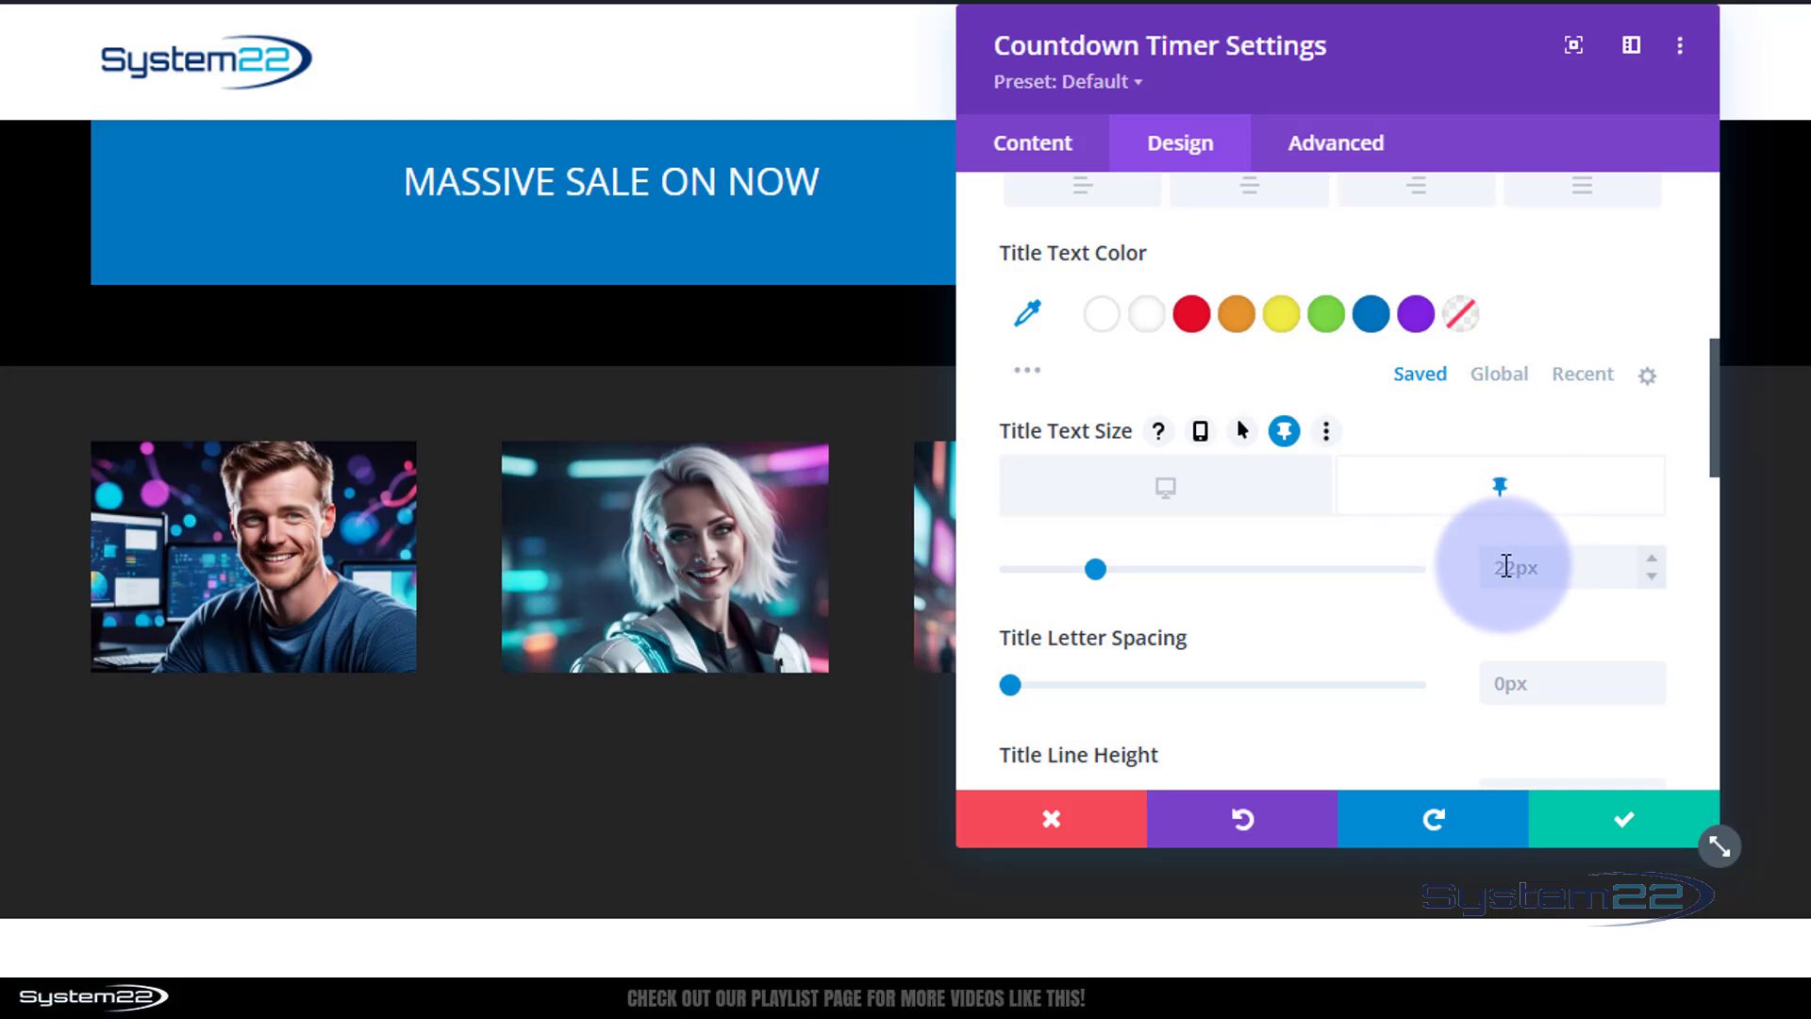
pyautogui.click(1505, 567)
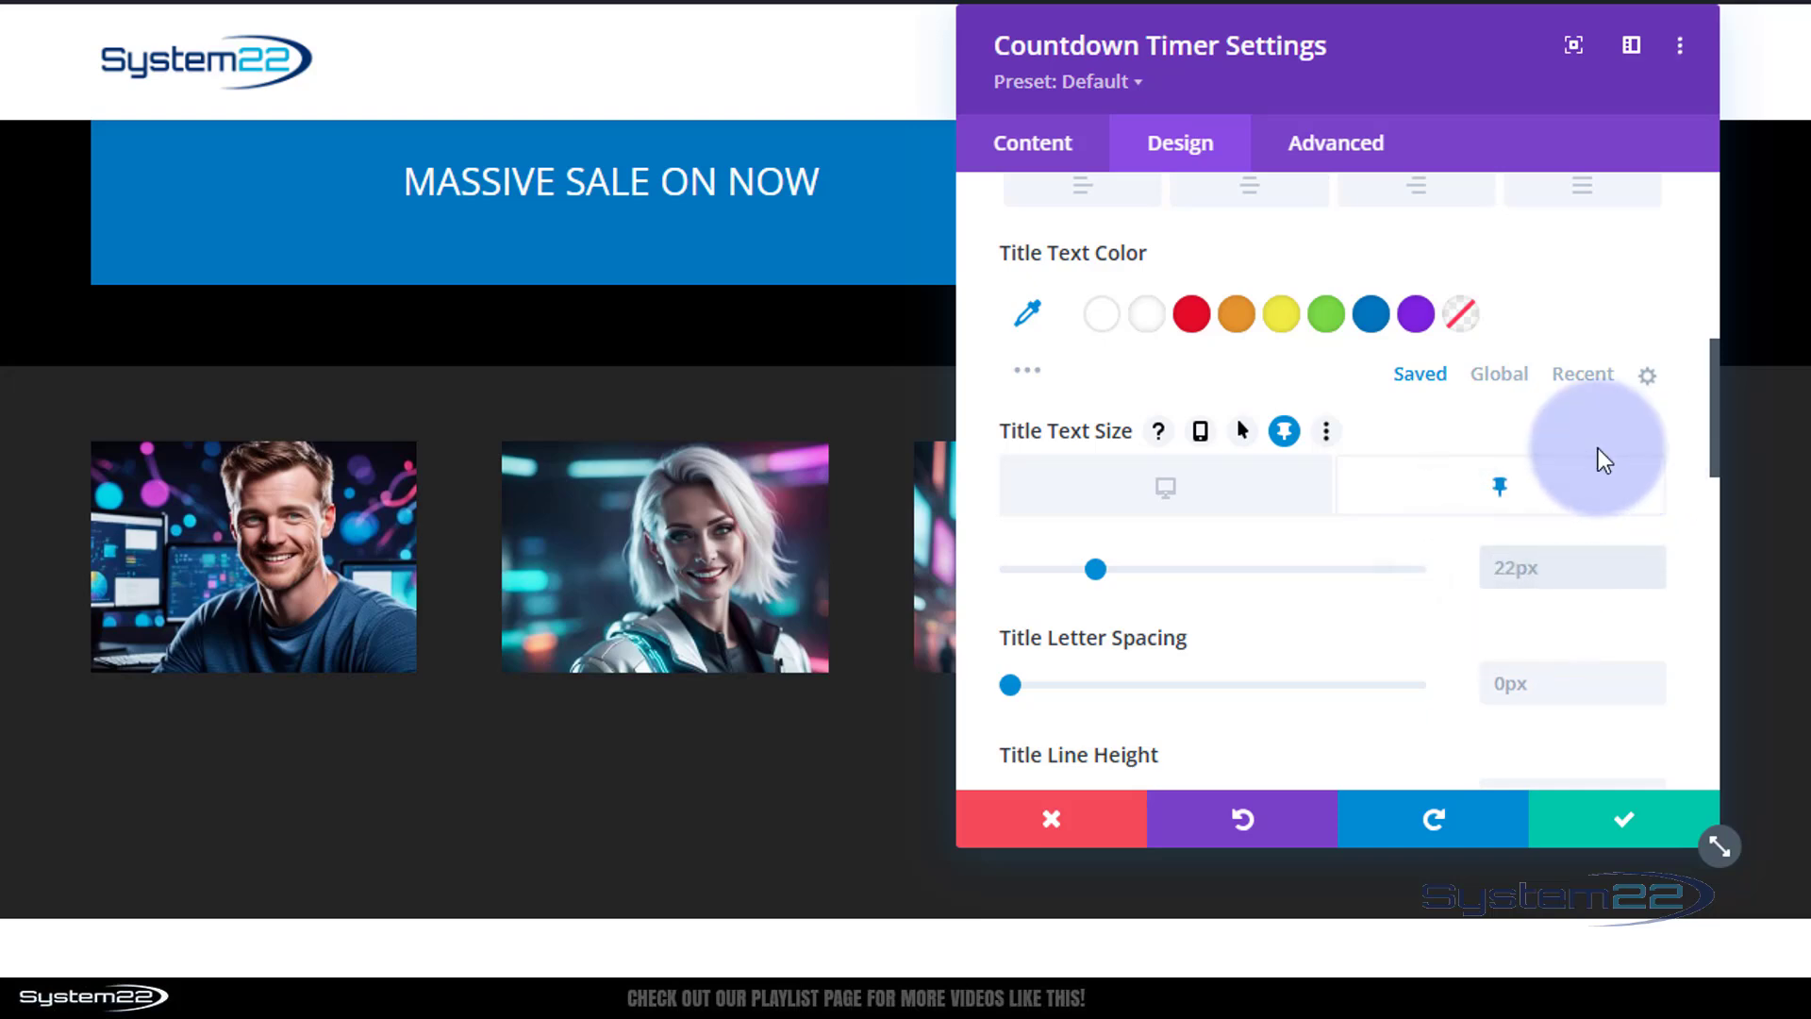
pyautogui.write('16')
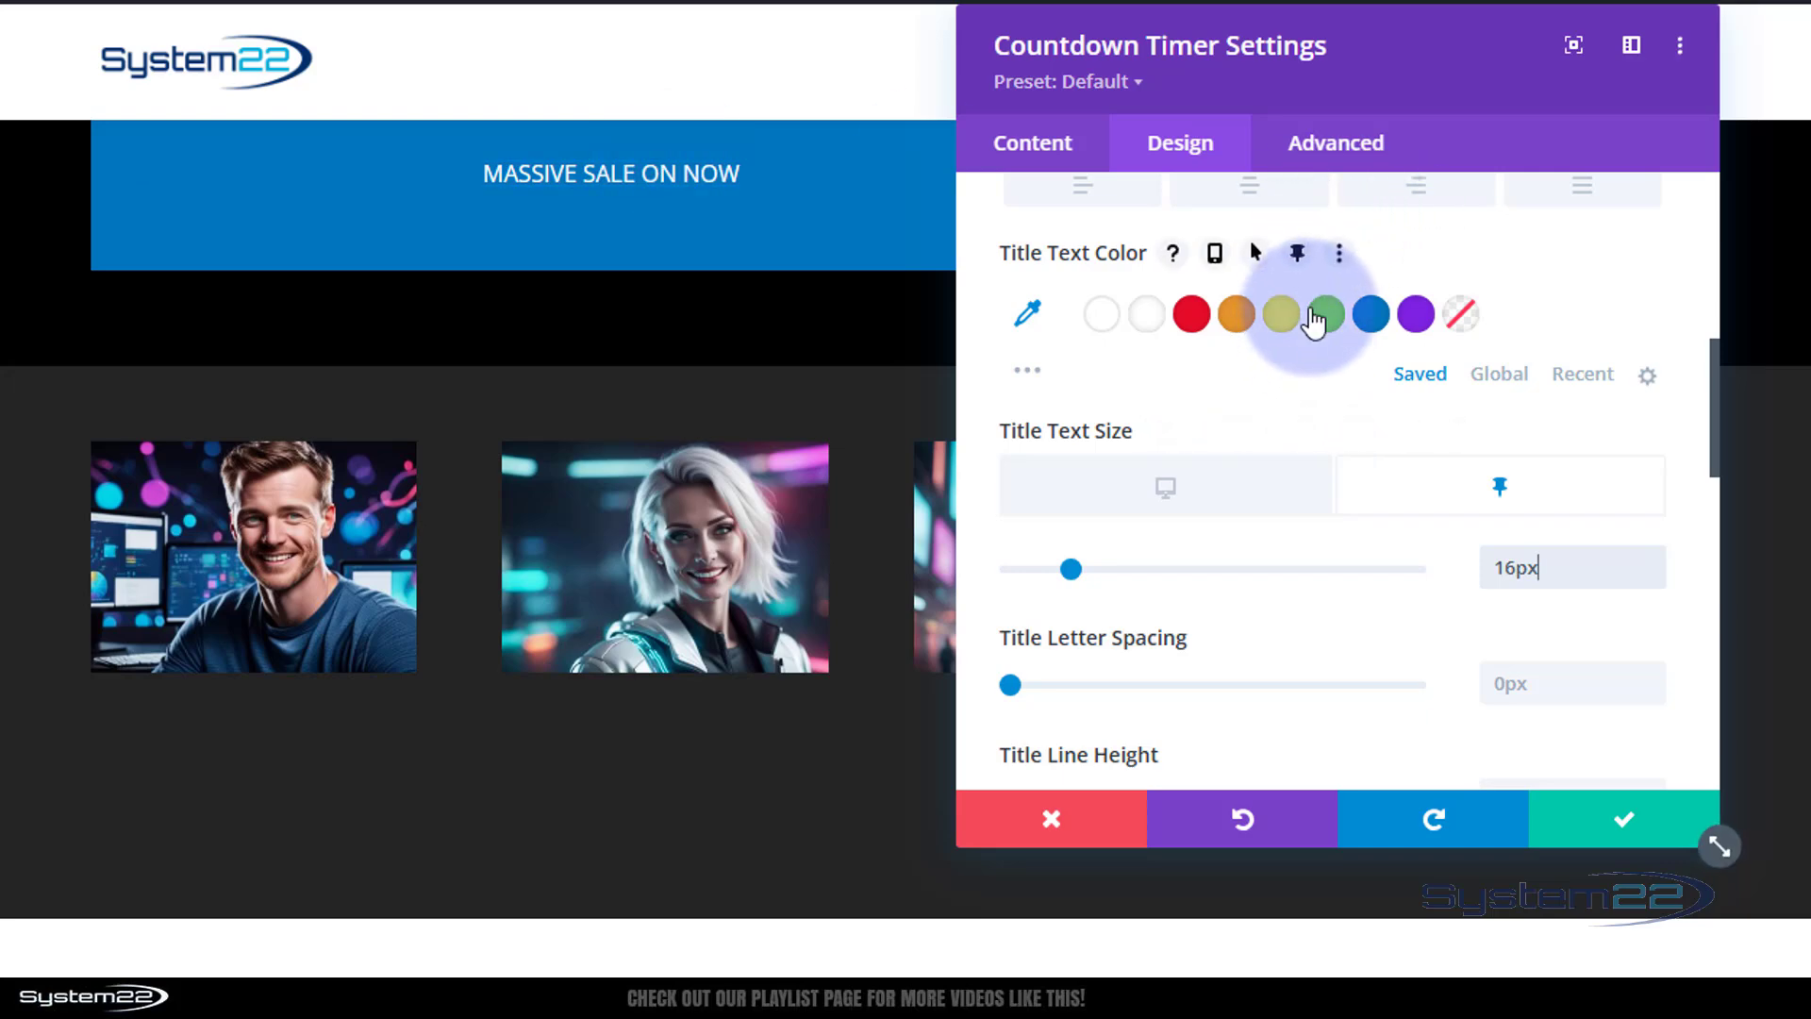
# Set the countdown timer's top and bottom padding to 10px for the sticky state in its spacing settings
pyautogui.scroll(-5, 1315, 311)
pyautogui.scroll(-8, 1315, 304)
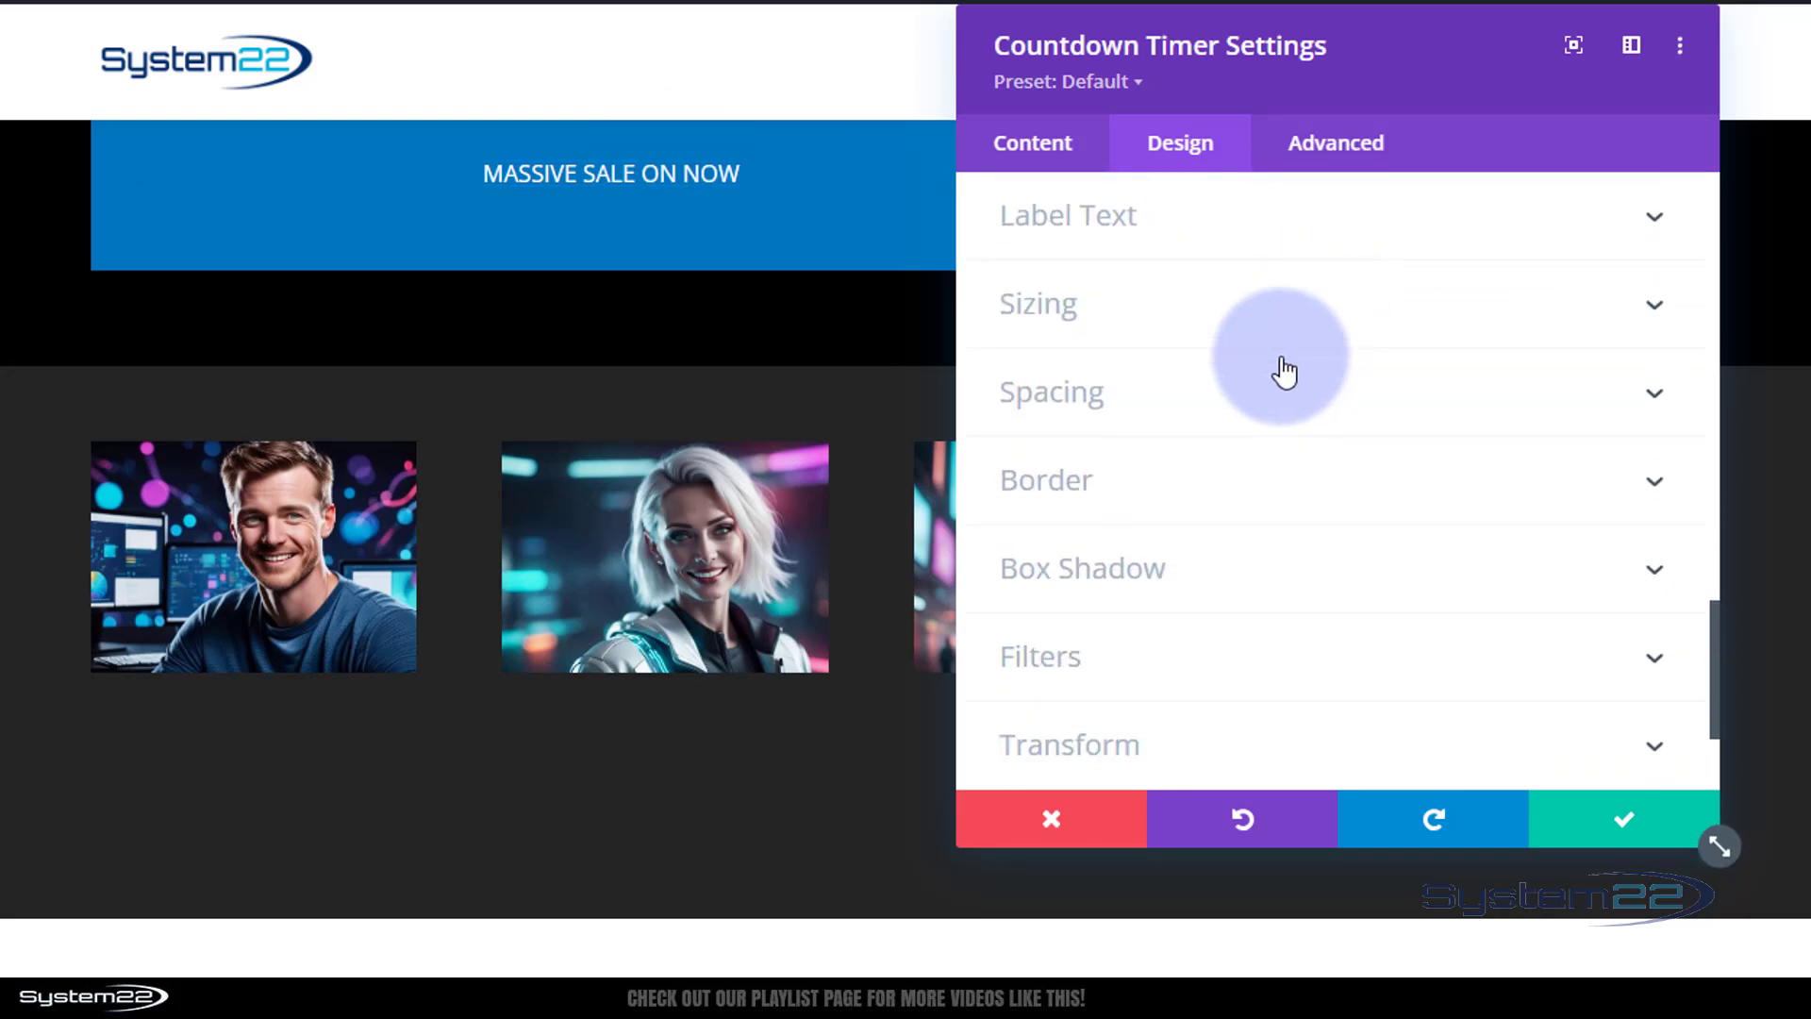
pyautogui.click(1276, 407)
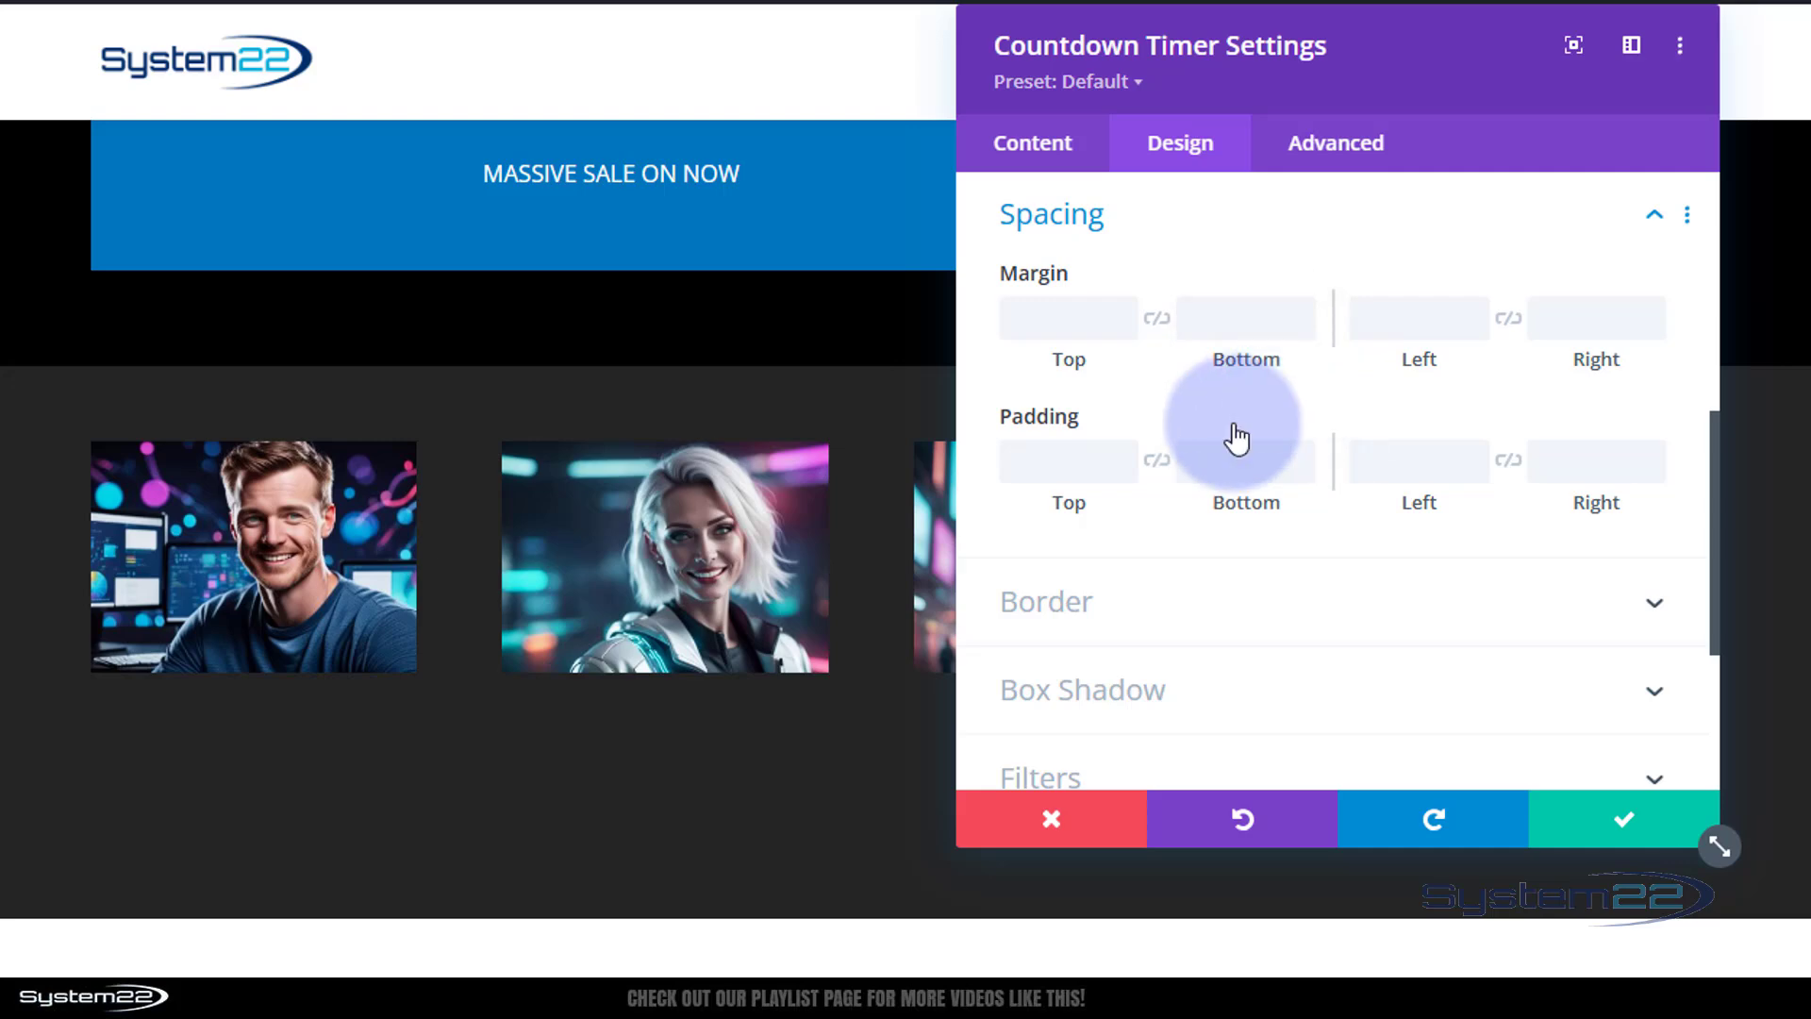
pyautogui.moveTo(1080, 416)
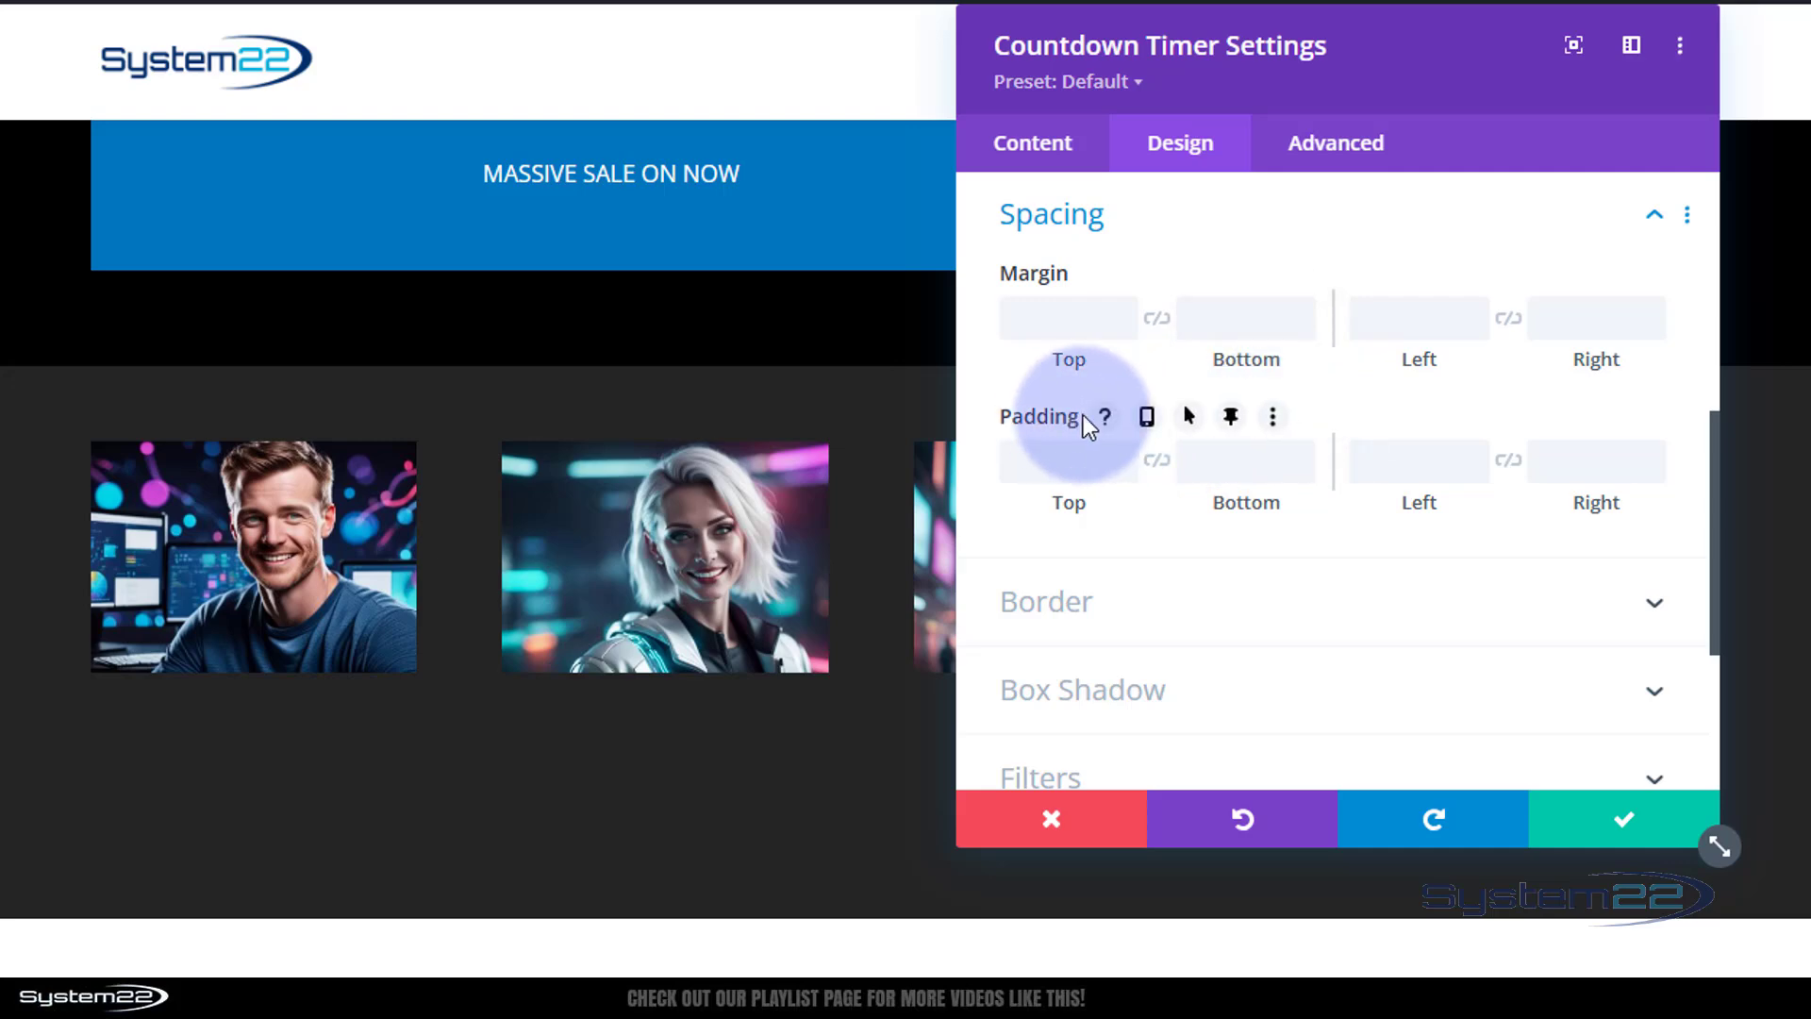
pyautogui.click(1233, 416)
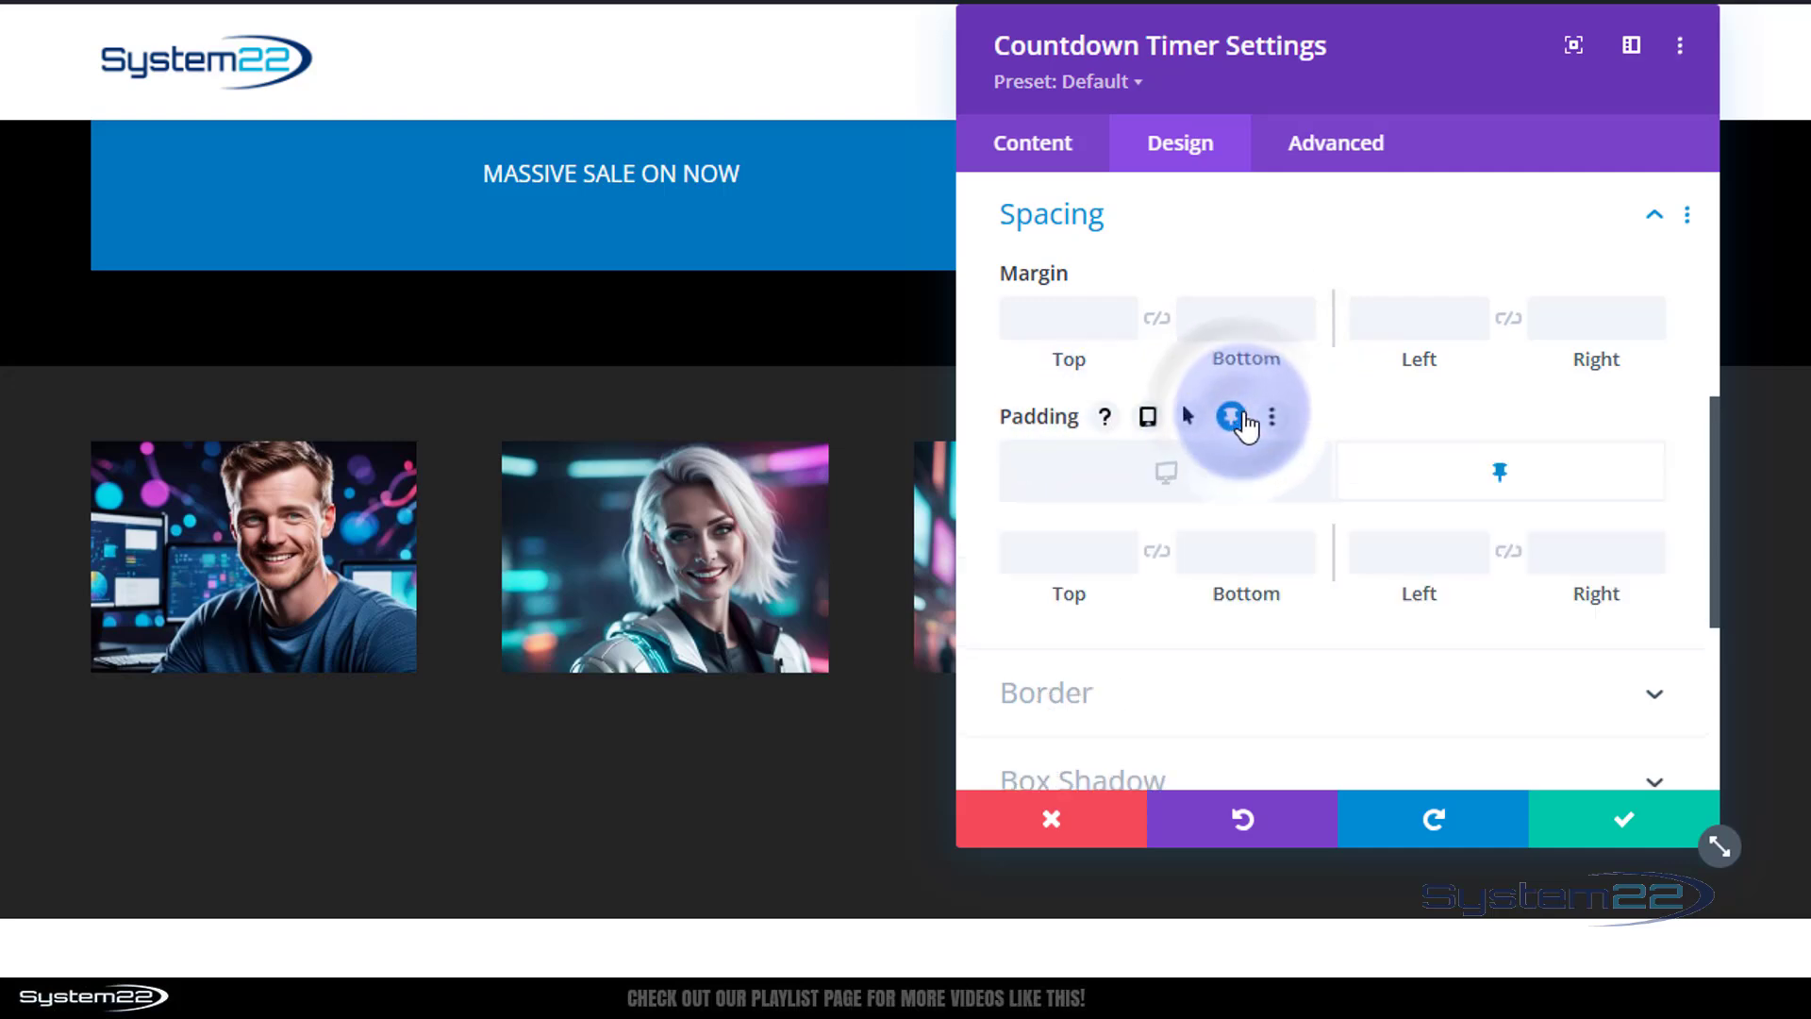
pyautogui.click(1528, 464)
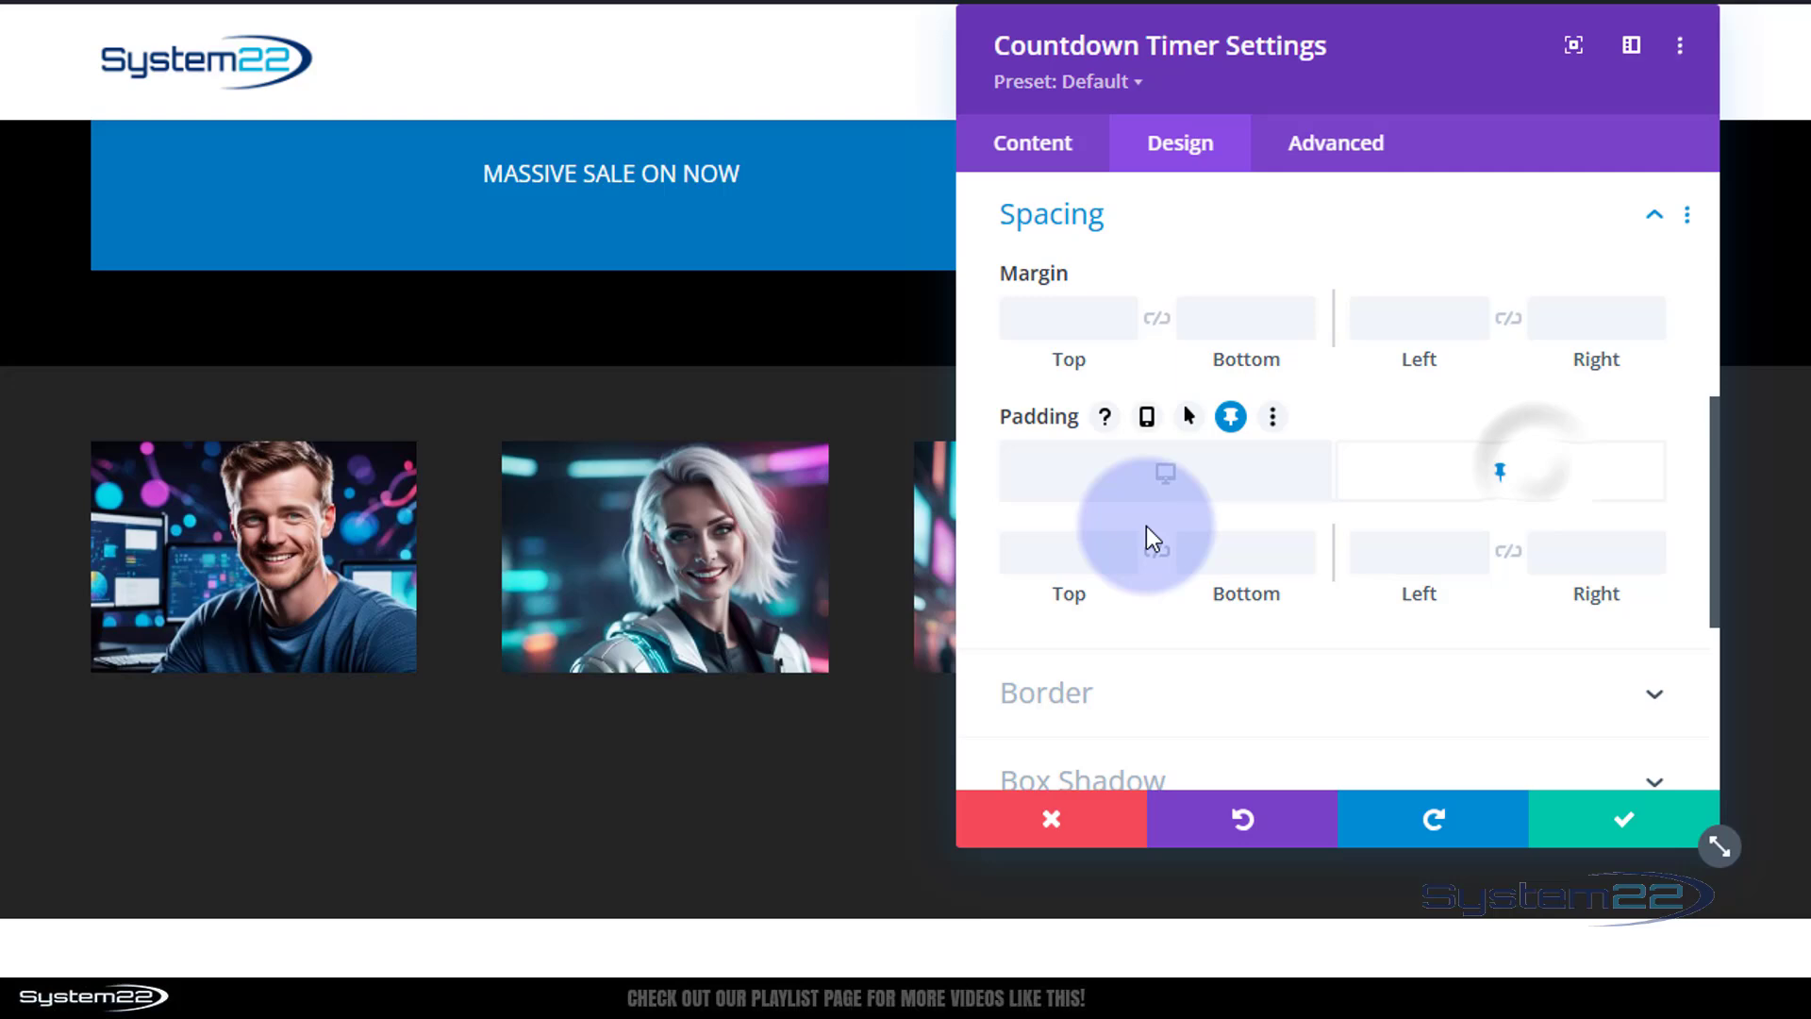
pyautogui.click(1172, 467)
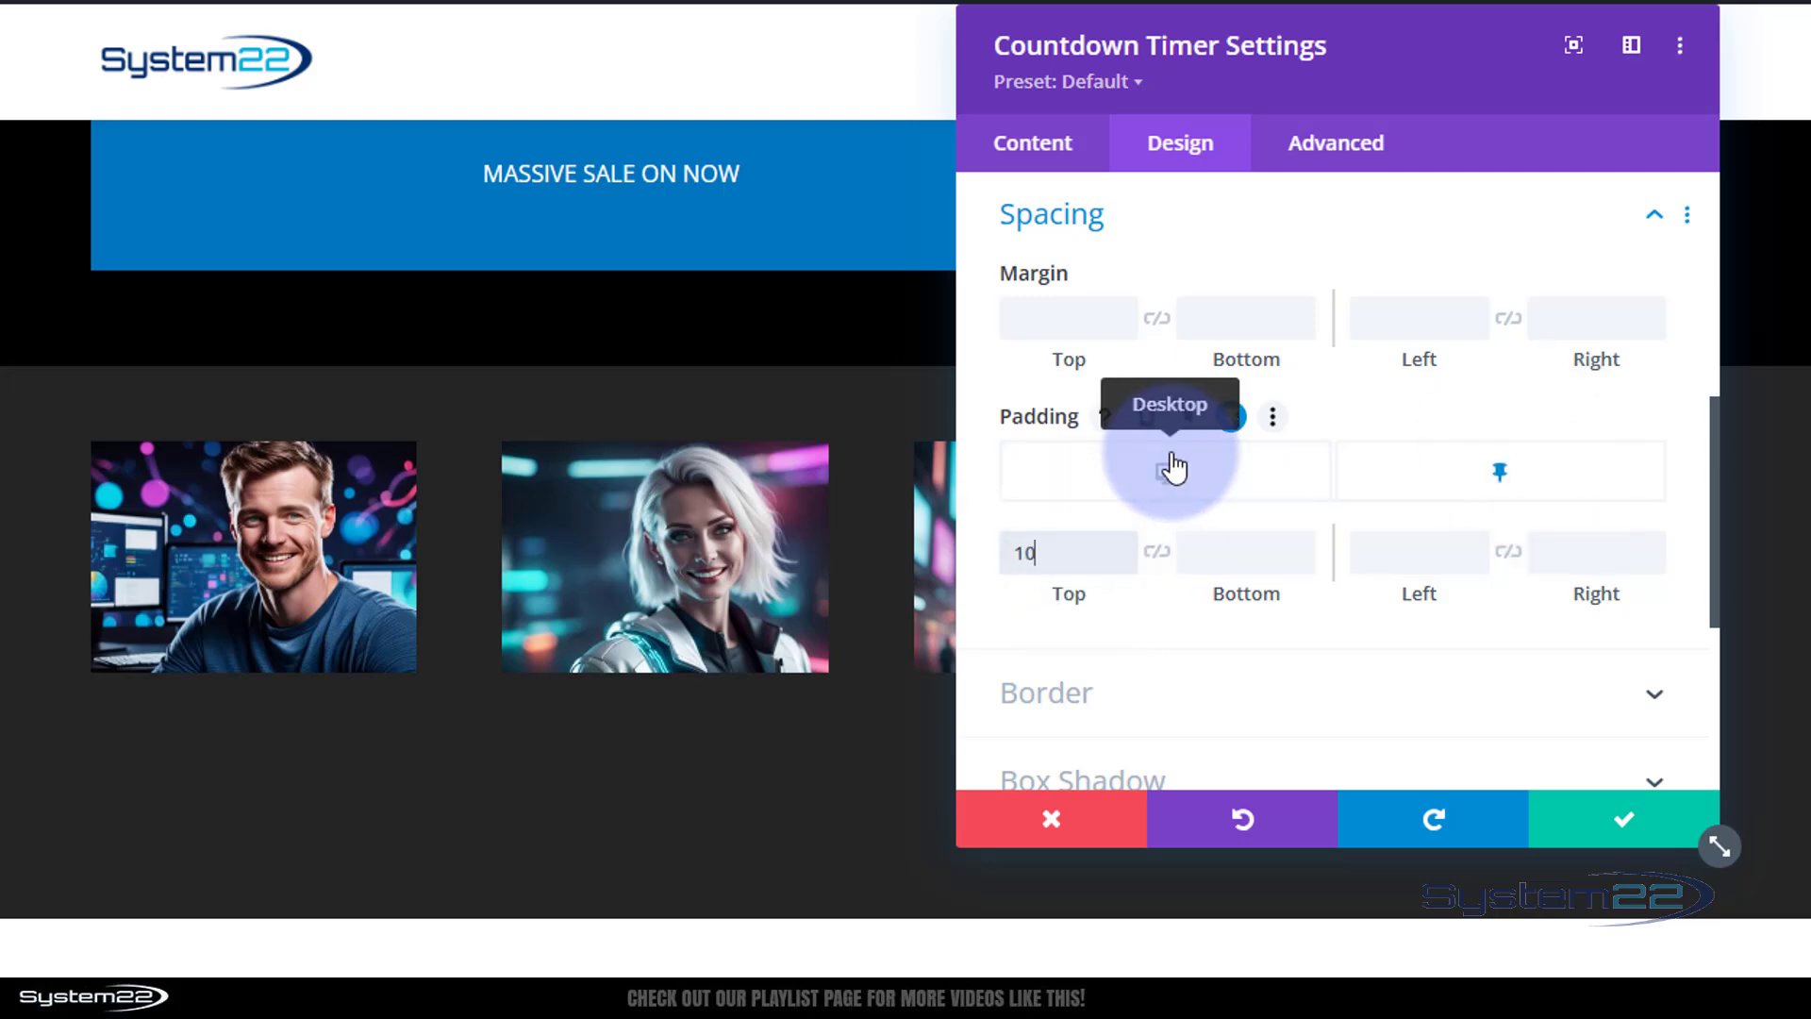
pyautogui.write('10px')
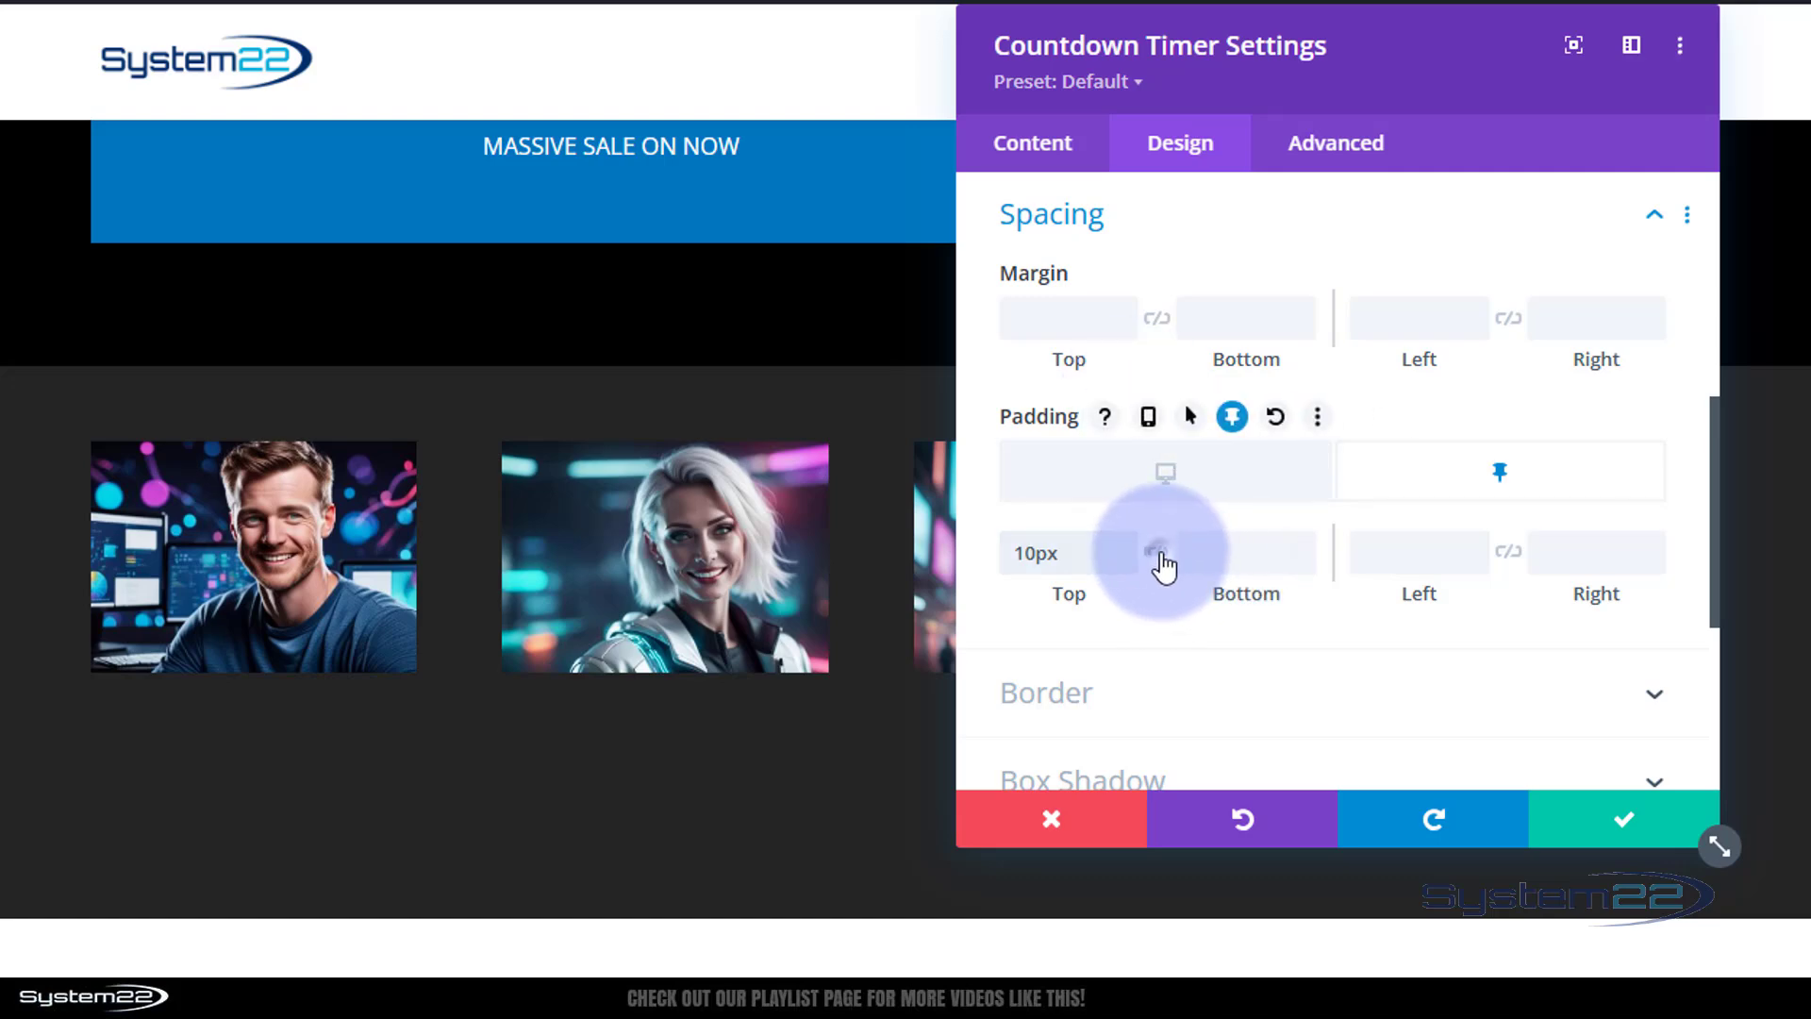
pyautogui.click(1159, 556)
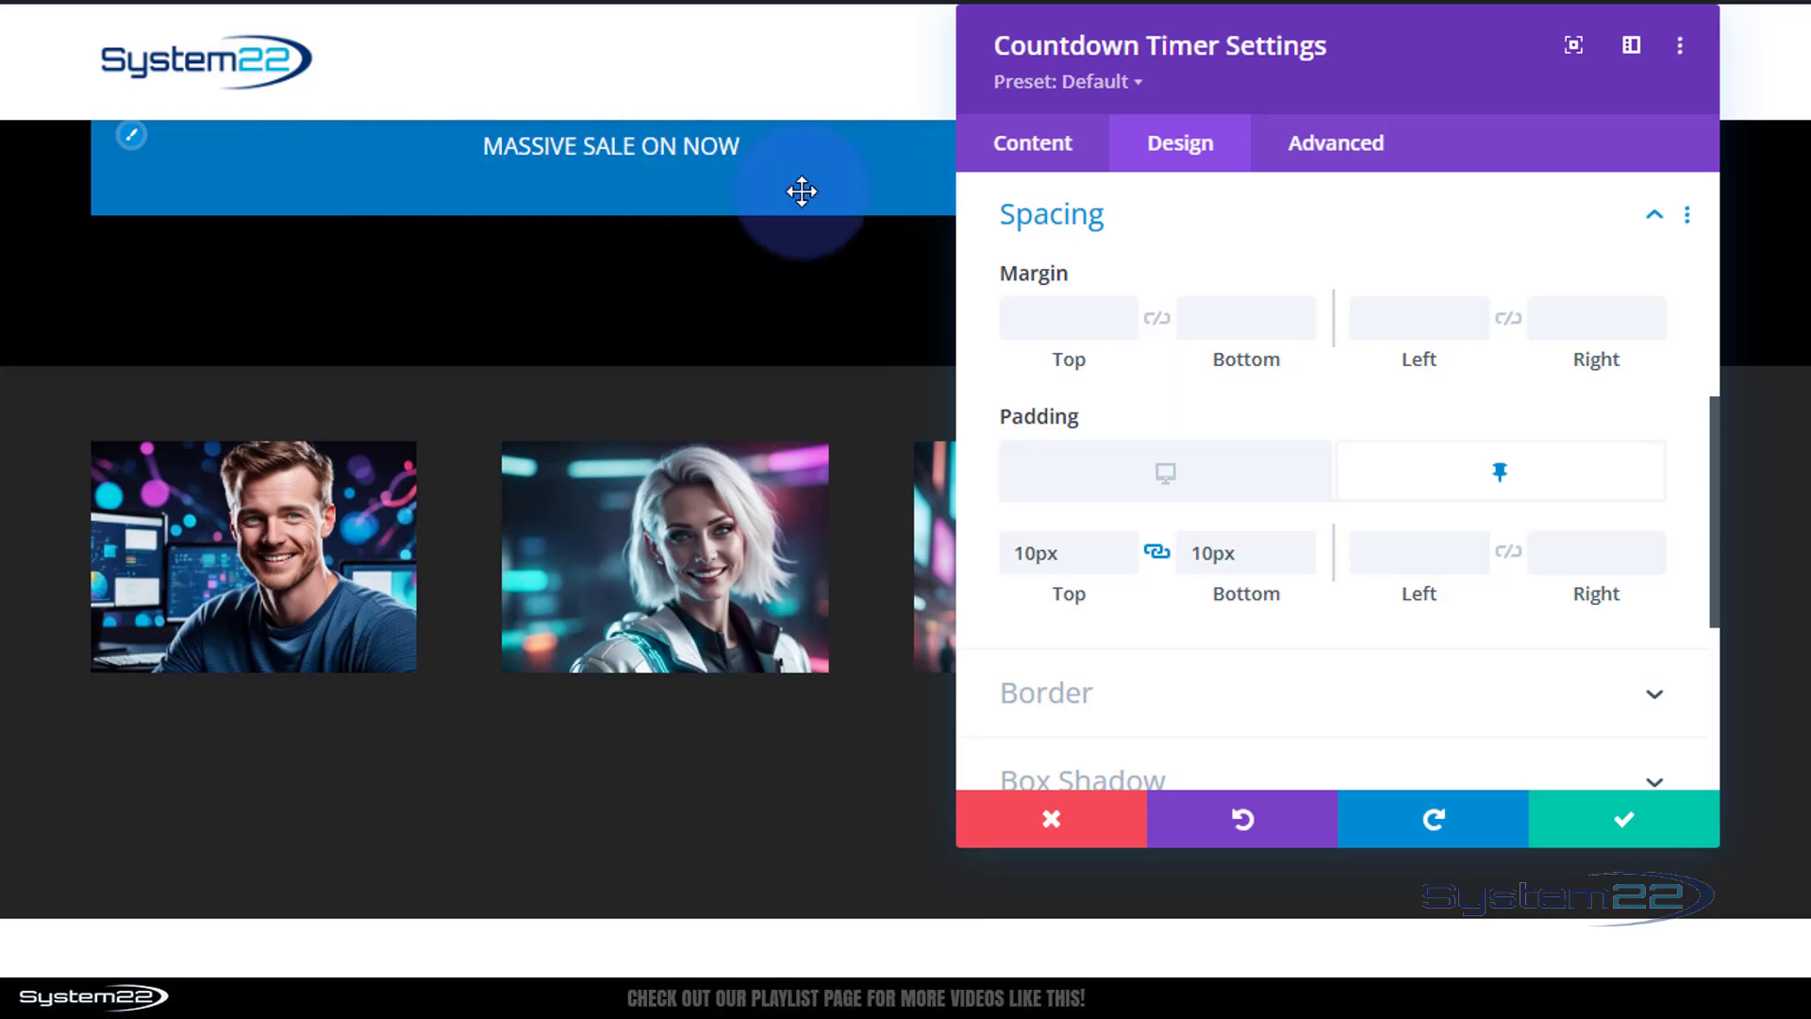
pyautogui.click(1156, 555)
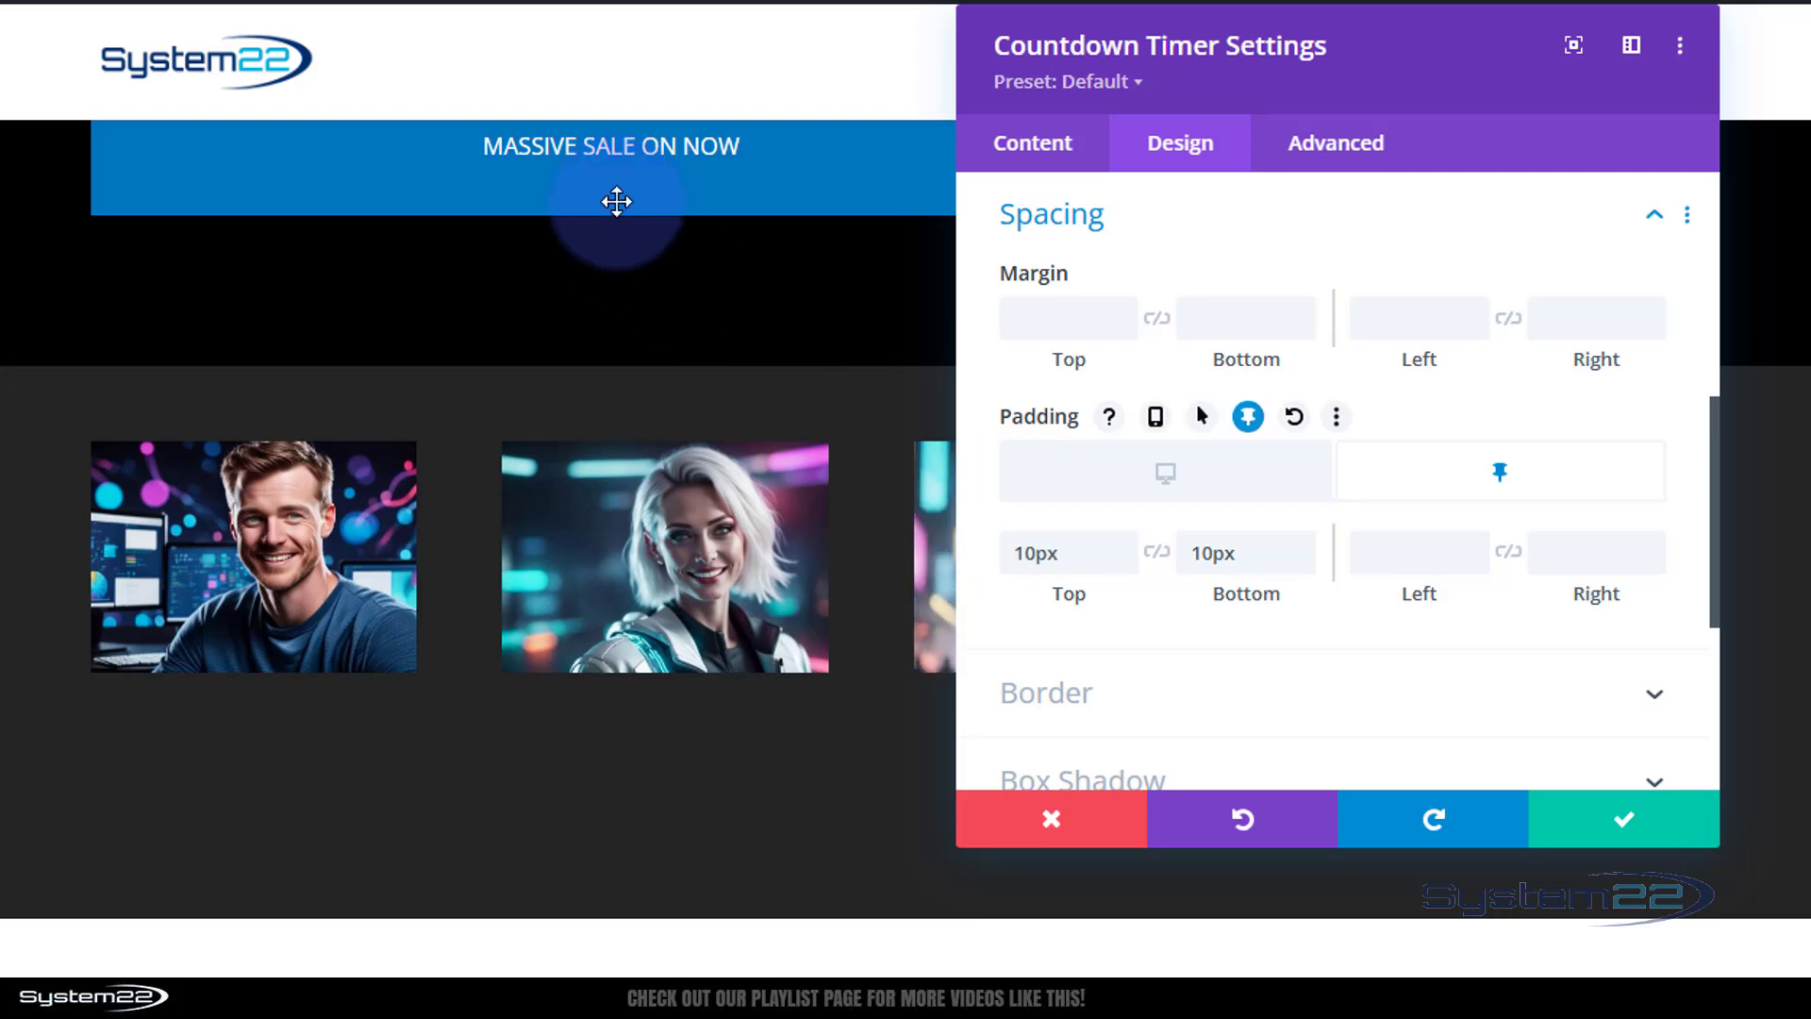
# Set the countdown timer's height to 35px for the sticky state in its sizing settings
pyautogui.click(1085, 226)
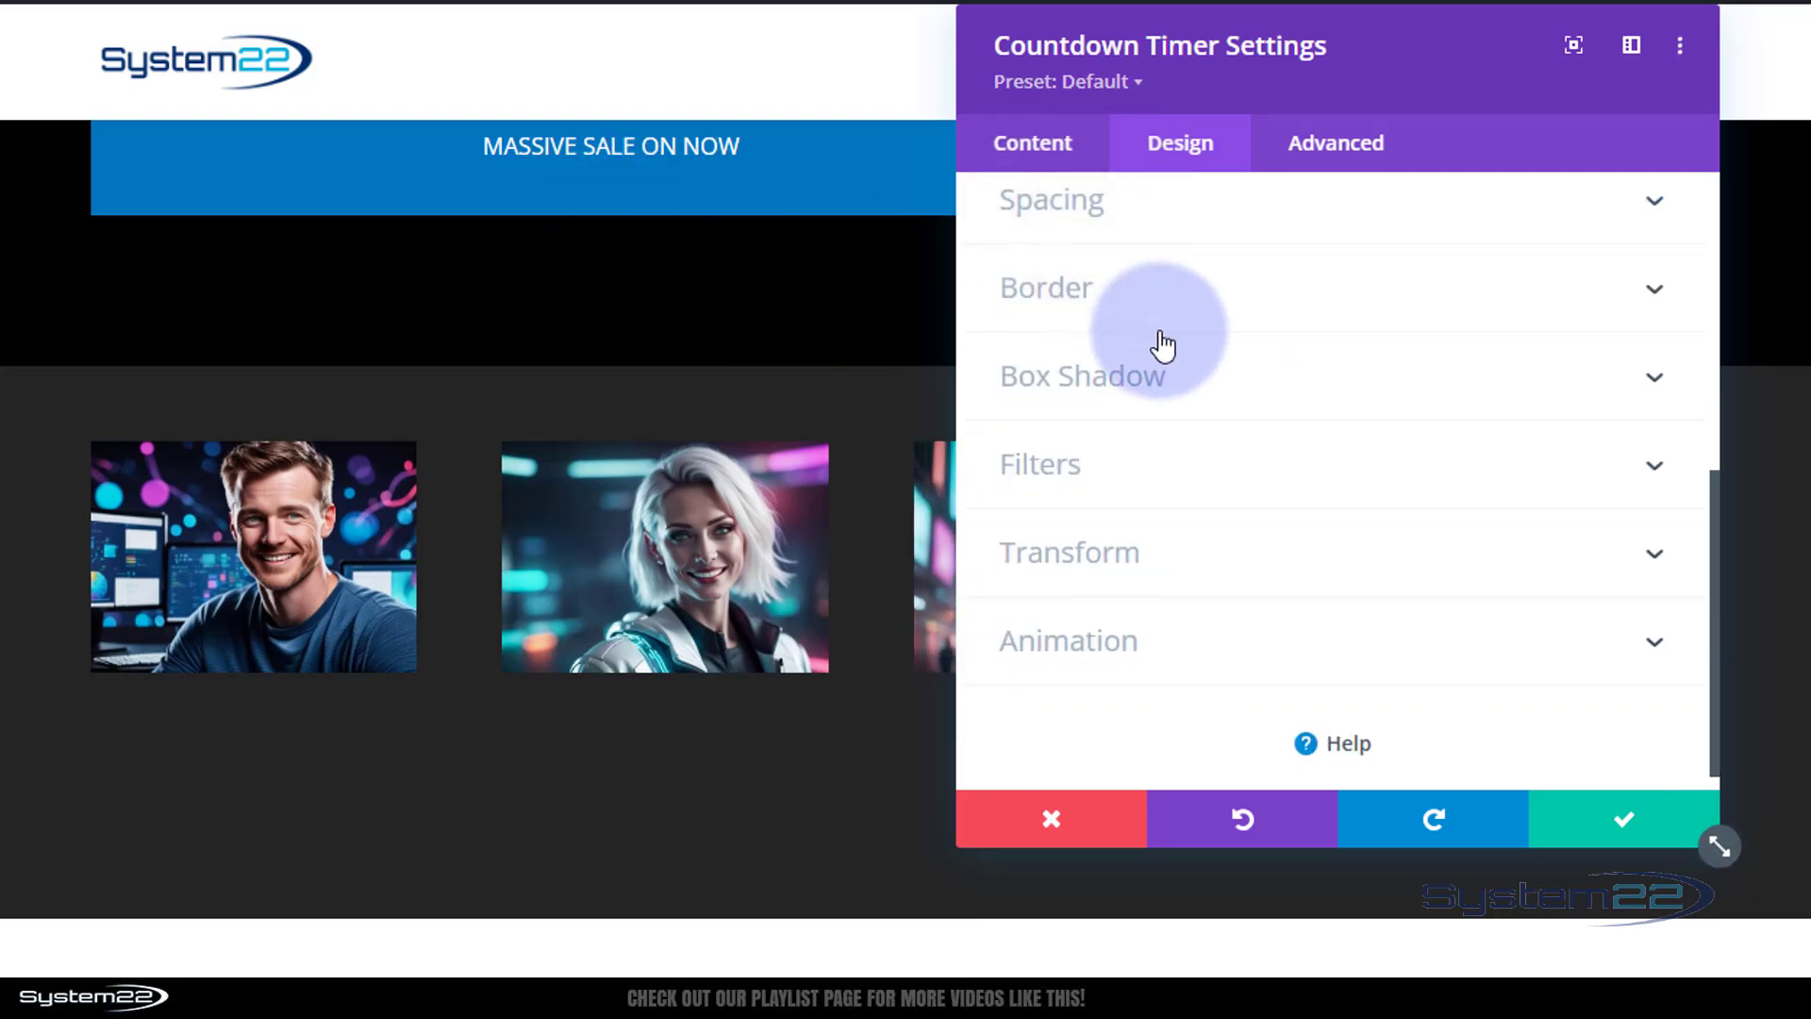
pyautogui.scroll(2, 1162, 345)
pyautogui.click(1170, 283)
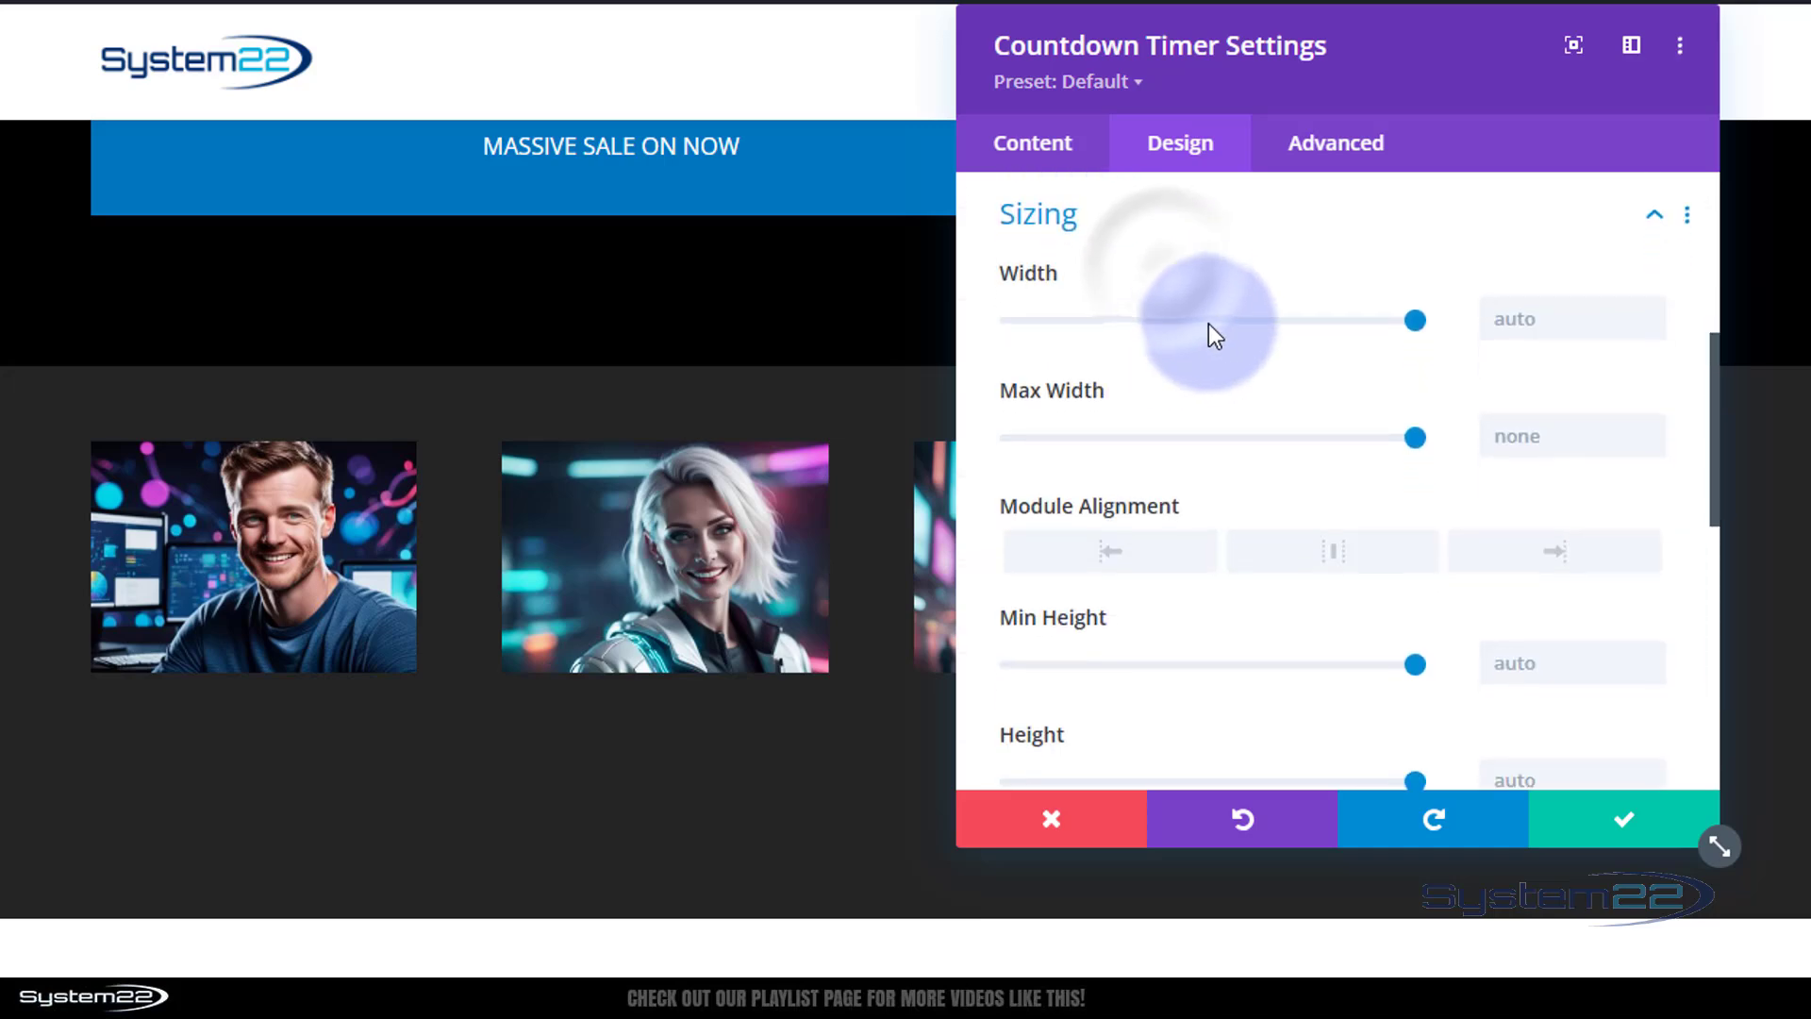
pyautogui.scroll(-4, 1202, 461)
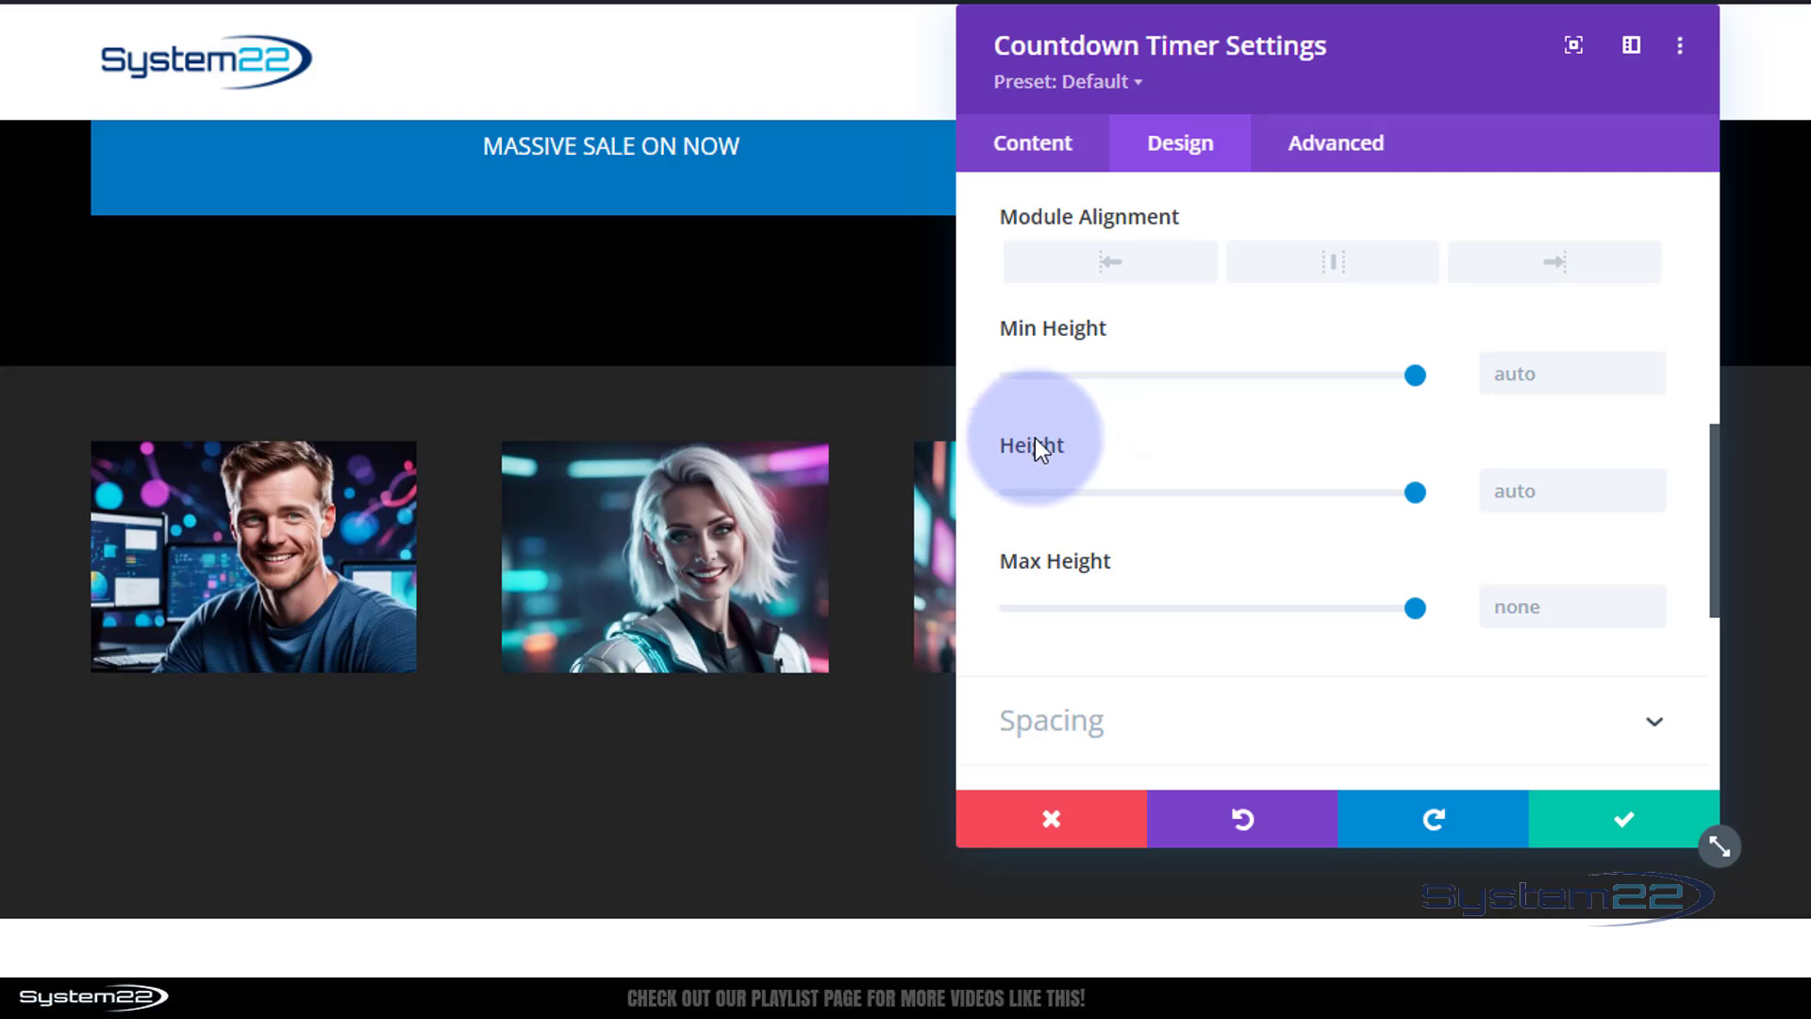
pyautogui.moveTo(1038, 447)
pyautogui.click(1218, 445)
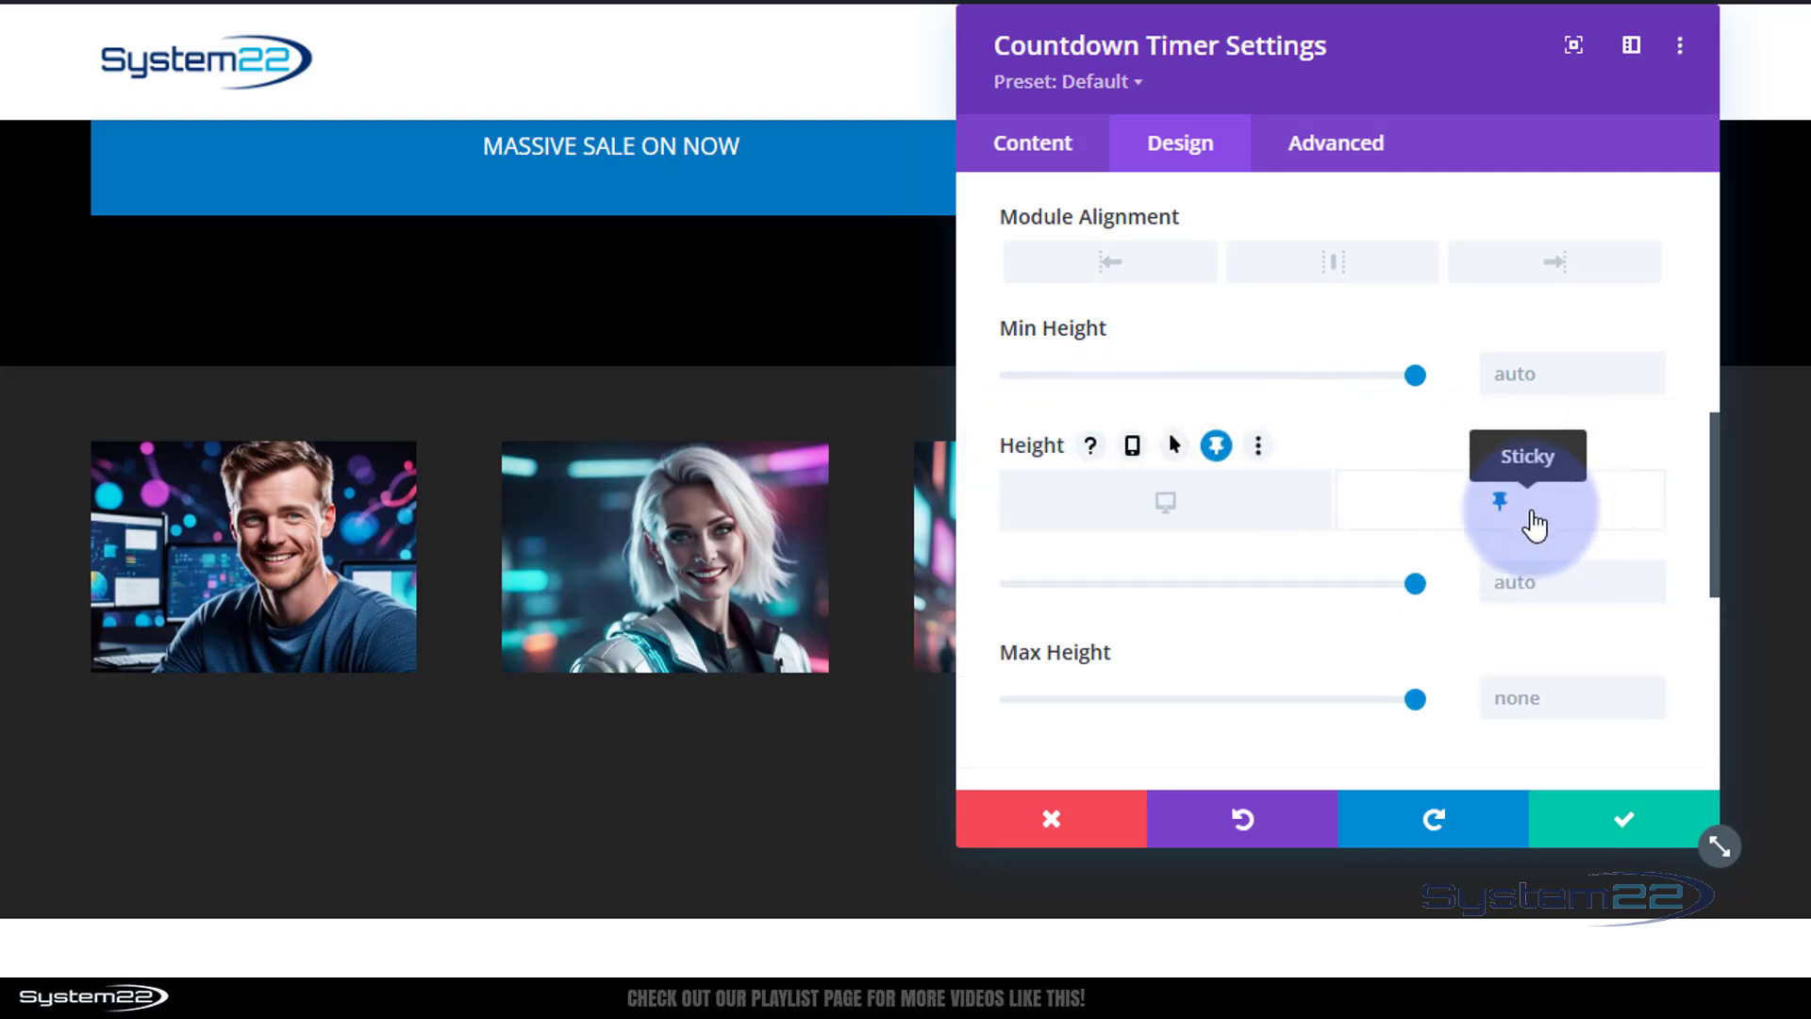
pyautogui.click(1514, 583)
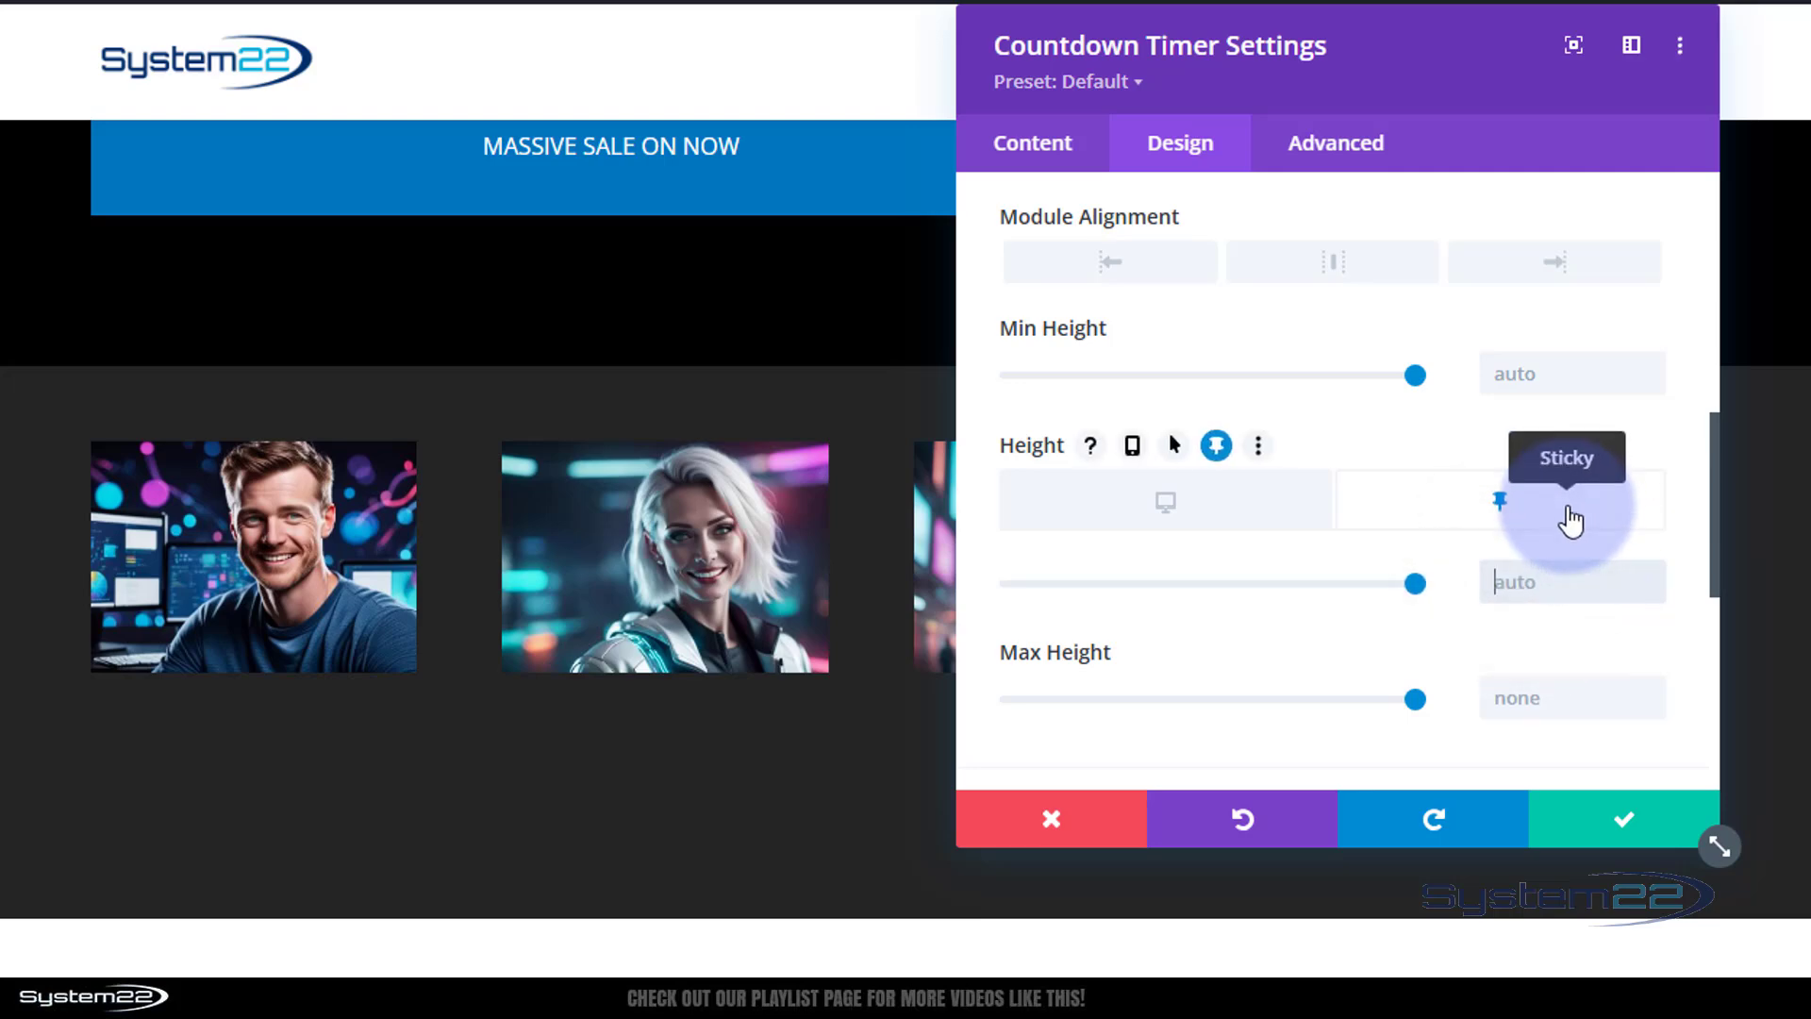
pyautogui.write('30px')
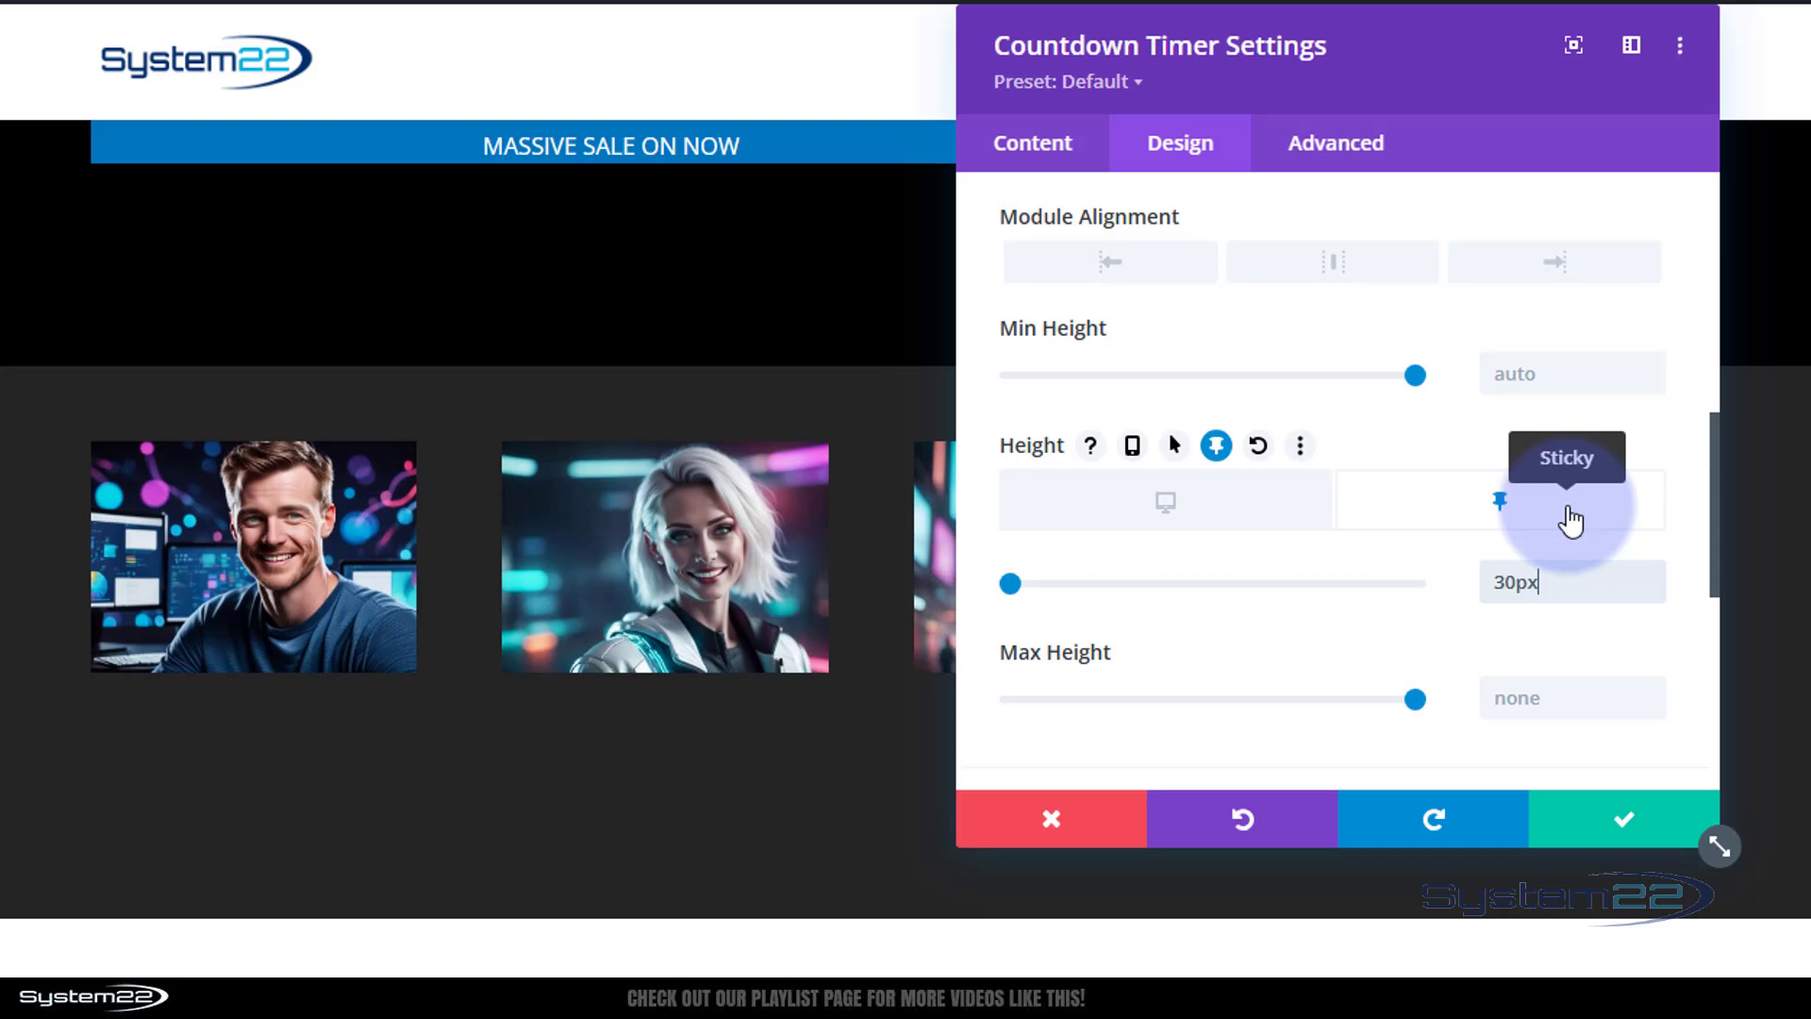
pyautogui.click(1657, 571)
pyautogui.click(1656, 572)
pyautogui.click(1658, 572)
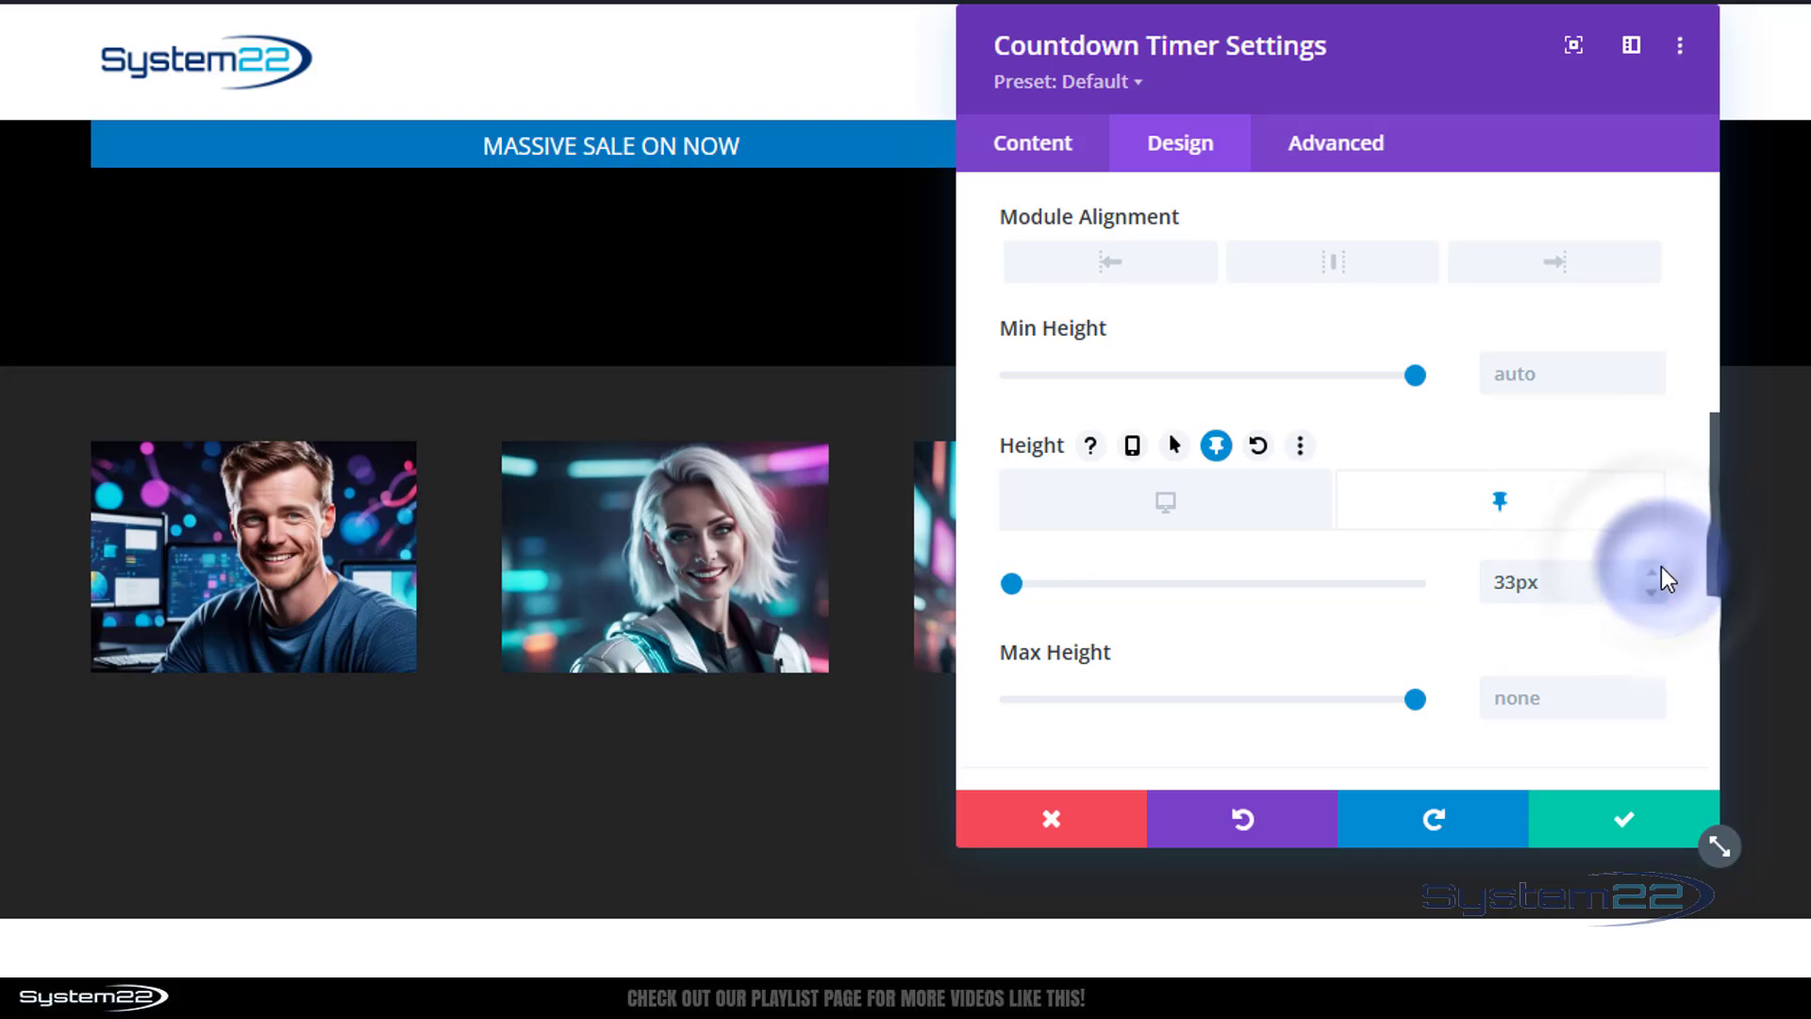
pyautogui.click(1660, 570)
pyautogui.click(1662, 570)
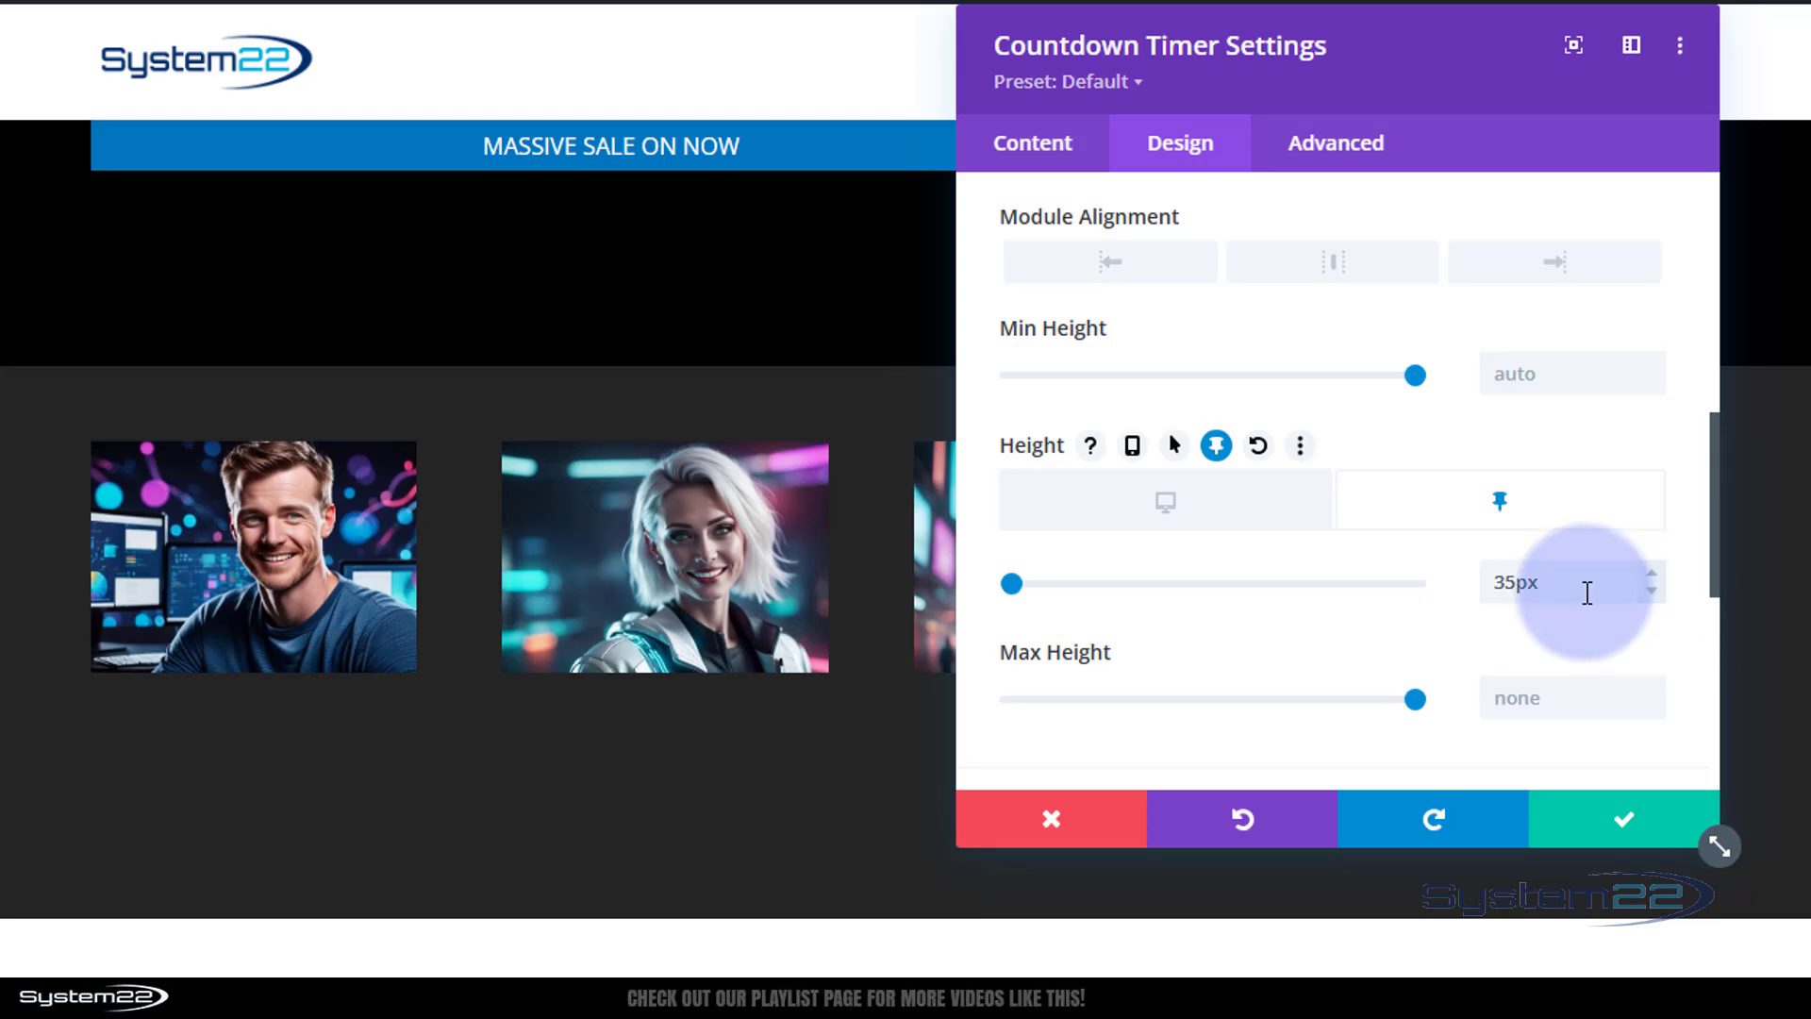
# Return the countdown timer to its desktop state, change its background color to black #000000, and save the module
pyautogui.moveTo(1374, 44); pyautogui.dragTo(1421, 521)
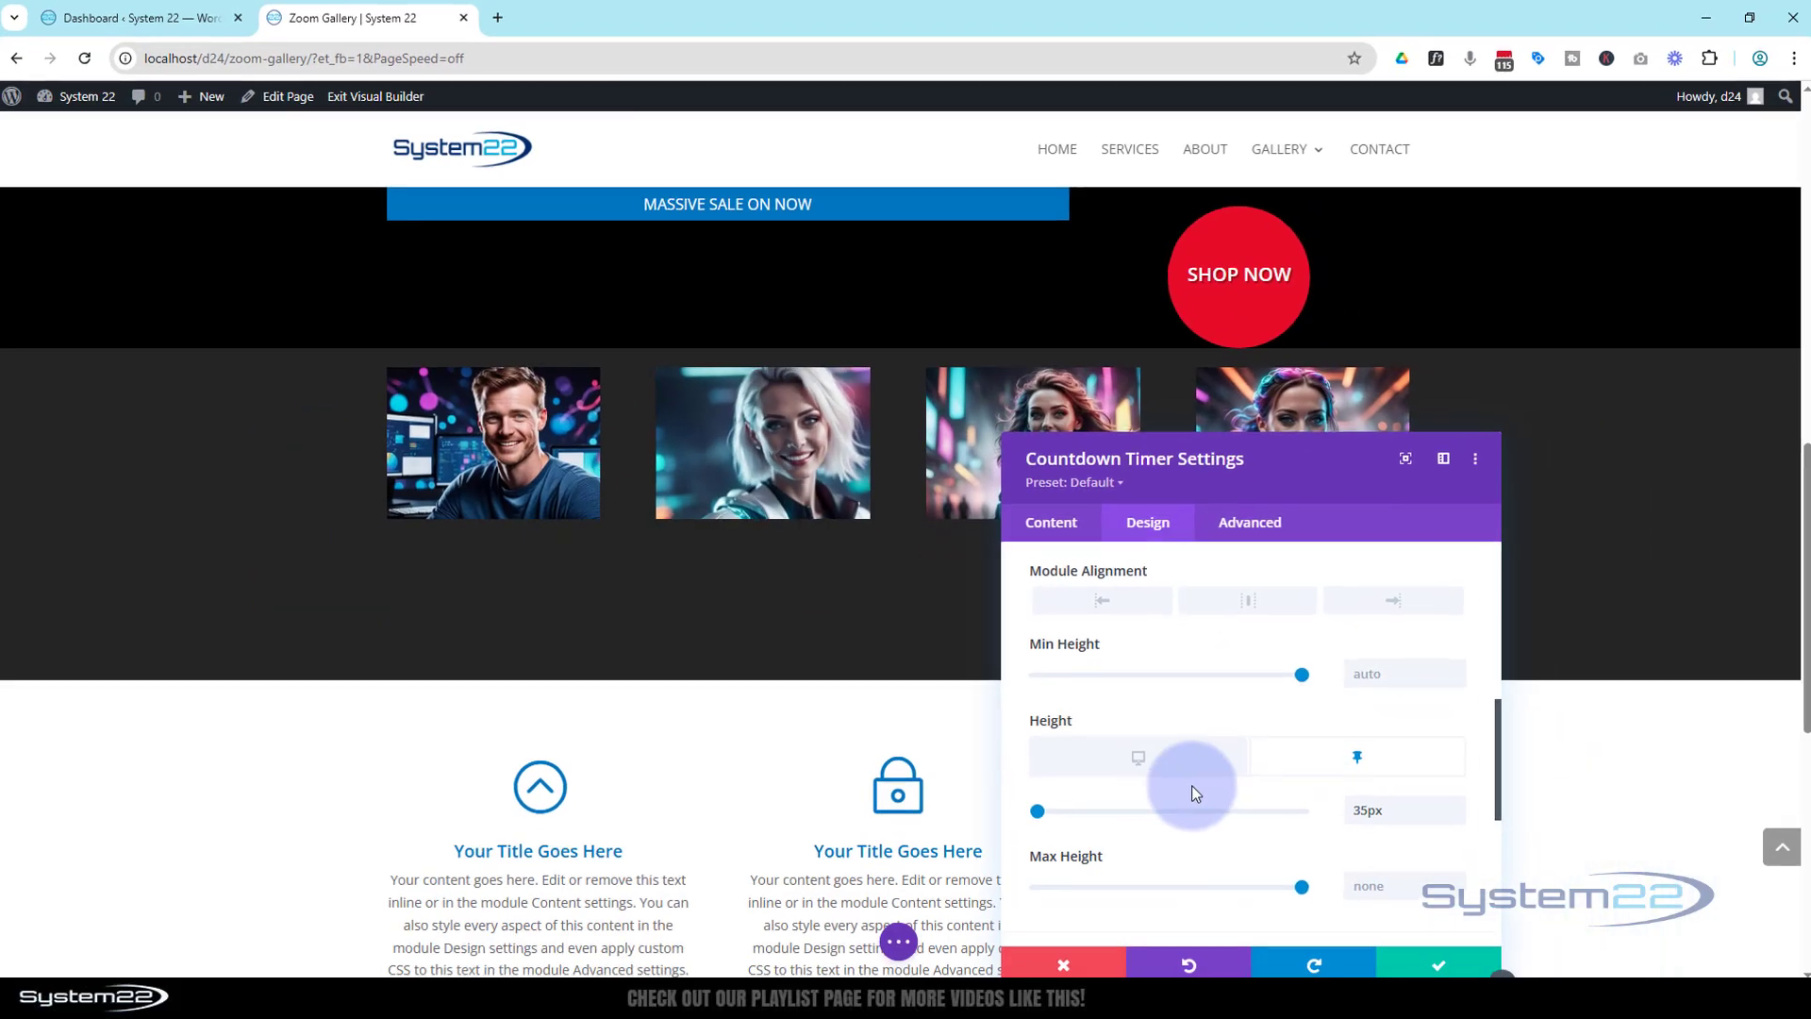
pyautogui.click(1201, 901)
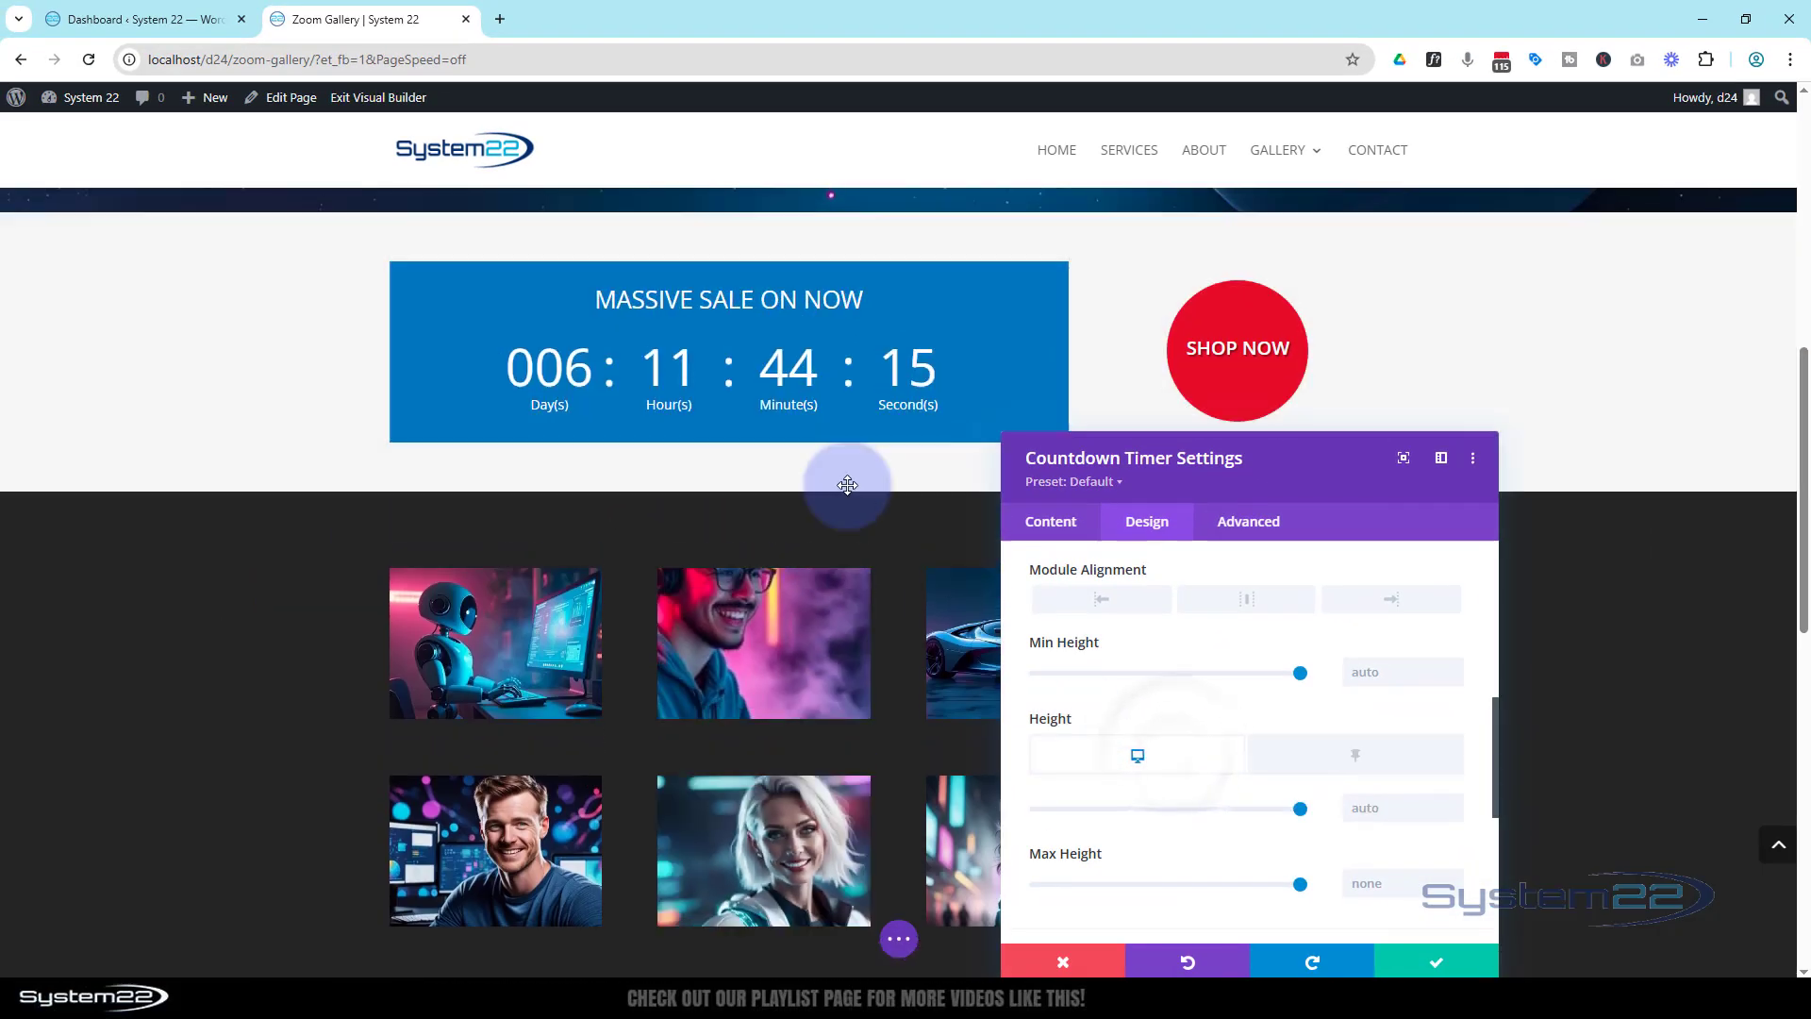
pyautogui.scroll(2, 847, 485)
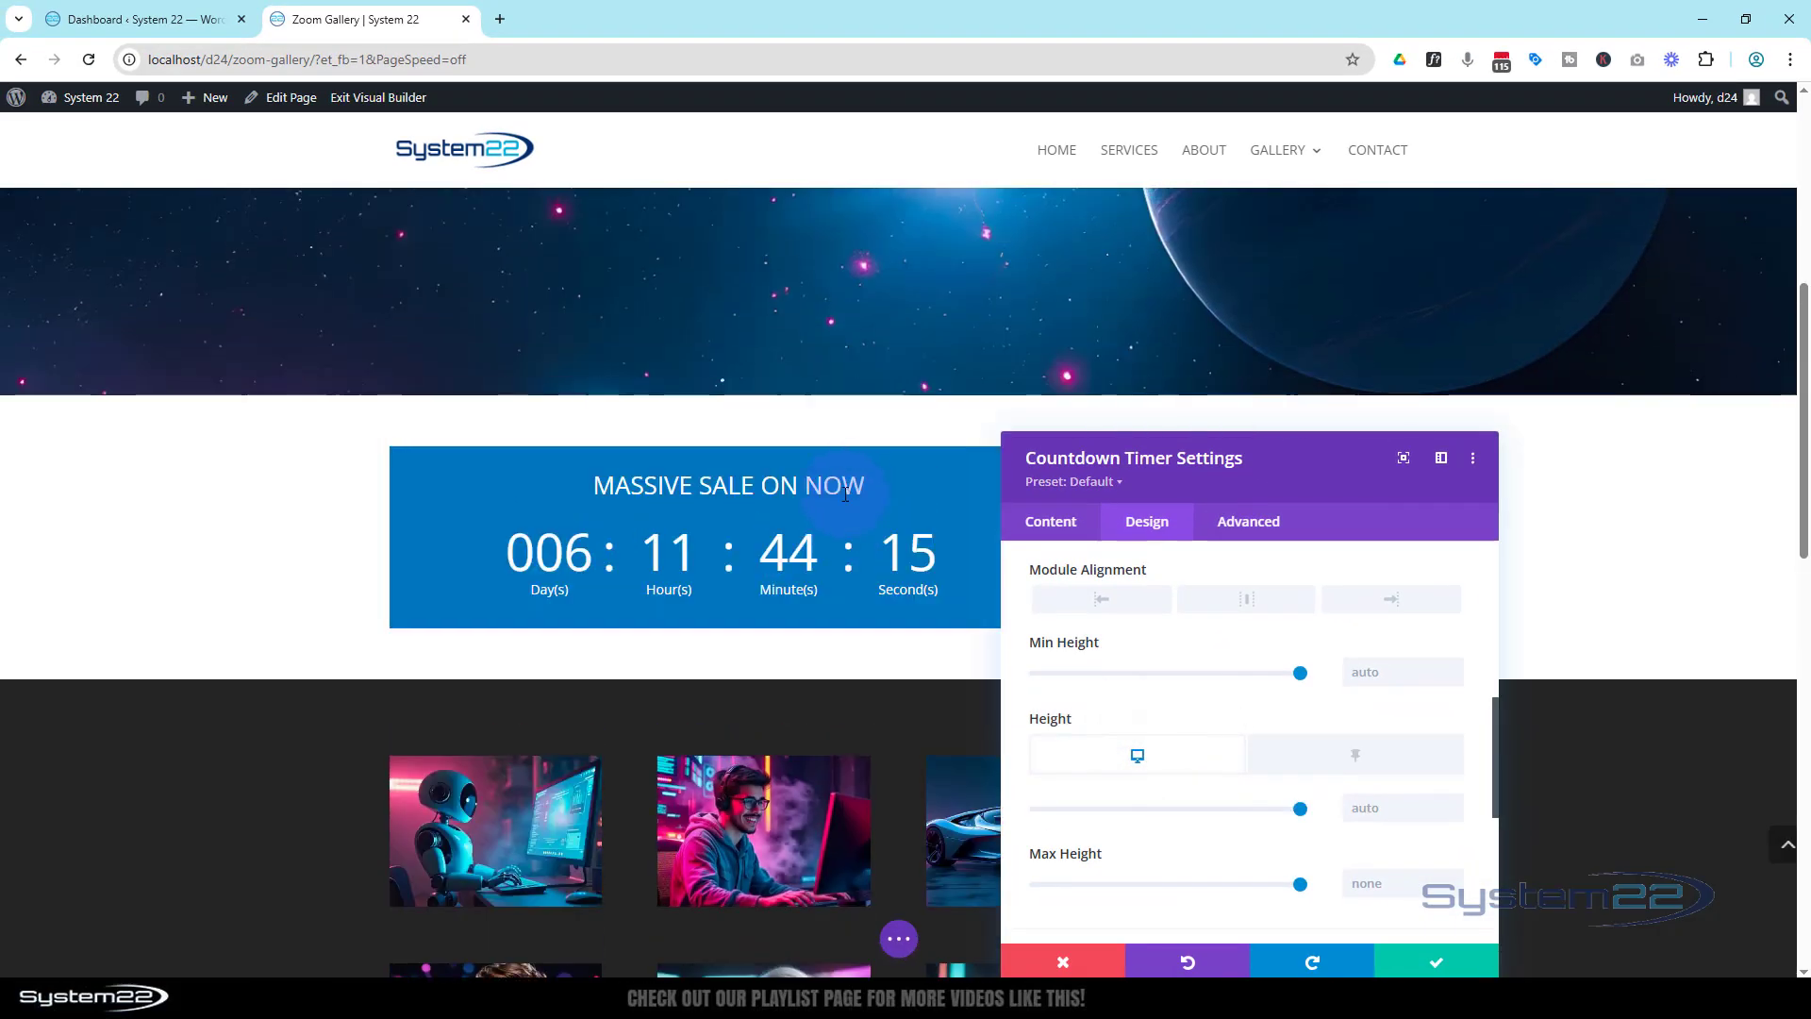
pyautogui.scroll(-5, 715, 615)
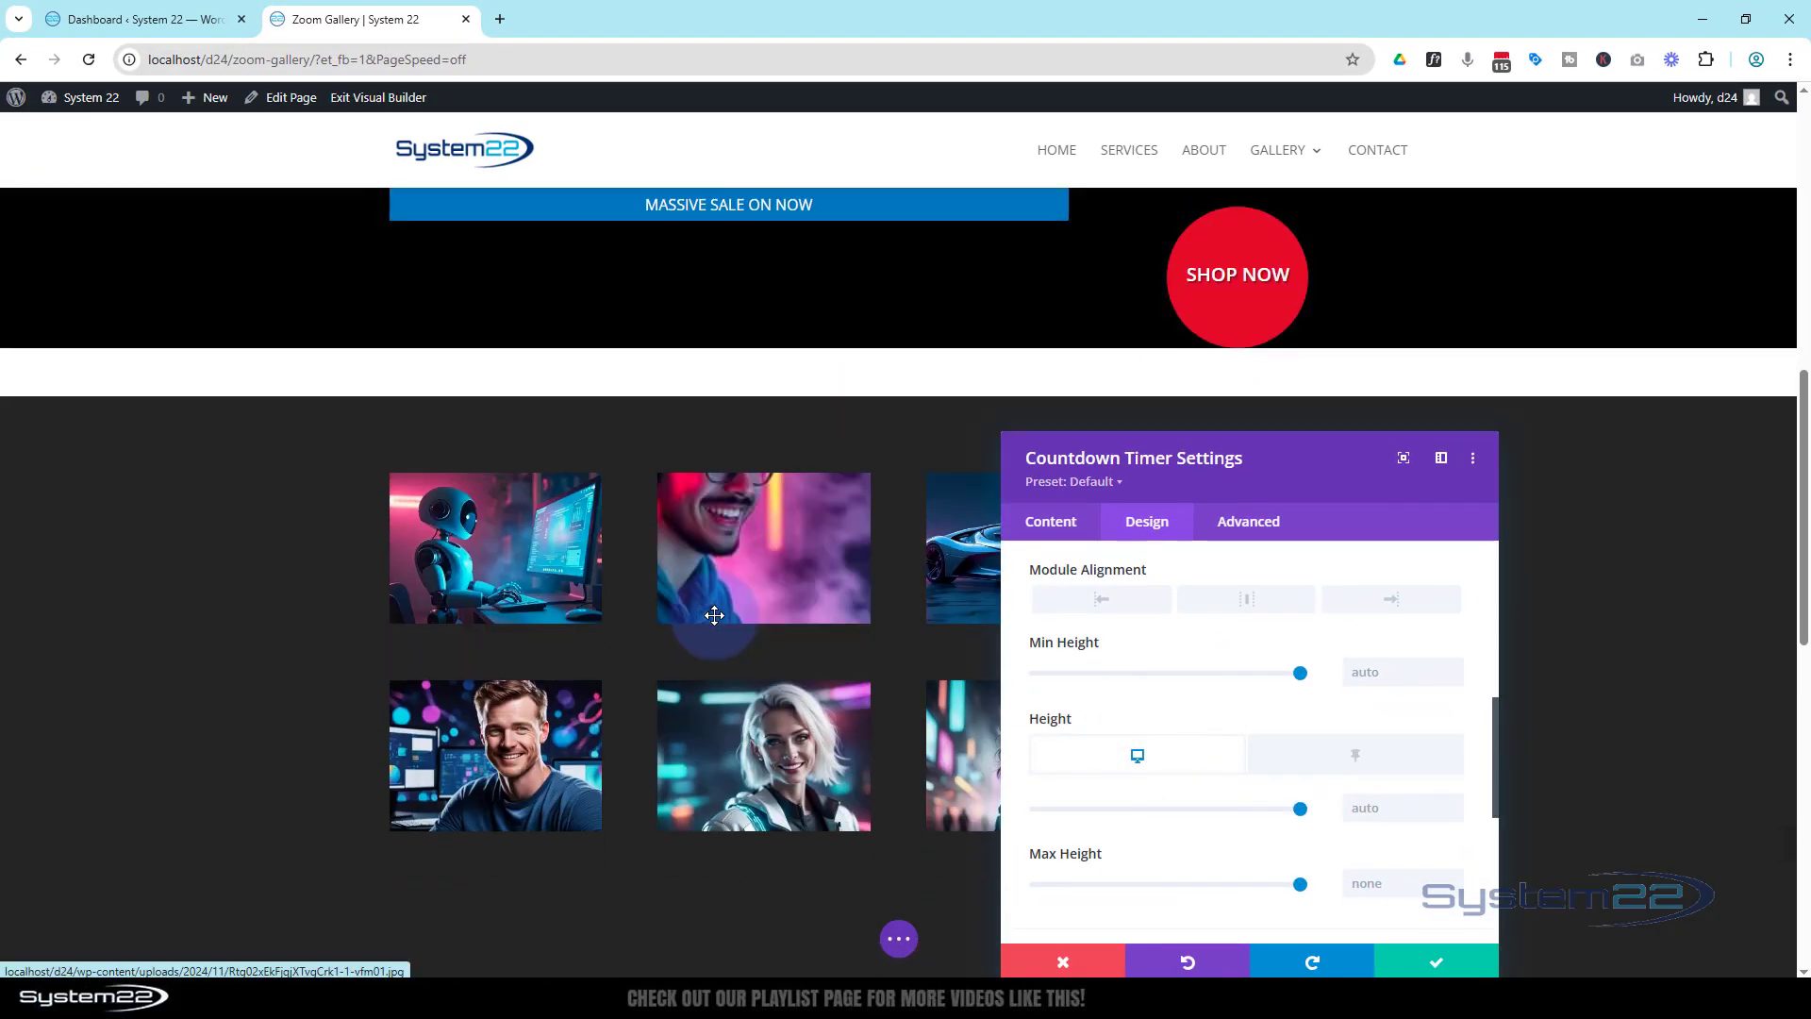
pyautogui.scroll(5, 717, 623)
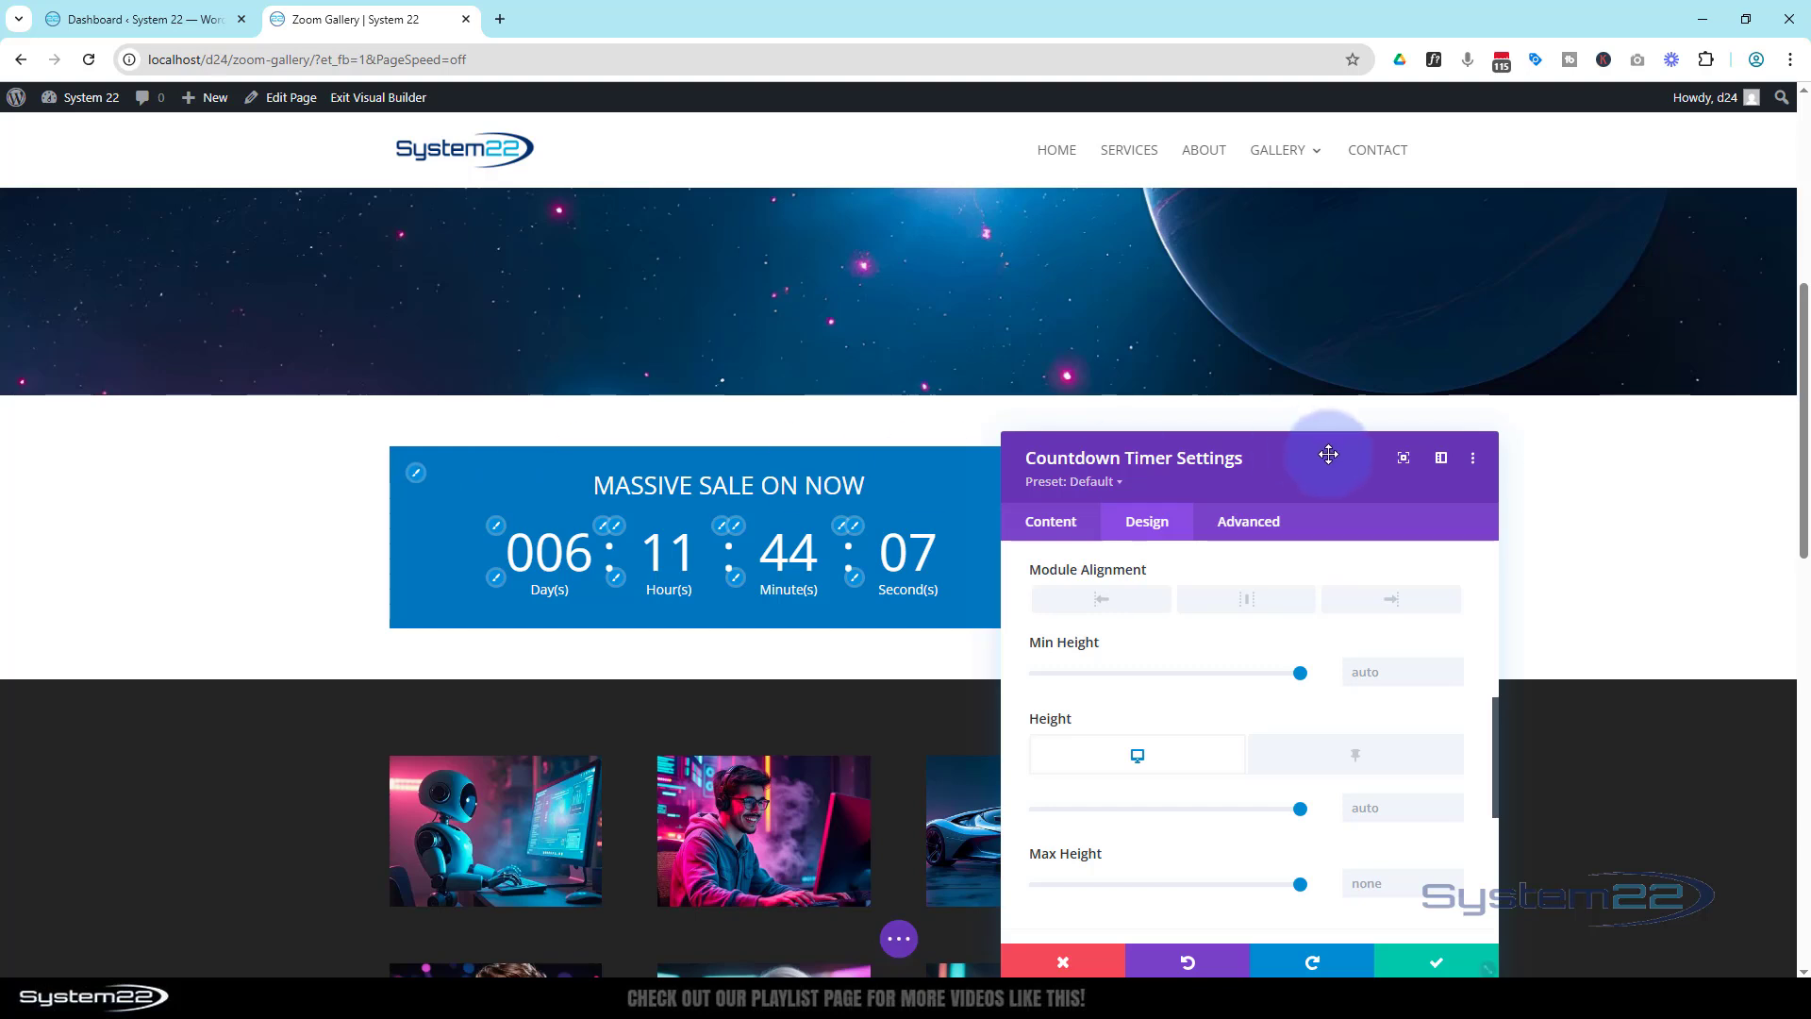
pyautogui.moveTo(1328, 455); pyautogui.dragTo(1323, 234)
pyautogui.scroll(-5, 1122, 633)
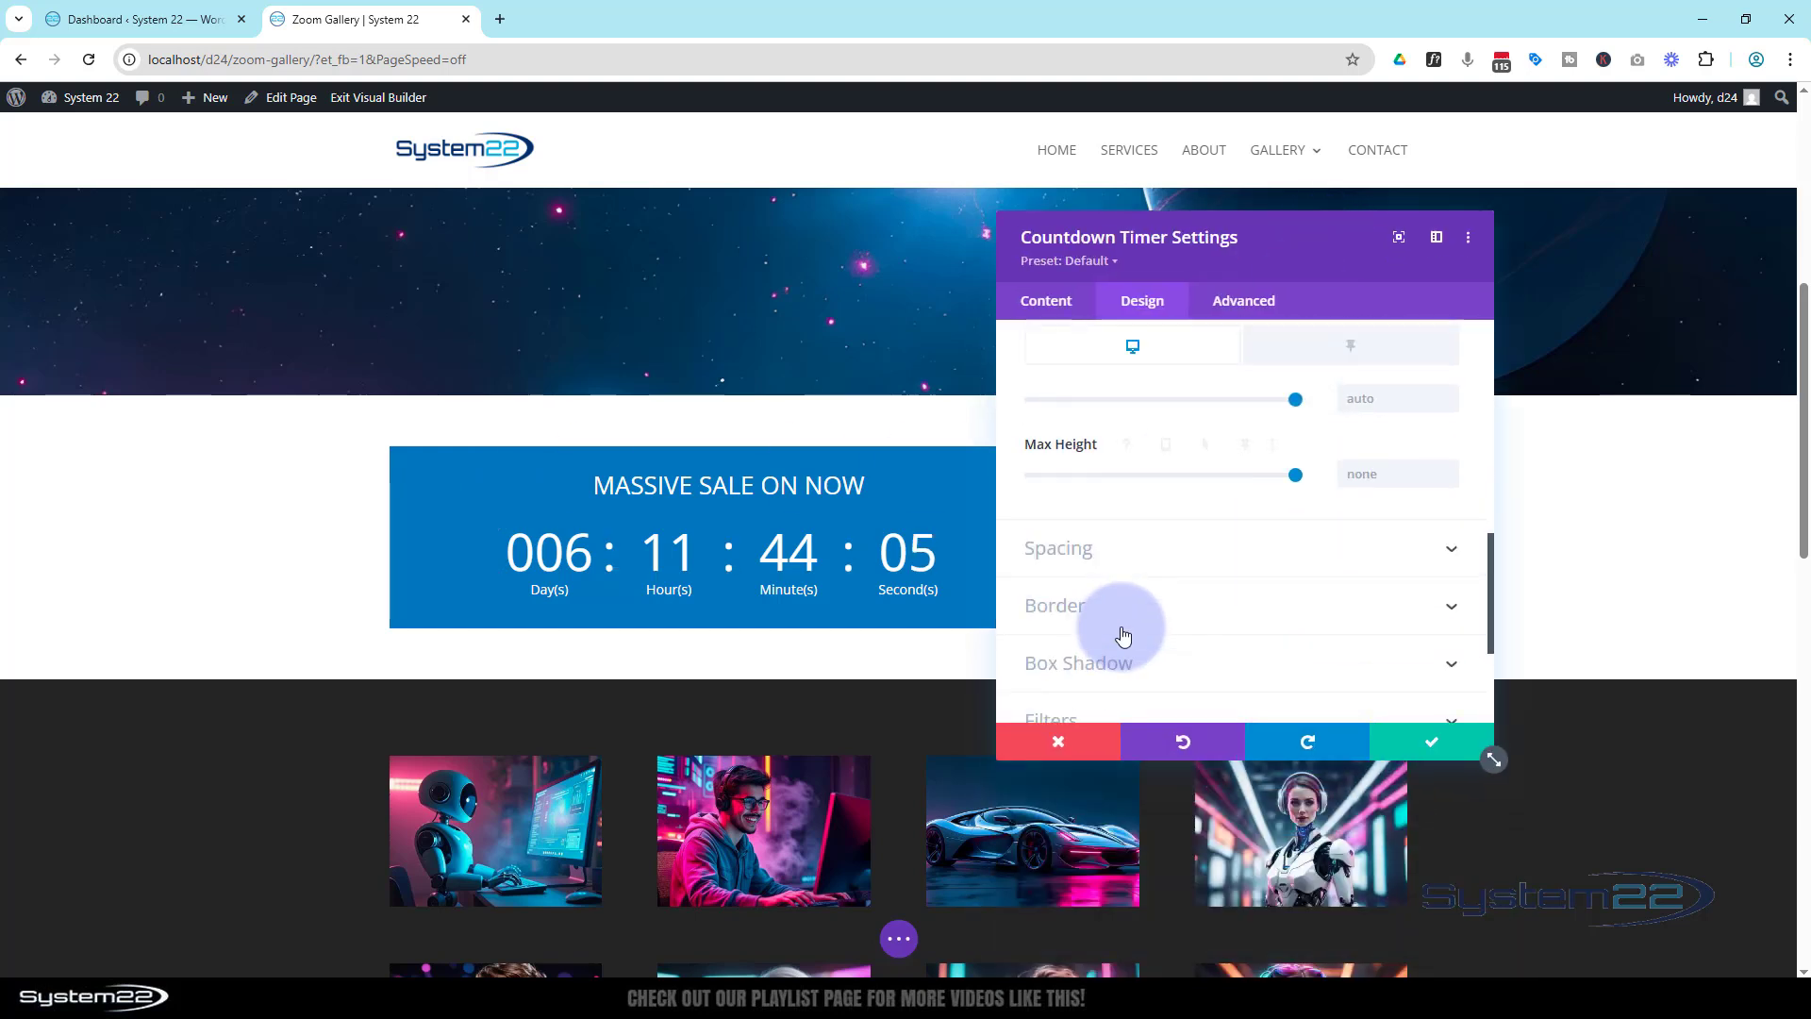
pyautogui.click(1046, 298)
pyautogui.click(1084, 506)
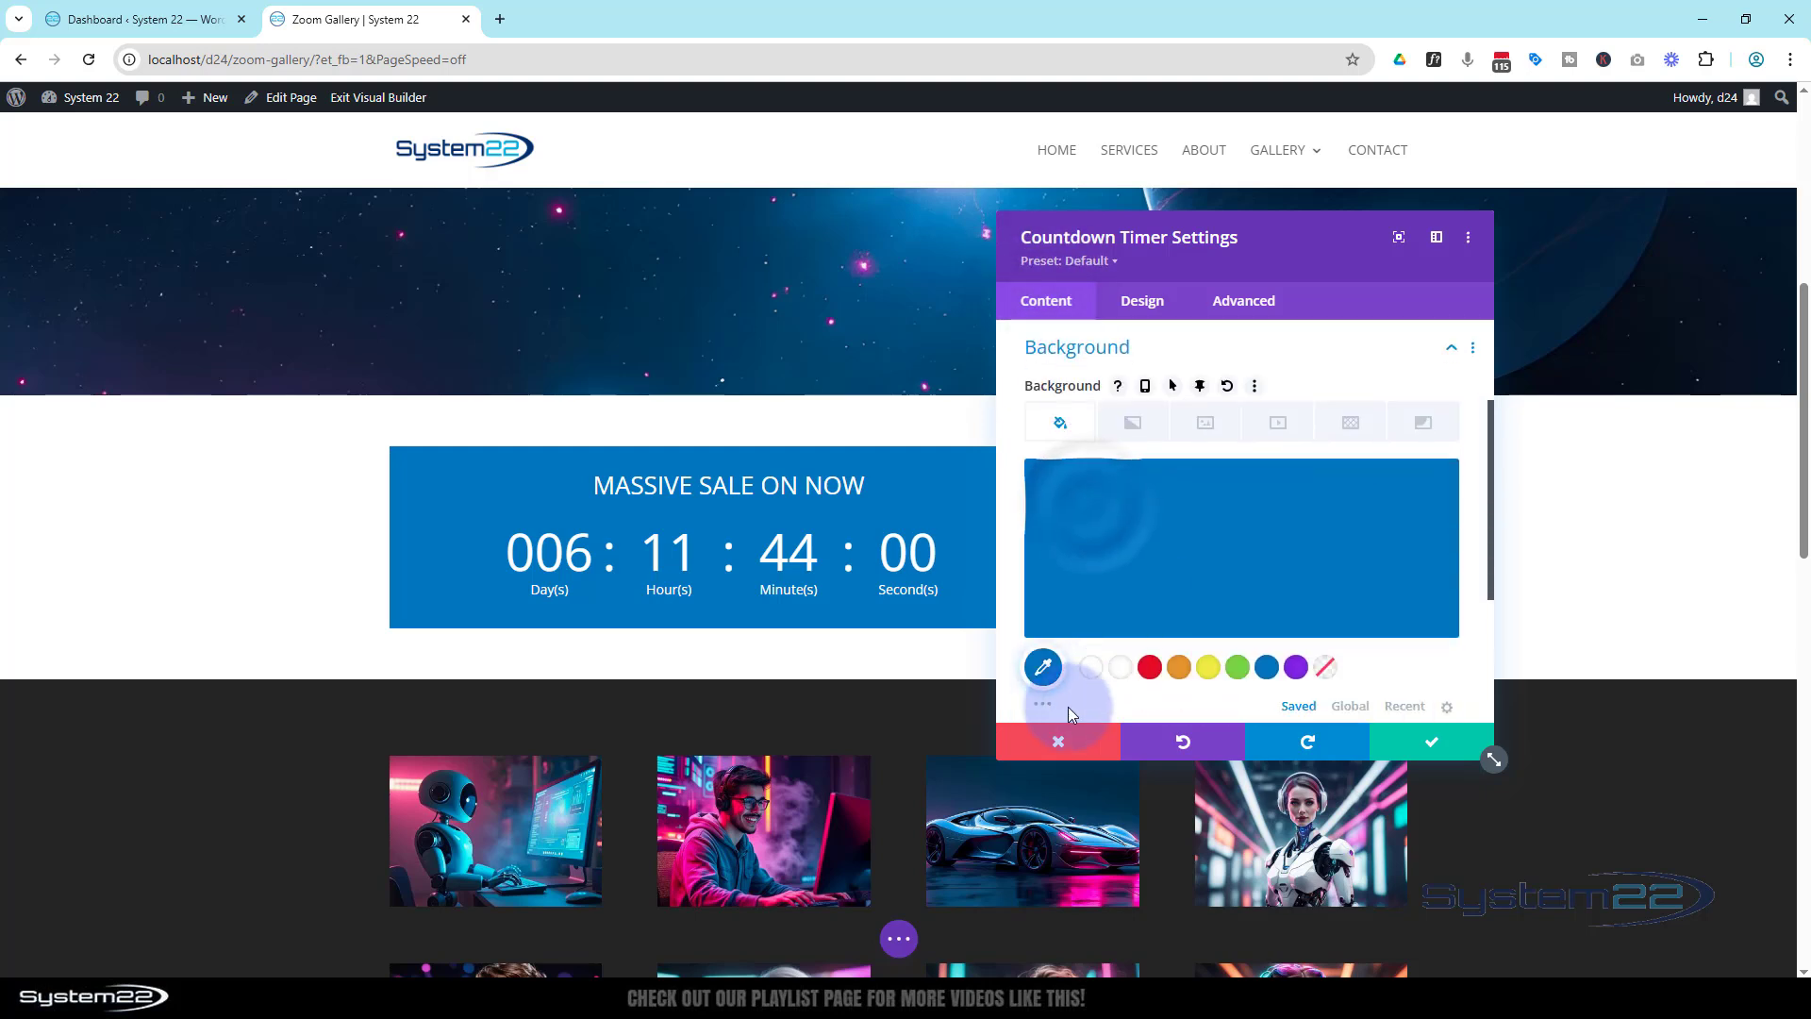
pyautogui.click(1042, 704)
pyautogui.scroll(-1, 1075, 661)
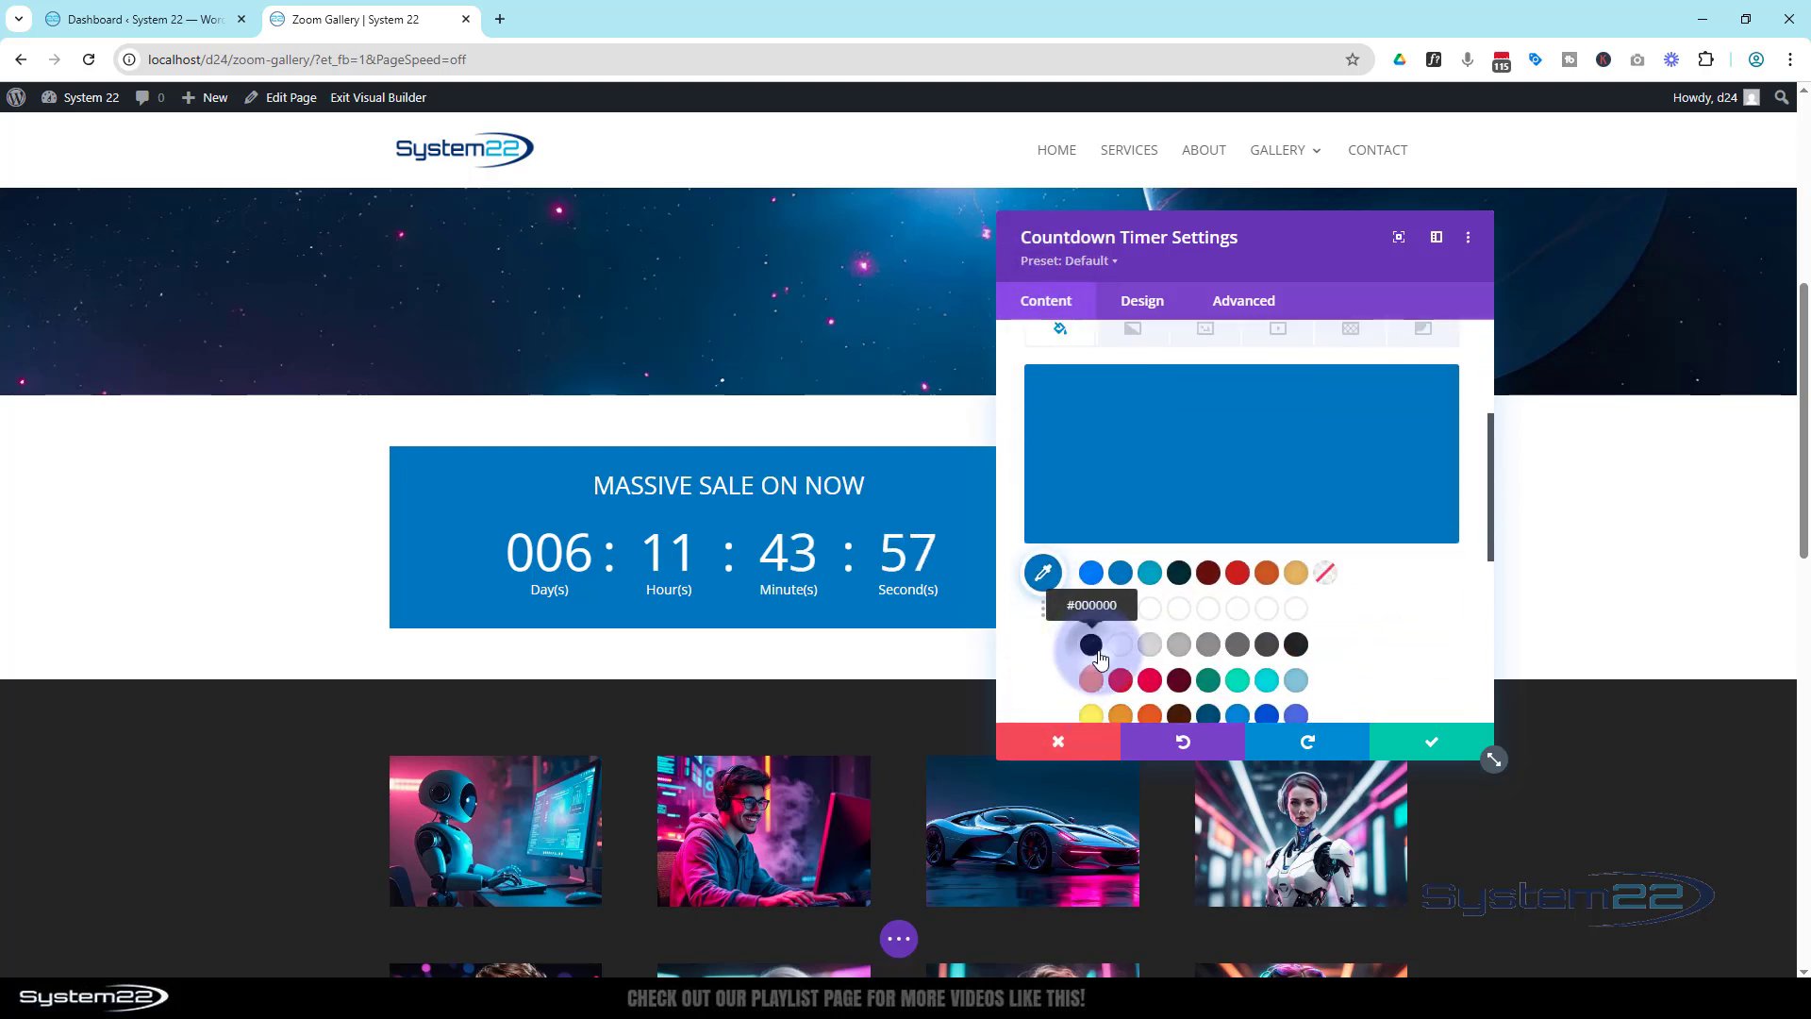
pyautogui.click(1091, 645)
pyautogui.click(1412, 745)
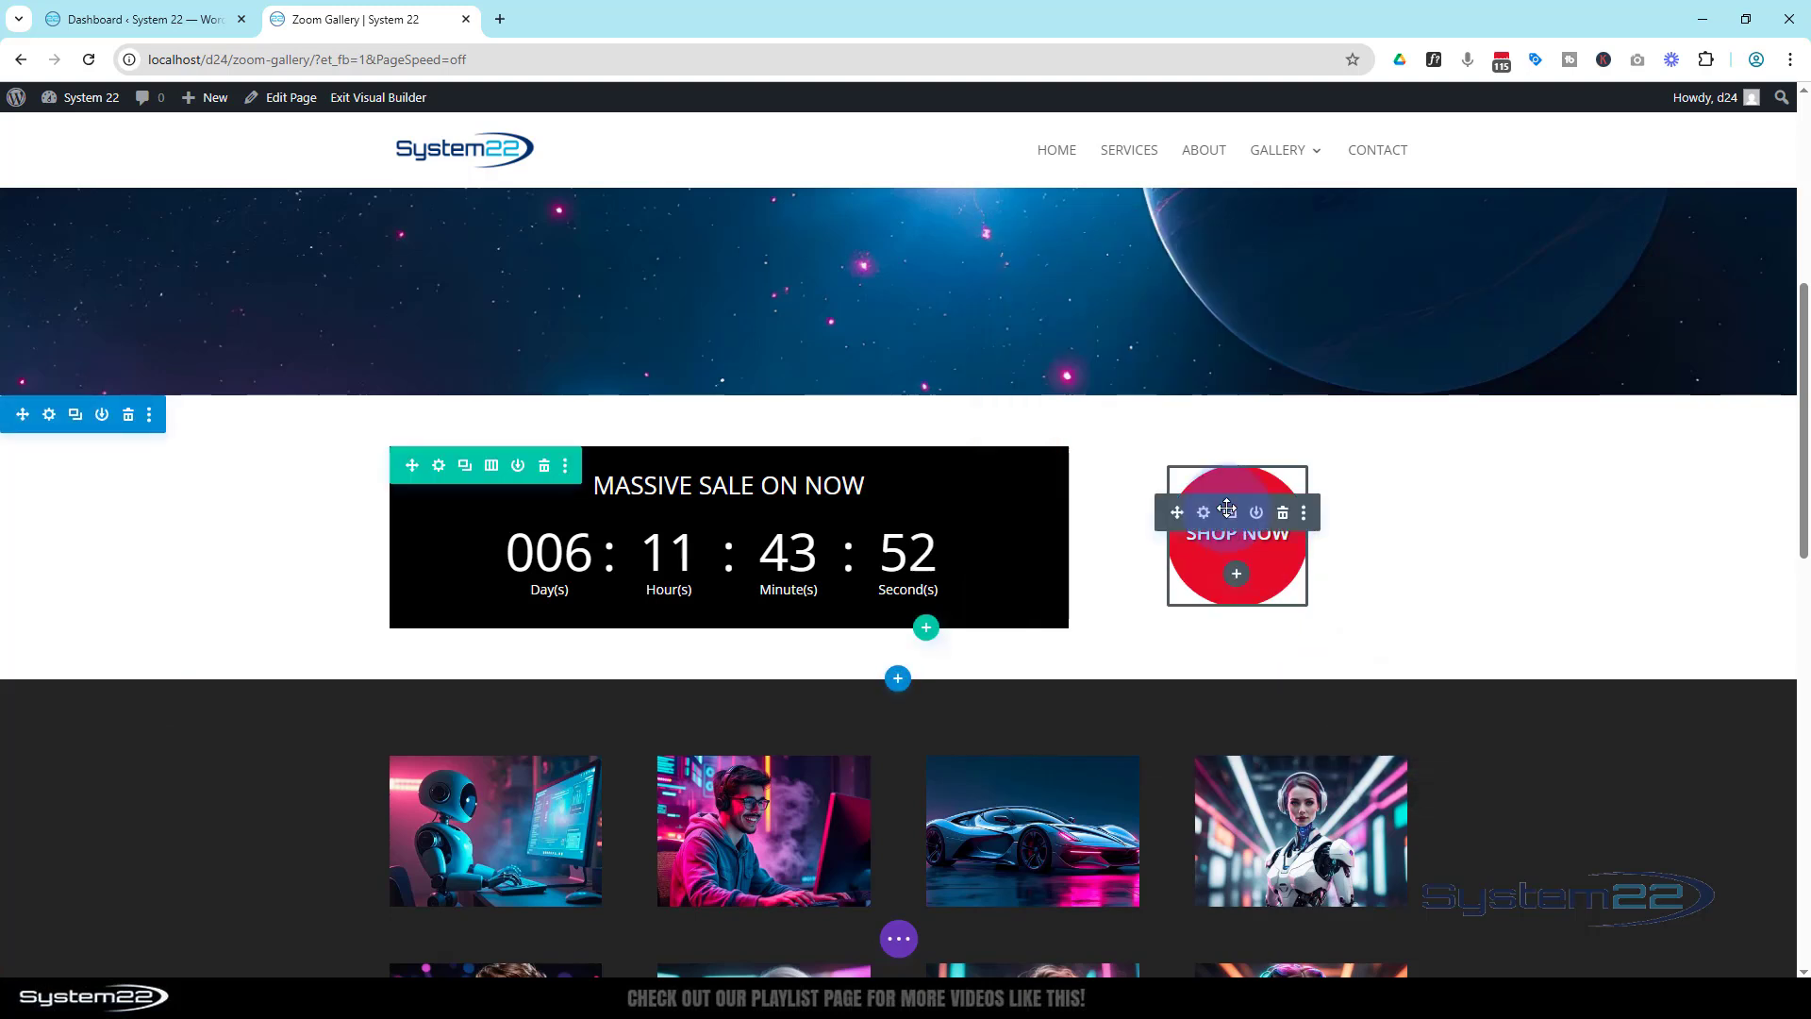
# Open the Shop Now text module's spacing settings and set its top margin to 0px for the sticky state only
pyautogui.click(1204, 513)
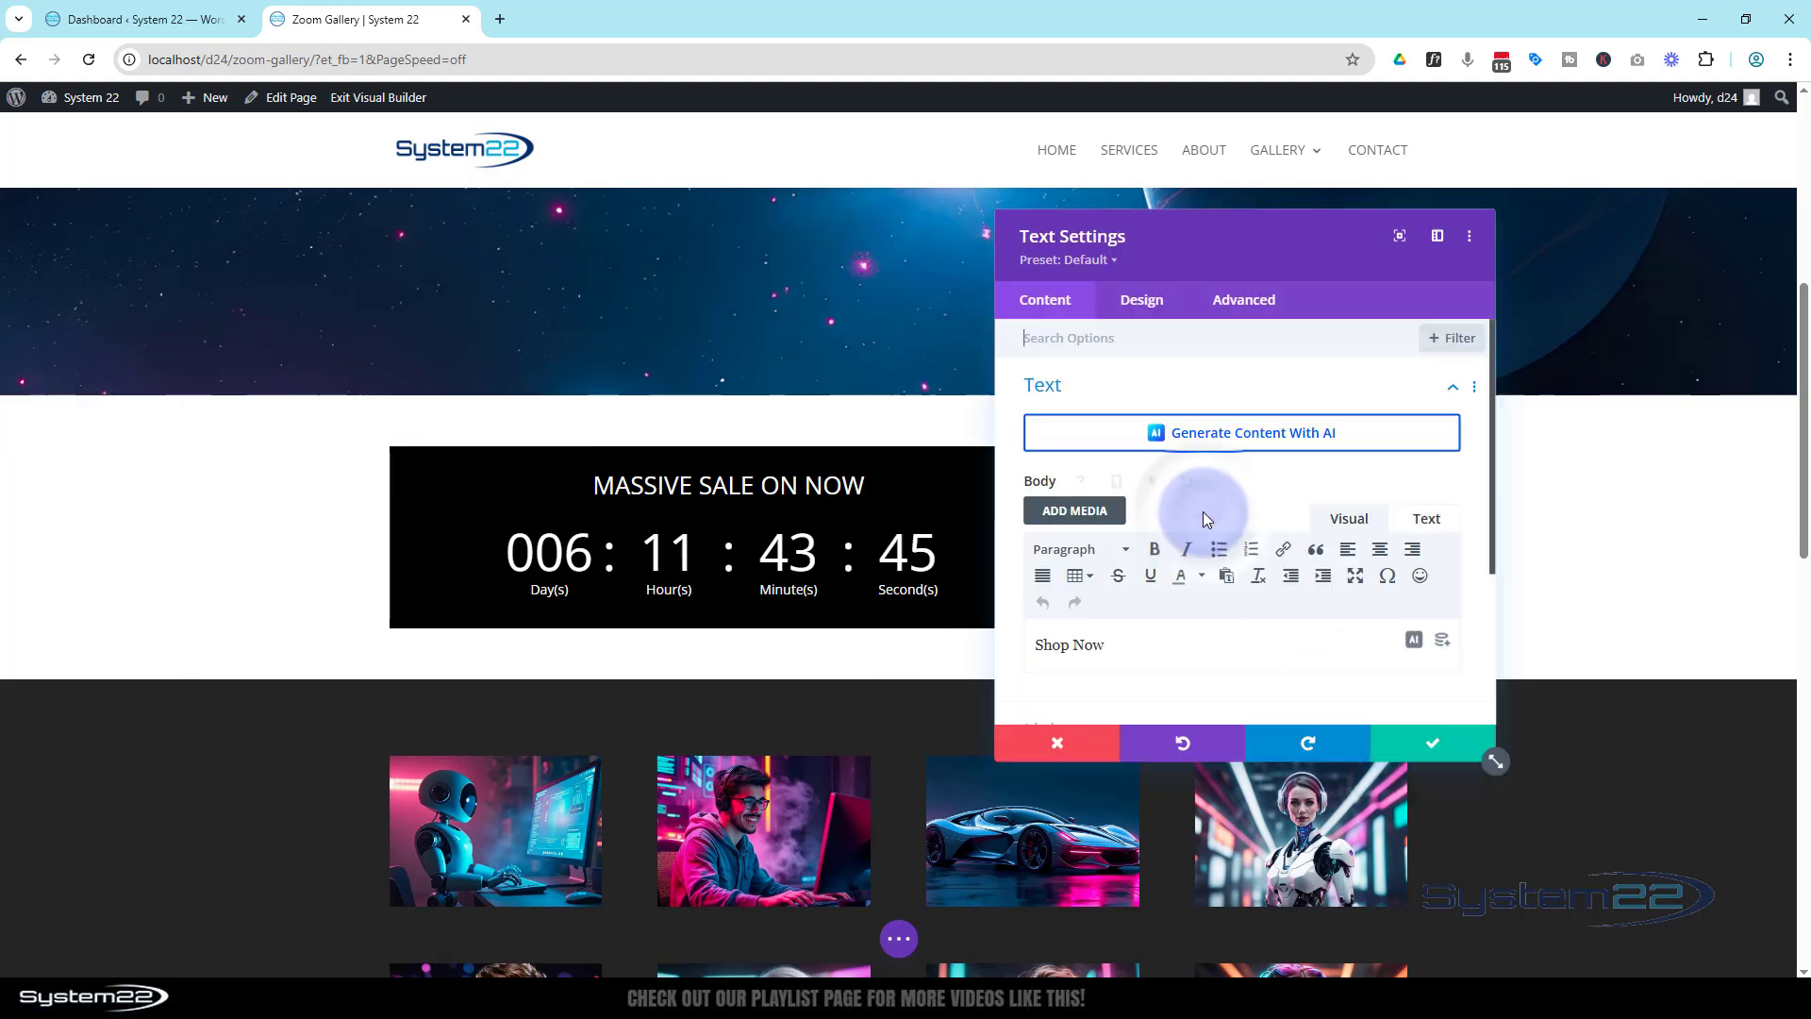
pyautogui.moveTo(1169, 243); pyautogui.dragTo(853, 230)
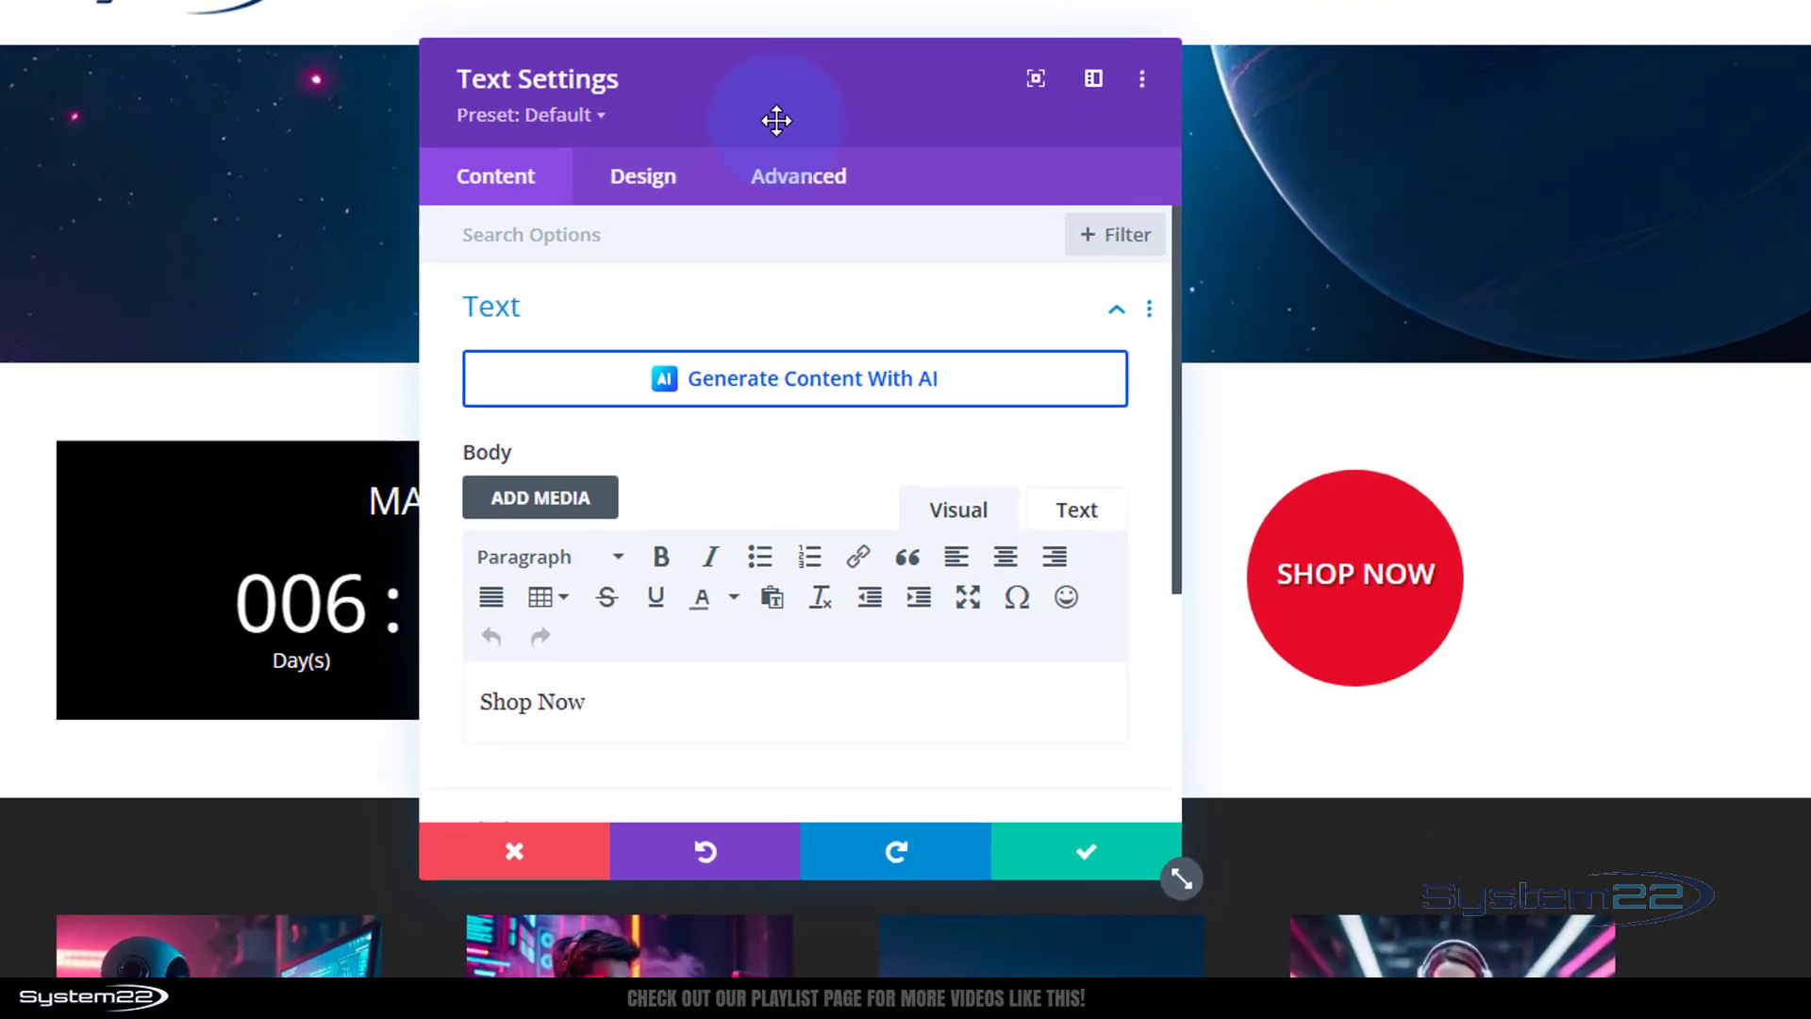
pyautogui.scroll(-3, 454, 442)
pyautogui.scroll(-5, 125, 434)
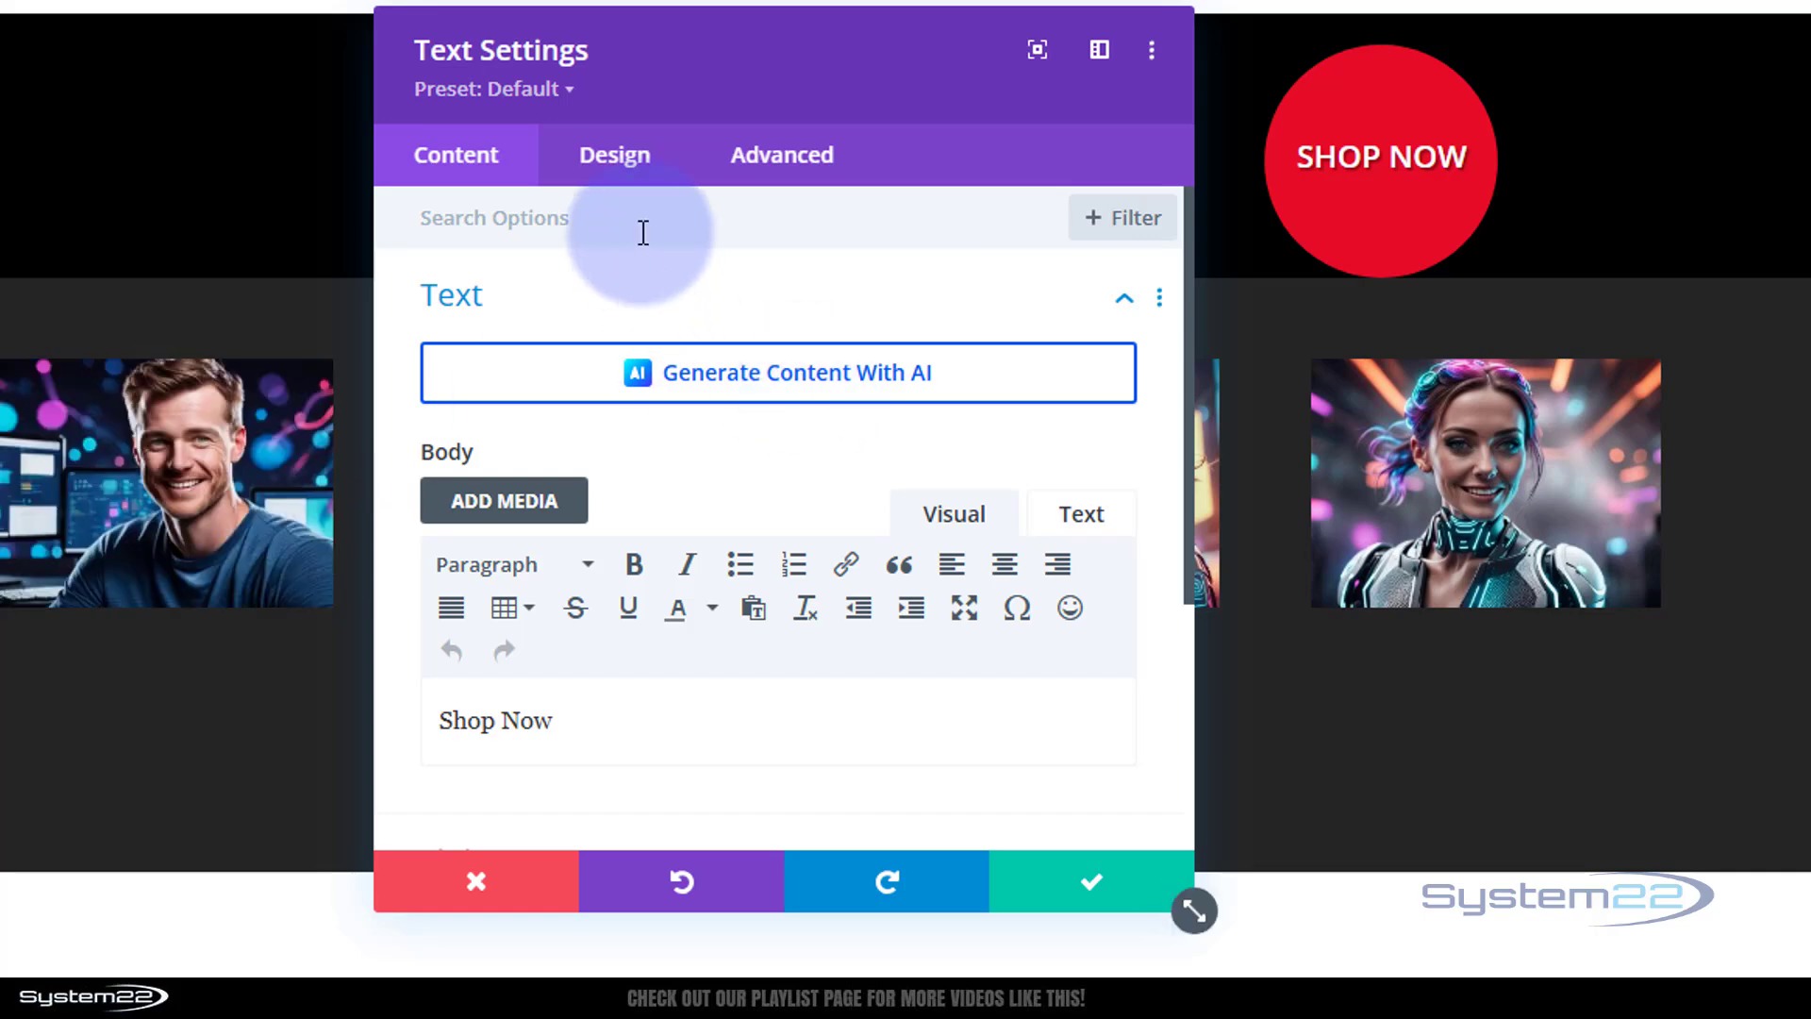
pyautogui.click(617, 160)
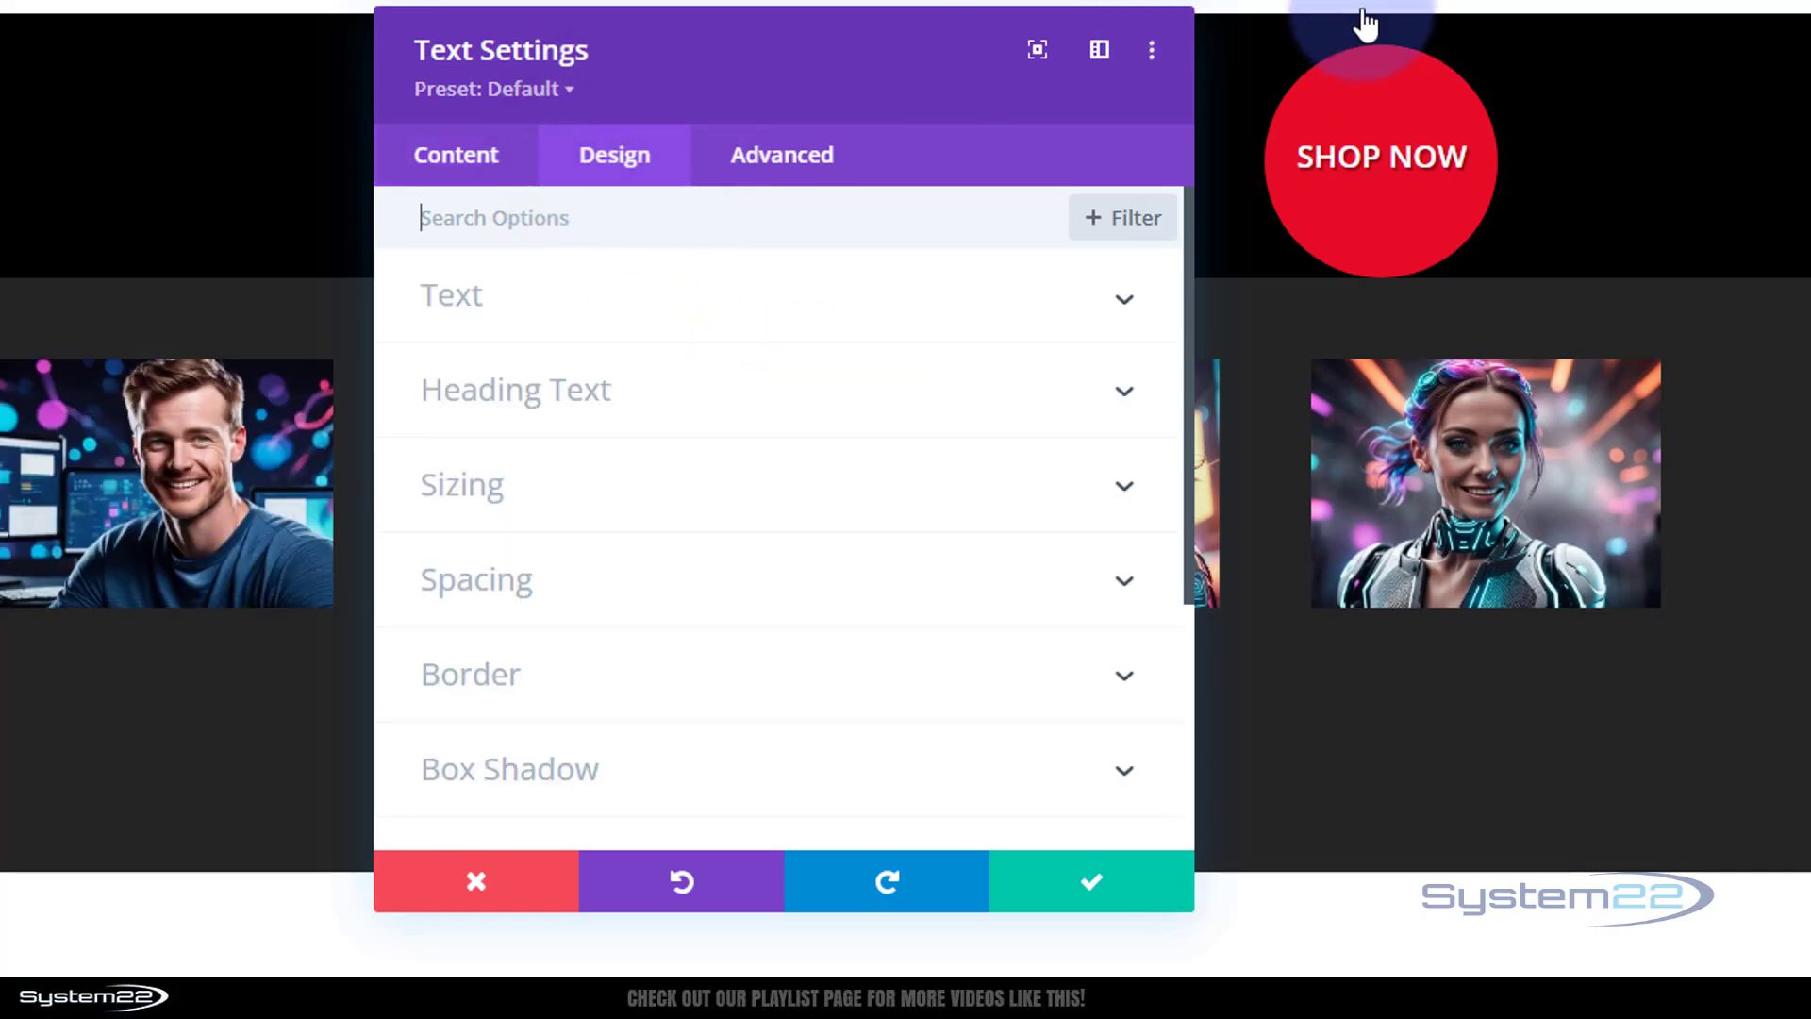
pyautogui.click(695, 585)
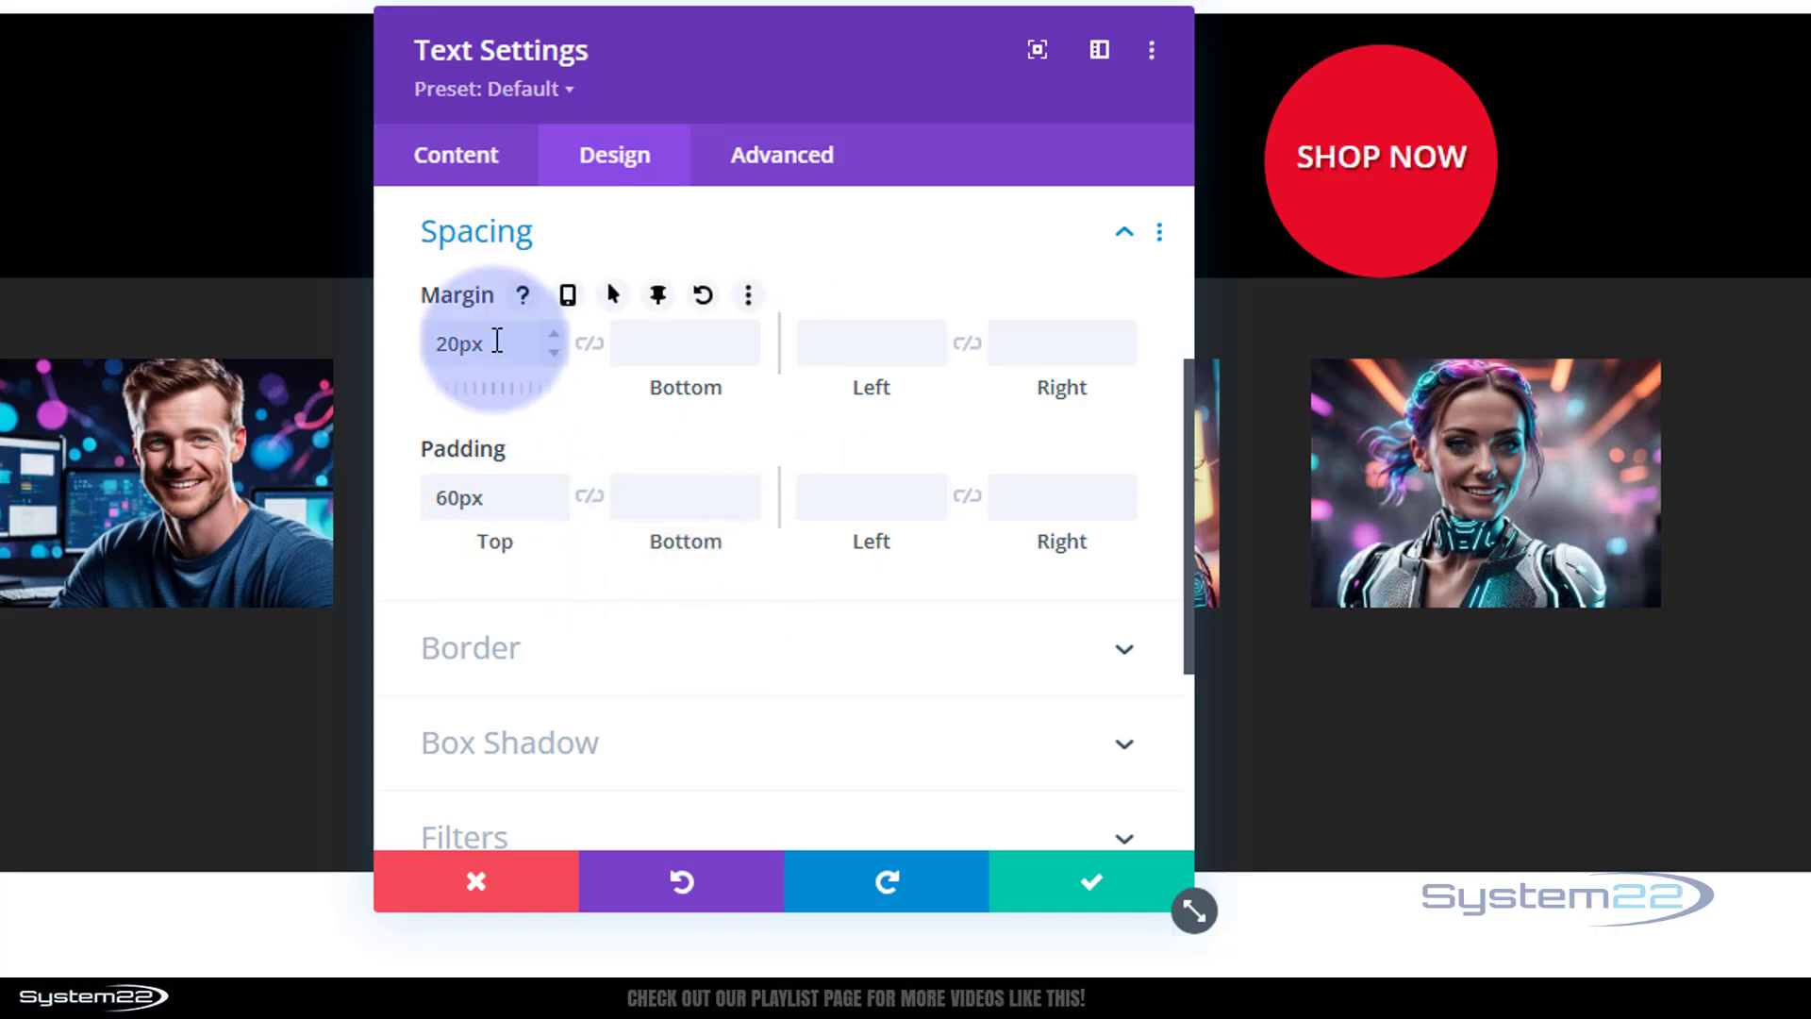
pyautogui.click(660, 296)
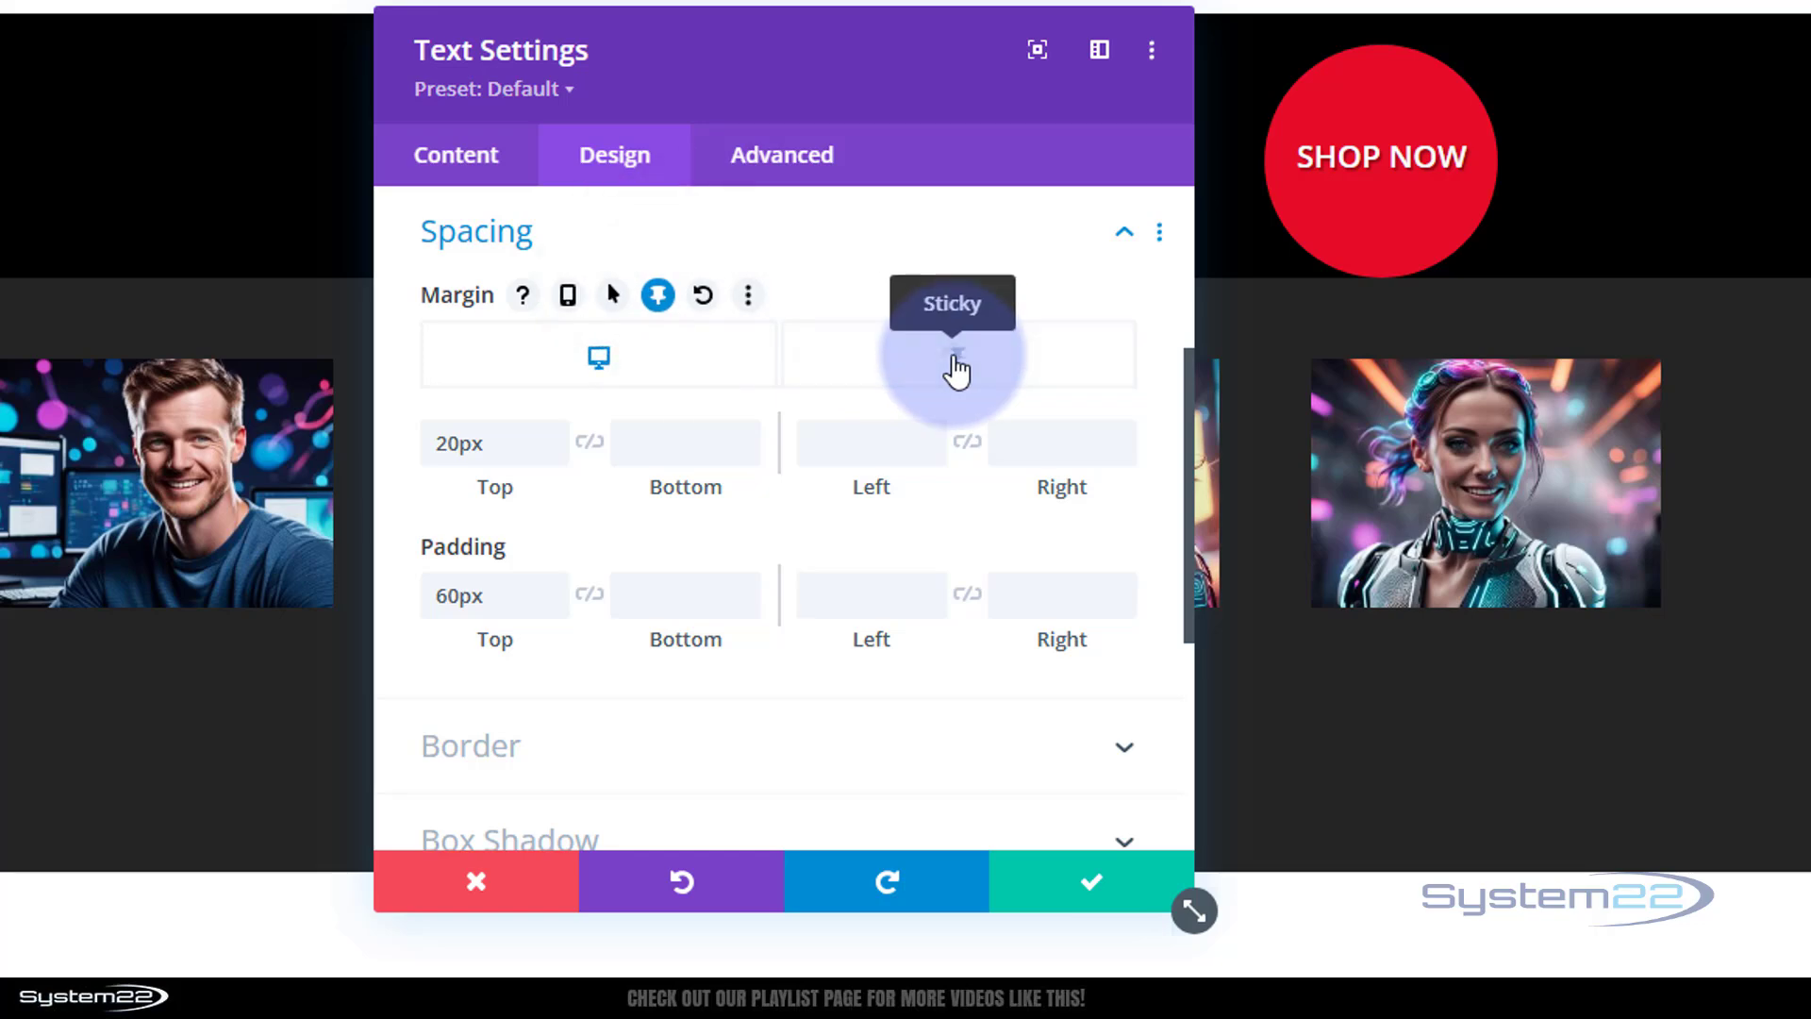
pyautogui.click(955, 367)
pyautogui.click(477, 426)
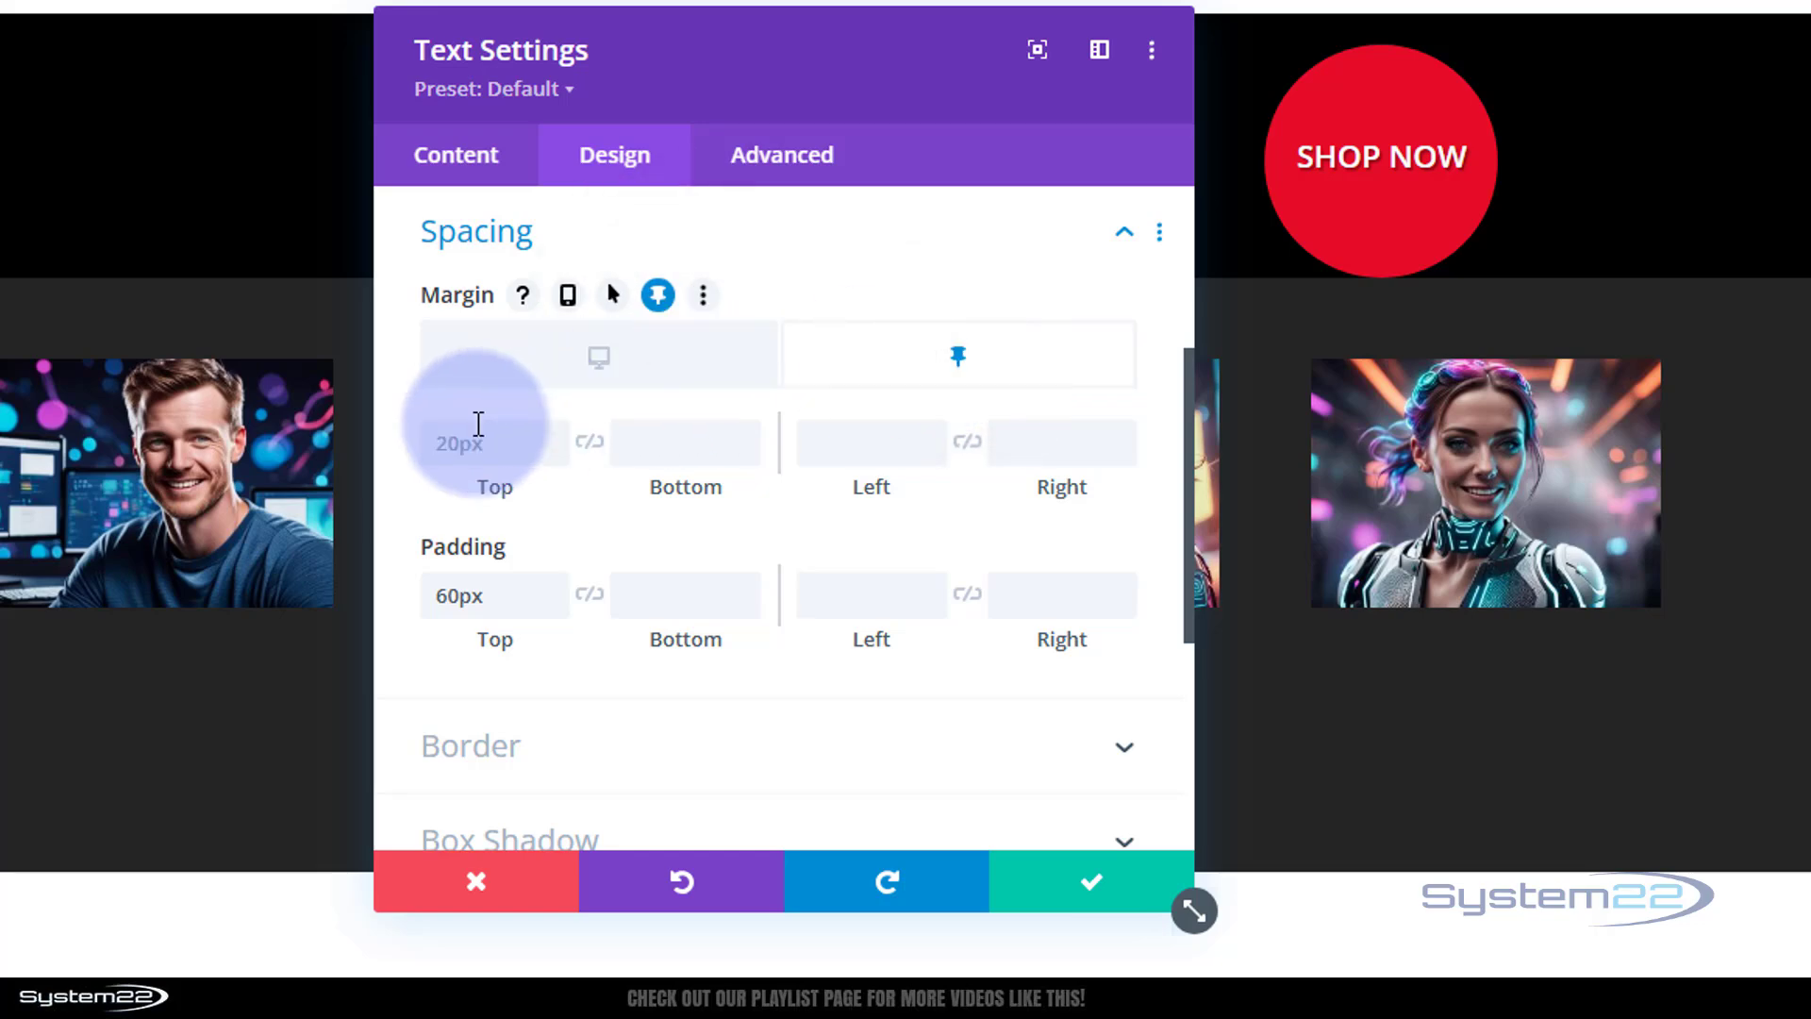
pyautogui.click(517, 424)
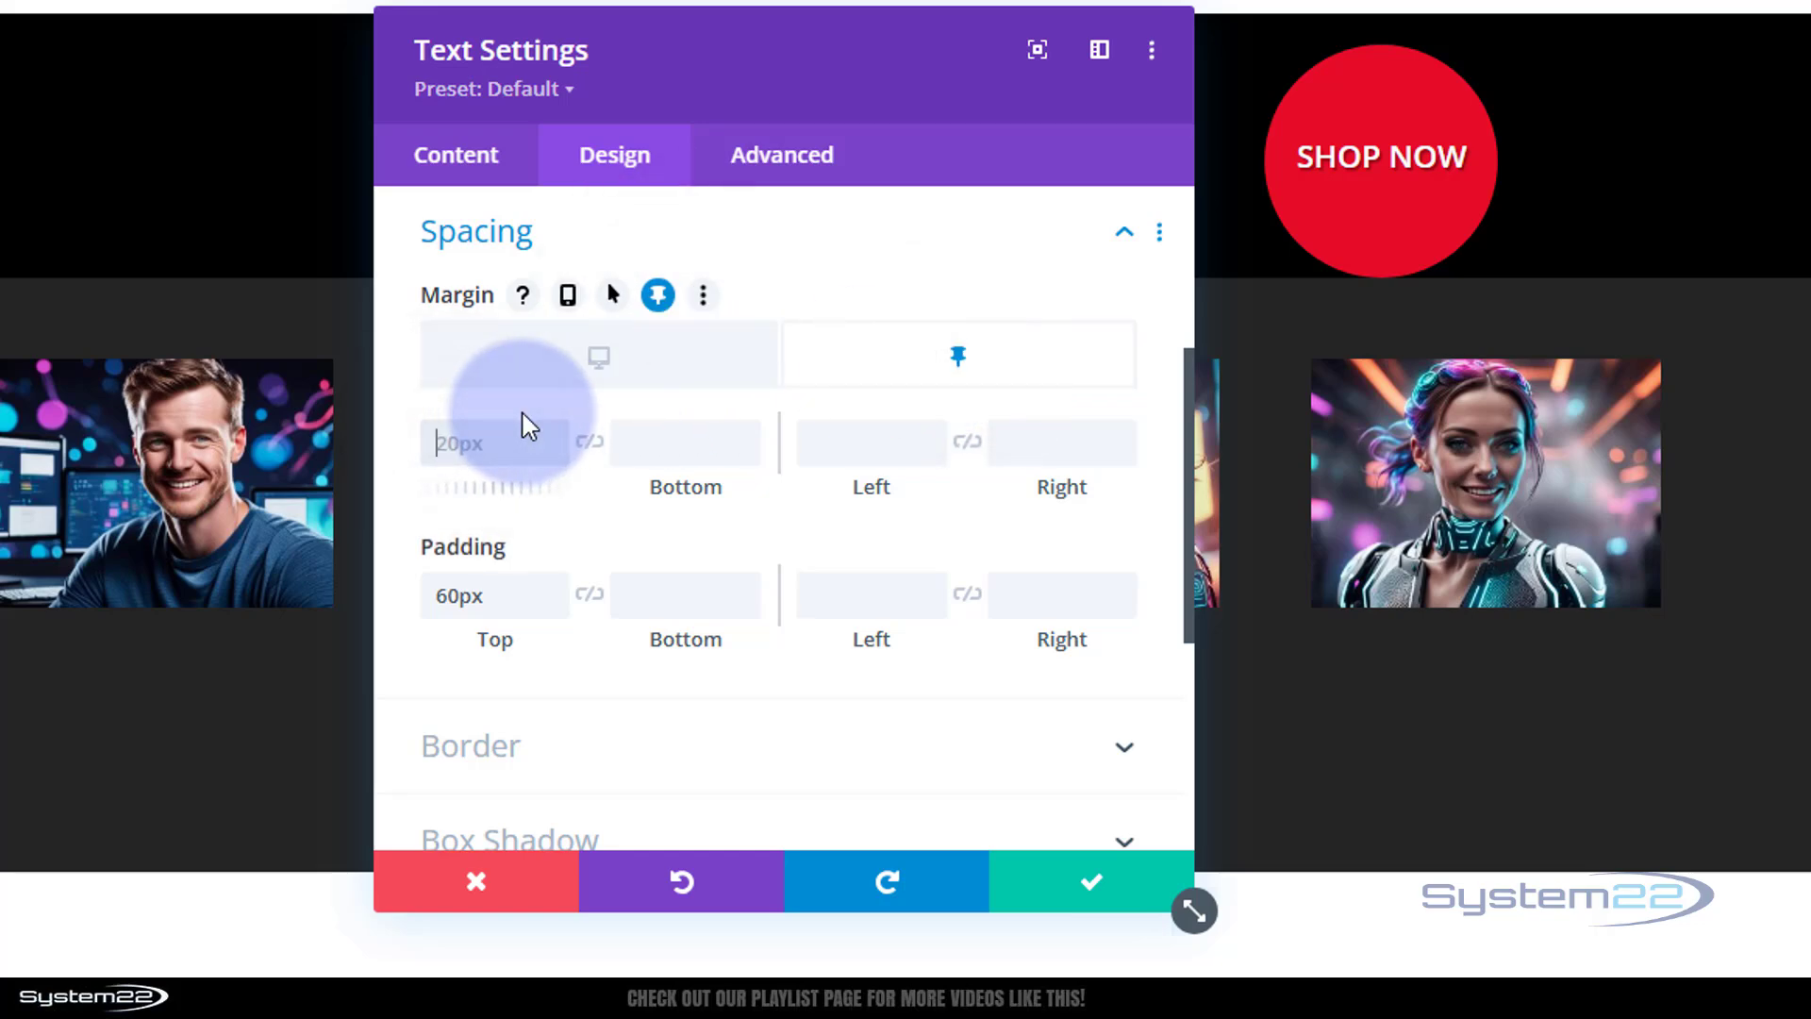
pyautogui.write('0px')
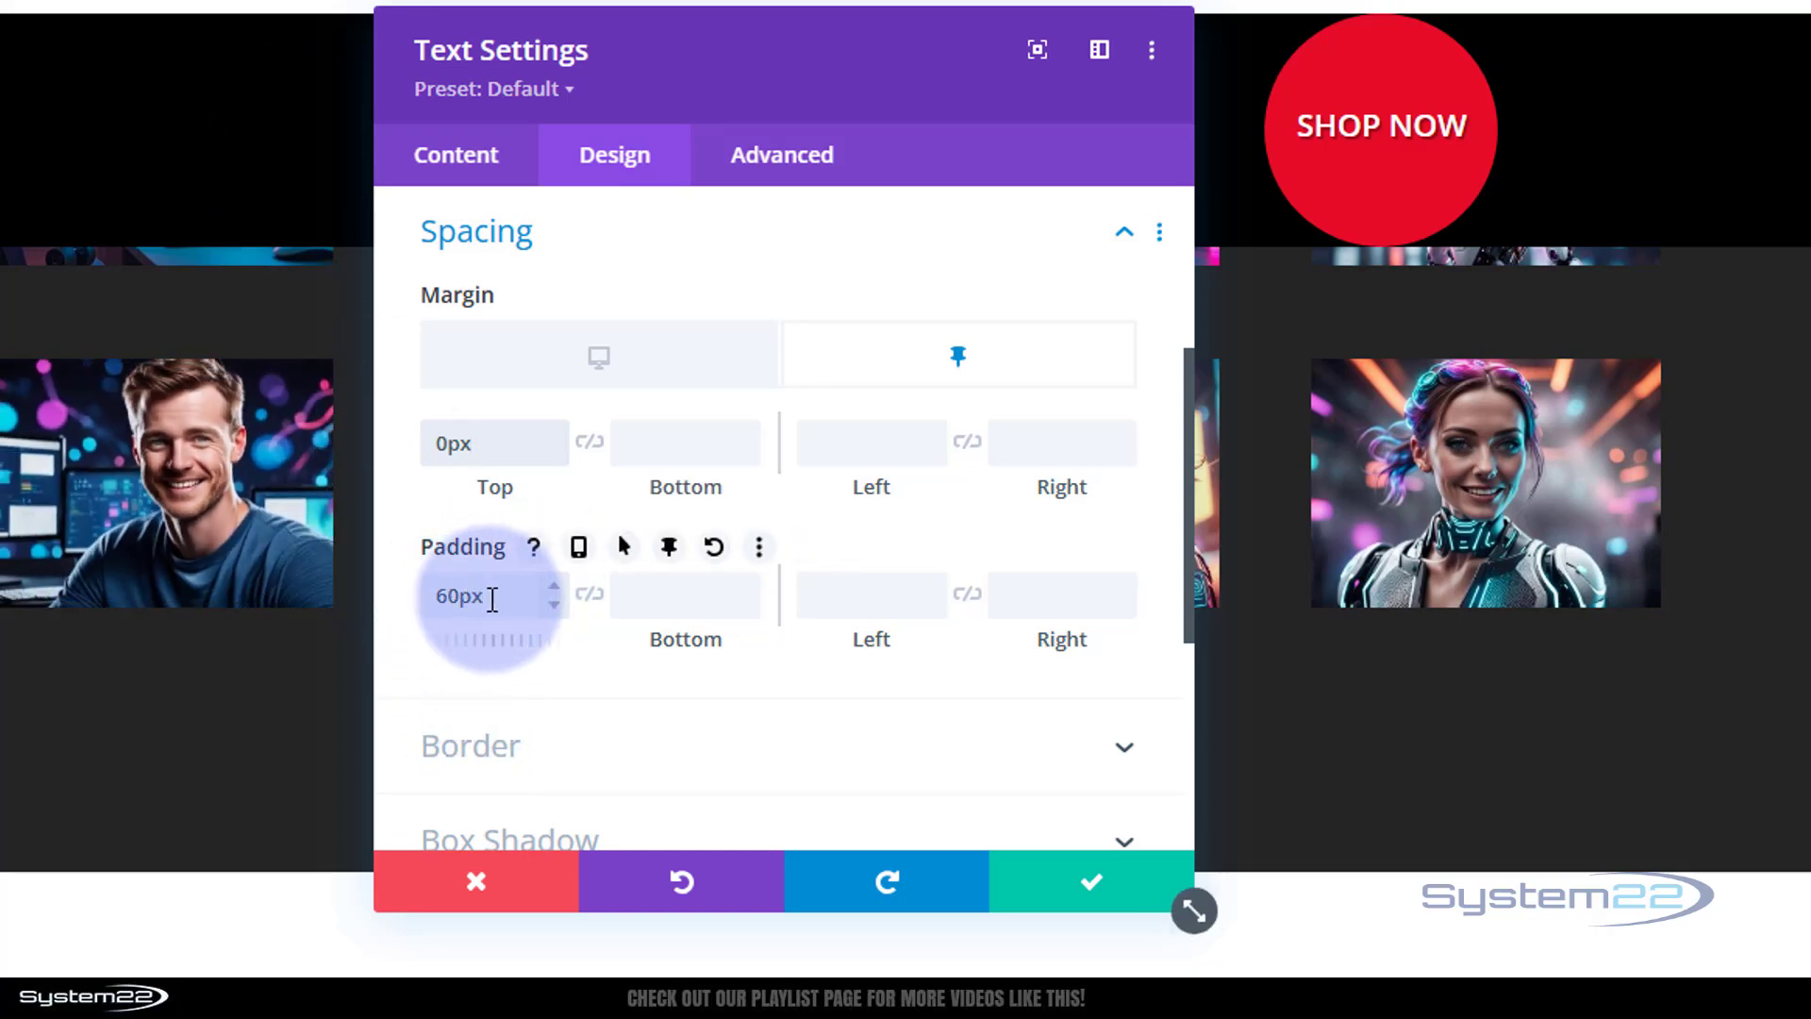
# Set the Shop Now module's top padding to 7px
pyautogui.moveTo(493, 597); pyautogui.dragTo(437, 594)
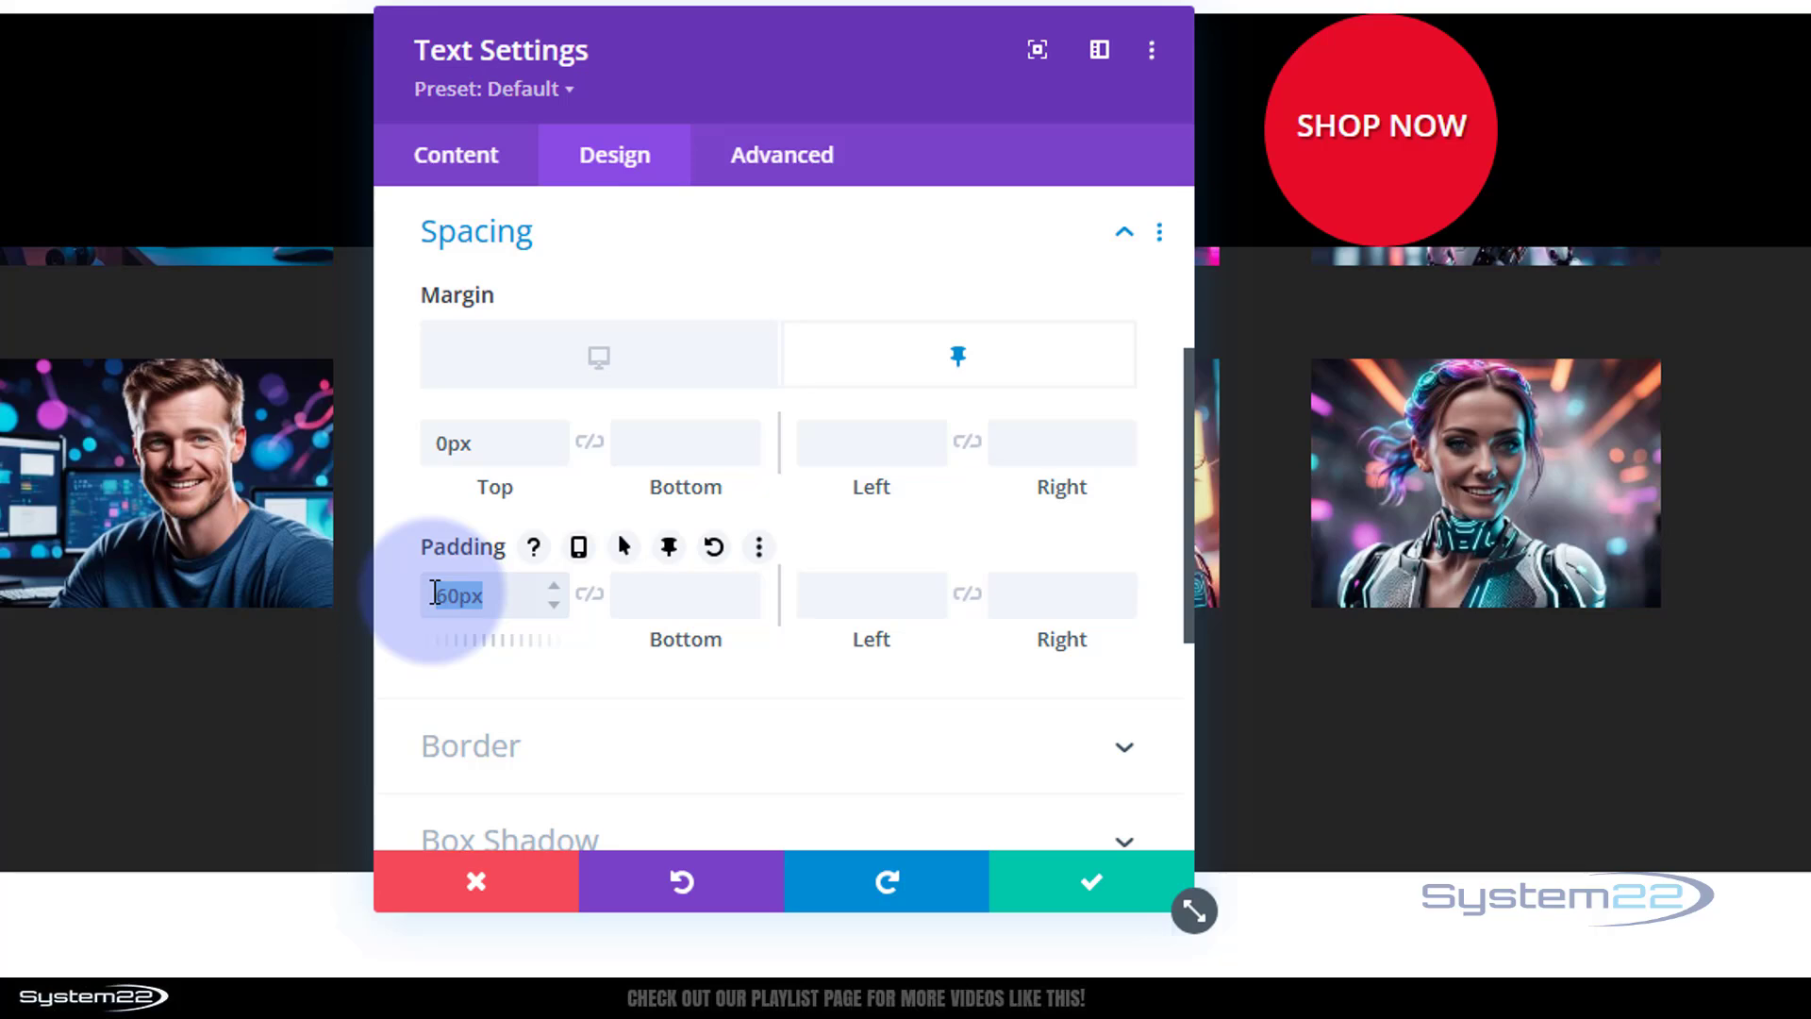
pyautogui.press('BackSpace')
pyautogui.write('7px')
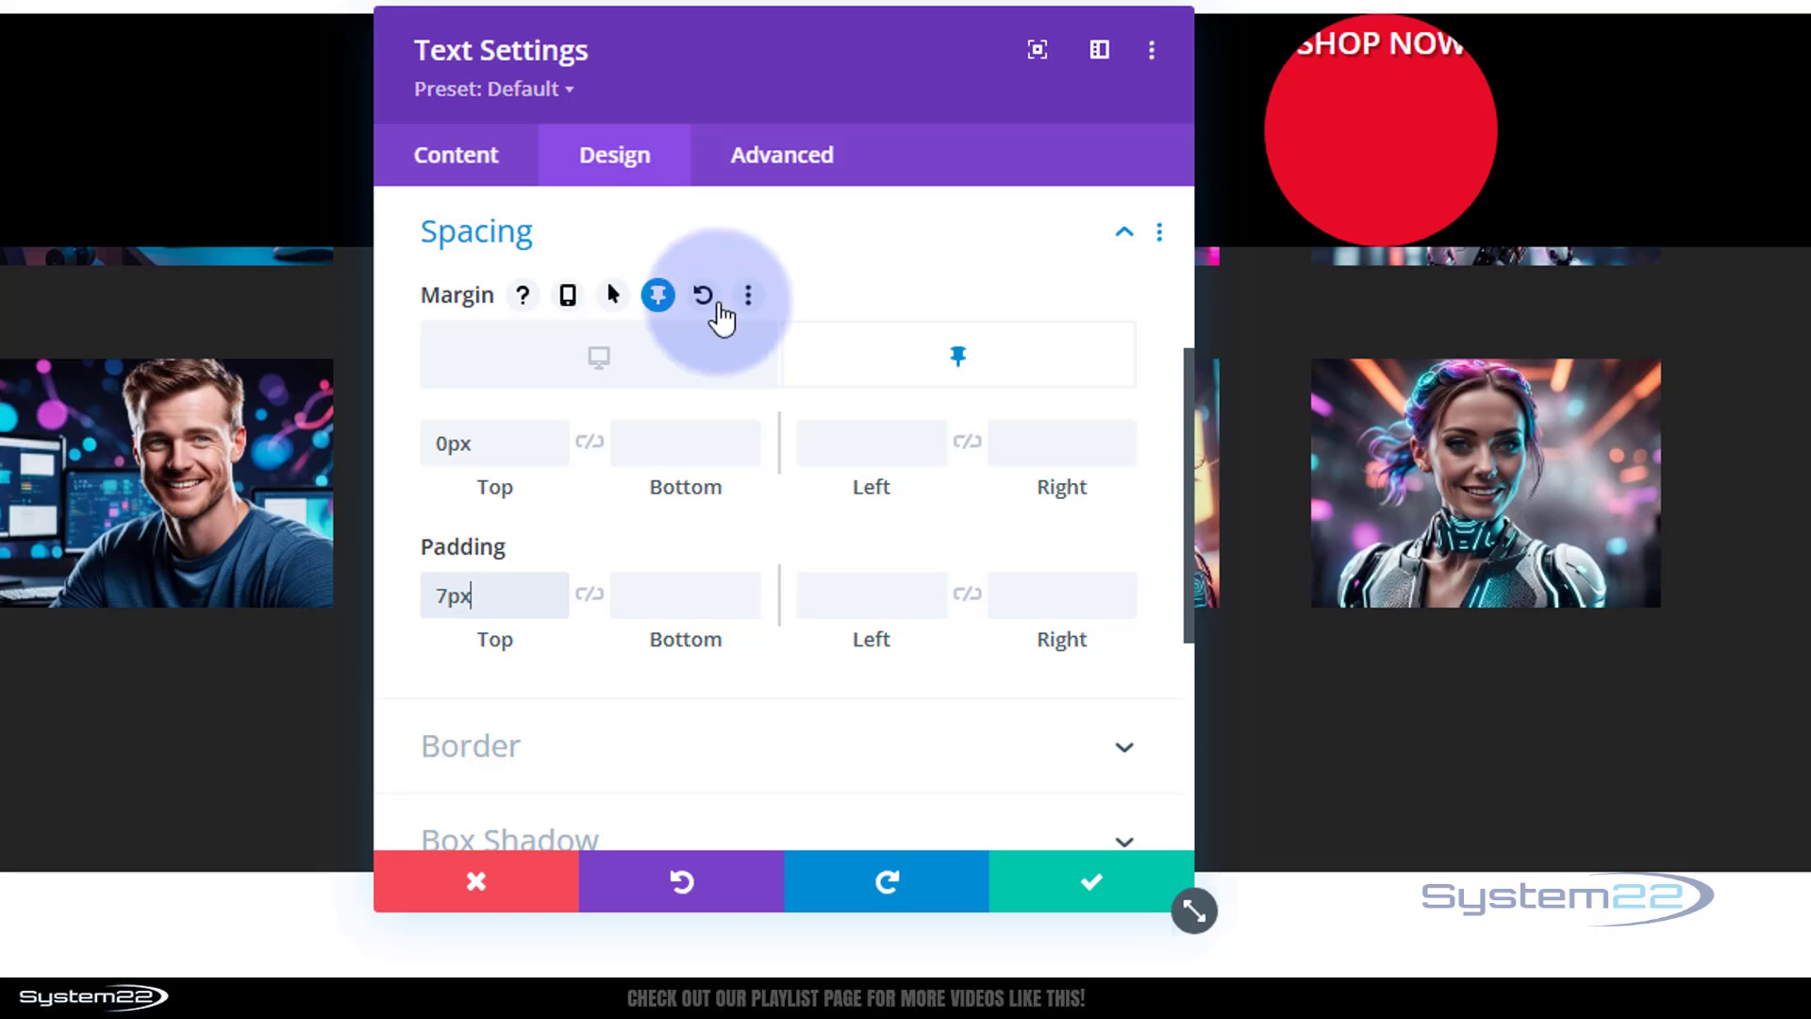
# Set the Shop Now module's height to 35px for the sticky state in its sizing settings
pyautogui.click(564, 236)
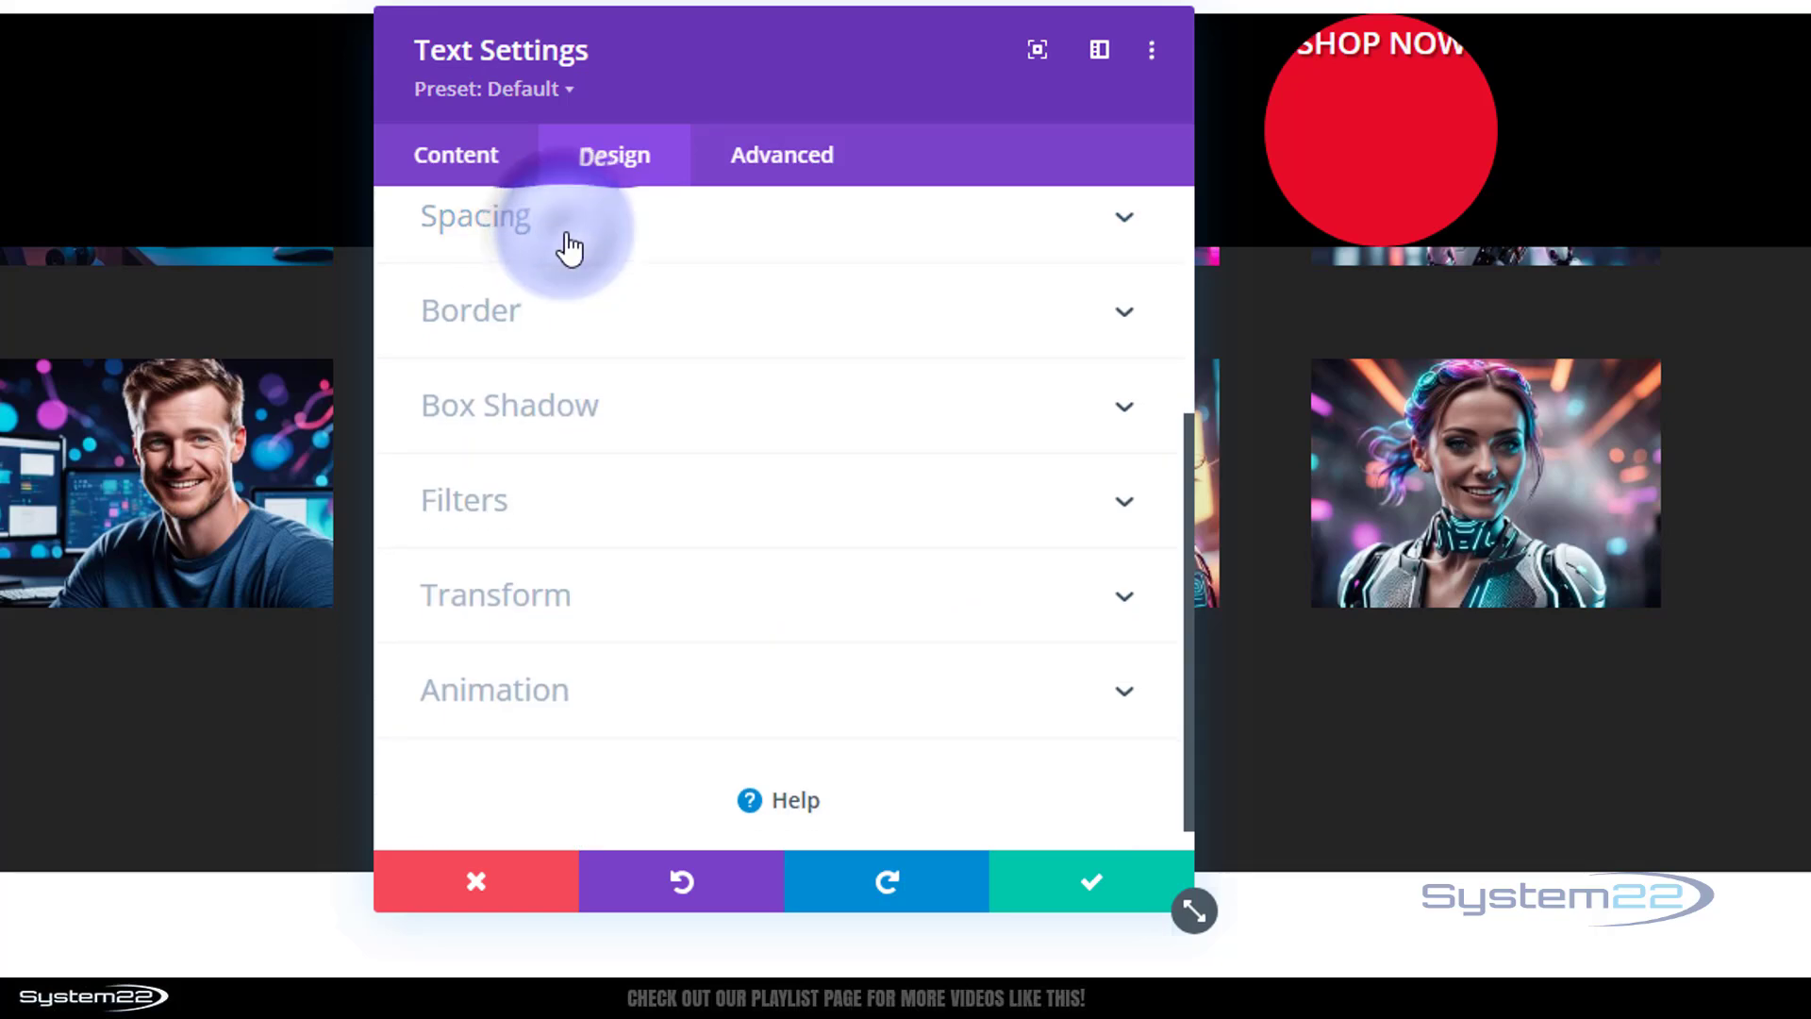
pyautogui.scroll(2, 613, 347)
pyautogui.click(565, 295)
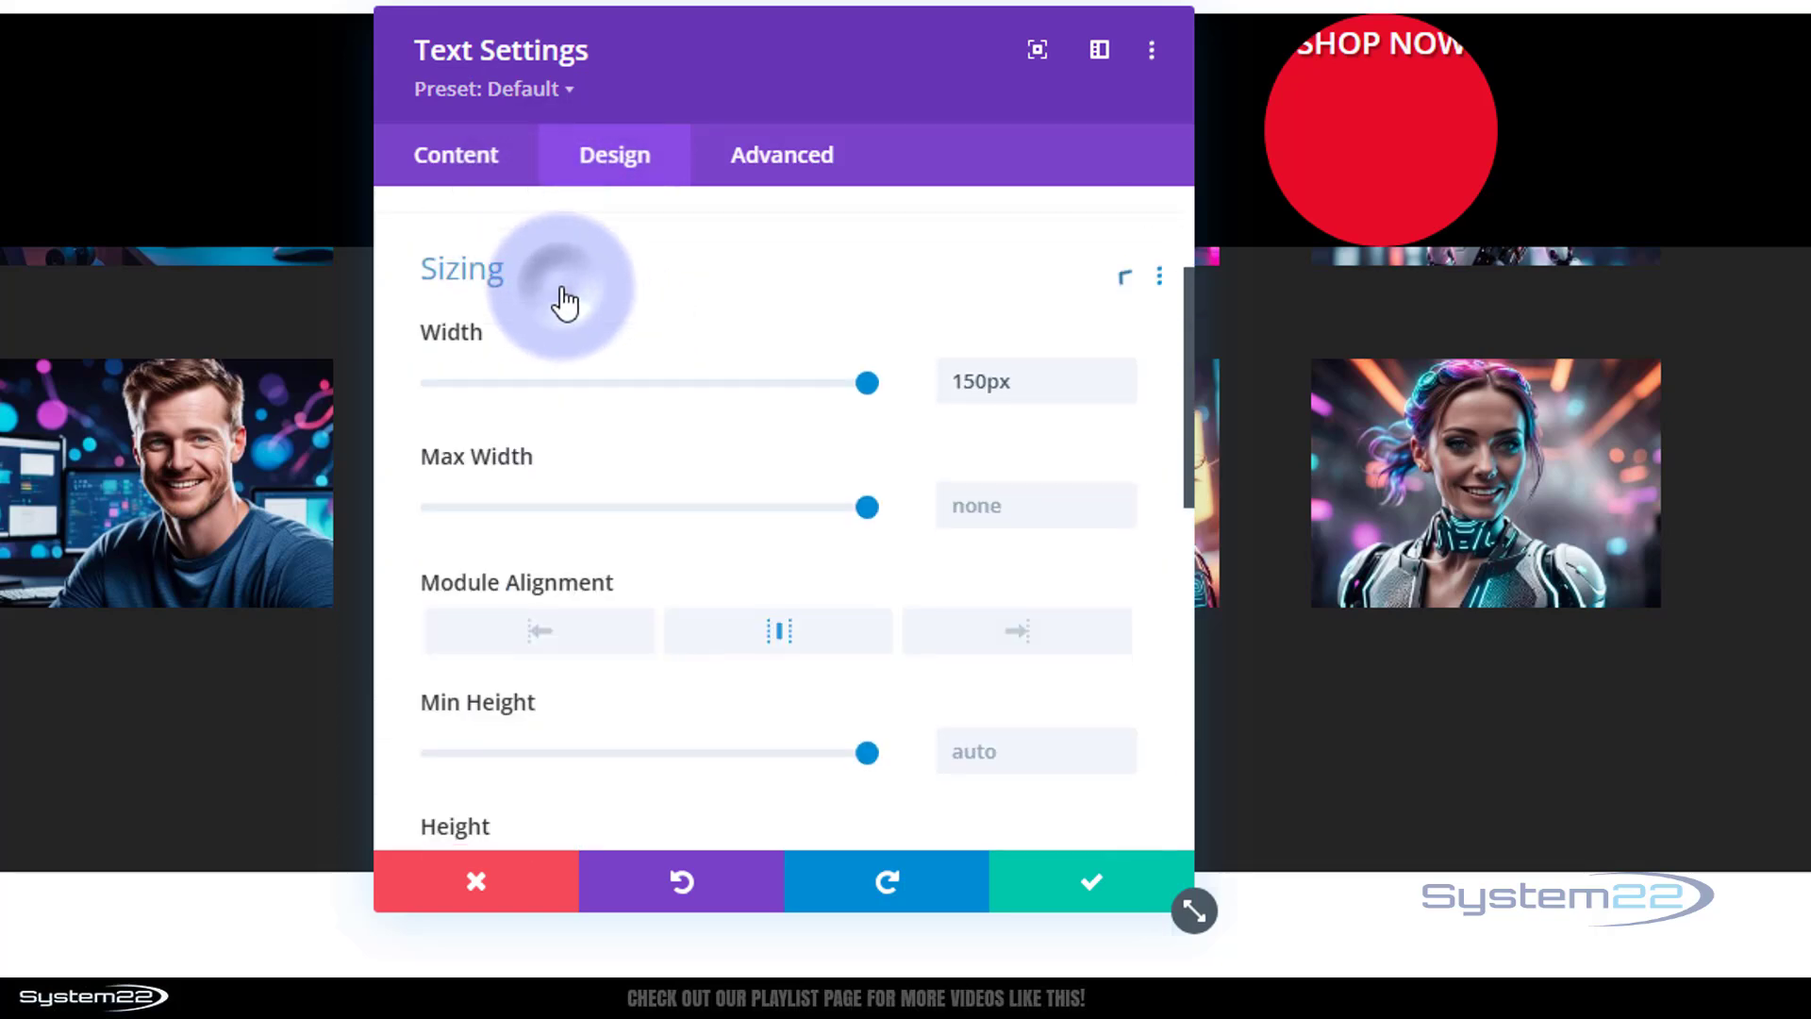
pyautogui.scroll(-3, 572, 309)
pyautogui.moveTo(457, 525)
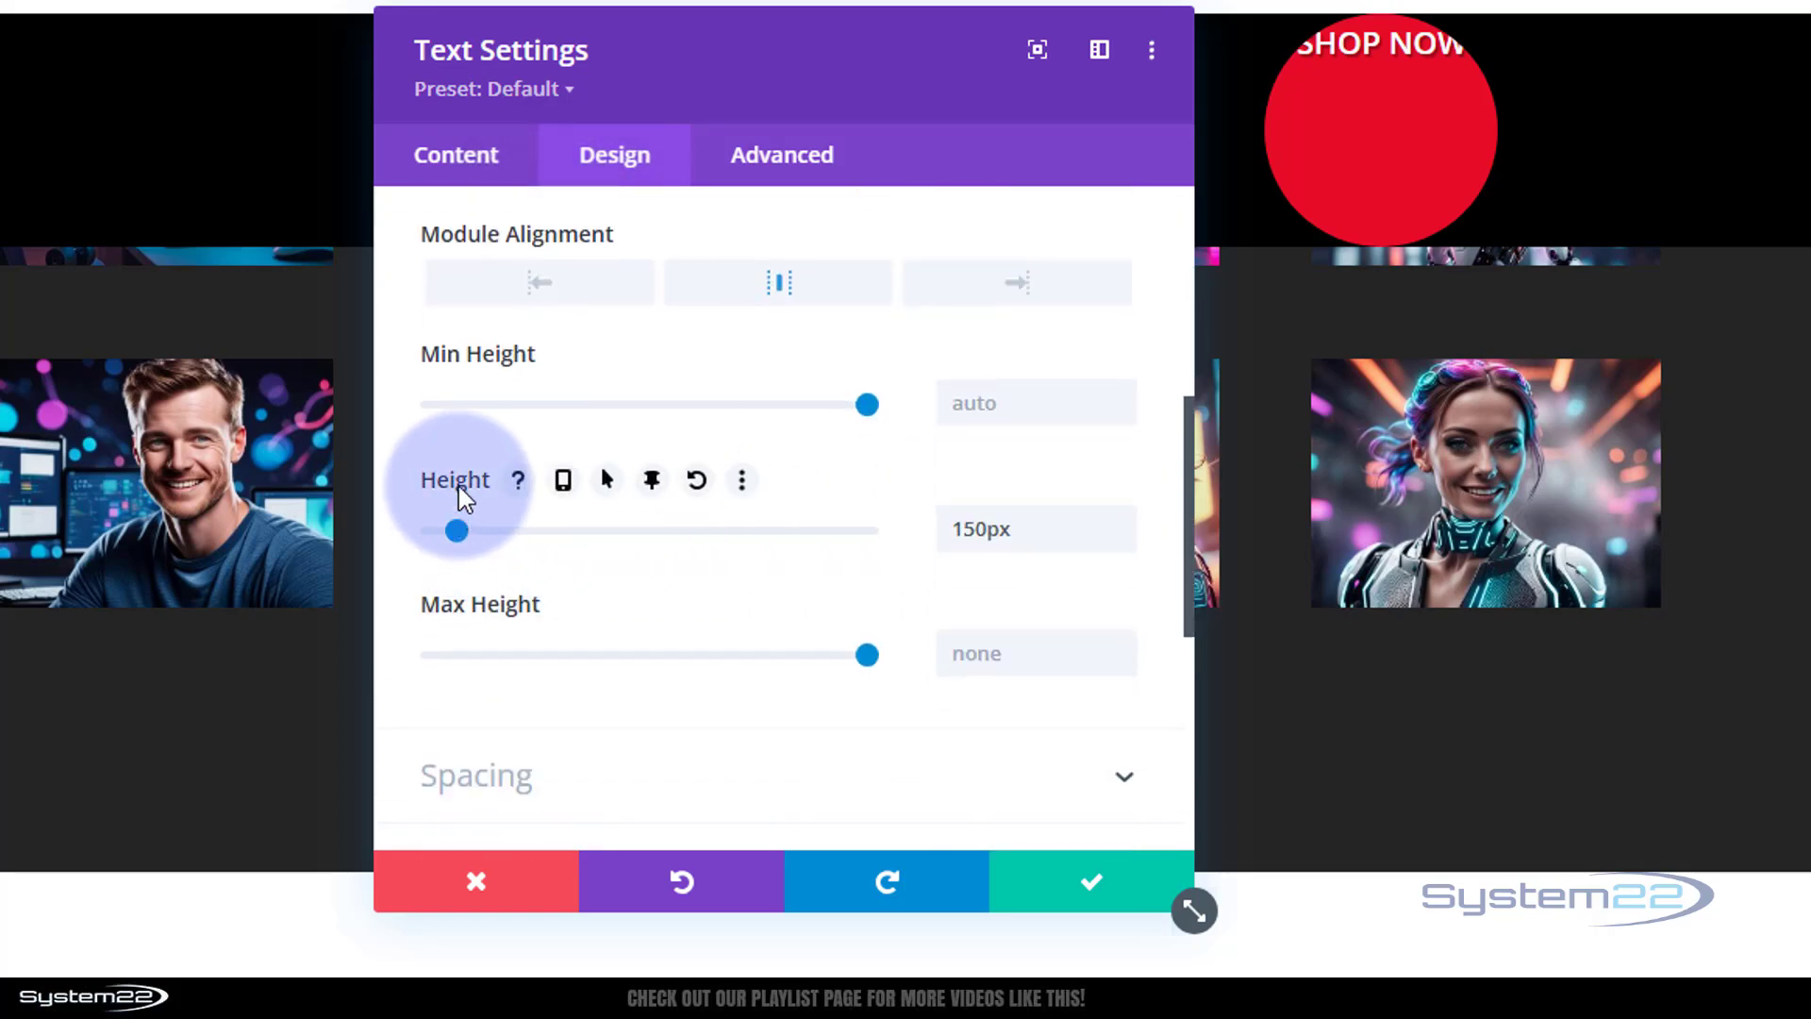
pyautogui.click(652, 482)
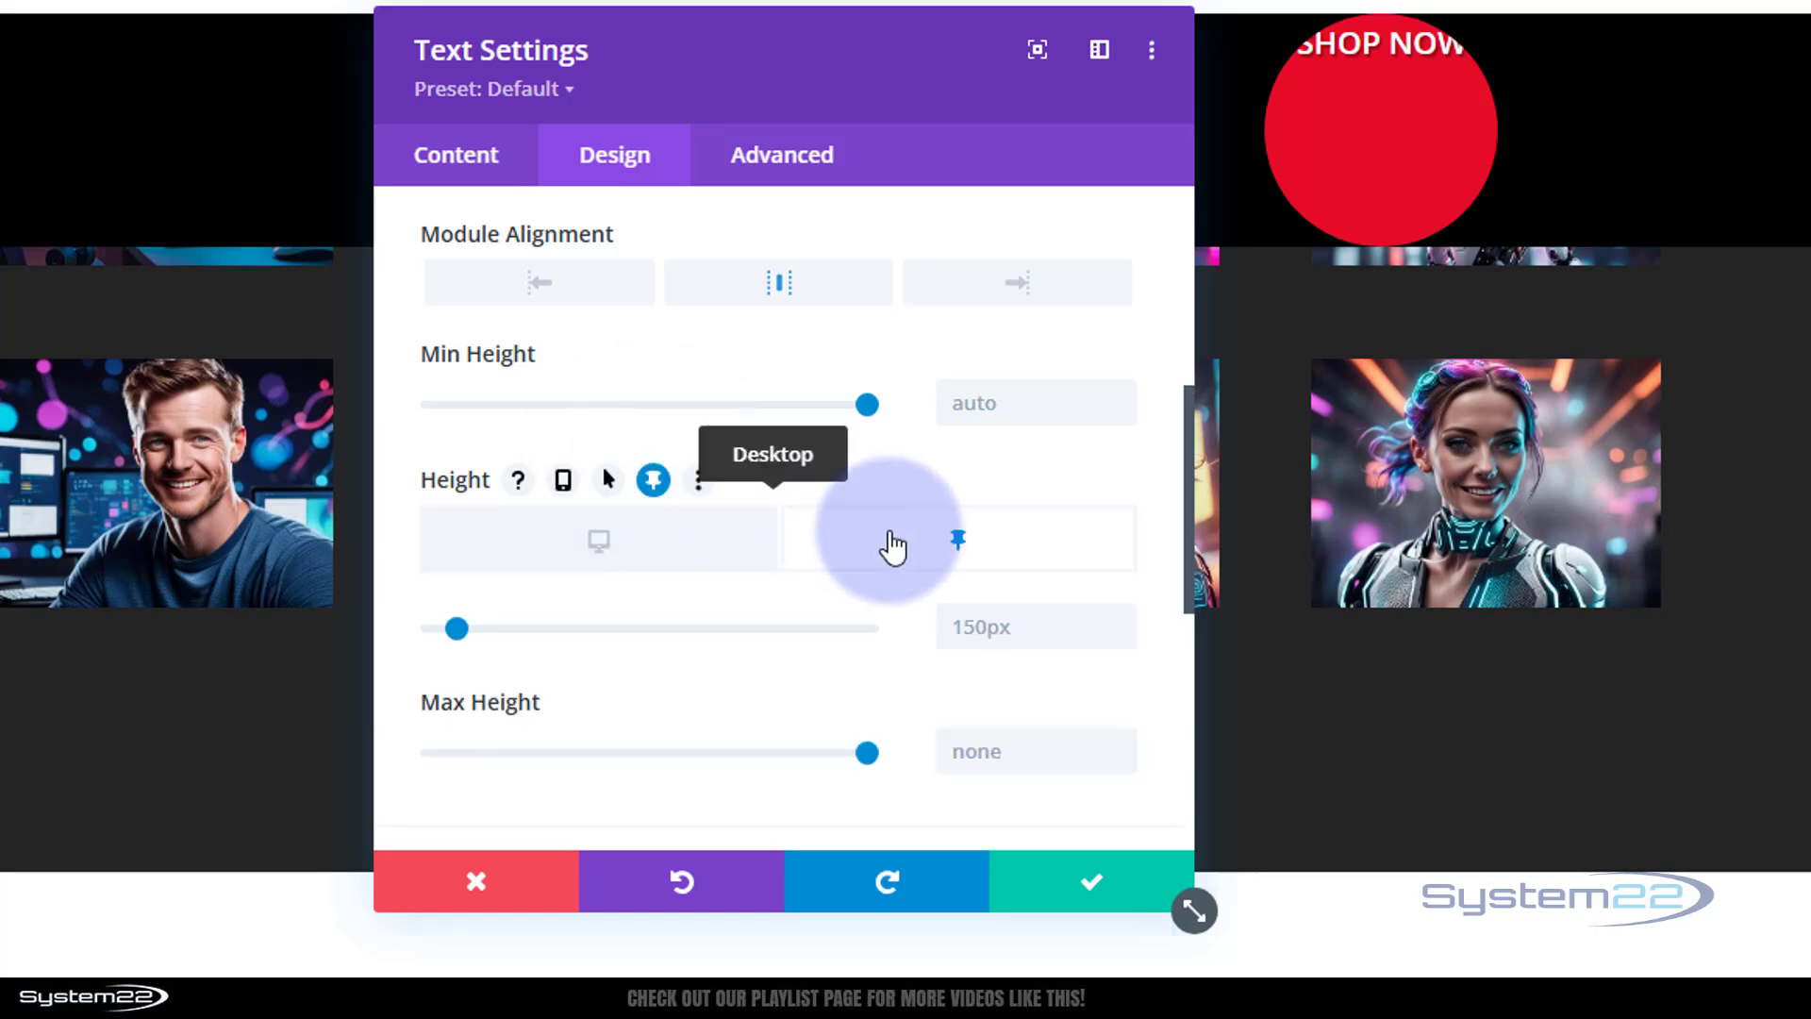
pyautogui.click(957, 629)
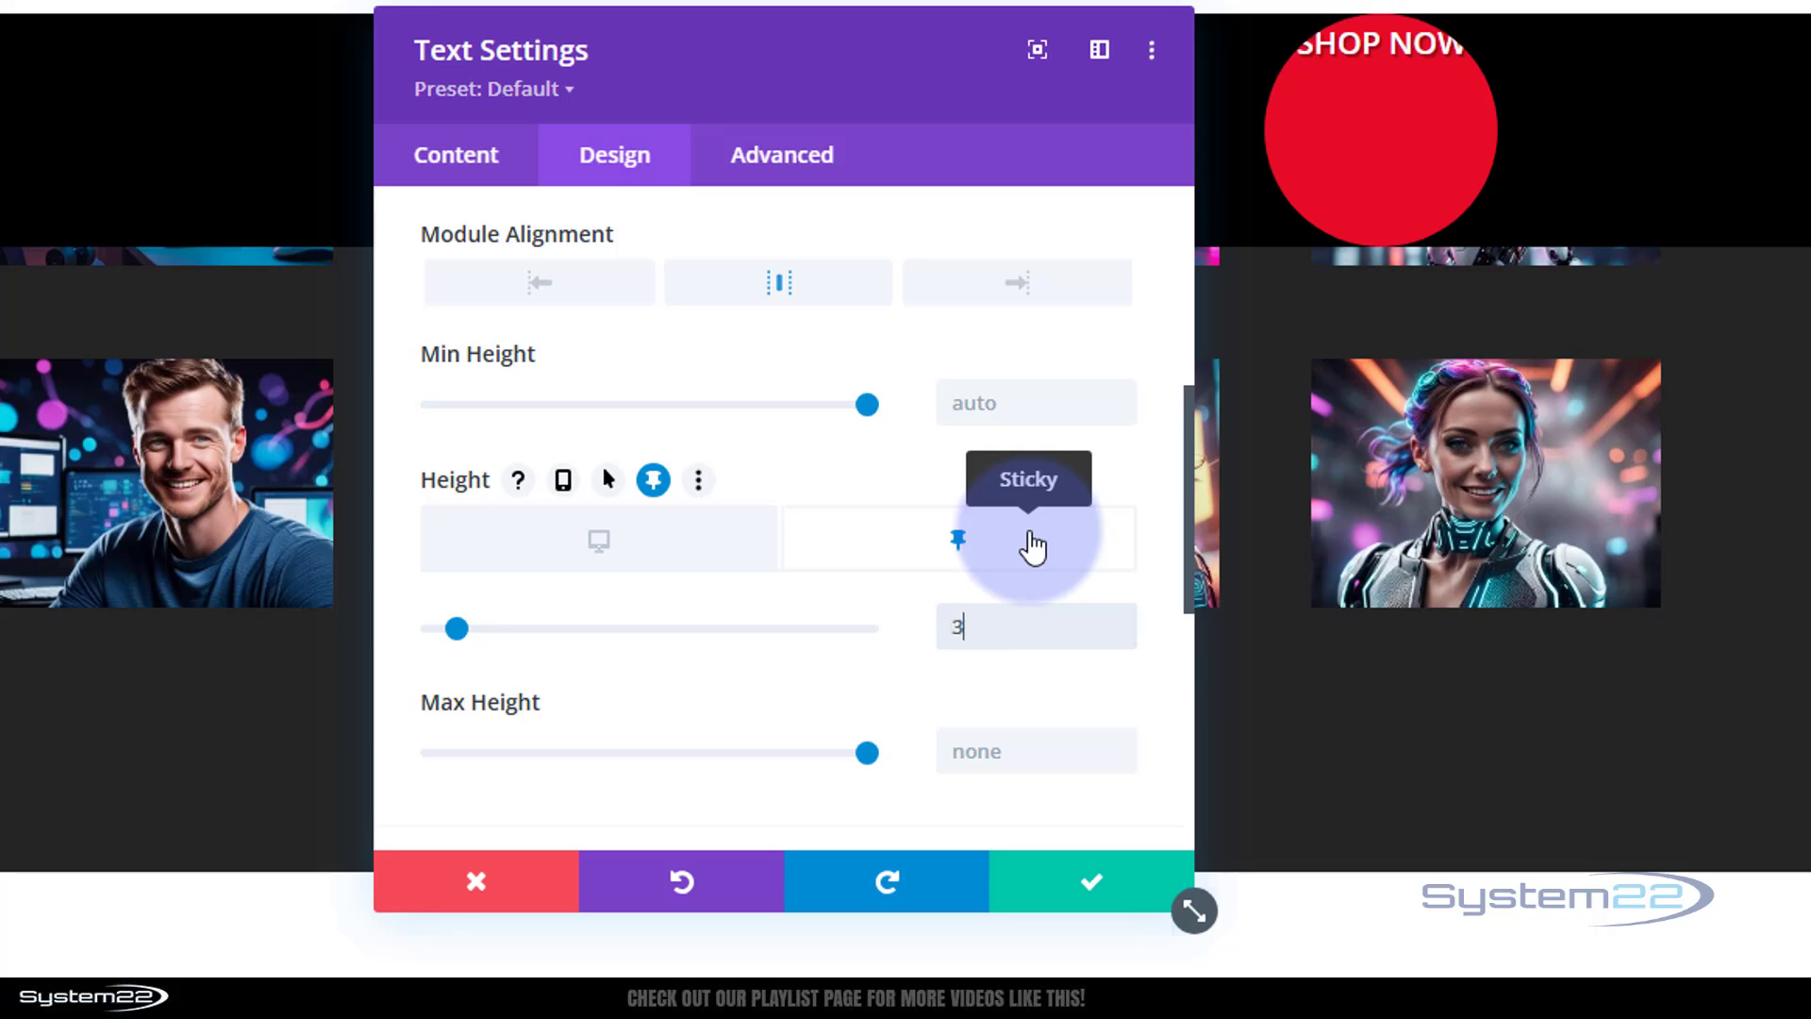
pyautogui.write('35px')
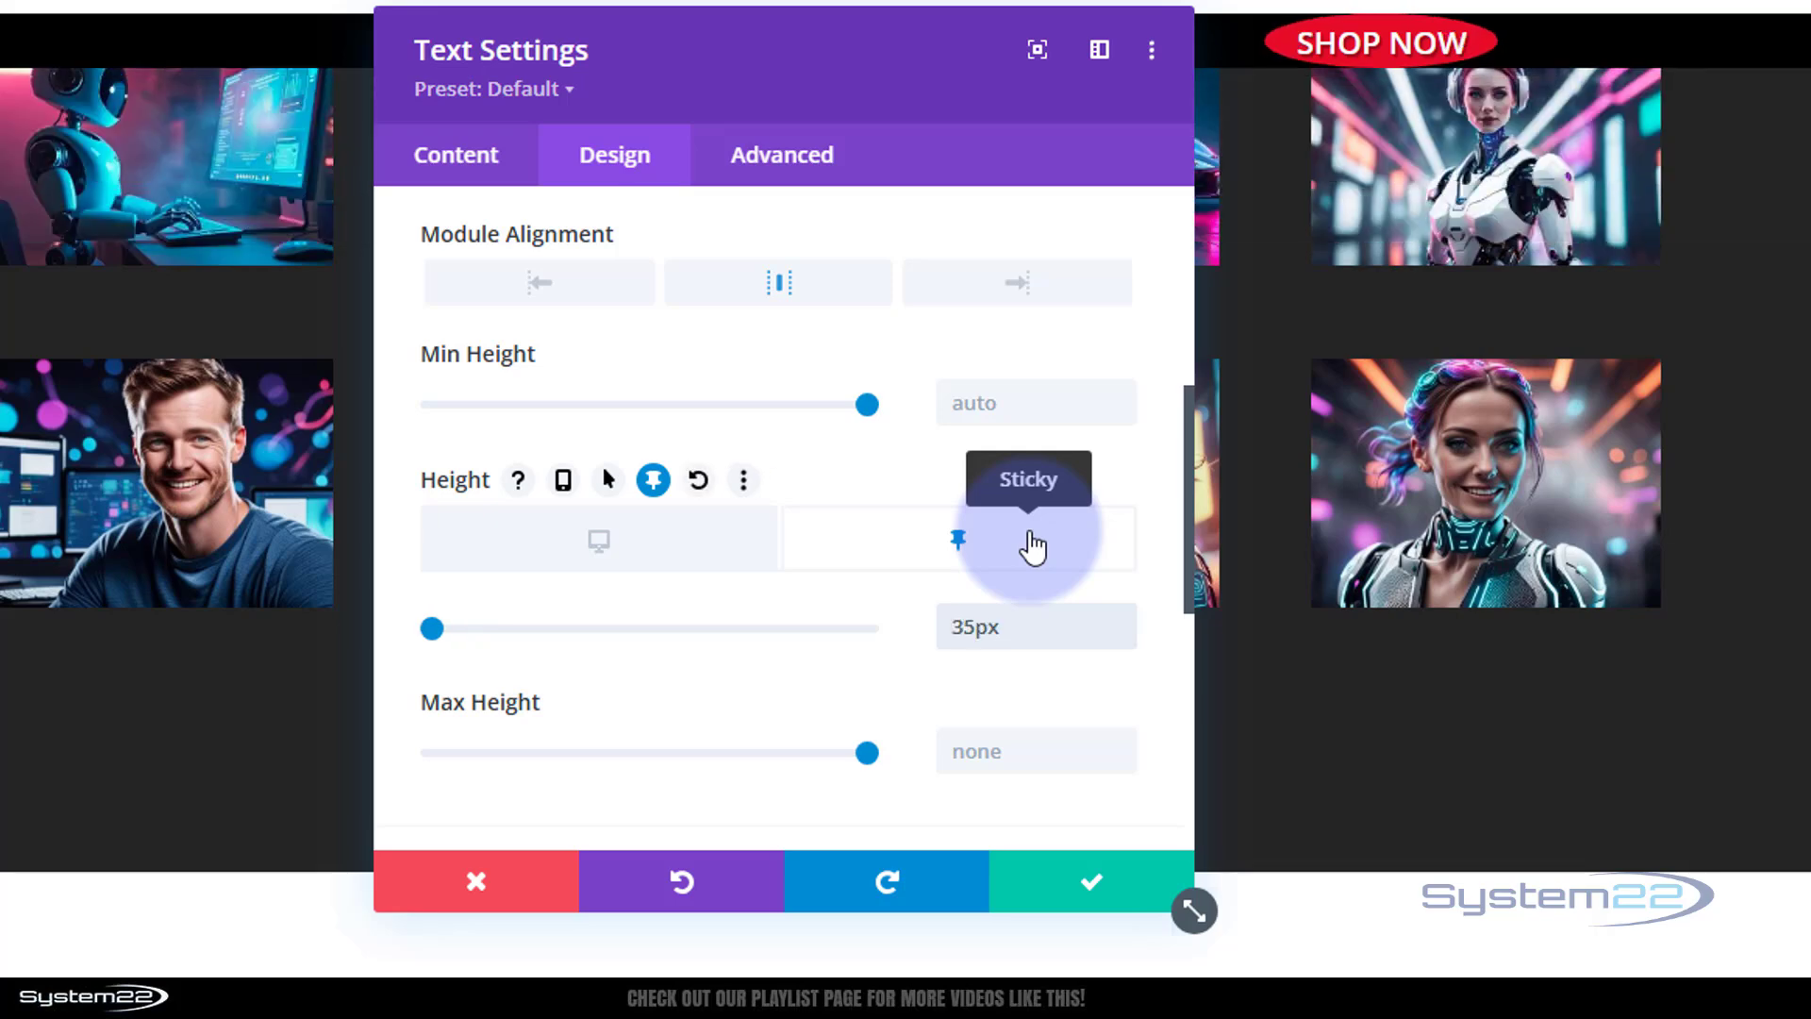
# Set all rounded corners of the Shop Now module to 0% for the sticky state and save the module
pyautogui.moveTo(861, 72); pyautogui.dragTo(687, 246)
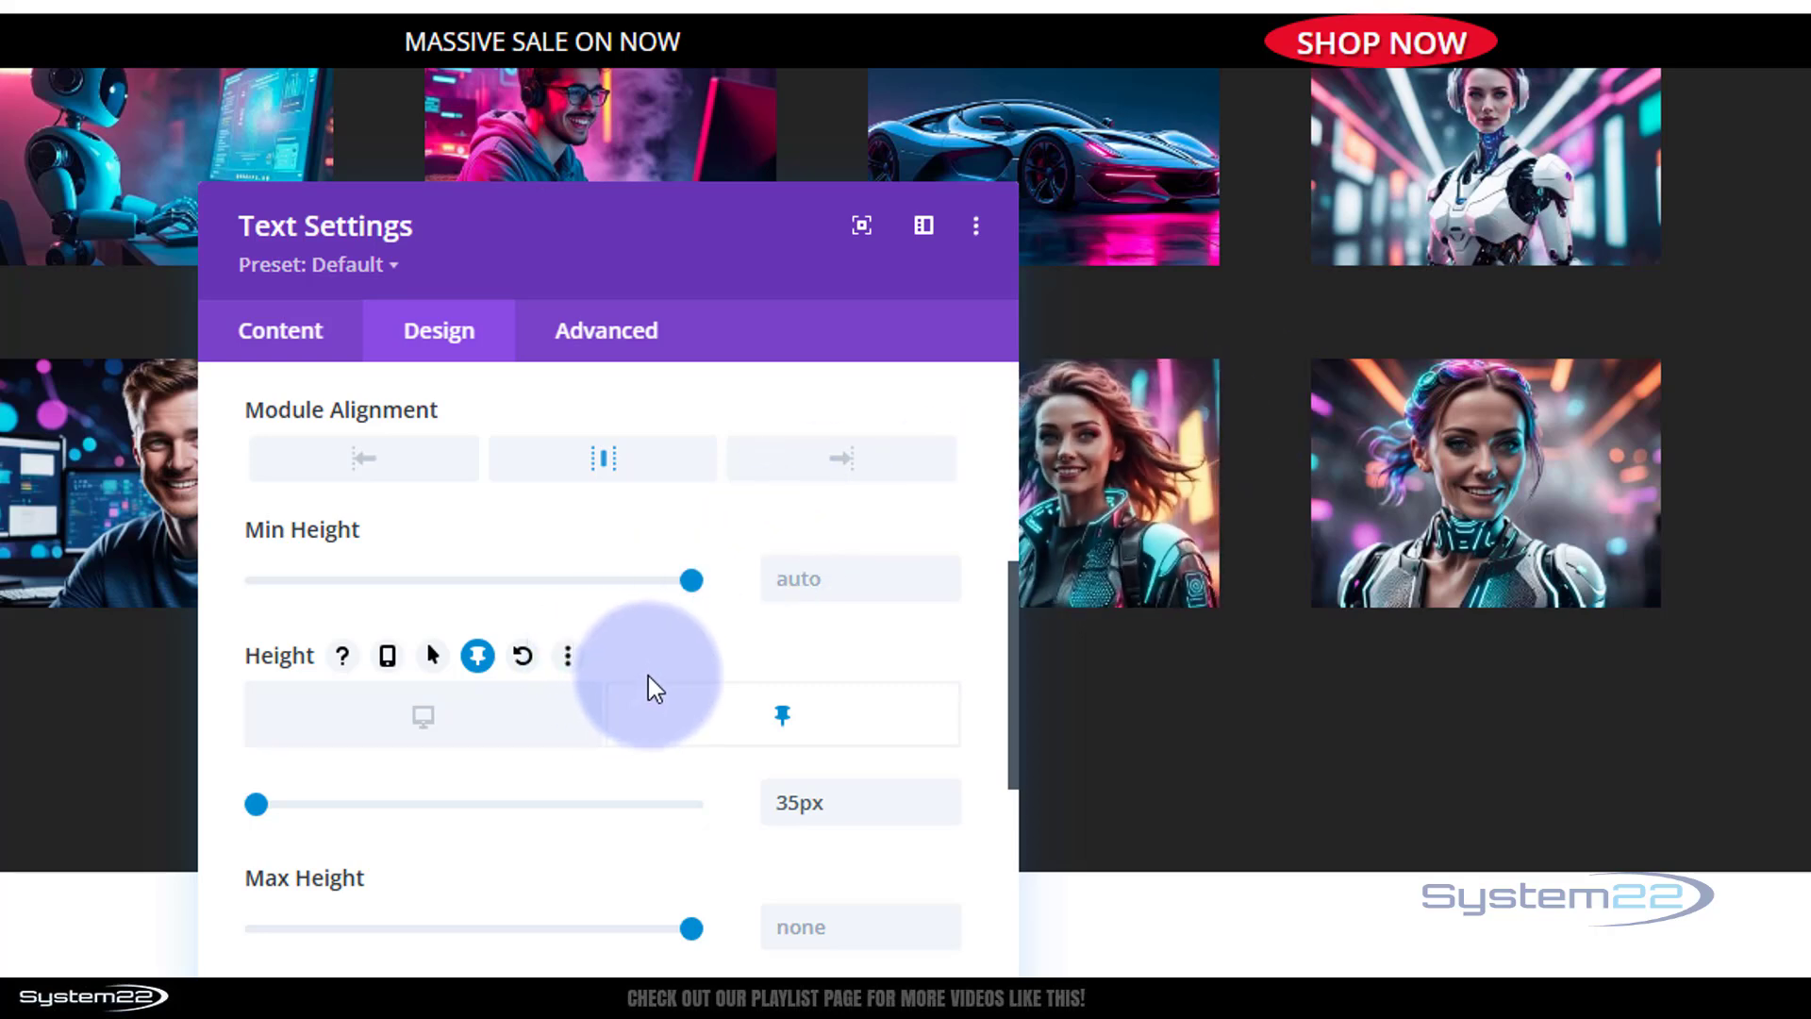
pyautogui.scroll(-5, 648, 675)
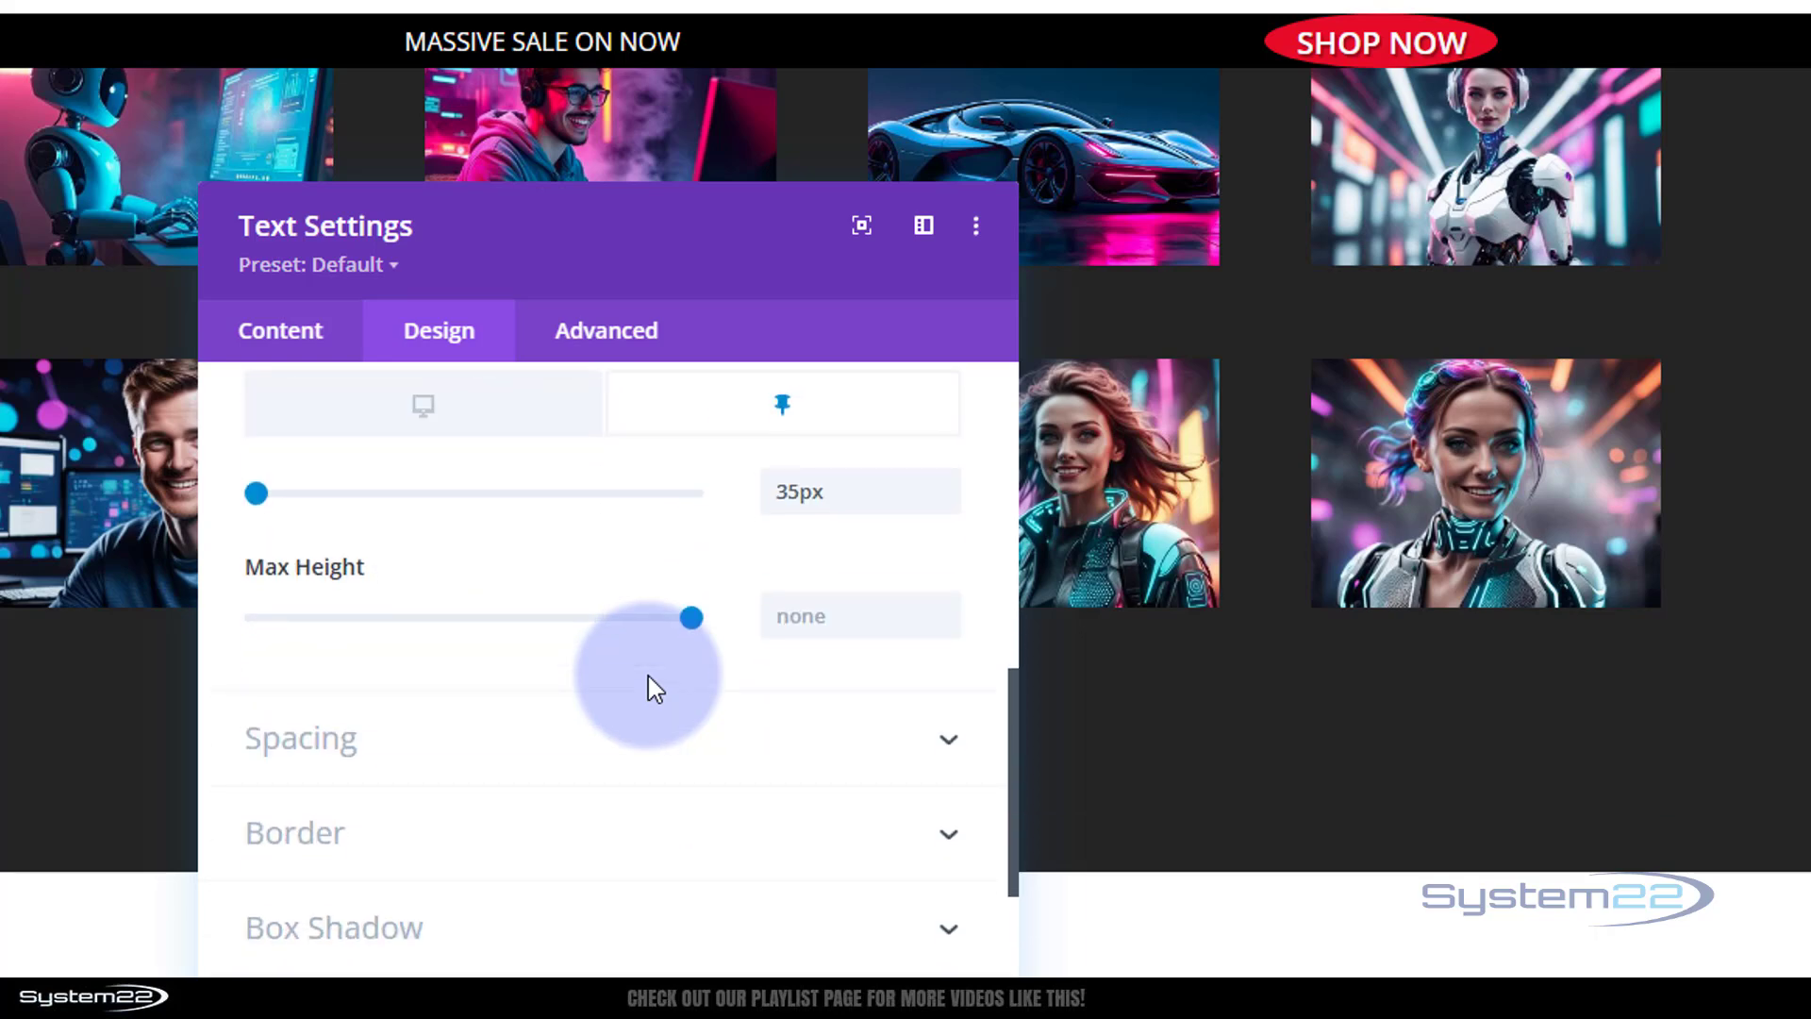
pyautogui.click(609, 699)
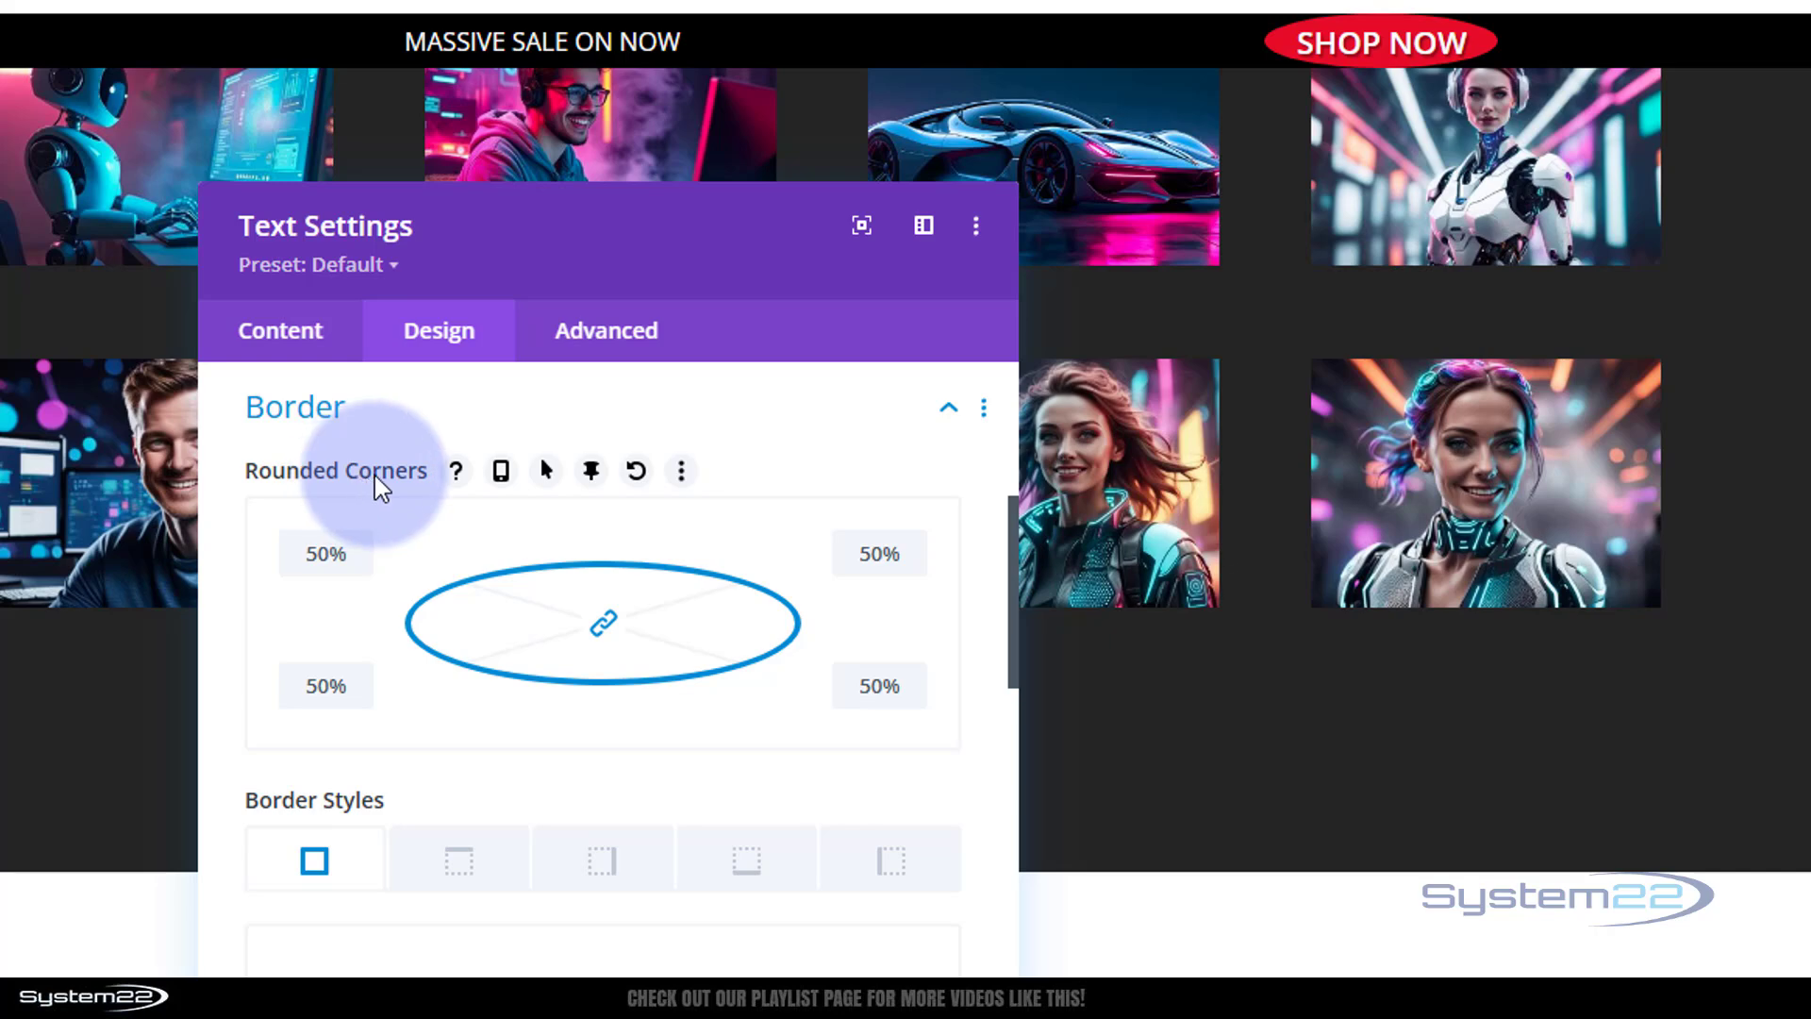
pyautogui.click(593, 471)
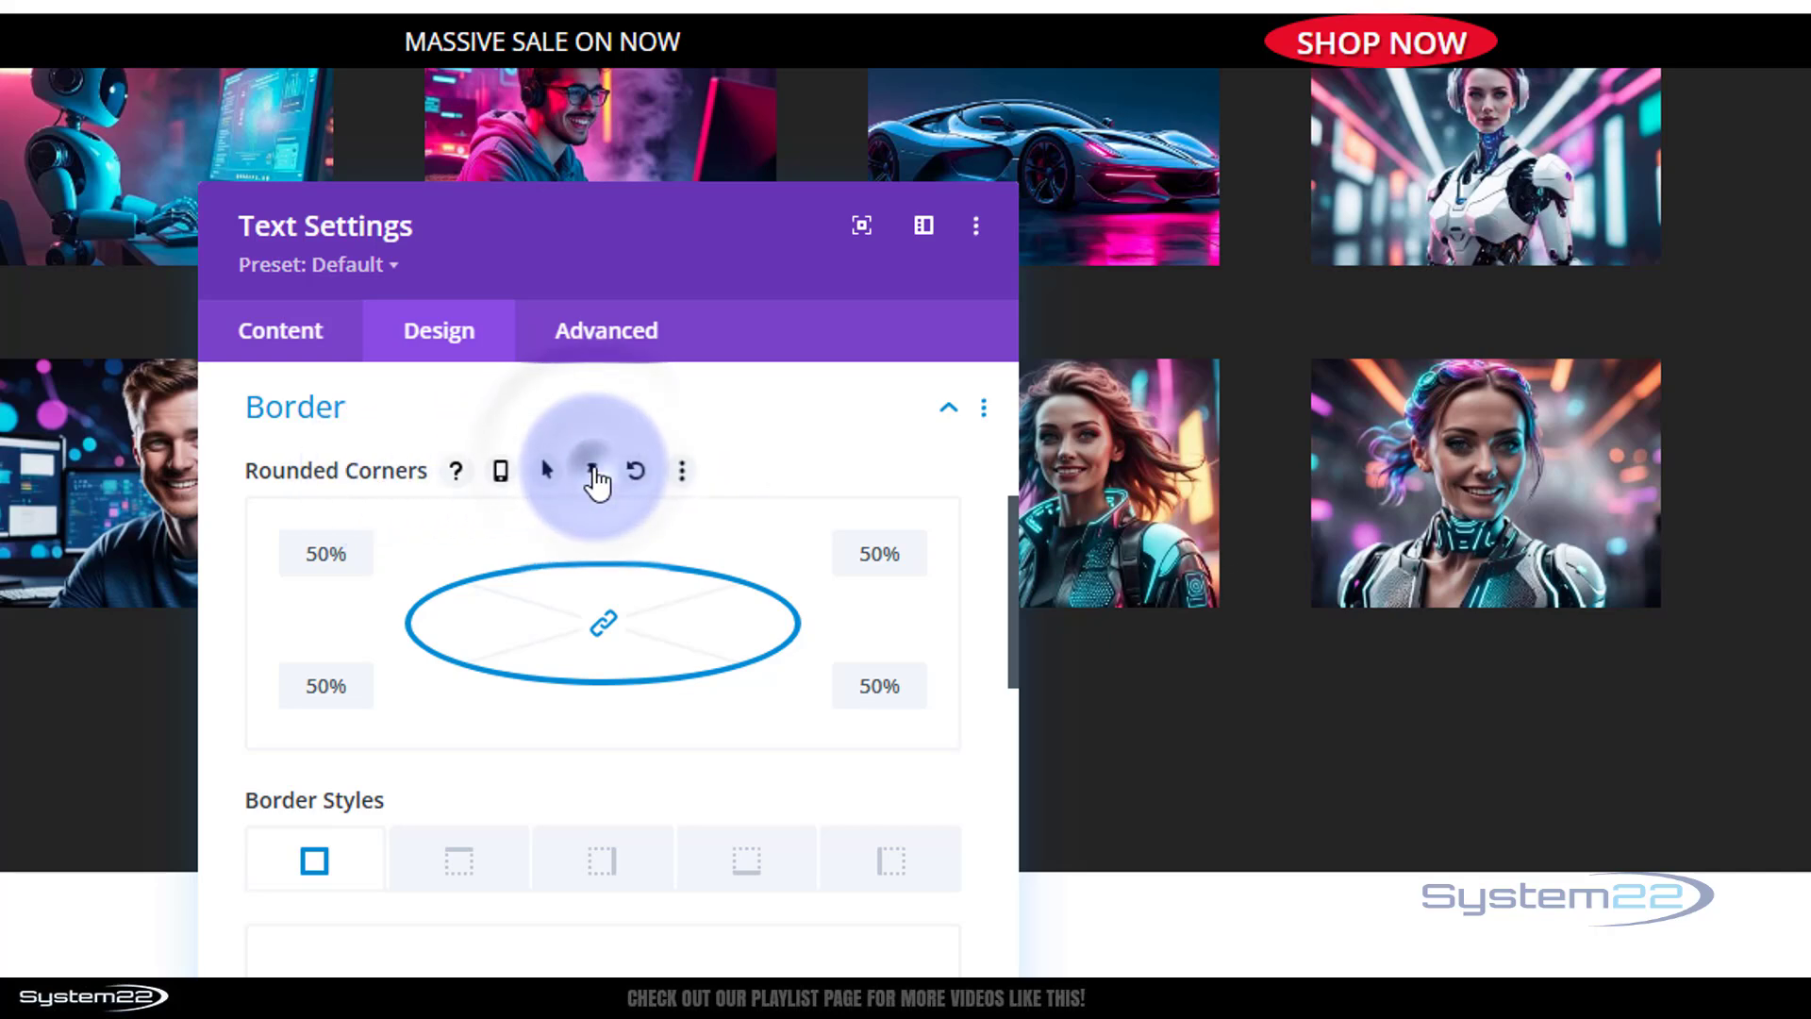
pyautogui.click(783, 532)
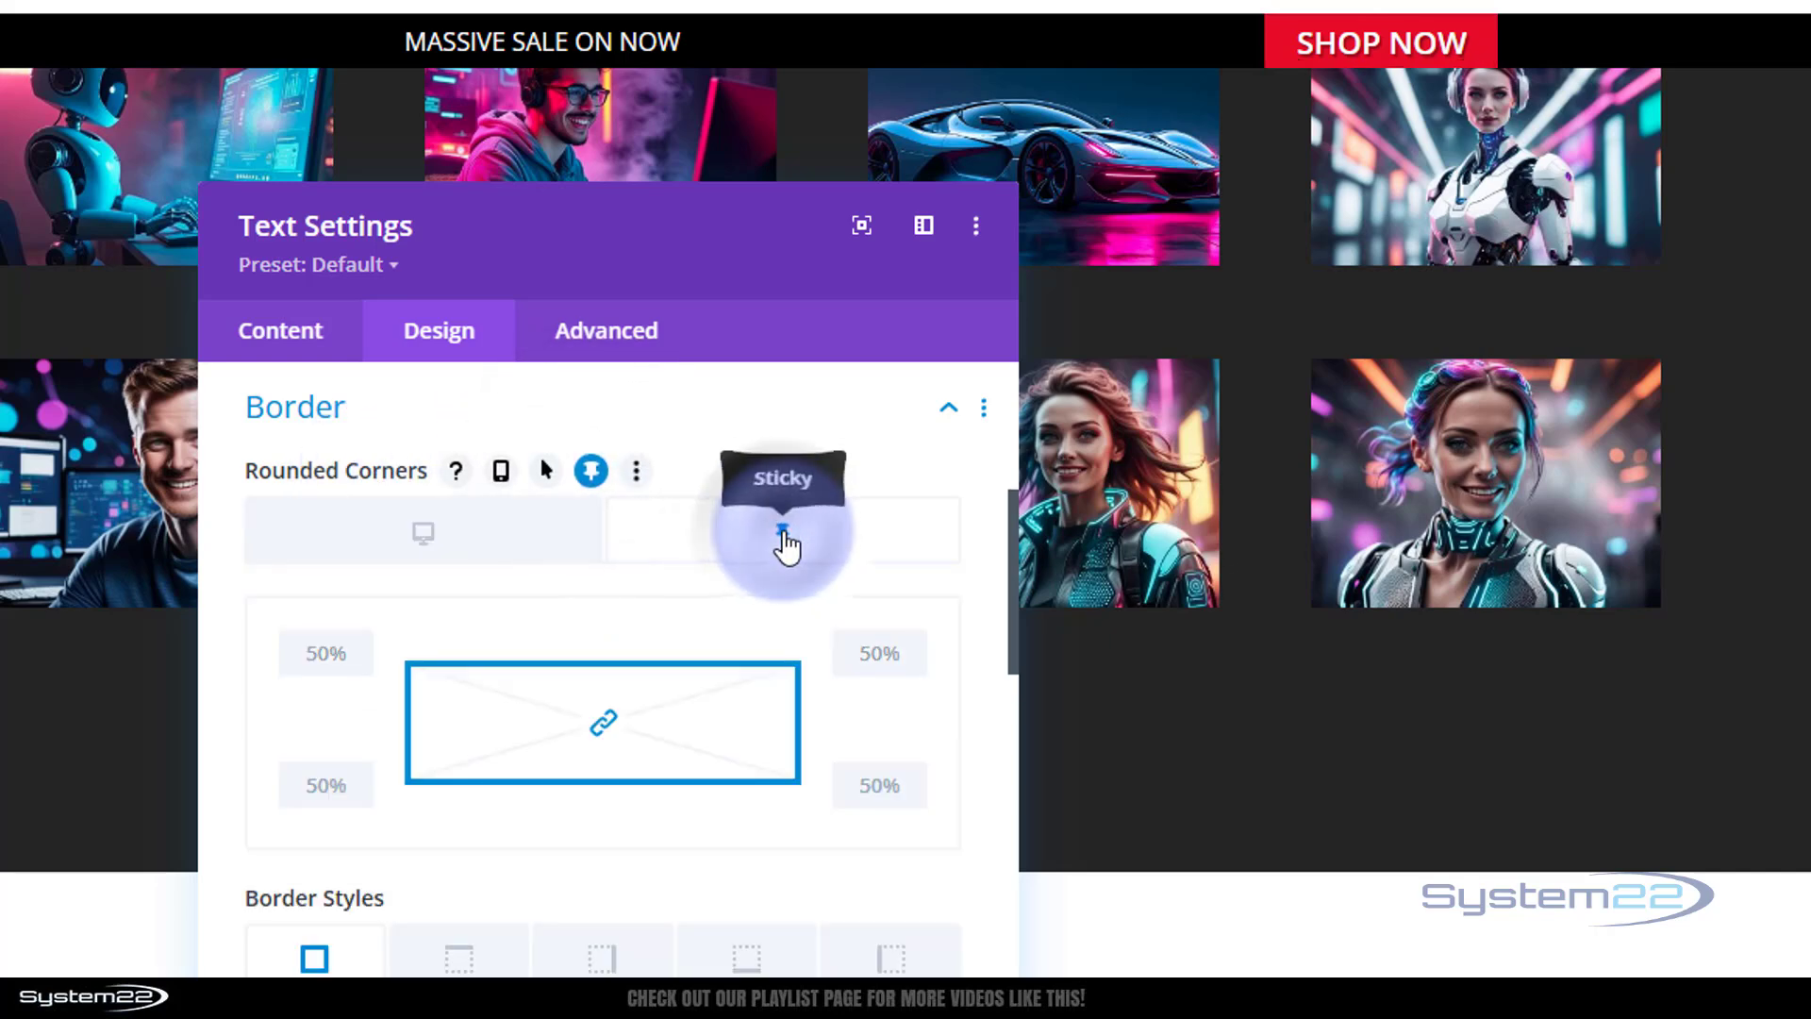
pyautogui.click(312, 649)
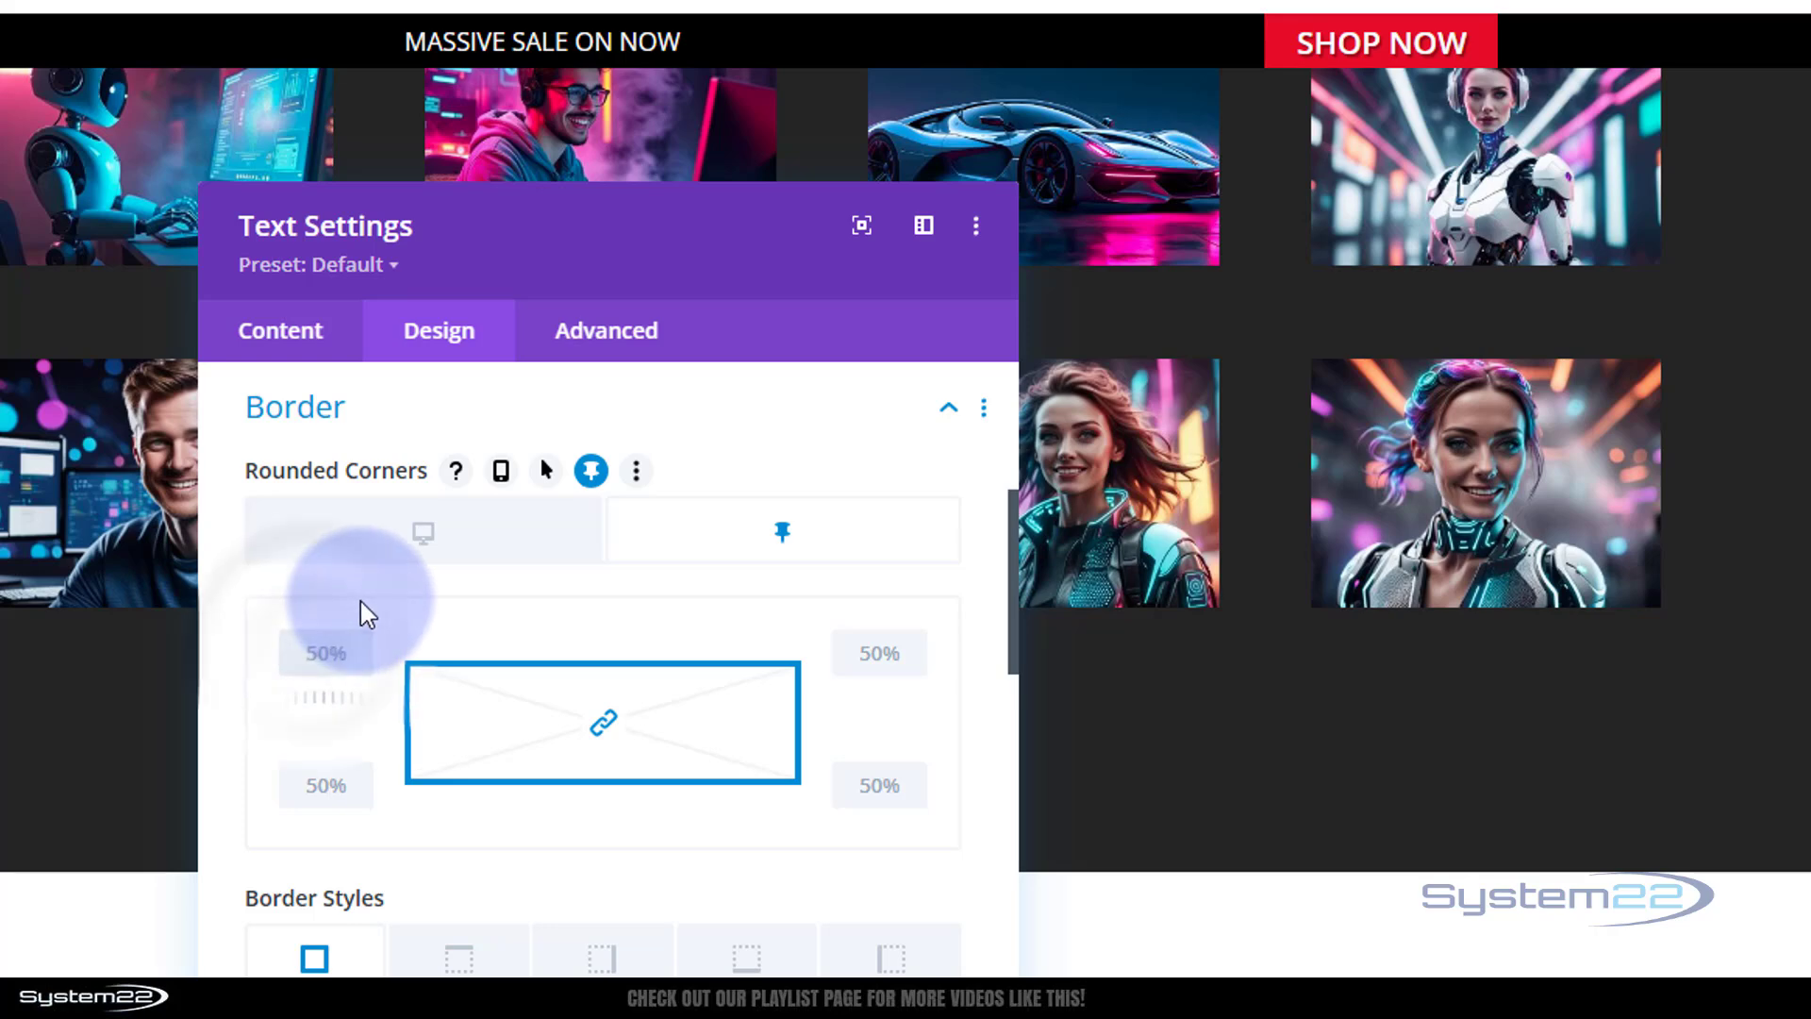
pyautogui.write('0%')
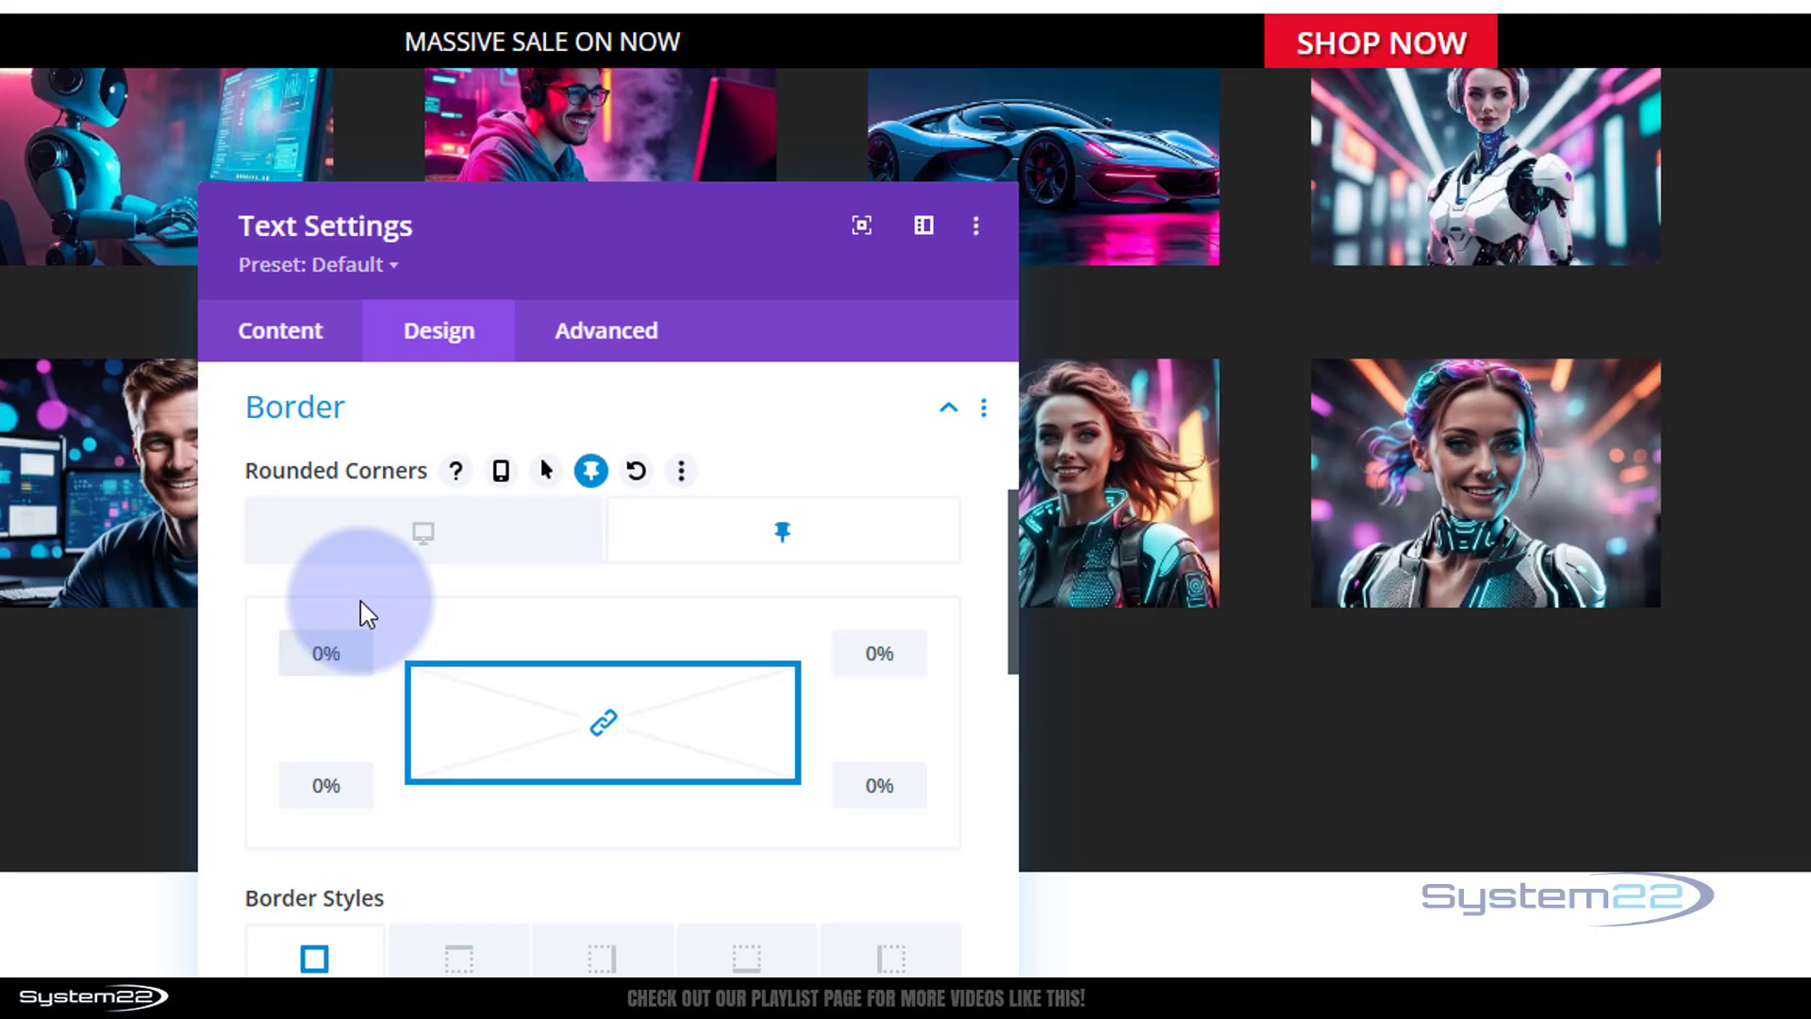
pyautogui.scroll(4, 17, 510)
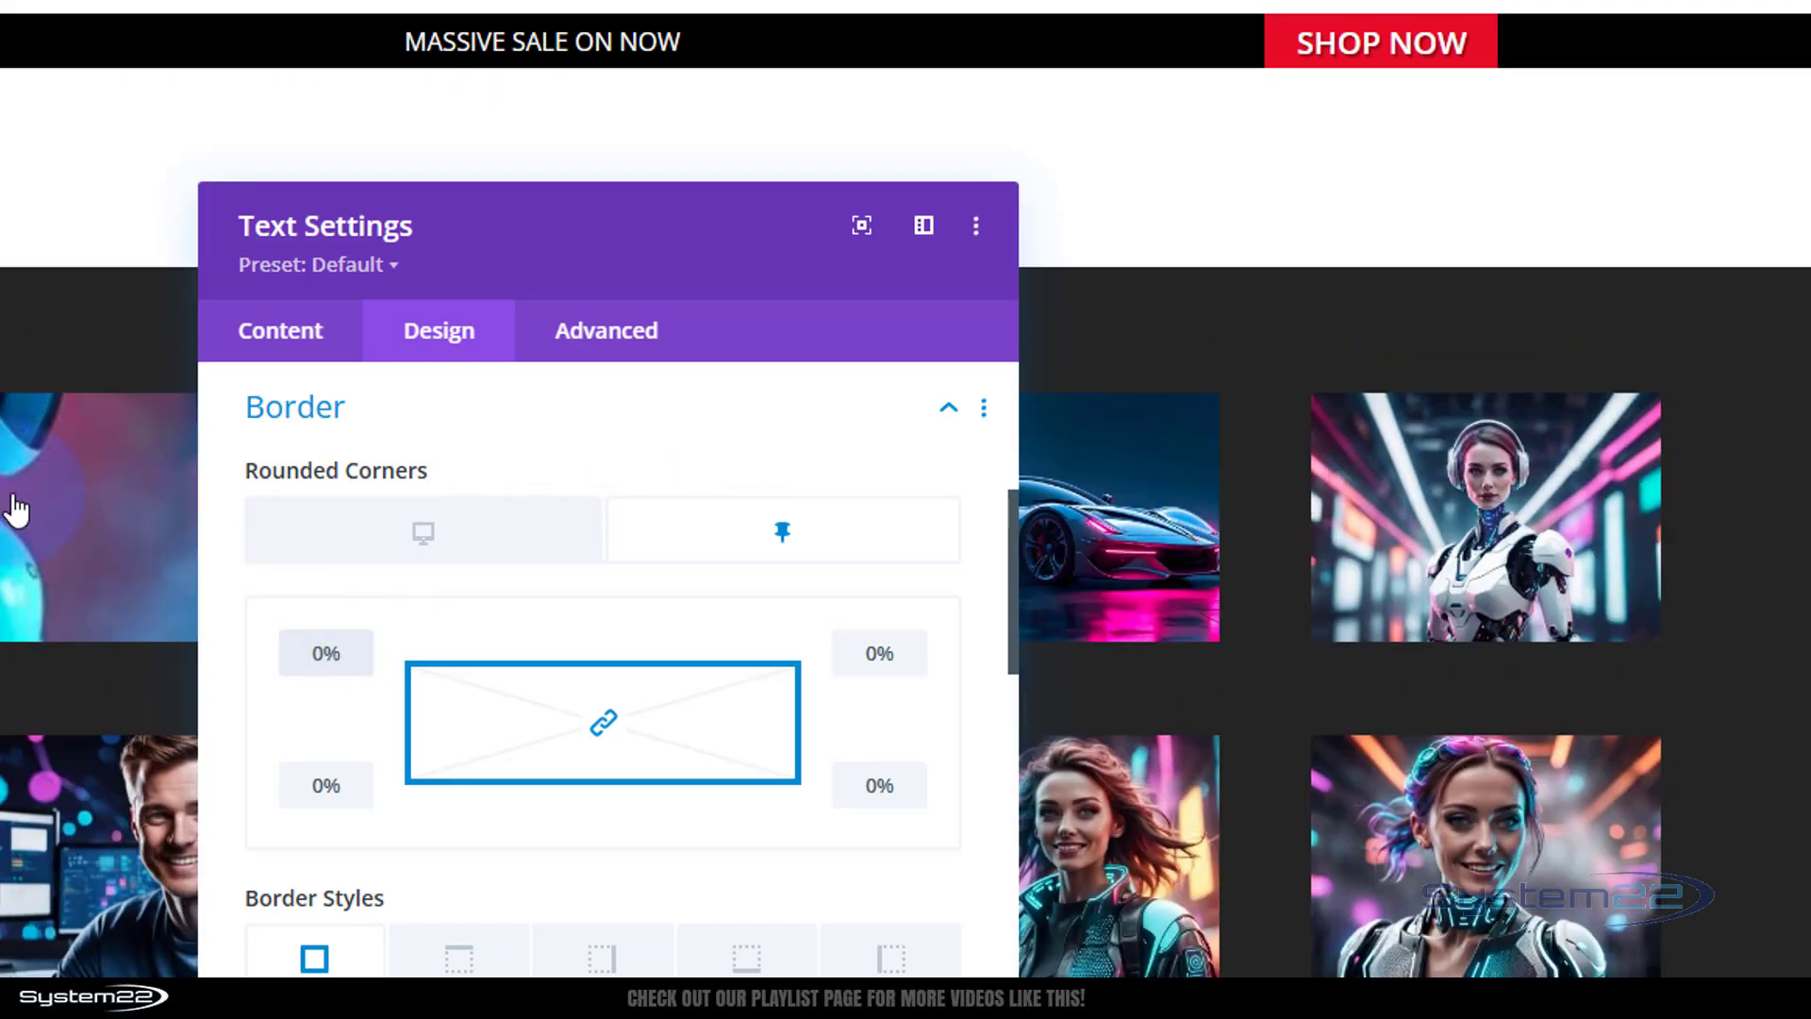
pyautogui.scroll(-5, 17, 510)
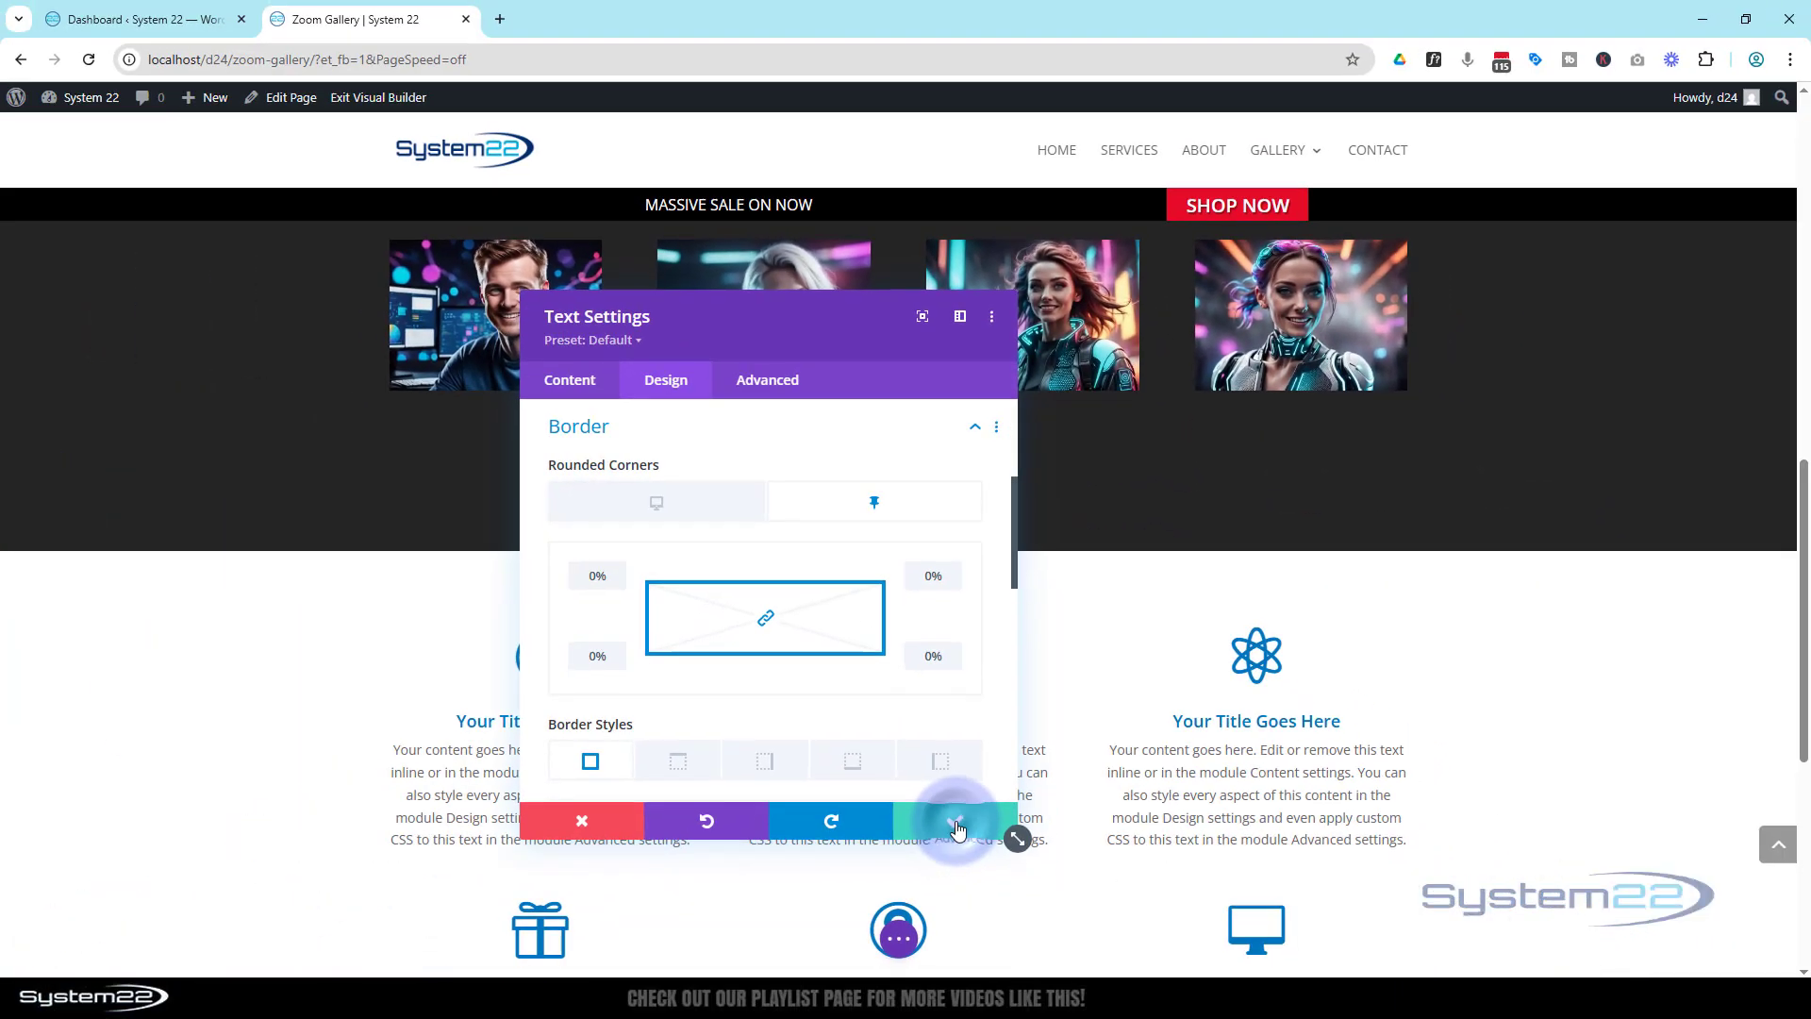
pyautogui.click(958, 830)
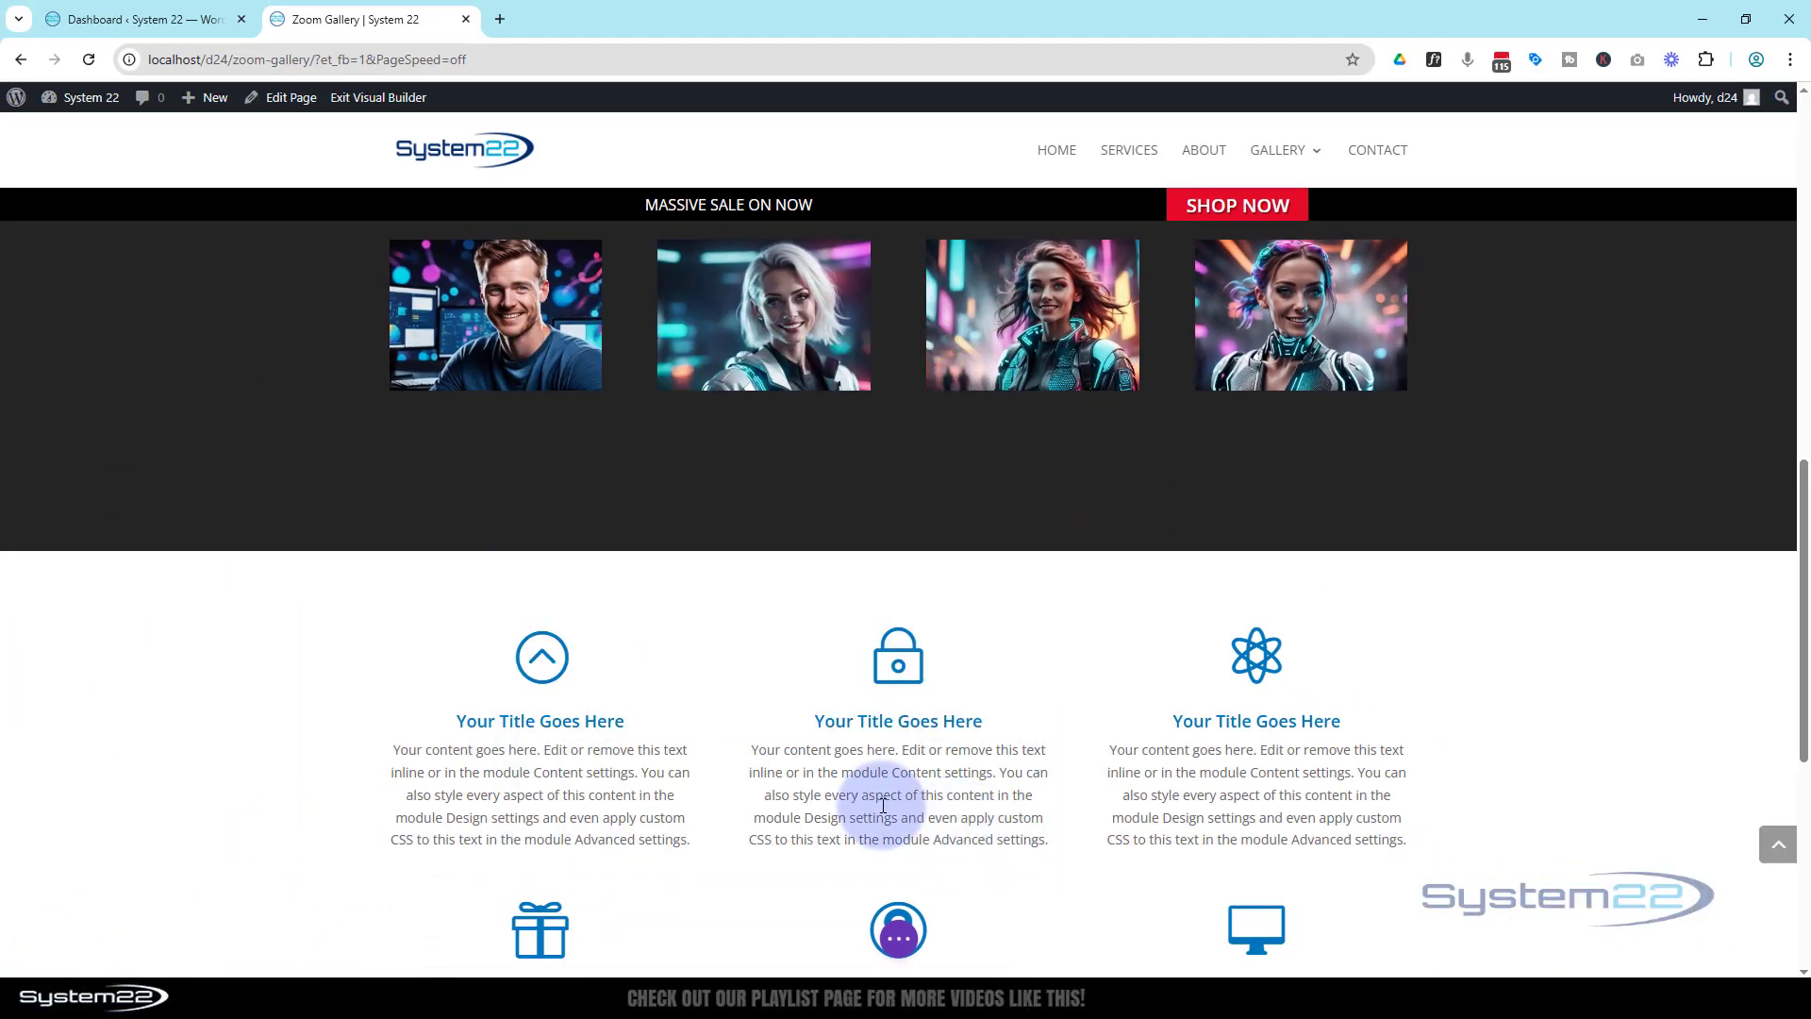
# Reopen the Shop Now module's spacing settings, set the top padding to 60px, and switch the margin to its sticky state
pyautogui.scroll(7, 450, 533)
pyautogui.scroll(1, 450, 533)
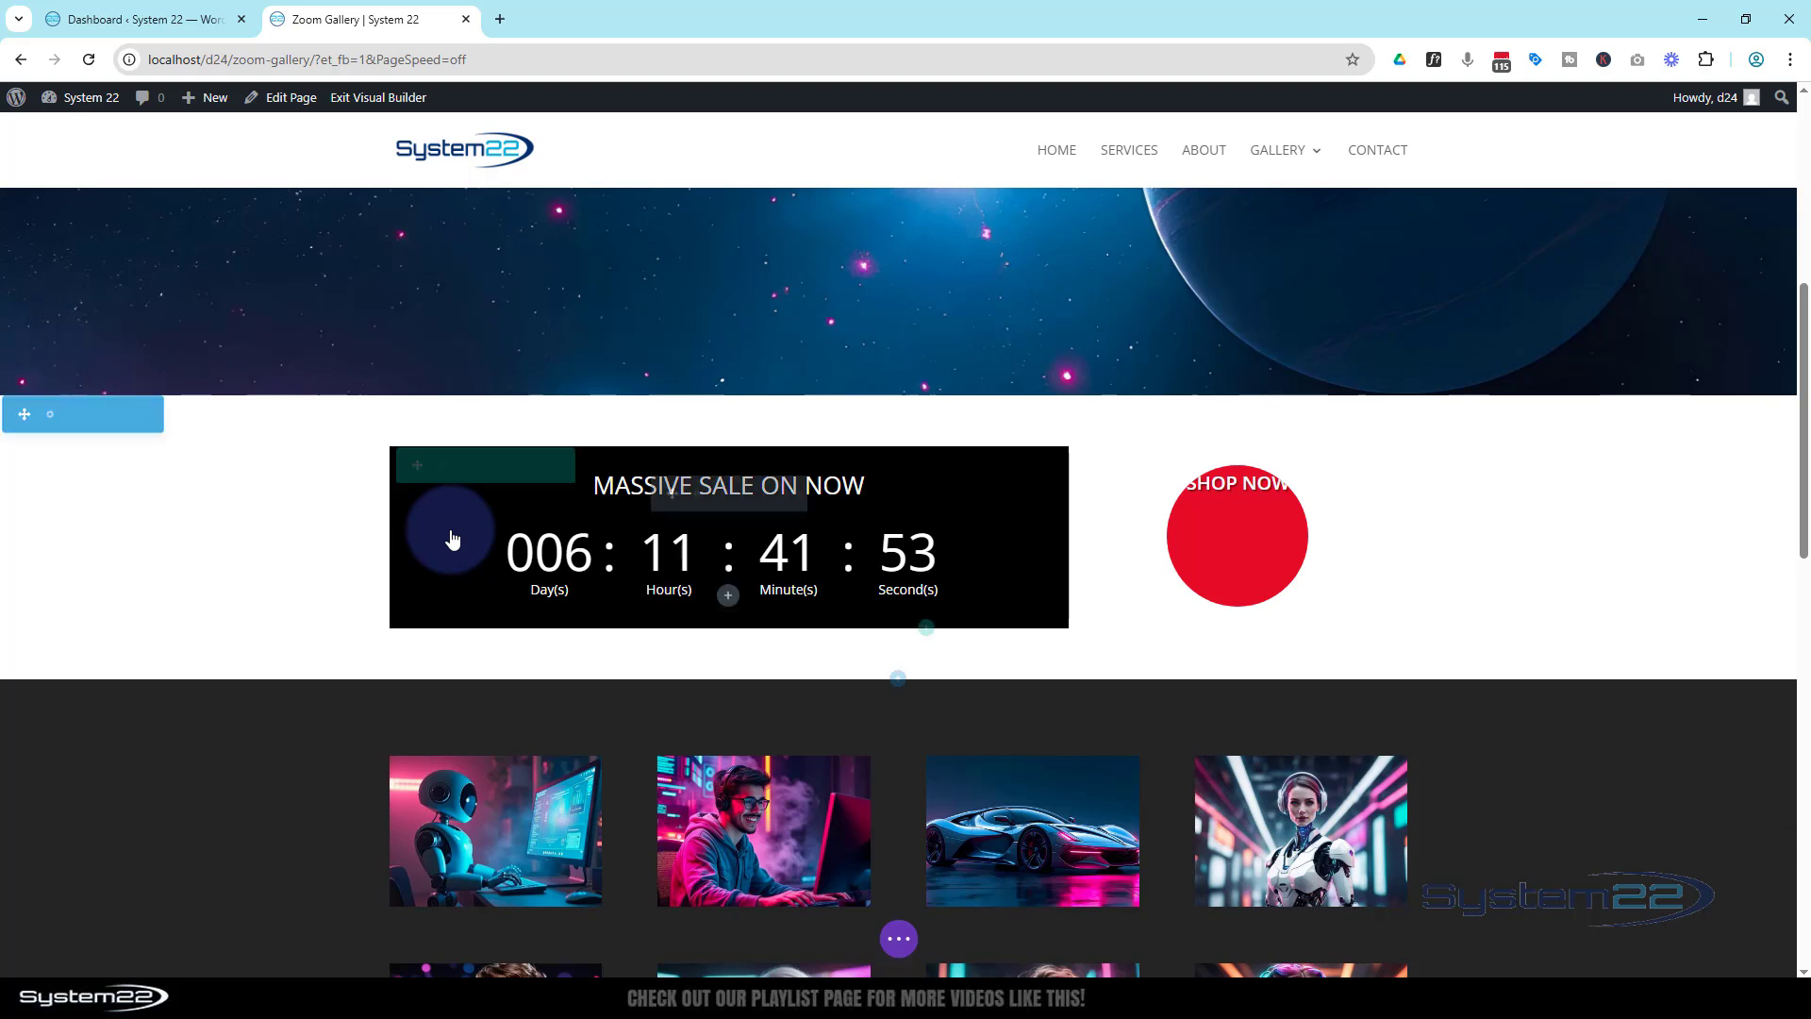
pyautogui.moveTo(1206, 514)
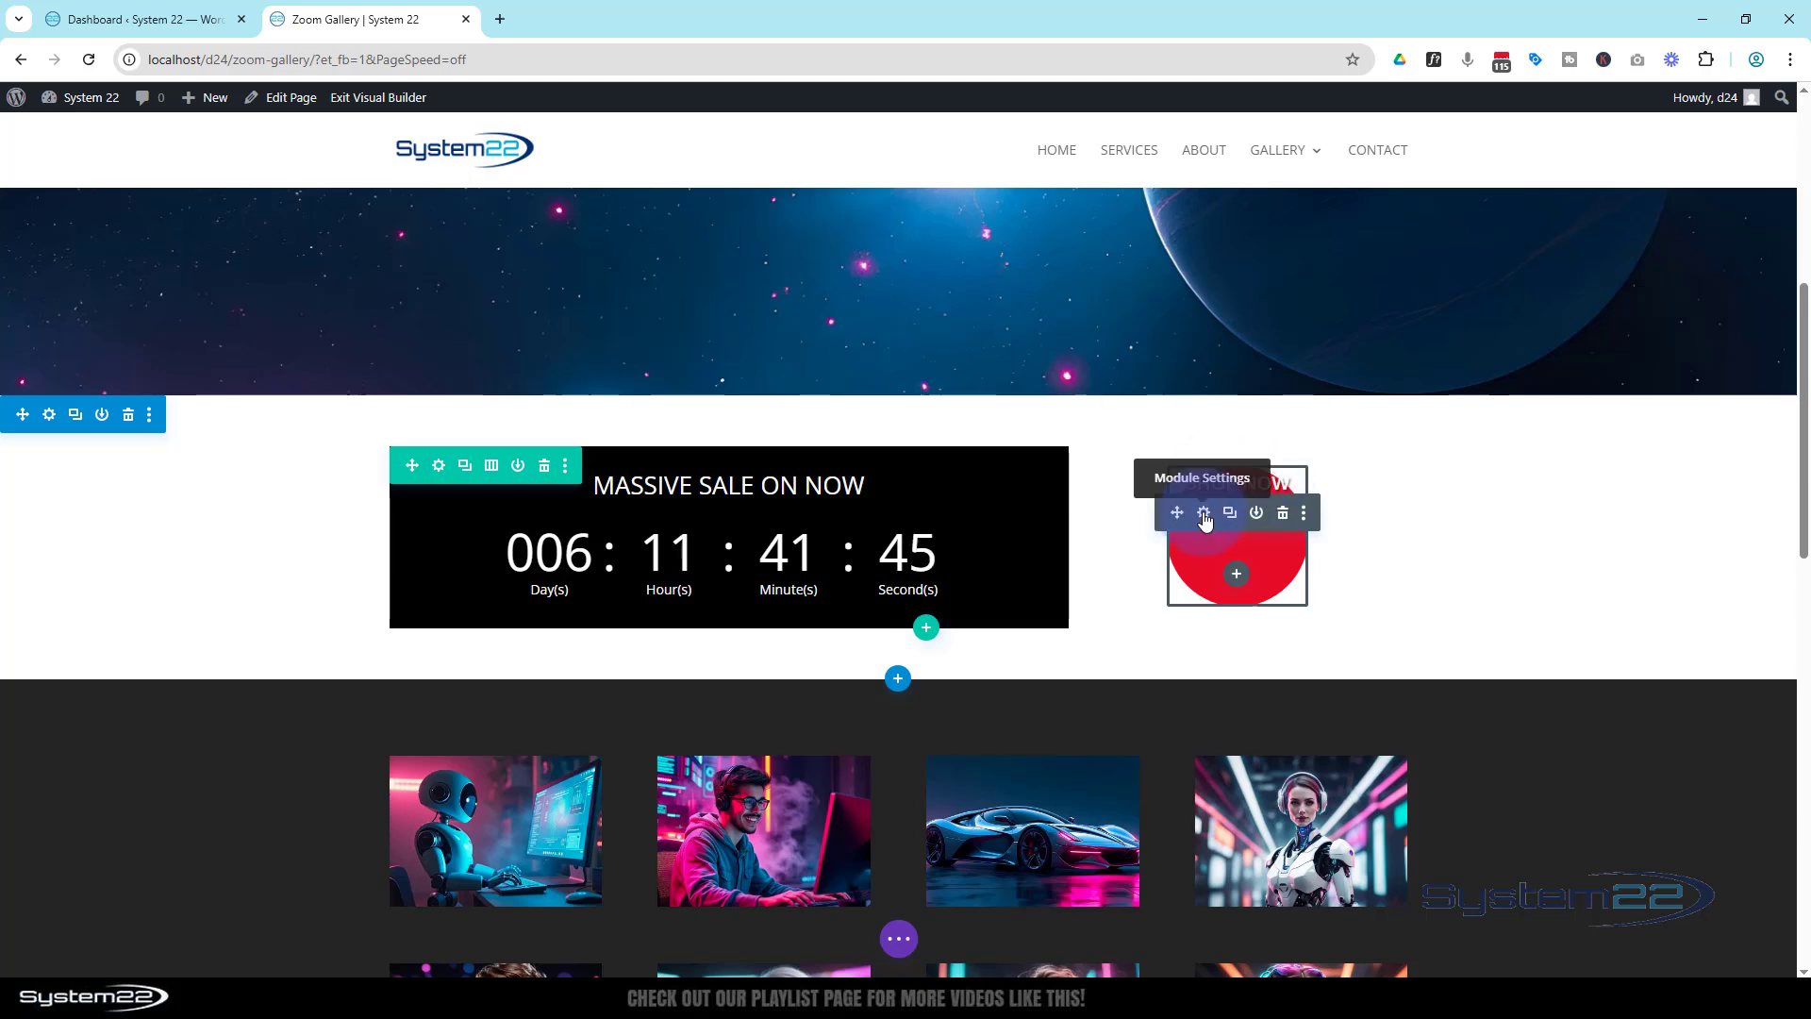
pyautogui.click(1203, 514)
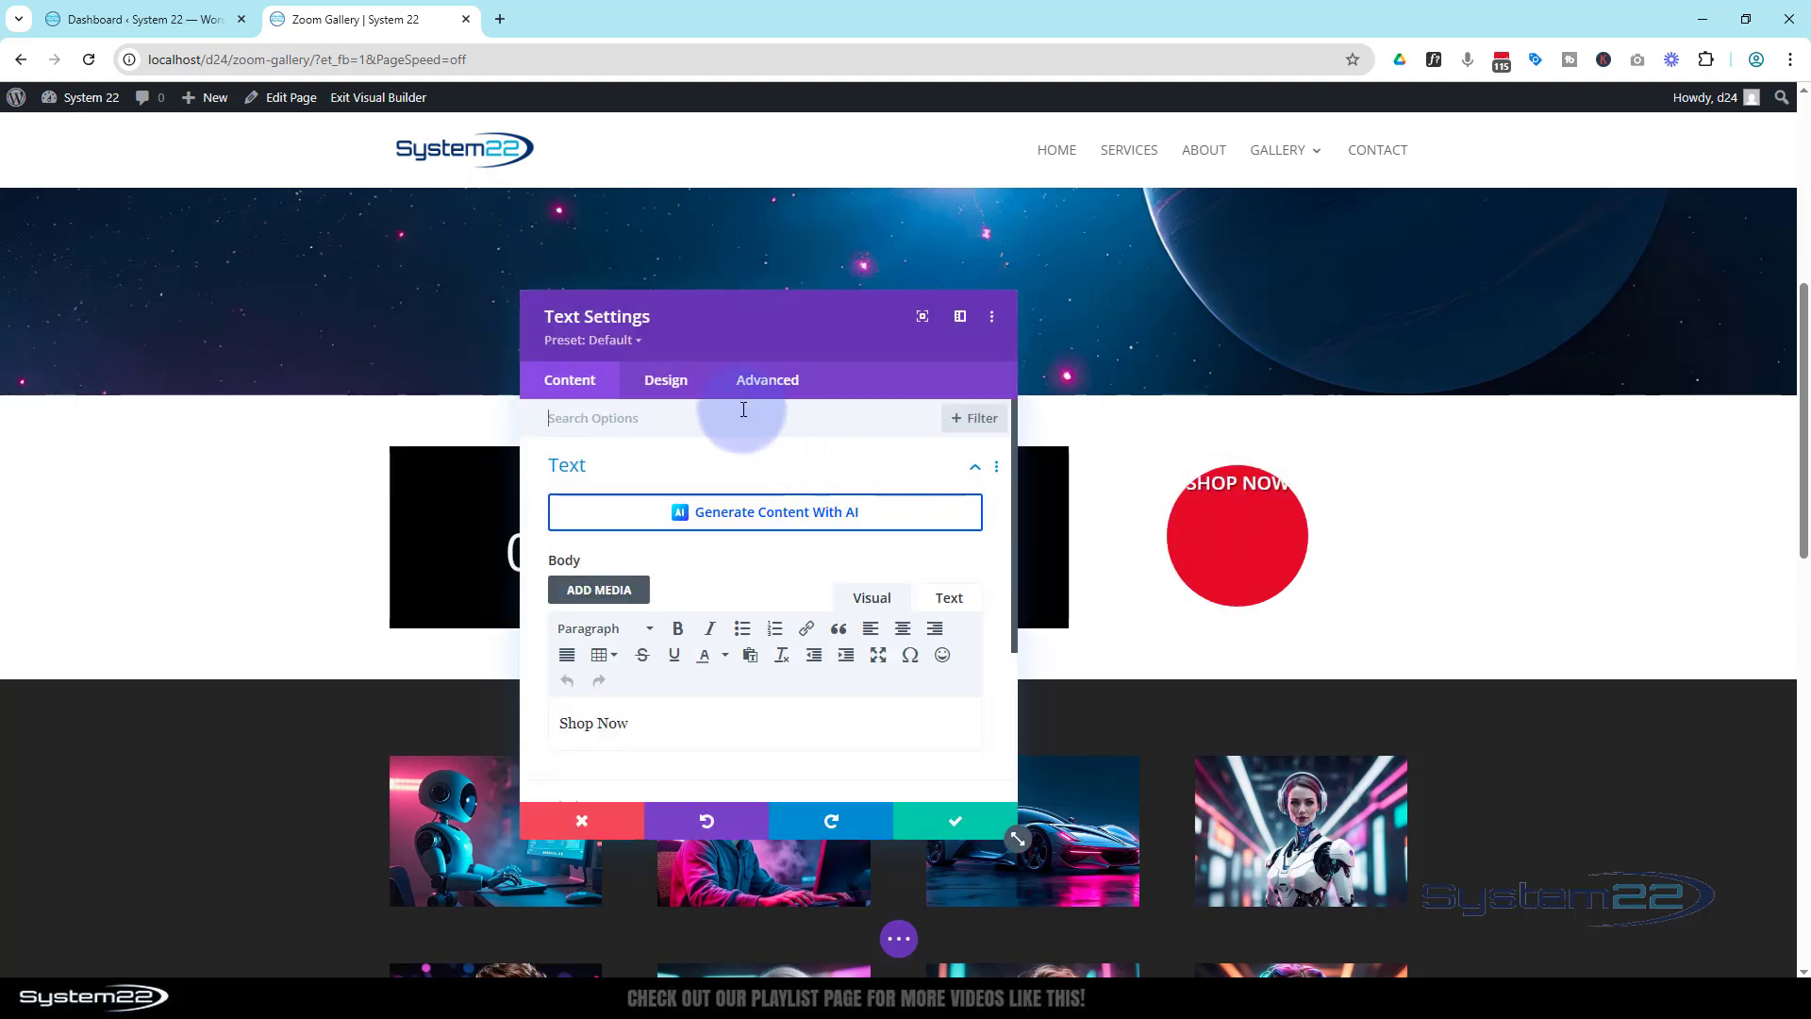
pyautogui.click(682, 388)
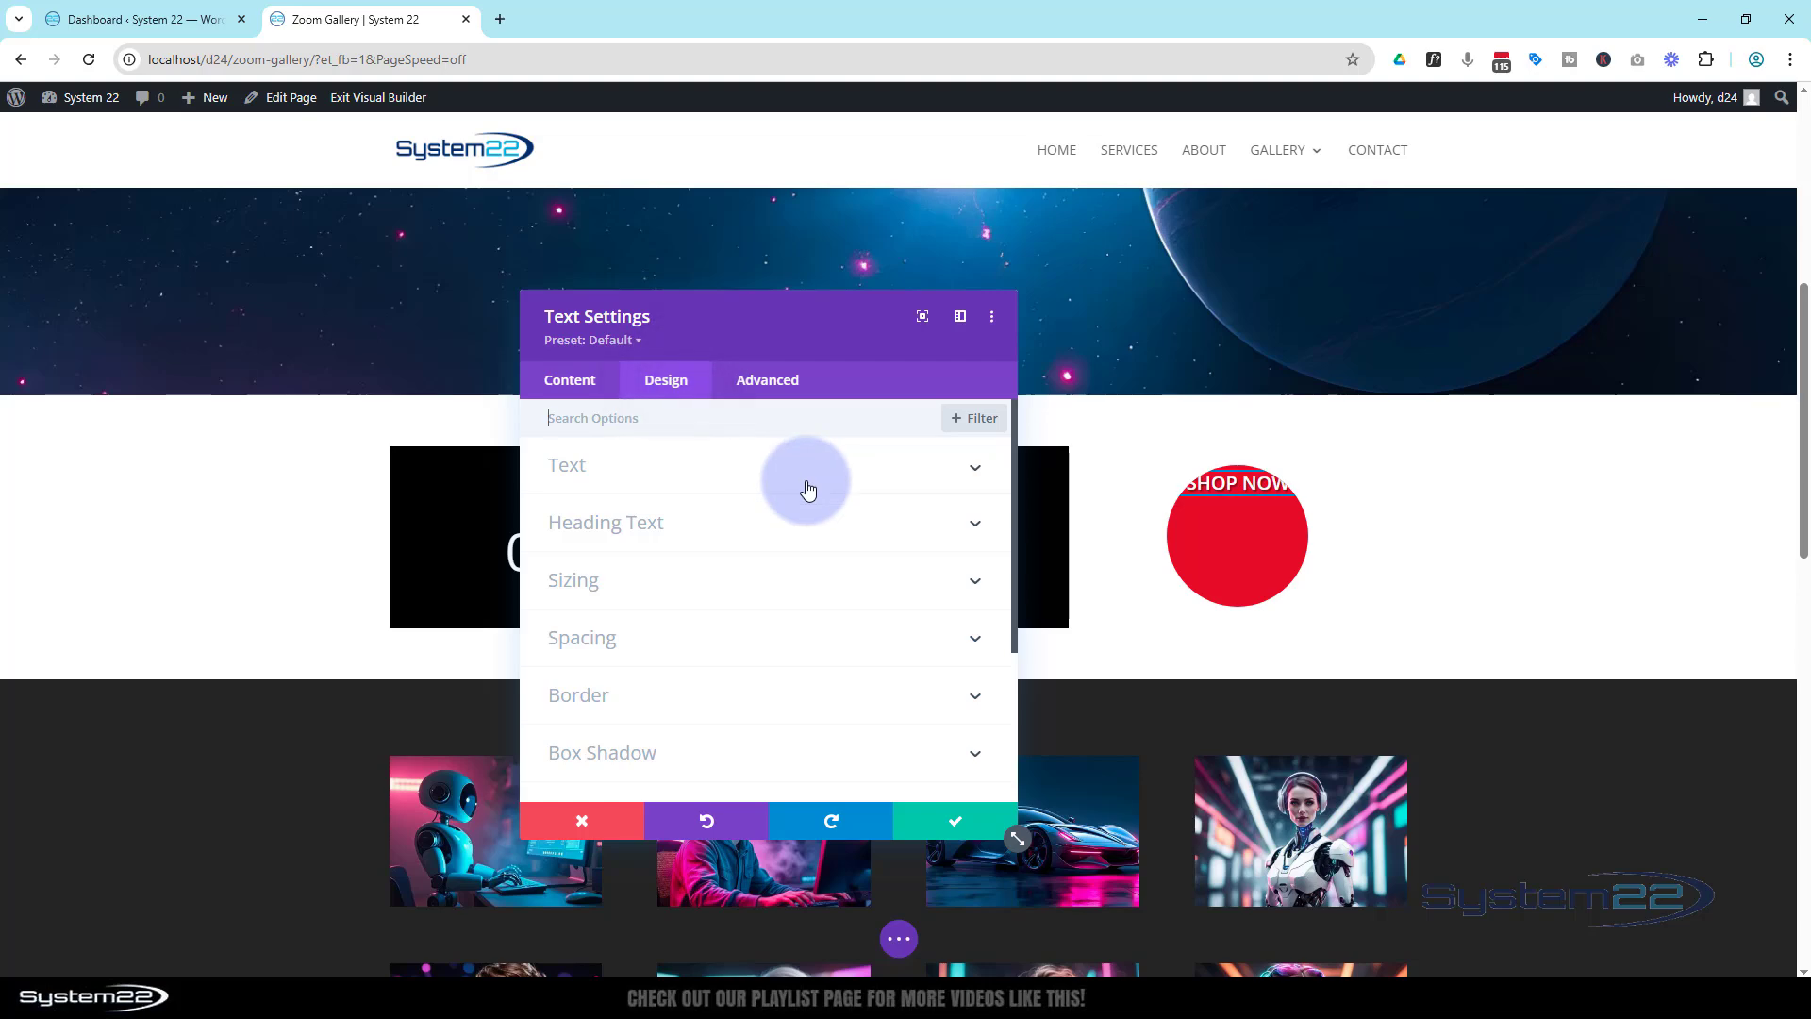
pyautogui.click(754, 627)
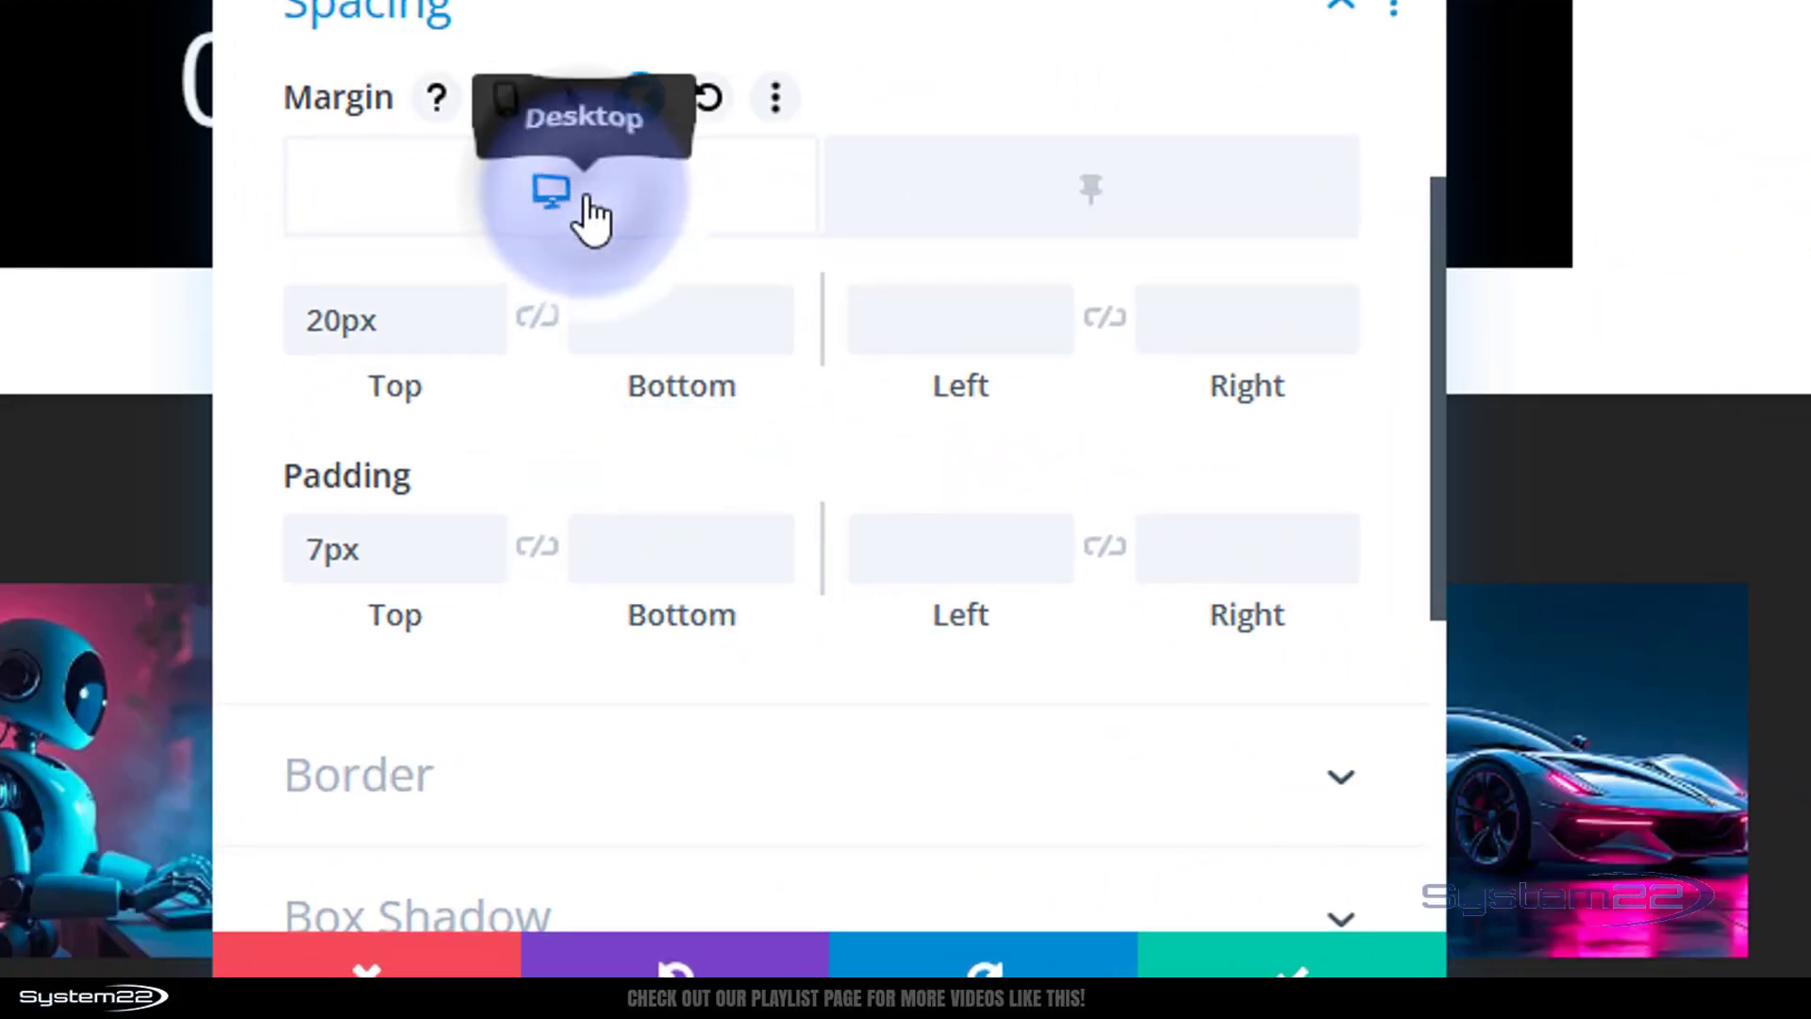
pyautogui.moveTo(318, 549); pyautogui.dragTo(280, 564)
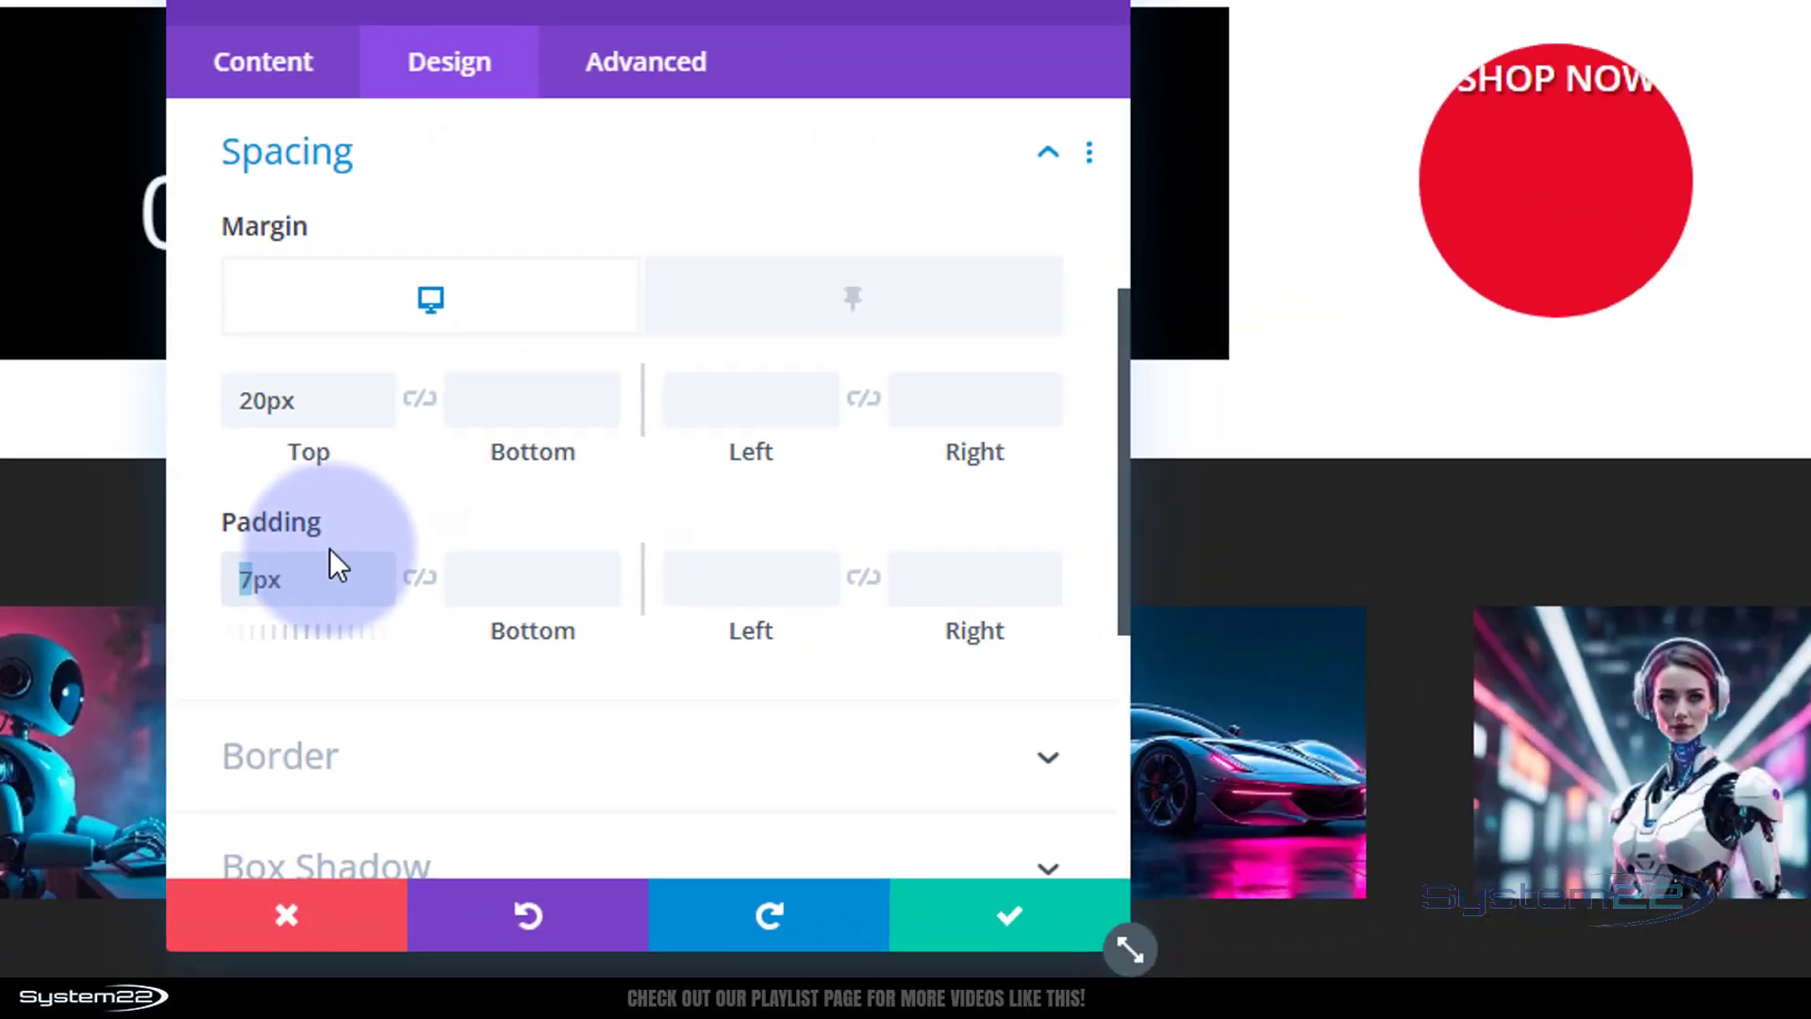
pyautogui.write('60')
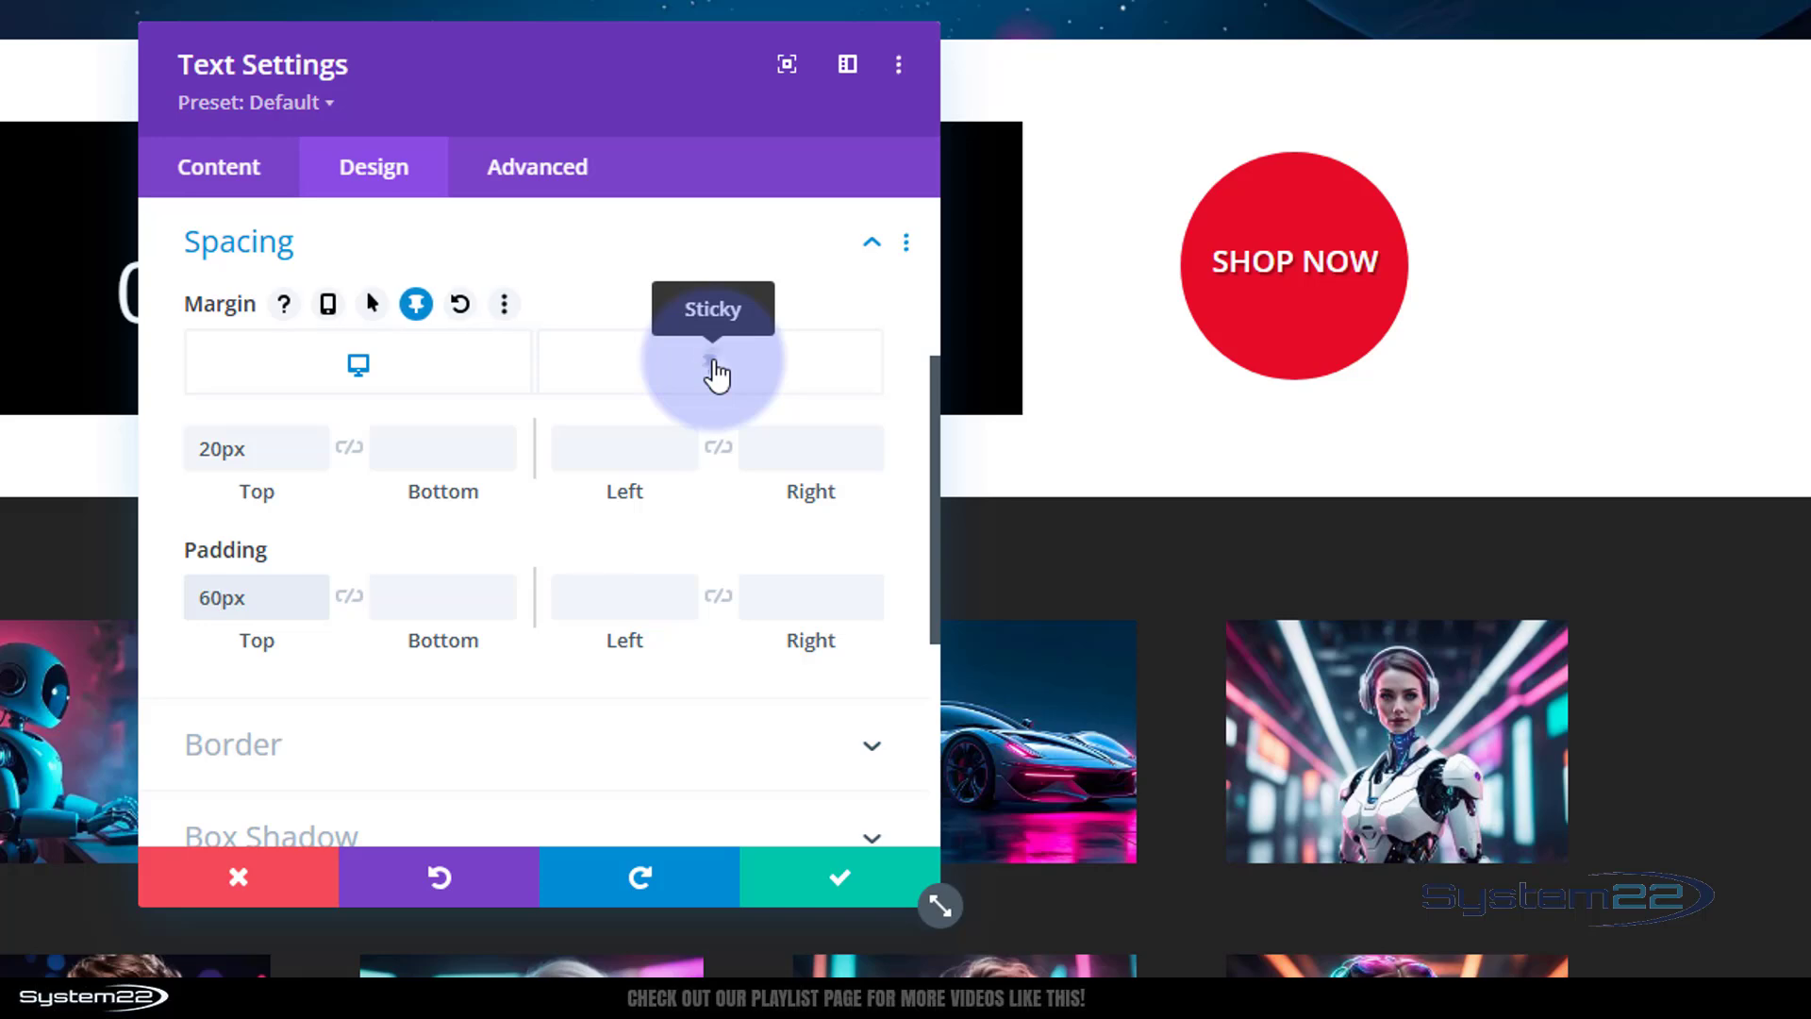
pyautogui.click(717, 375)
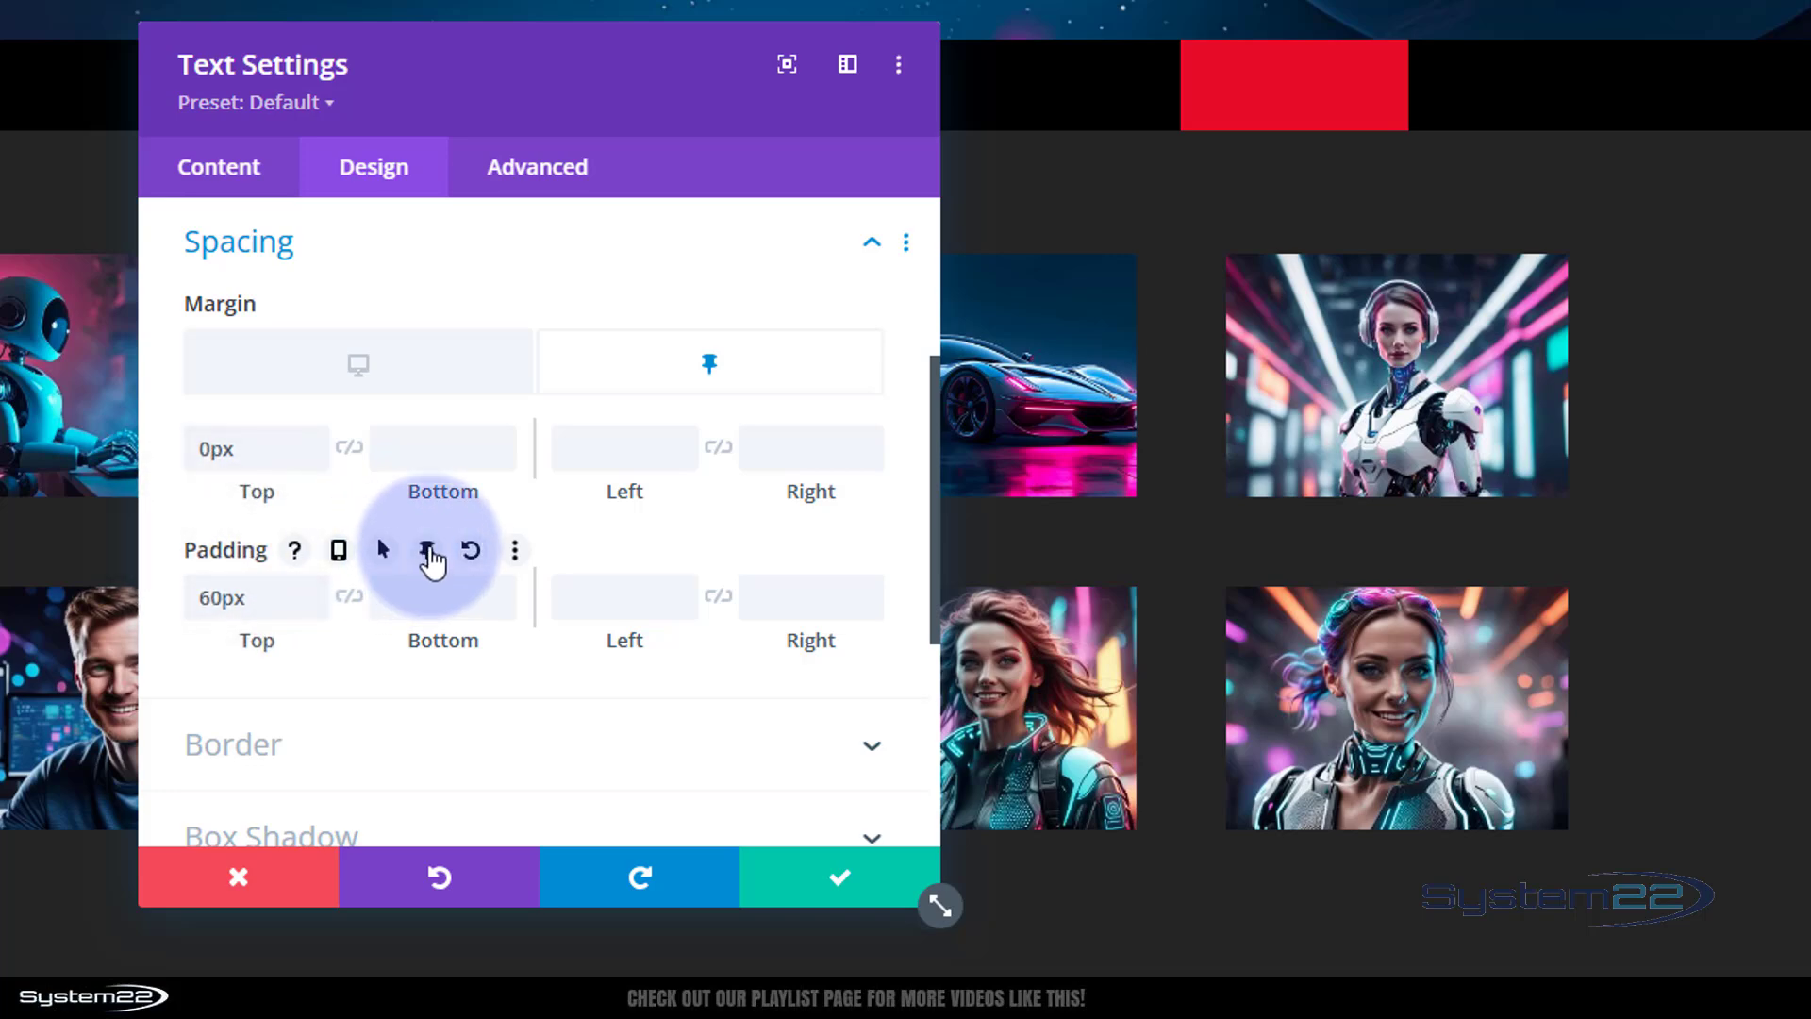
# Set the Shop Now module's top padding to 7px for the sticky state and save the module
pyautogui.click(427, 552)
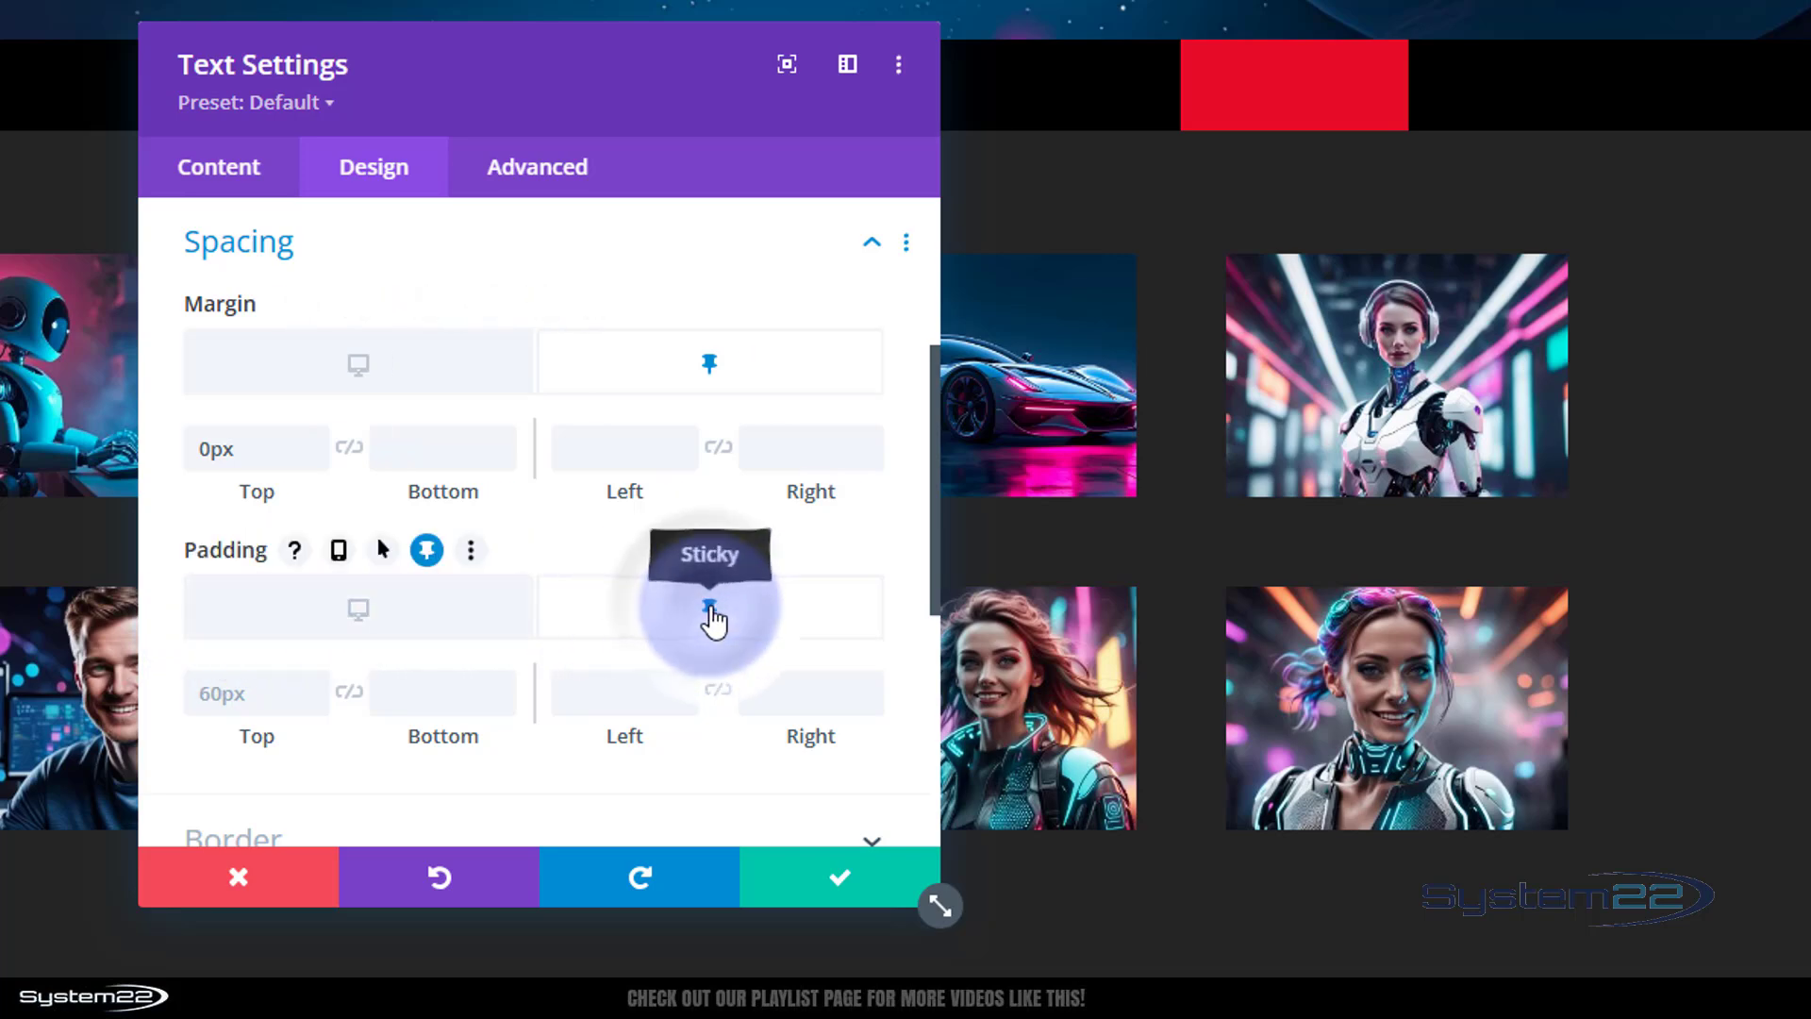
pyautogui.click(236, 688)
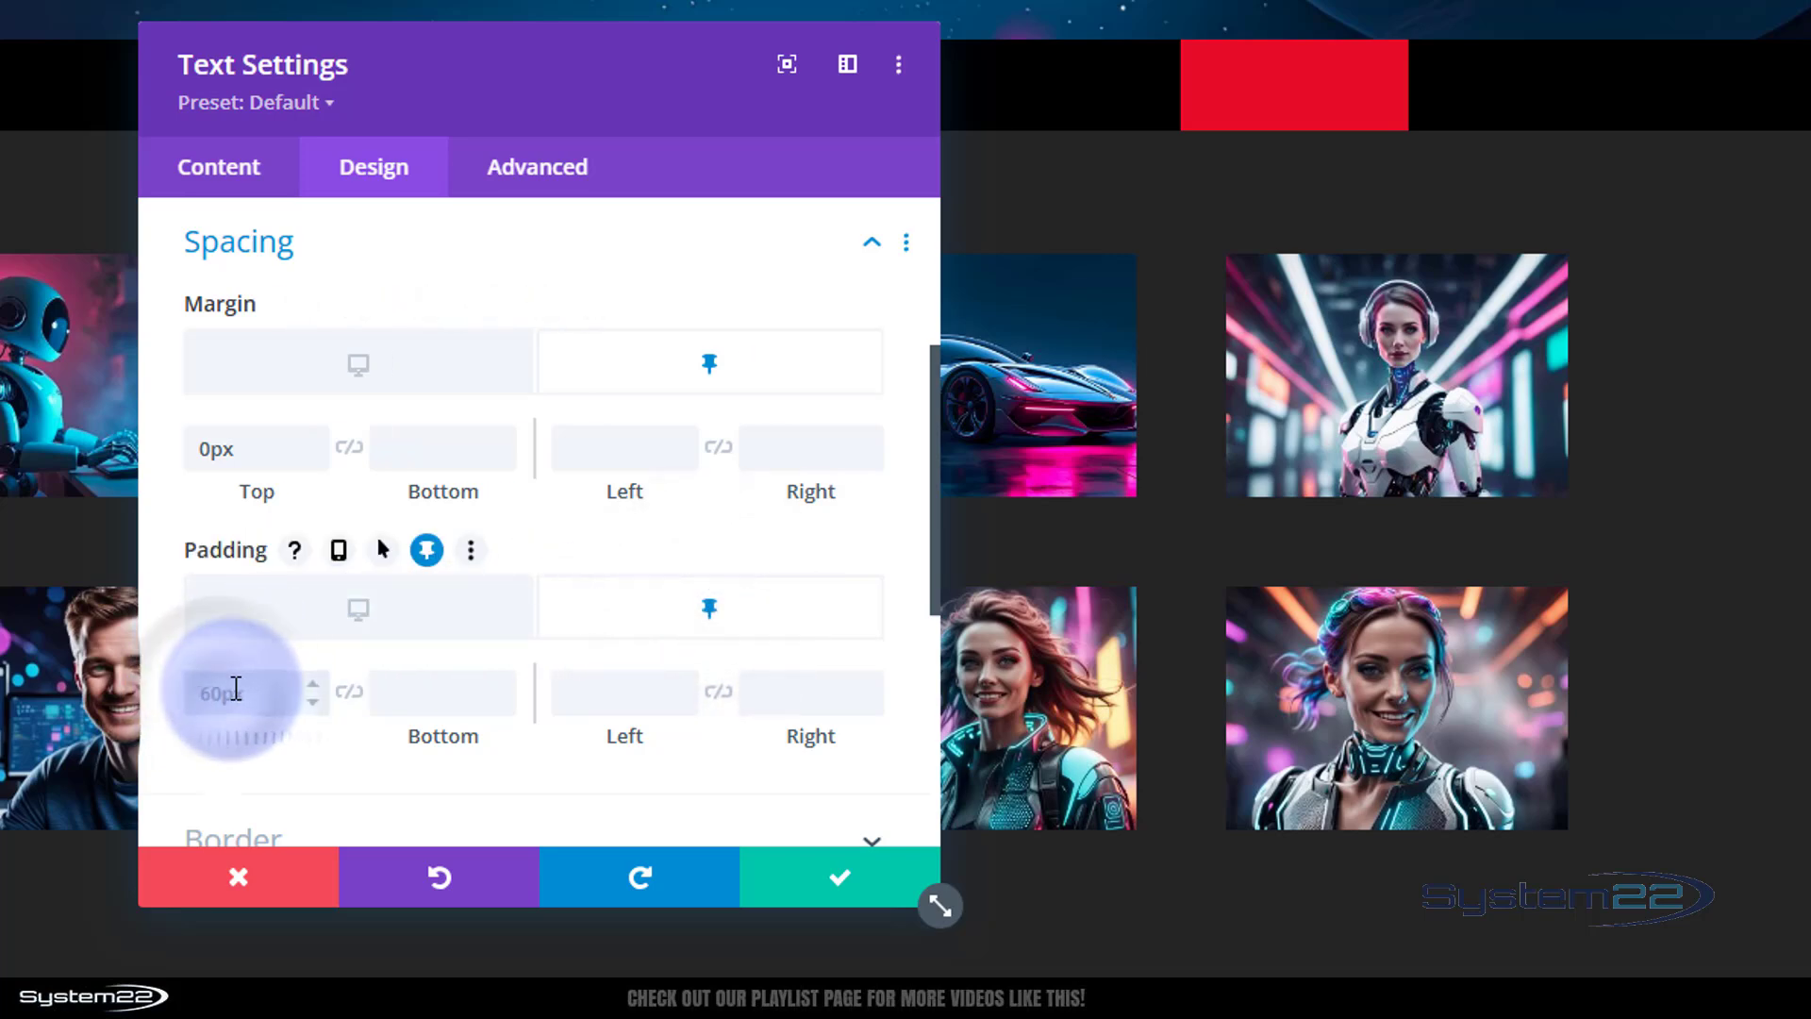
pyautogui.write('7')
pyautogui.click(618, 793)
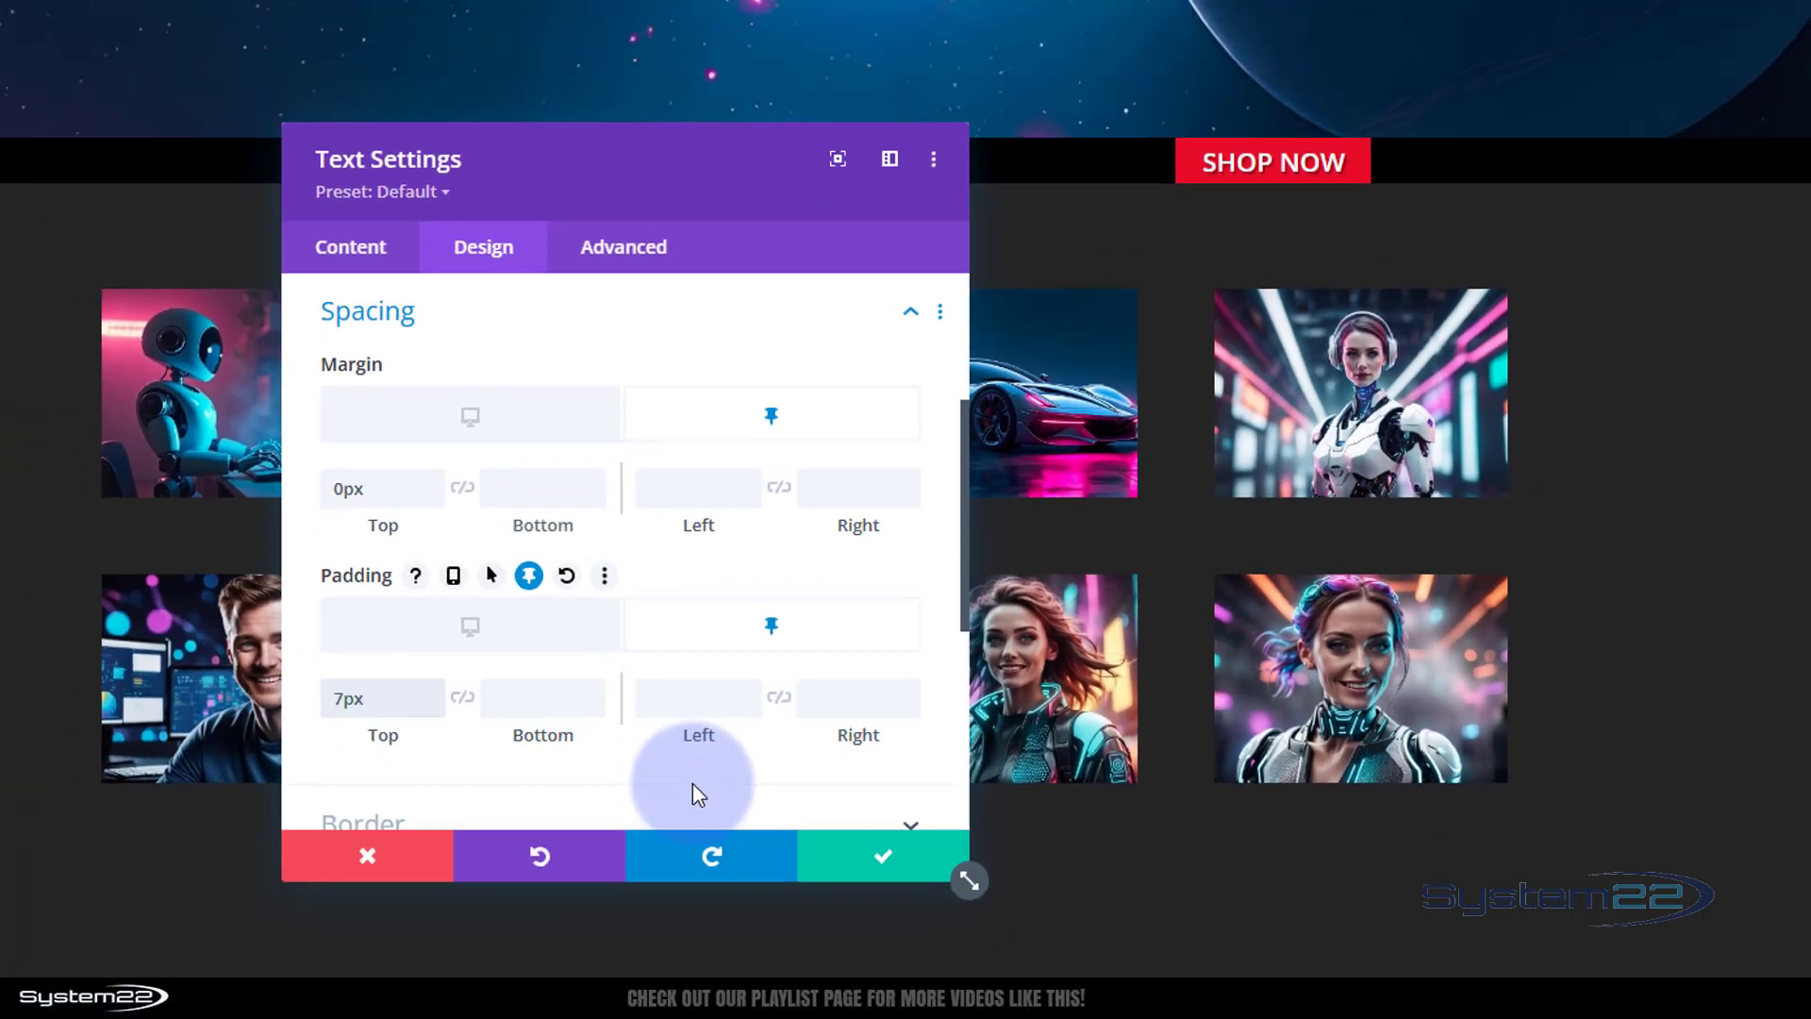
pyautogui.click(877, 867)
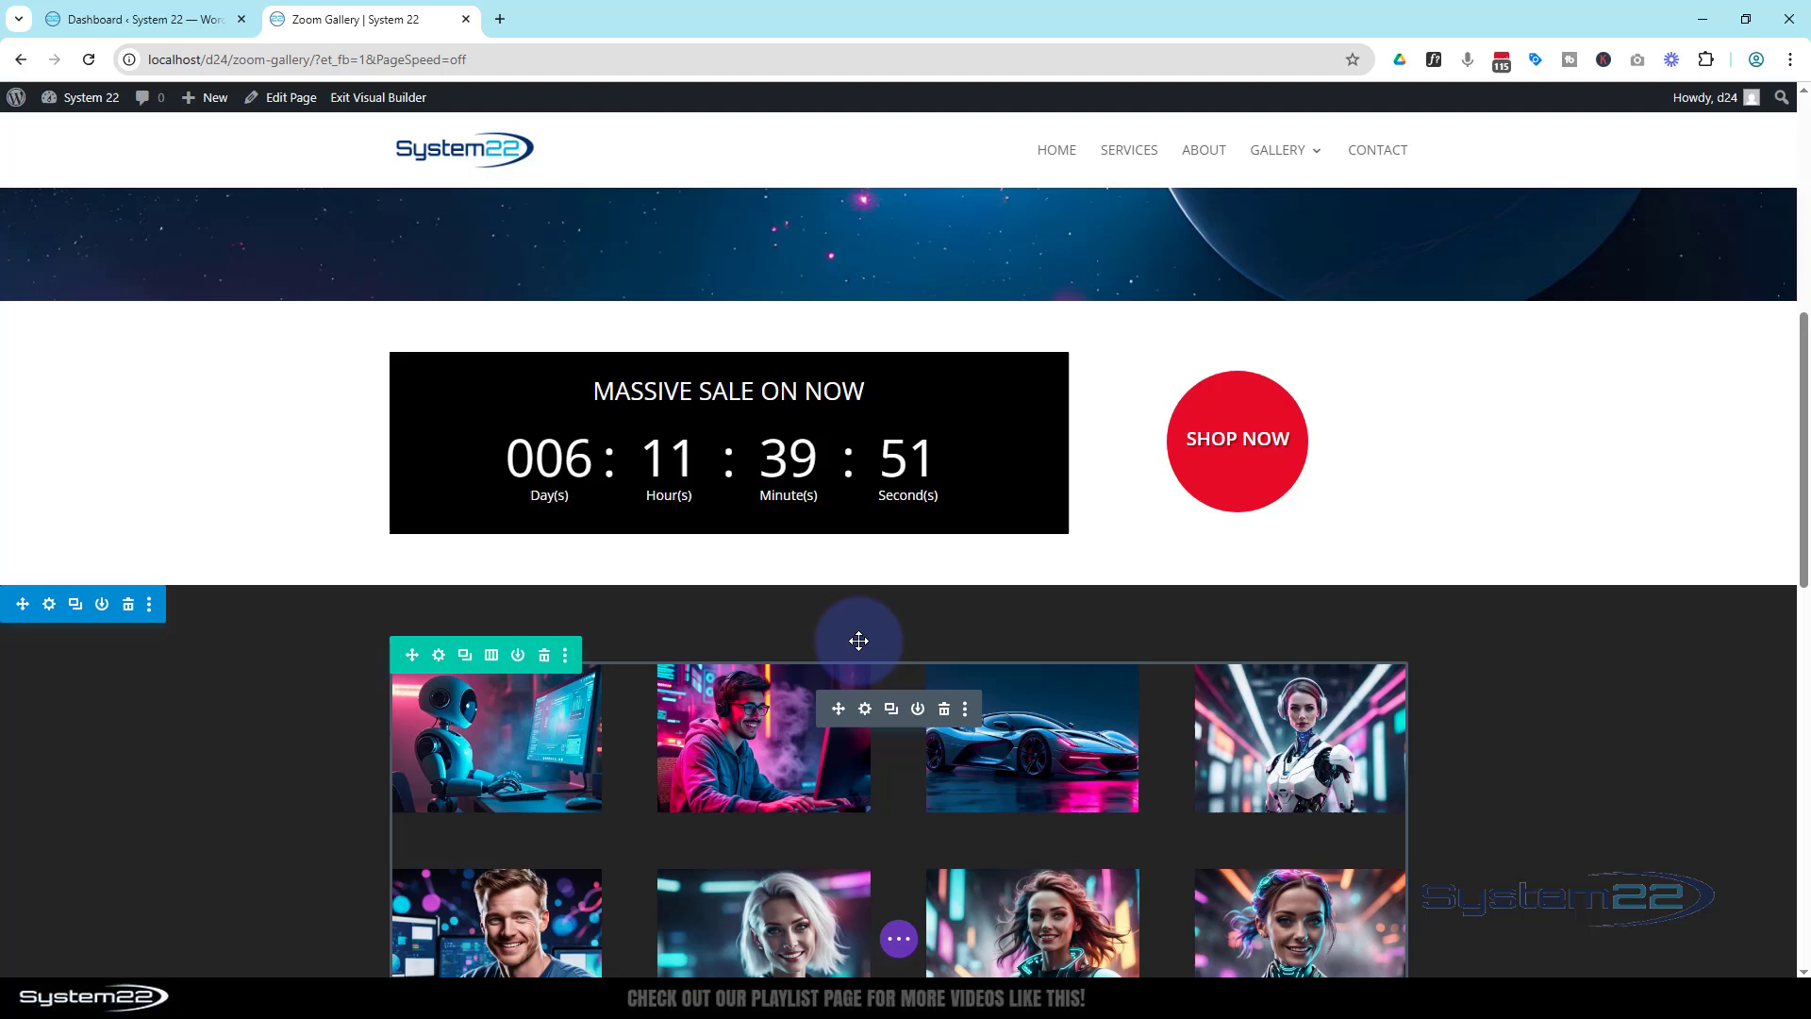
pyautogui.click(860, 649)
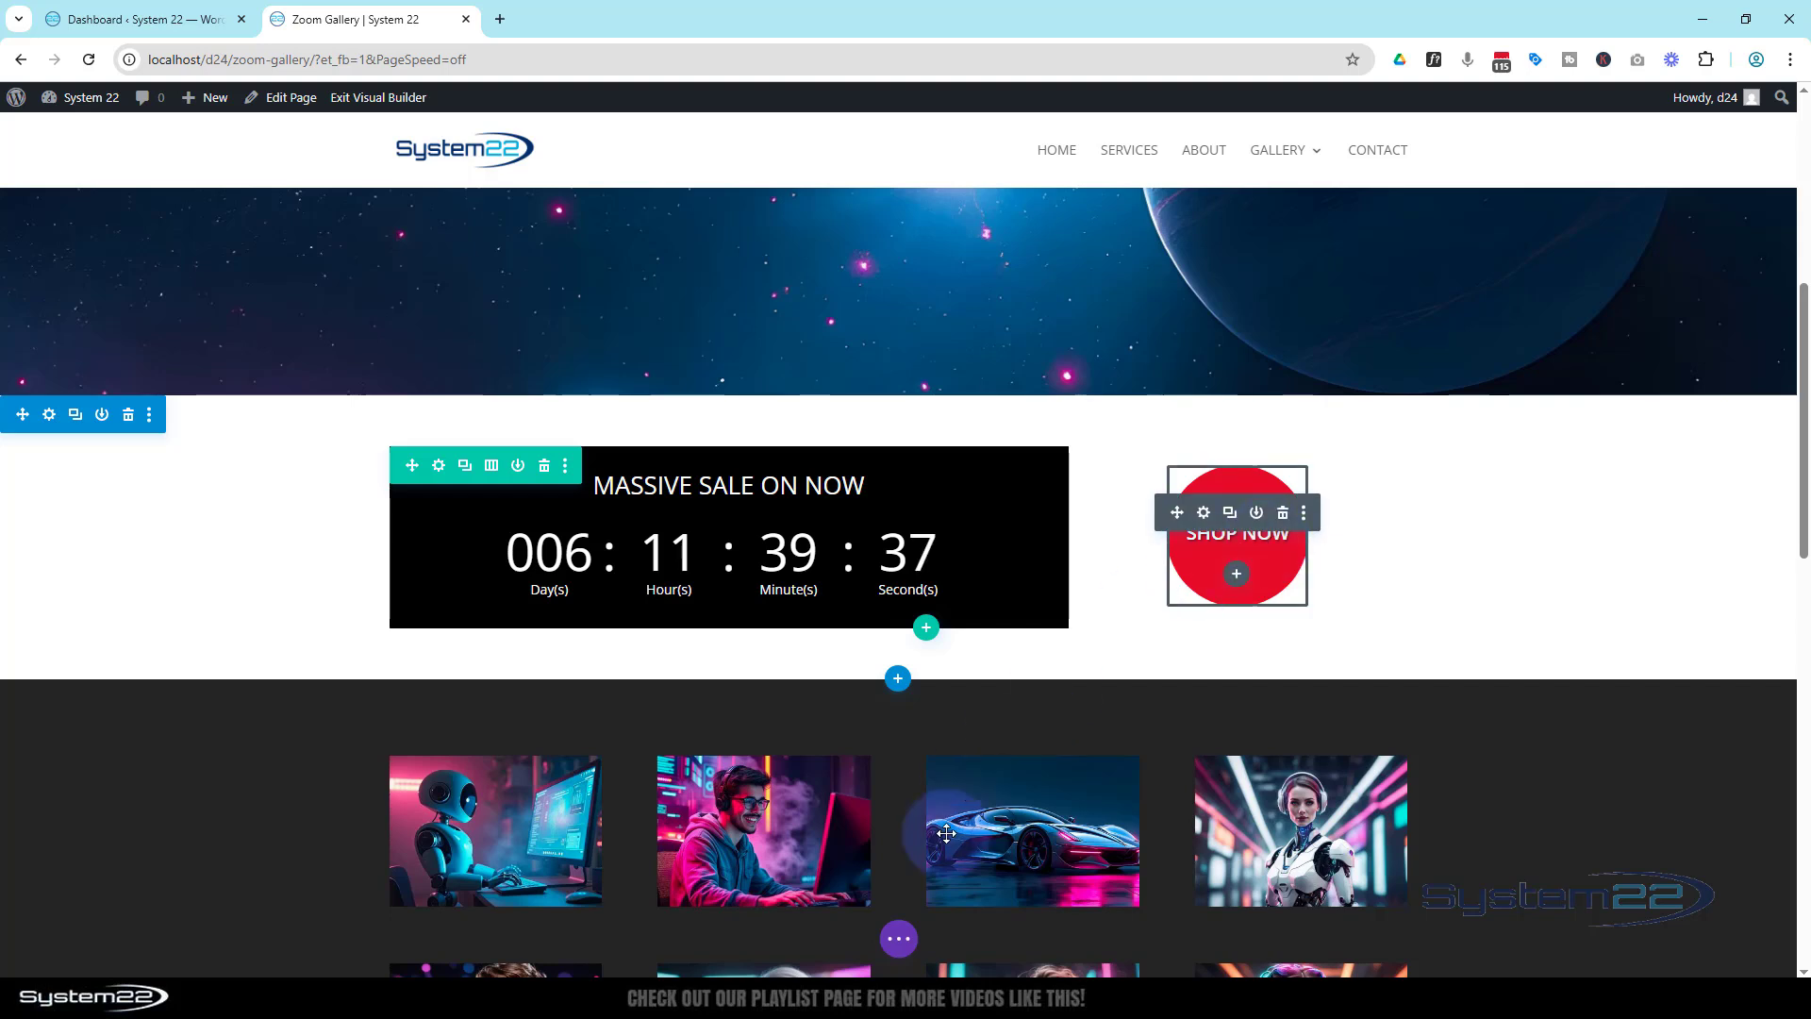
# Preview the page in tablet and phone views, checking the countdown section in its normal and sticky states
pyautogui.click(898, 938)
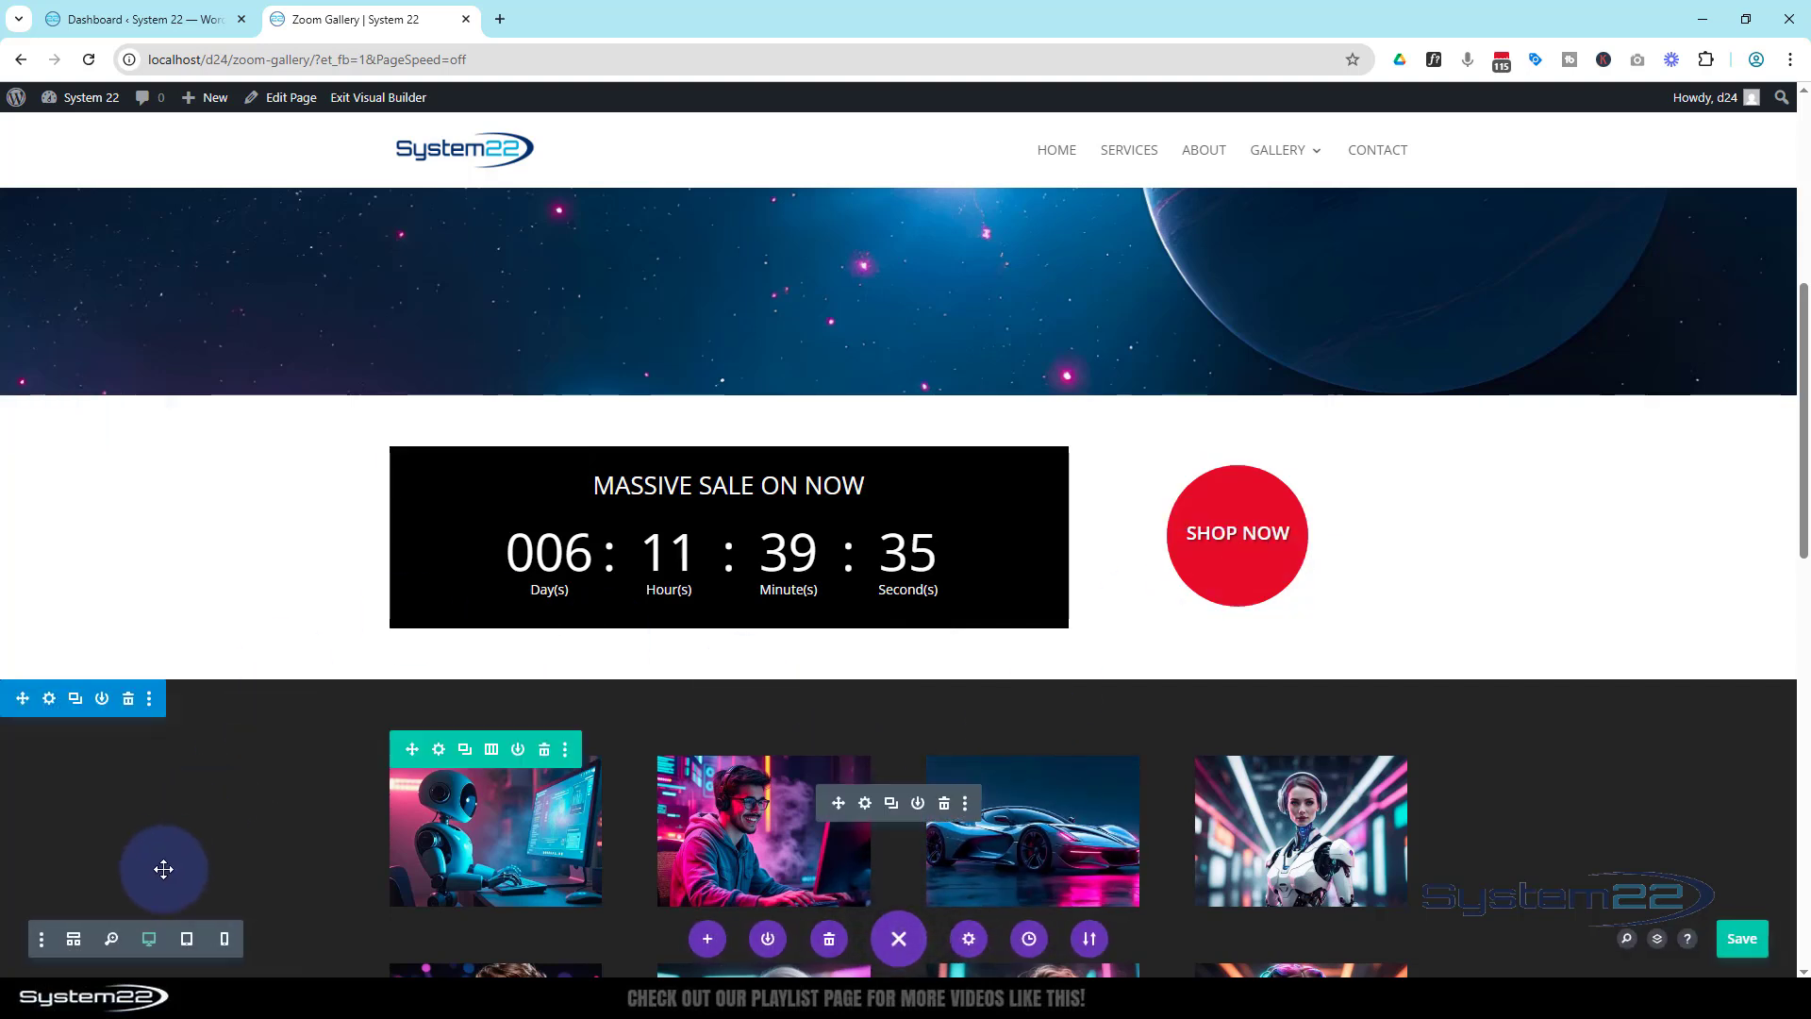
pyautogui.click(186, 939)
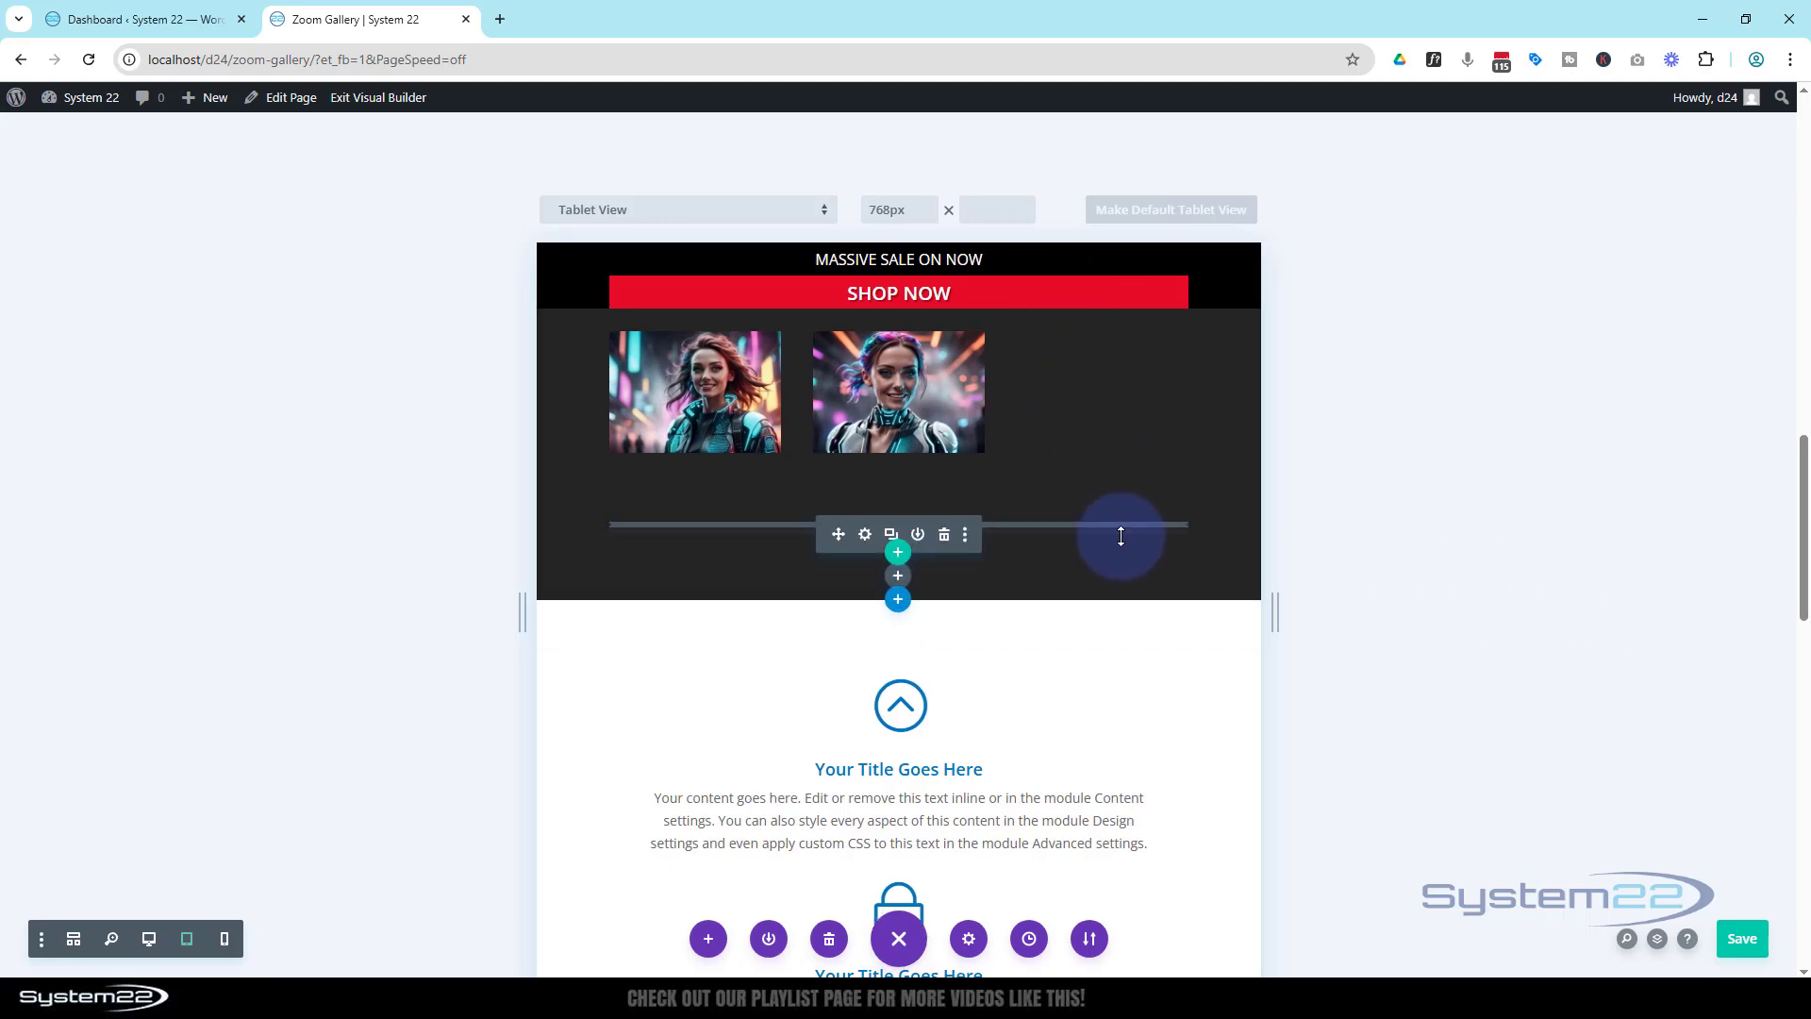
pyautogui.scroll(5, 1128, 531)
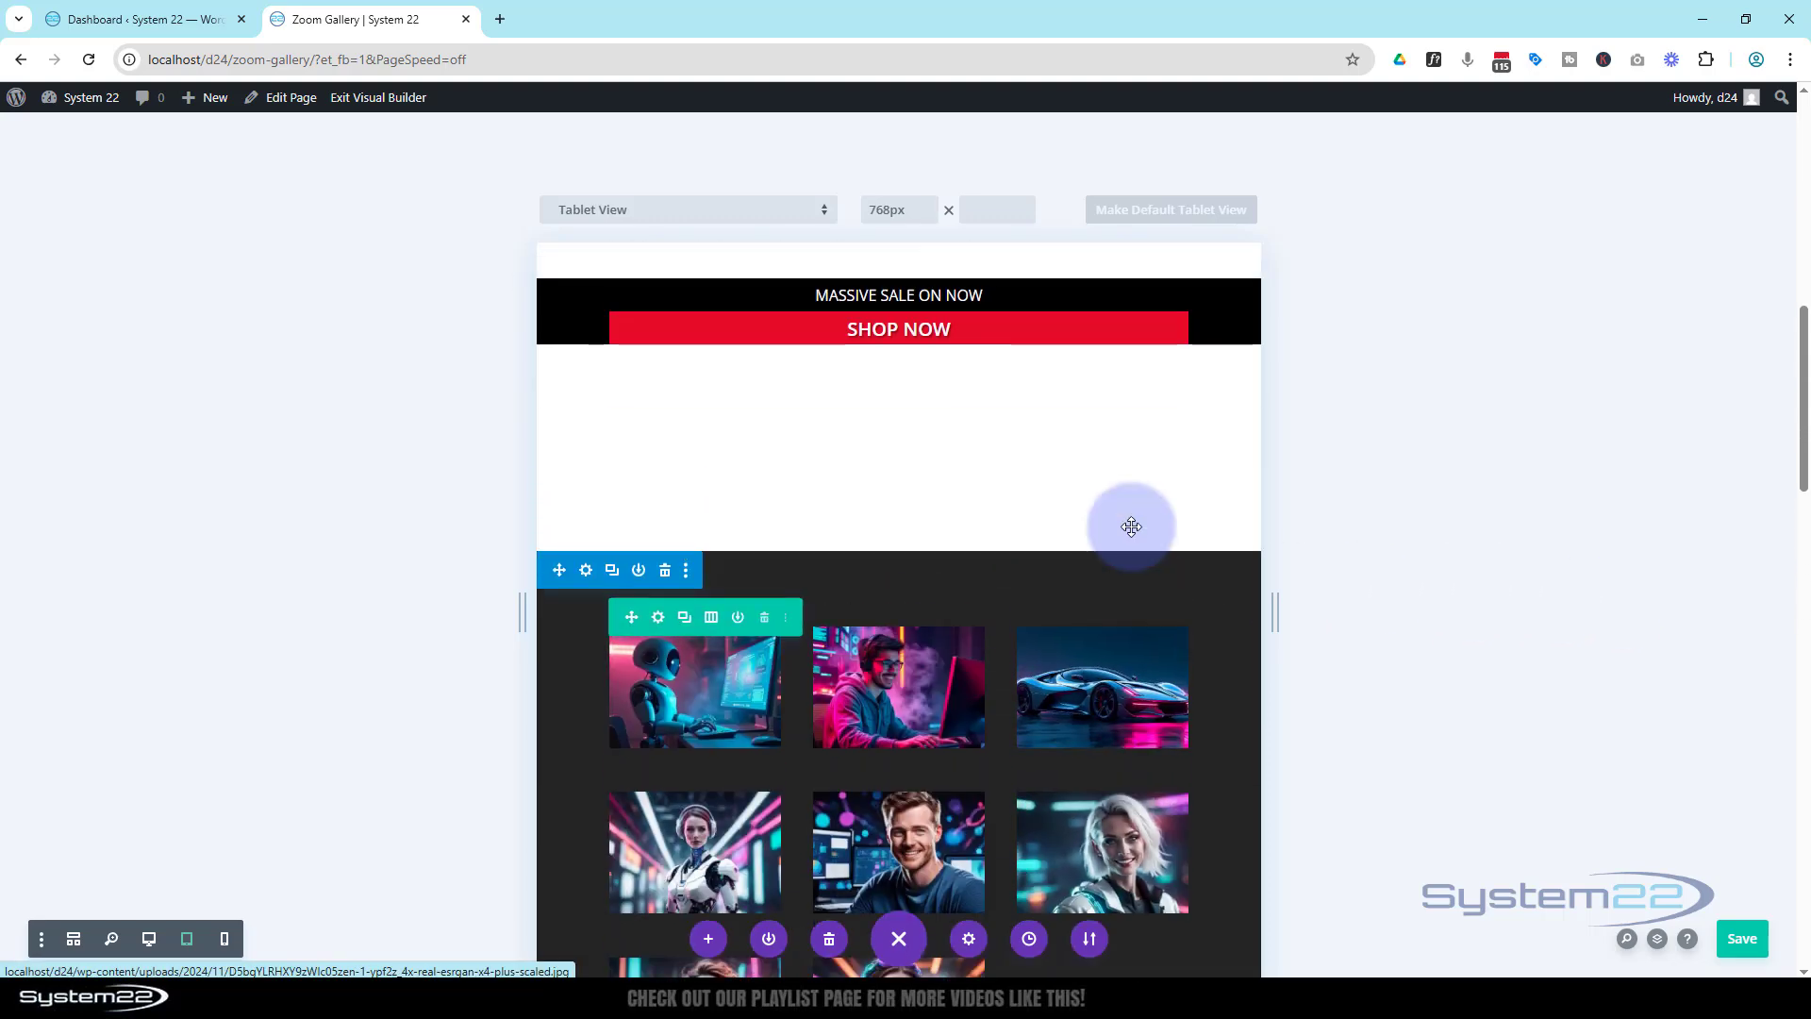
pyautogui.scroll(2, 1257, 493)
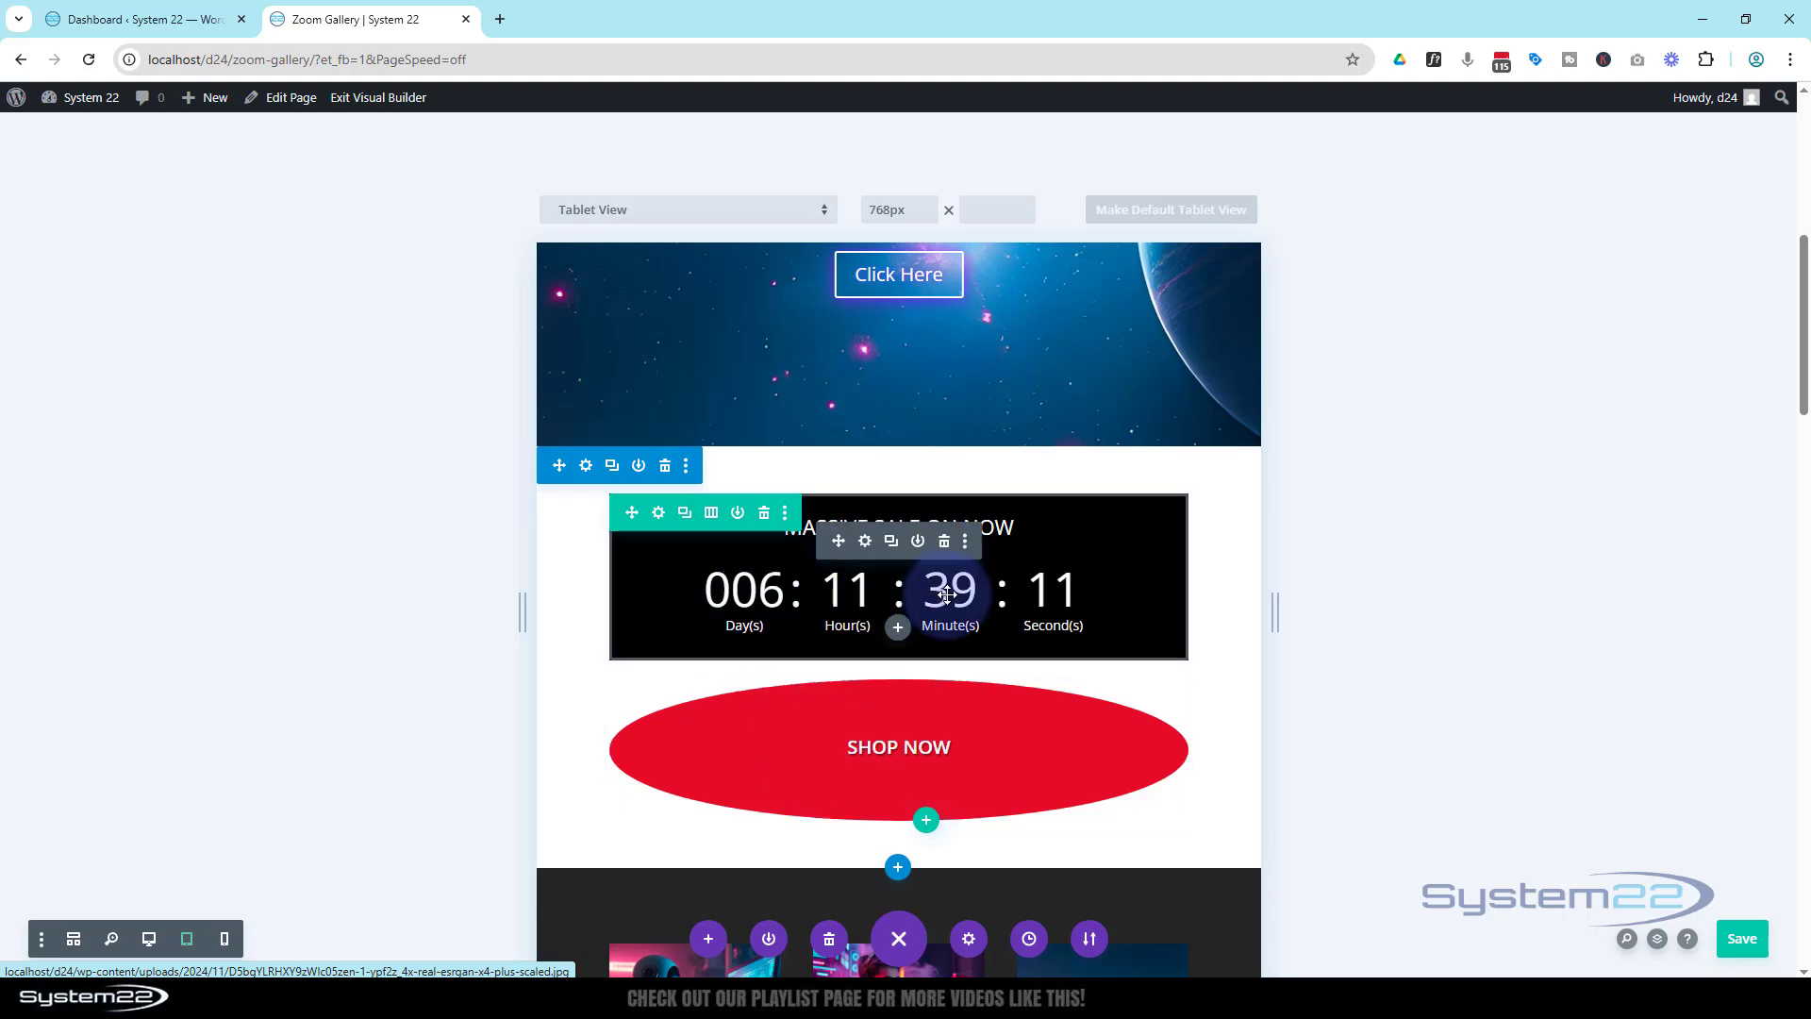
pyautogui.scroll(2, 902, 736)
pyautogui.scroll(-3, 903, 736)
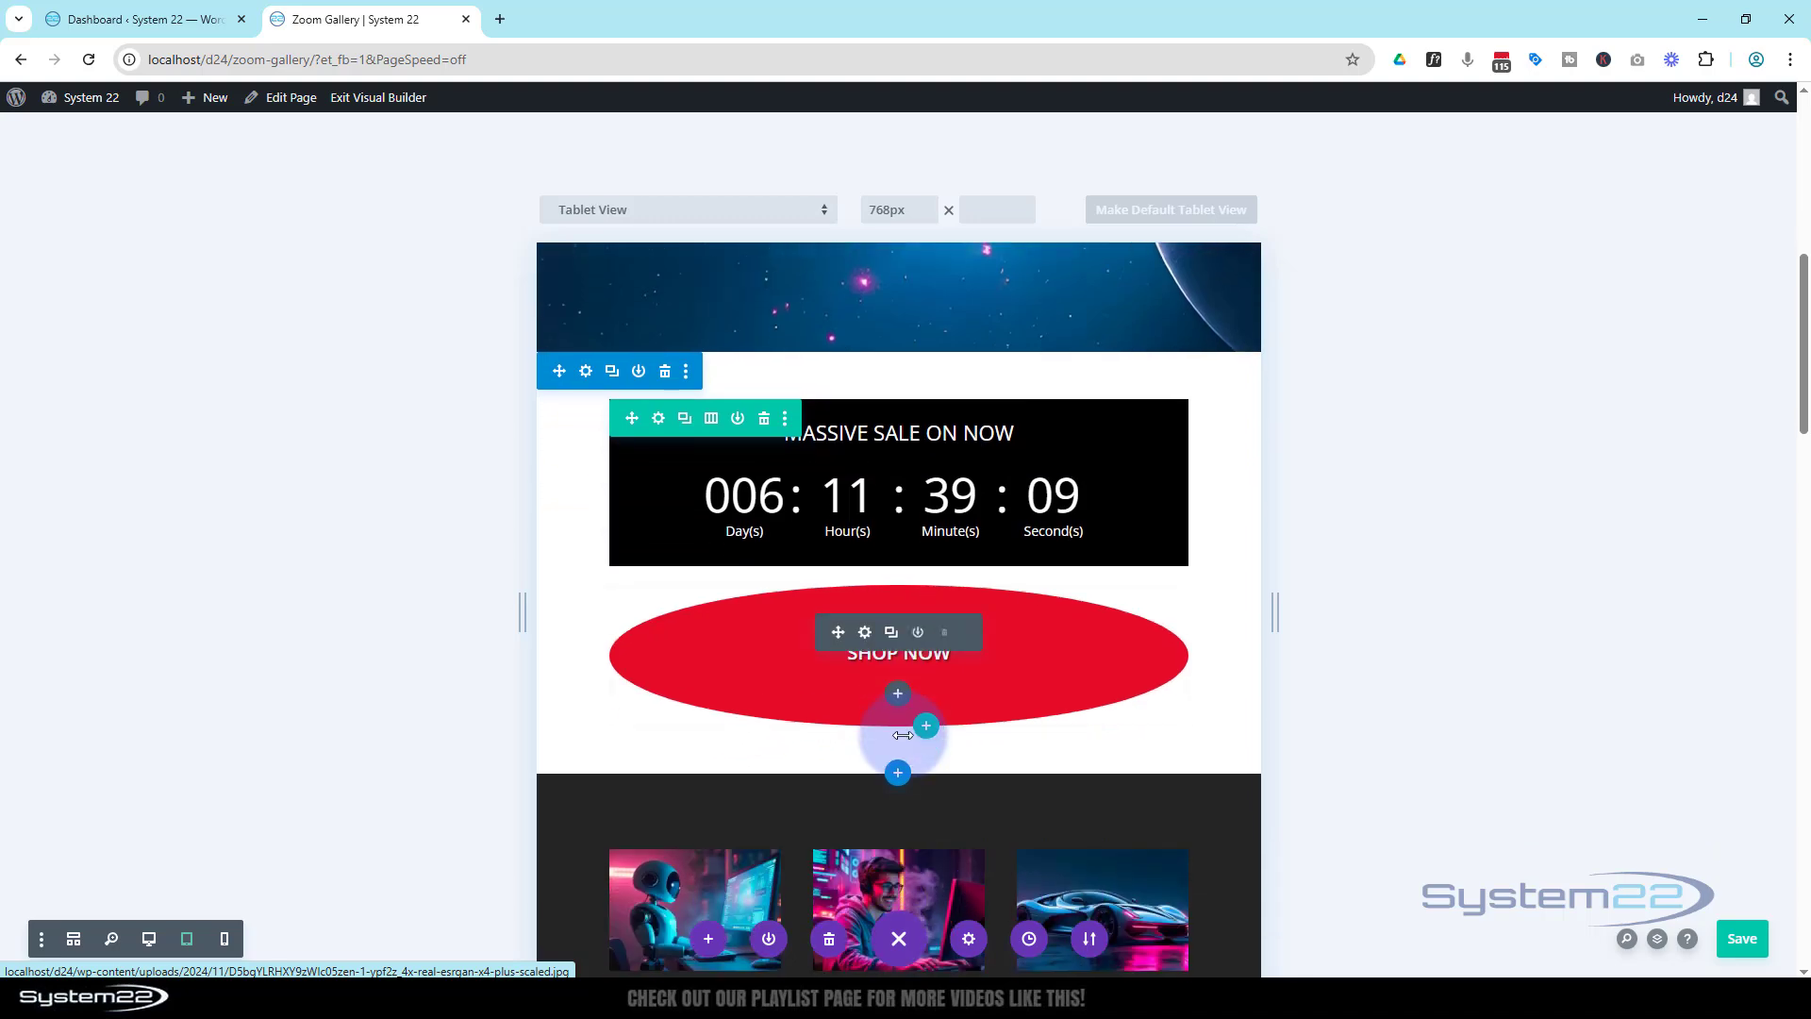
pyautogui.click(224, 939)
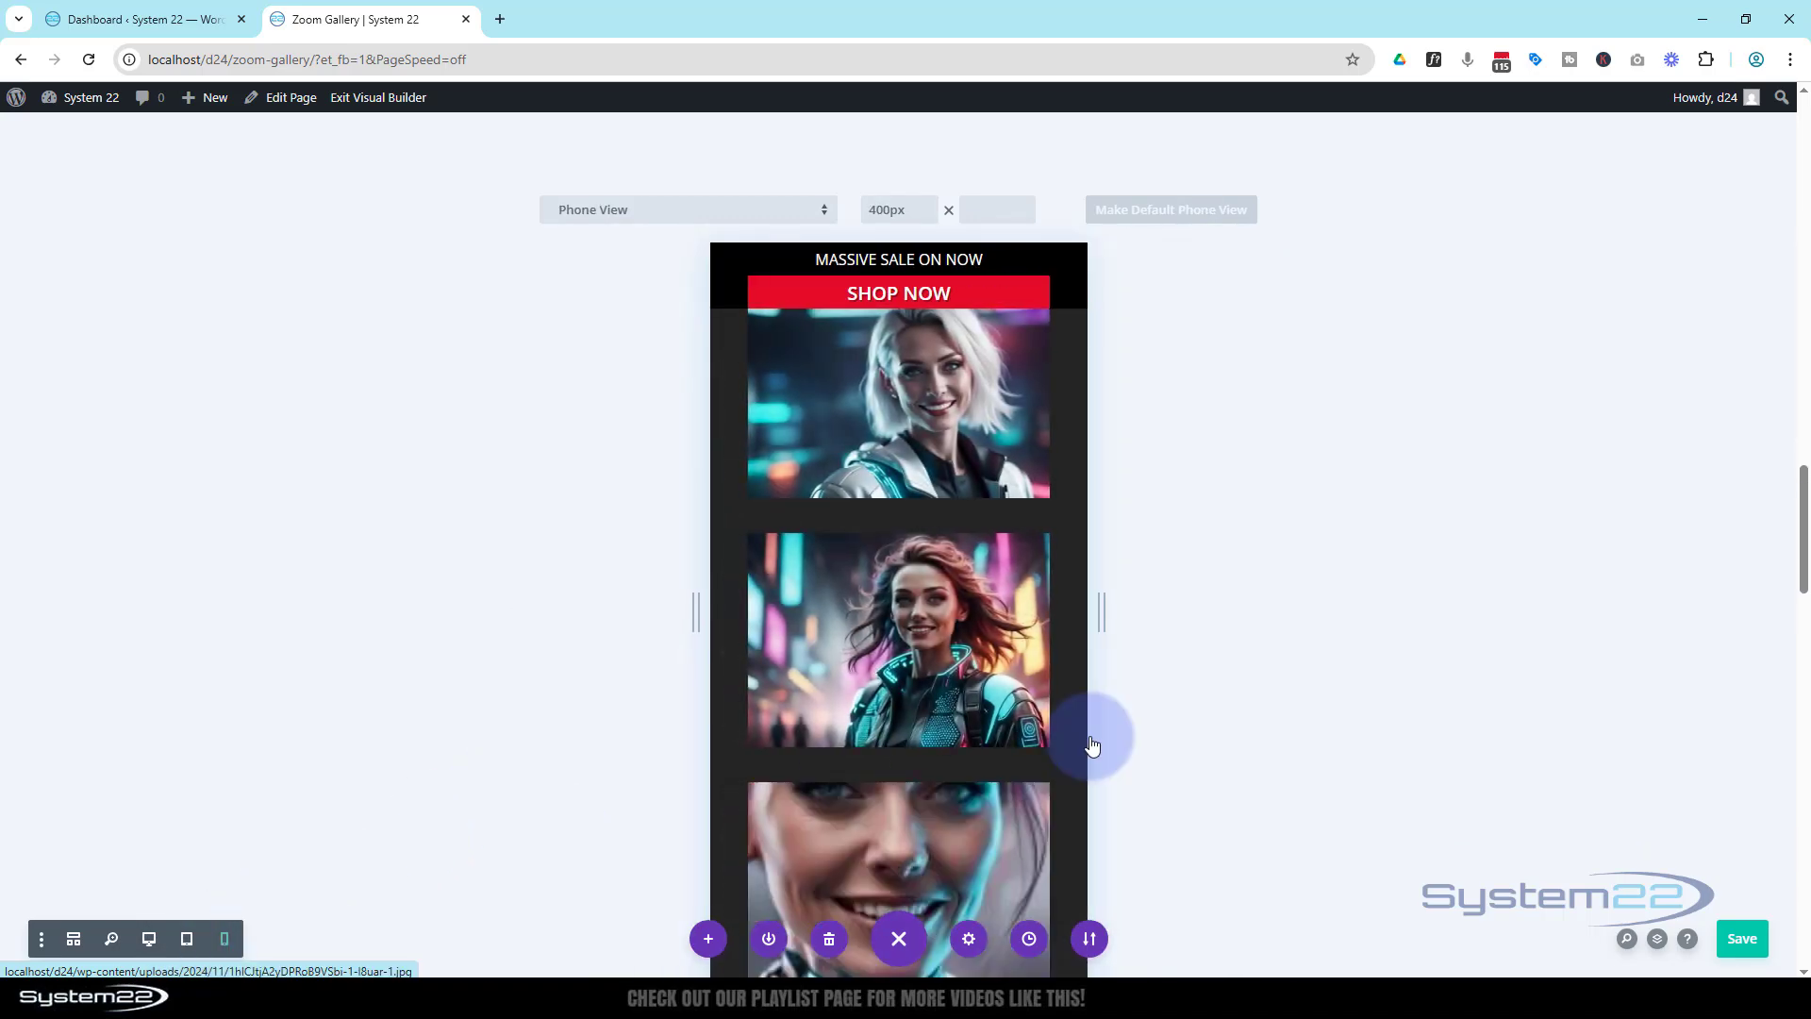
pyautogui.scroll(10, 950, 705)
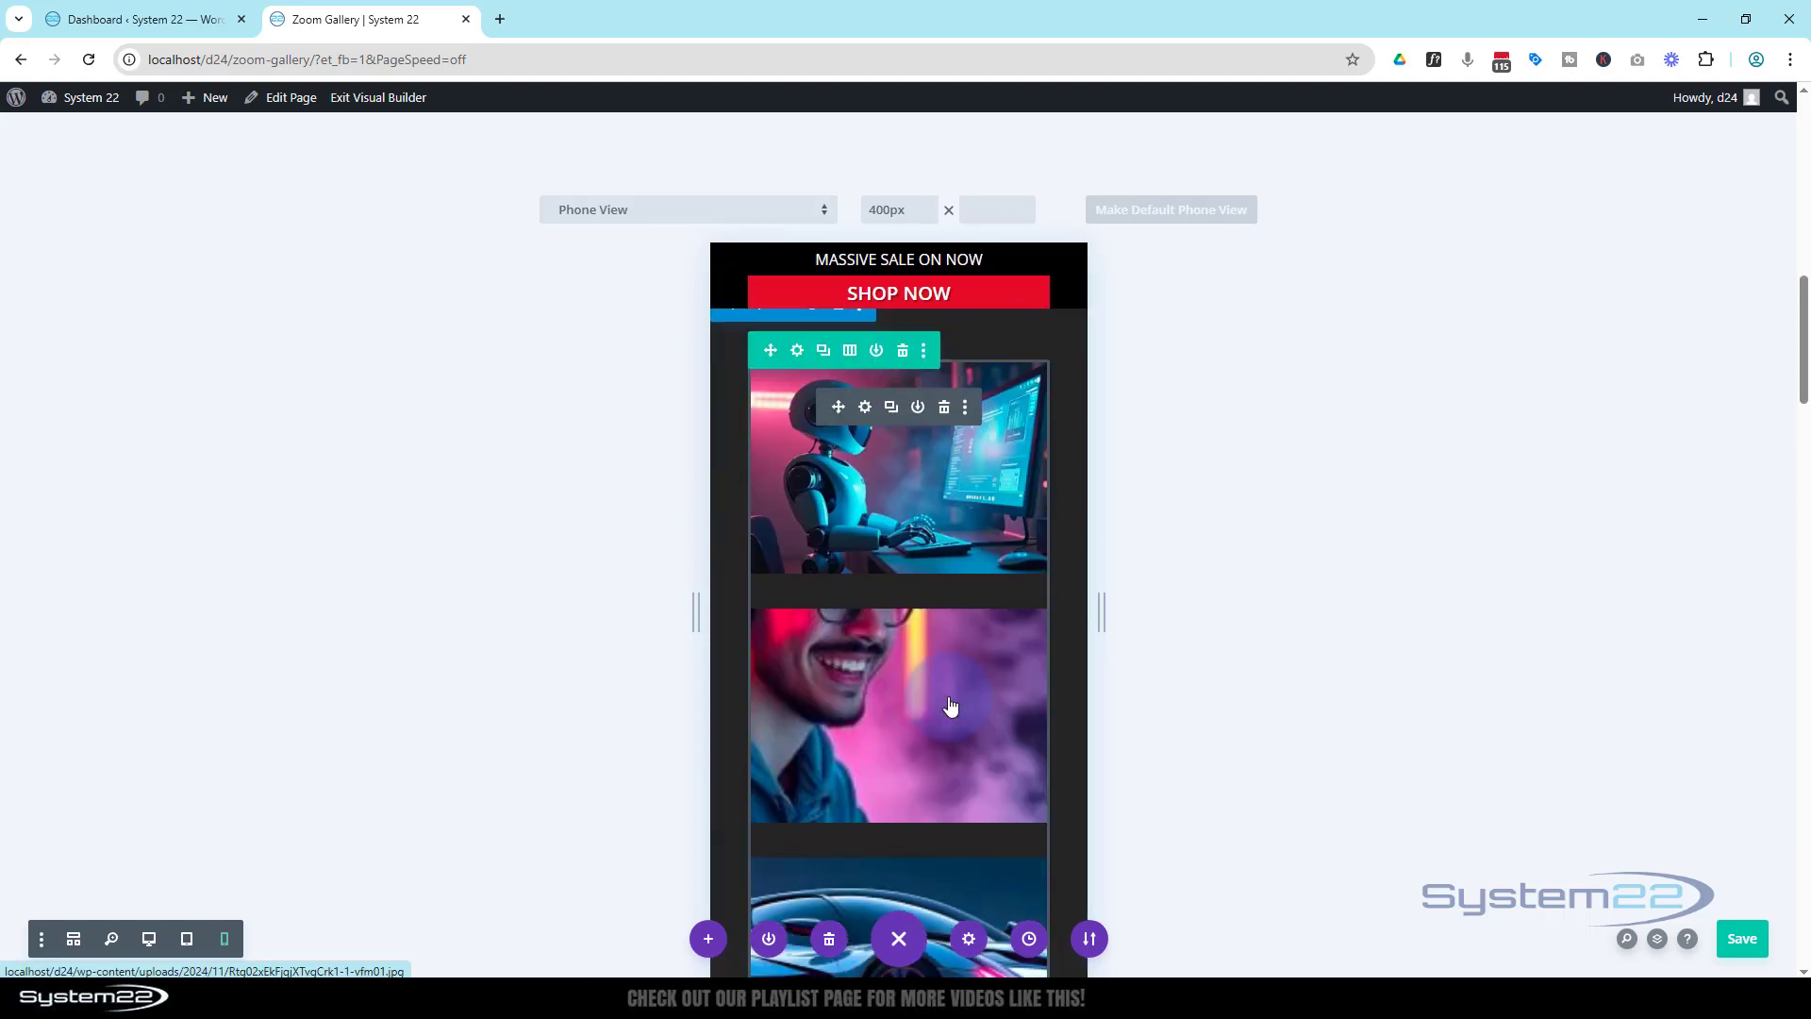
pyautogui.scroll(6, 949, 705)
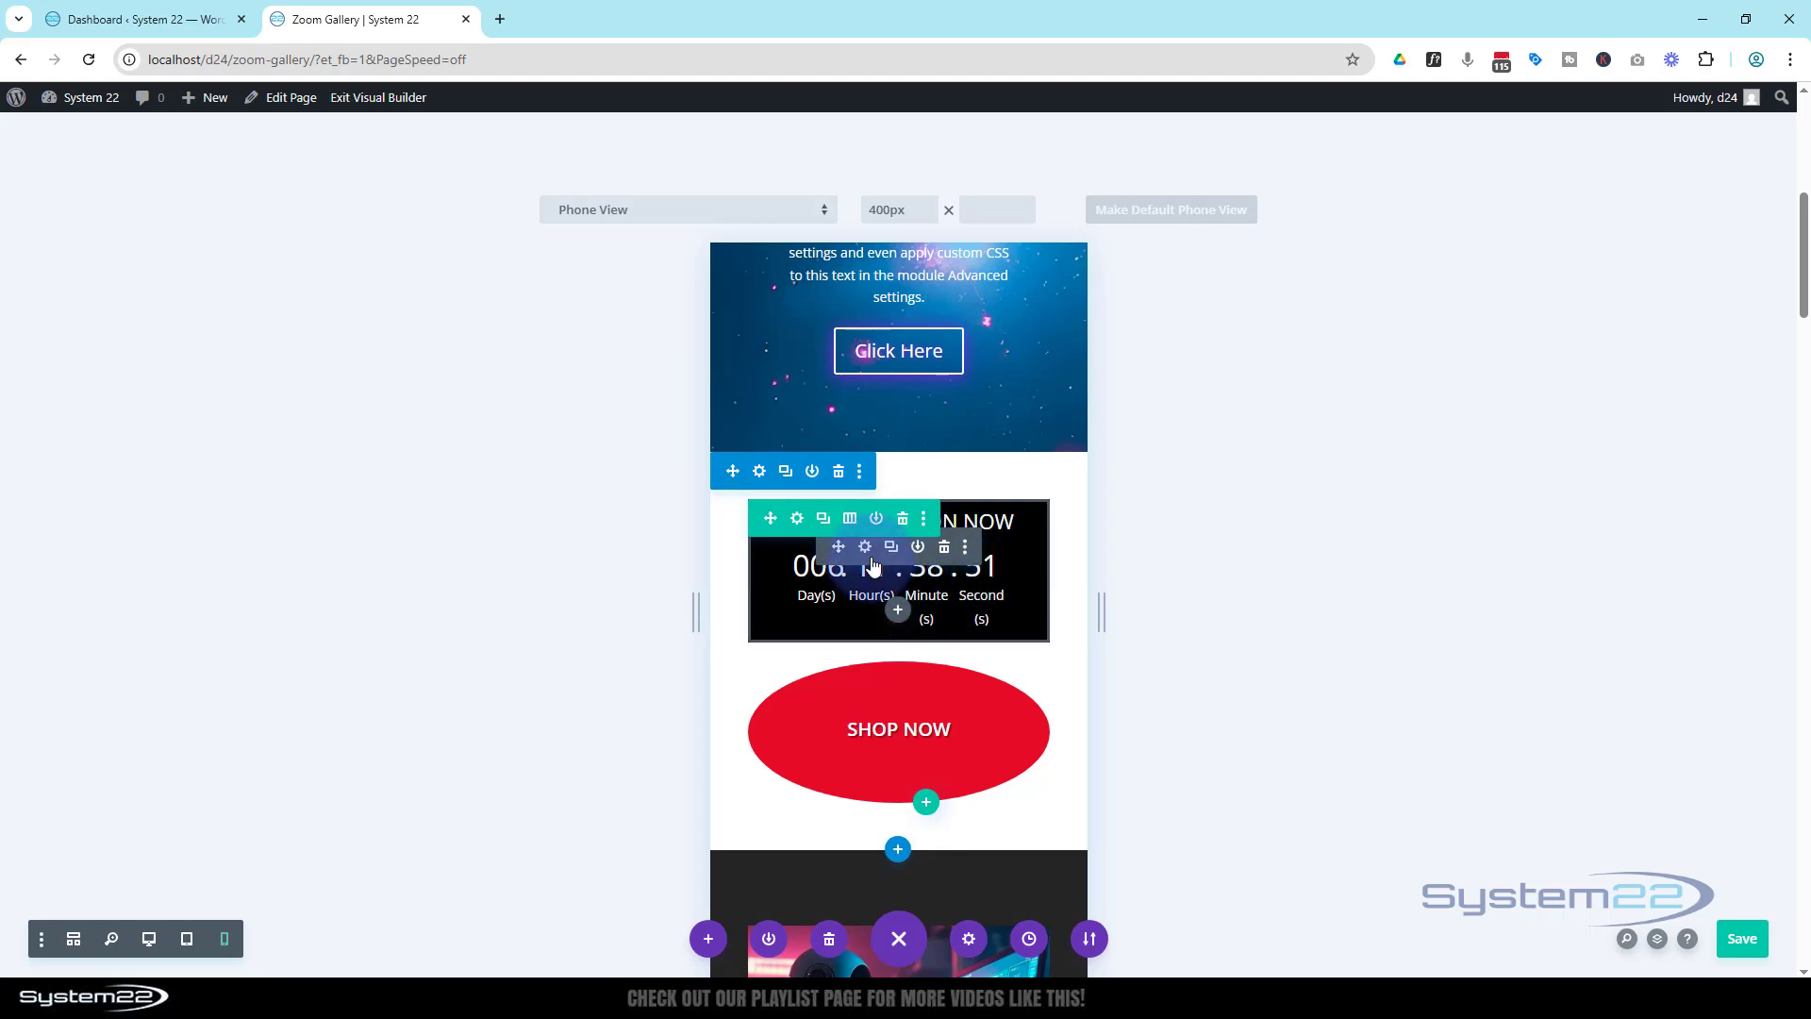
# Set the countdown timer's numbers text size to 26px for phones
pyautogui.click(866, 549)
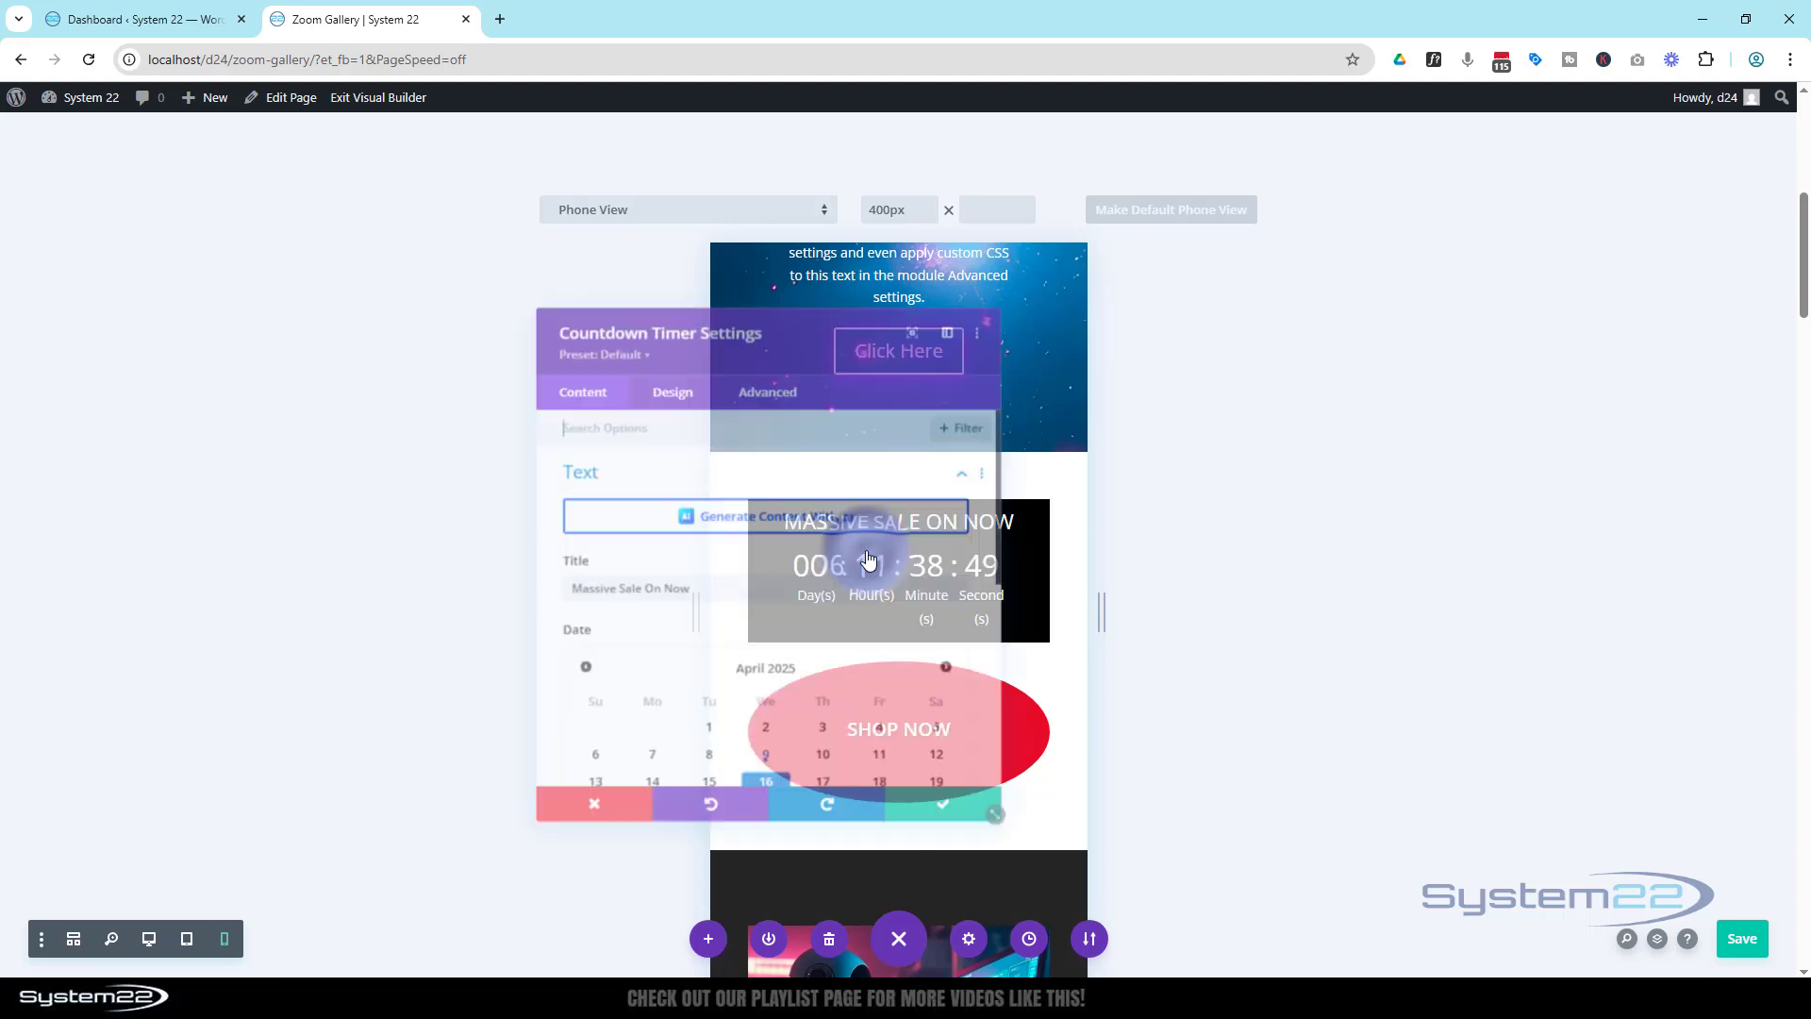
pyautogui.moveTo(940, 345); pyautogui.dragTo(1494, 294)
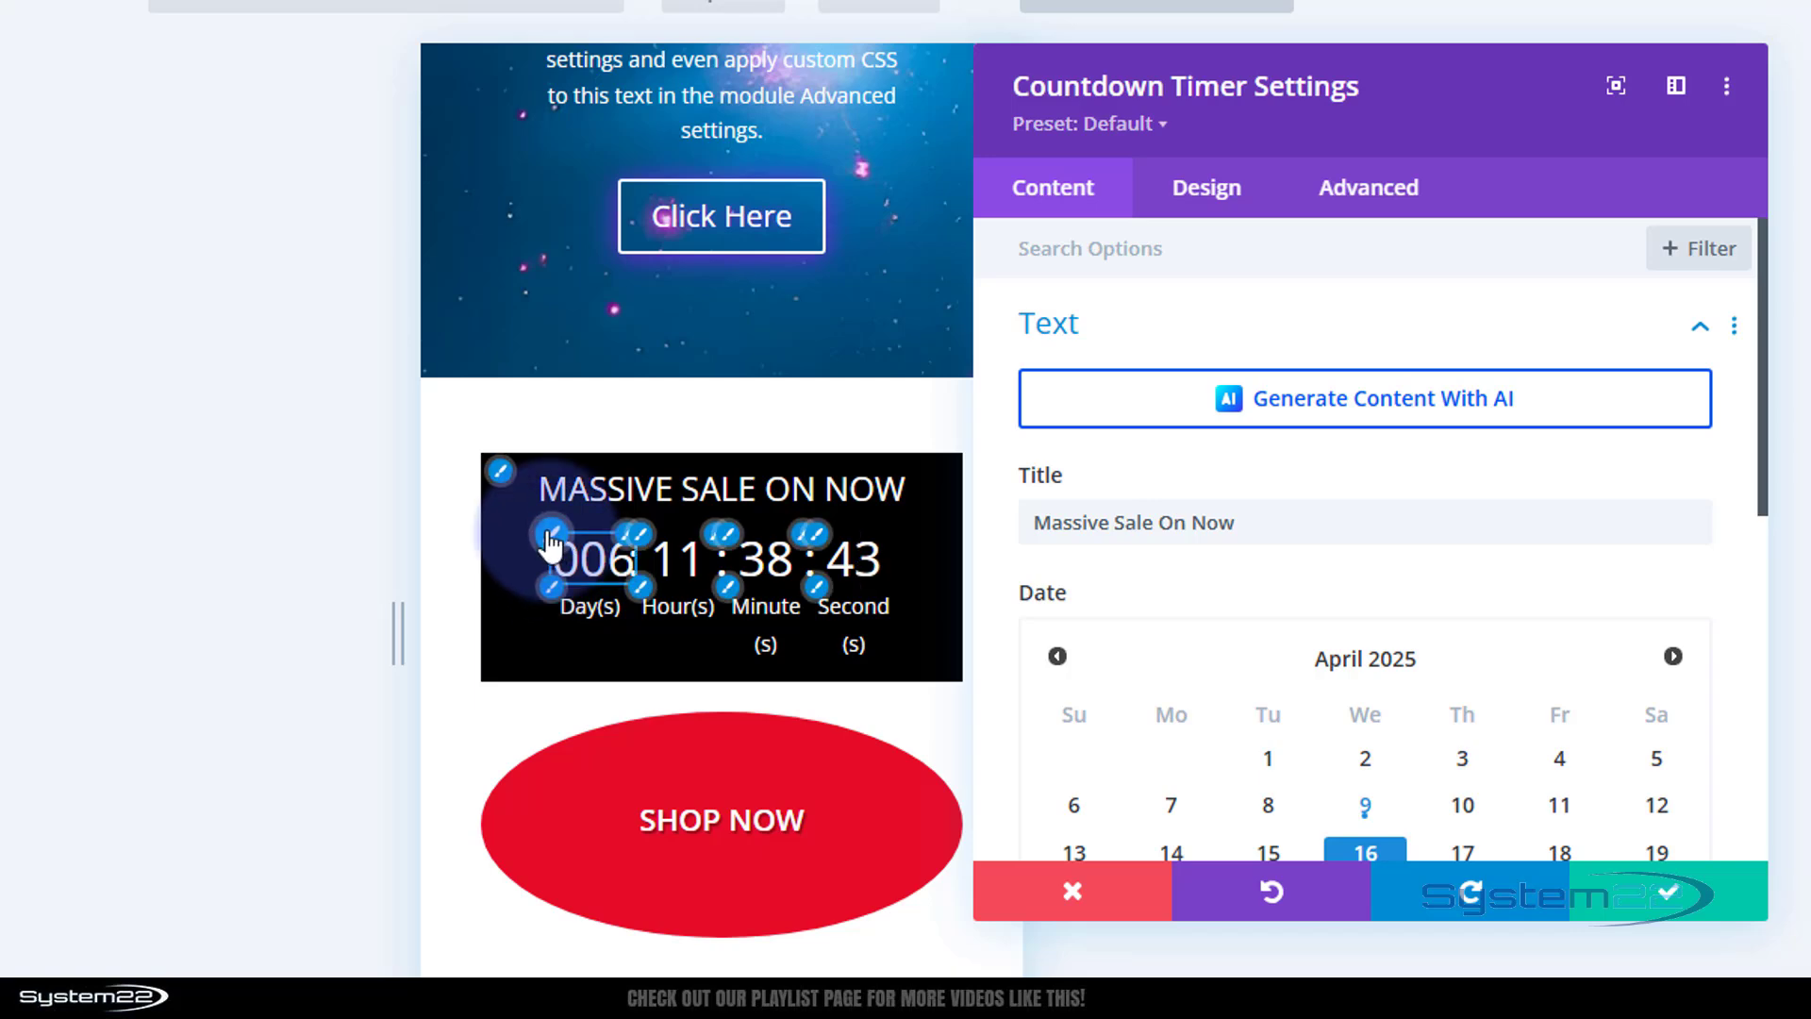
pyautogui.click(551, 536)
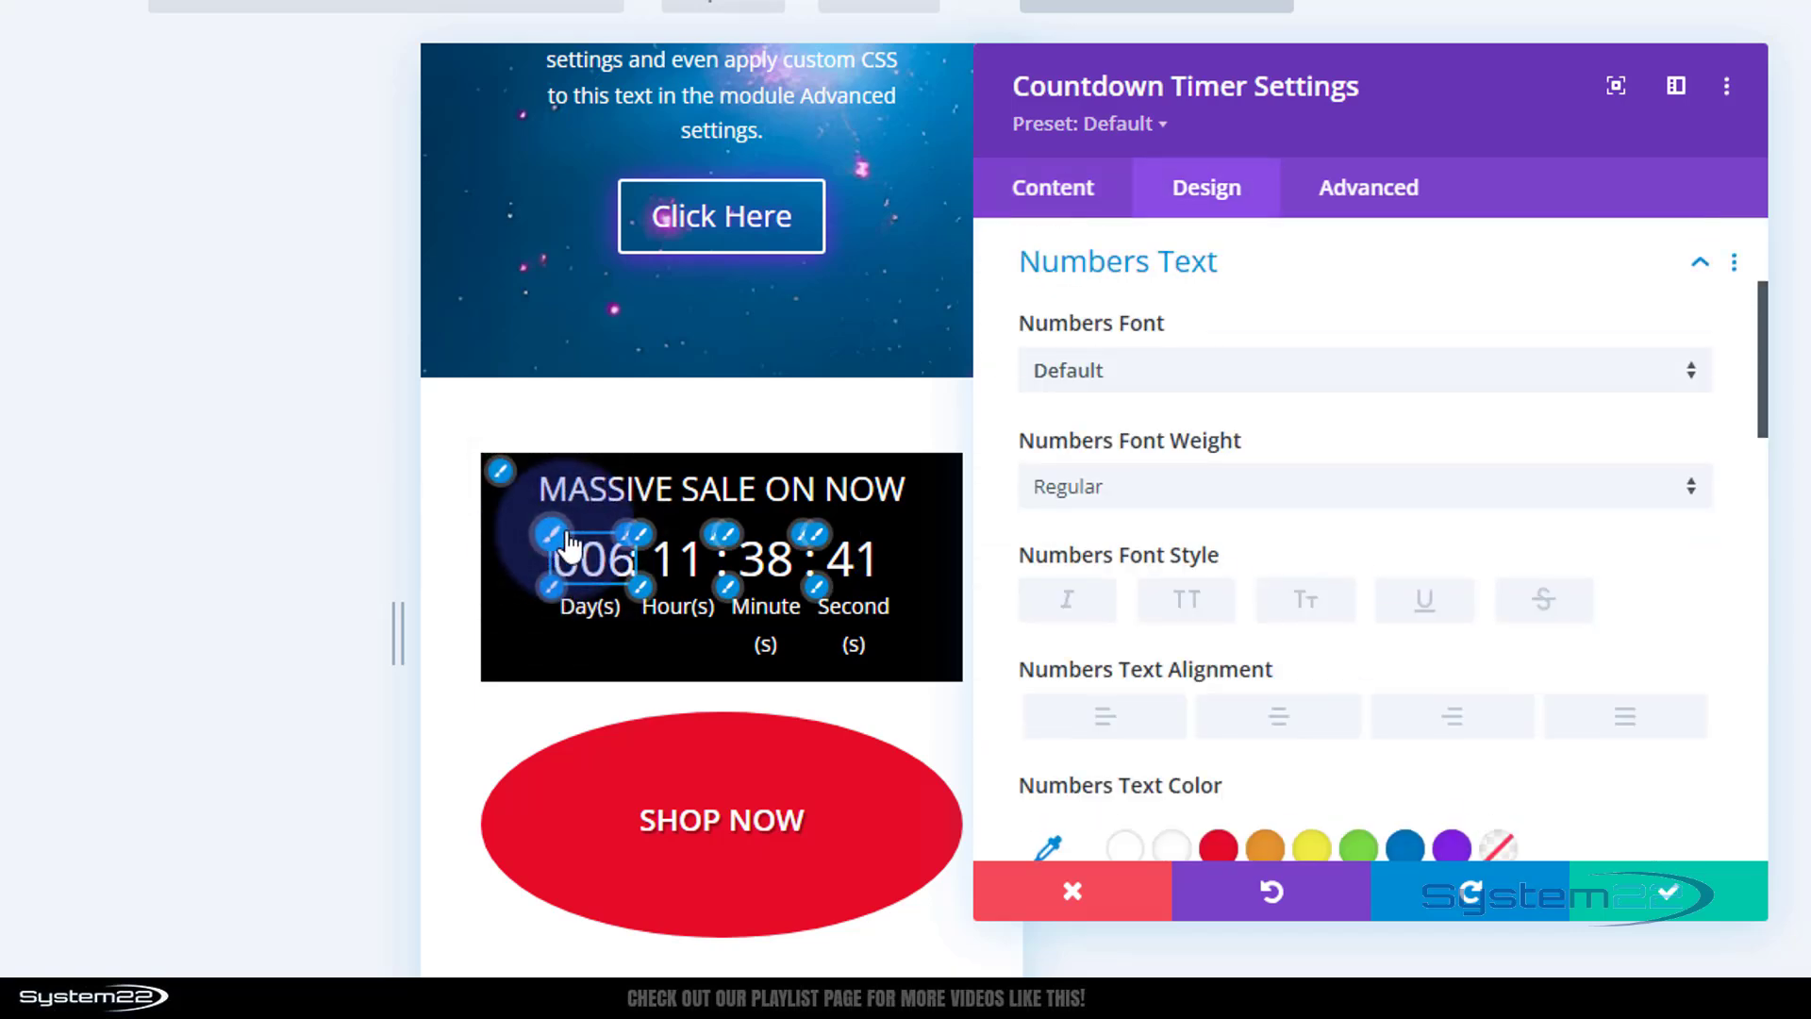
pyautogui.scroll(-5, 1499, 417)
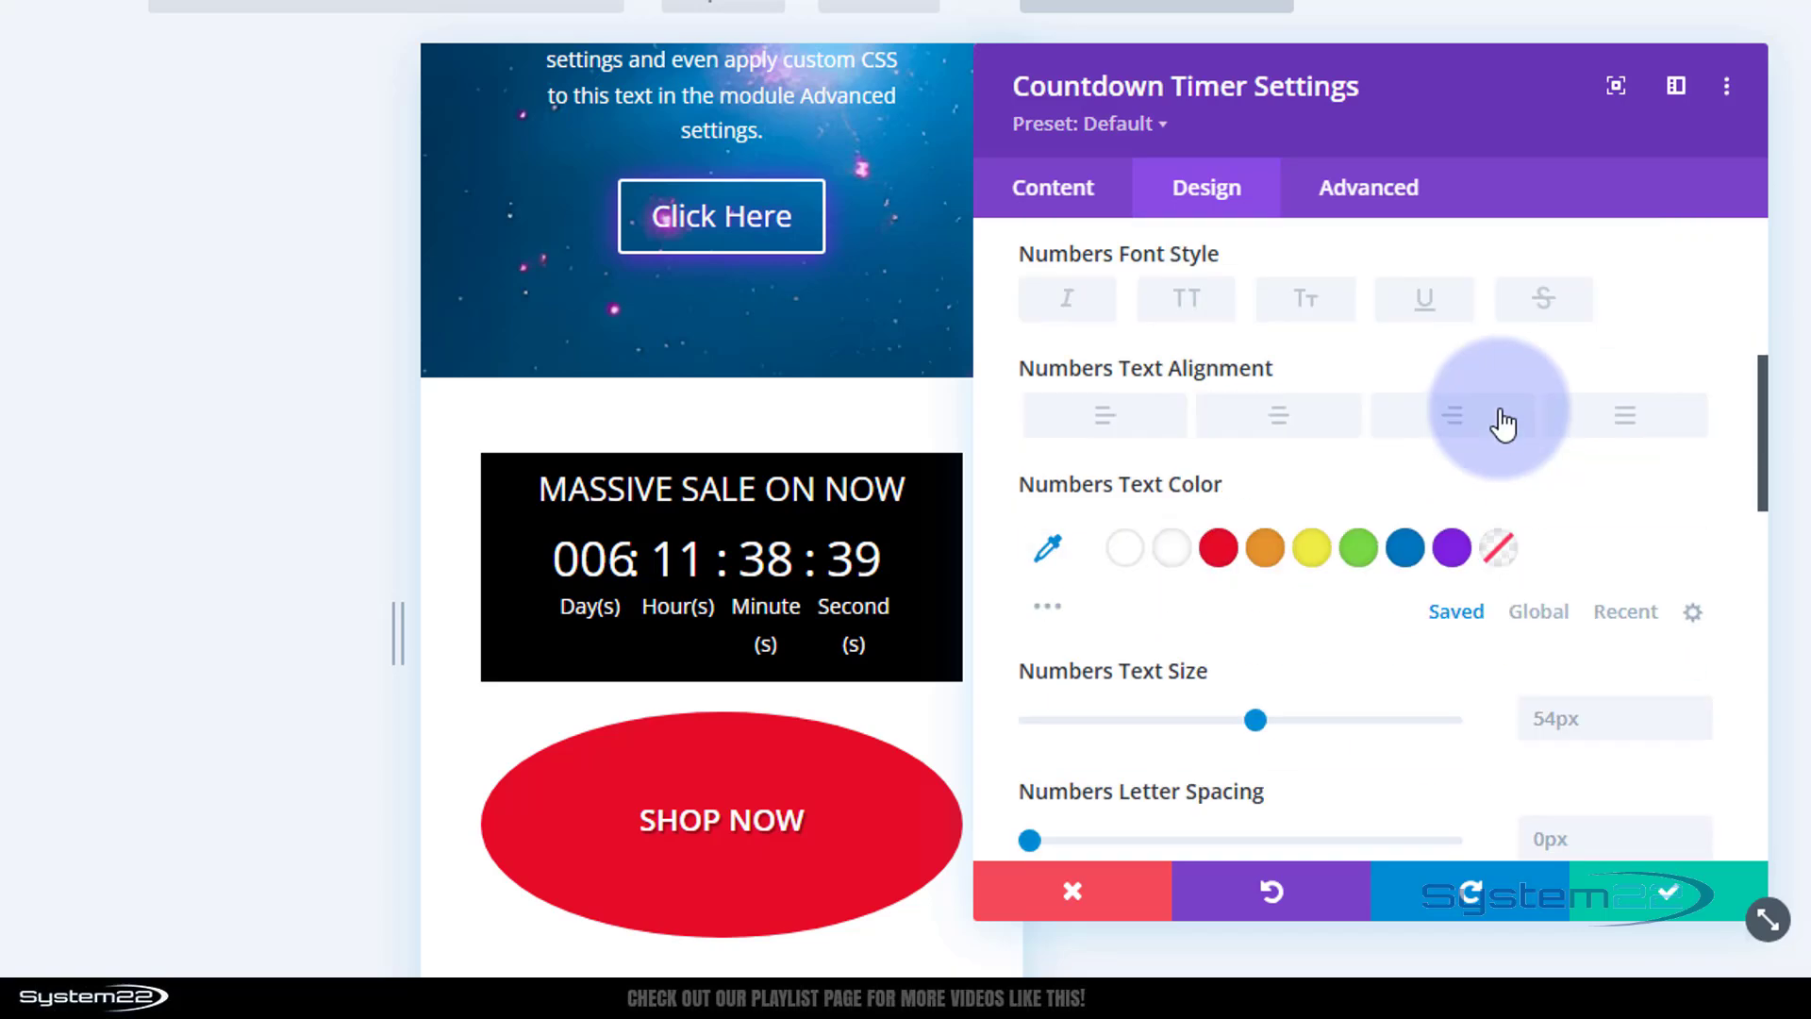
pyautogui.moveTo(1141, 520)
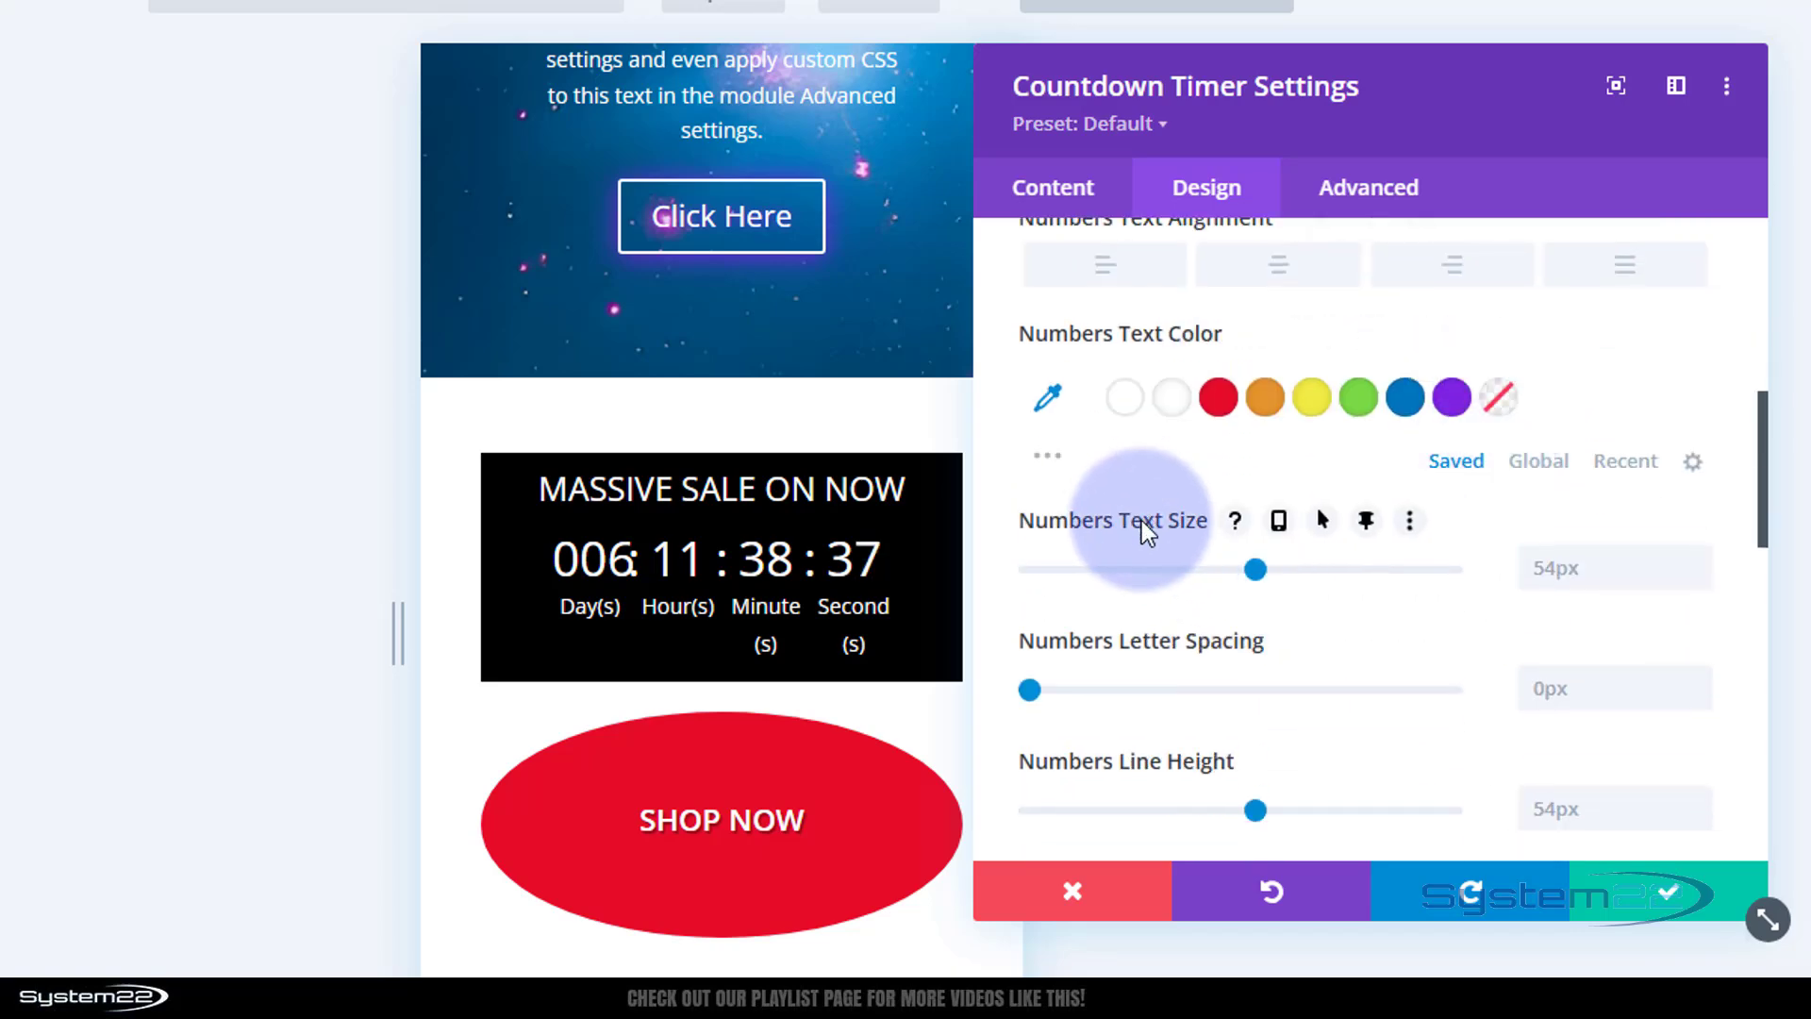
pyautogui.click(1278, 521)
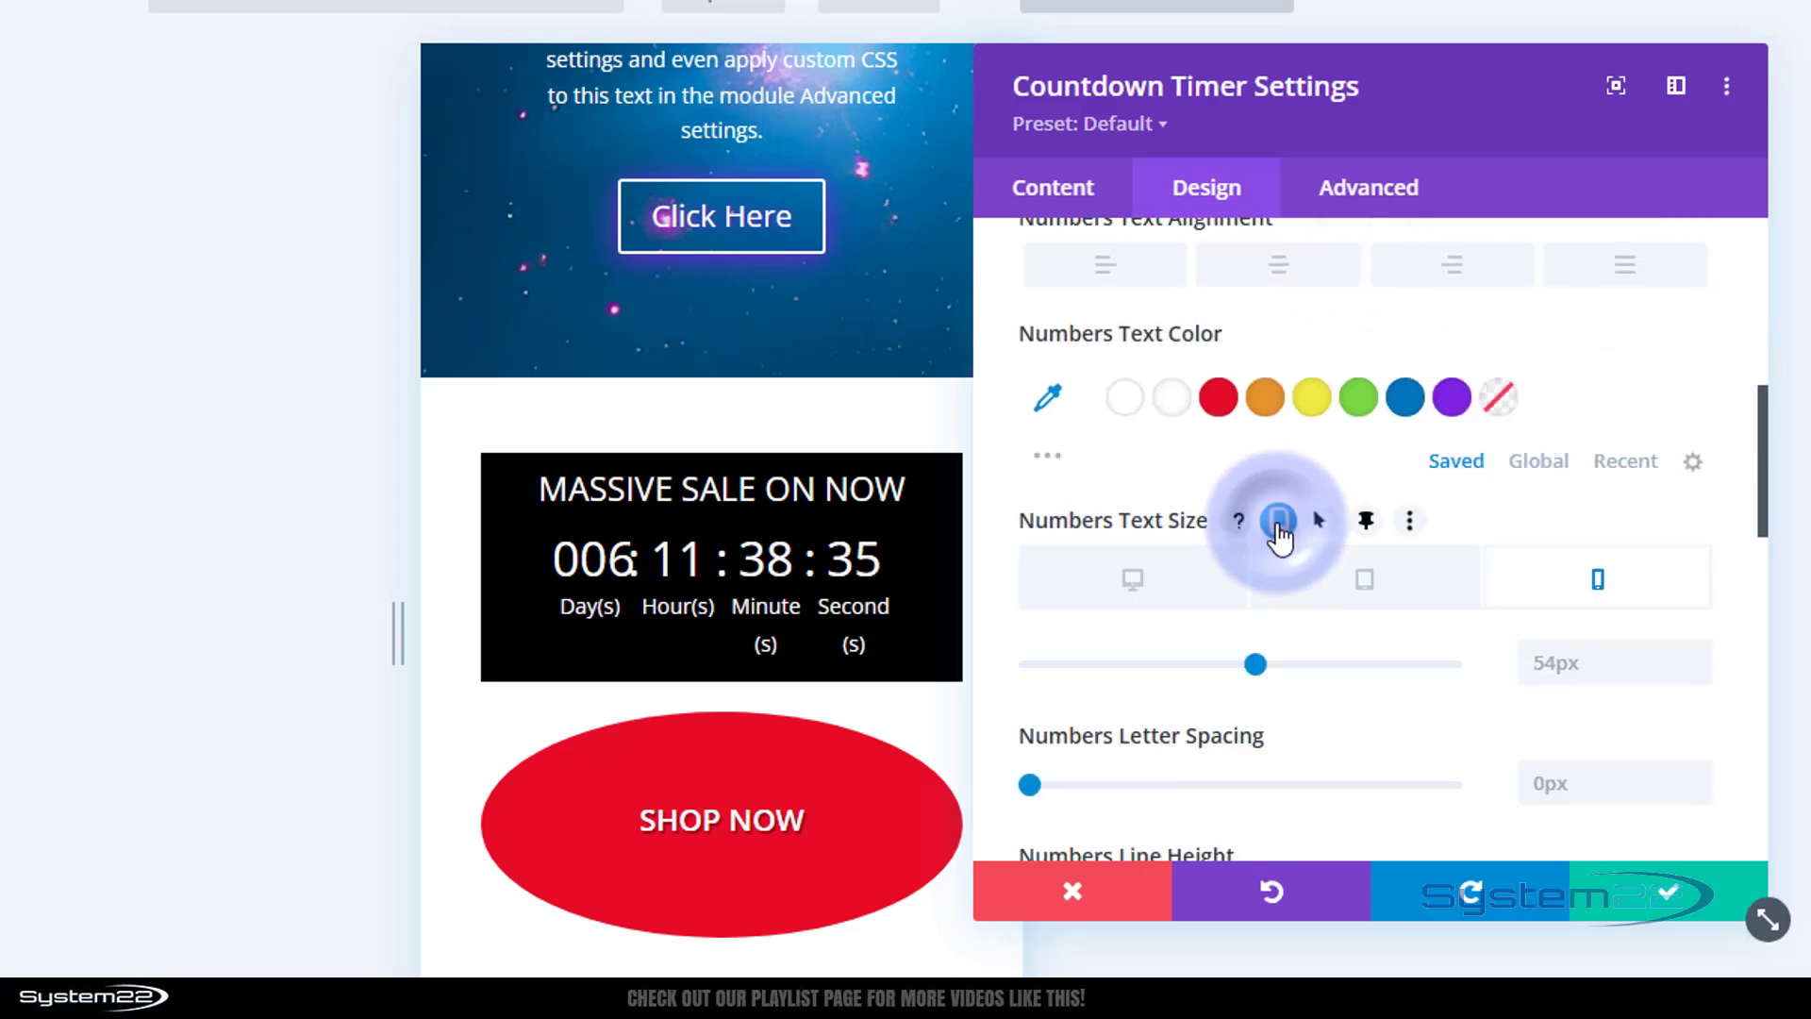
pyautogui.click(1594, 585)
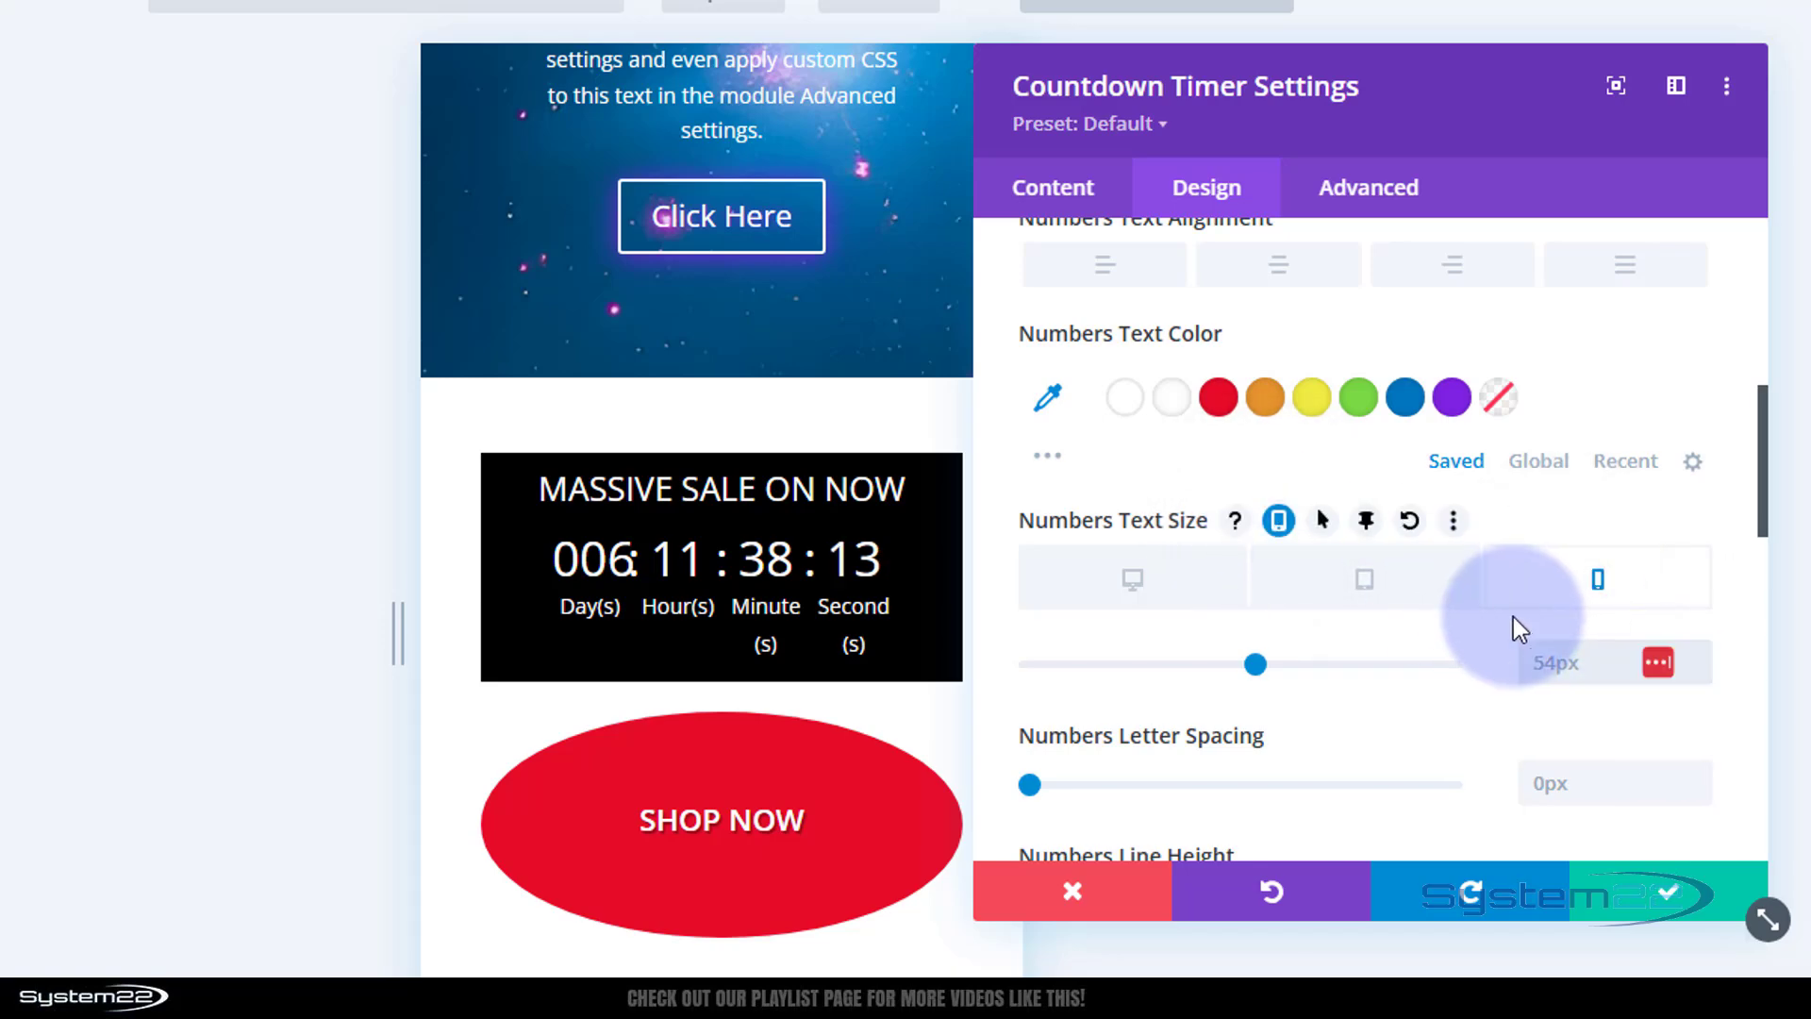
pyautogui.moveTo(1248, 664); pyautogui.dragTo(1140, 632)
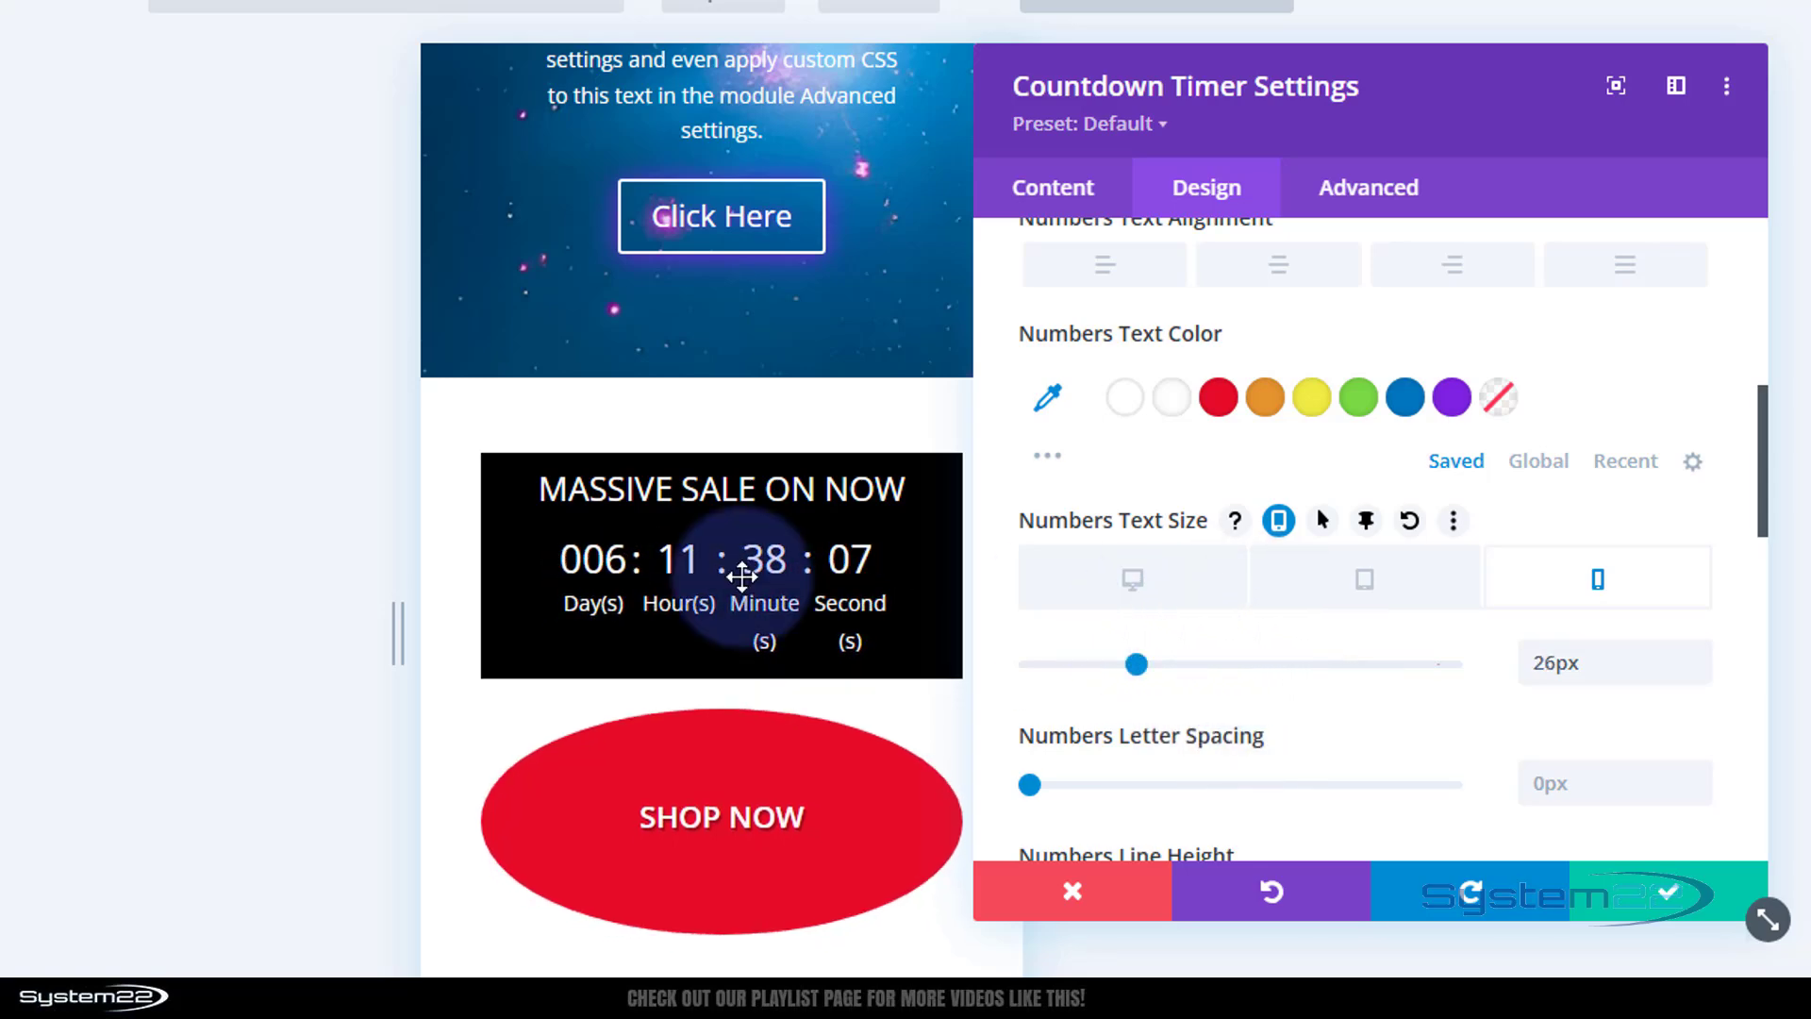
# Set the countdown timer's label text size to 11px for phones and save the module and the page
pyautogui.click(559, 606)
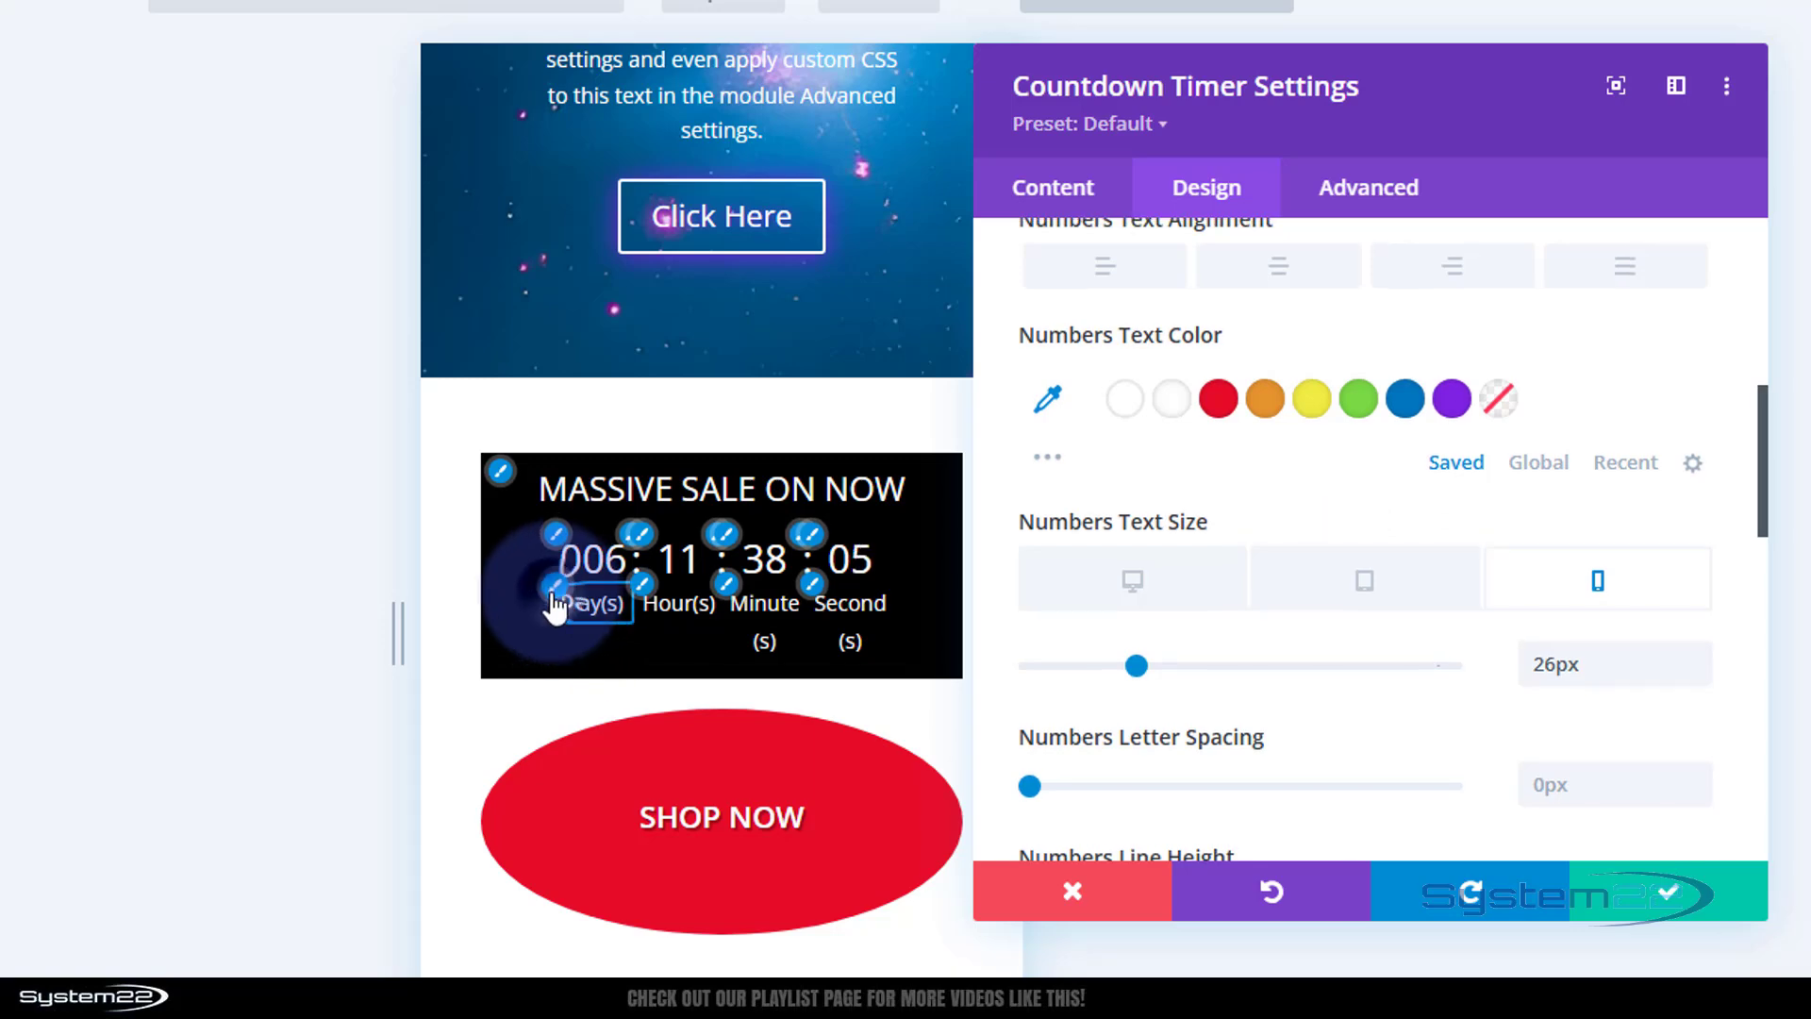
pyautogui.scroll(-5, 1499, 594)
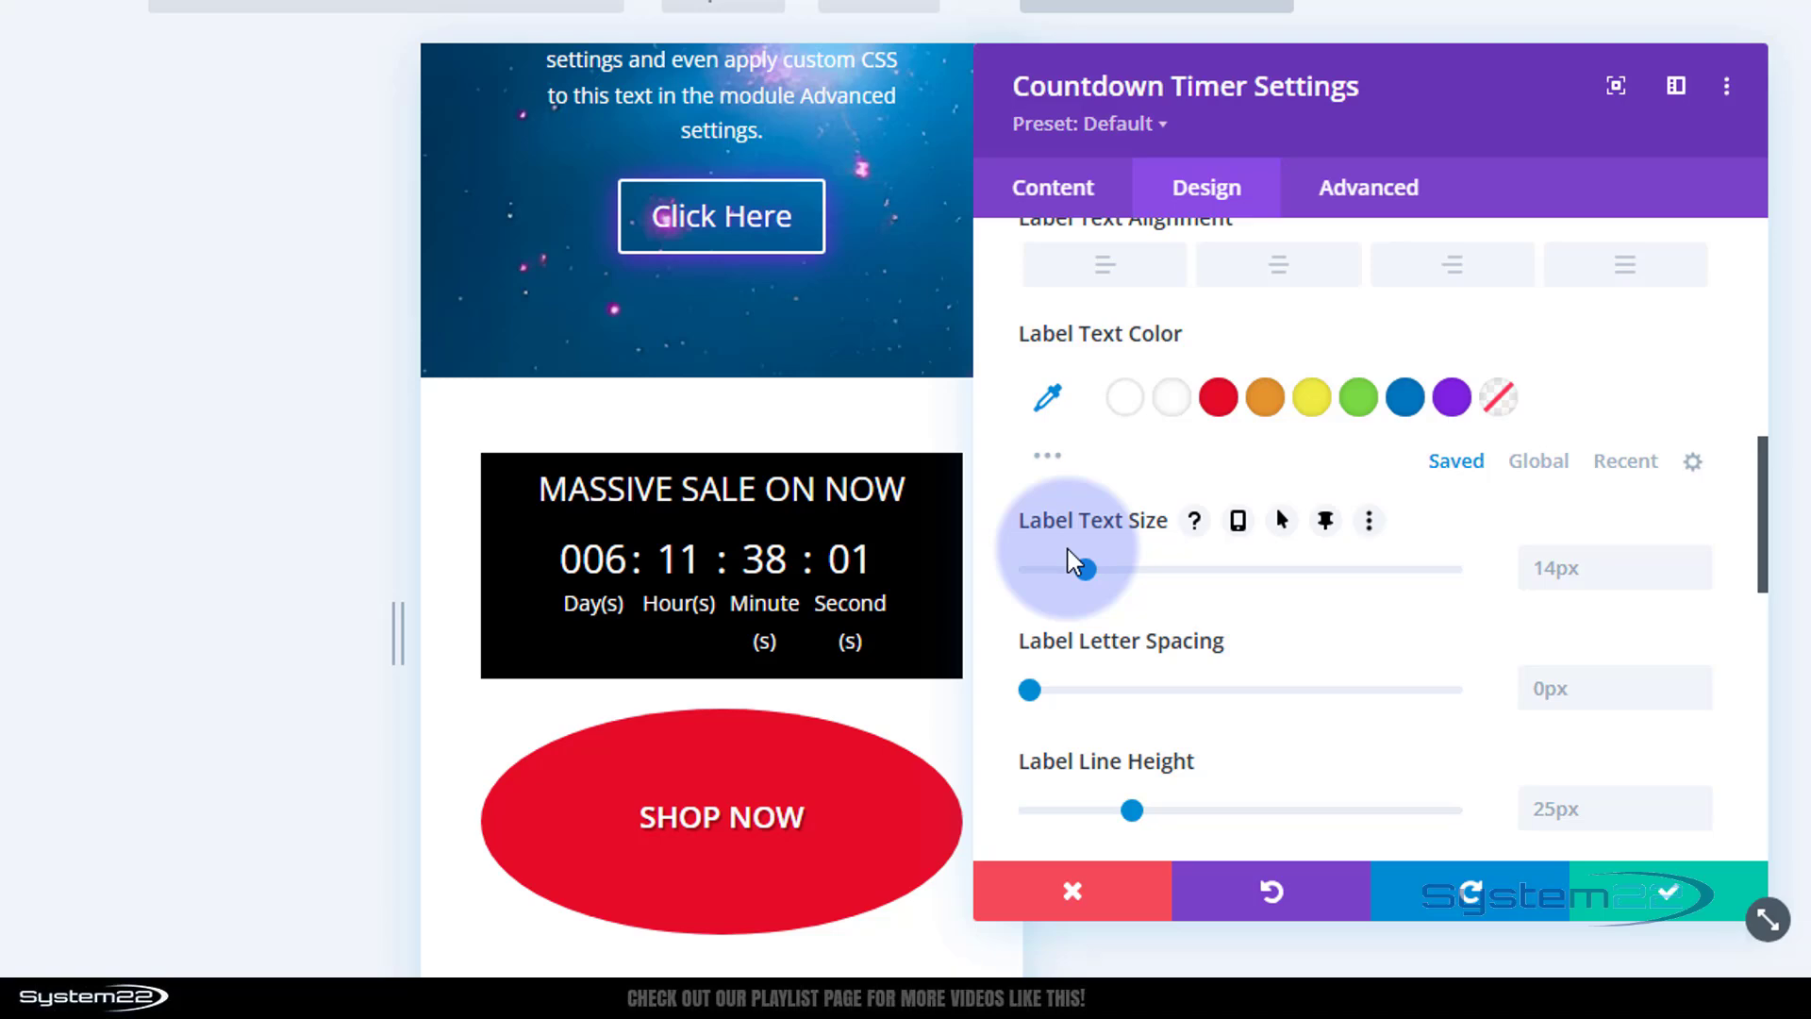
pyautogui.click(1238, 520)
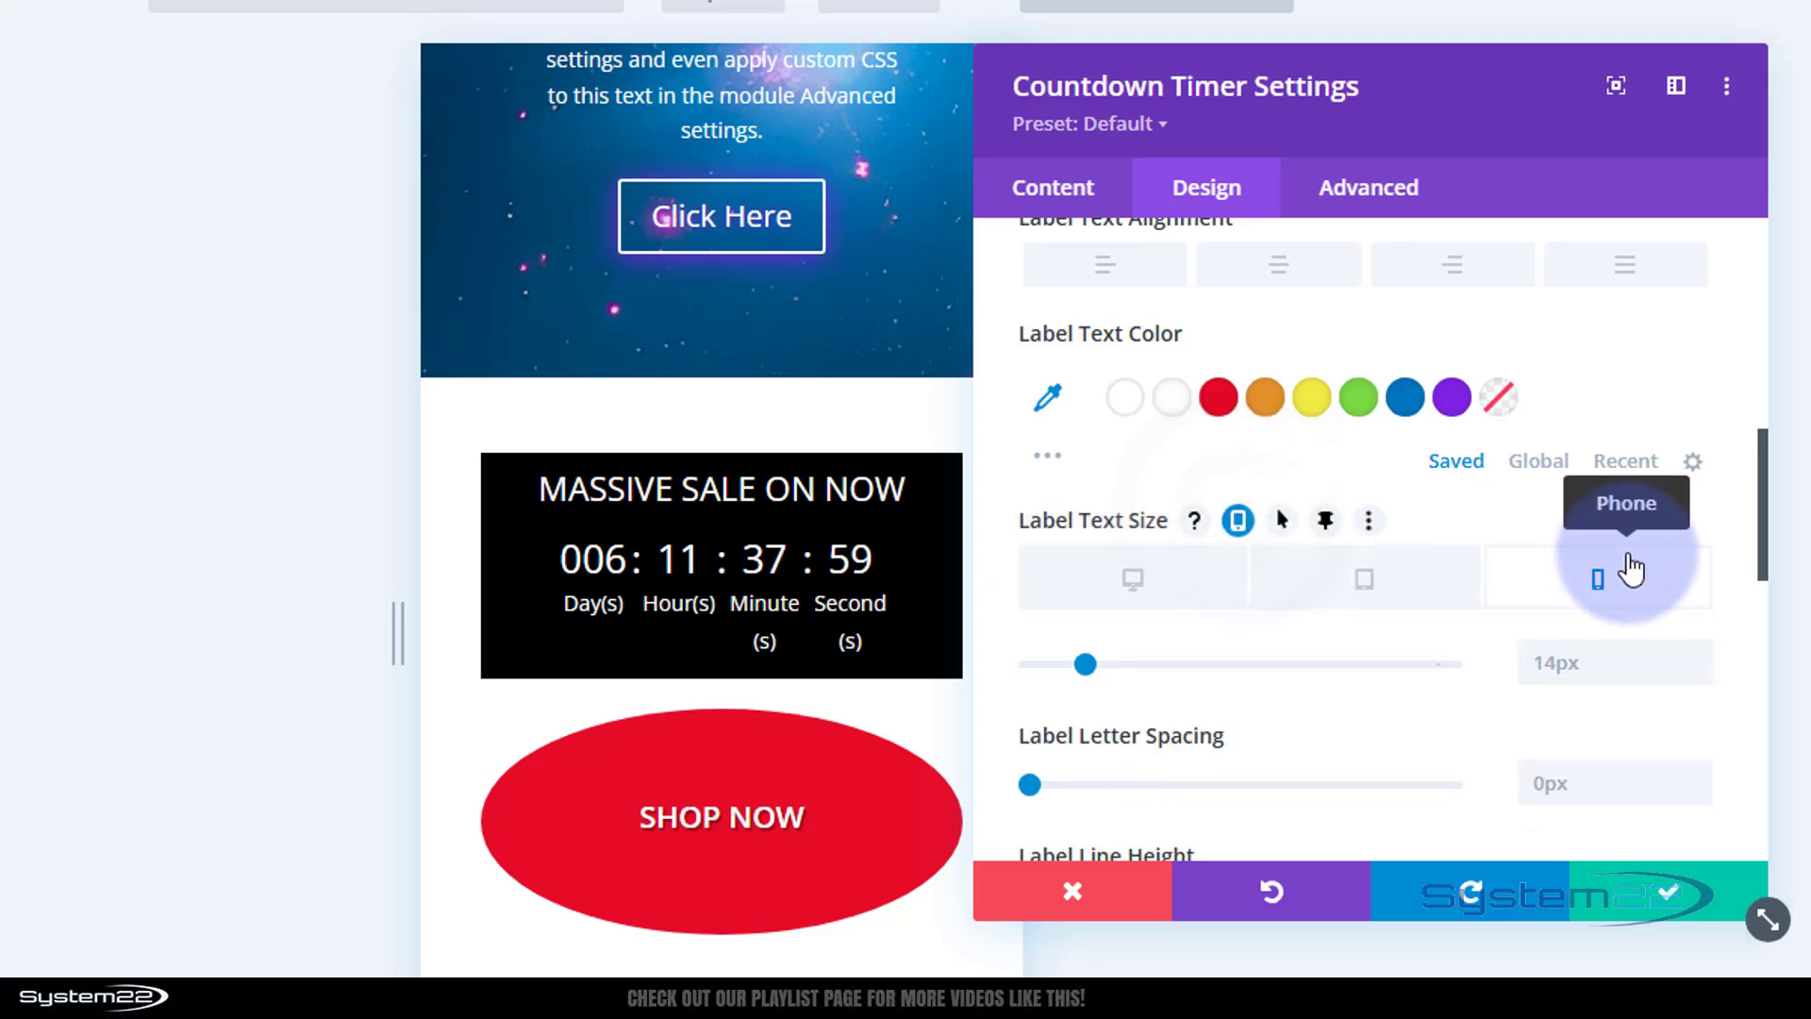
pyautogui.moveTo(1082, 662); pyautogui.dragTo(1073, 659)
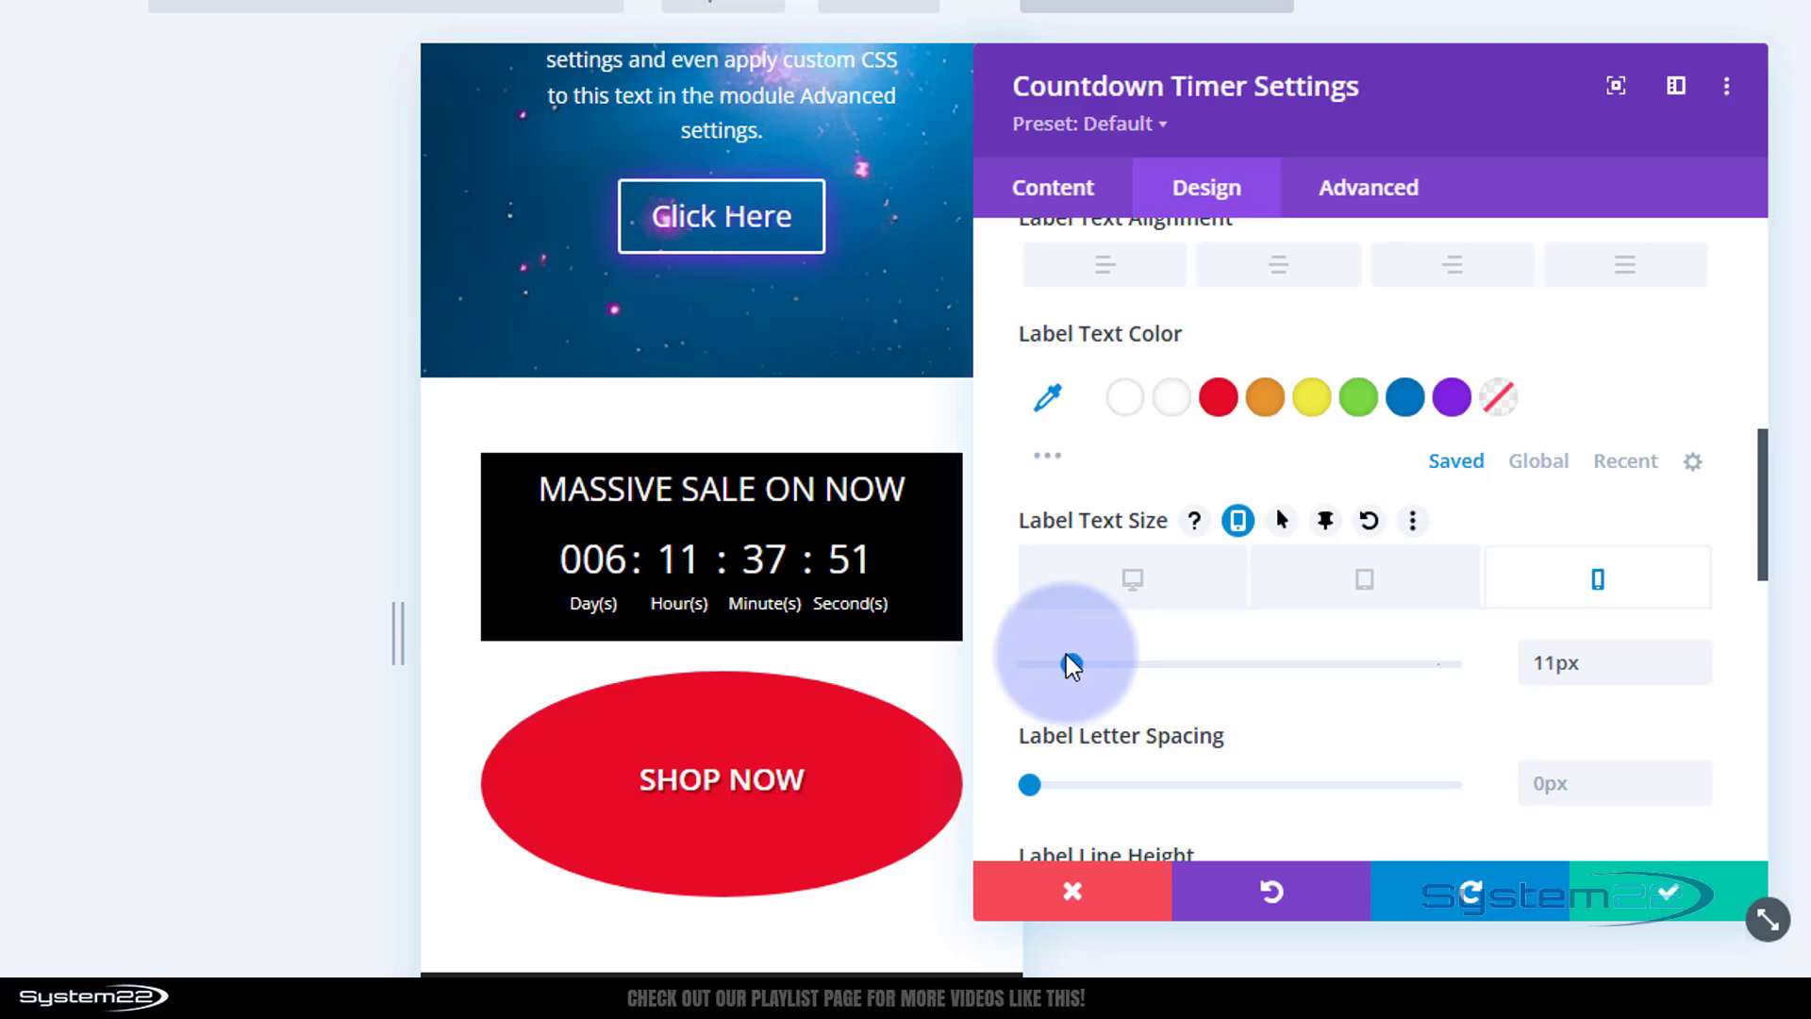
pyautogui.click(1671, 887)
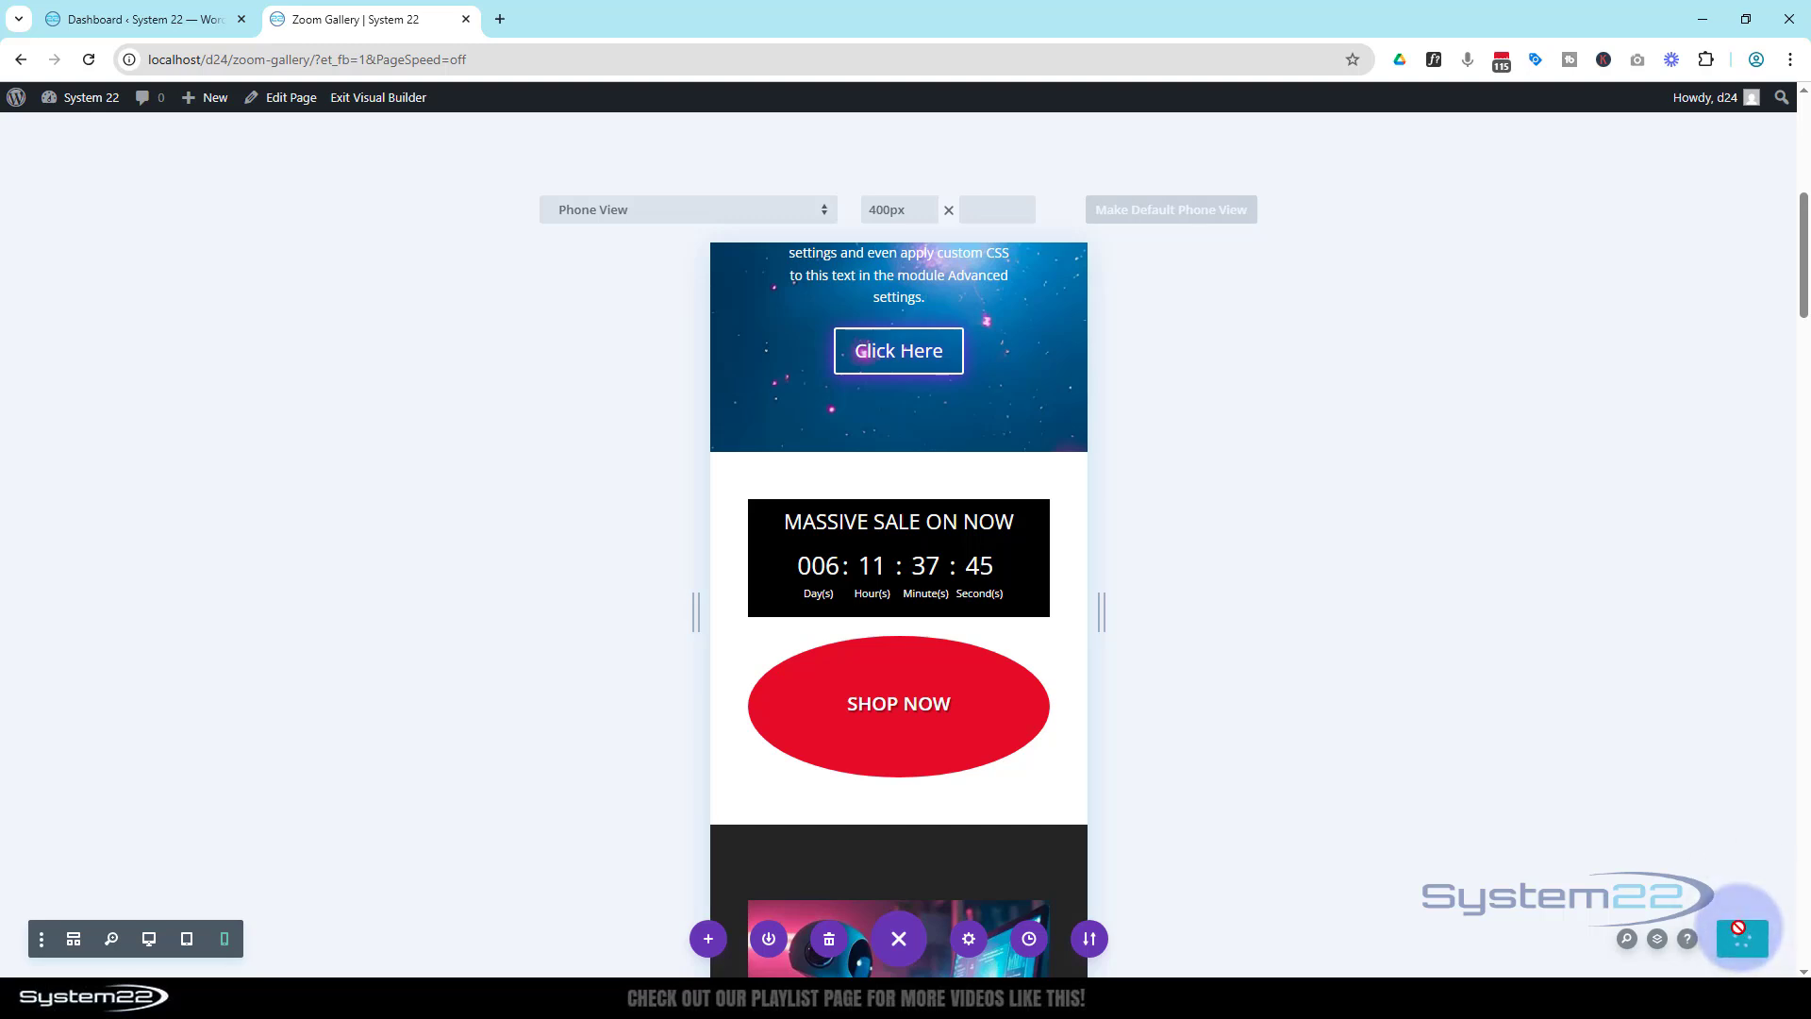
# Exit the visual builder and examine the sticky sale bar and its button along the full length of the live page
pyautogui.click(353, 98)
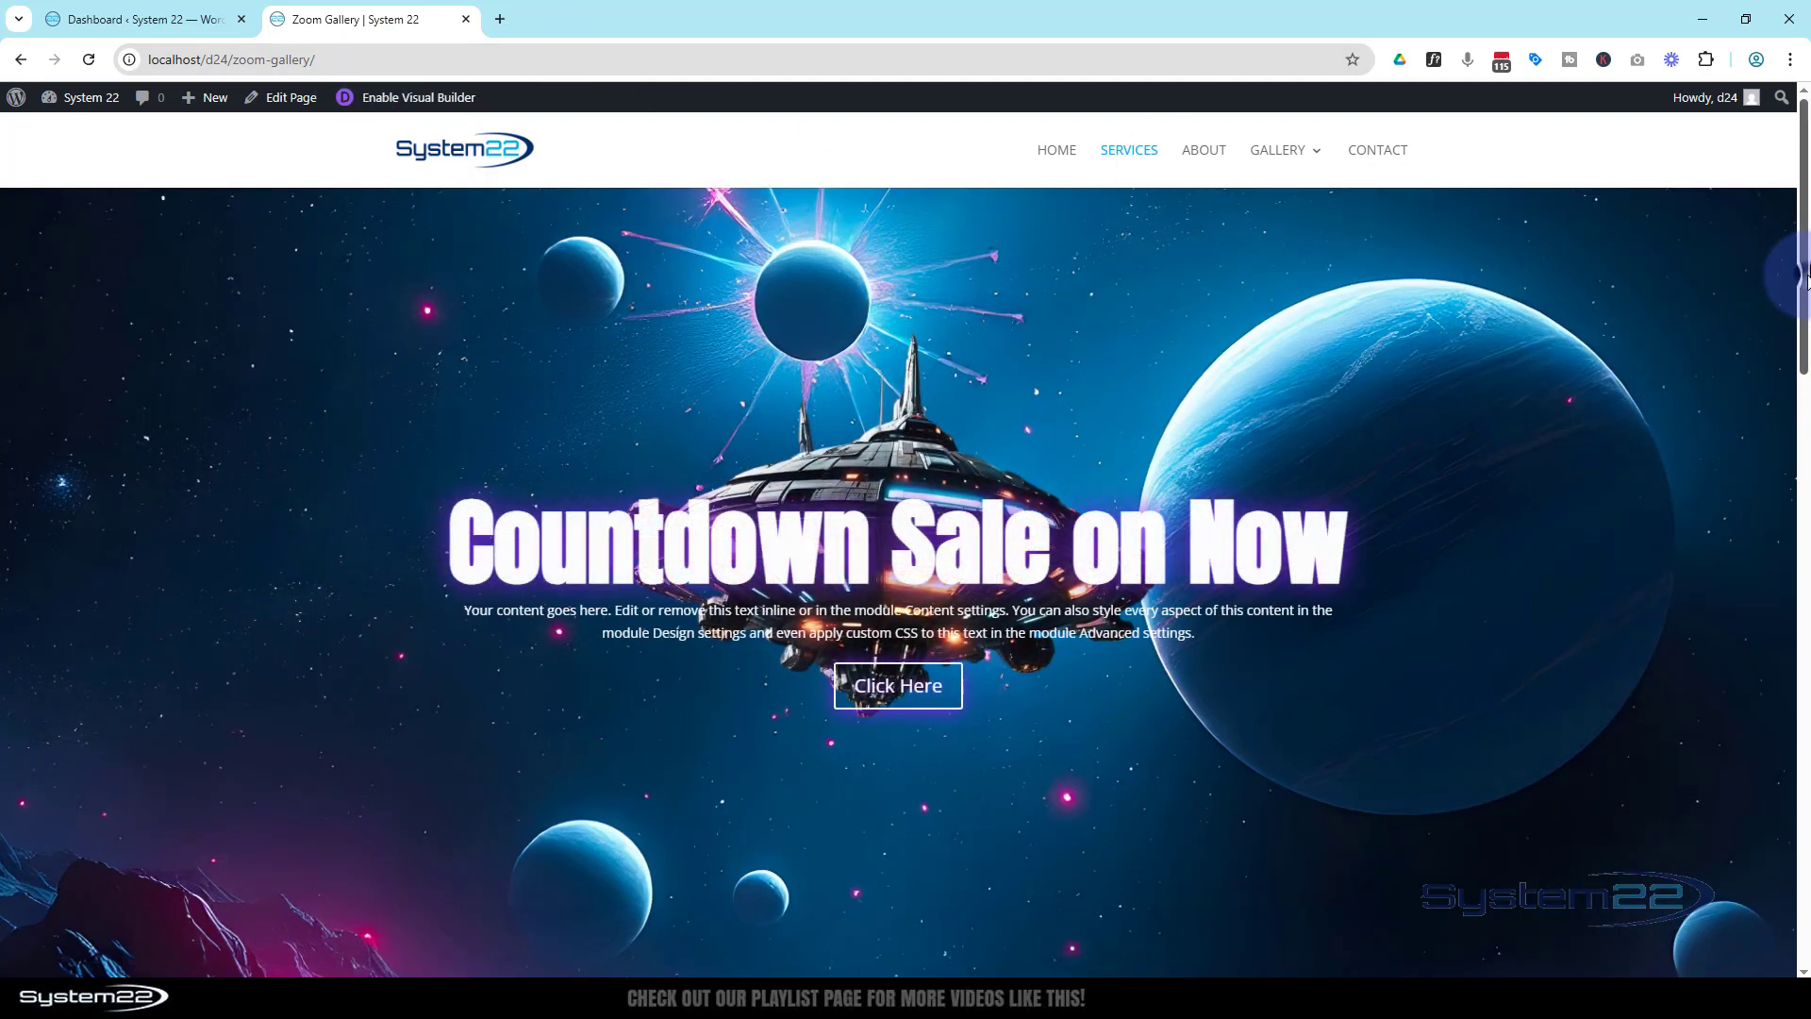
pyautogui.moveTo(1805, 281); pyautogui.dragTo(1807, 548)
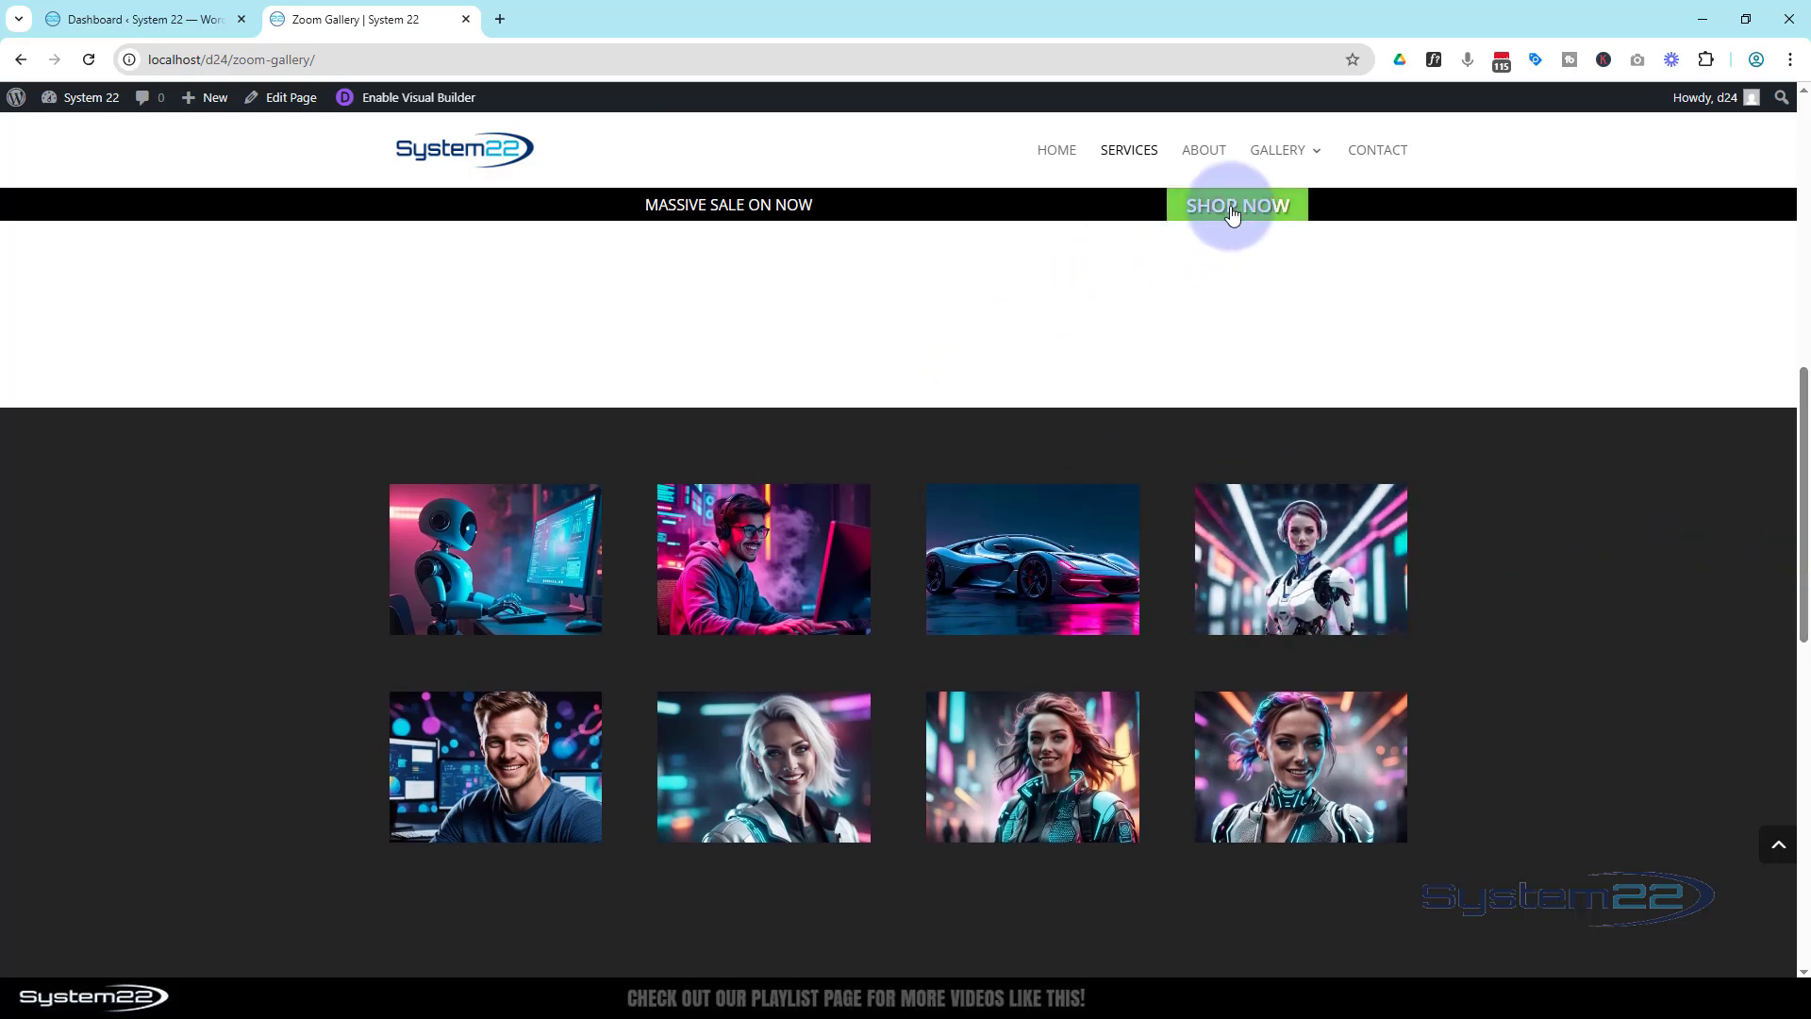
pyautogui.scroll(-7, 953, 317)
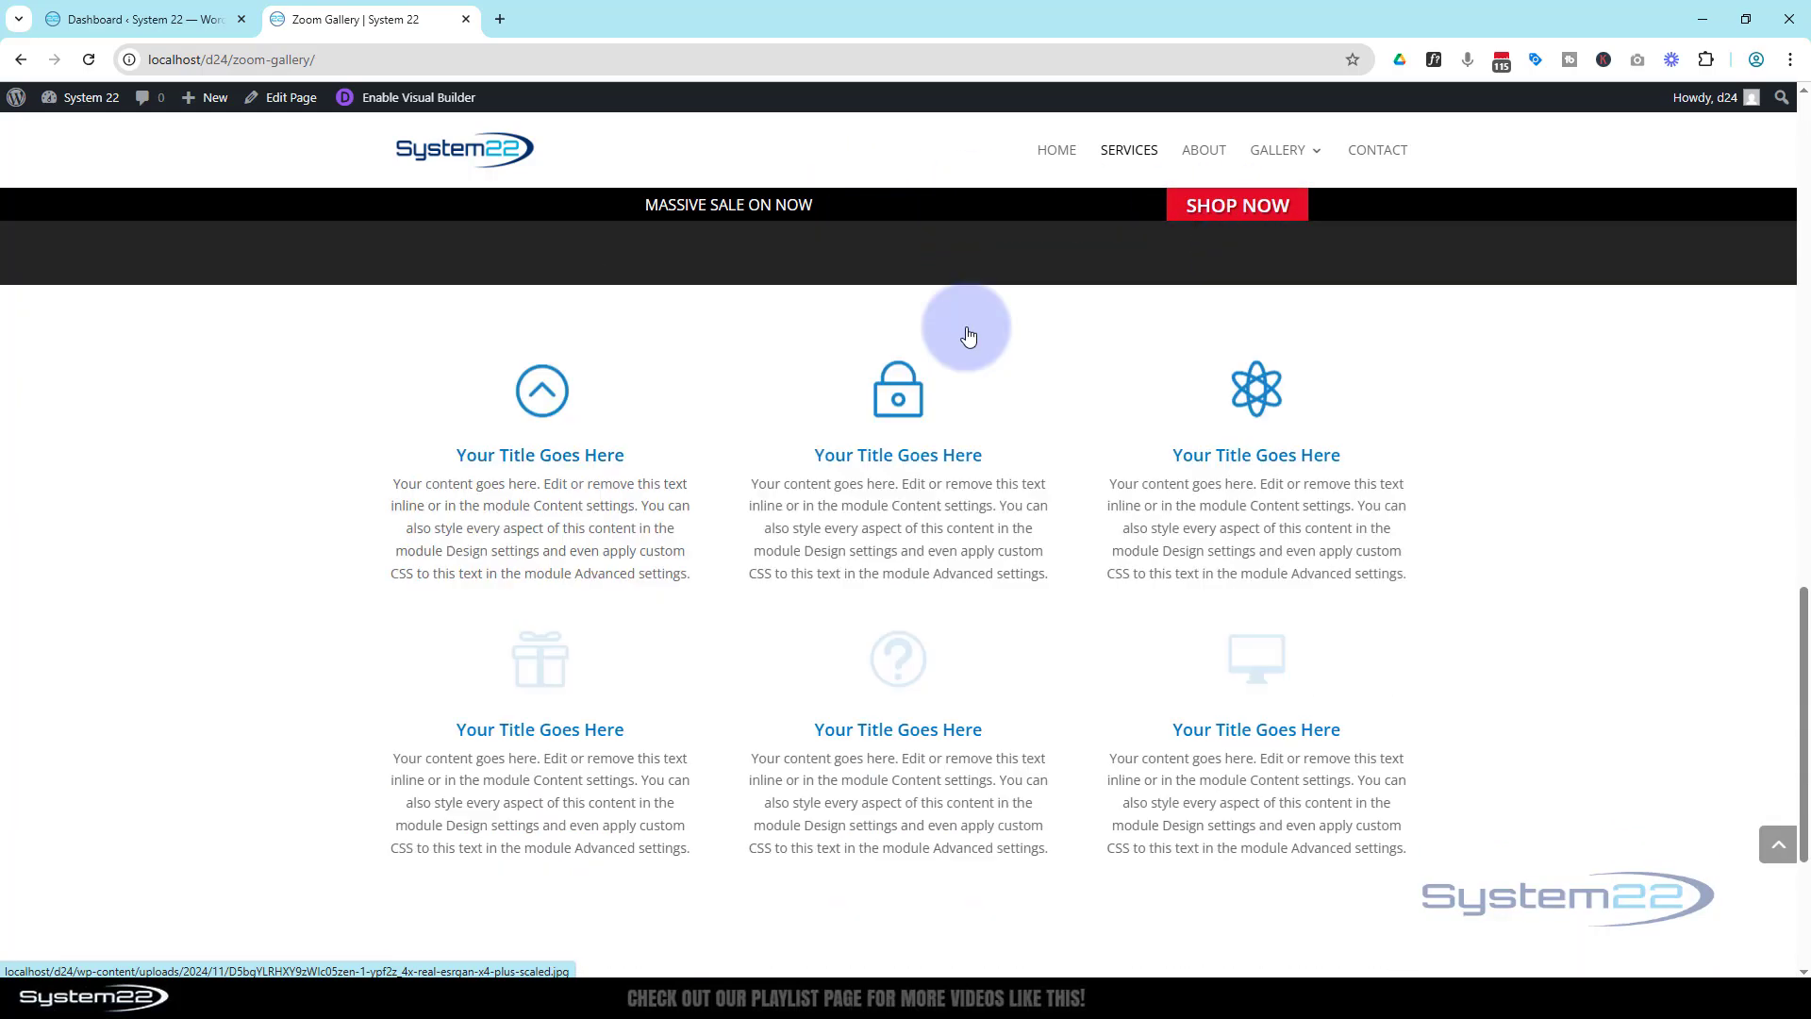
pyautogui.scroll(-3, 968, 337)
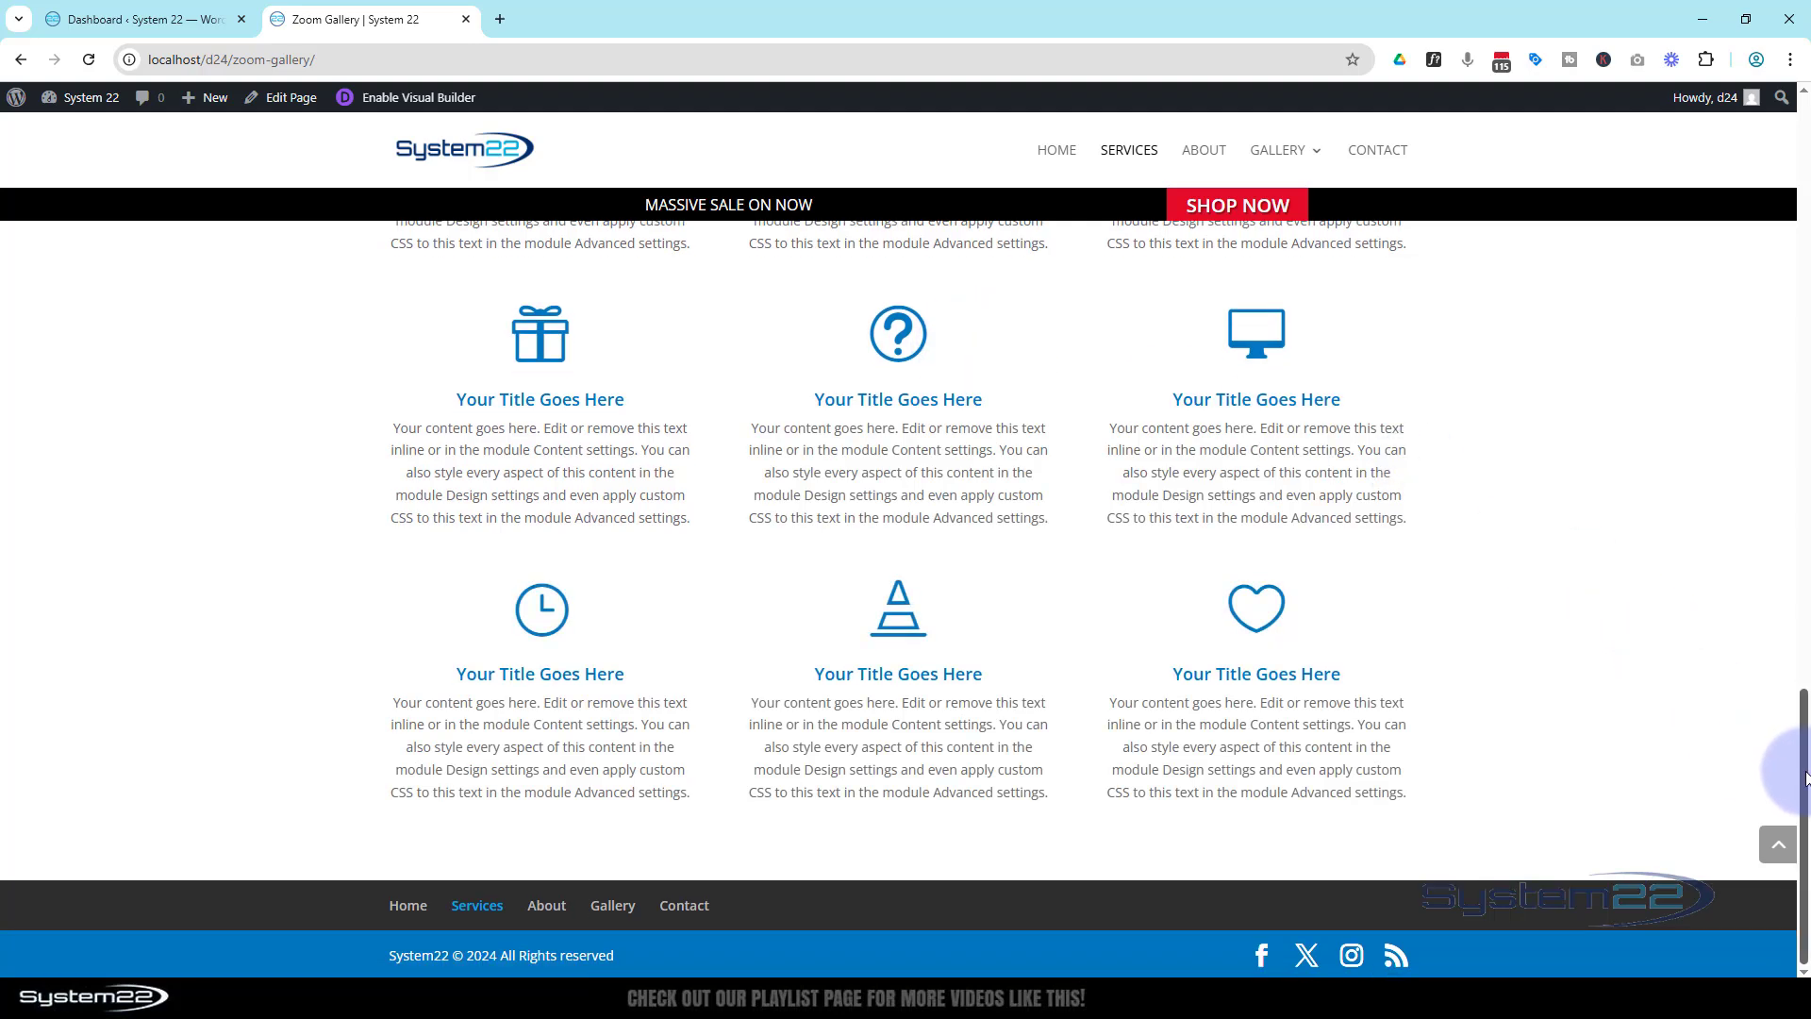
pyautogui.moveTo(1804, 778); pyautogui.dragTo(1756, 374)
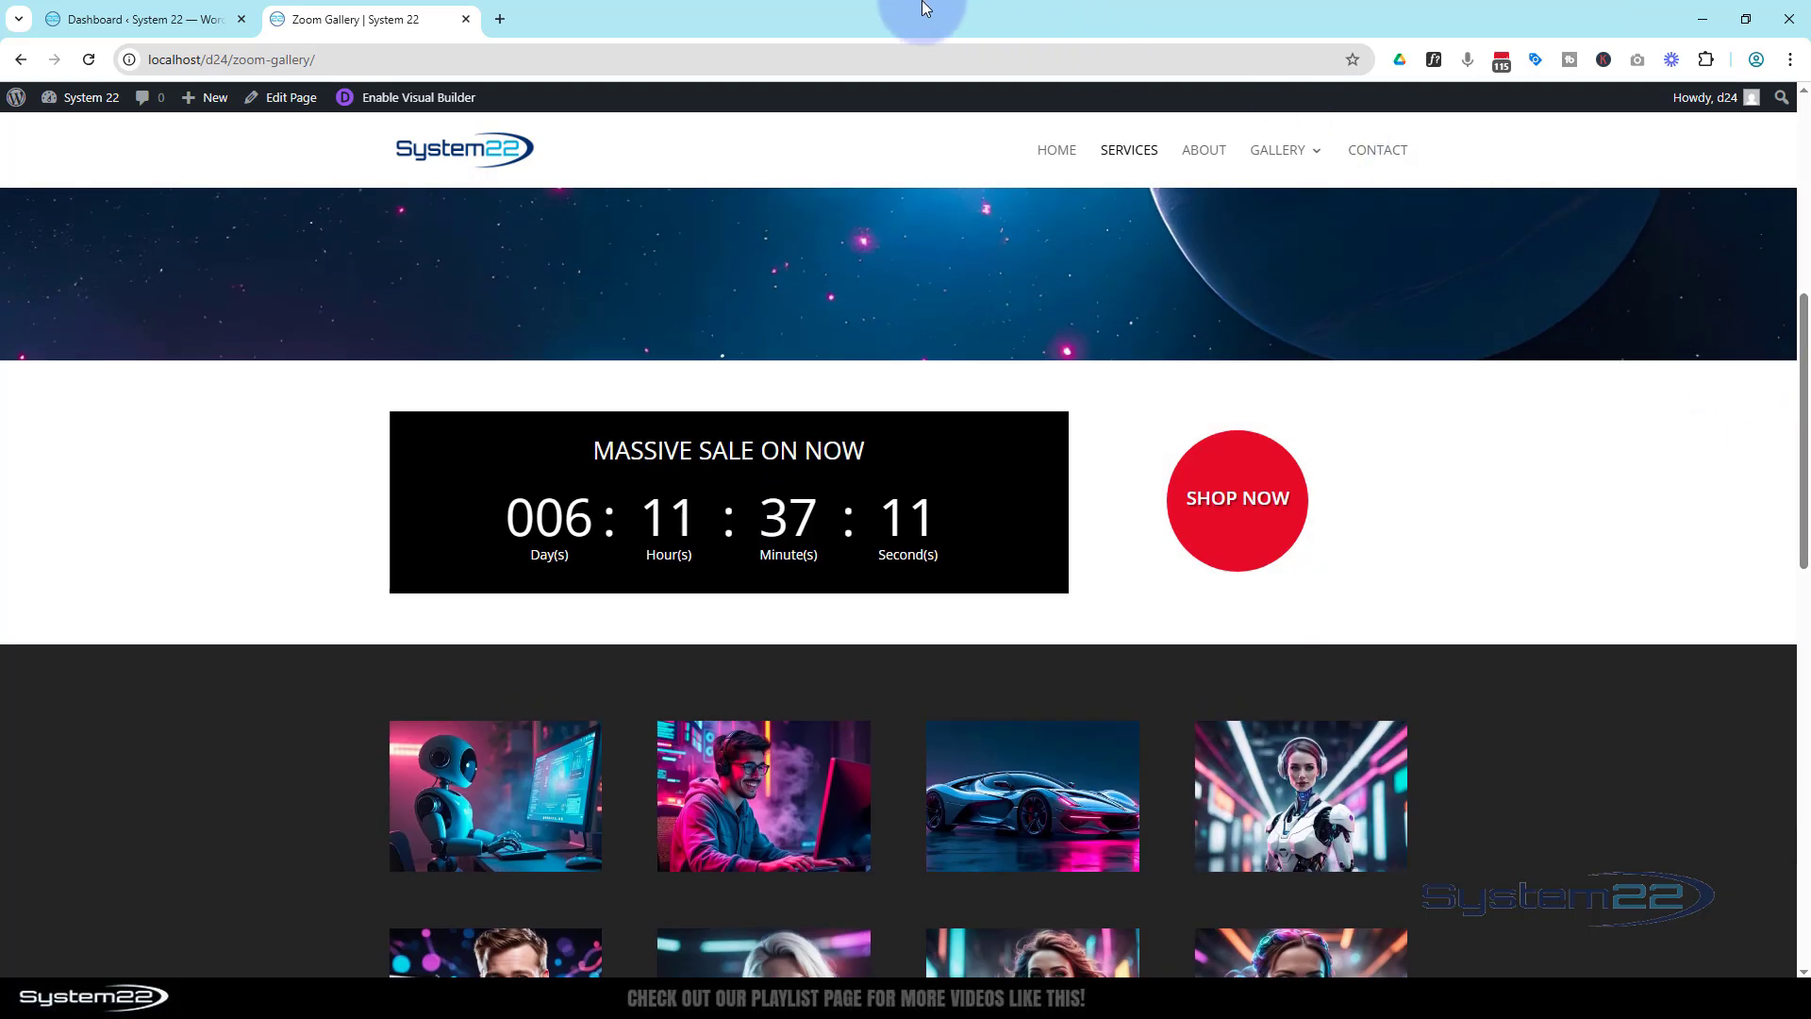
# Open the browser's device preview with iPad Air dimensions and examine the sale section's normal and sticky layouts
pyautogui.hotkey('ctrl', 'shift', 'i')
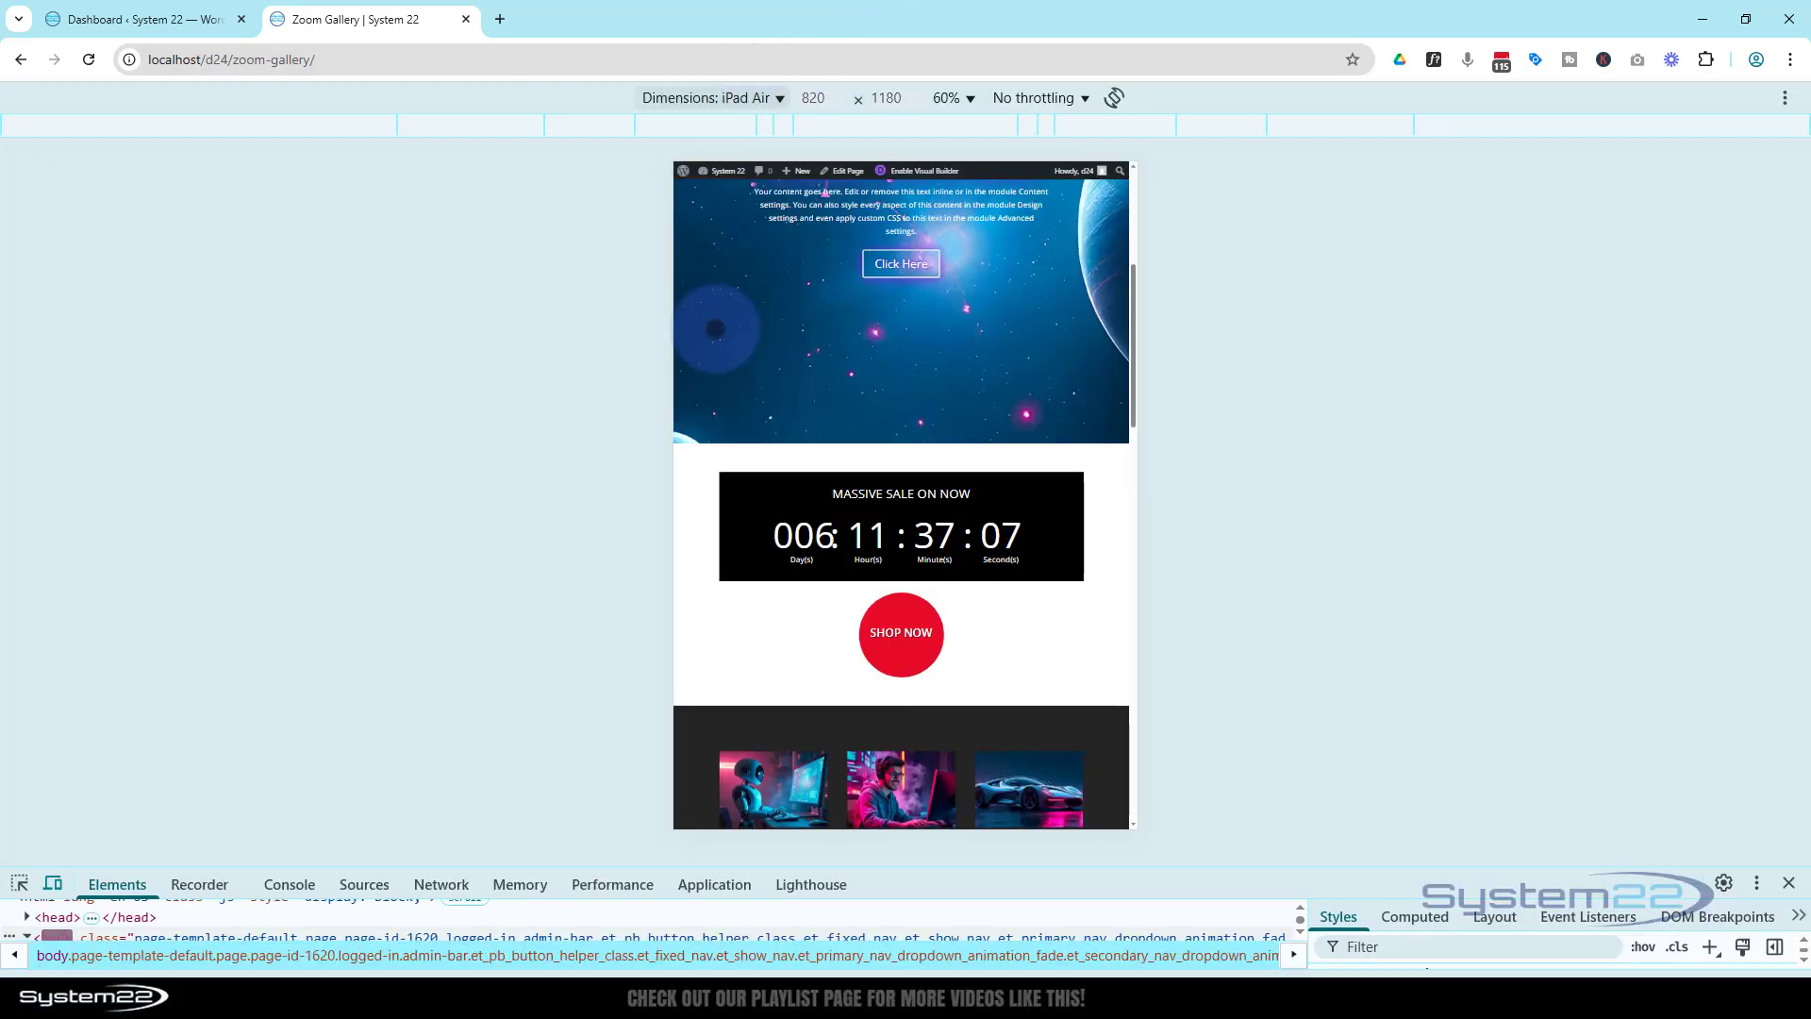
pyautogui.scroll(-3, 1019, 639)
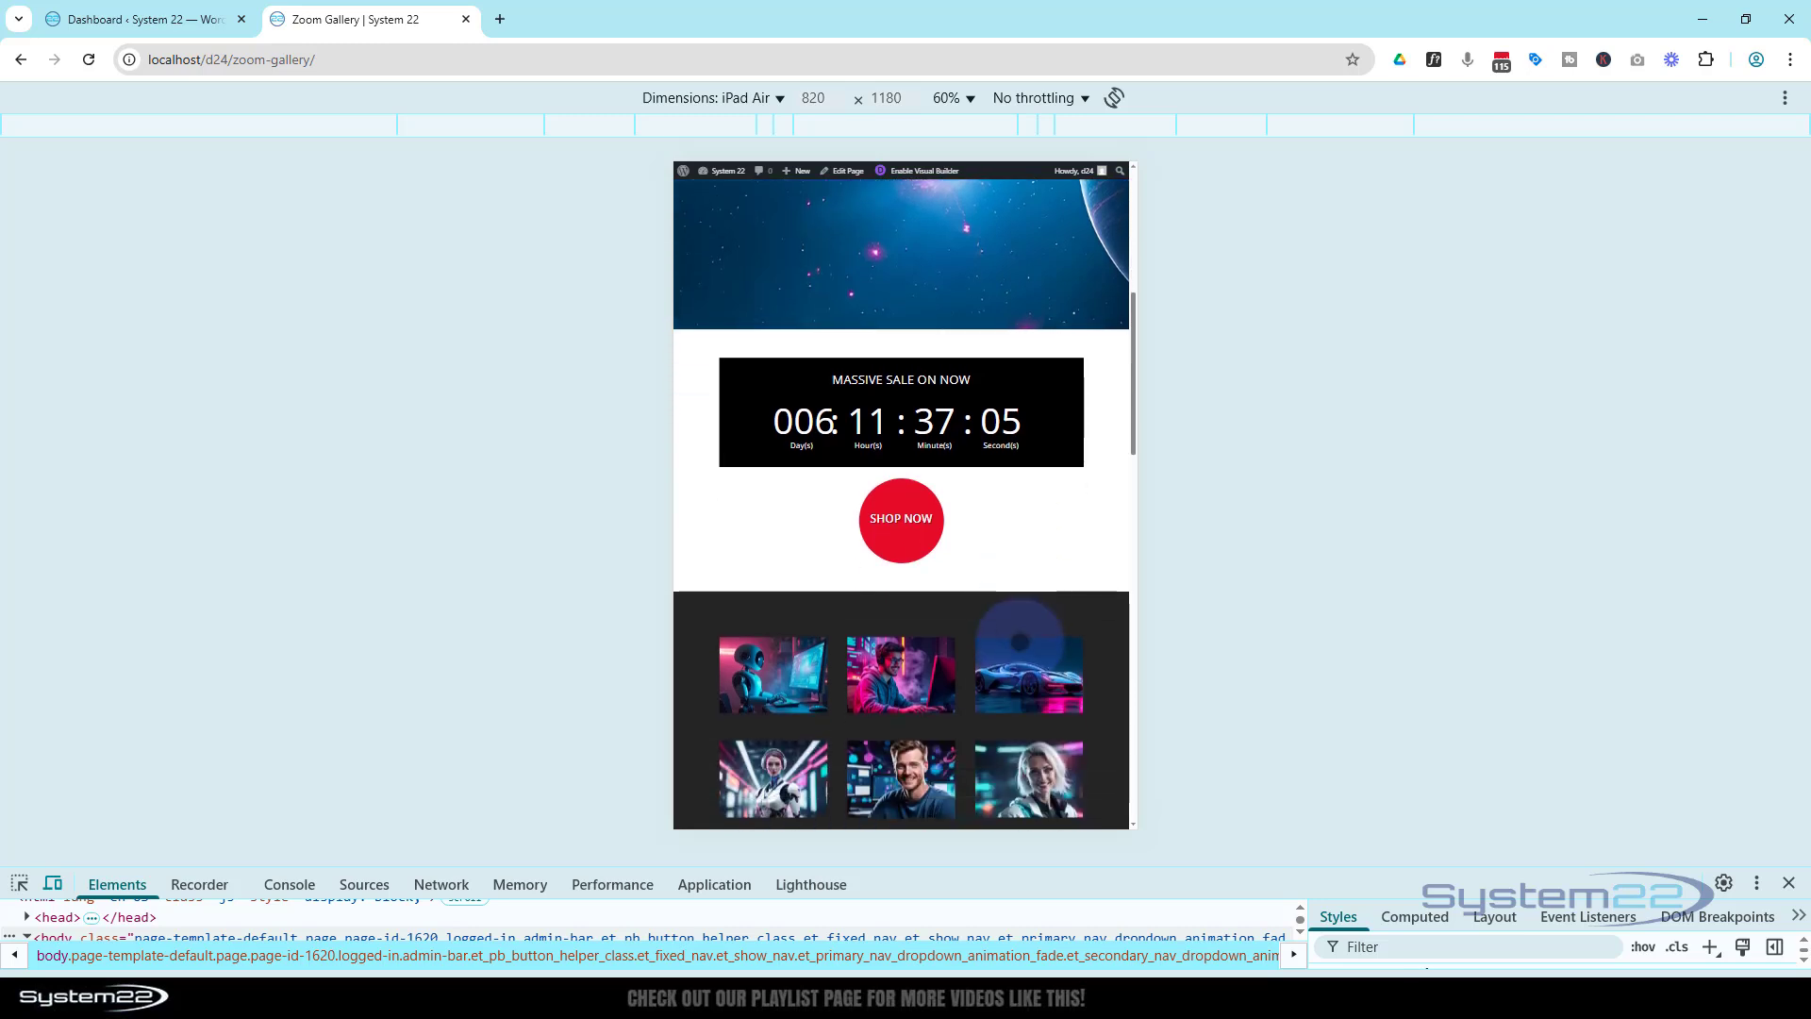
pyautogui.scroll(-2, 1020, 642)
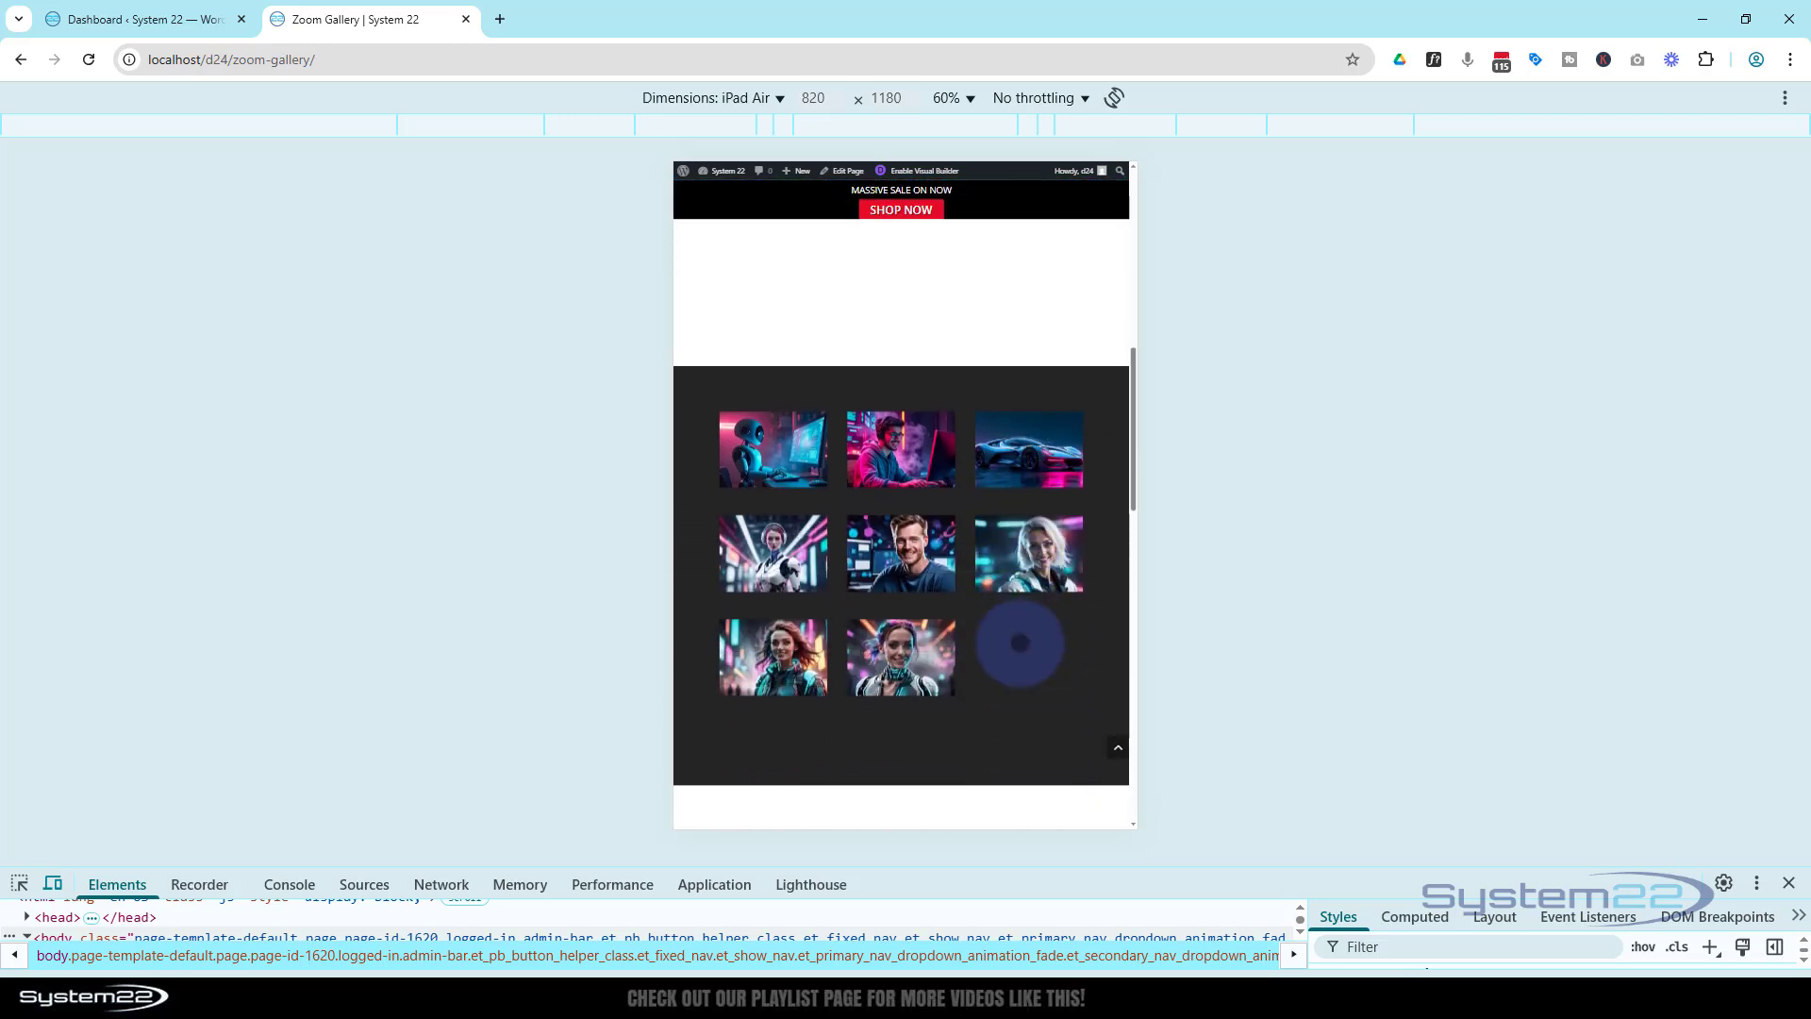
pyautogui.scroll(-10, 1019, 642)
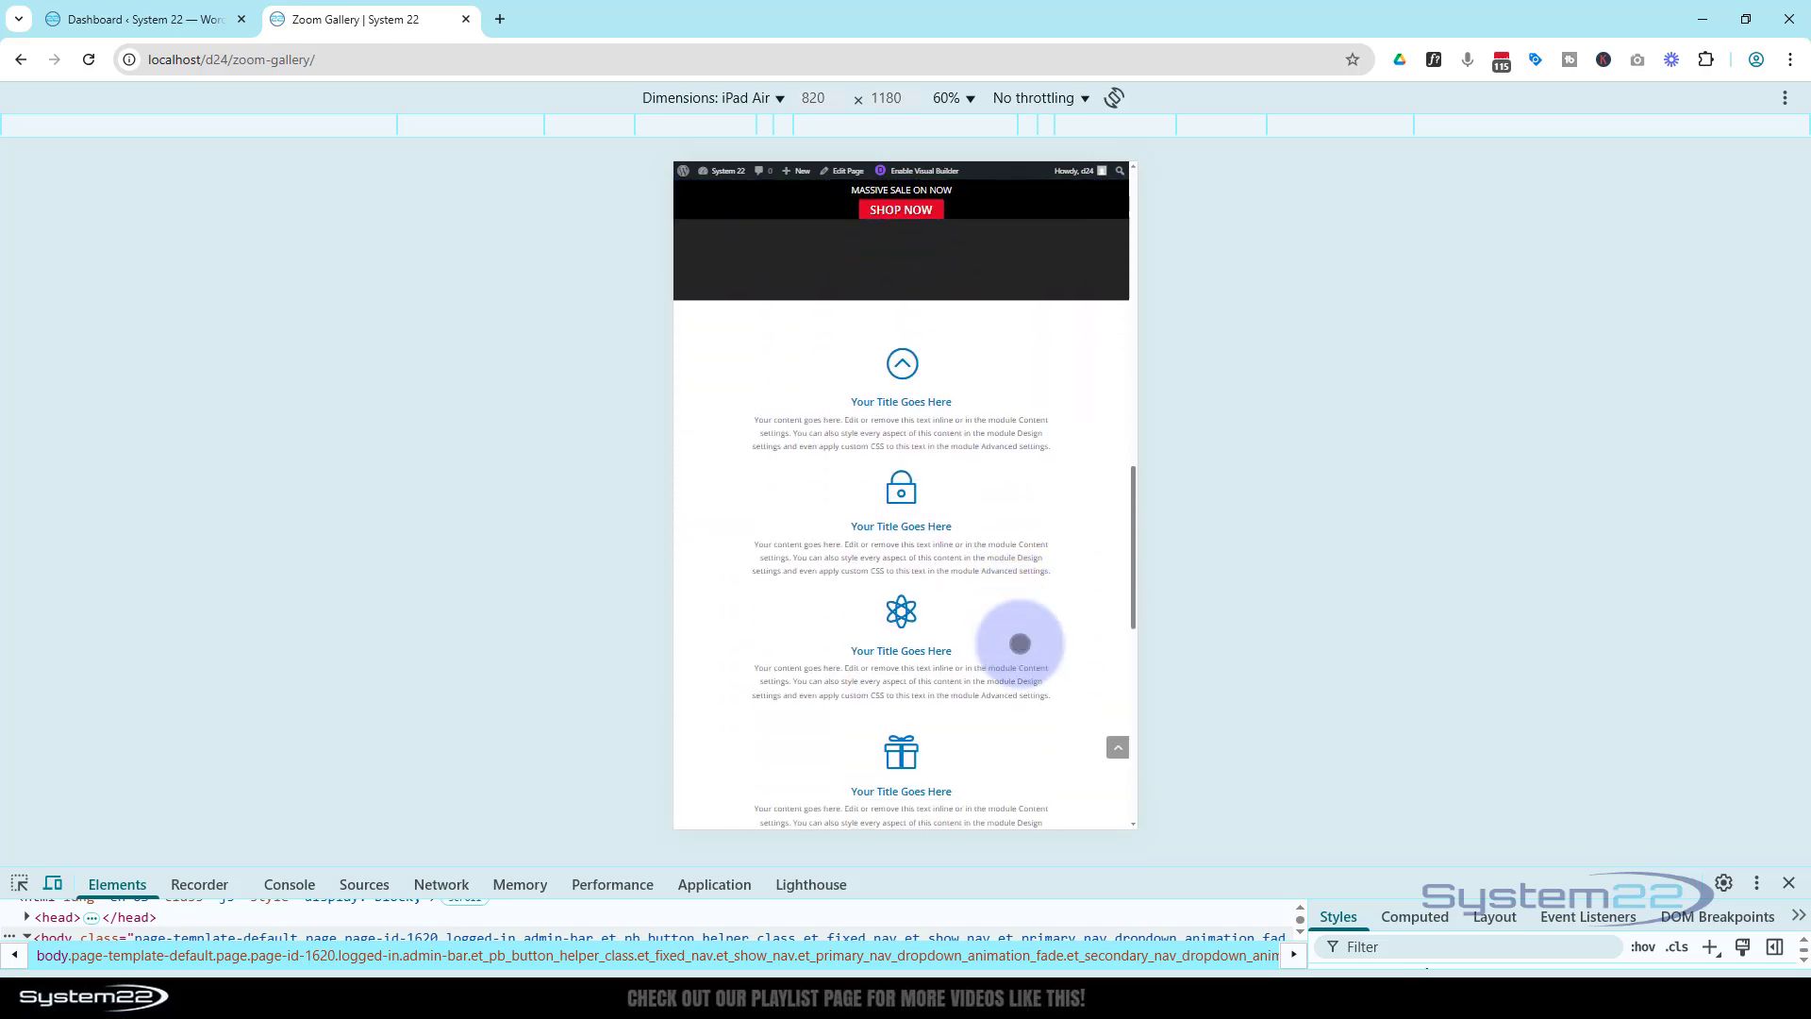
# Switch the device preview to iPhone 12 Pro dimensions and examine the sale section's normal and sticky layouts
pyautogui.scroll(-2, 1017, 644)
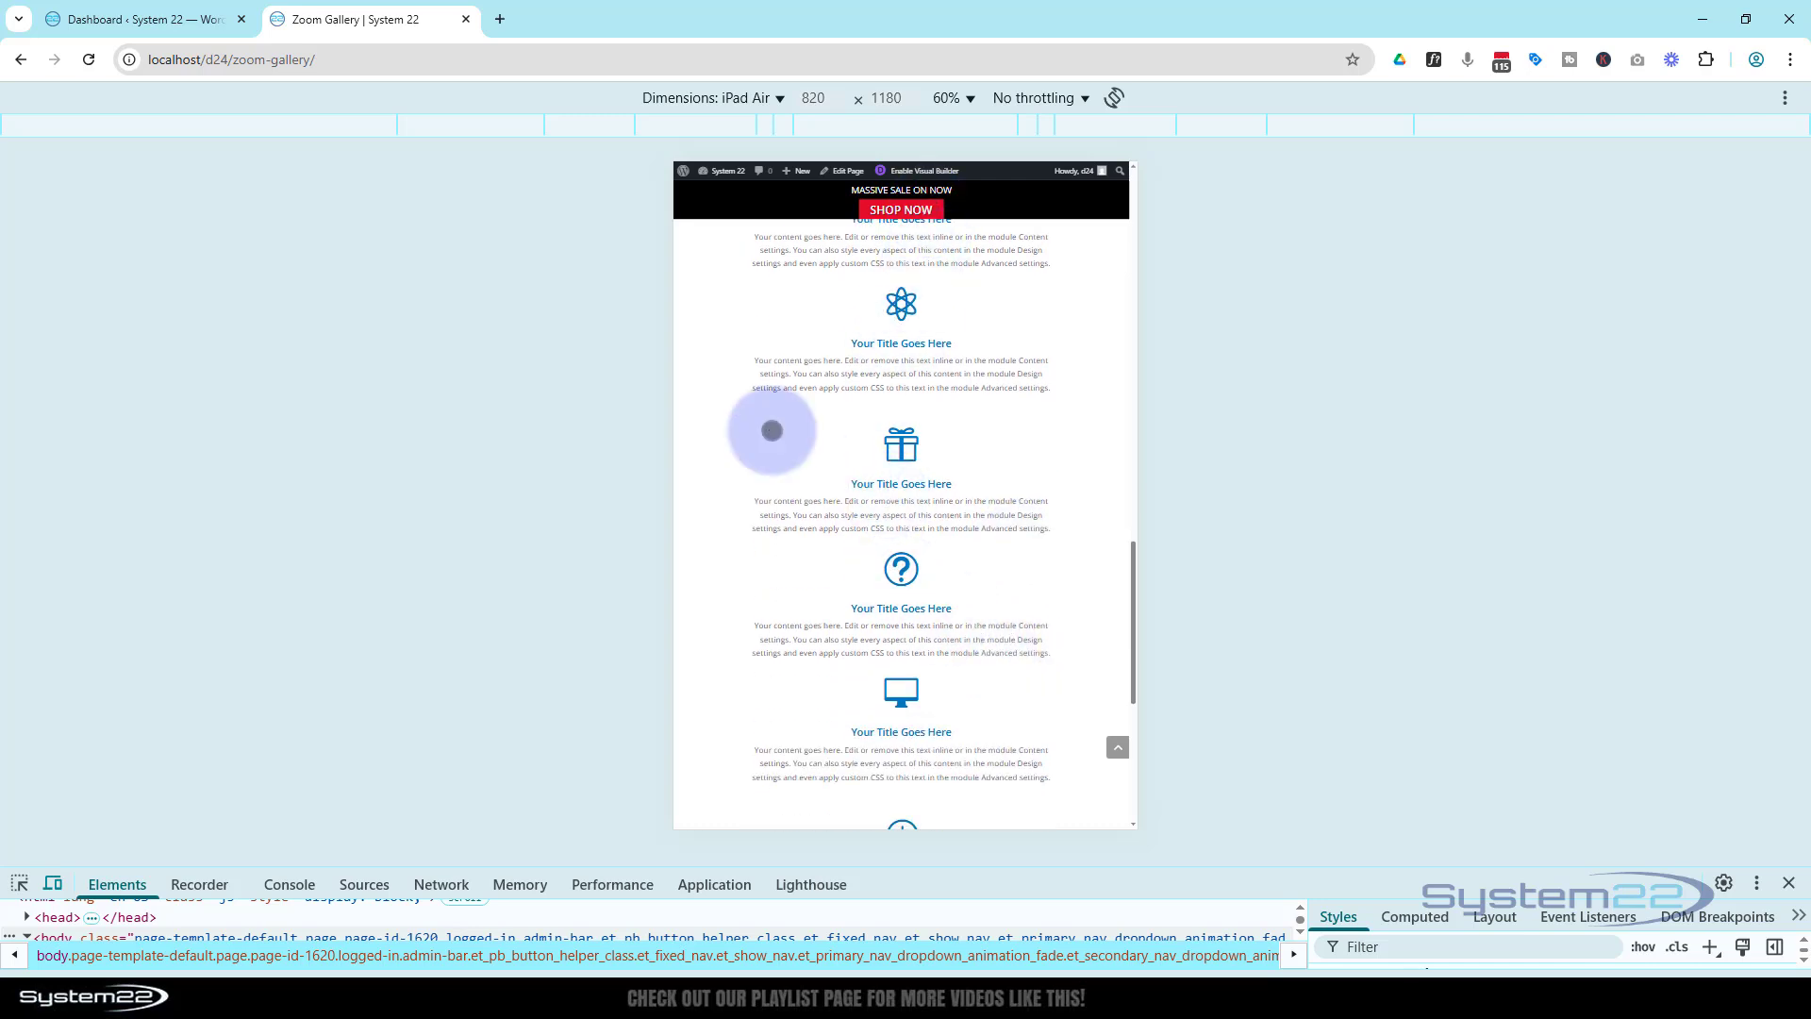
pyautogui.click(698, 98)
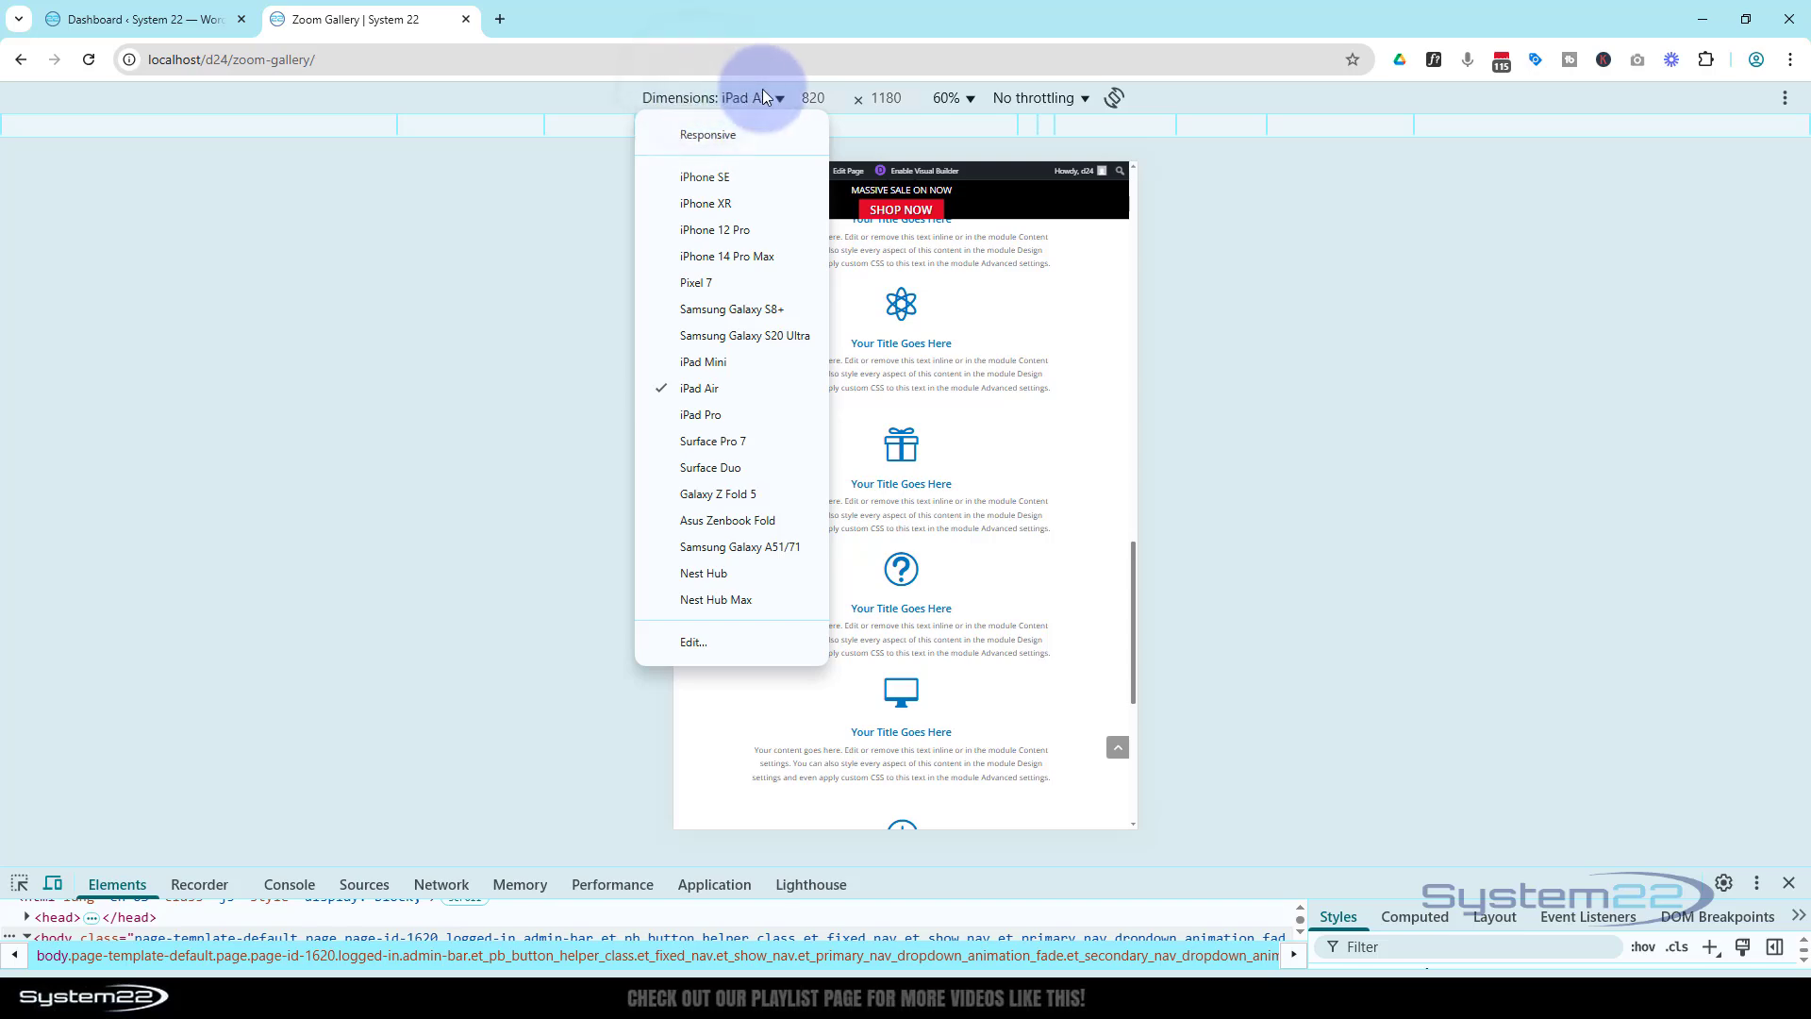
pyautogui.click(723, 231)
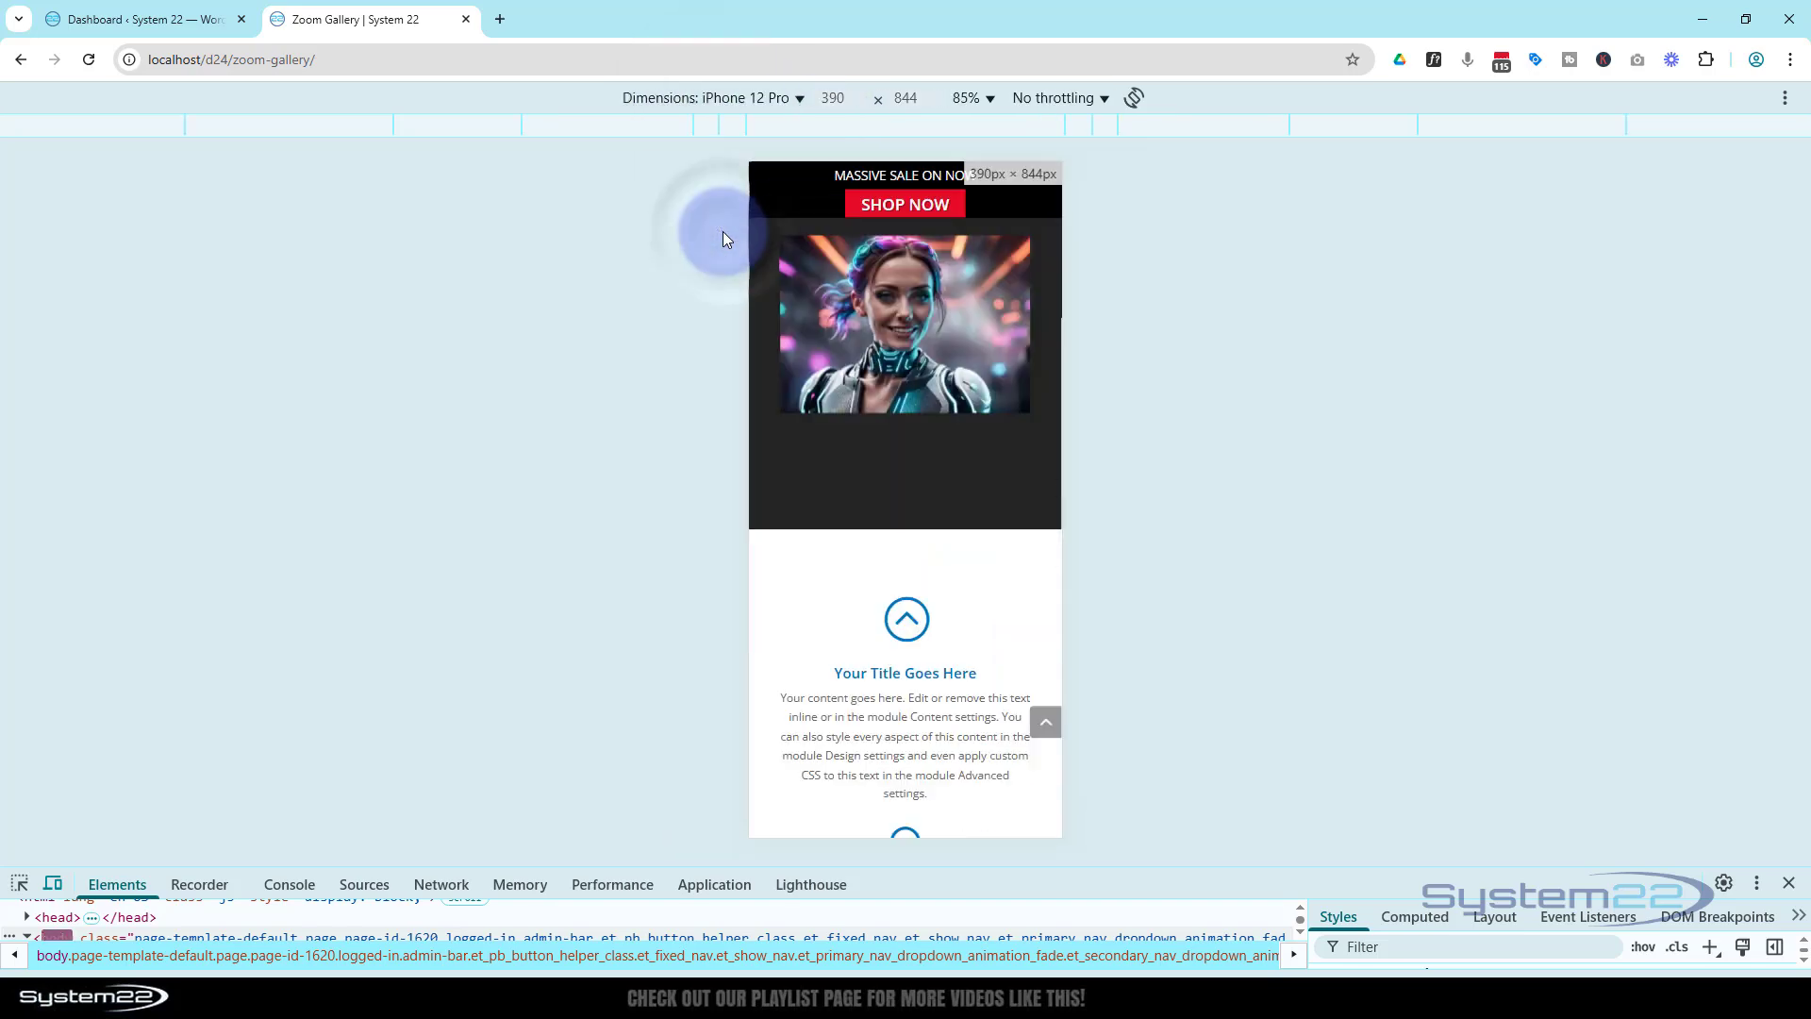
pyautogui.scroll(-10, 855, 572)
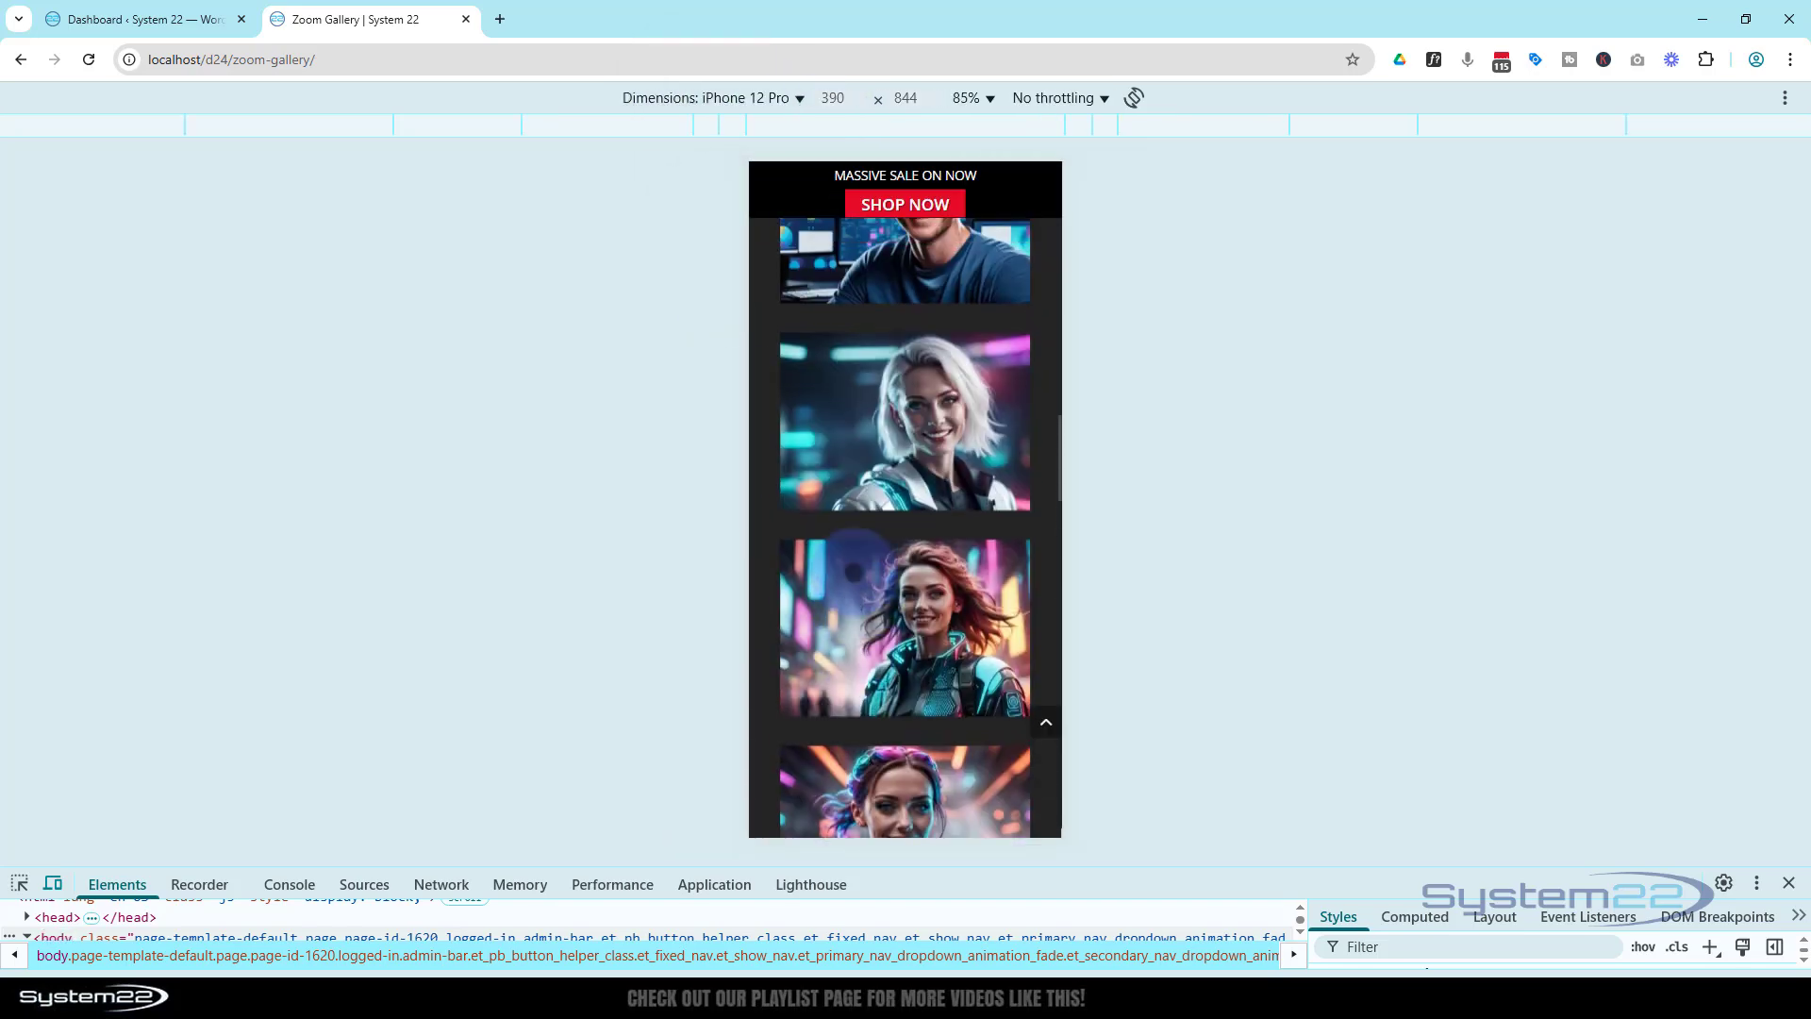
pyautogui.scroll(8, 843, 573)
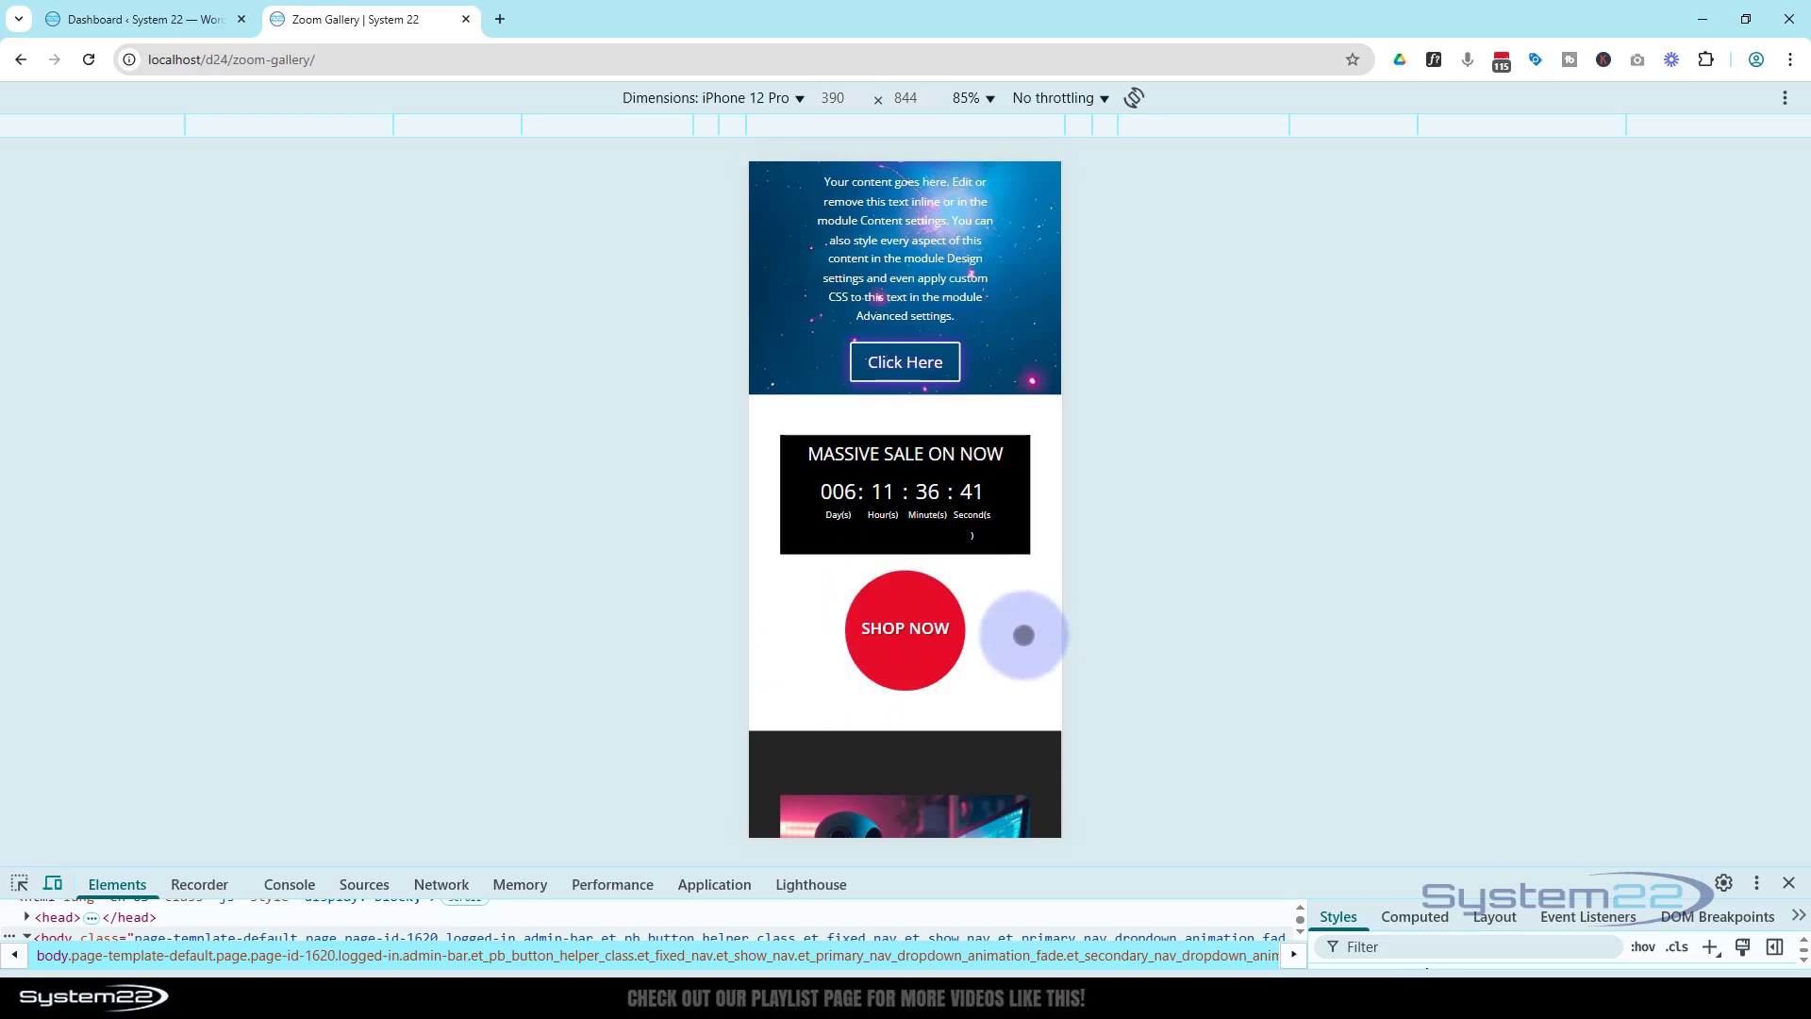
pyautogui.scroll(-10, 1023, 635)
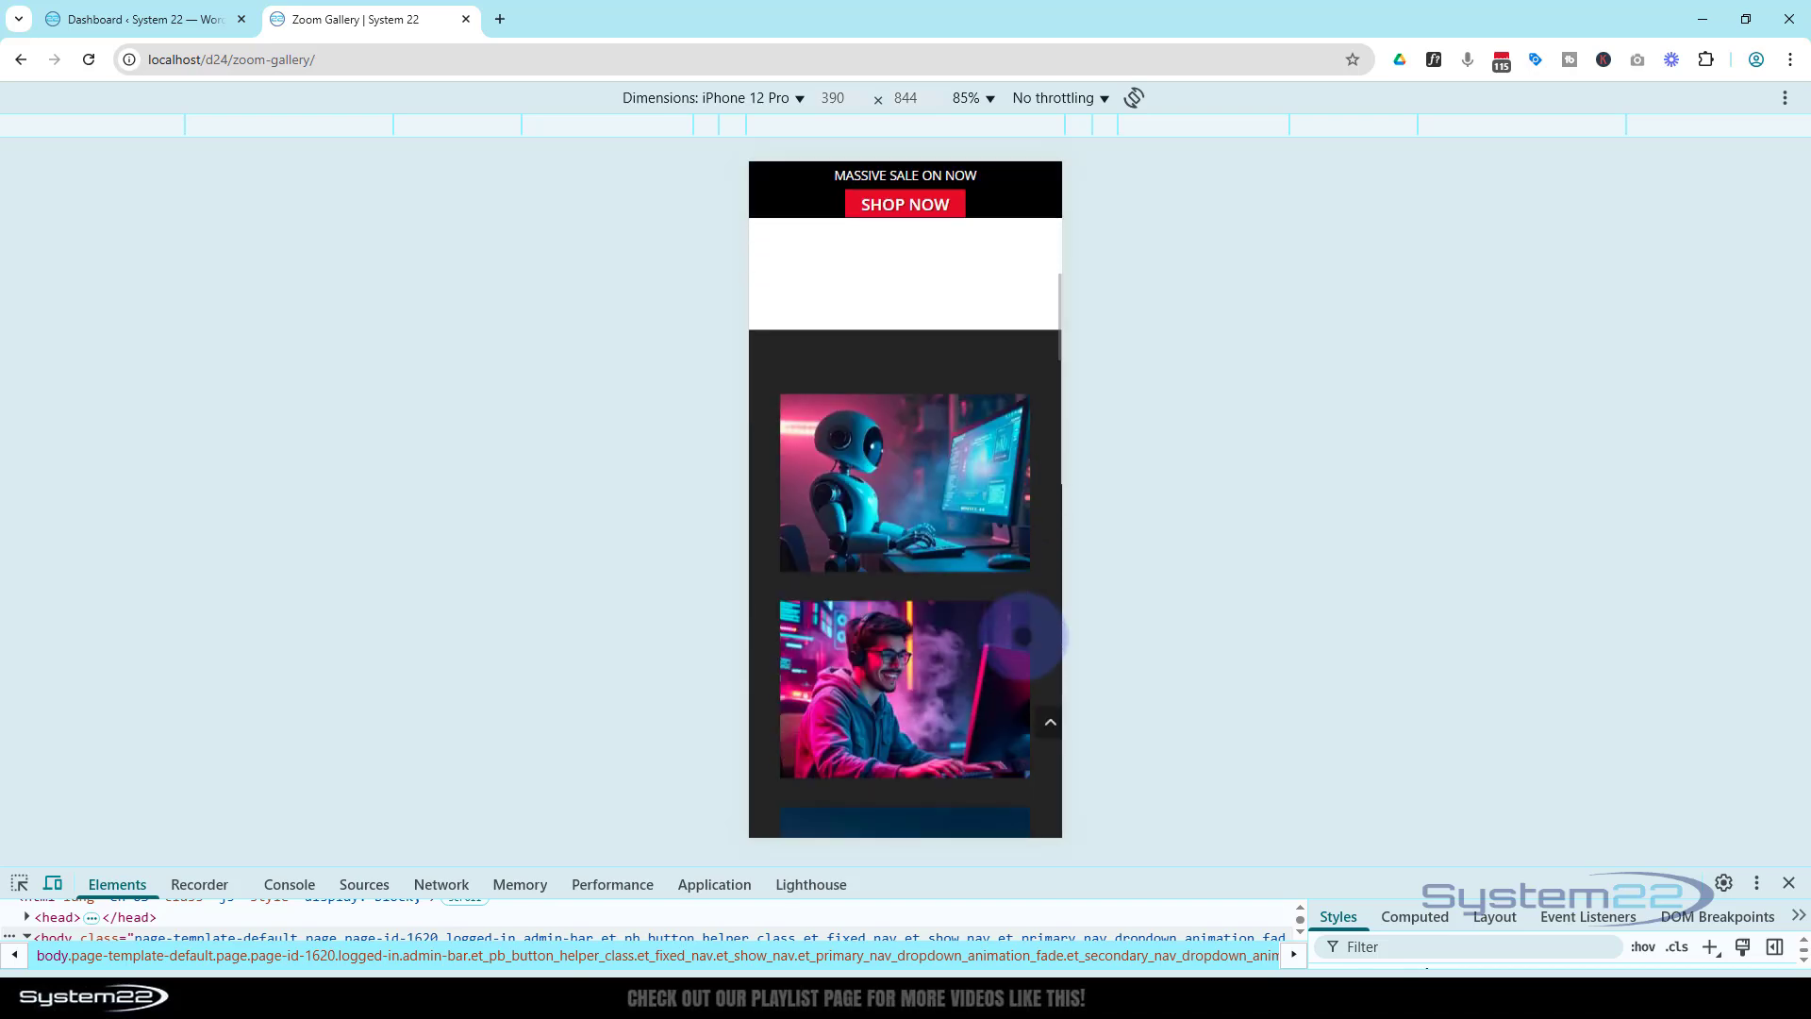
pyautogui.scroll(10, 1023, 650)
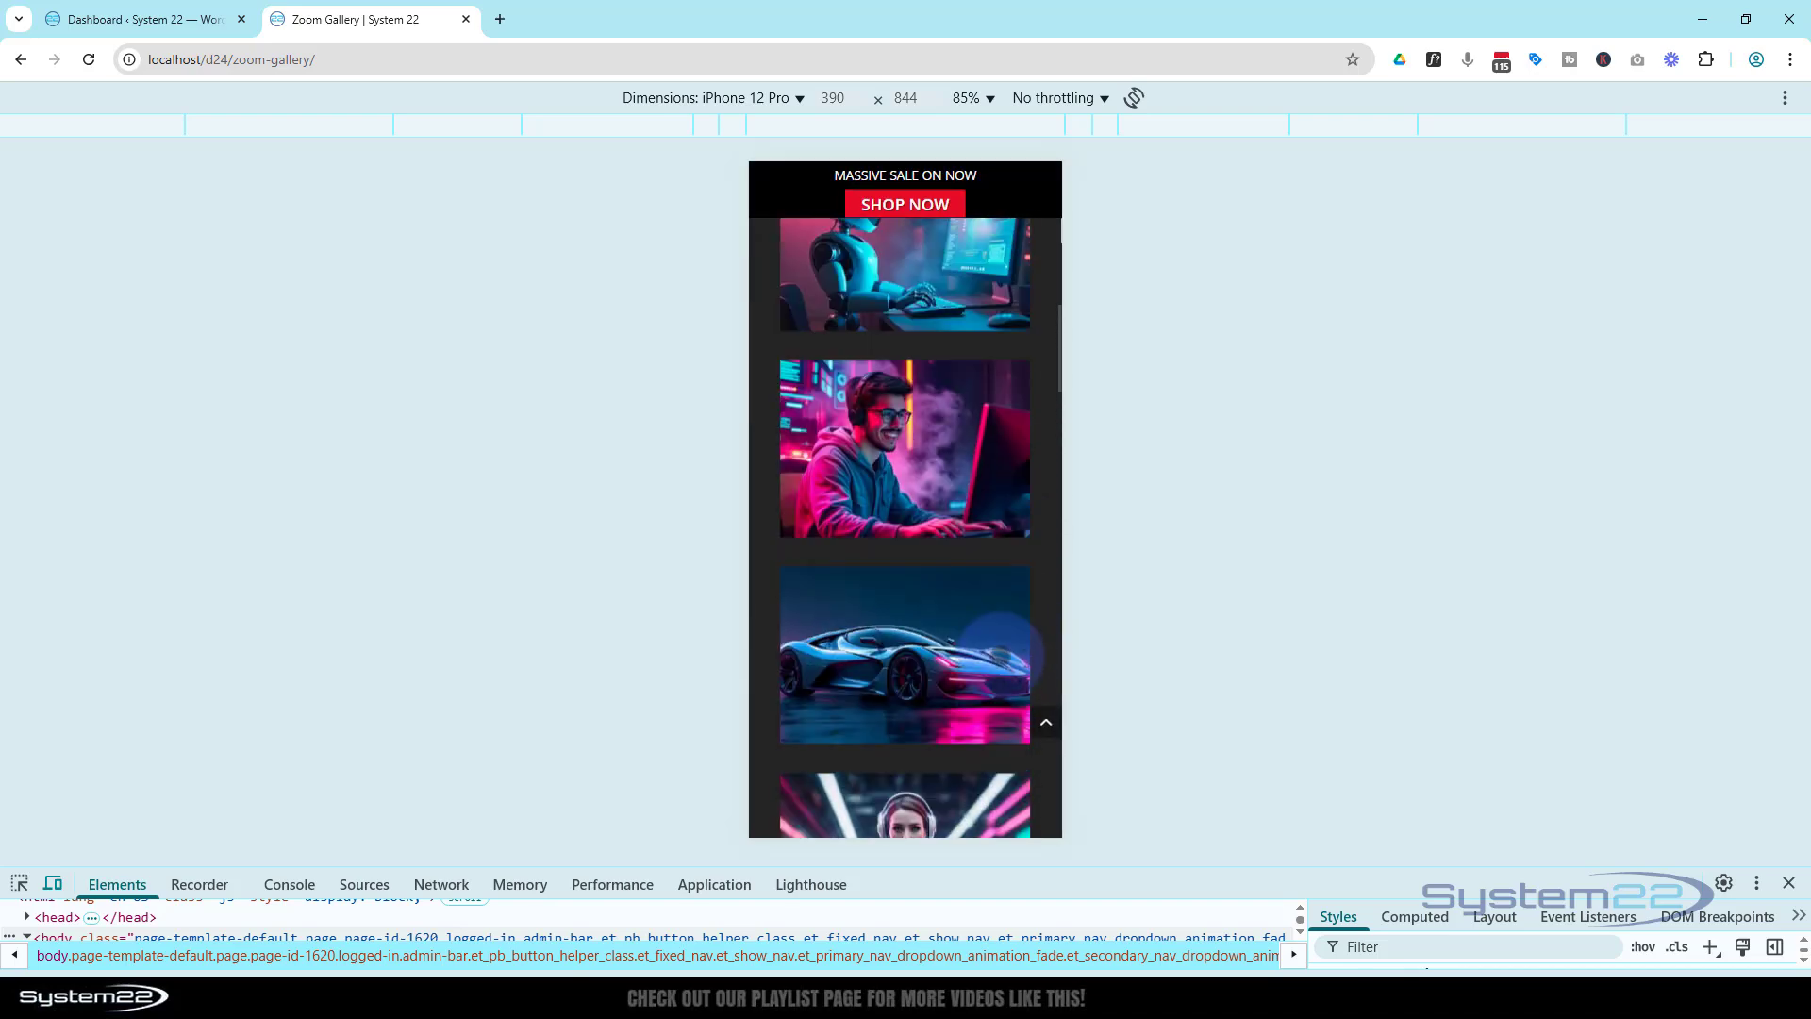
pyautogui.scroll(3, 998, 655)
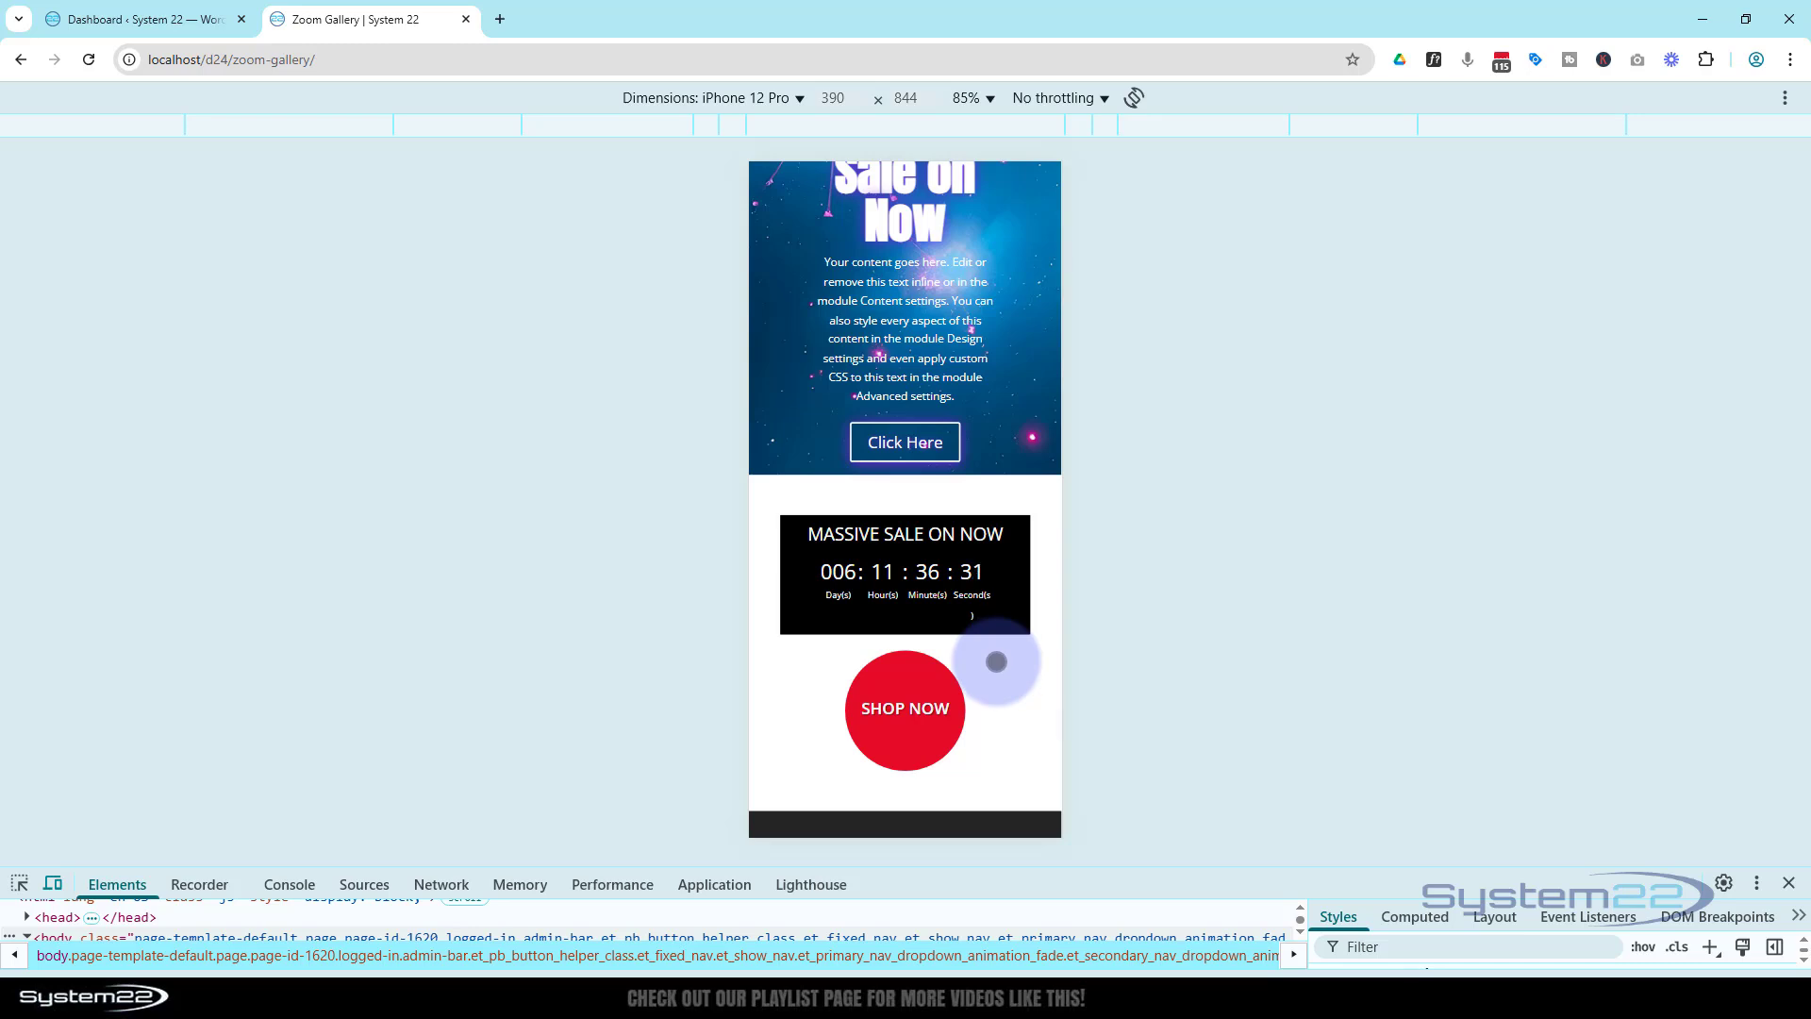
pyautogui.scroll(-10, 996, 661)
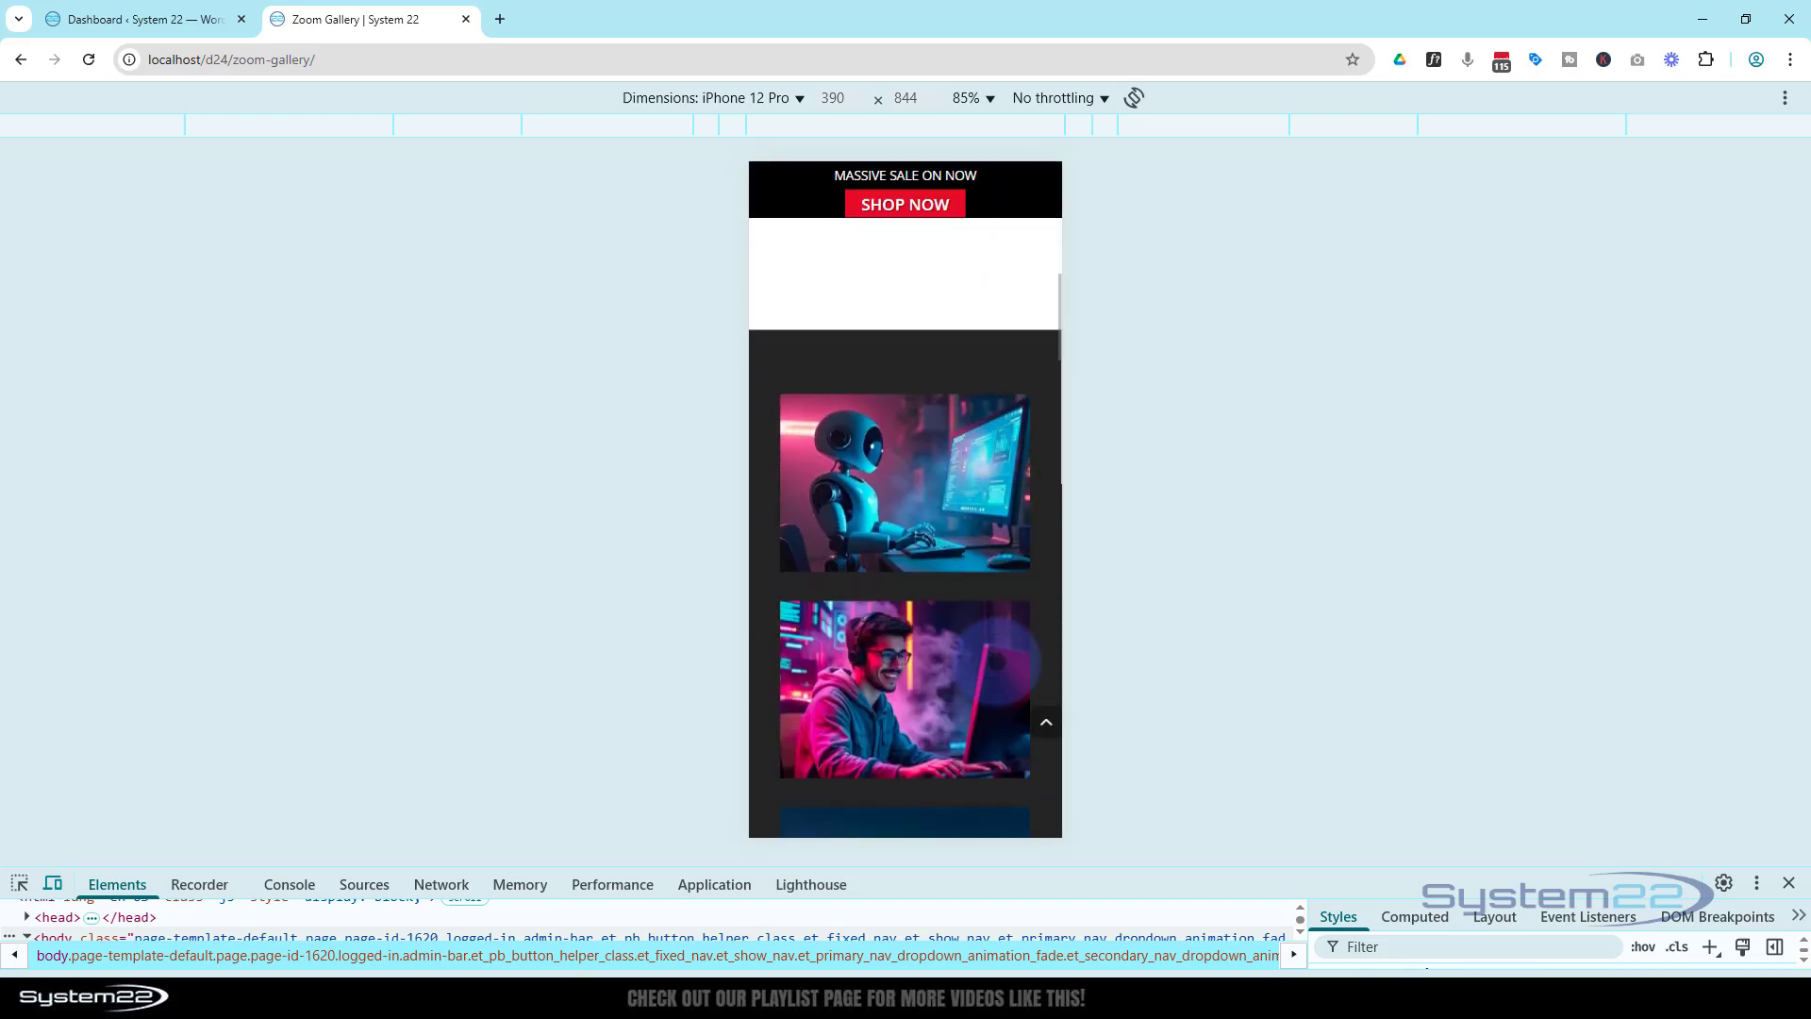
pyautogui.scroll(10, 998, 660)
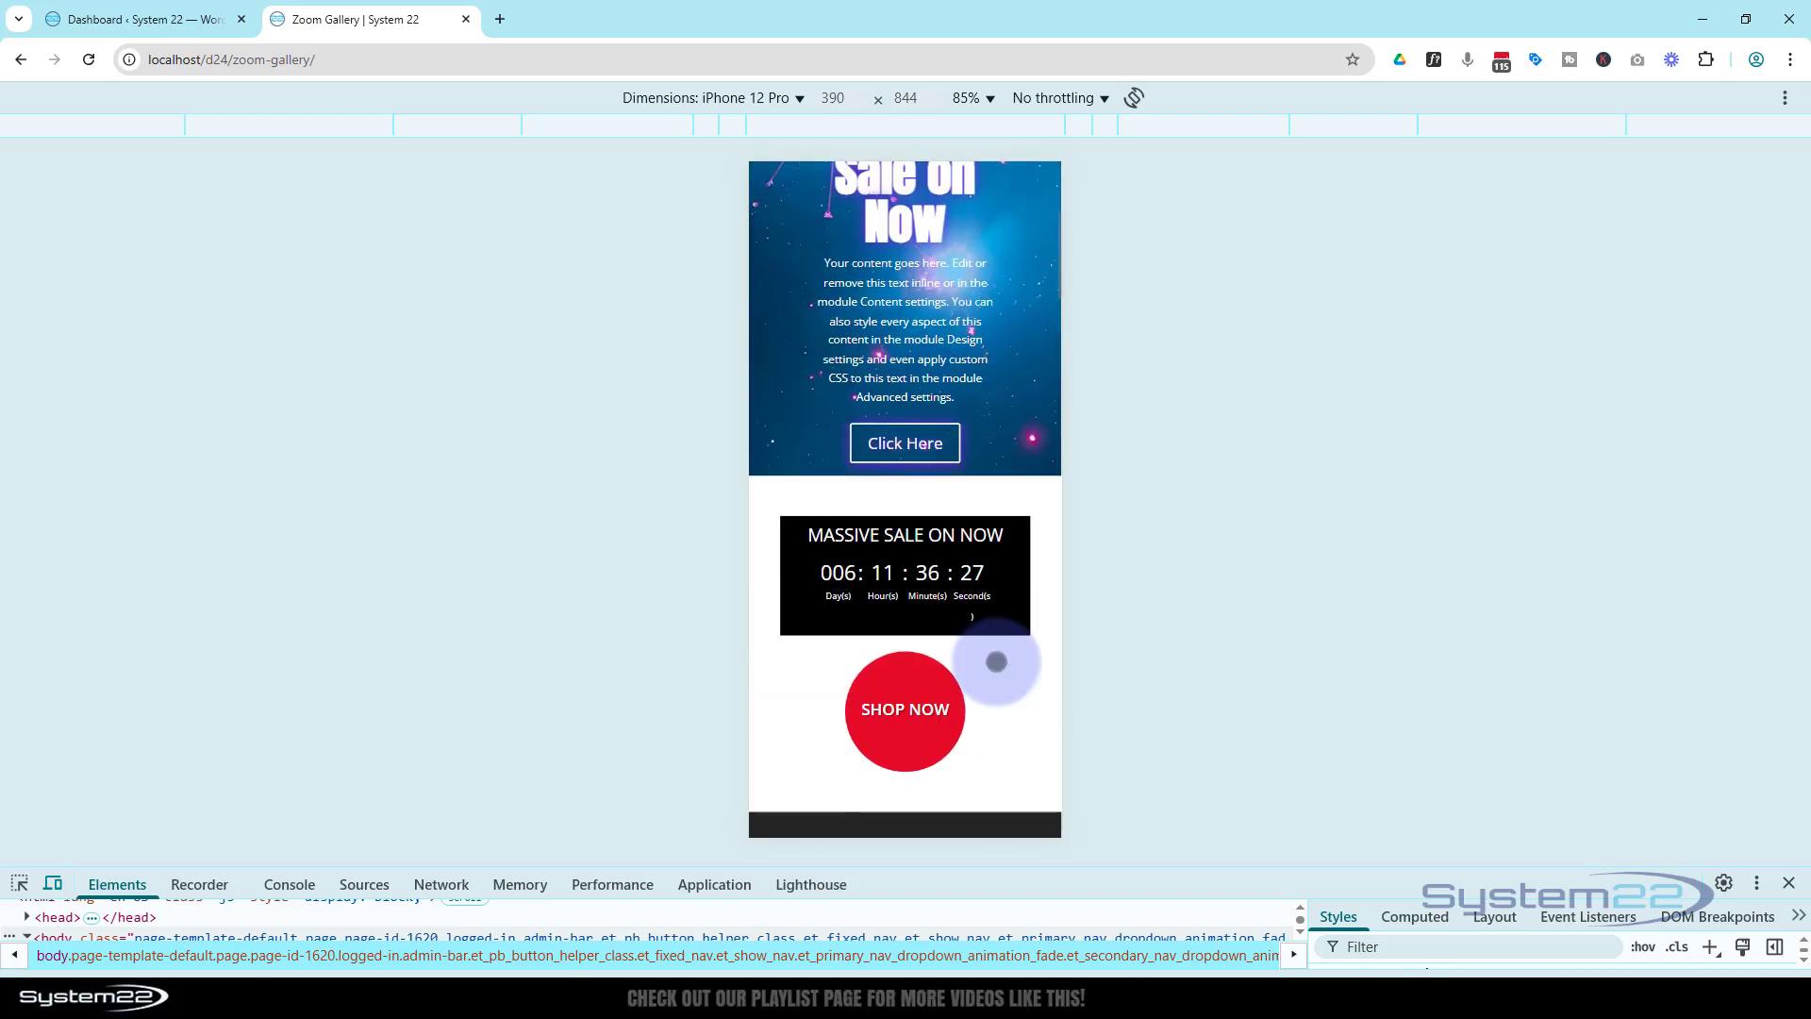
pyautogui.scroll(1, 996, 662)
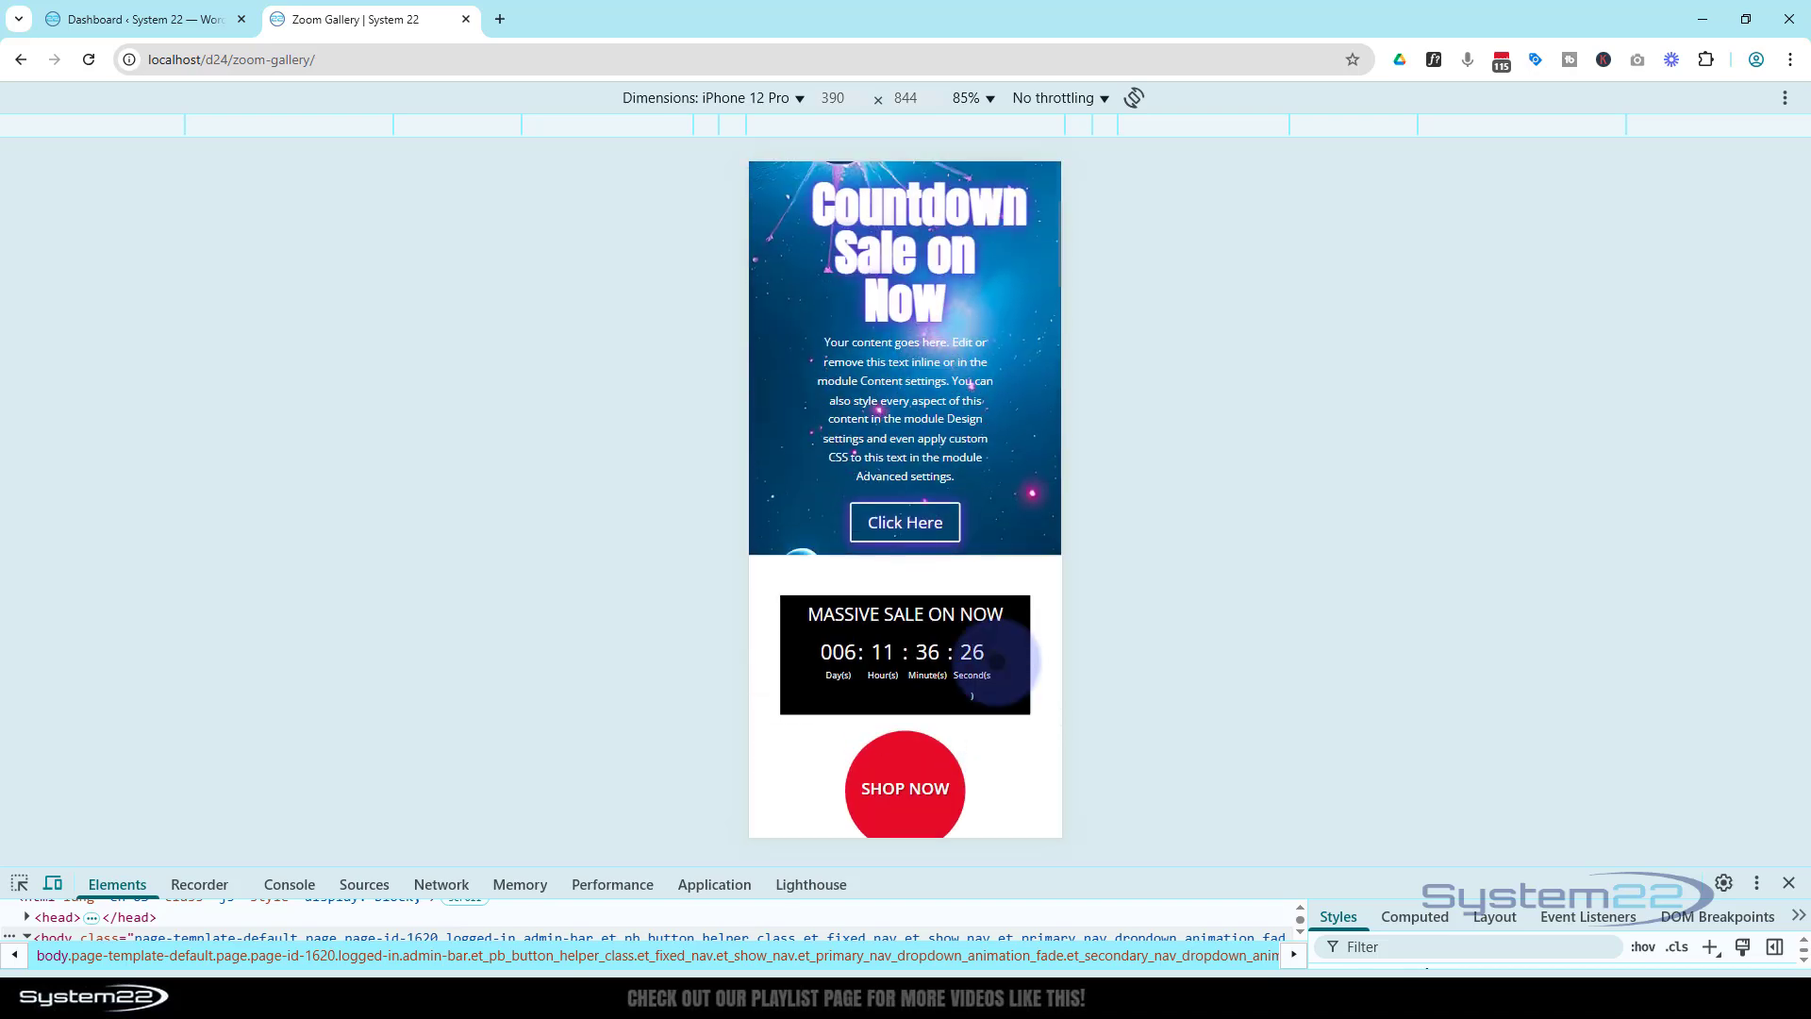
# Close the developer tools and examine the countdown, the Shop Now button's hover colour and the sticky sale bar at desktop width
pyautogui.click(1791, 884)
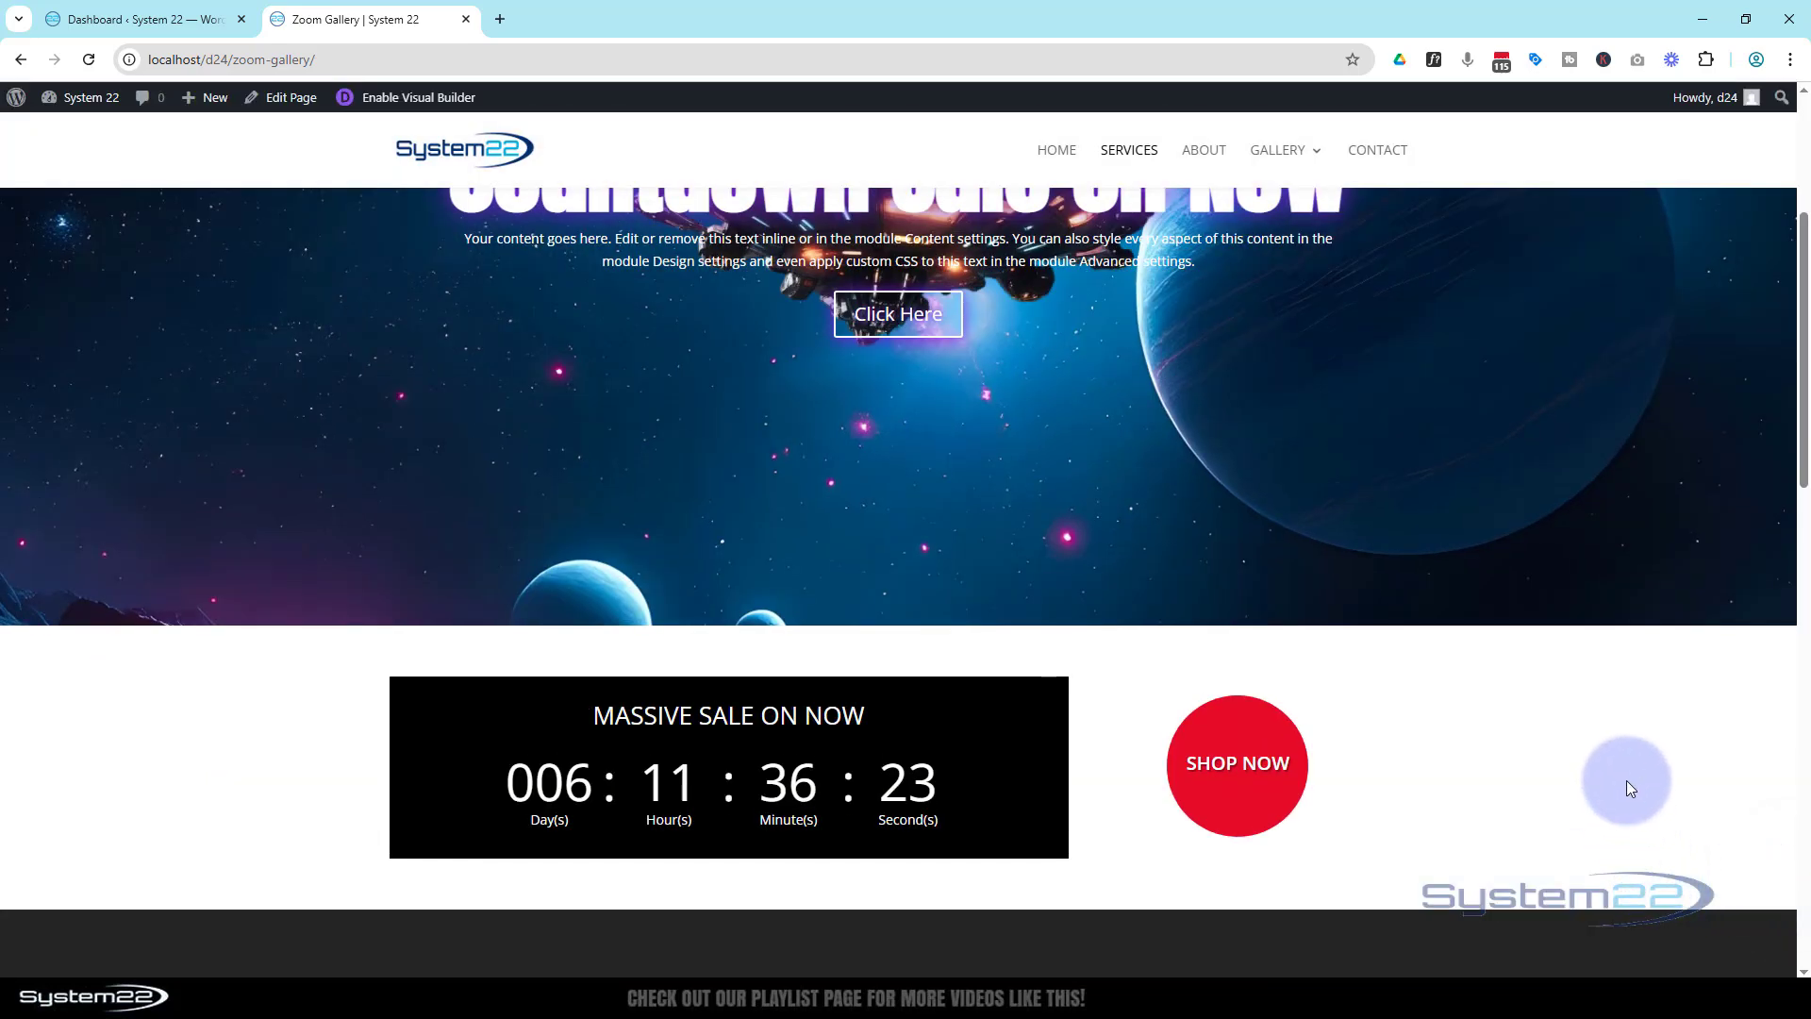
pyautogui.scroll(4, 1637, 762)
pyautogui.scroll(-5, 1641, 753)
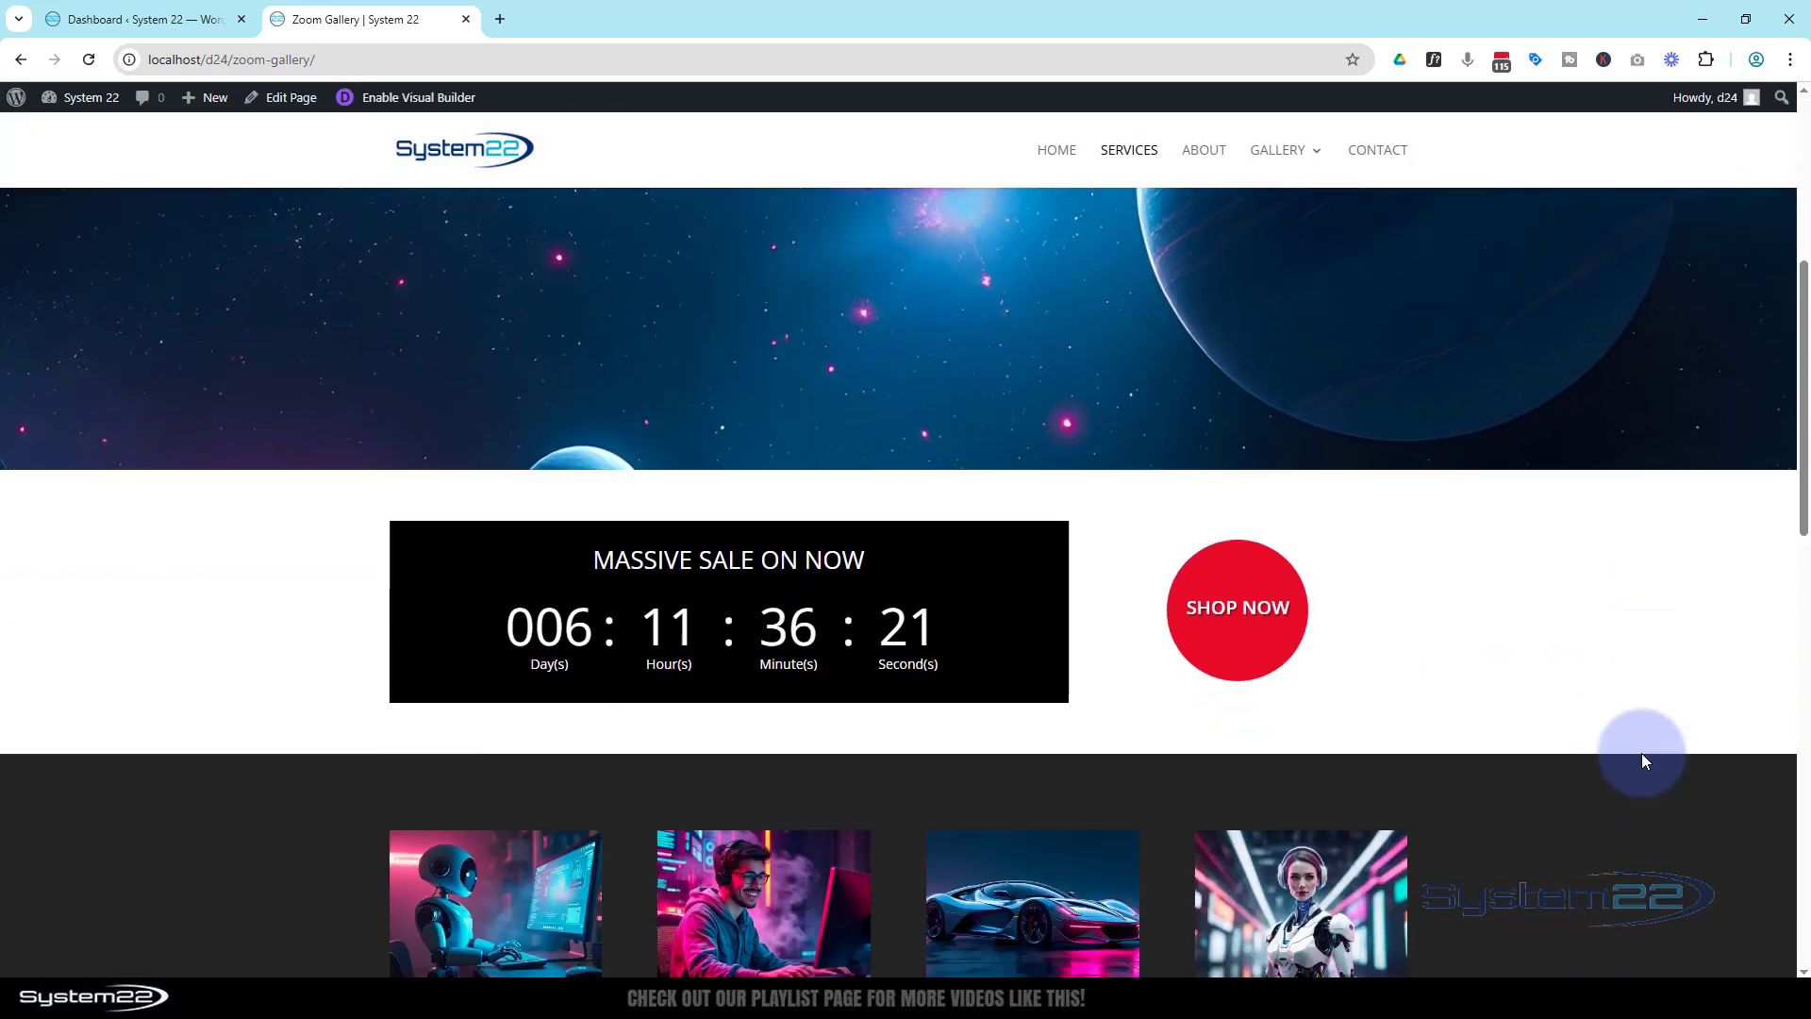
pyautogui.scroll(-1, 1641, 752)
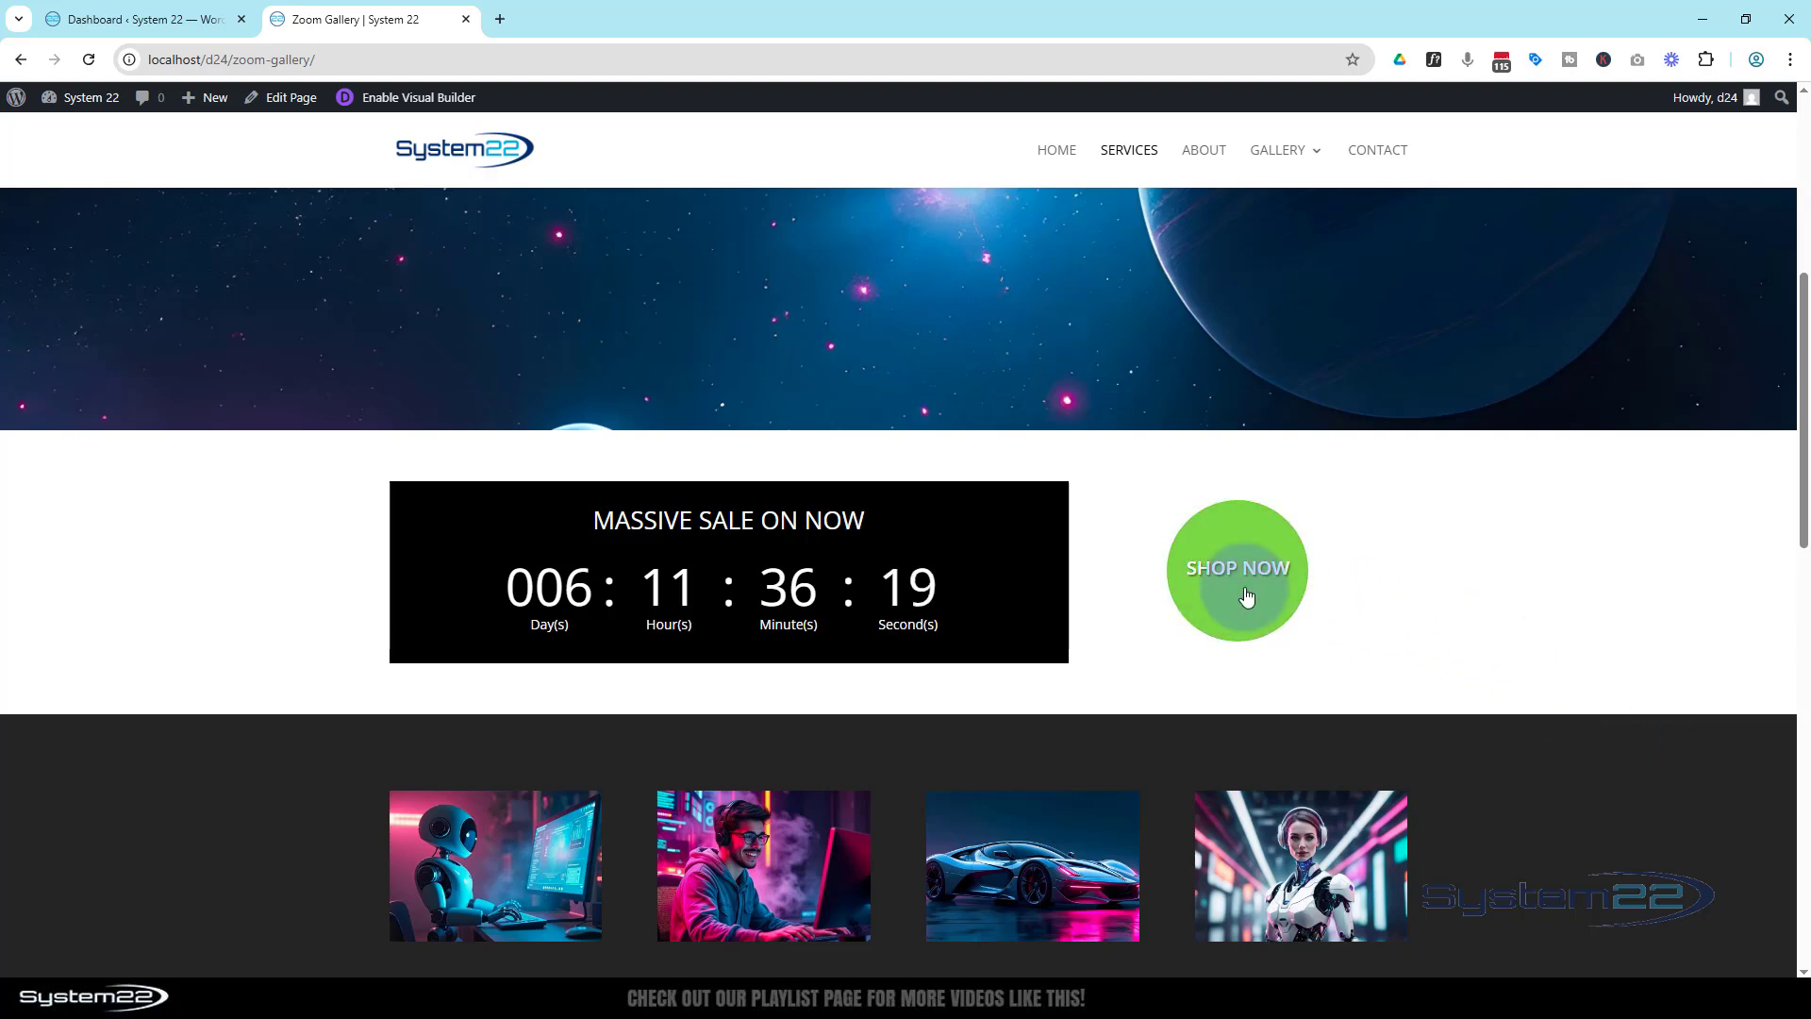
pyautogui.scroll(-4, 1528, 614)
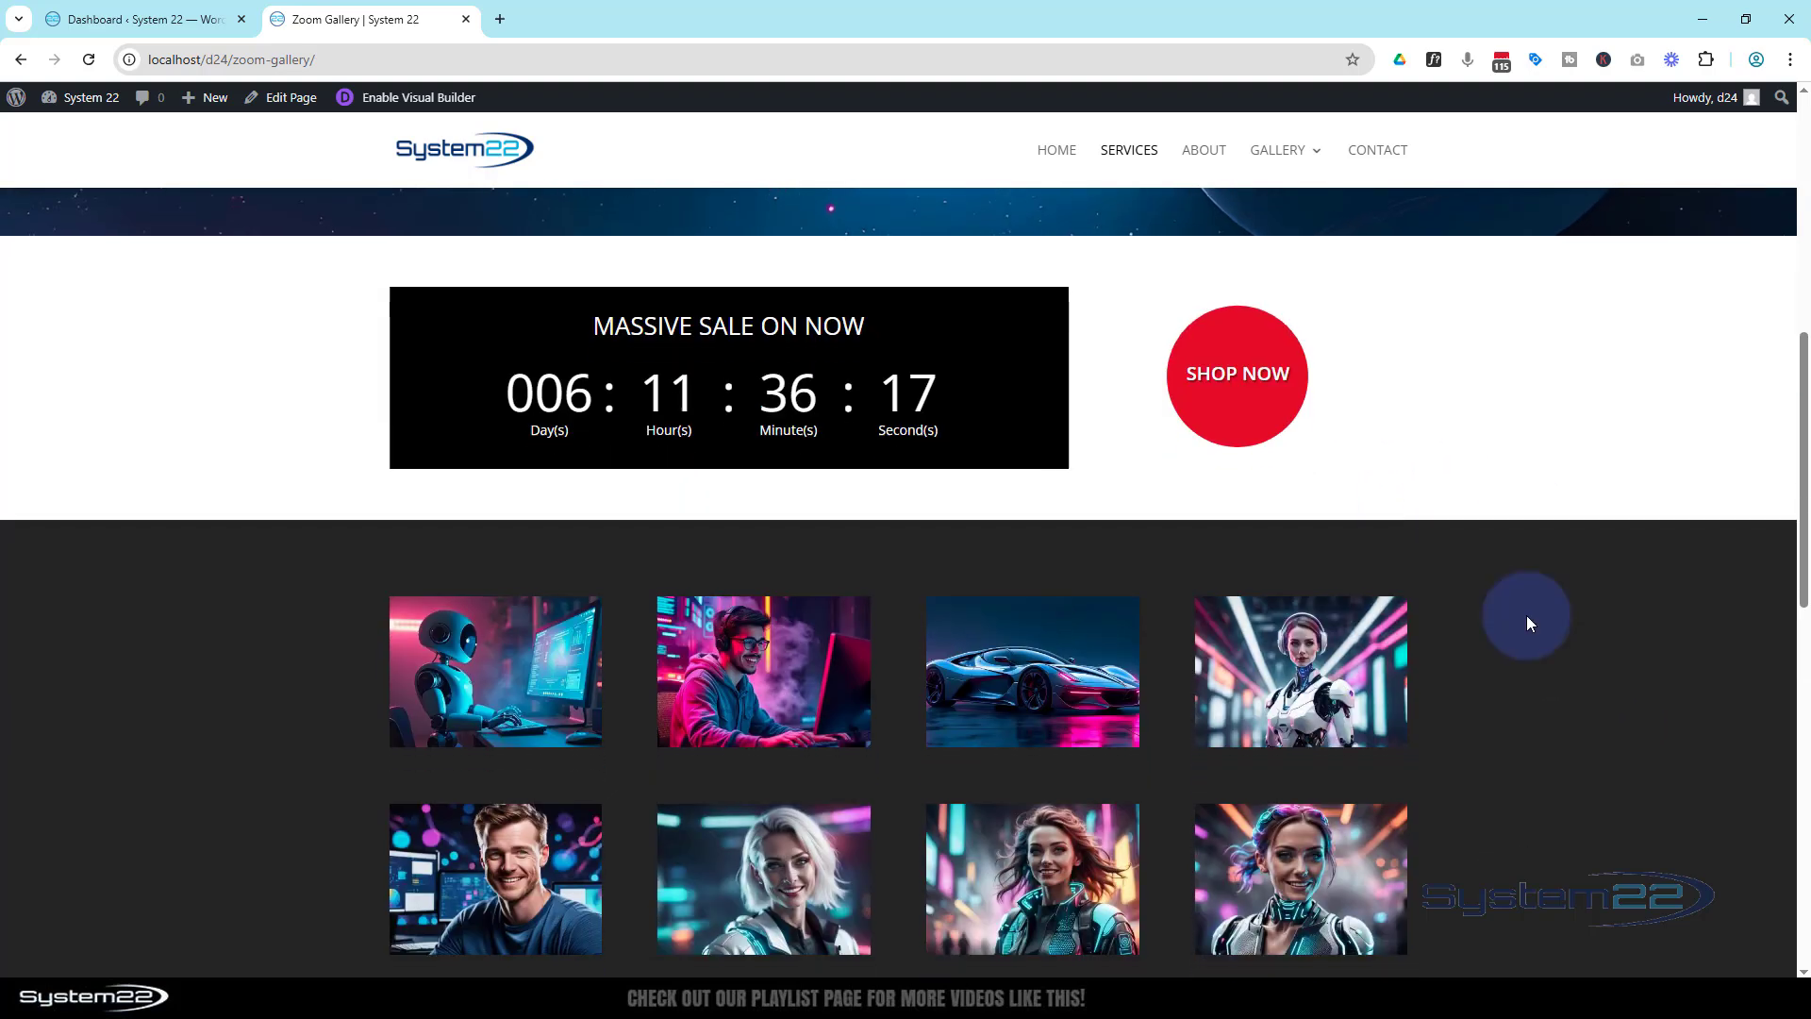
pyautogui.scroll(-10, 1528, 621)
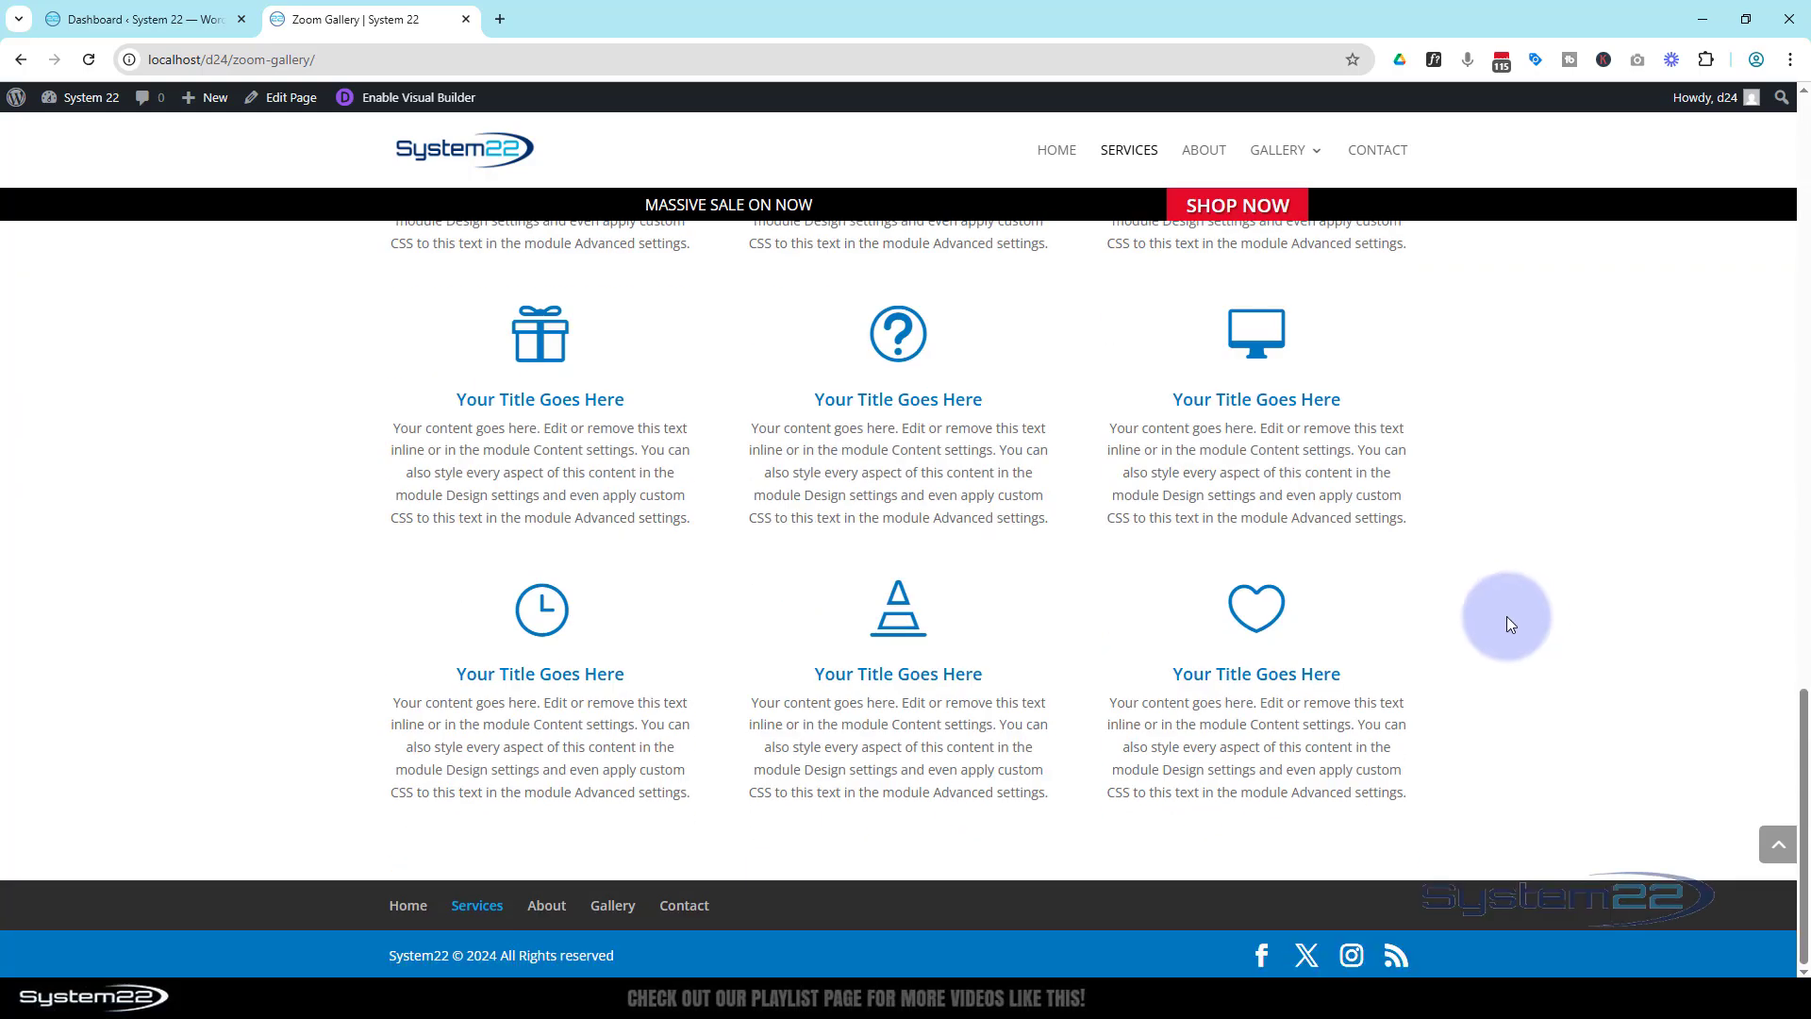
pyautogui.scroll(4, 1506, 618)
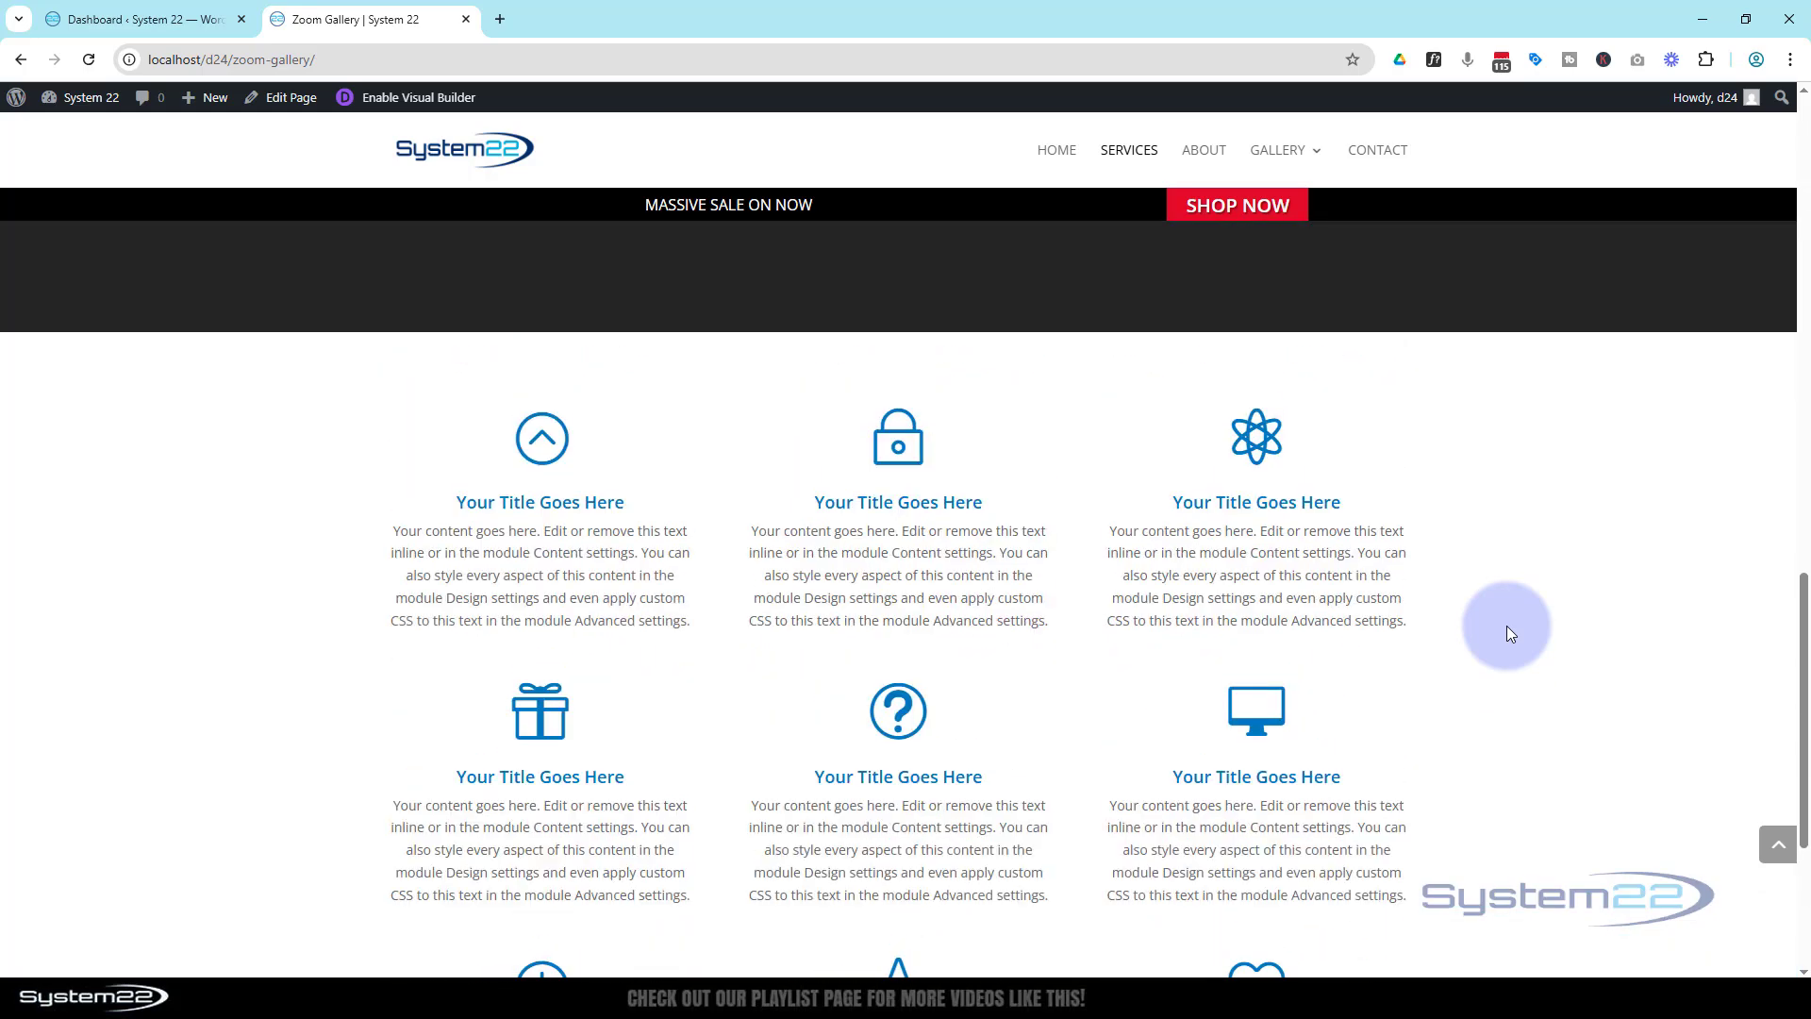
pyautogui.scroll(6, 1508, 625)
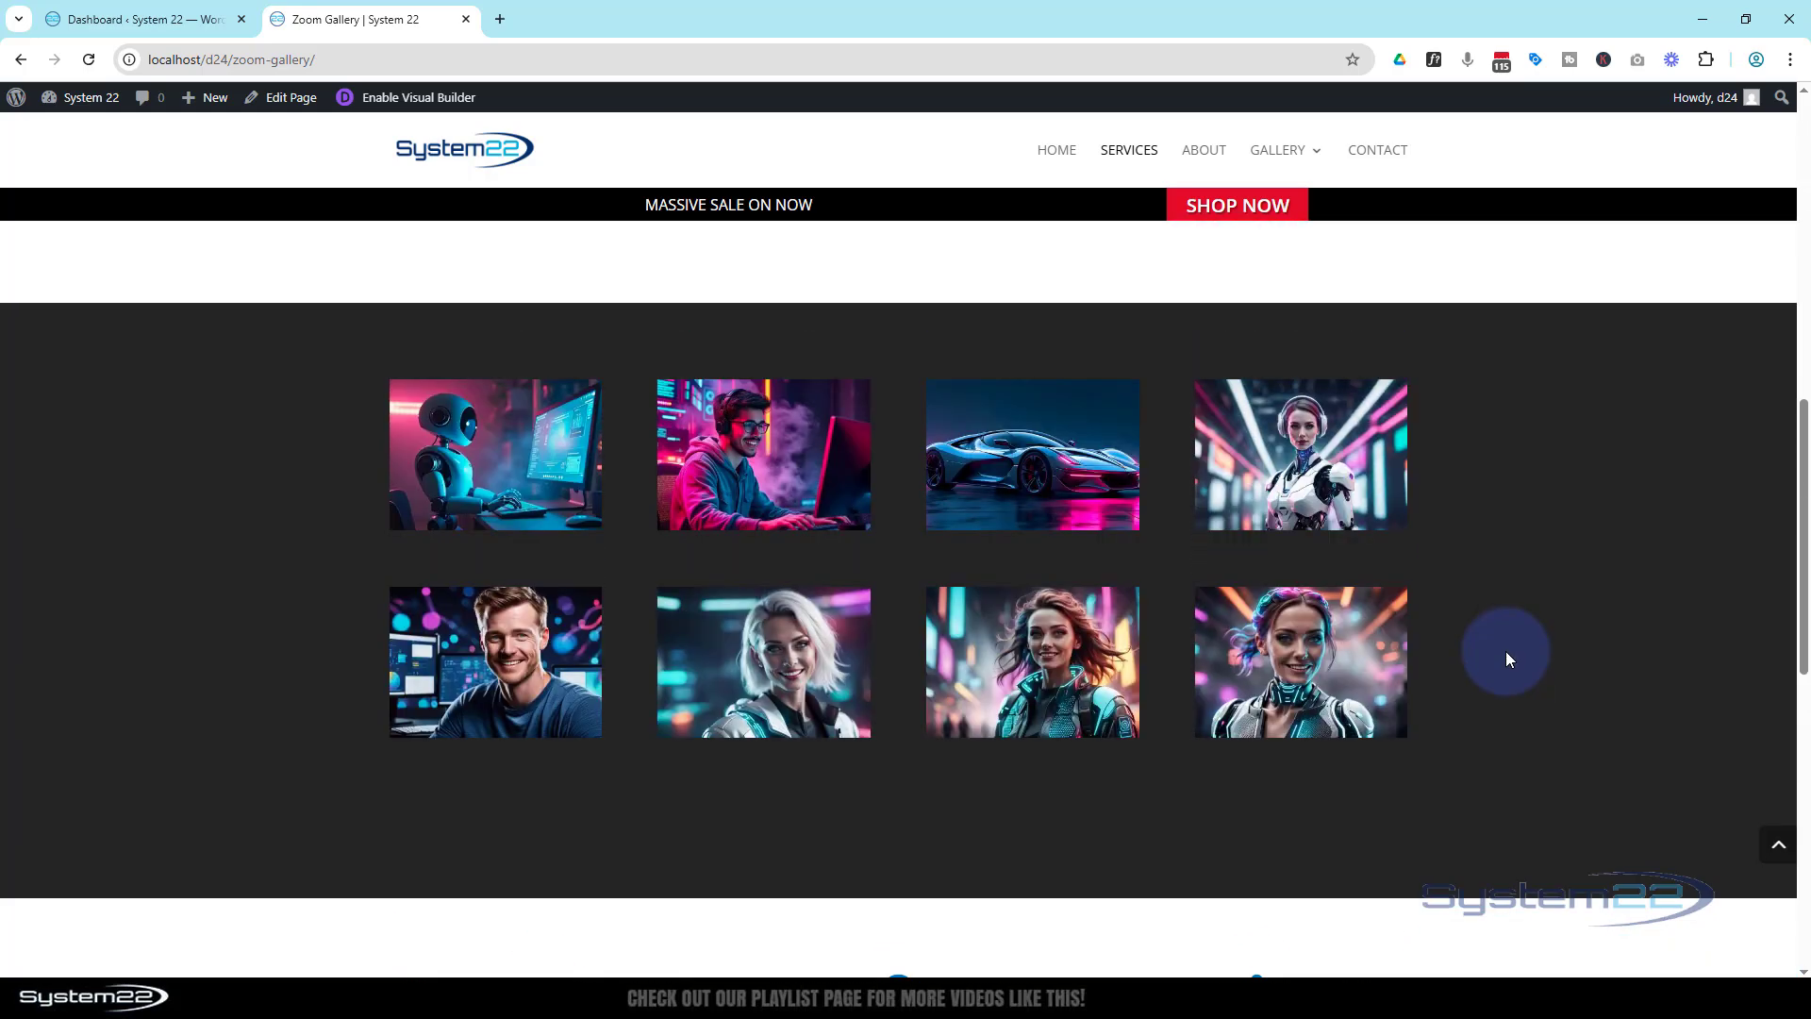
pyautogui.scroll(4, 1506, 650)
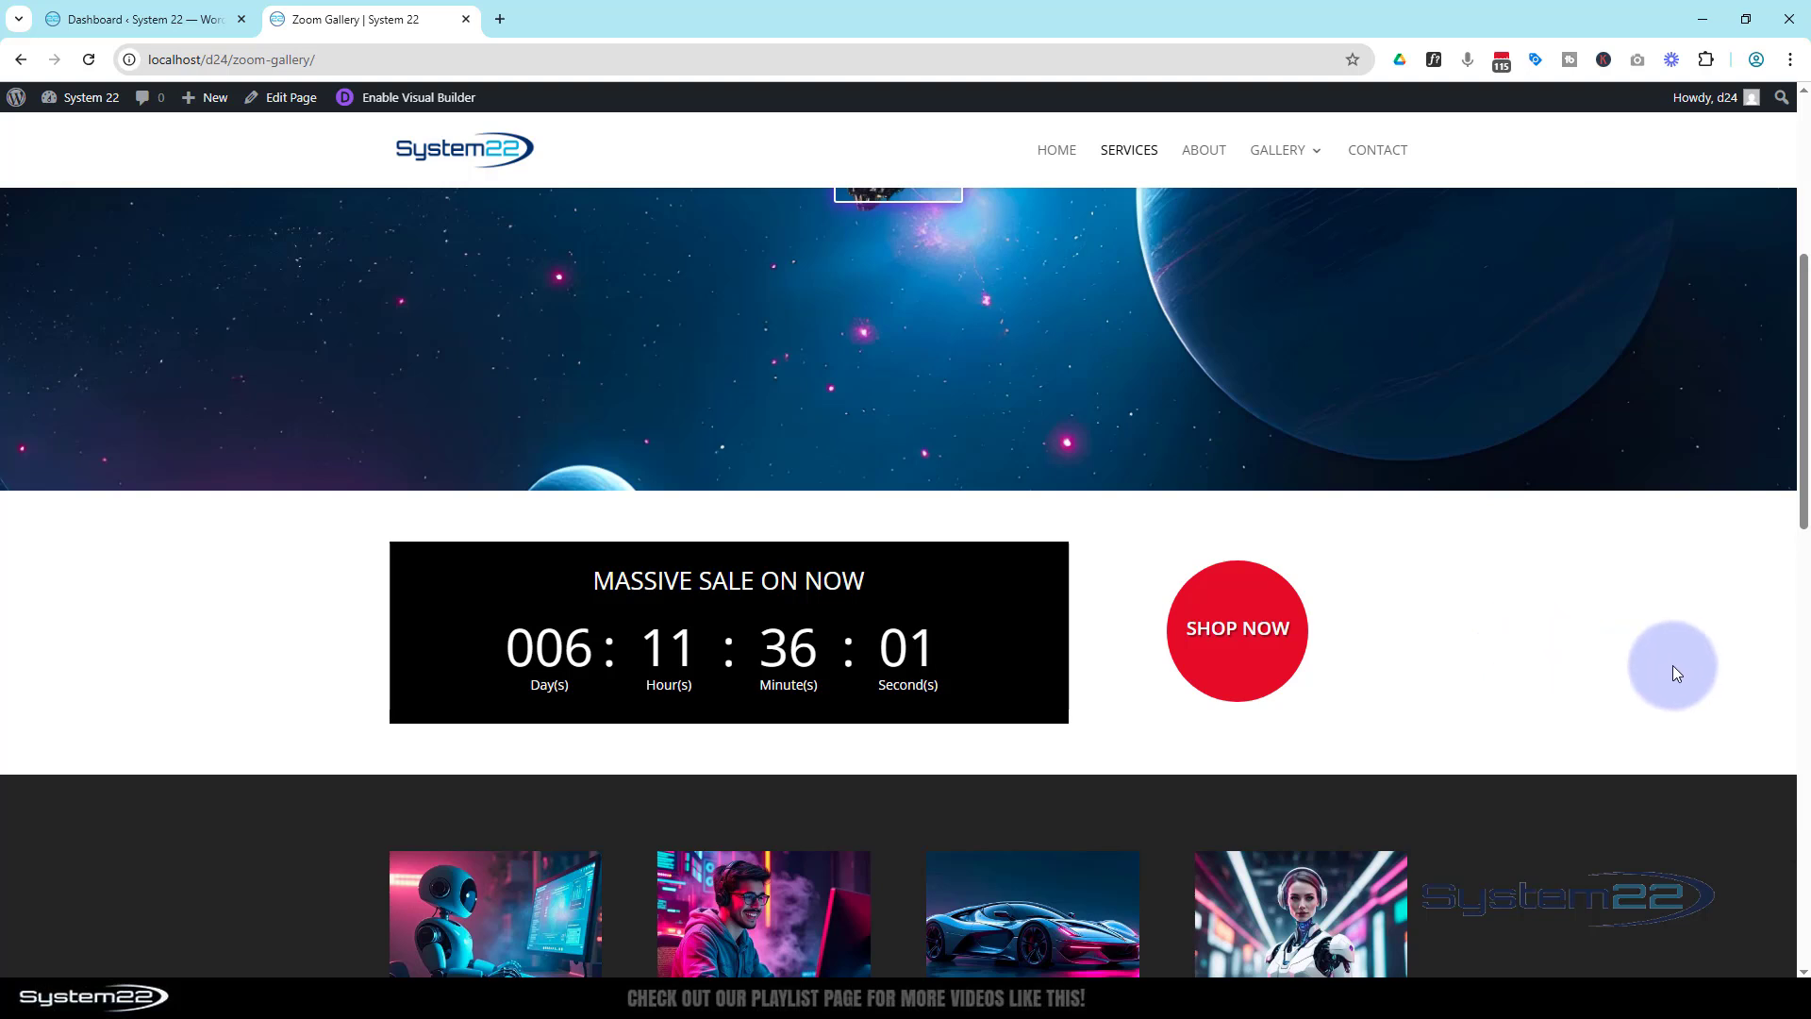
pyautogui.scroll(5, 1673, 673)
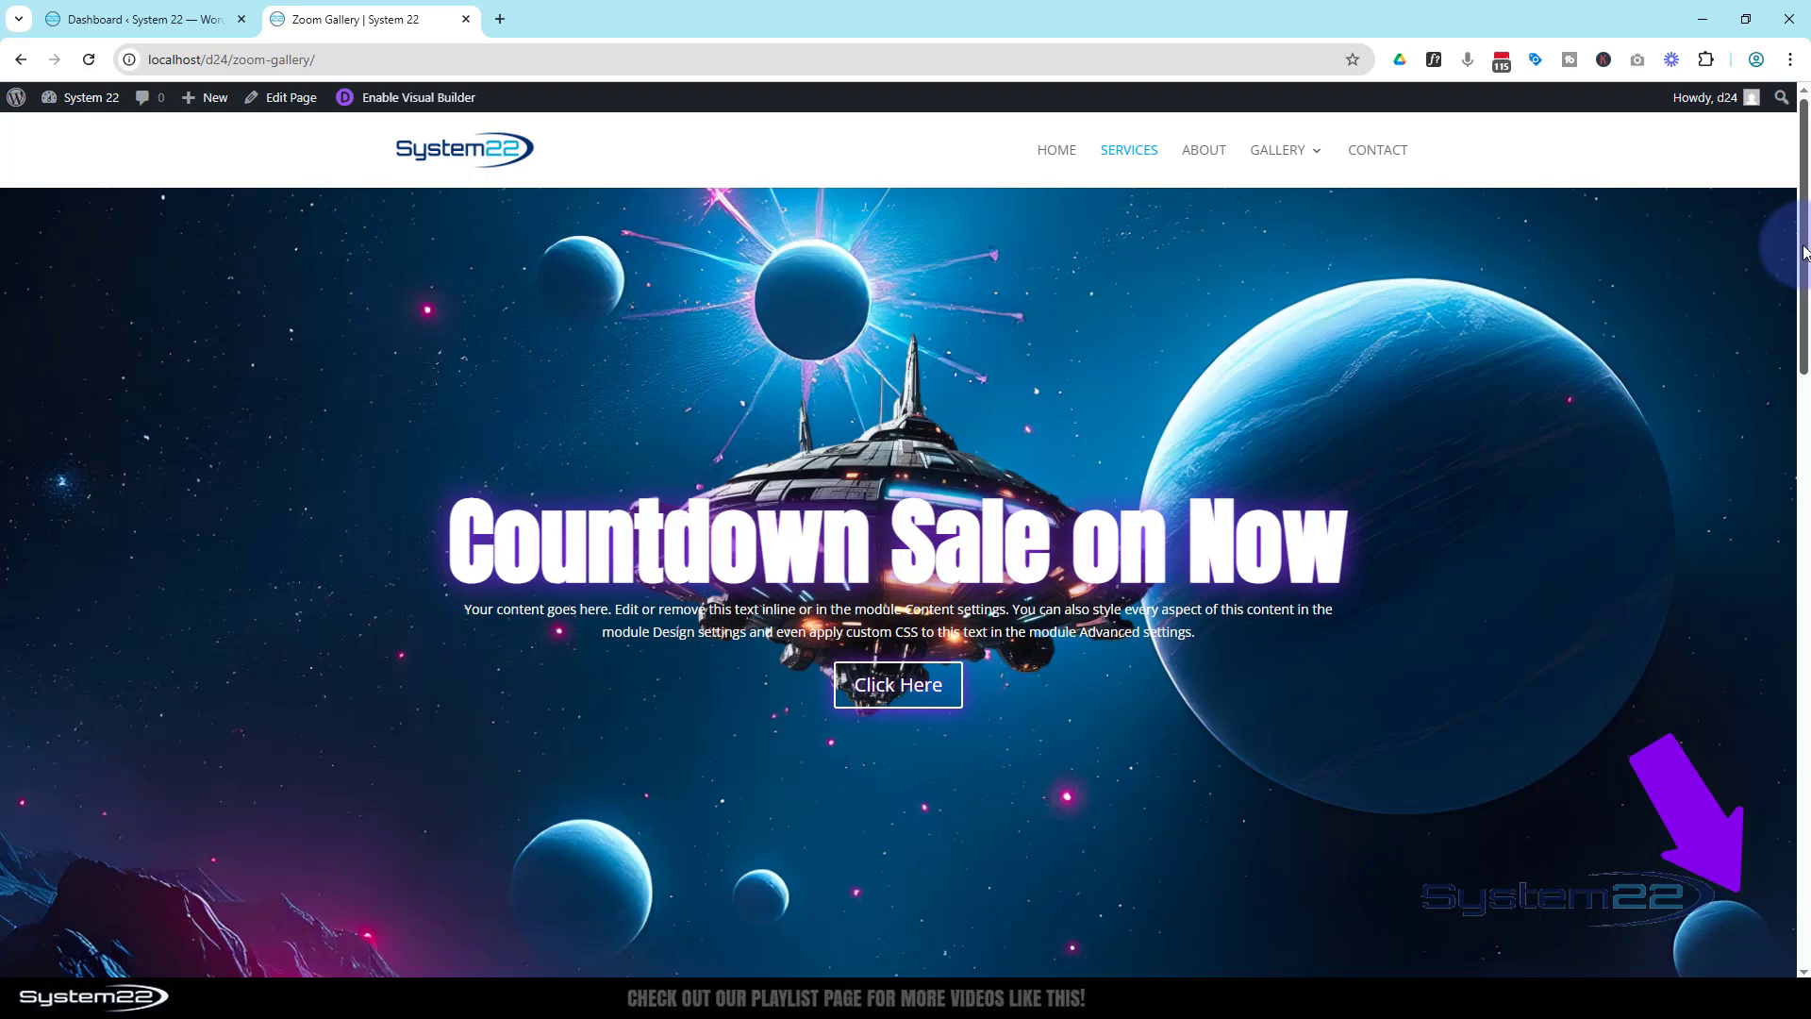
pyautogui.moveTo(1804, 253); pyautogui.dragTo(1803, 364)
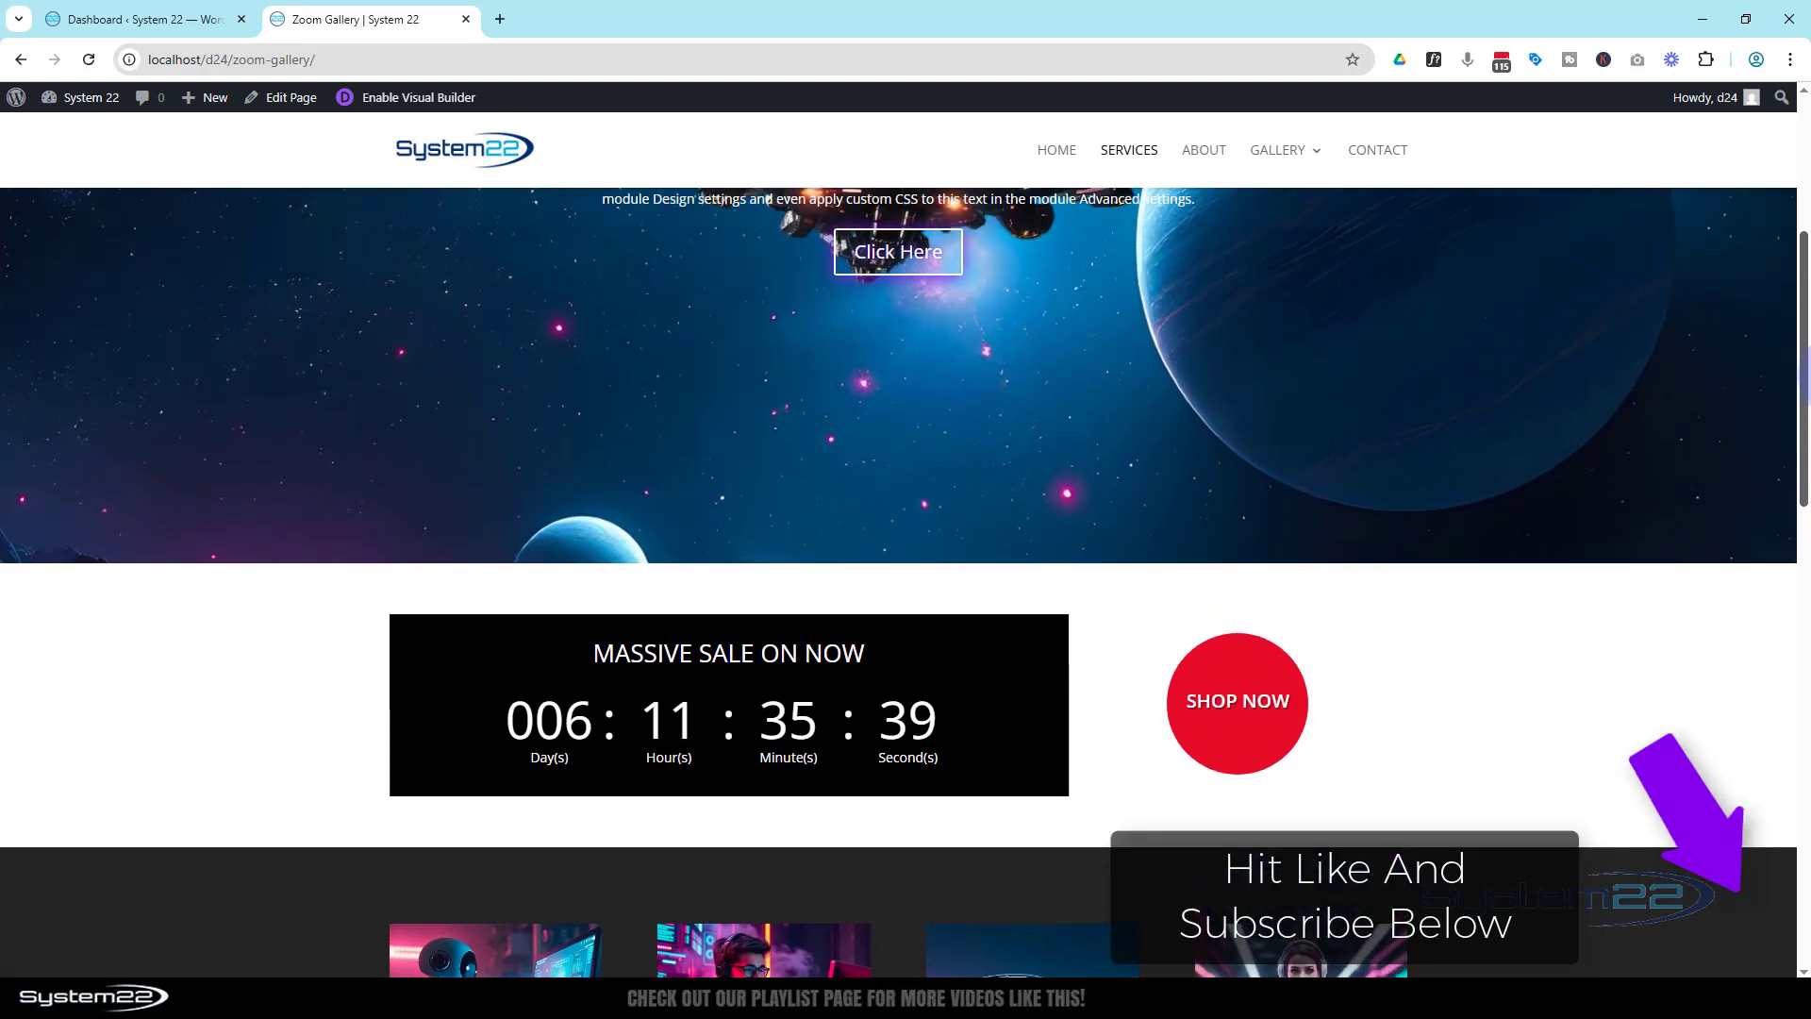